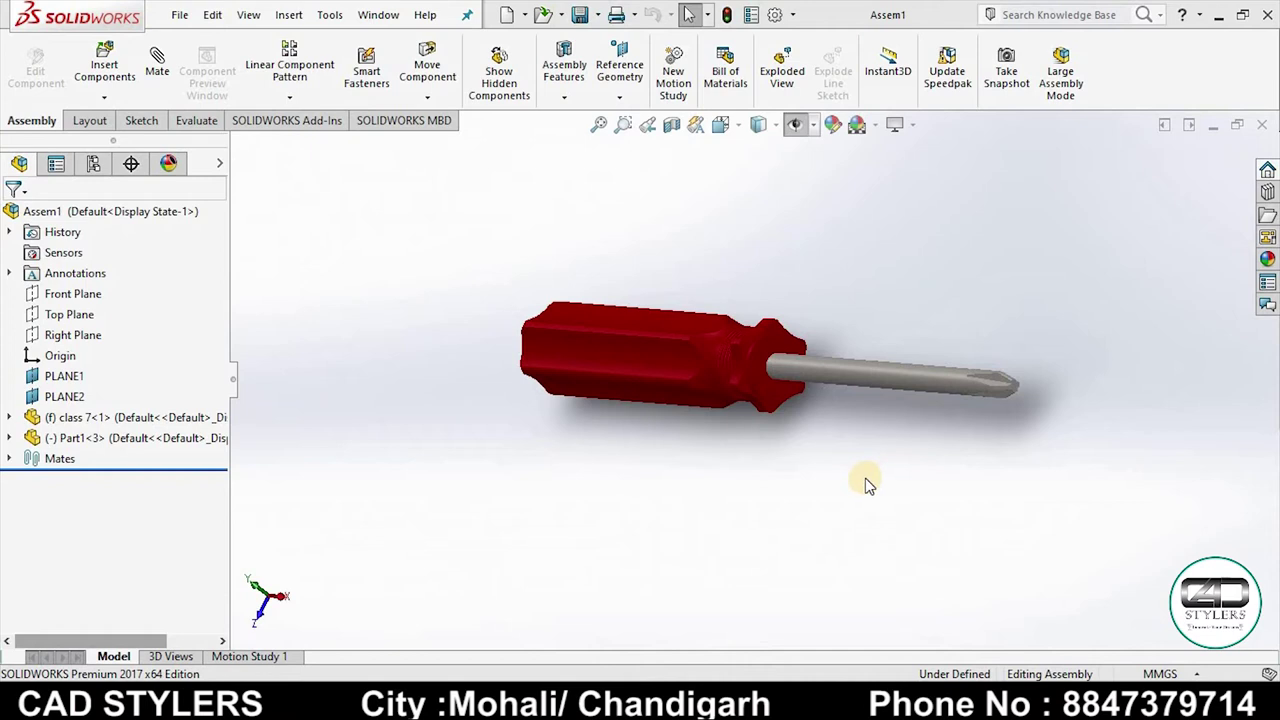
# Step: Orbit and zoom the red screwdriver assembly, then bring up reference drawing 0001.jpg in Photos
pyautogui.moveTo(934, 422)
pyautogui.mouseDown(button='middle')
pyautogui.moveTo(894, 421)
pyautogui.moveTo(971, 457)
pyautogui.mouseUp(button='middle')
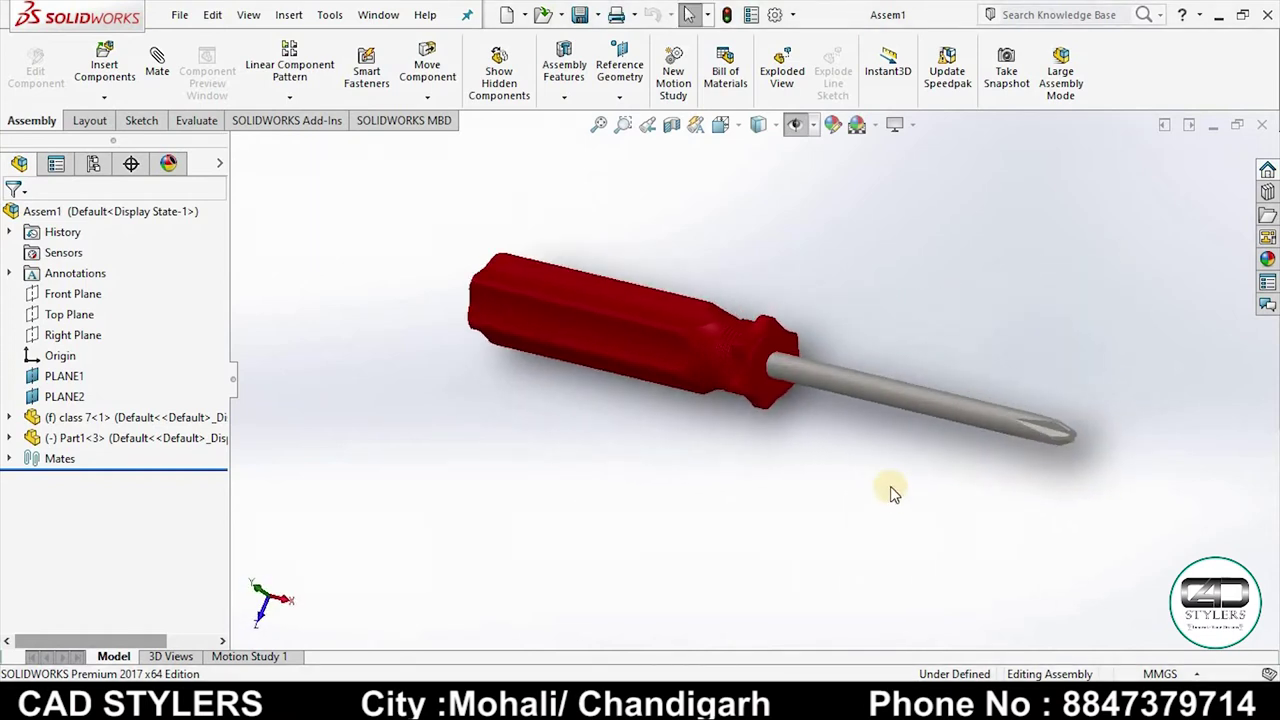
pyautogui.moveTo(889, 491)
pyautogui.mouseDown(button='middle')
pyautogui.moveTo(863, 393)
pyautogui.moveTo(931, 420)
pyautogui.moveTo(883, 460)
pyautogui.moveTo(823, 426)
pyautogui.moveTo(820, 386)
pyautogui.moveTo(775, 398)
pyautogui.moveTo(771, 449)
pyautogui.moveTo(829, 403)
pyautogui.moveTo(752, 374)
pyautogui.moveTo(729, 449)
pyautogui.moveTo(797, 397)
pyautogui.moveTo(810, 428)
pyautogui.mouseUp(button='middle')
pyautogui.scroll(-2, 785, 440)
pyautogui.scroll(-2, 785, 440)
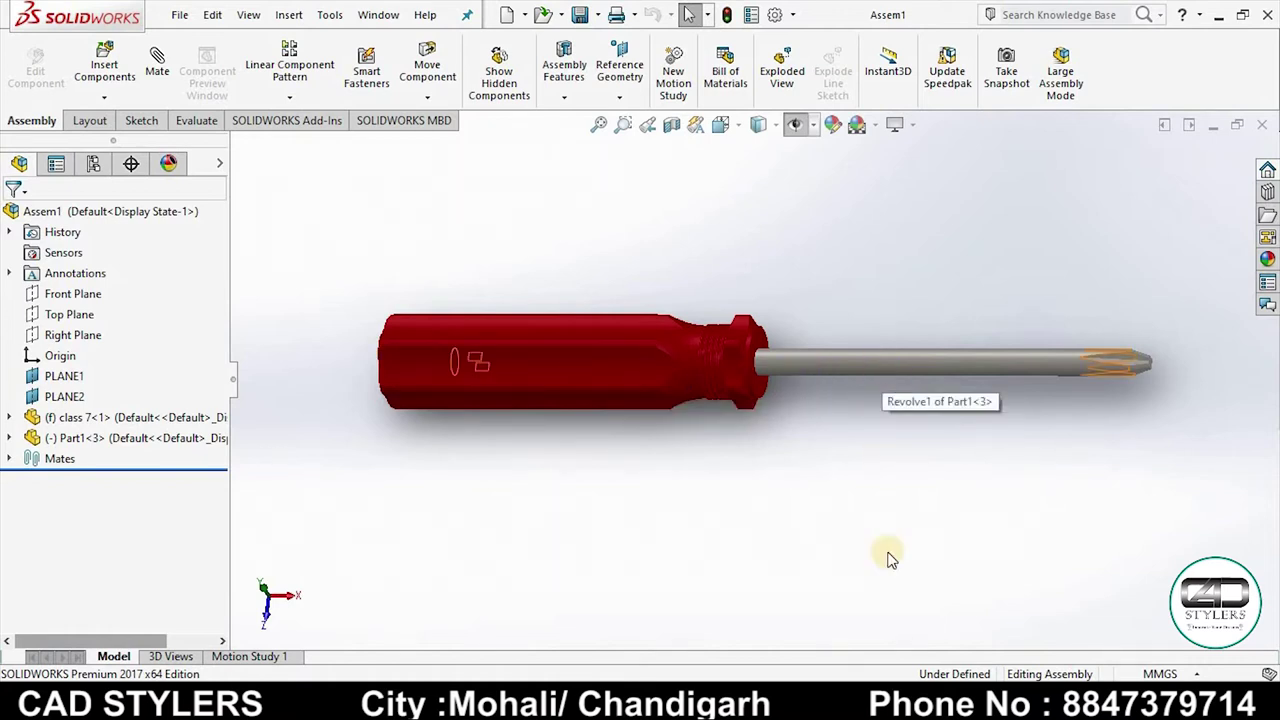
pyautogui.click(897, 674)
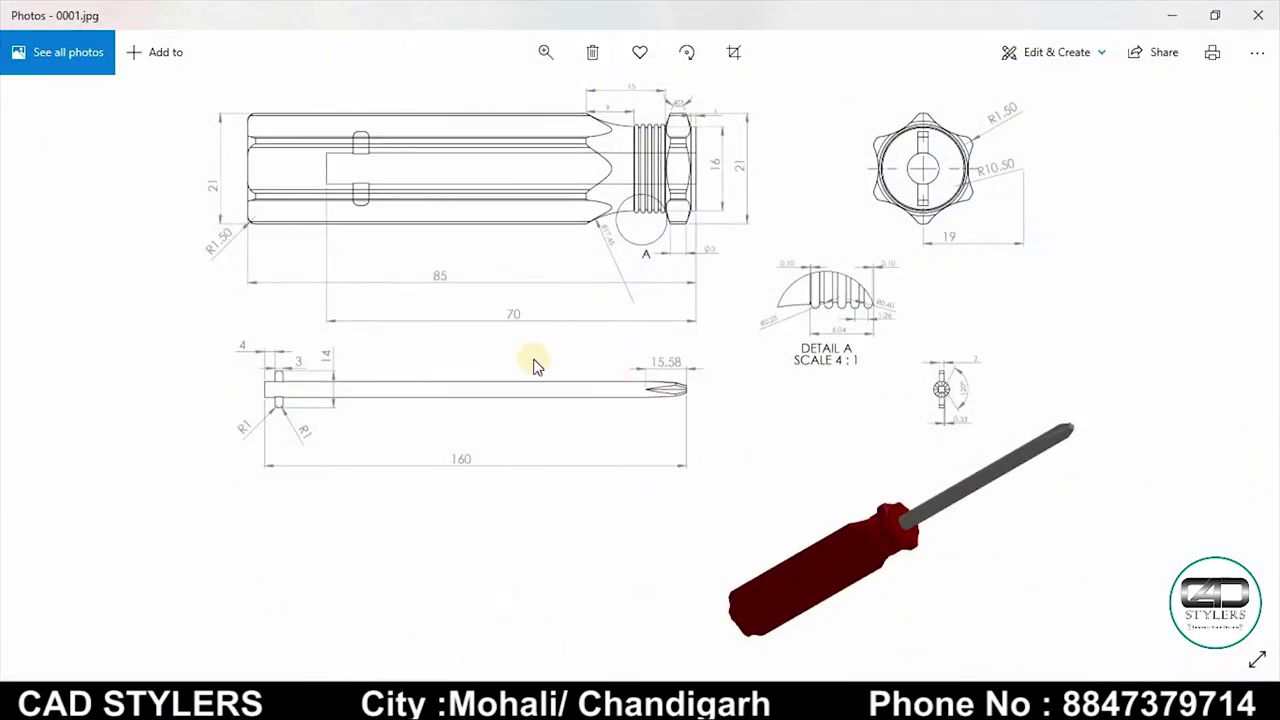
# Step: Pan and zoom 0001.jpg to study the 85 mm handle, 21 mm diameter, 160 mm shaft and Detail A
pyautogui.scroll(2, 522, 252)
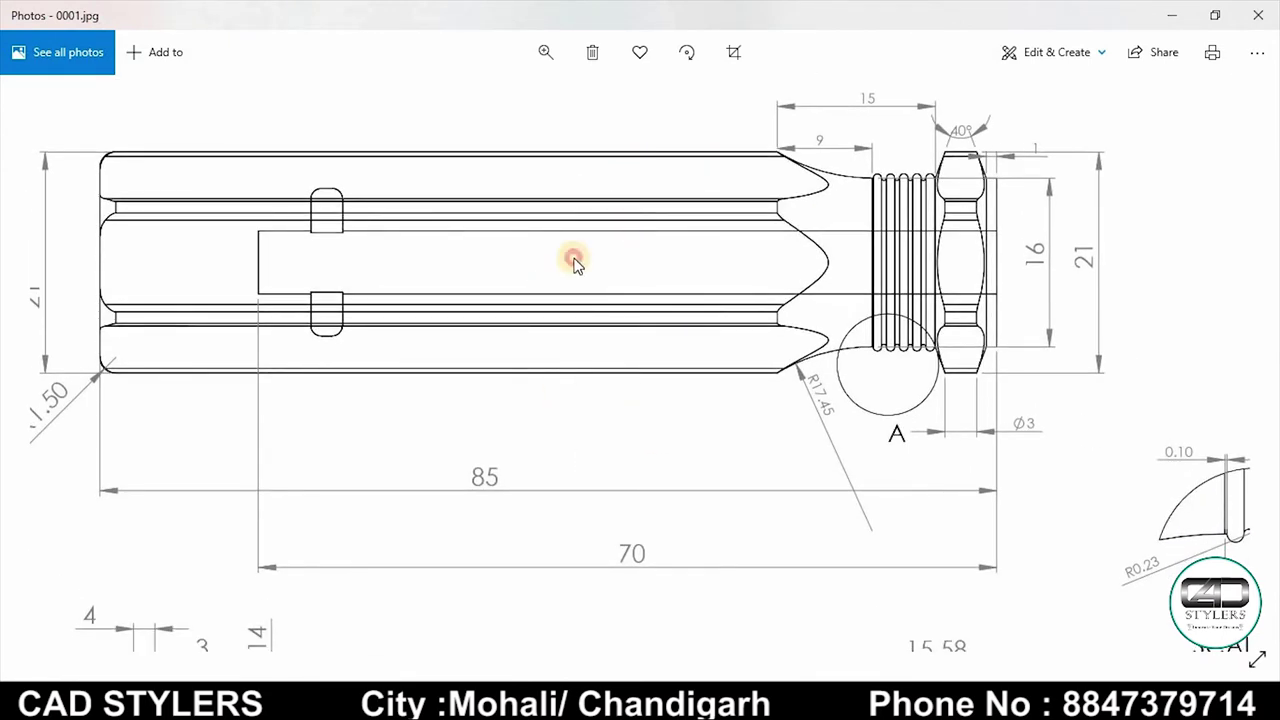
pyautogui.moveTo(573, 262); pyautogui.dragTo(74, 311)
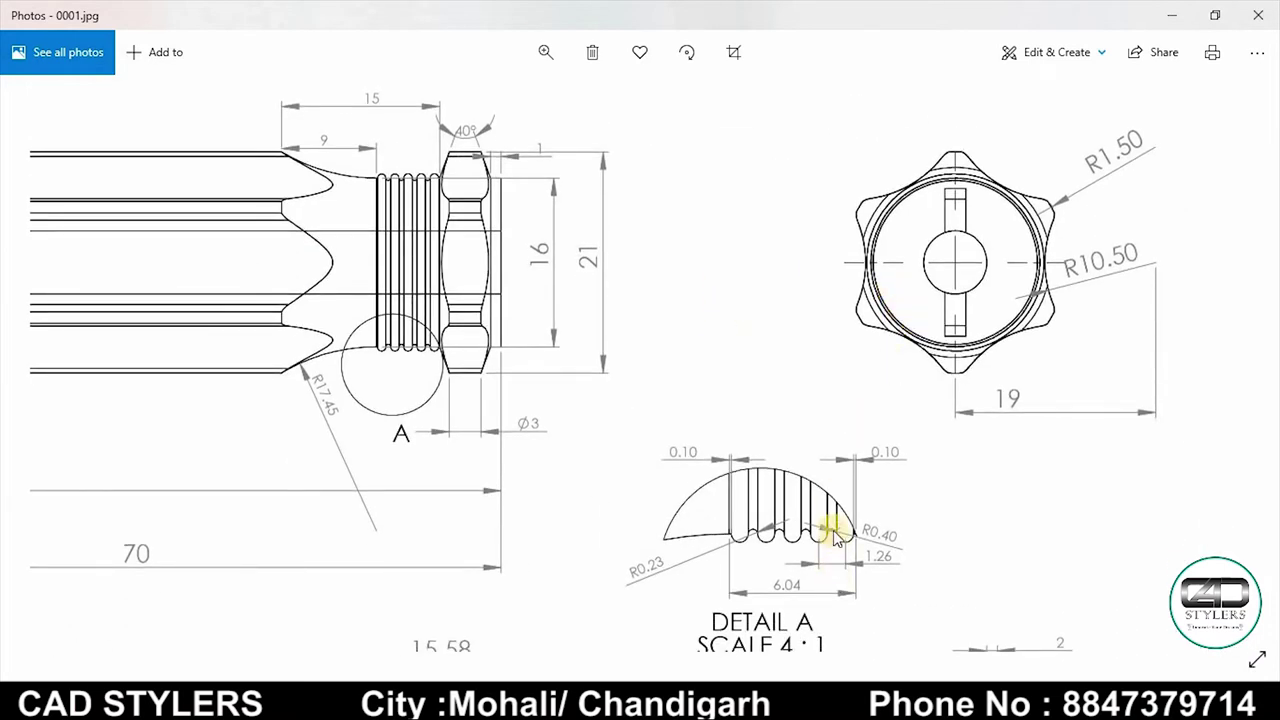
pyautogui.moveTo(835, 535); pyautogui.dragTo(745, 490)
pyautogui.moveTo(412, 310); pyautogui.dragTo(428, 272)
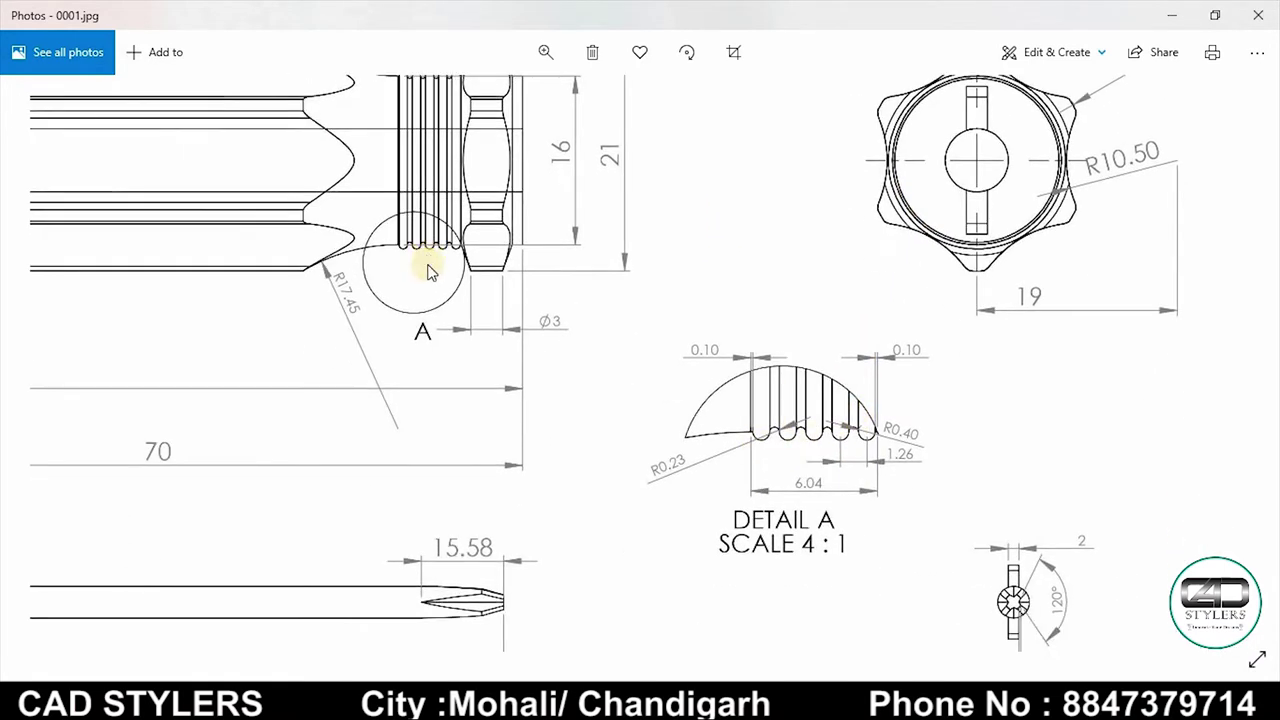
pyautogui.moveTo(818, 460); pyautogui.dragTo(703, 412)
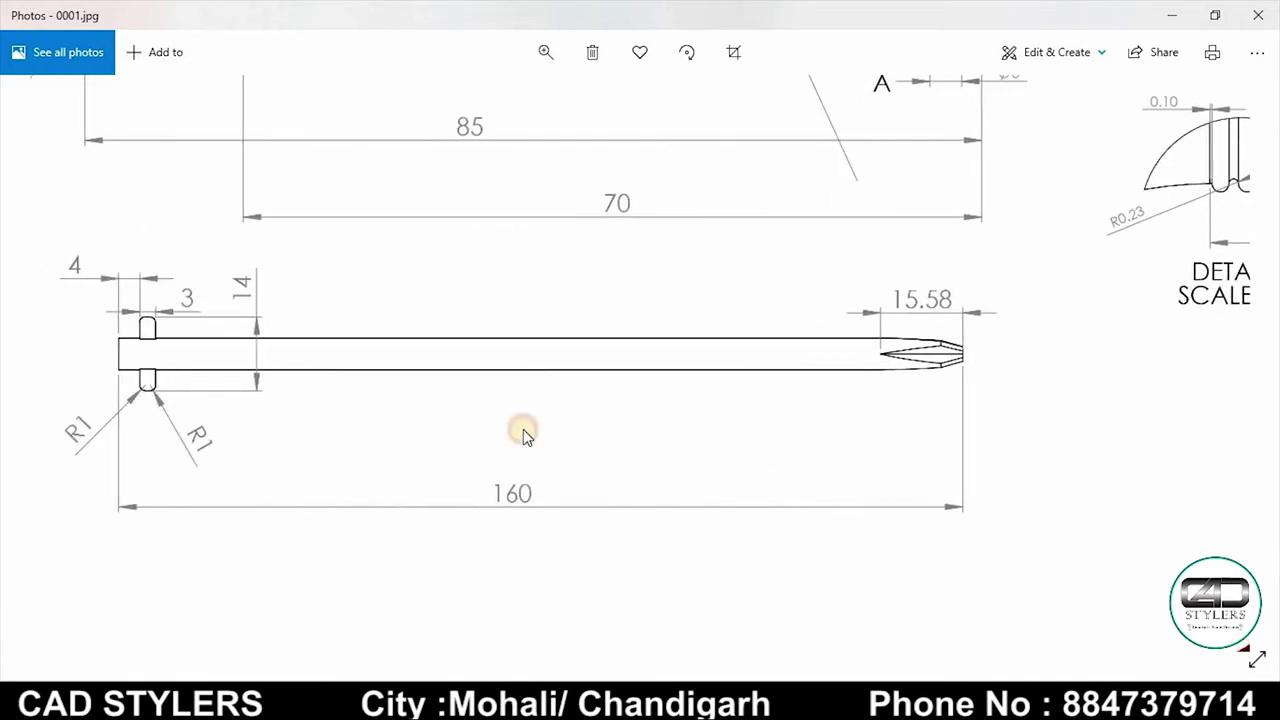
pyautogui.moveTo(523, 432); pyautogui.dragTo(322, 443)
pyautogui.moveTo(1074, 418); pyautogui.dragTo(792, 418)
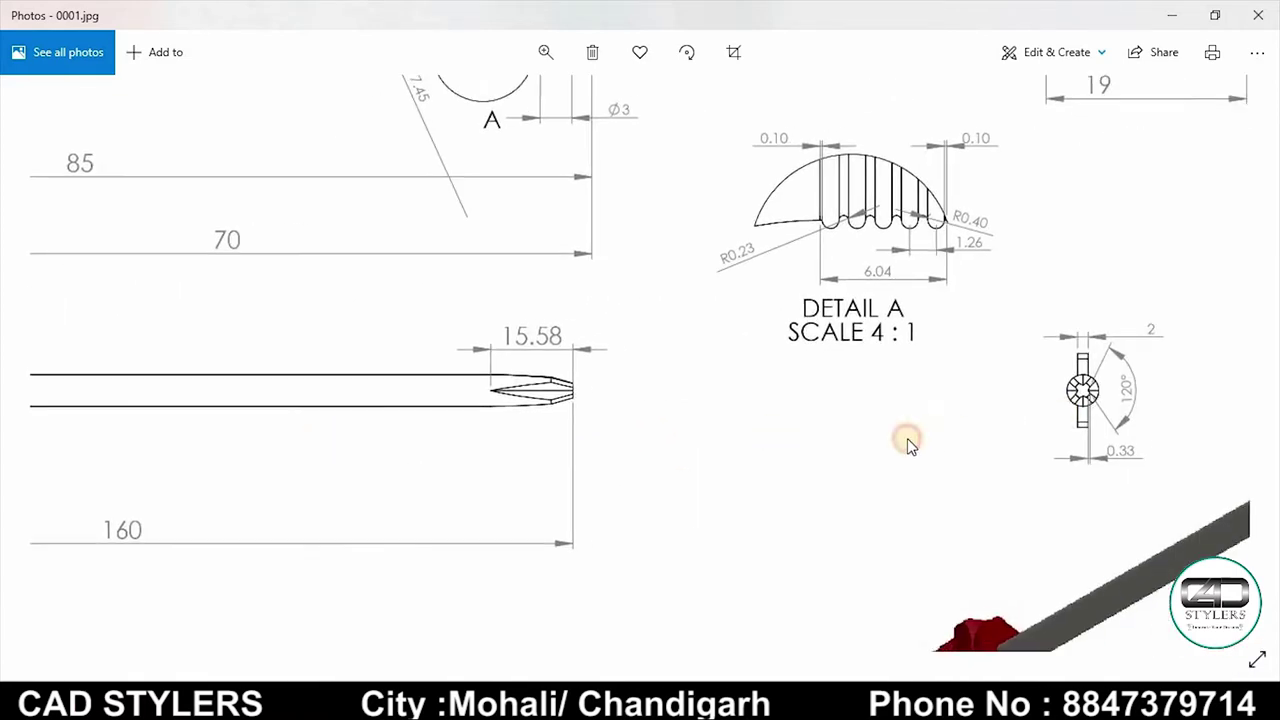
pyautogui.scroll(-3, 594, 397)
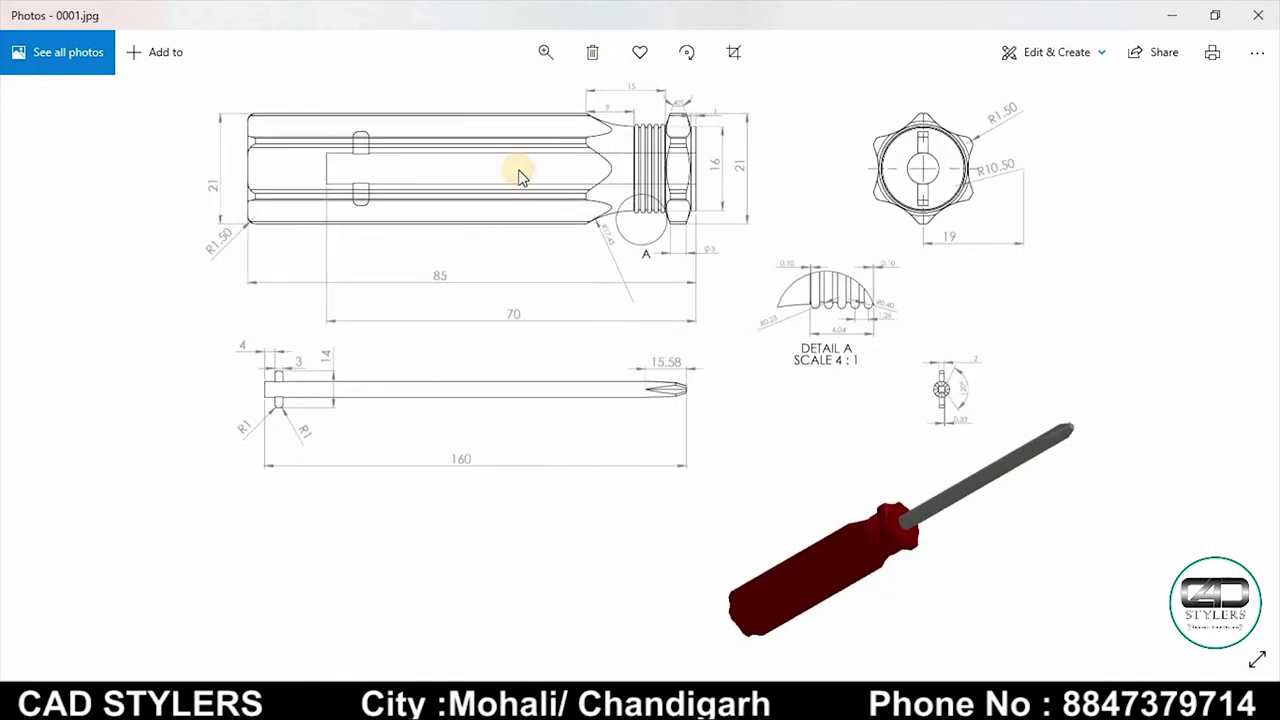
pyautogui.scroll(3, 519, 176)
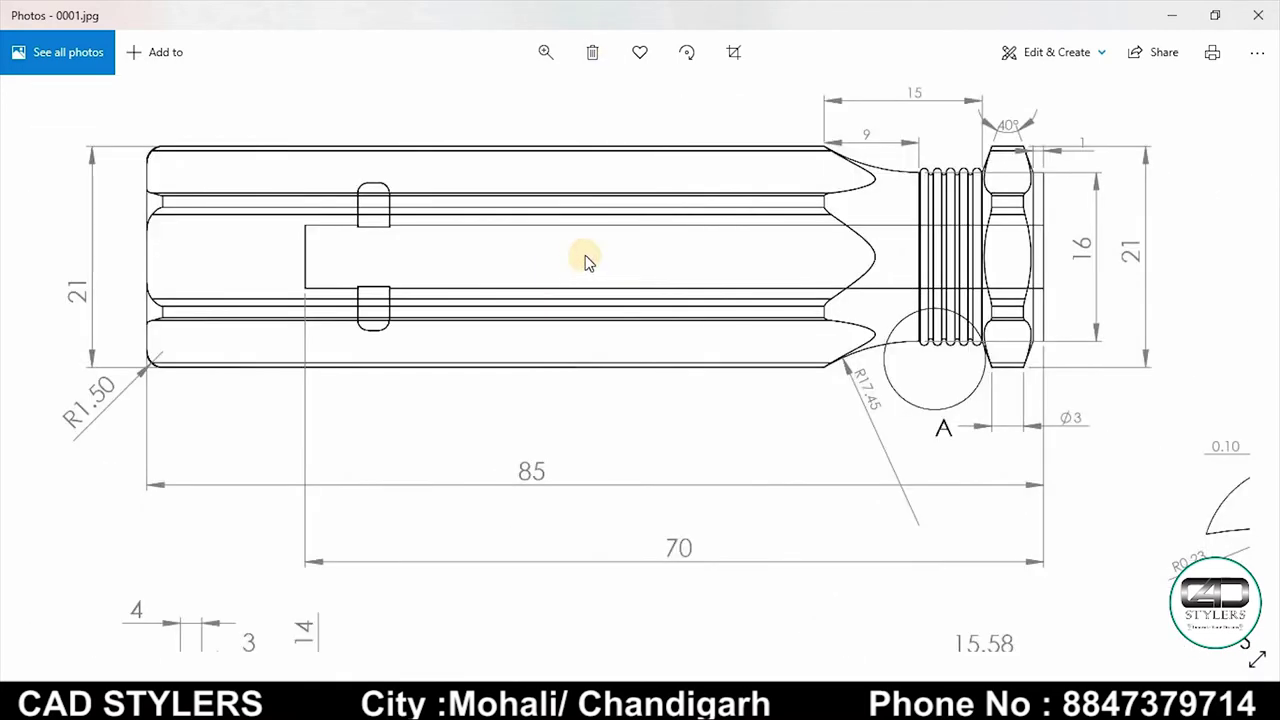
pyautogui.moveTo(585, 255); pyautogui.dragTo(503, 250)
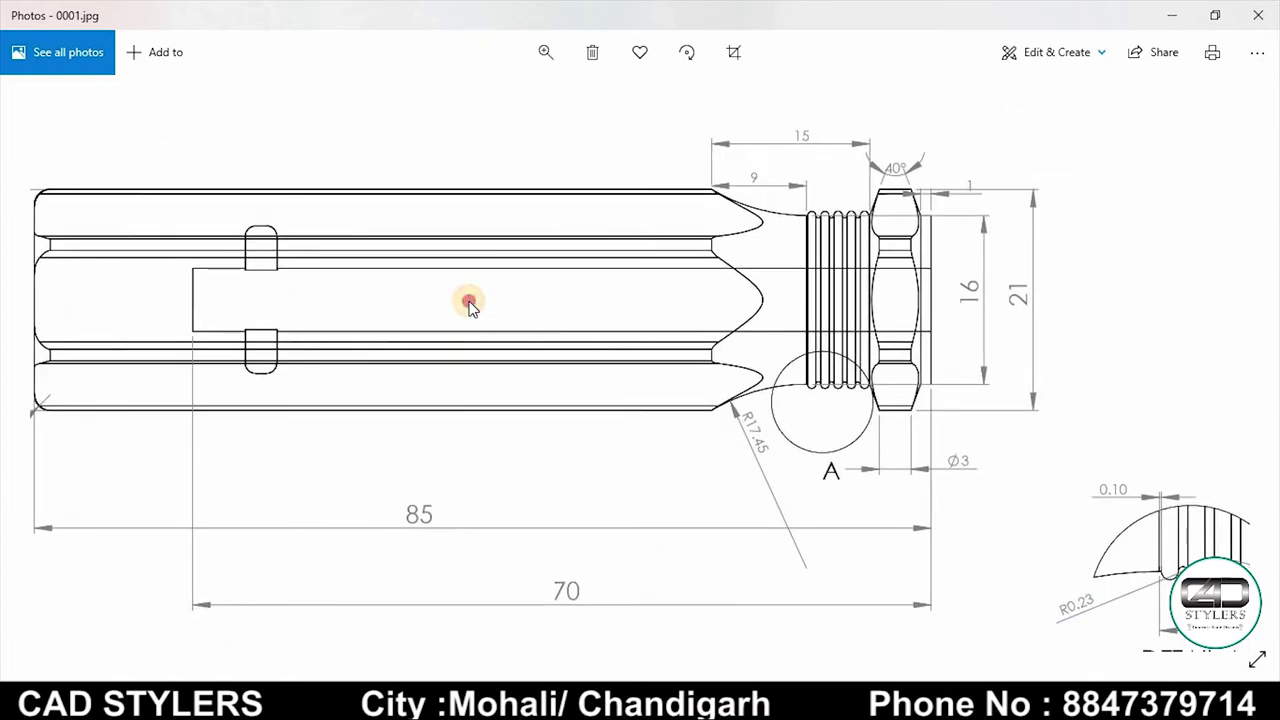
# Step: Return to the screwdriver assembly in SOLIDWORKS and orbit it to a straight side view
pyautogui.click(942, 672)
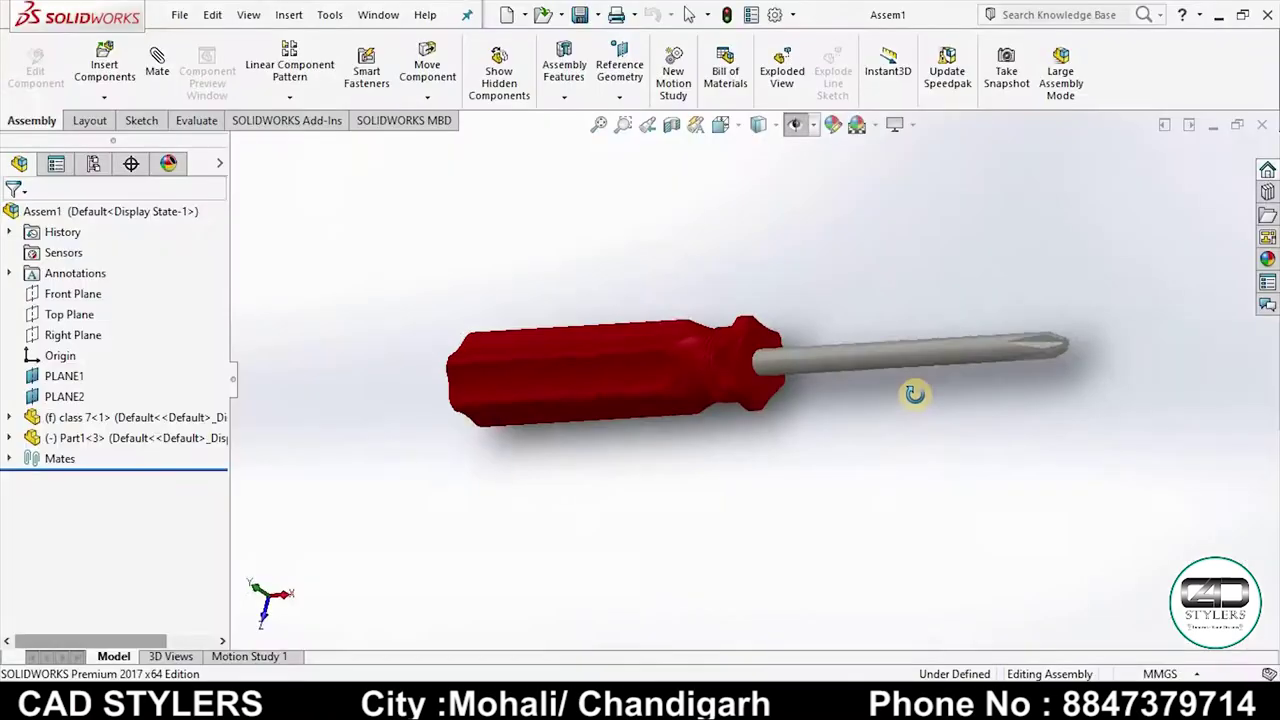
pyautogui.moveTo(841, 432)
pyautogui.mouseDown(button='middle')
pyautogui.moveTo(876, 419)
pyautogui.moveTo(857, 409)
pyautogui.moveTo(814, 434)
pyautogui.moveTo(863, 369)
pyautogui.moveTo(800, 403)
pyautogui.moveTo(823, 394)
pyautogui.mouseUp(button='middle')
pyautogui.scroll(-3, 740, 378)
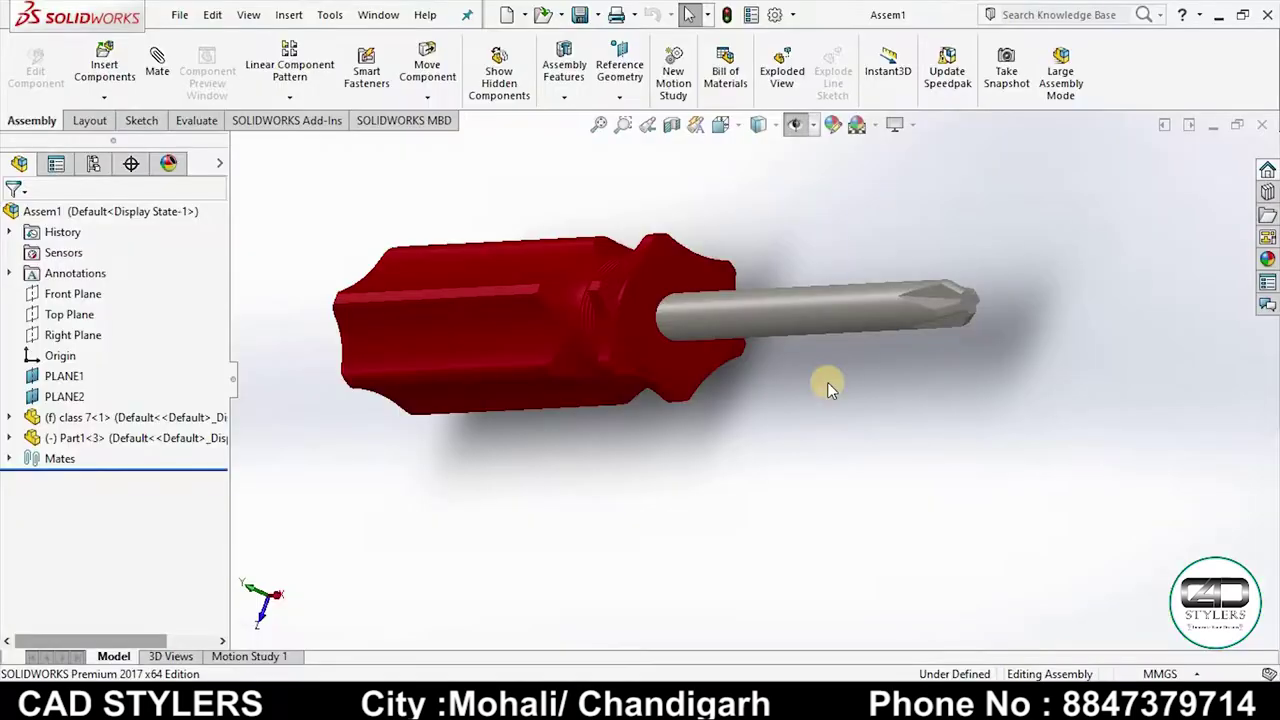
# Step: Create a new blank part, Part2, then bring the reference drawing back up in Photos
pyautogui.hotkey('ctrl', 'n')
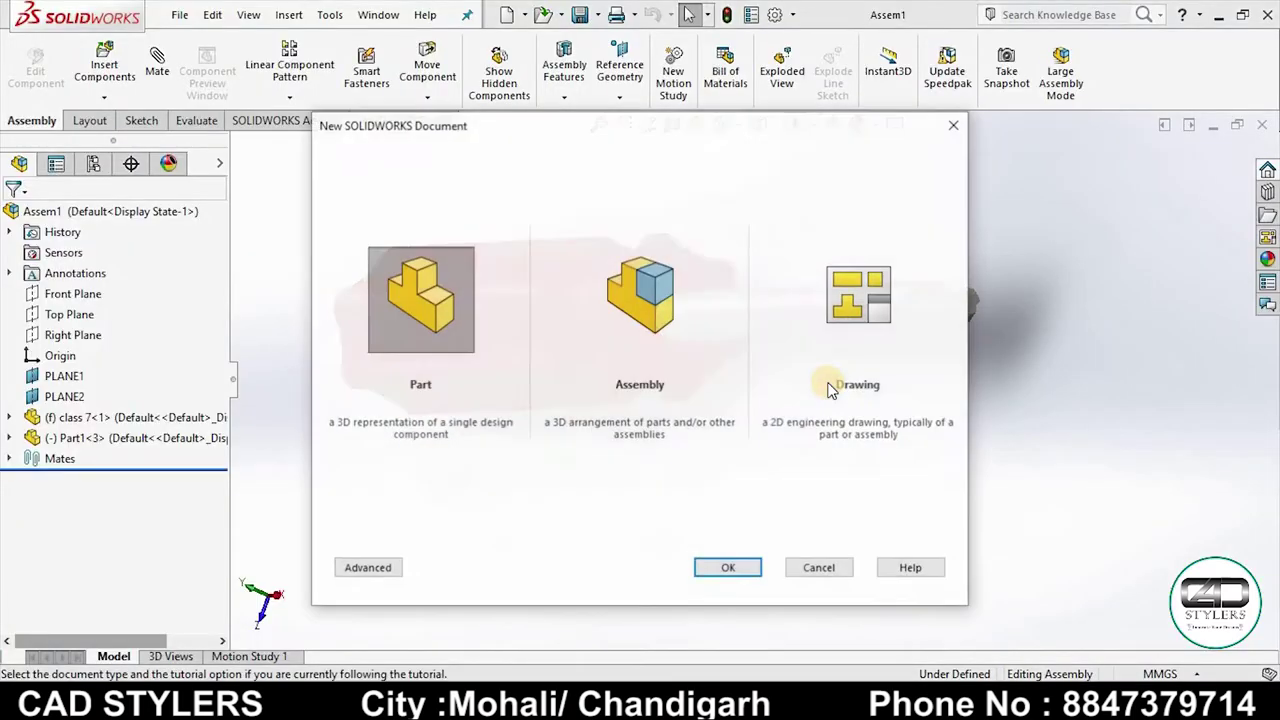
pyautogui.press('Return')
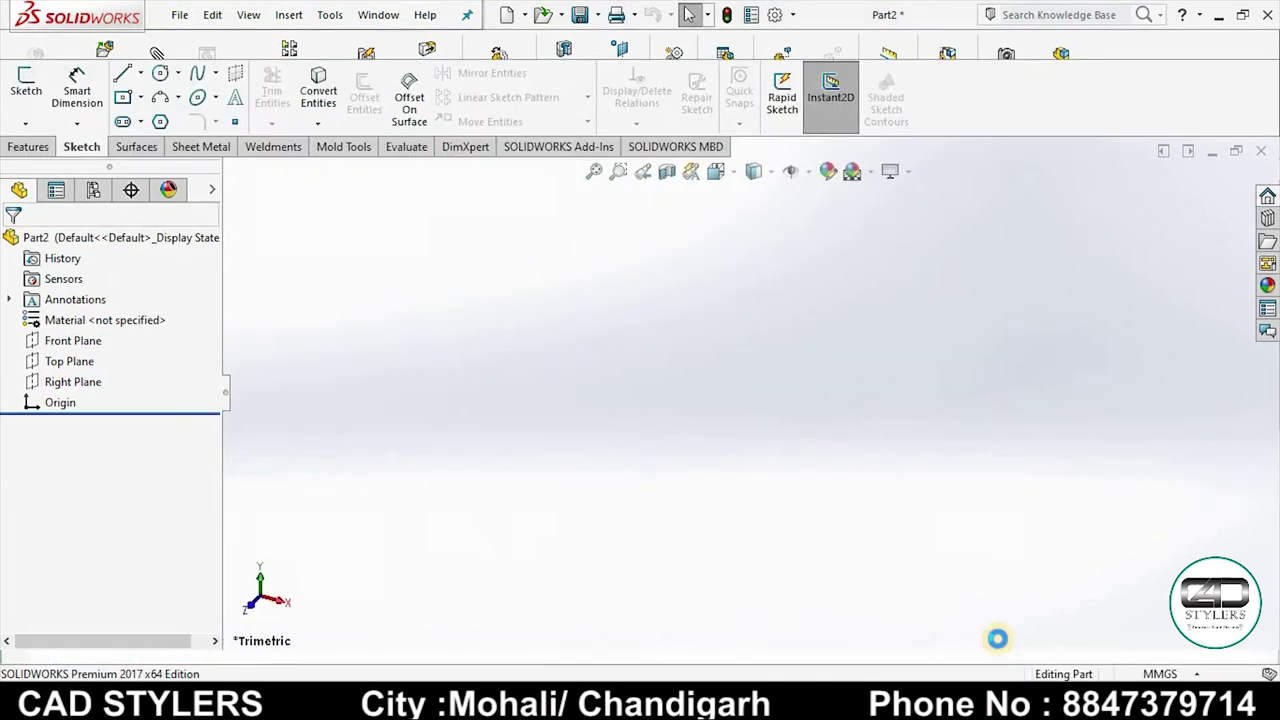
pyautogui.click(866, 622)
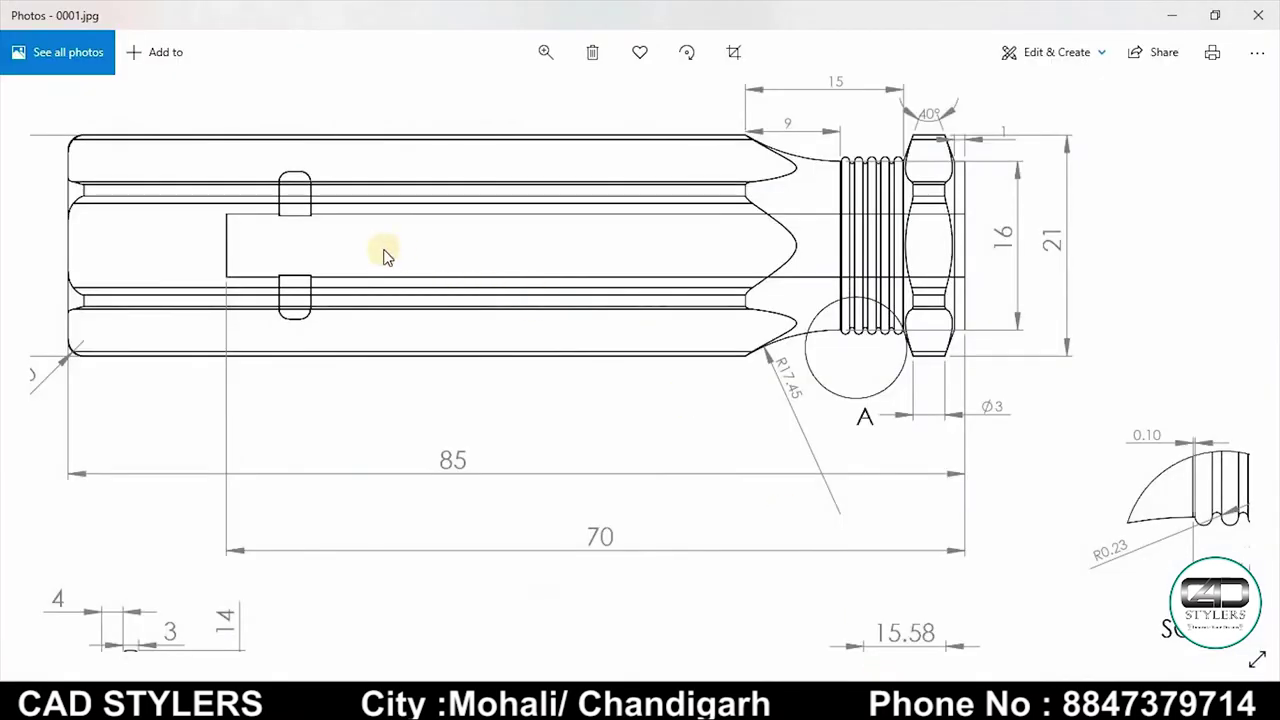
# Step: Pan the drawing to bring the handle's left end and R1.50 into view
pyautogui.moveTo(404, 252); pyautogui.dragTo(440, 254)
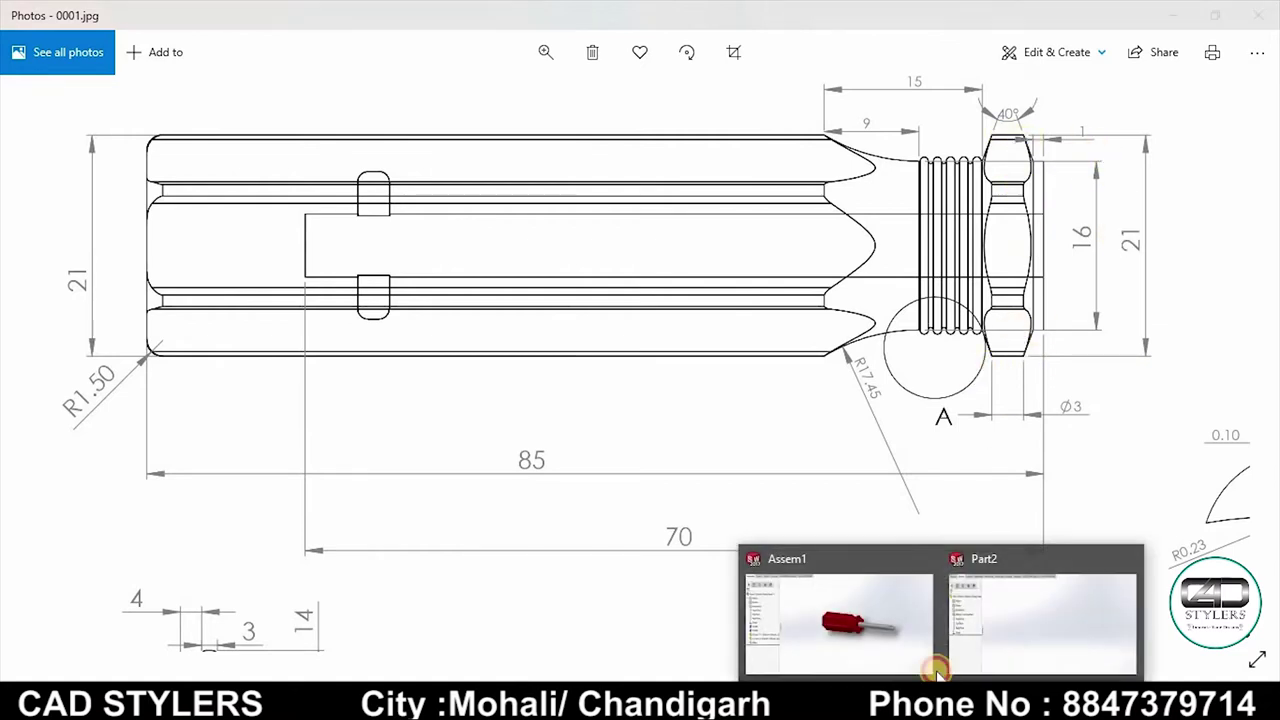
# Step: Sketch on Part2's Front Plane a horizontal line from the origin with a vertical rise at its end
pyautogui.click(1040, 560)
pyautogui.click(72, 340)
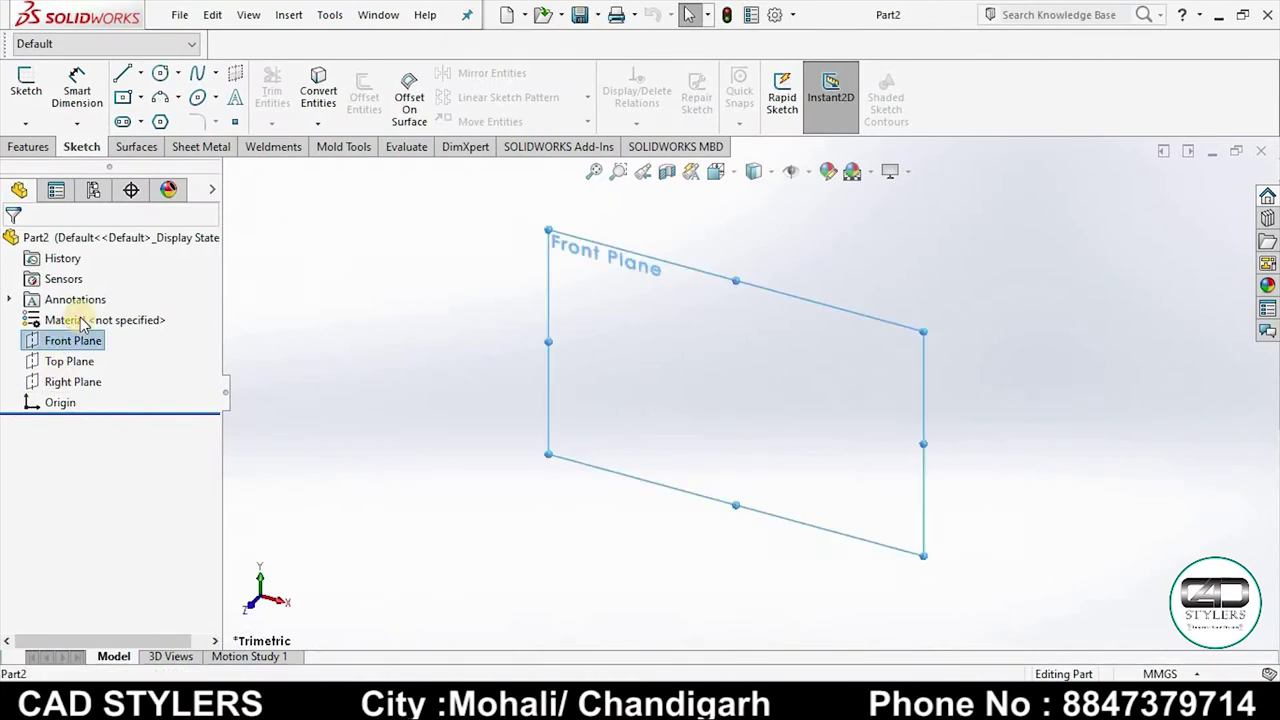
pyautogui.click(122, 73)
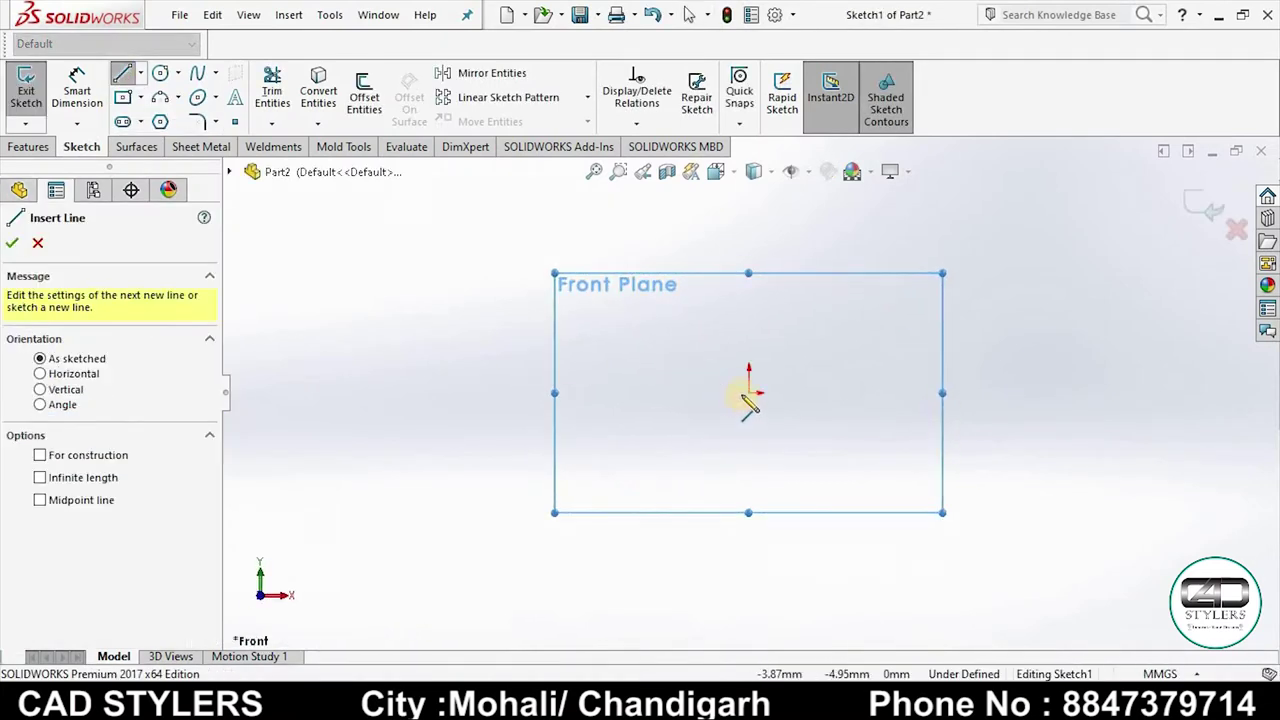
pyautogui.click(749, 391)
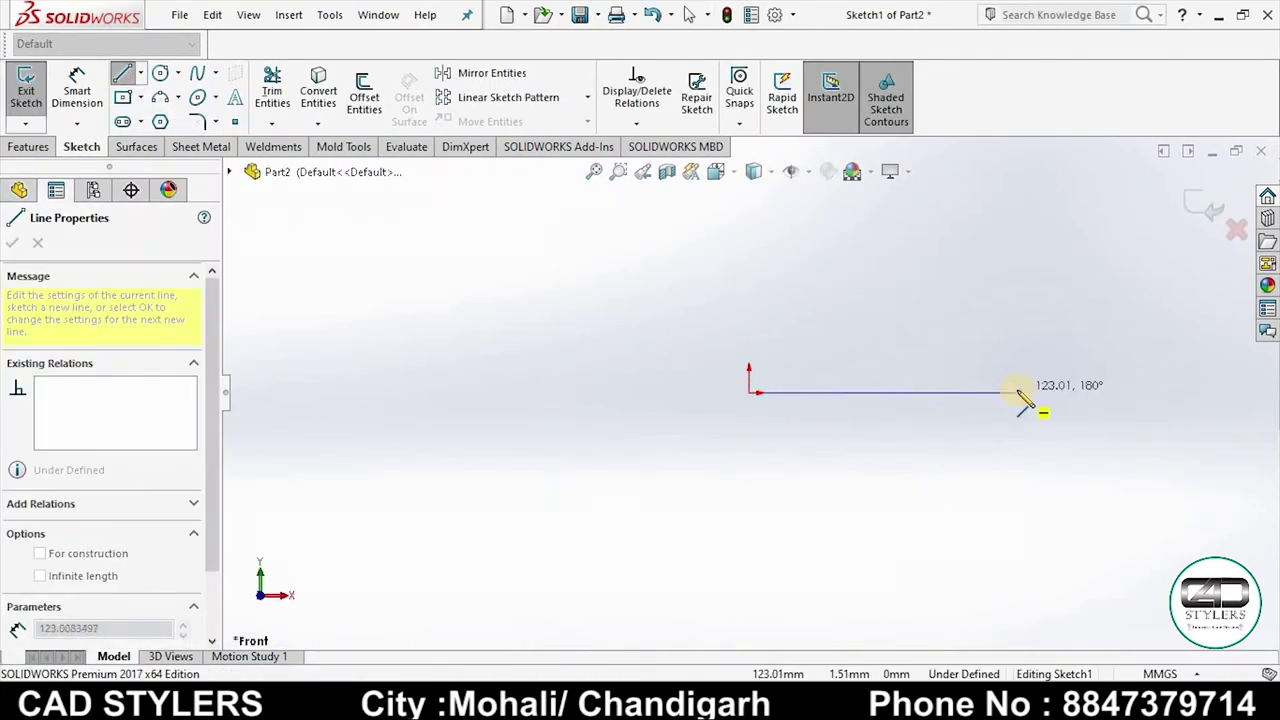
pyautogui.click(1016, 391)
pyautogui.click(1016, 335)
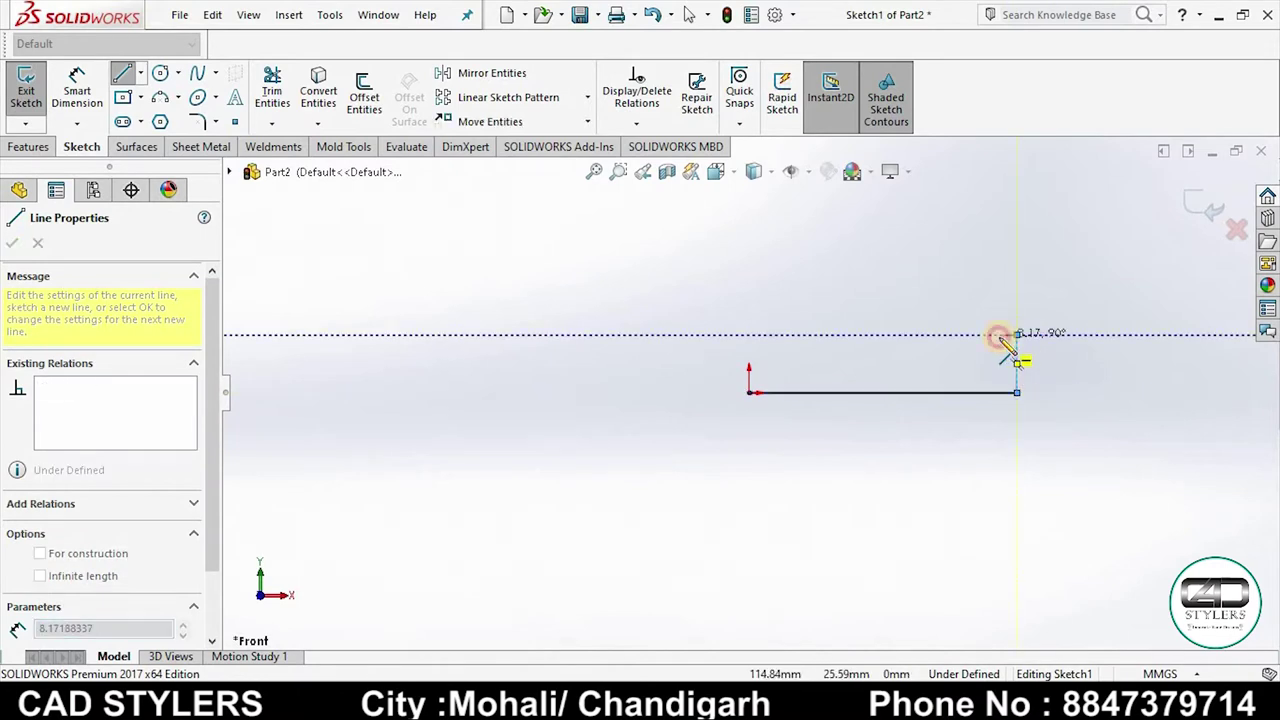
pyautogui.rightClick(1000, 335)
pyautogui.click(1034, 371)
pyautogui.press('Escape')
# Step: Dimension the horizontal line 85 mm and the vertical line 8 mm
pyautogui.click(78, 92)
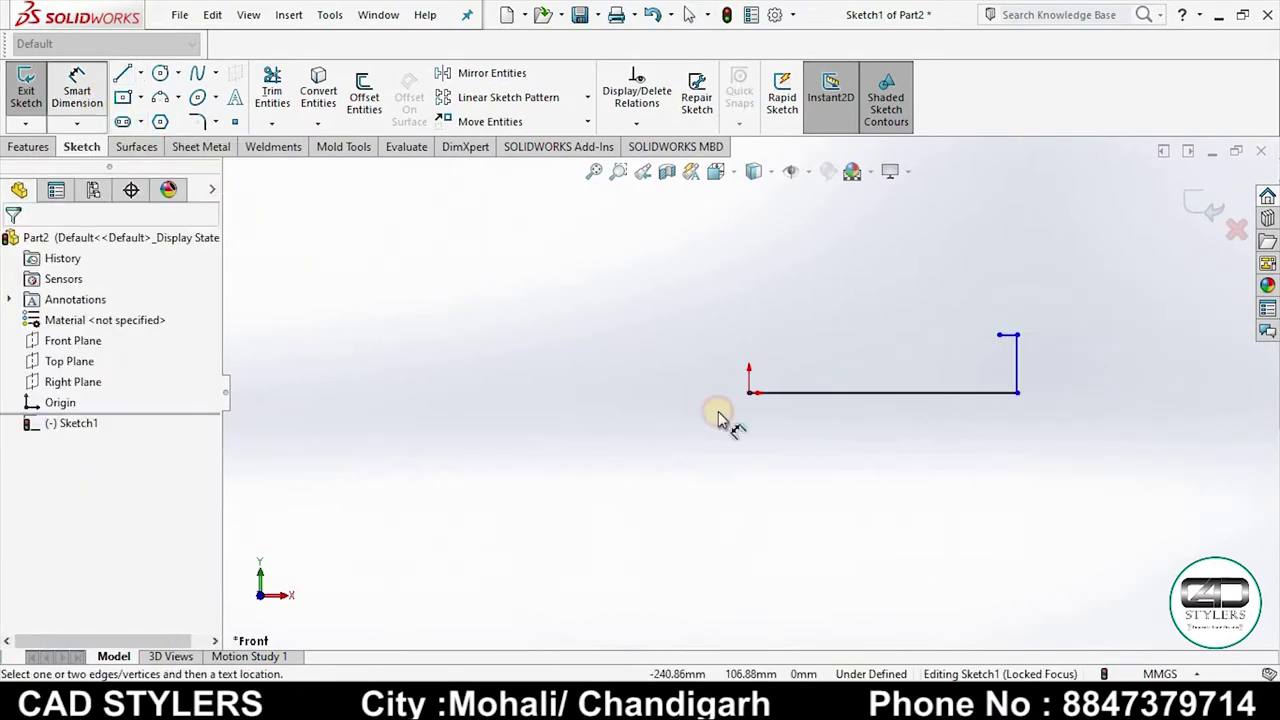
pyautogui.click(863, 394)
pyautogui.click(862, 466)
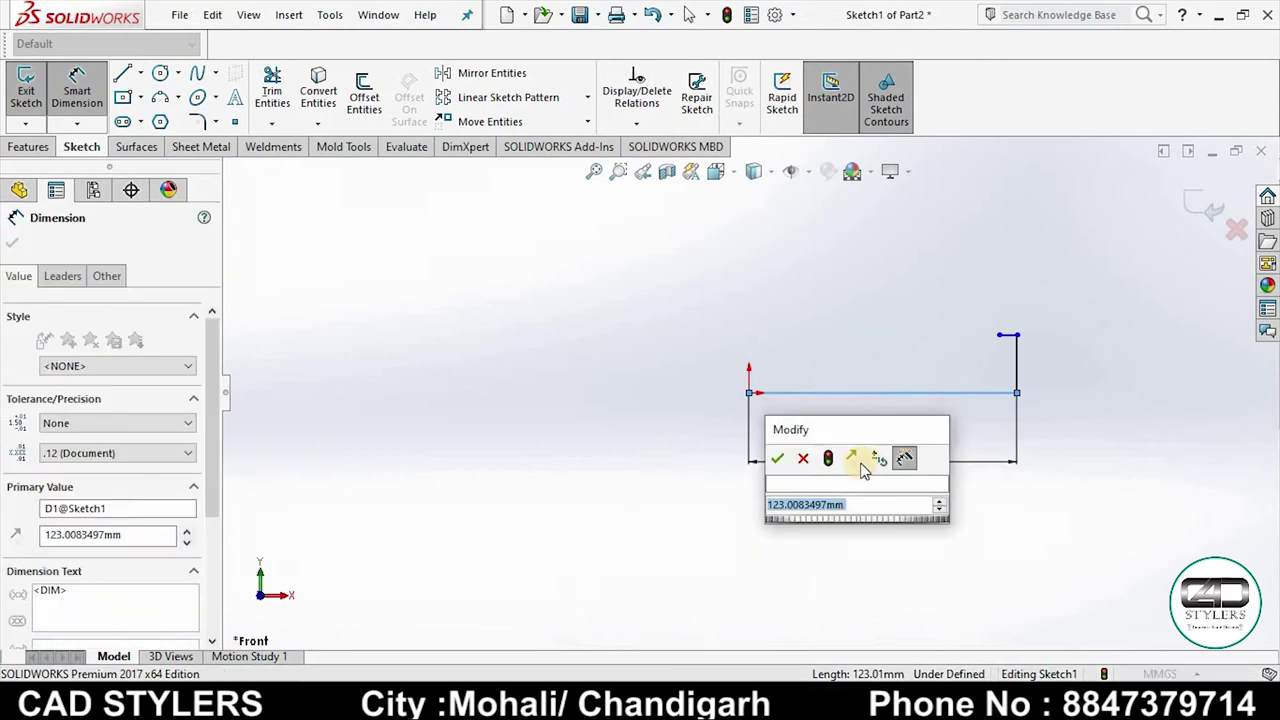
pyautogui.write('85')
pyautogui.press('Return')
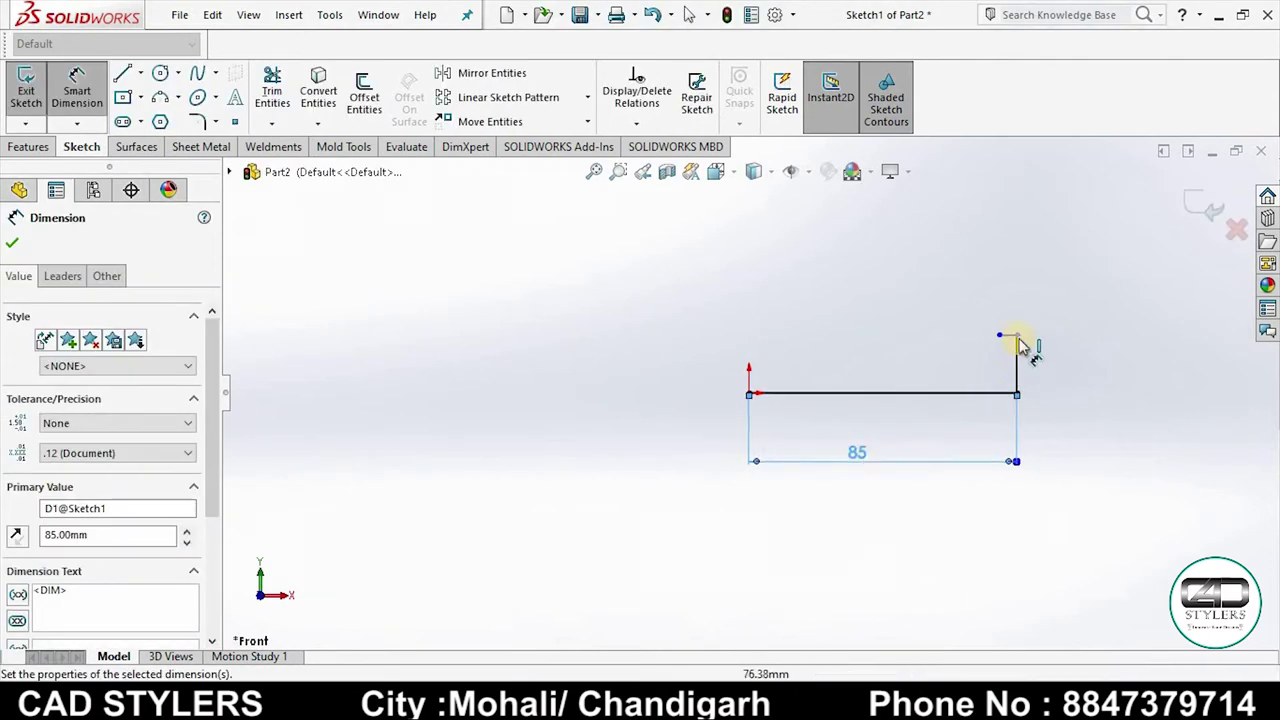
pyautogui.click(1016, 362)
pyautogui.click(1060, 374)
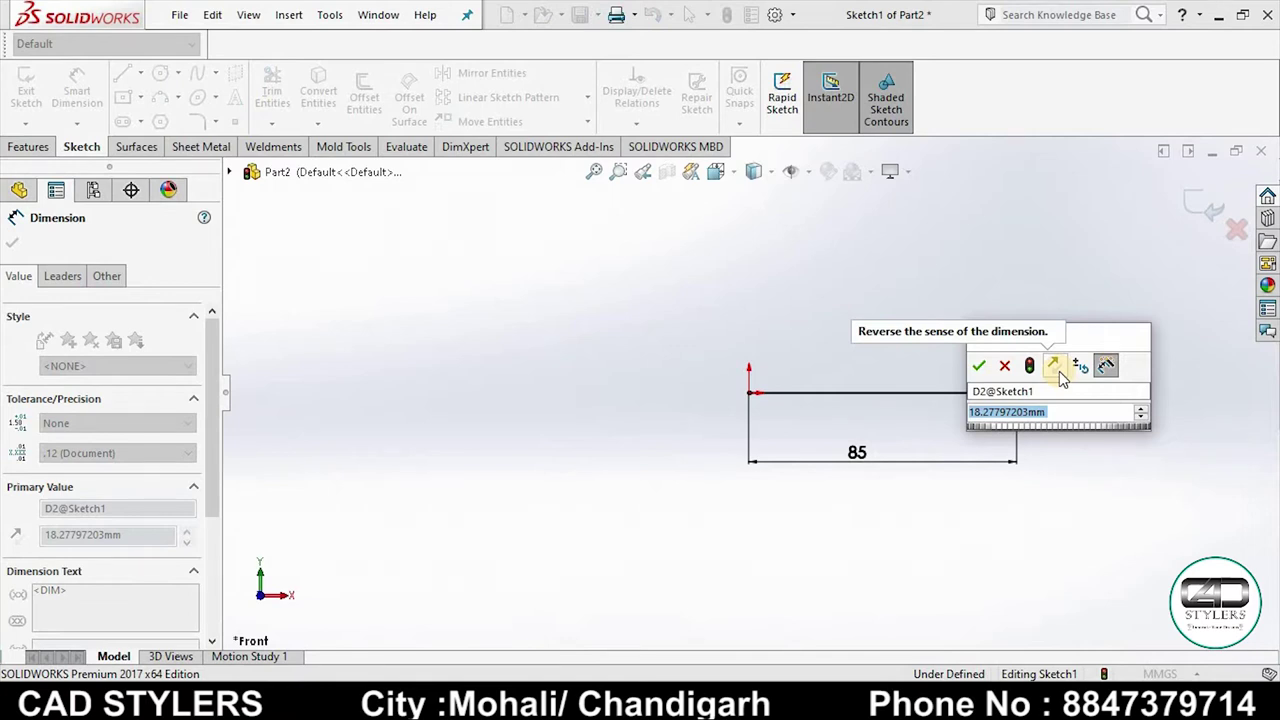
pyautogui.write('8')
pyautogui.press('Return')
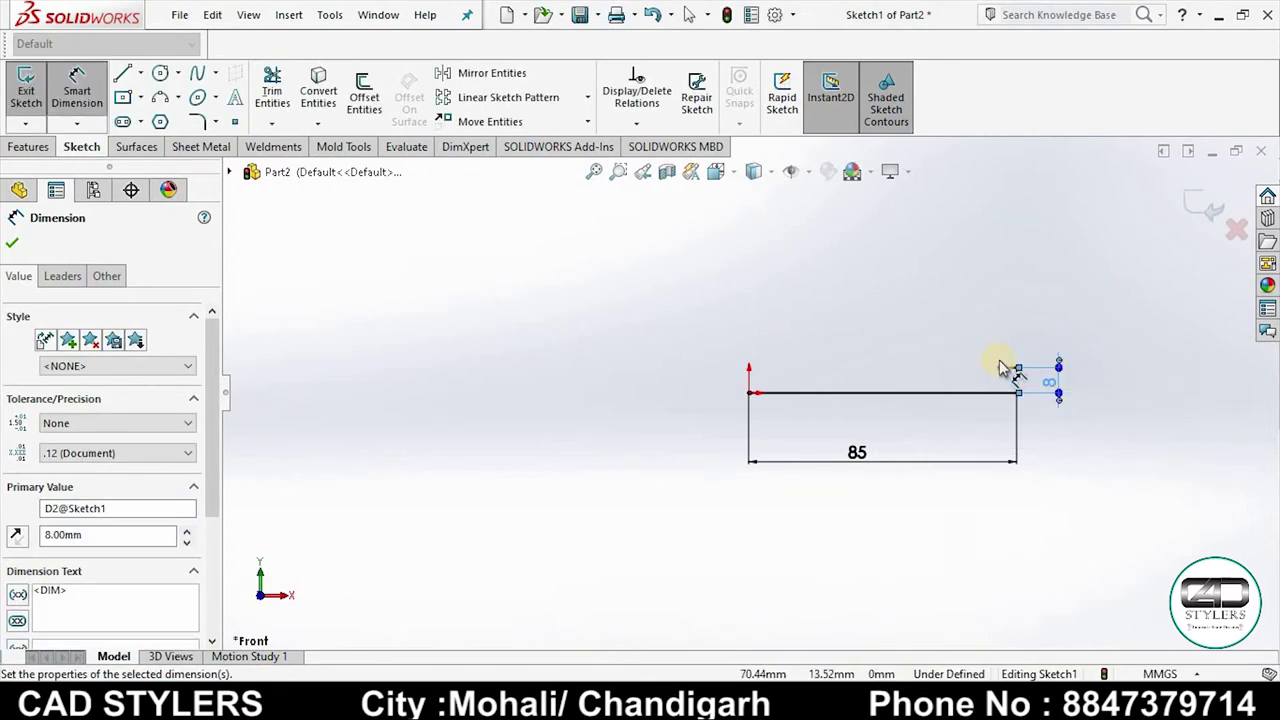
# Step: Dimension the short top step line to 1 mm
pyautogui.click(1008, 368)
pyautogui.click(1014, 340)
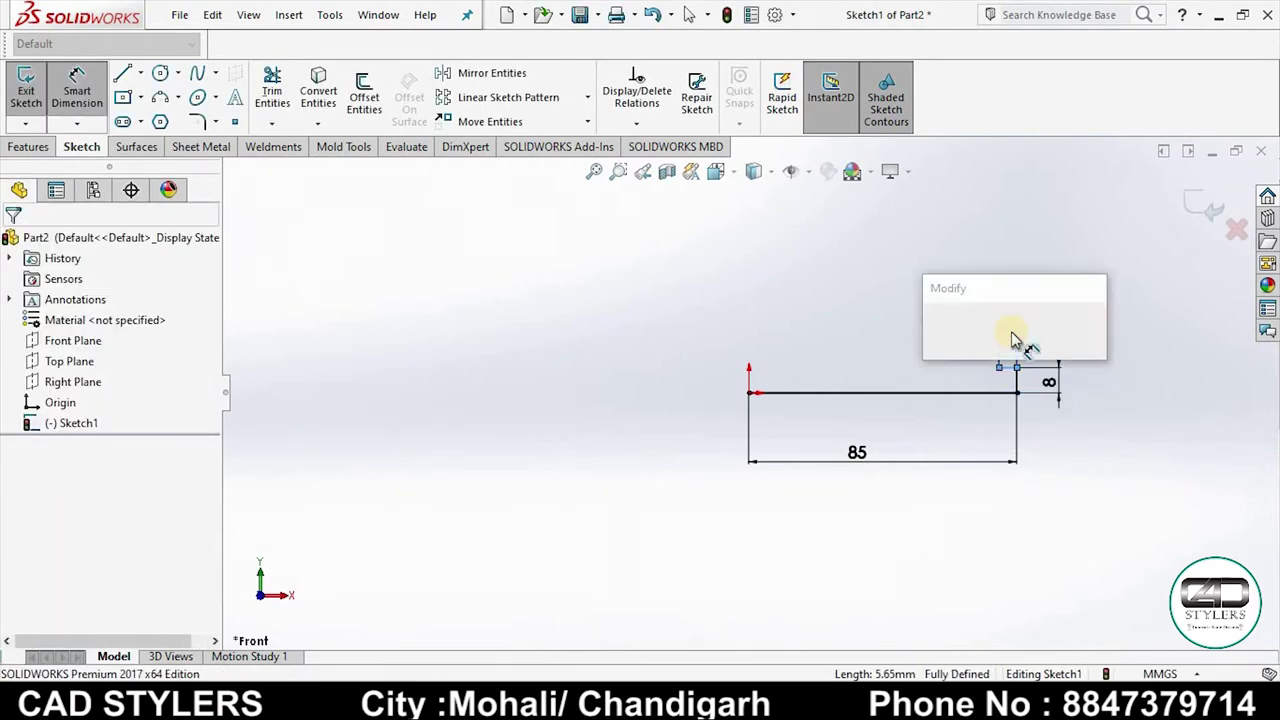
pyautogui.write('1')
pyautogui.press('Return')
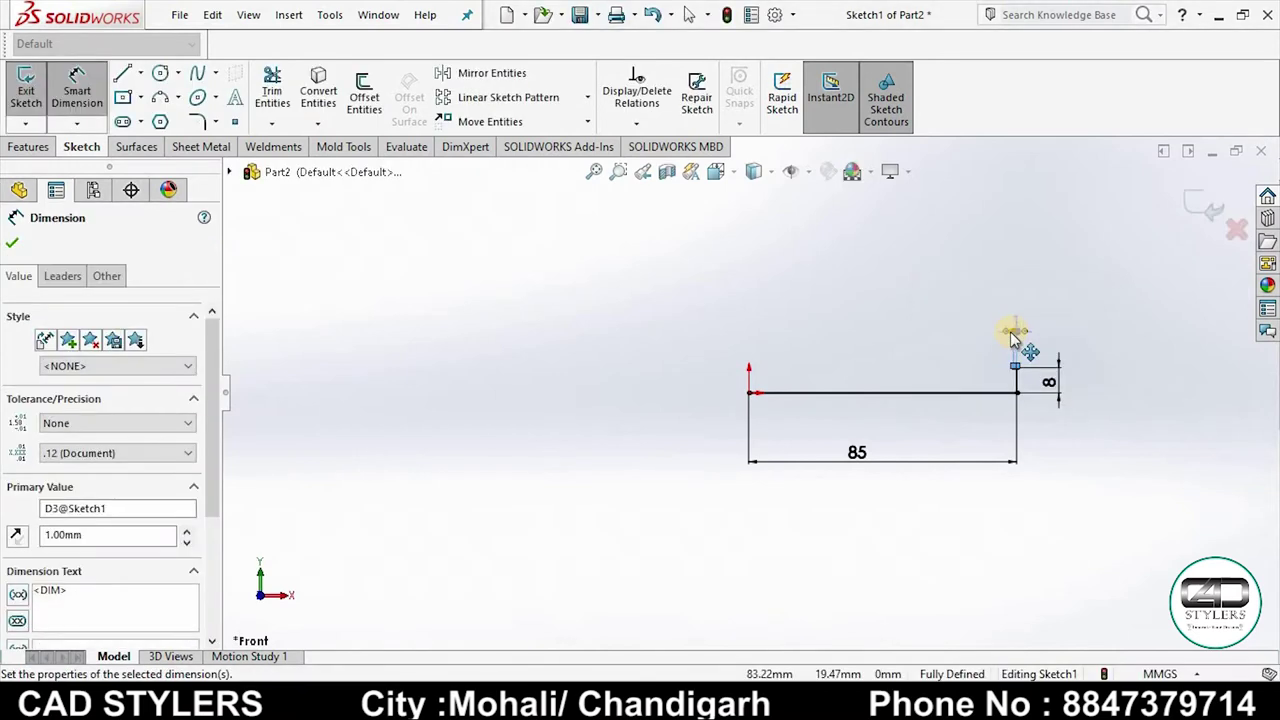
pyautogui.scroll(-5, 1030, 400)
pyautogui.scroll(2, 744, 381)
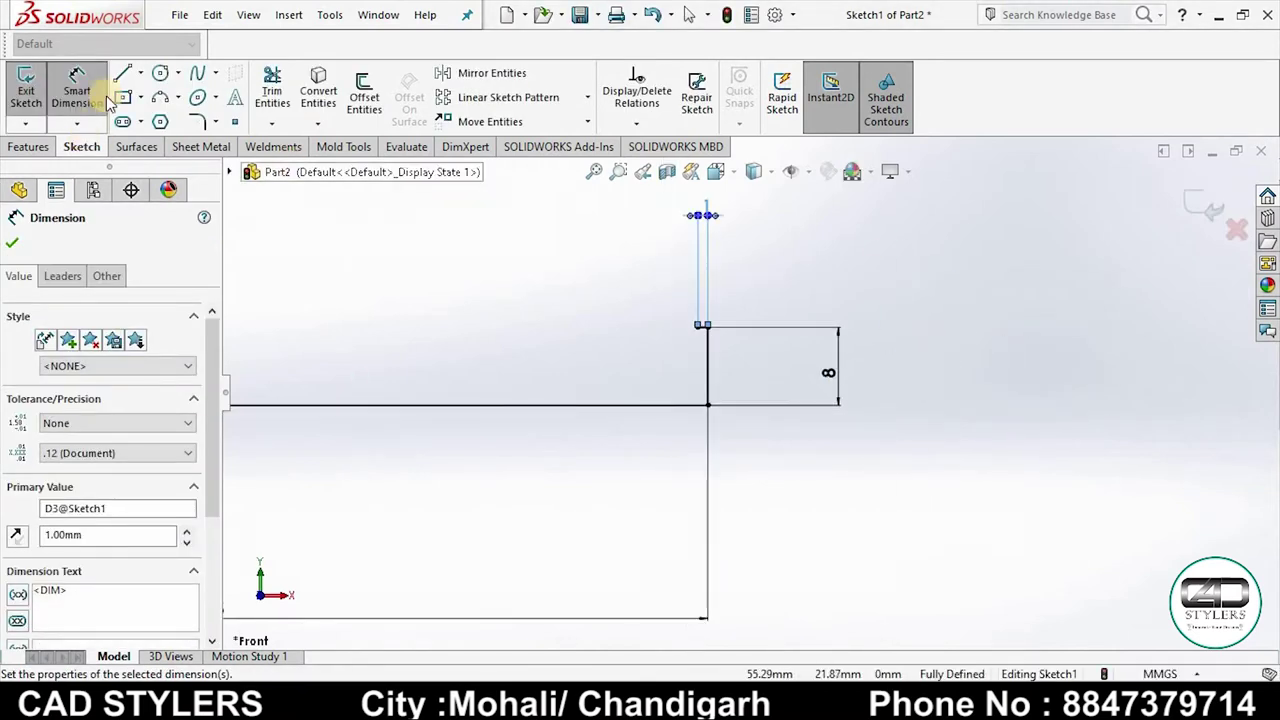
pyautogui.click(122, 73)
pyautogui.scroll(-1, 657, 329)
# Step: Draw a slanted line up and left from the top step's corner
pyautogui.scroll(-1, 718, 376)
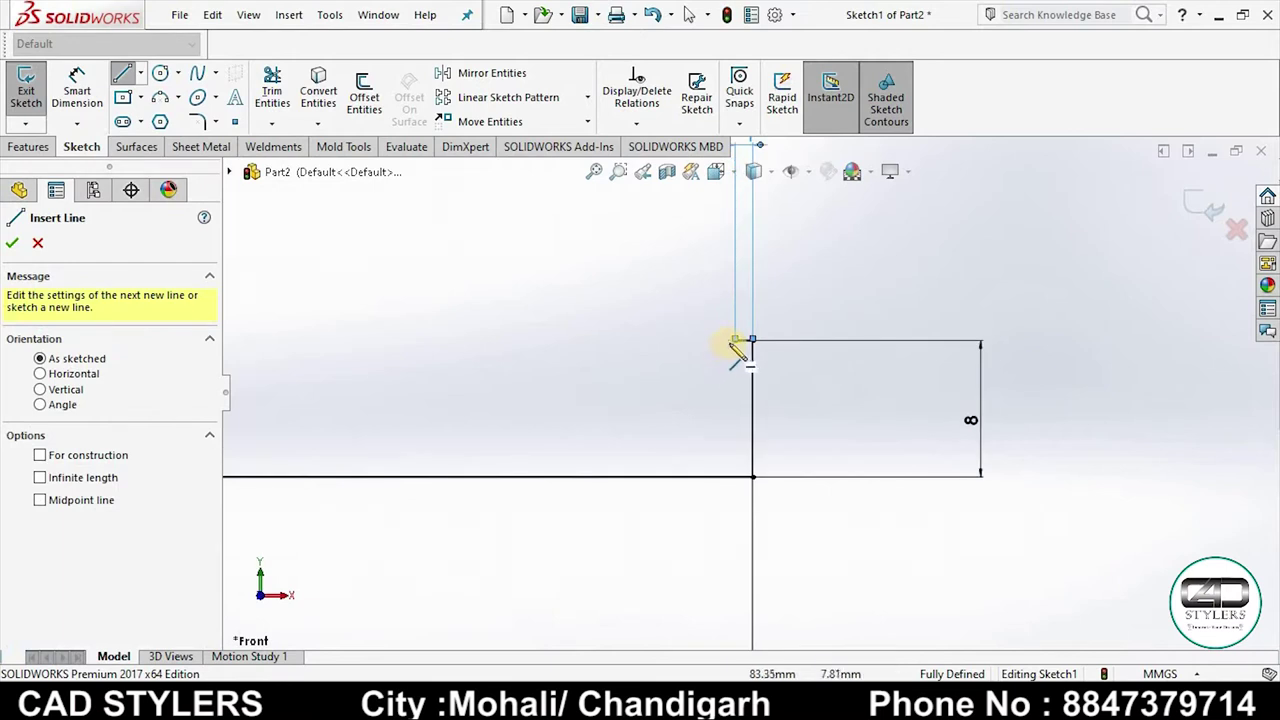
pyautogui.click(740, 341)
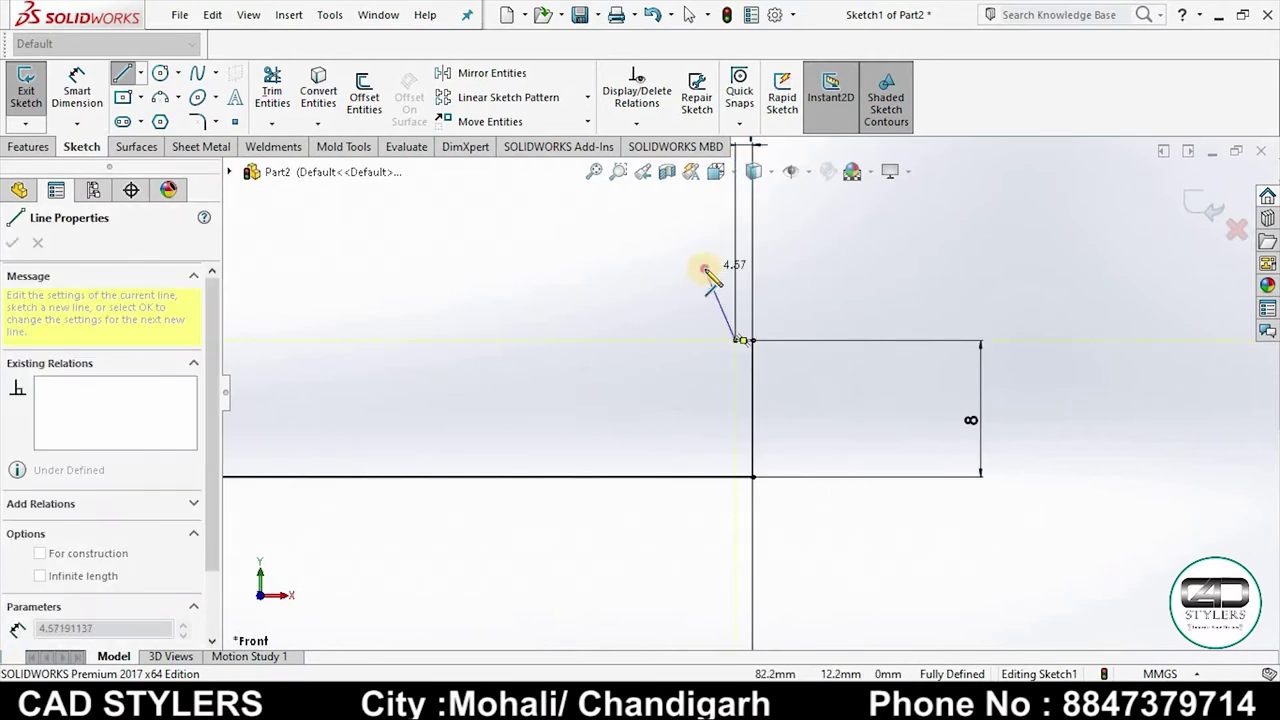
pyautogui.click(670, 269)
pyautogui.rightClick(672, 270)
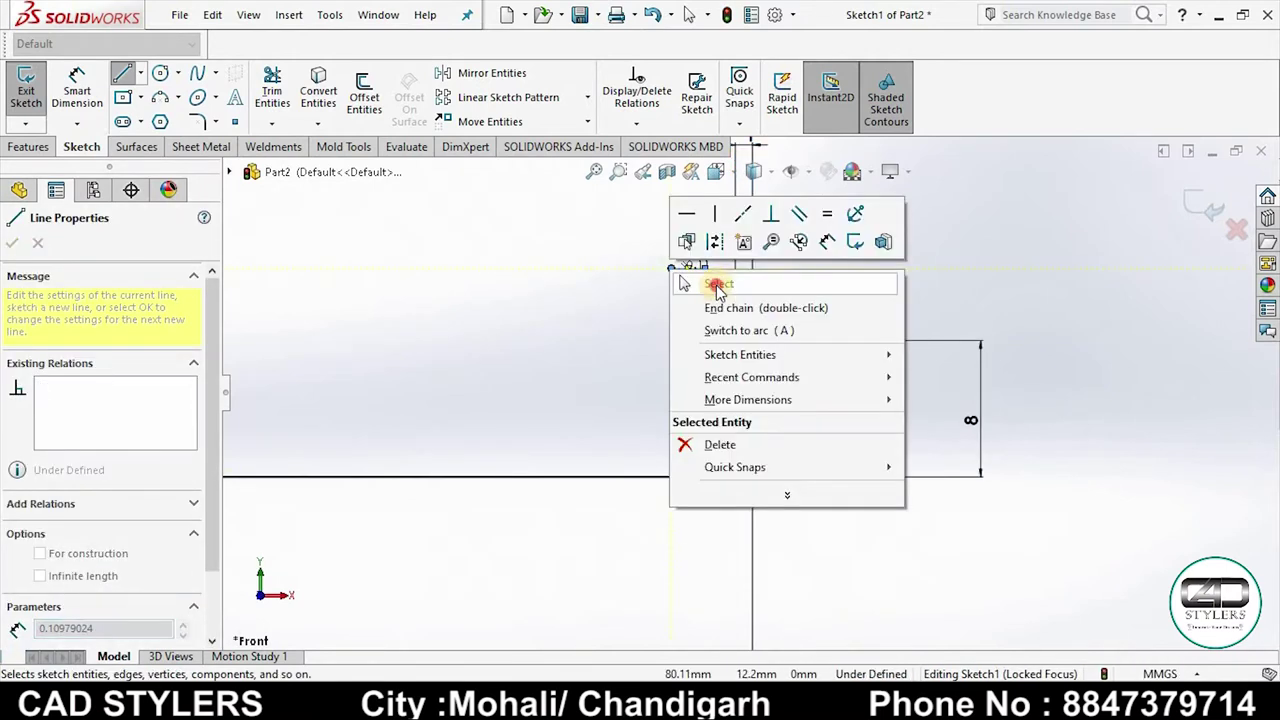
pyautogui.click(717, 285)
# Step: Add a short vertical centerline and mirror the slanted line about it
pyautogui.click(141, 73)
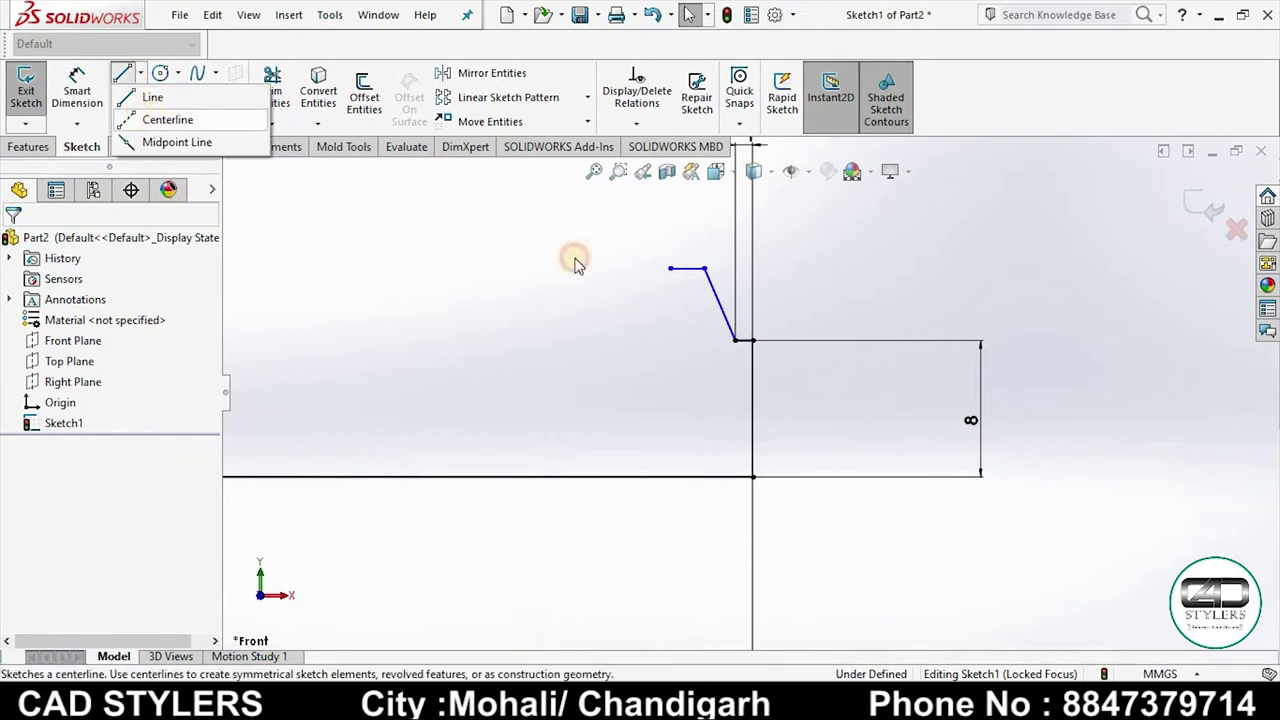
pyautogui.click(688, 268)
pyautogui.click(688, 296)
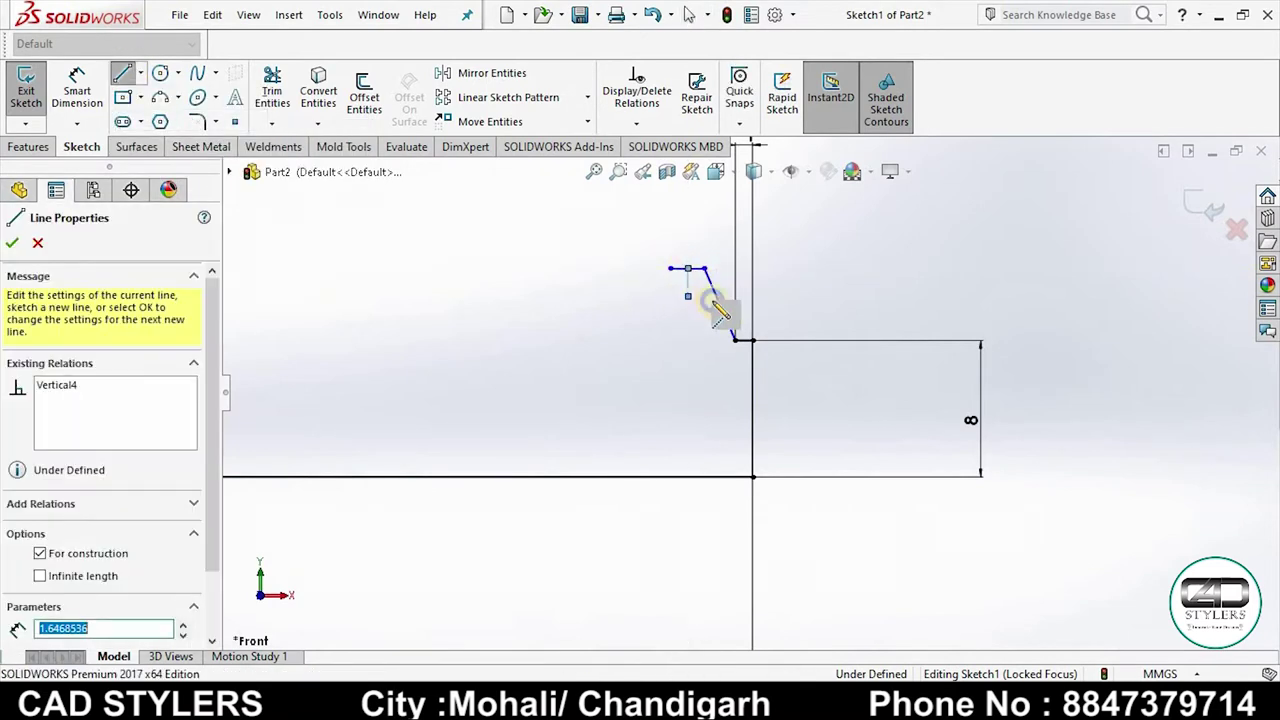
pyautogui.rightClick(712, 302)
pyautogui.click(723, 309)
pyautogui.click(491, 73)
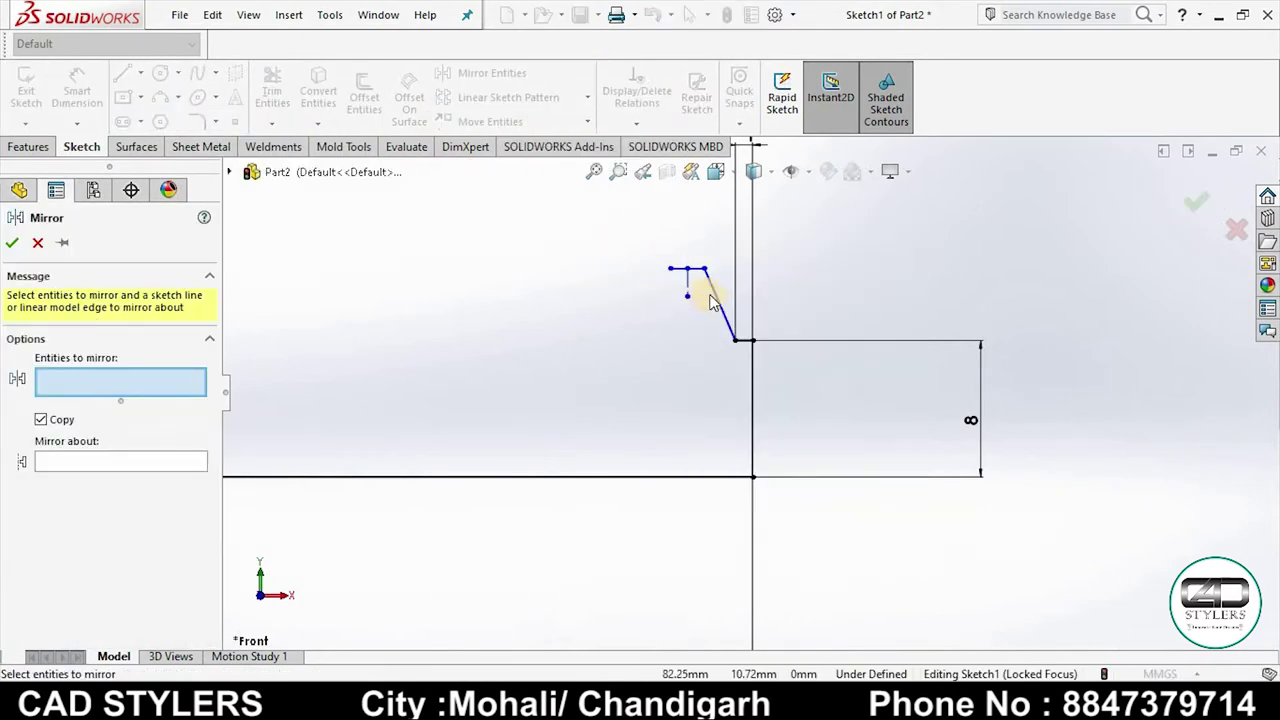
pyautogui.click(715, 302)
pyautogui.click(160, 458)
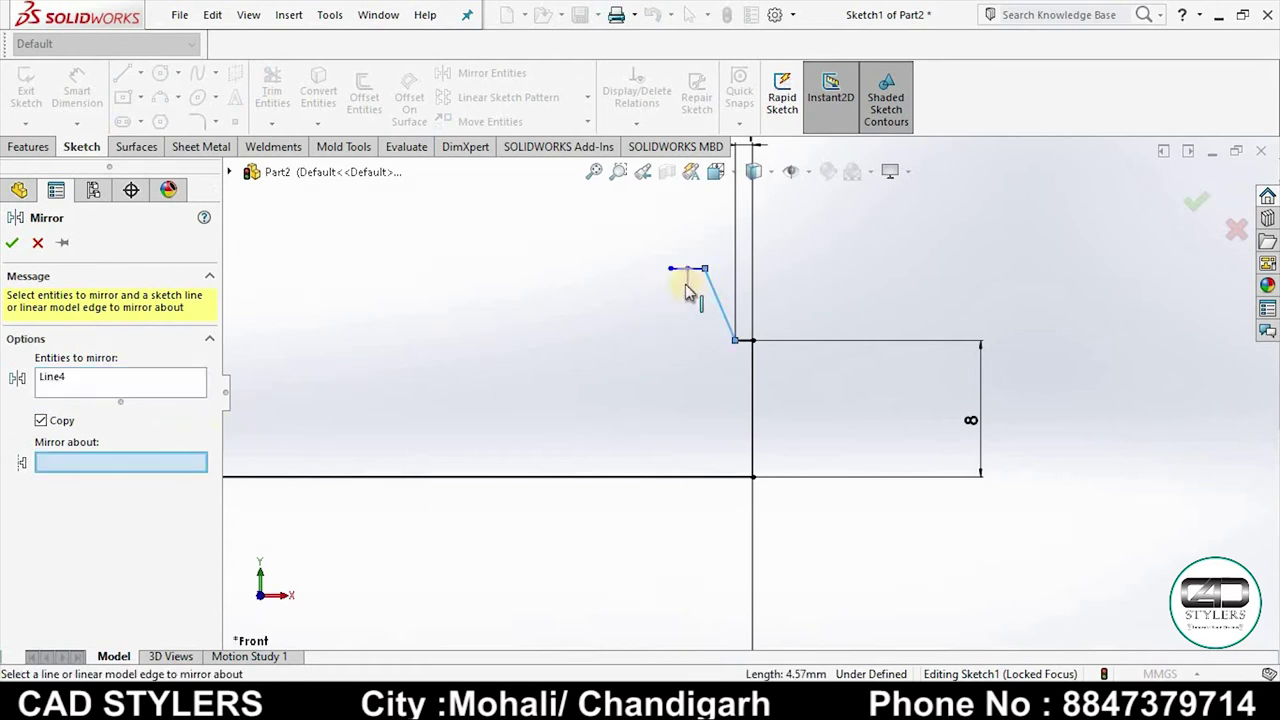
pyautogui.click(687, 282)
pyautogui.click(12, 243)
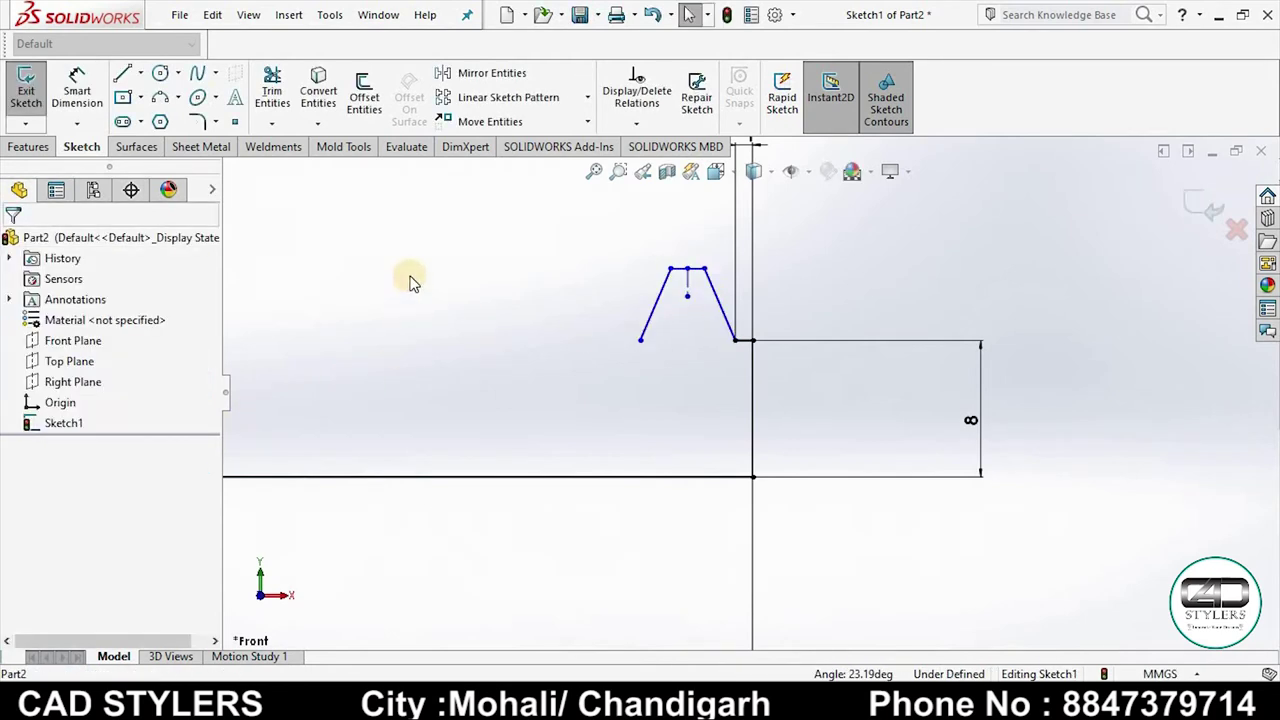
# Step: Dimension the angle between the two slanted lines to 40°, then switch to the reference drawing
pyautogui.click(77, 88)
pyautogui.click(652, 322)
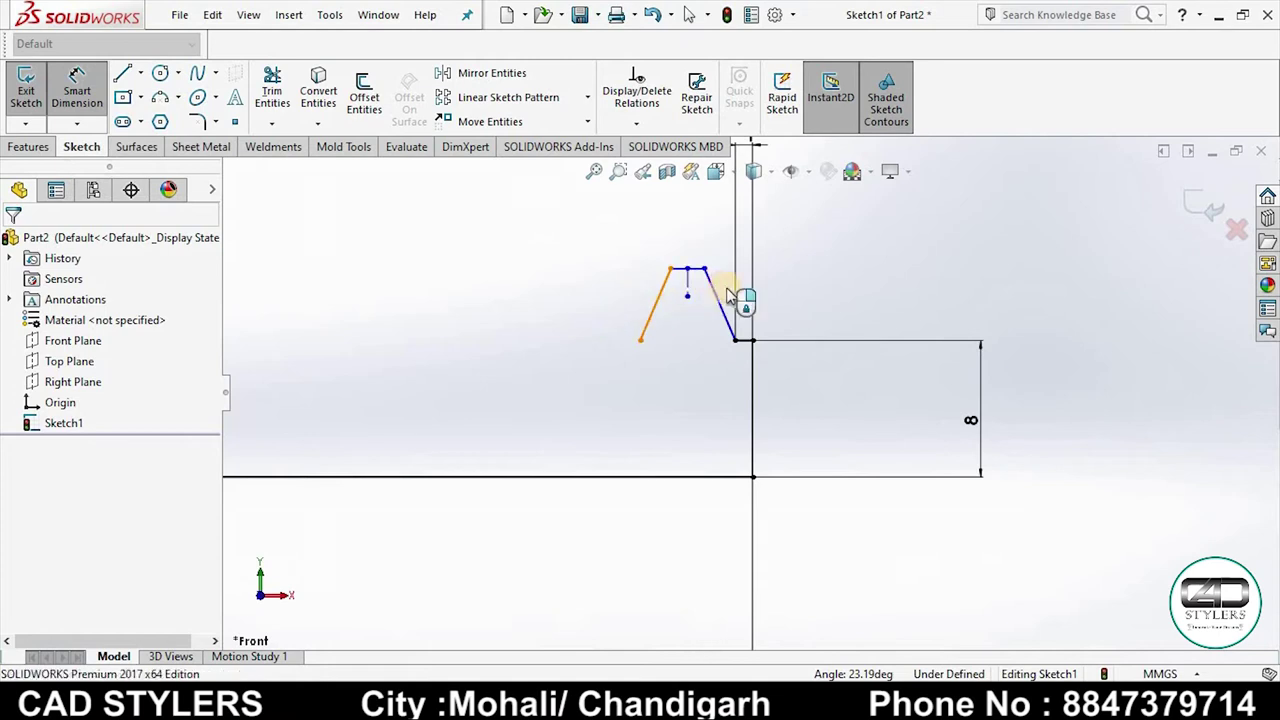
pyautogui.click(718, 302)
pyautogui.click(688, 236)
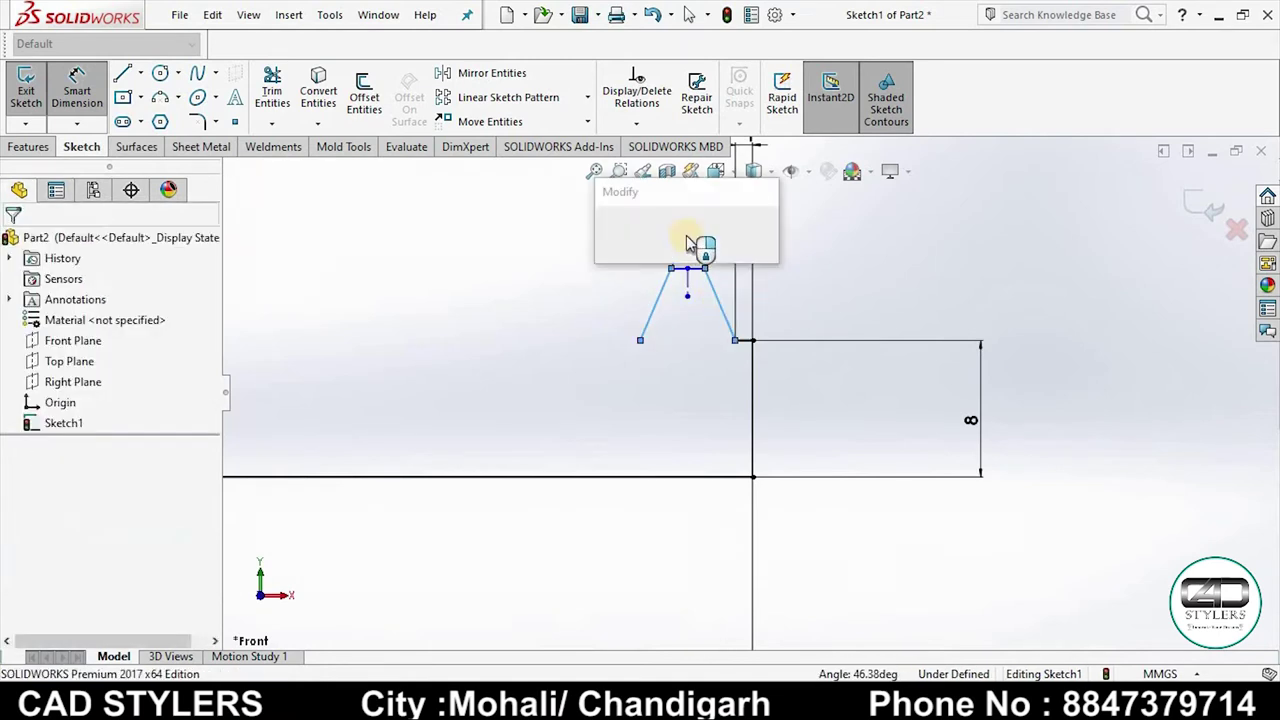
pyautogui.write('4')
pyautogui.press('Return')
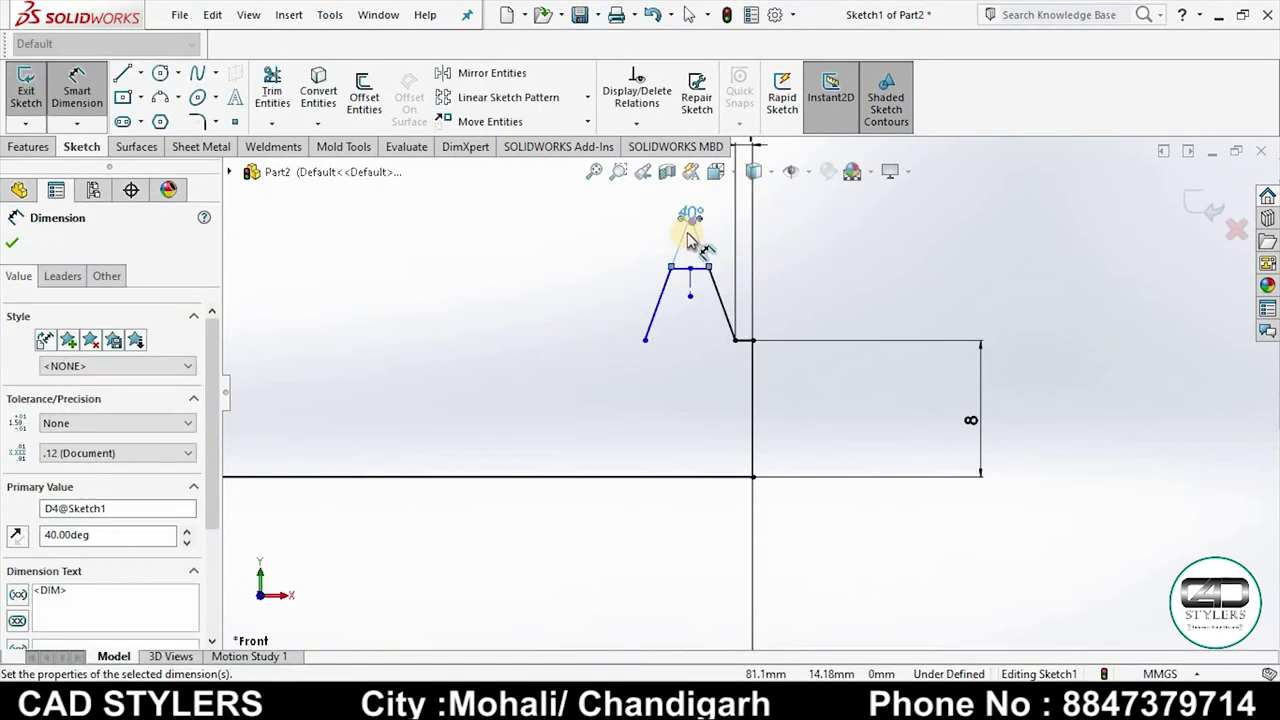
pyautogui.hotkey('alt', 'Tab')
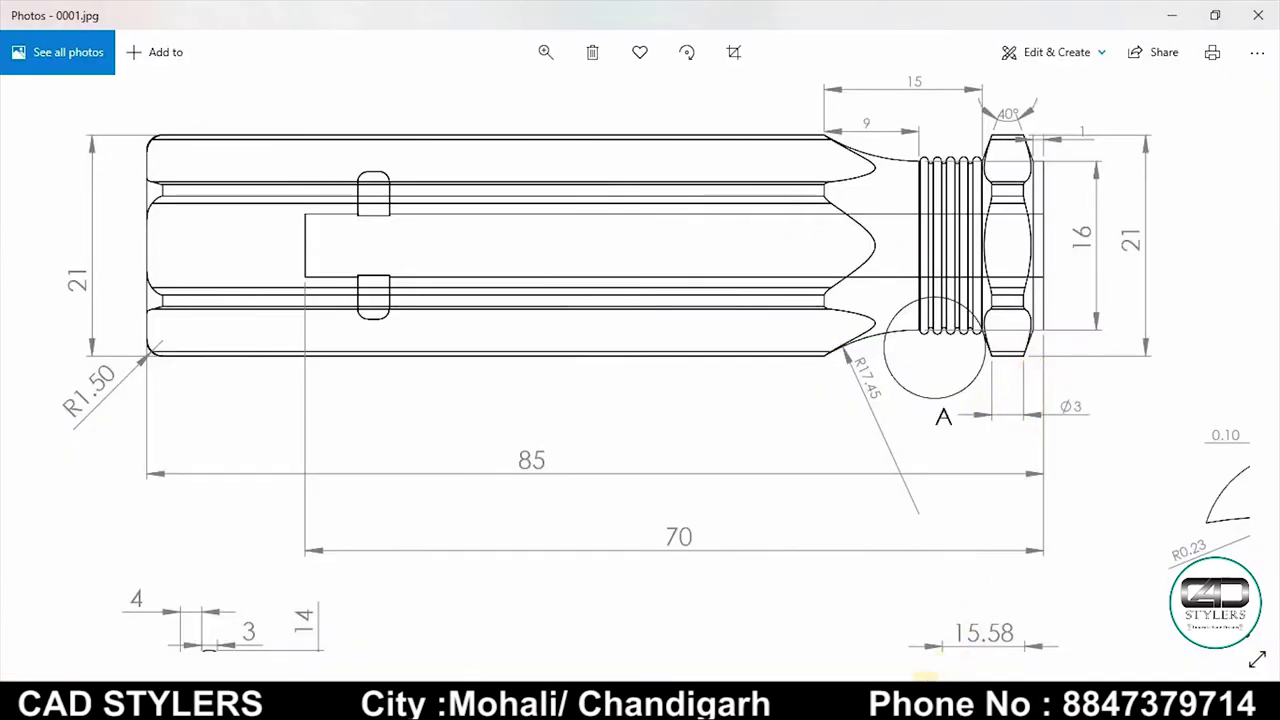
# Step: Back in SOLIDWORKS, dimension the ridge's short top line to 3 mm
pyautogui.click(1030, 610)
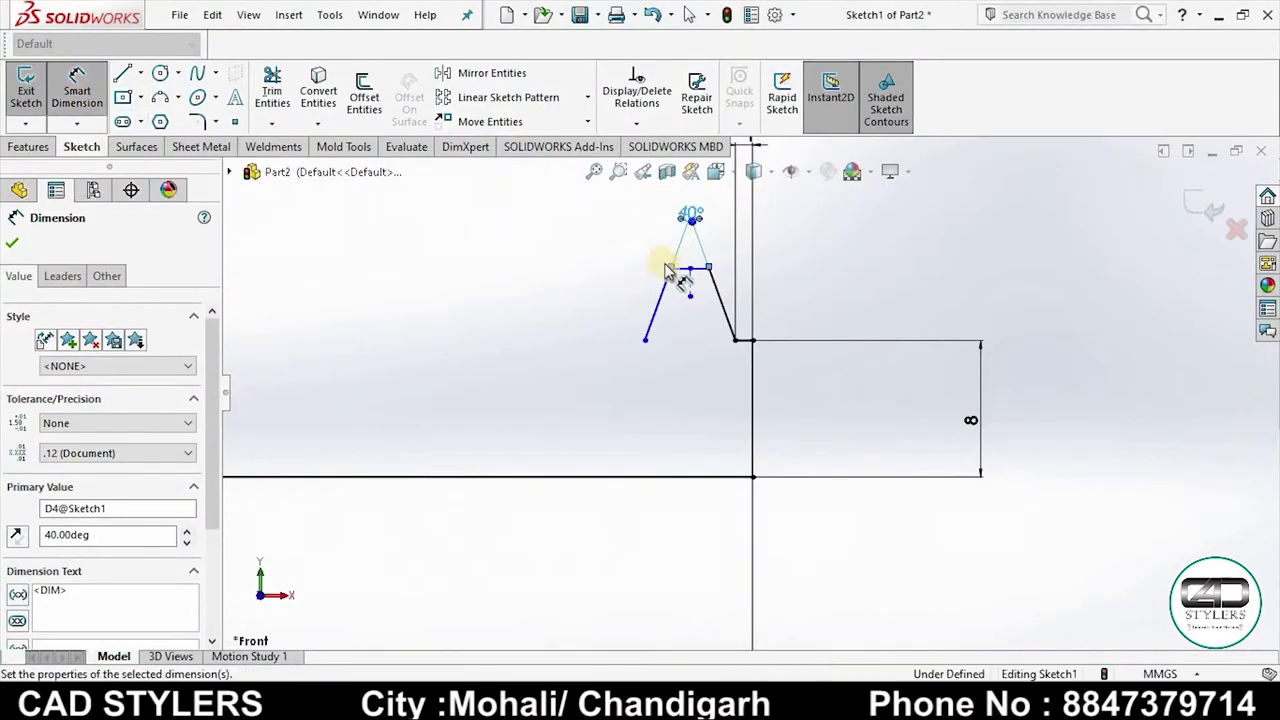
pyautogui.click(708, 262)
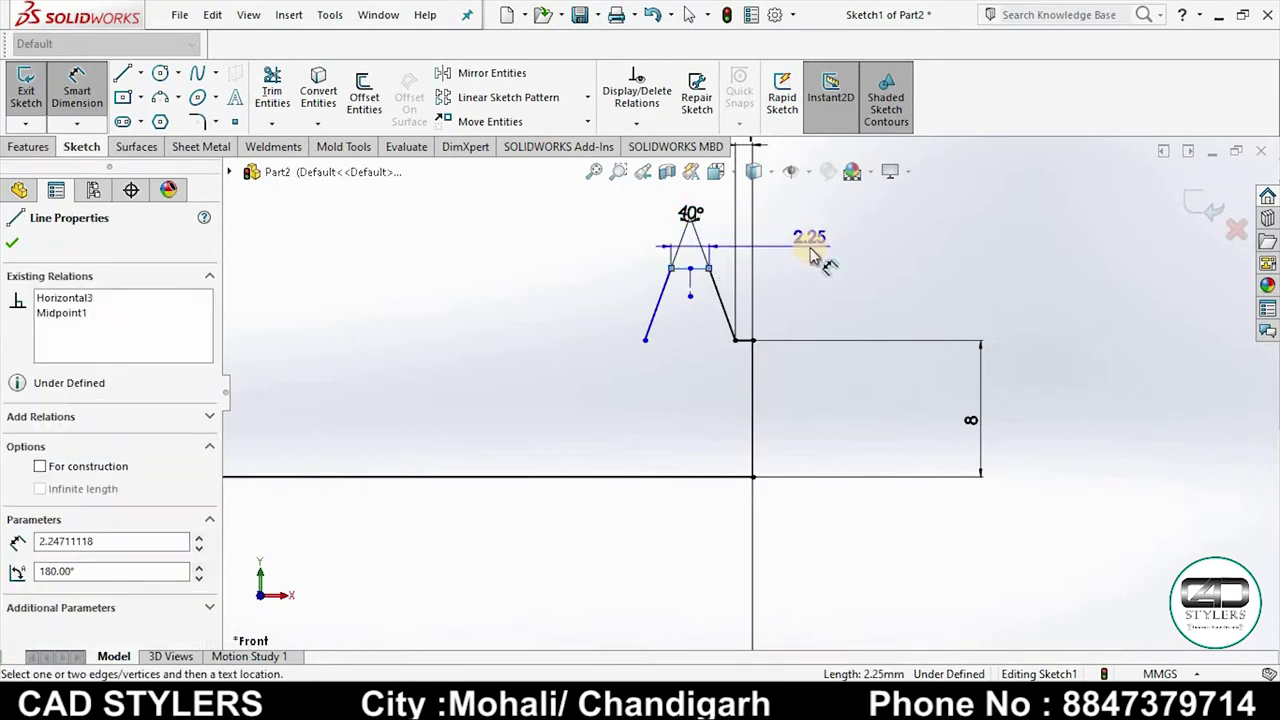
pyautogui.click(776, 264)
pyautogui.write('3')
pyautogui.press('Return')
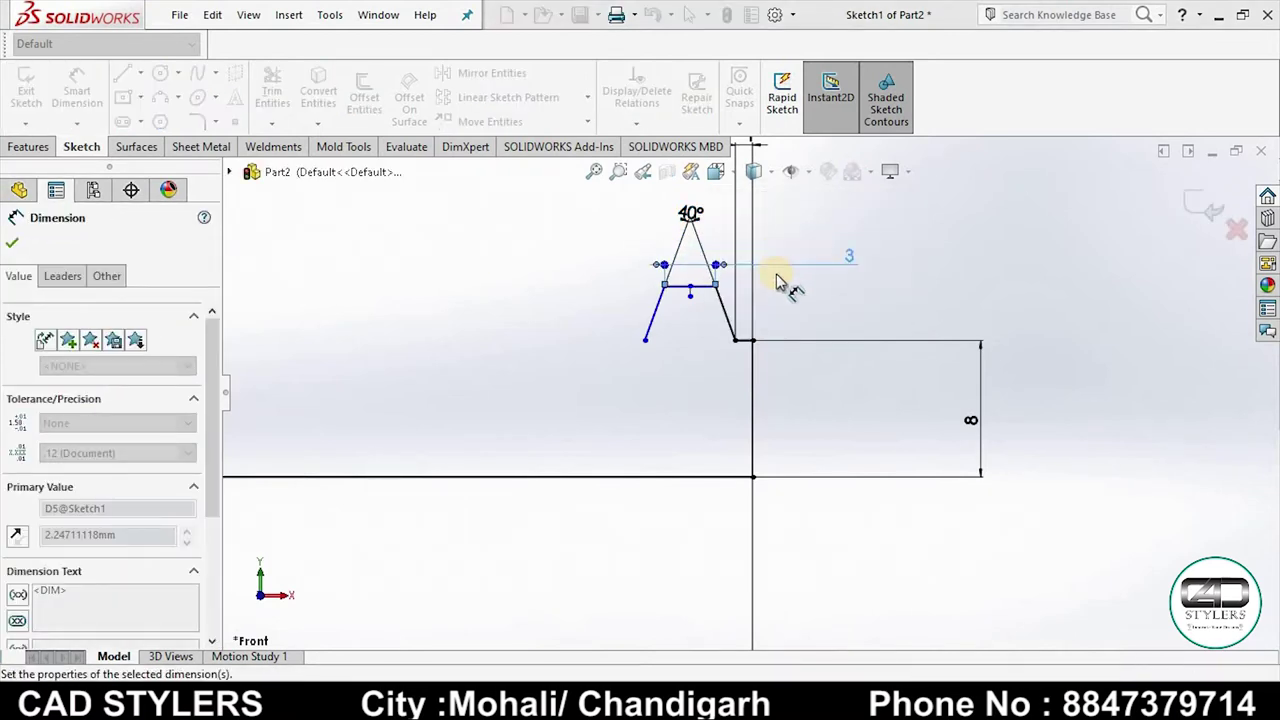
# Step: Set the top line's height above the base line to 10.50 mm, half of 21
pyautogui.click(686, 287)
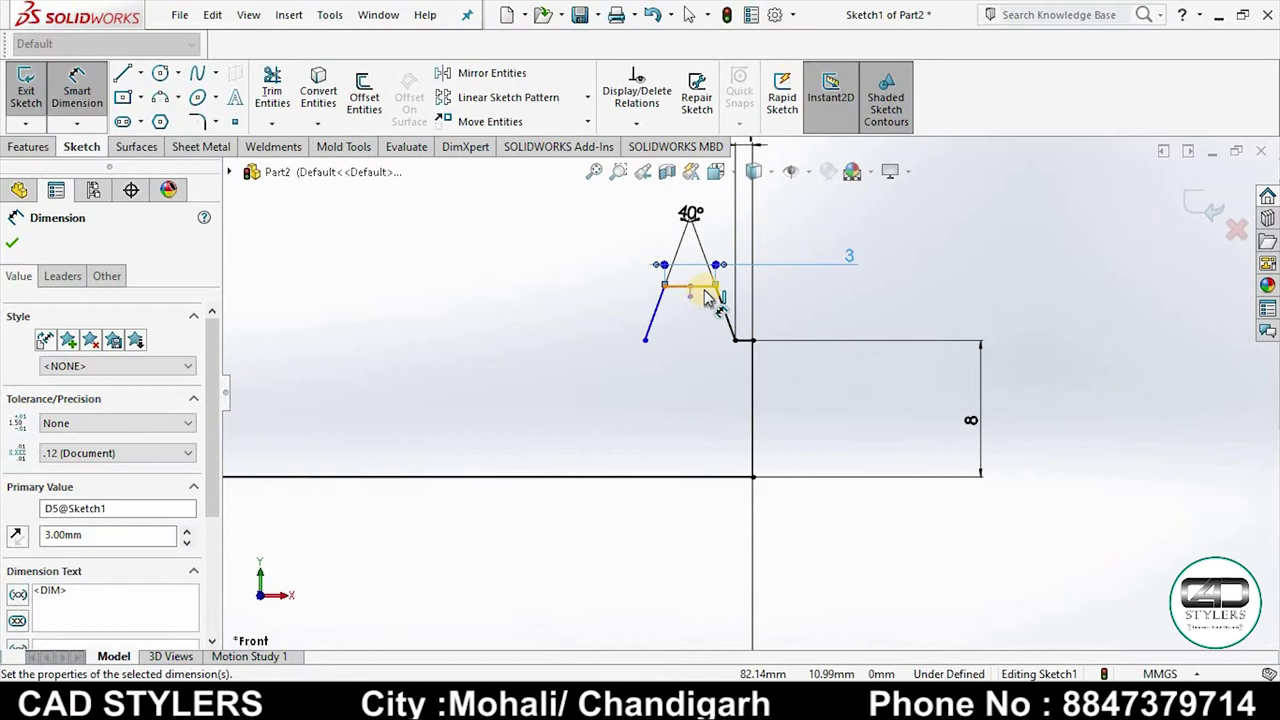
pyautogui.click(690, 479)
pyautogui.click(1036, 398)
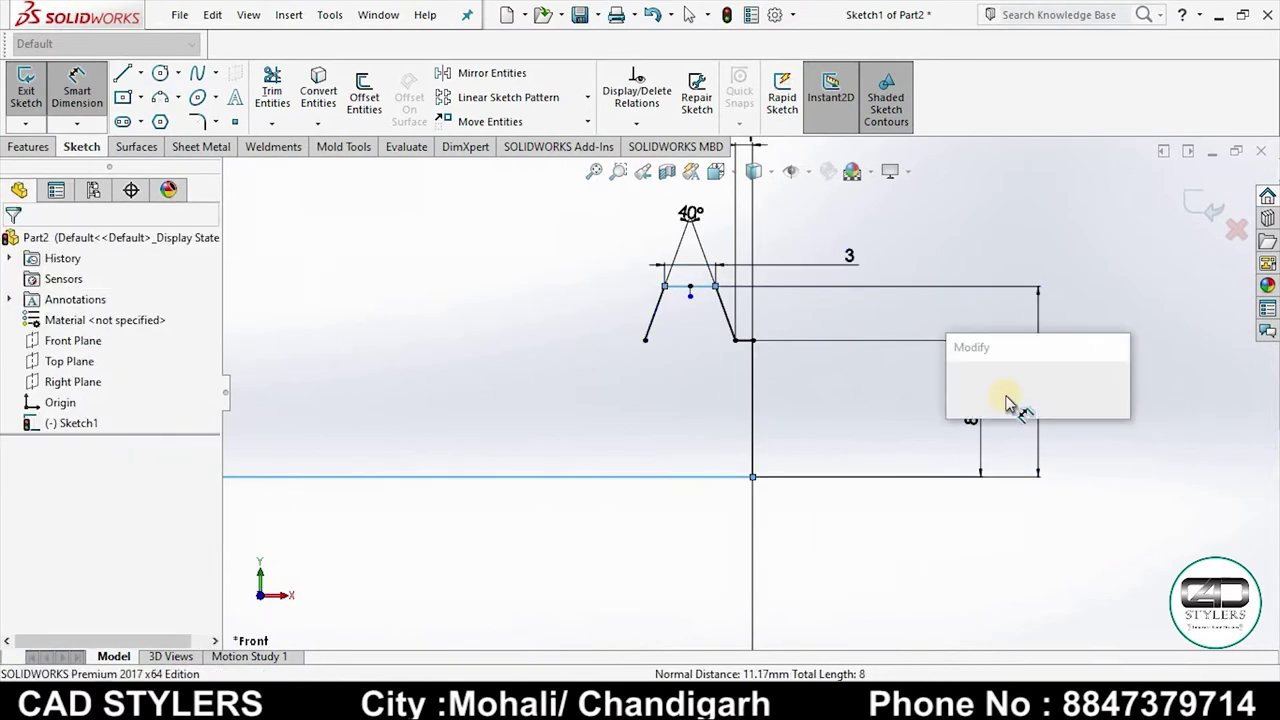
pyautogui.write('2')
pyautogui.press('BackSpace')
pyautogui.write('10.5')
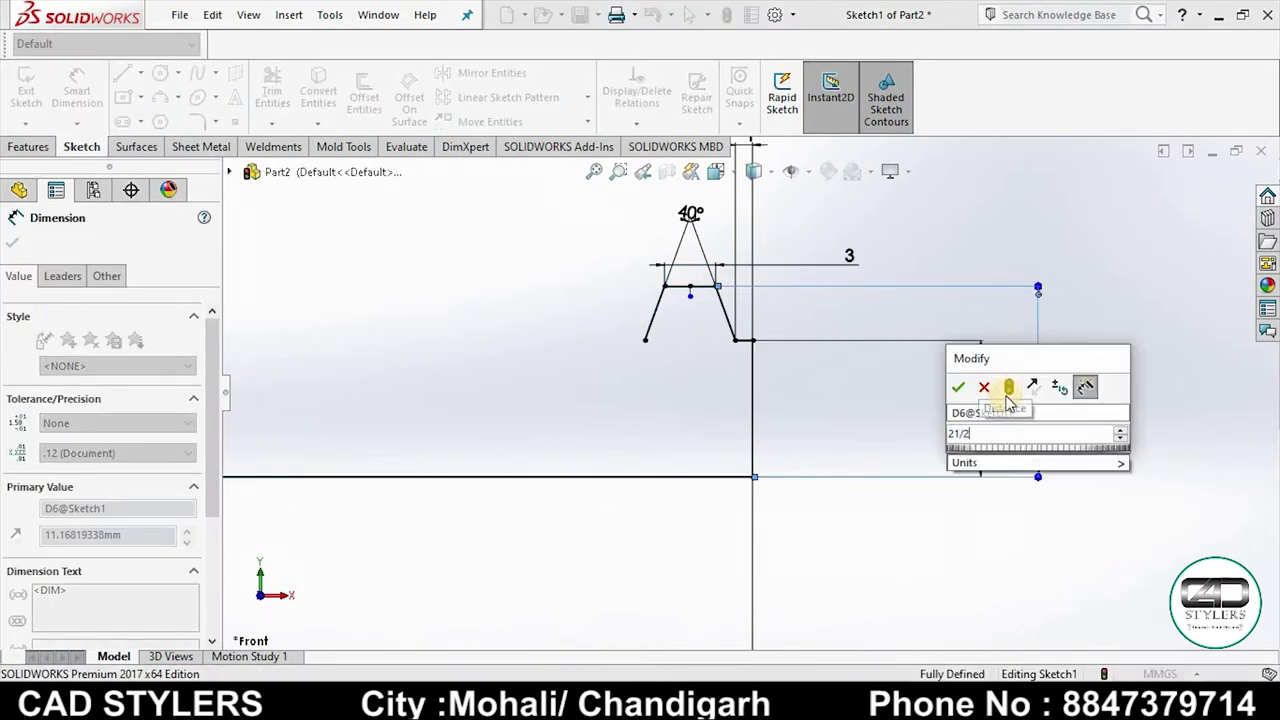
pyautogui.press('Return')
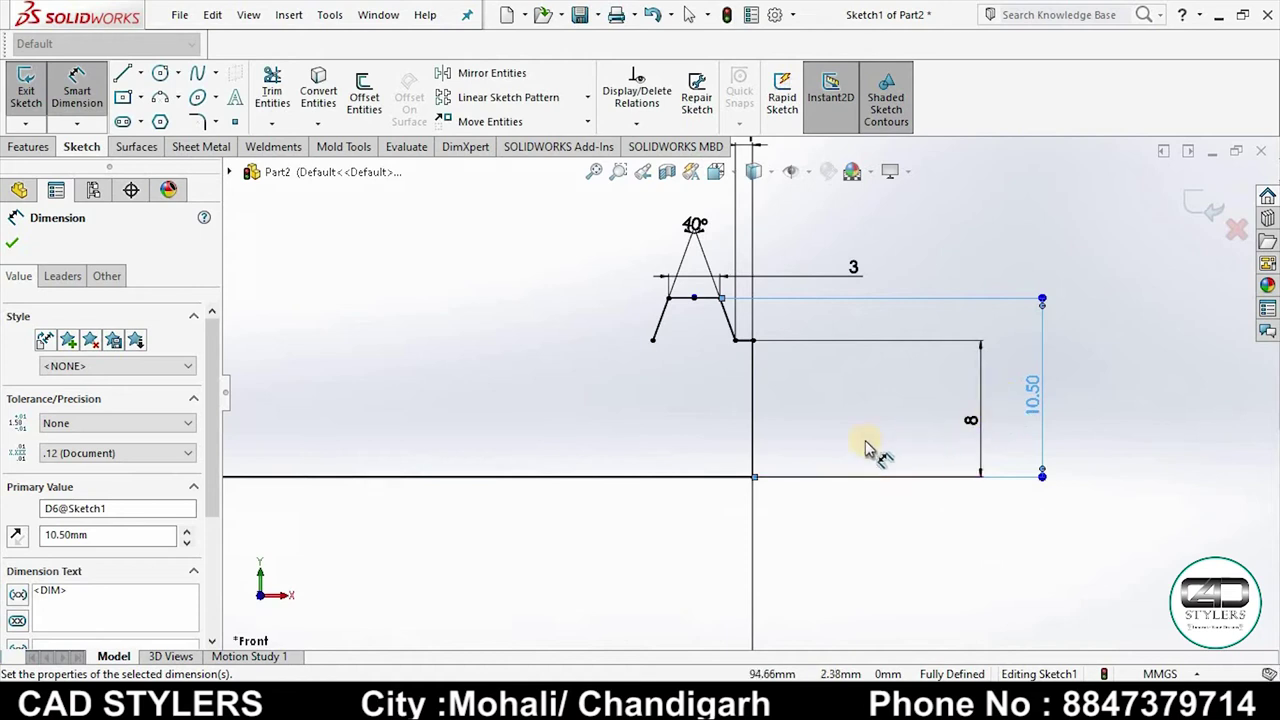
# Step: Zoom into Detail A to read its 6.04, 1.26 and R0.40 dimensions, then return to SOLIDWORKS
pyautogui.scroll(1, 740, 430)
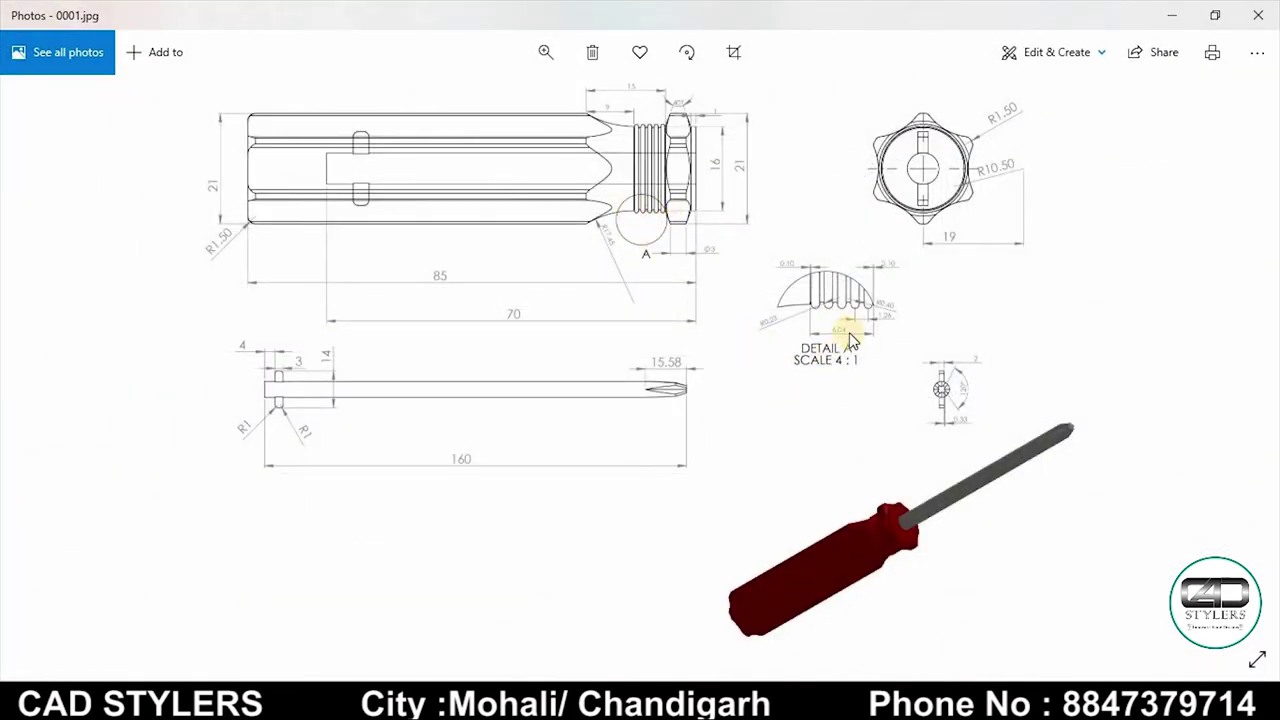
pyautogui.scroll(2, 840, 325)
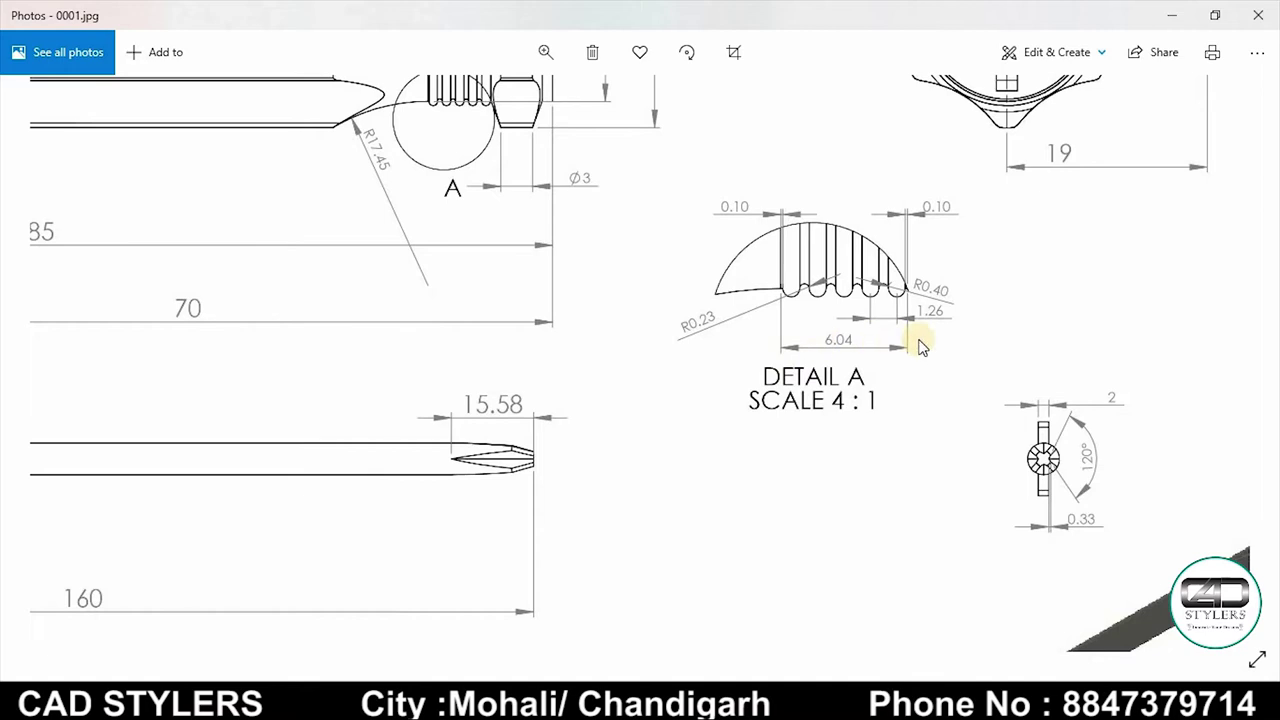
pyautogui.click(893, 705)
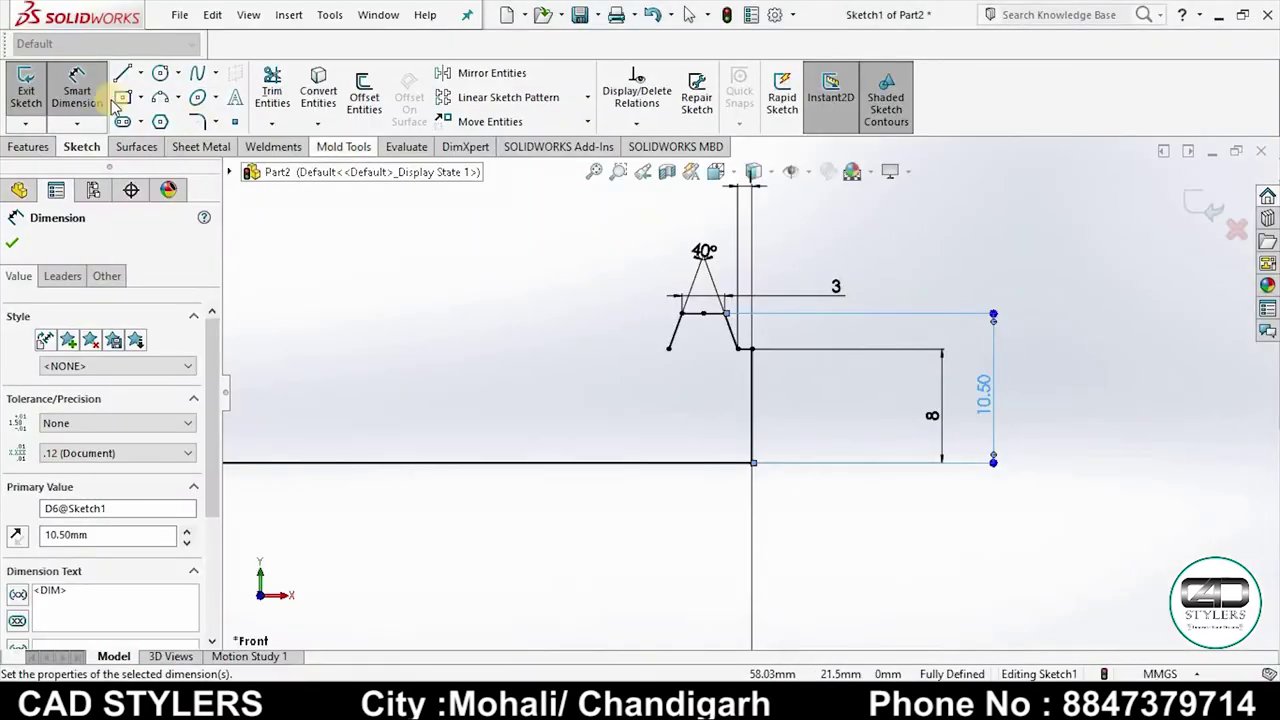
# Step: Draw a horizontal line running left from the ridge's left base point
pyautogui.click(745, 351)
pyautogui.press('l')
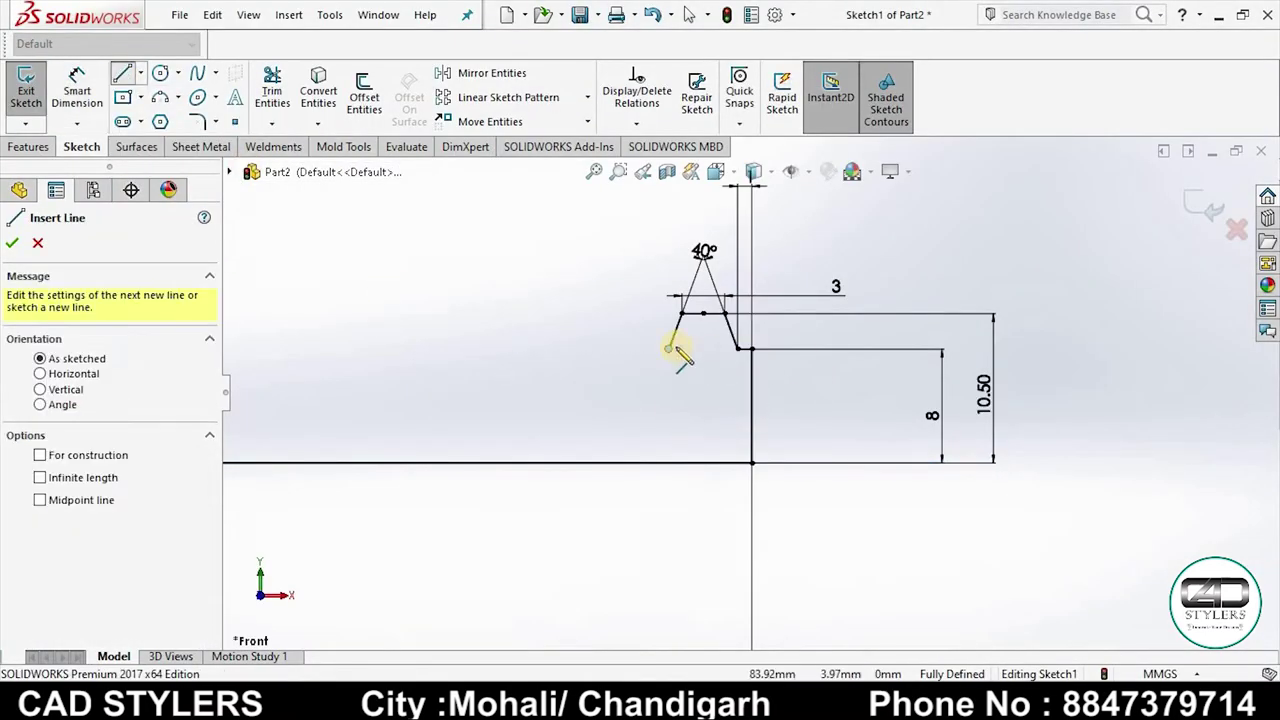
pyautogui.click(668, 348)
pyautogui.click(557, 348)
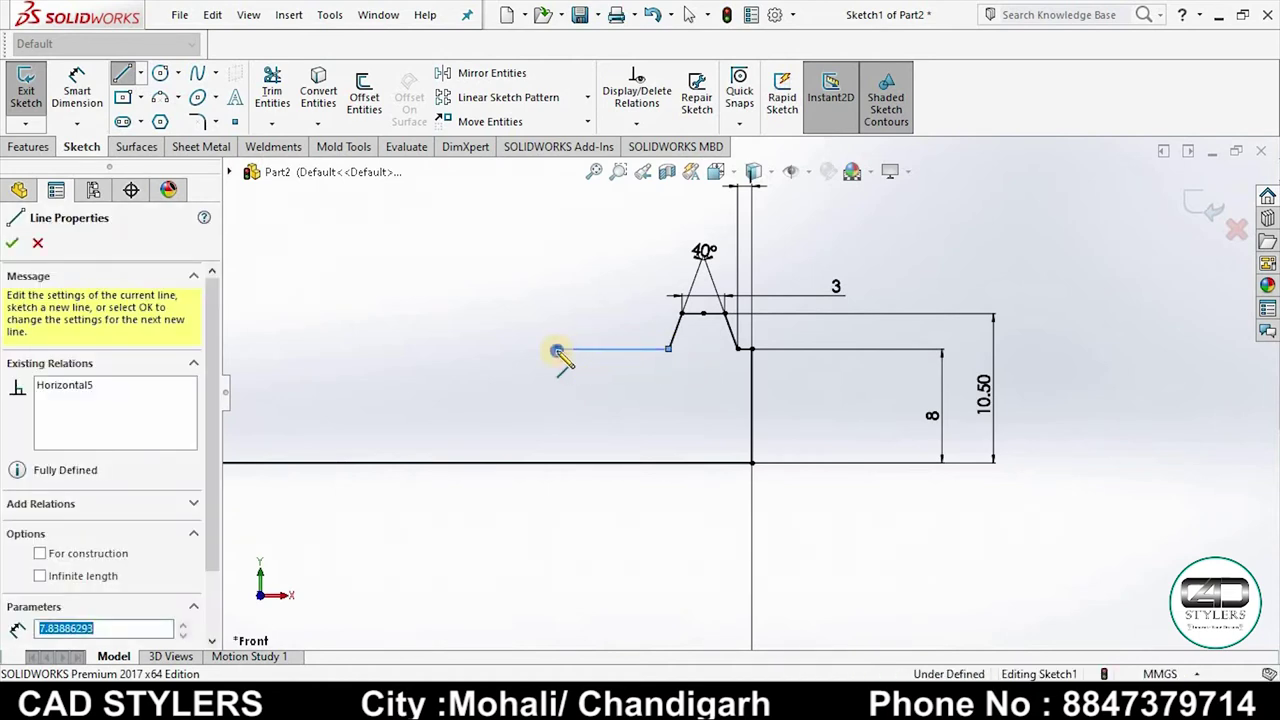
pyautogui.rightClick(557, 348)
pyautogui.click(595, 363)
# Step: Dimension the new horizontal line to 6.04 mm, then bring up the reference drawing in Photos
pyautogui.click(77, 90)
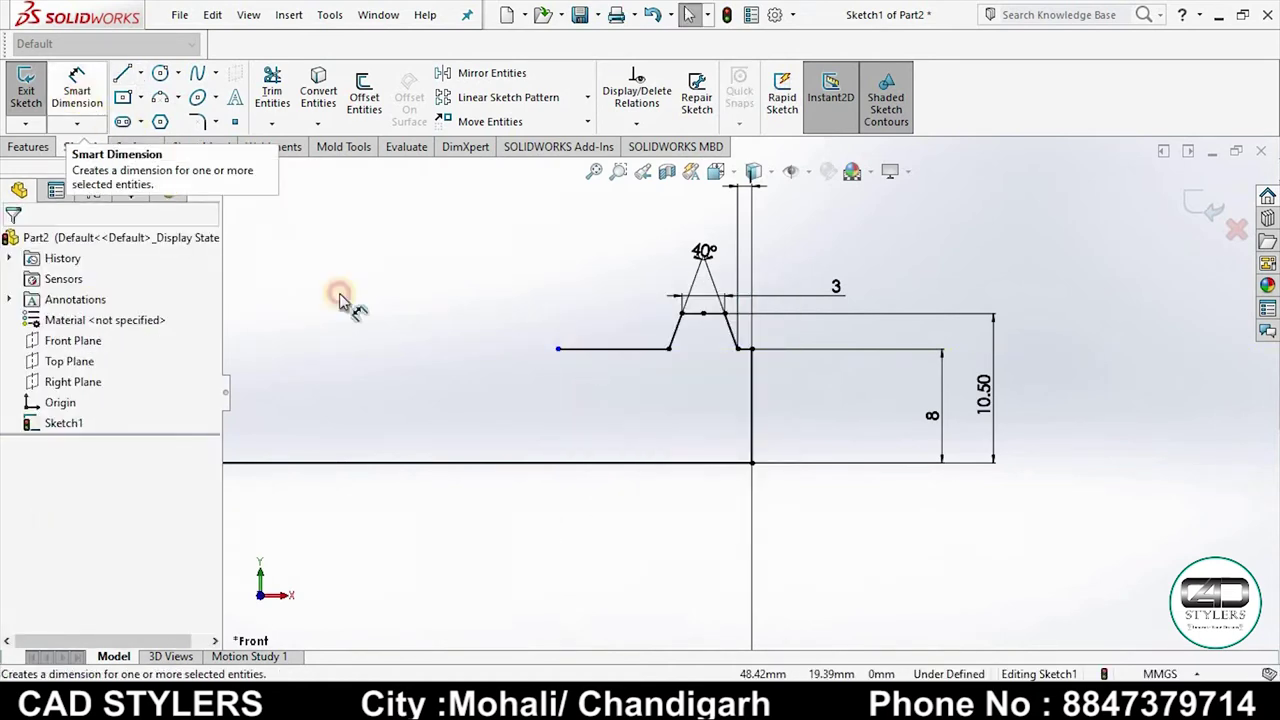
pyautogui.click(600, 348)
pyautogui.click(604, 407)
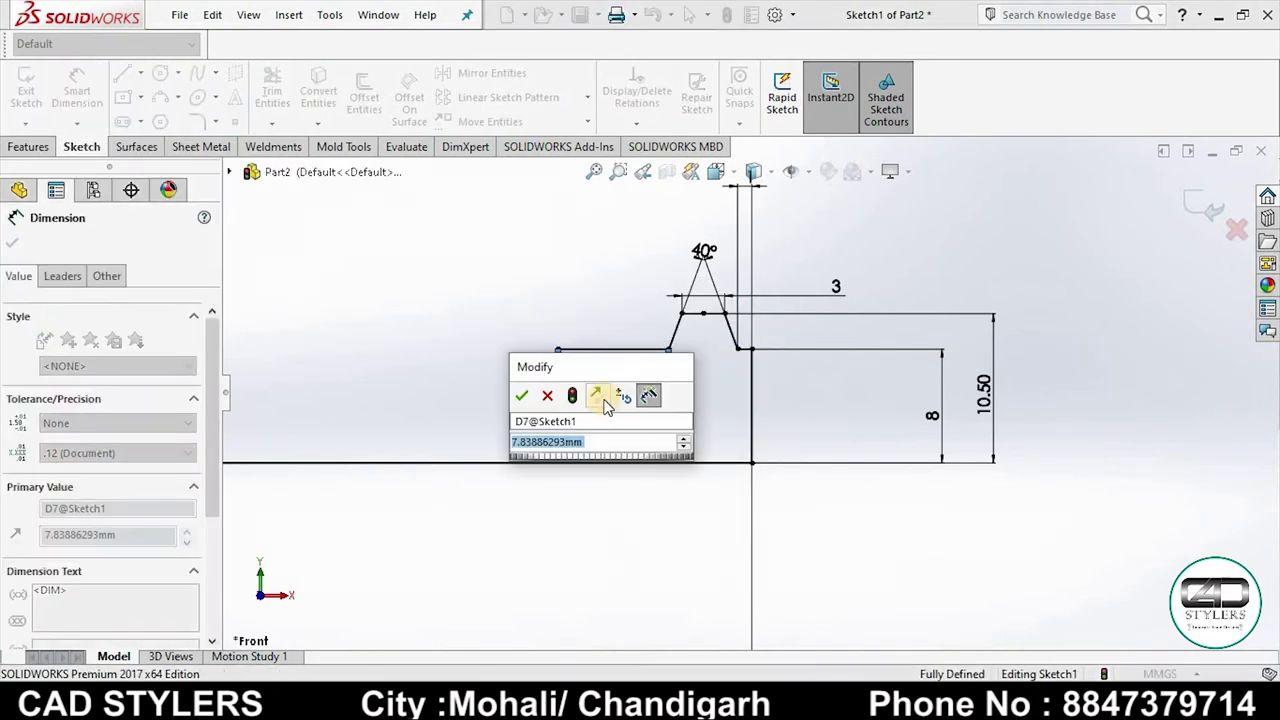
pyautogui.write('6.04')
pyautogui.press('Return')
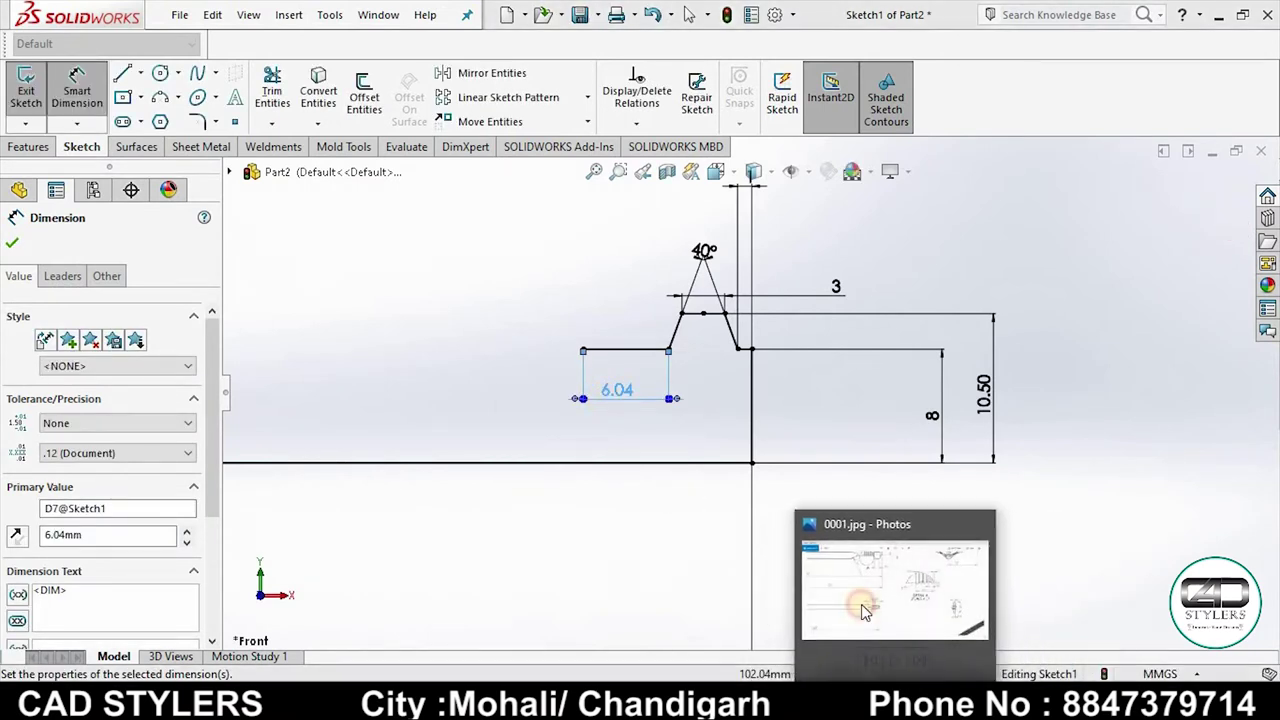
pyautogui.click(957, 610)
# Step: Enlarge Detail A in the drawing, then return to Sketch1 in SOLIDWORKS
pyautogui.doubleClick(838, 340)
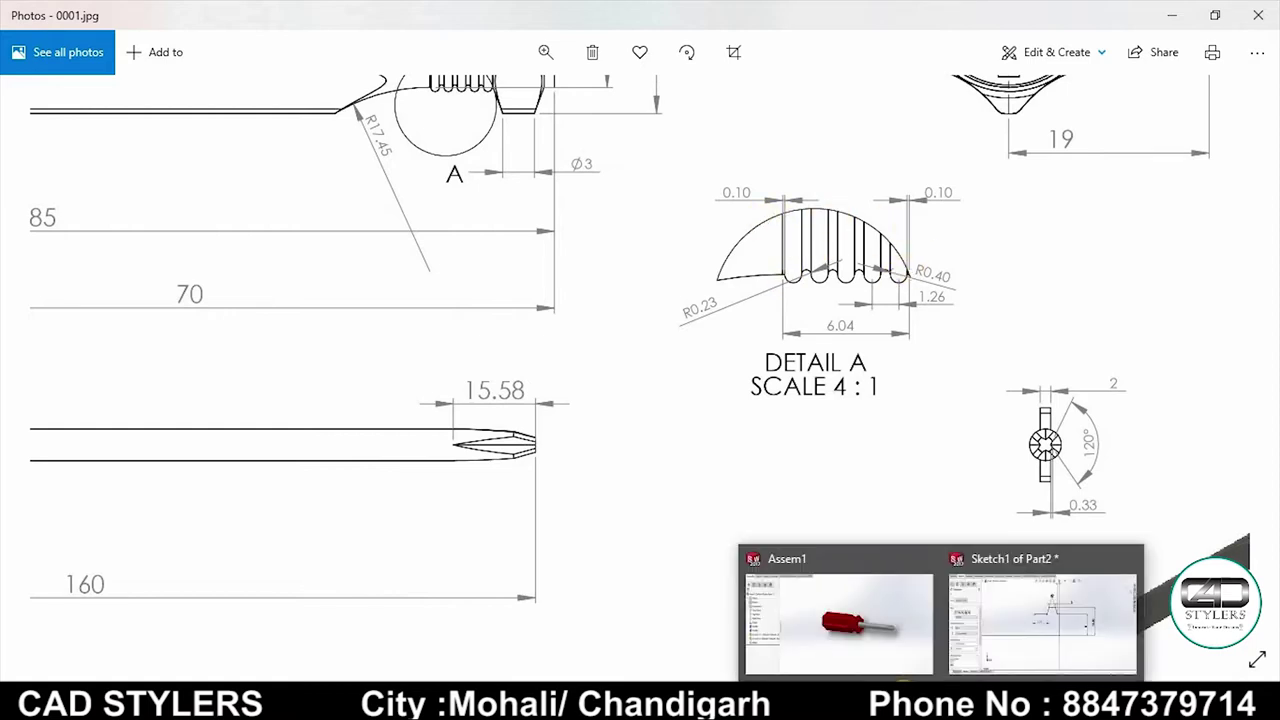
pyautogui.click(1040, 610)
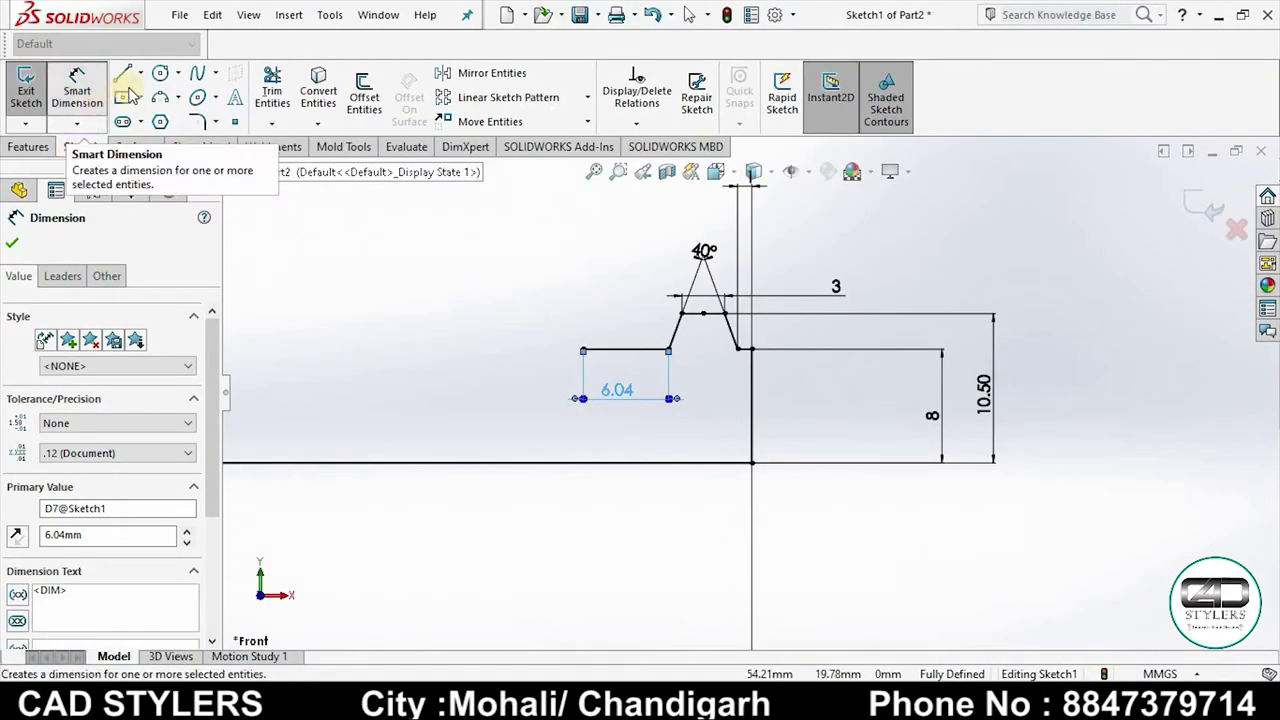
# Step: Draw a circle near the line's left end and dimension its diameter to 0.8 mm
pyautogui.click(160, 73)
pyautogui.scroll(-5, 578, 353)
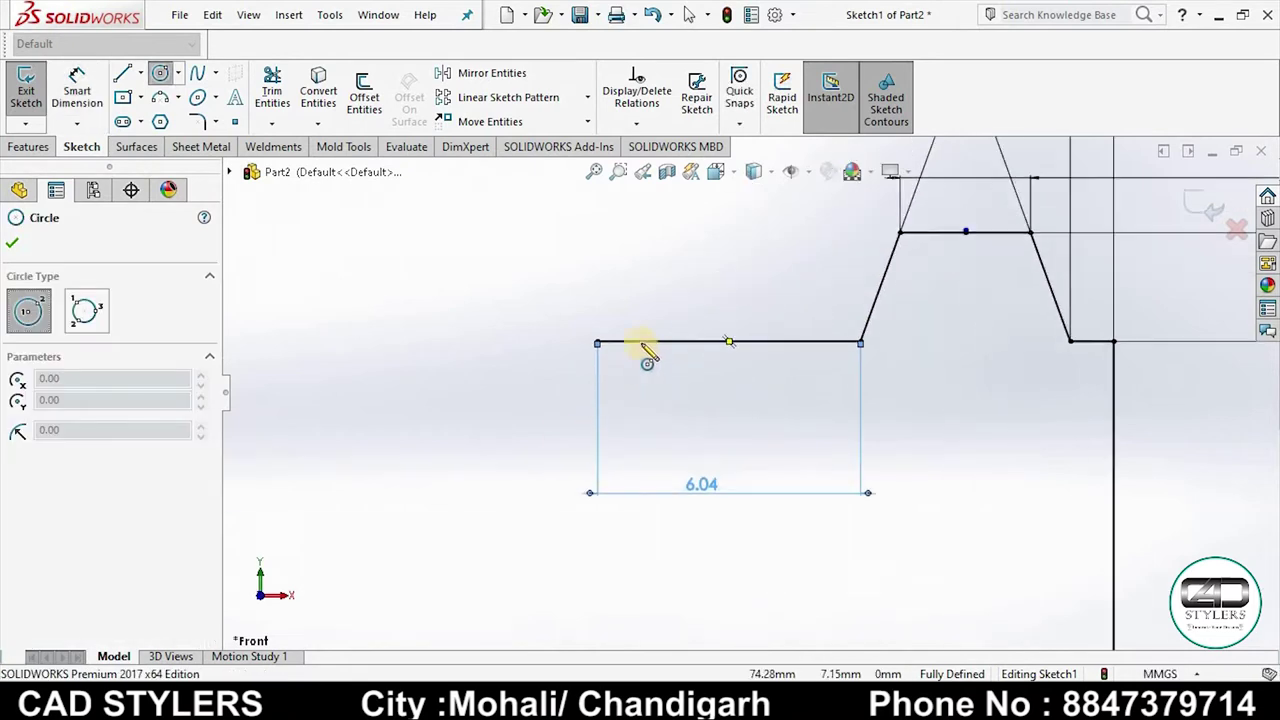
pyautogui.click(637, 341)
pyautogui.click(651, 318)
pyautogui.rightClick(655, 322)
pyautogui.click(703, 333)
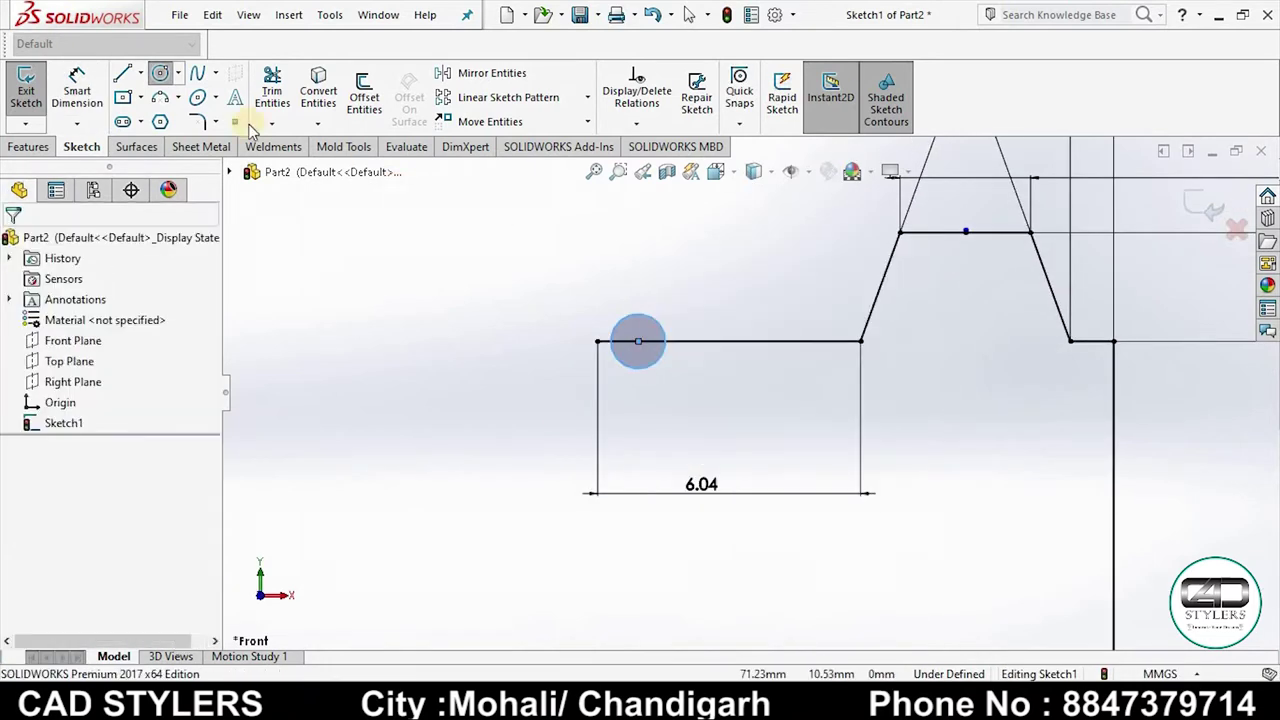
pyautogui.press('d')
pyautogui.click(691, 285)
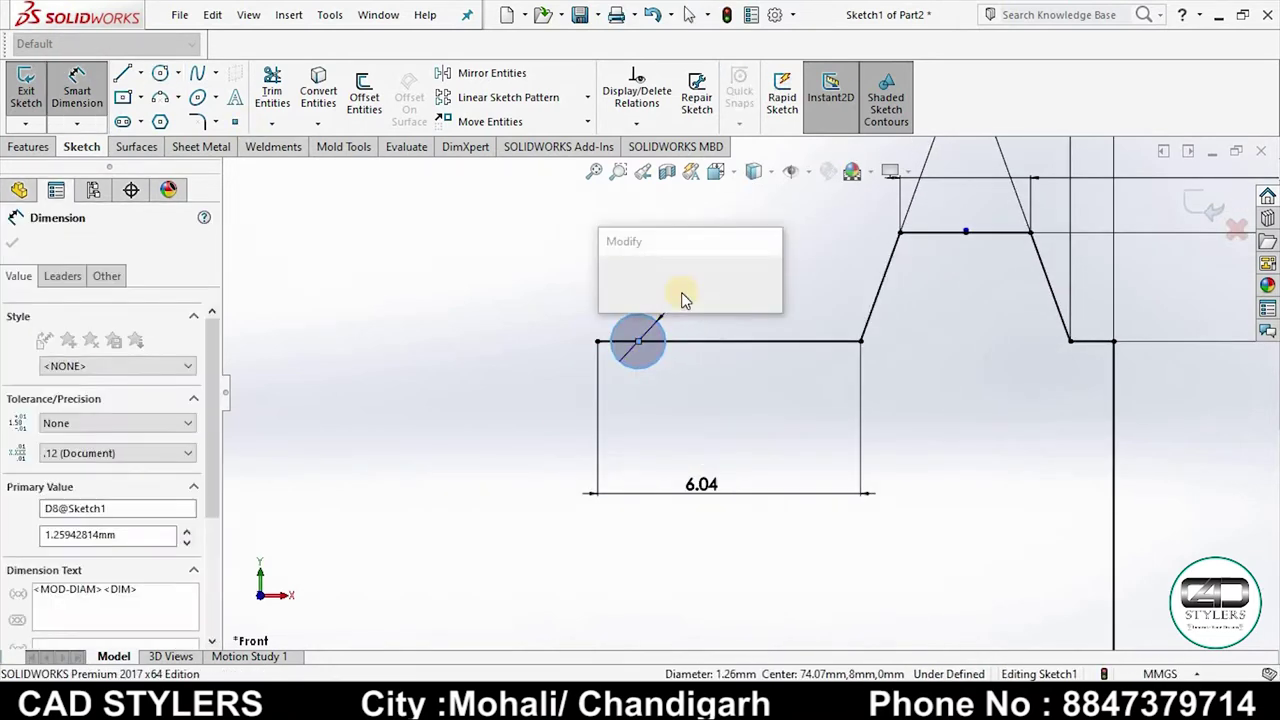
pyautogui.write('0.8')
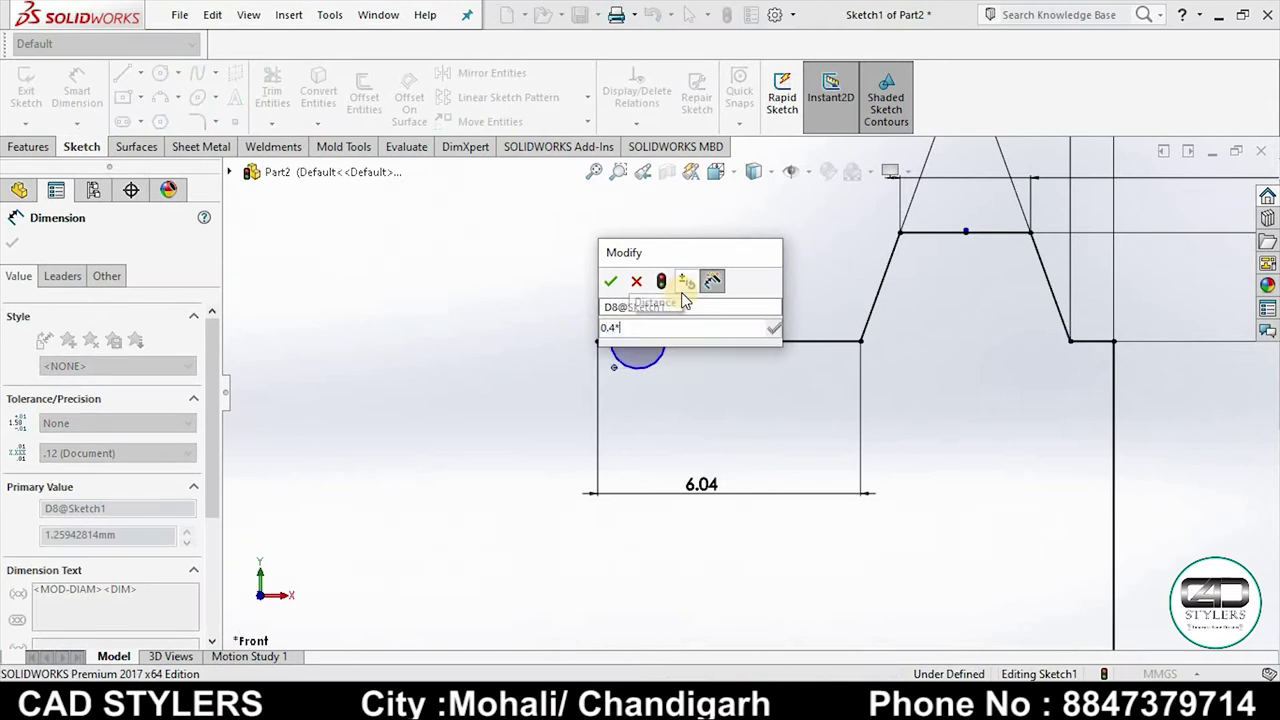
pyautogui.press('Return')
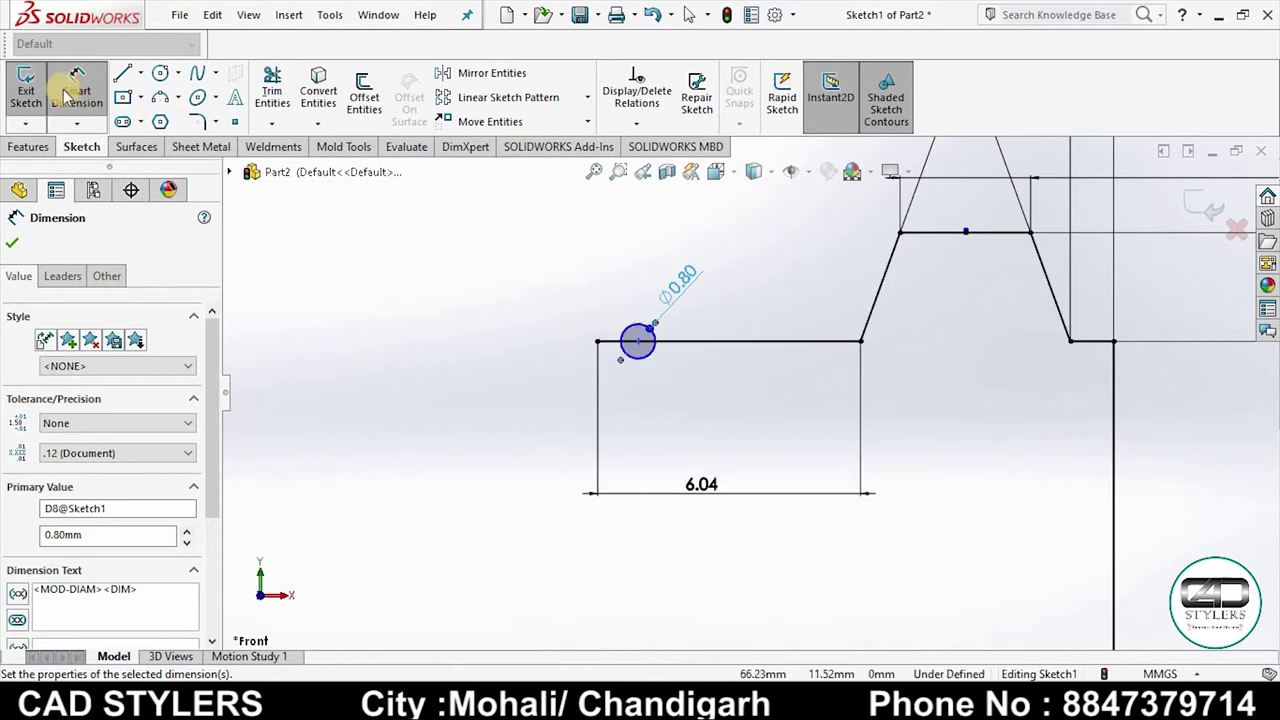
# Step: Dimension the circle's offset from the line's left end as 0.50 mm
pyautogui.click(597, 341)
pyautogui.click(612, 297)
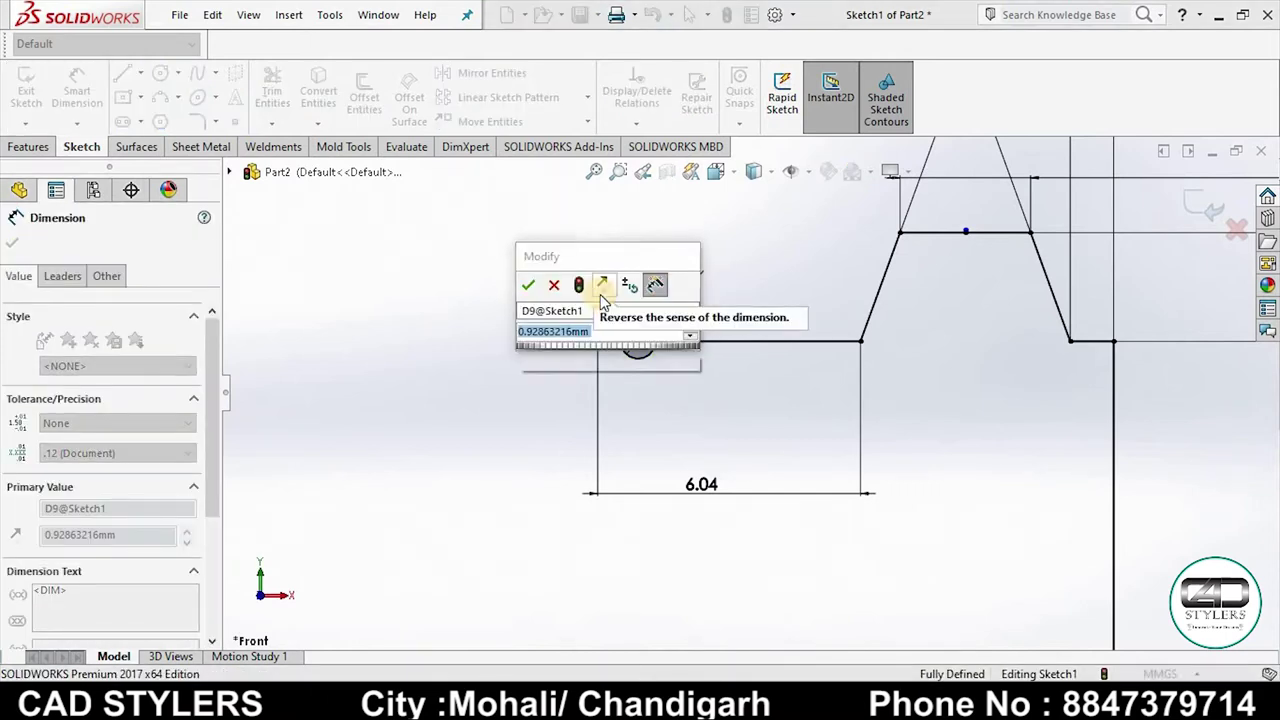
pyautogui.write('0.4')
pyautogui.press('BackSpace')
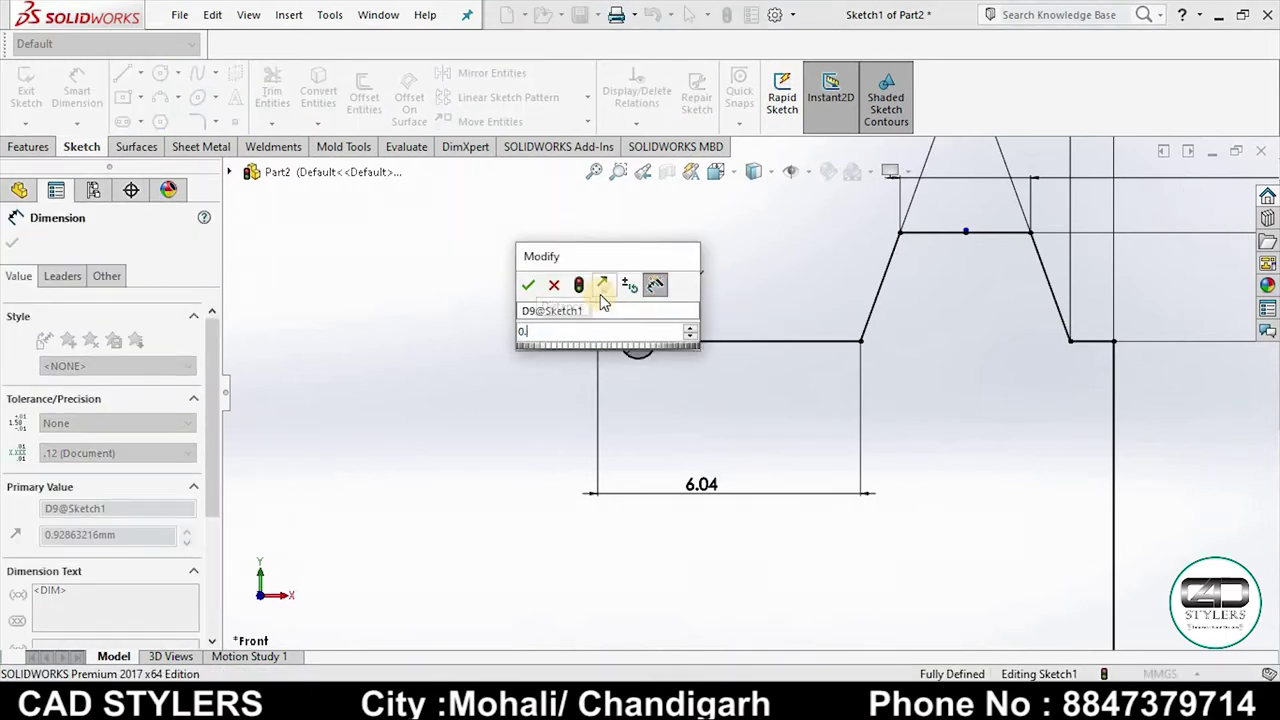
pyautogui.write('5')
pyautogui.press('Return')
pyautogui.scroll(-2, 645, 360)
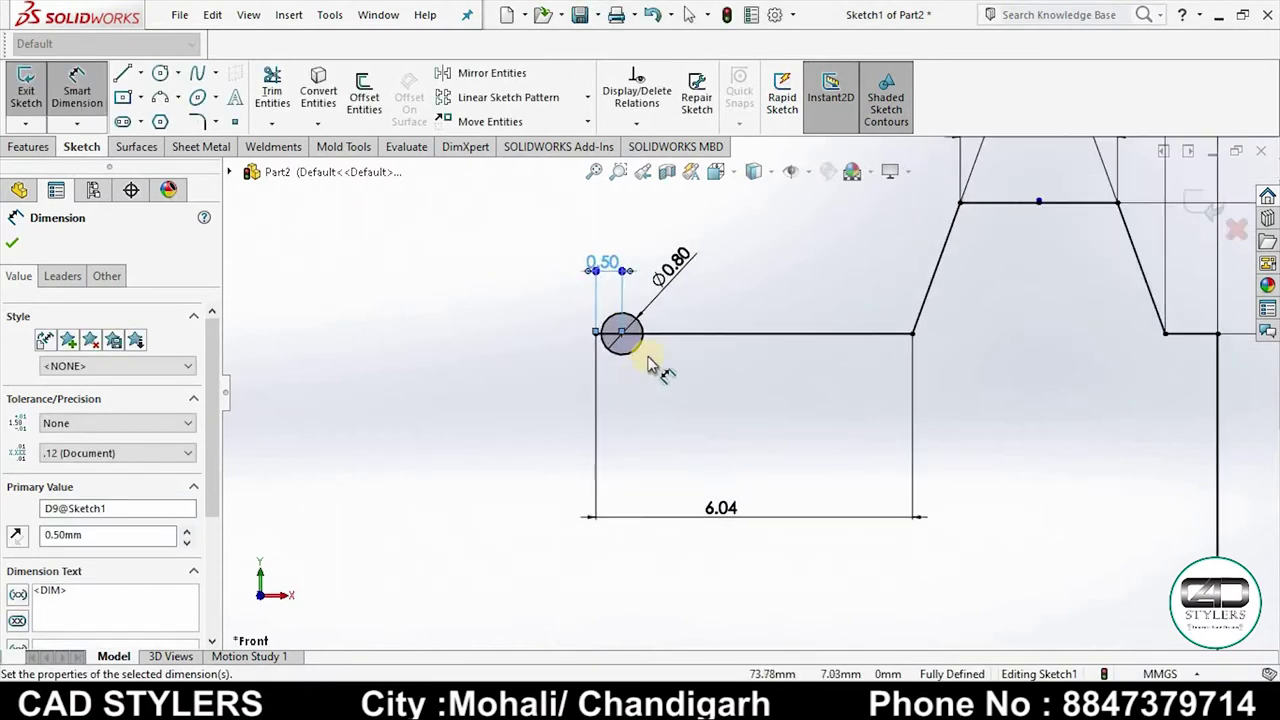
pyautogui.scroll(-1, 650, 362)
pyautogui.click(522, 97)
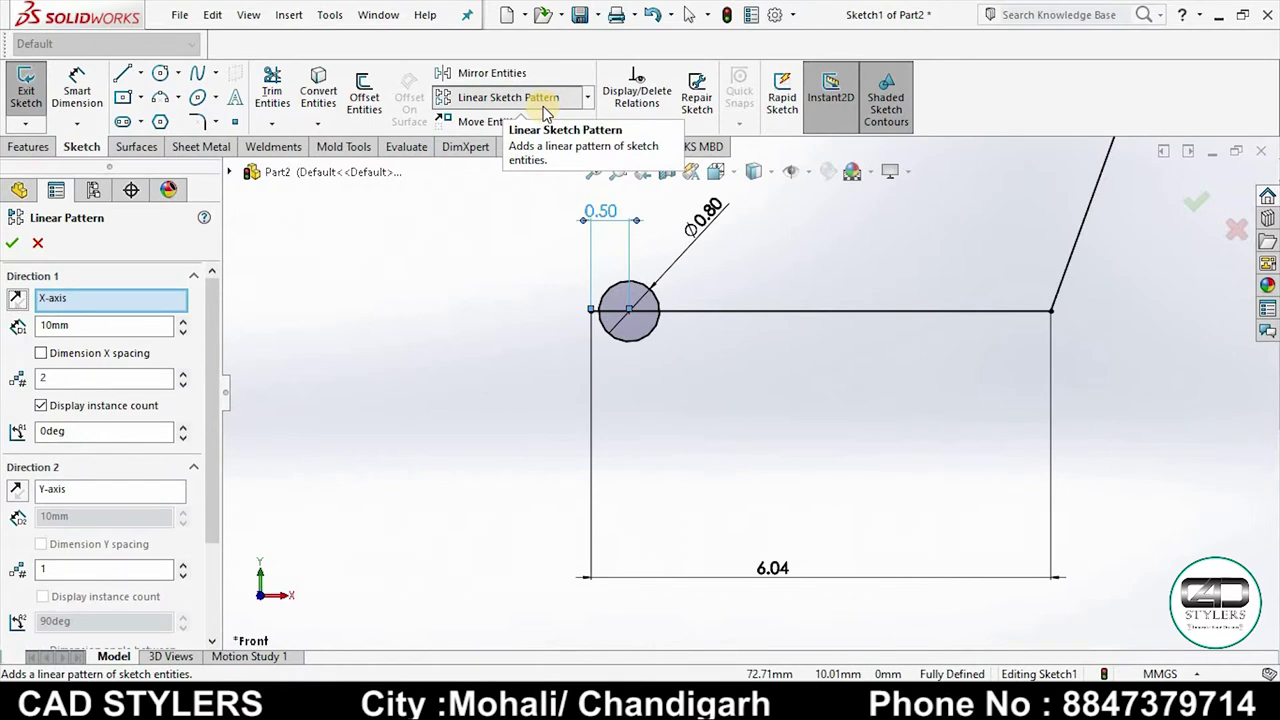
# Step: Check the reference drawing, then linear-pattern the Ø0.80 circle: 5 instances, 1.26 mm X spacing
pyautogui.click(920, 606)
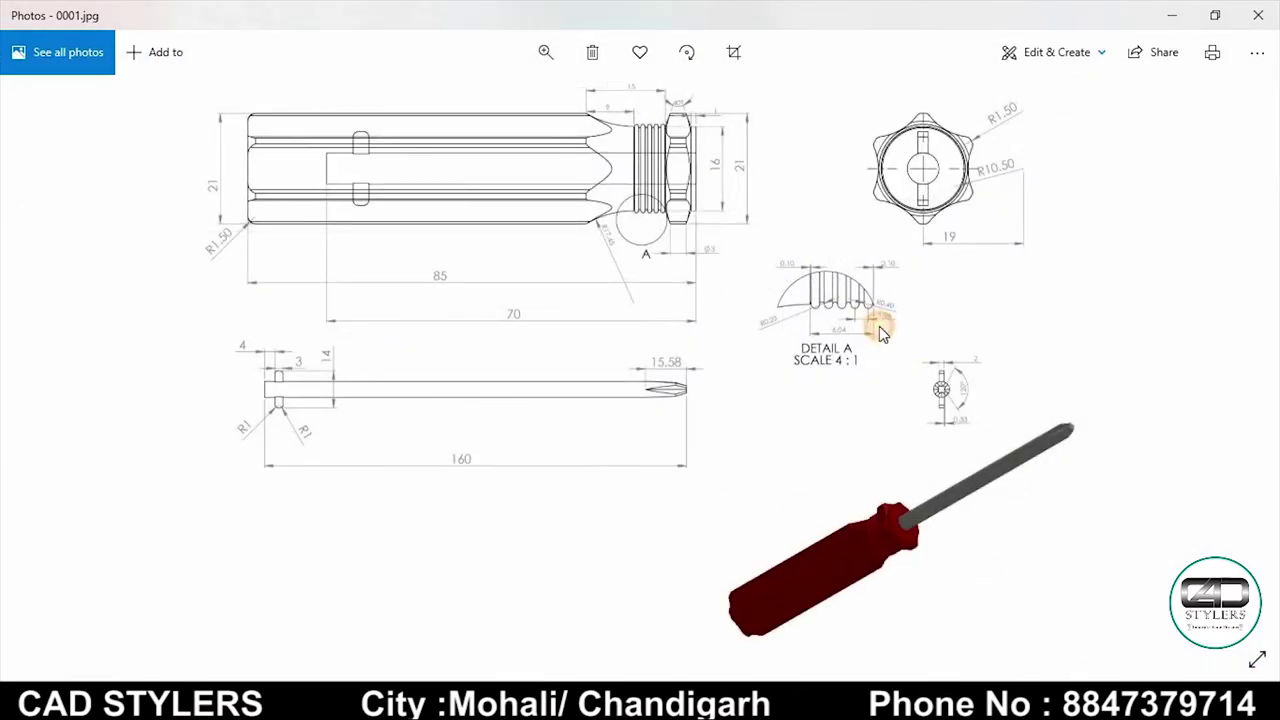
pyautogui.scroll(2, 879, 326)
pyautogui.click(900, 580)
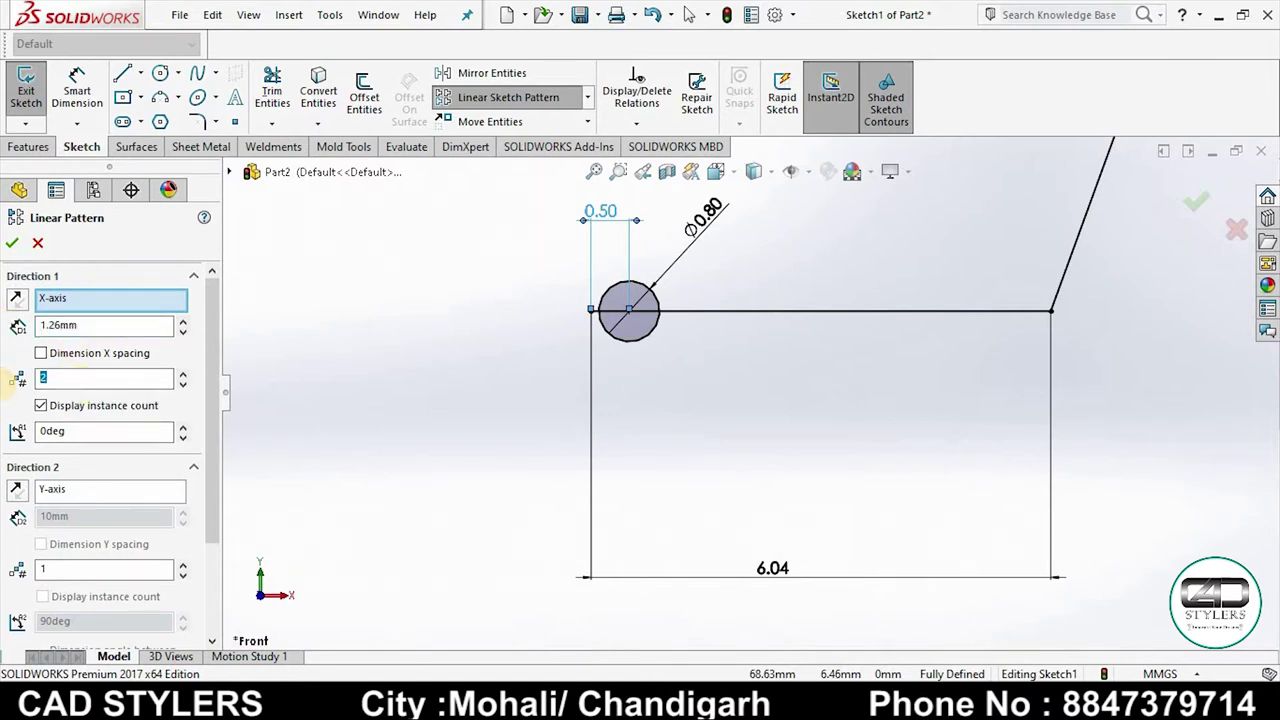
pyautogui.click(628, 340)
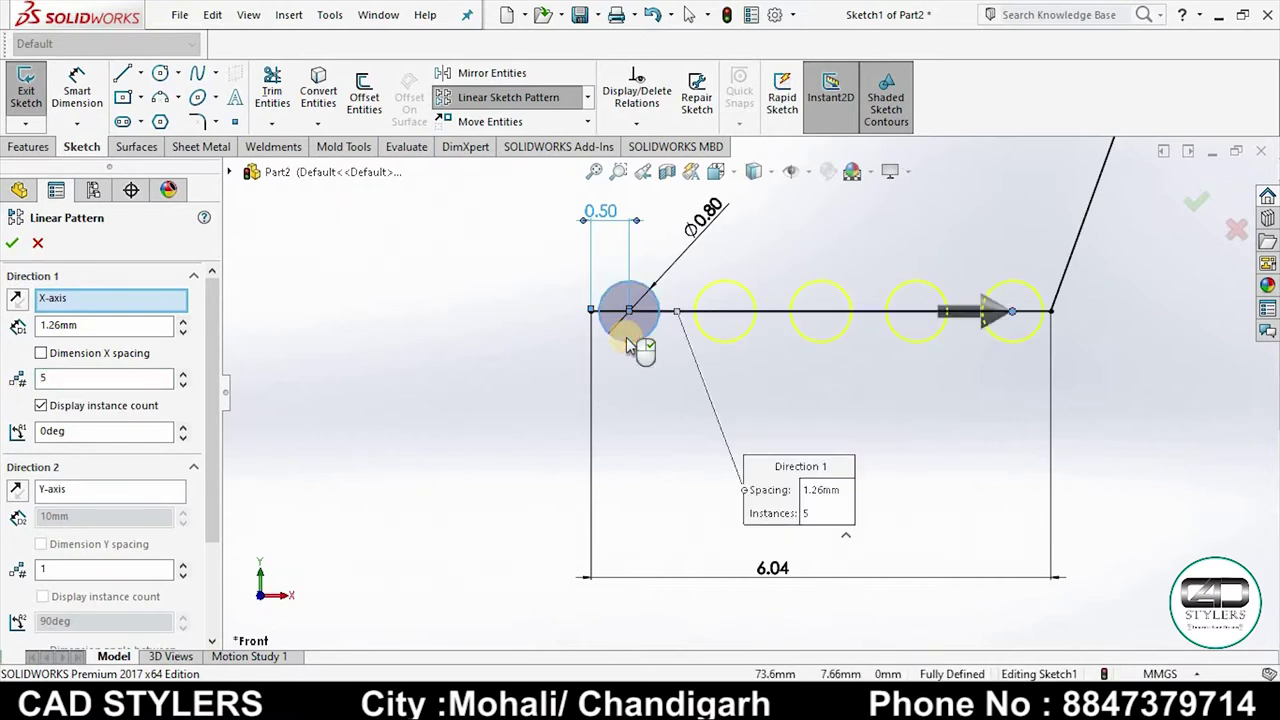
pyautogui.click(12, 243)
pyautogui.scroll(-2, 712, 346)
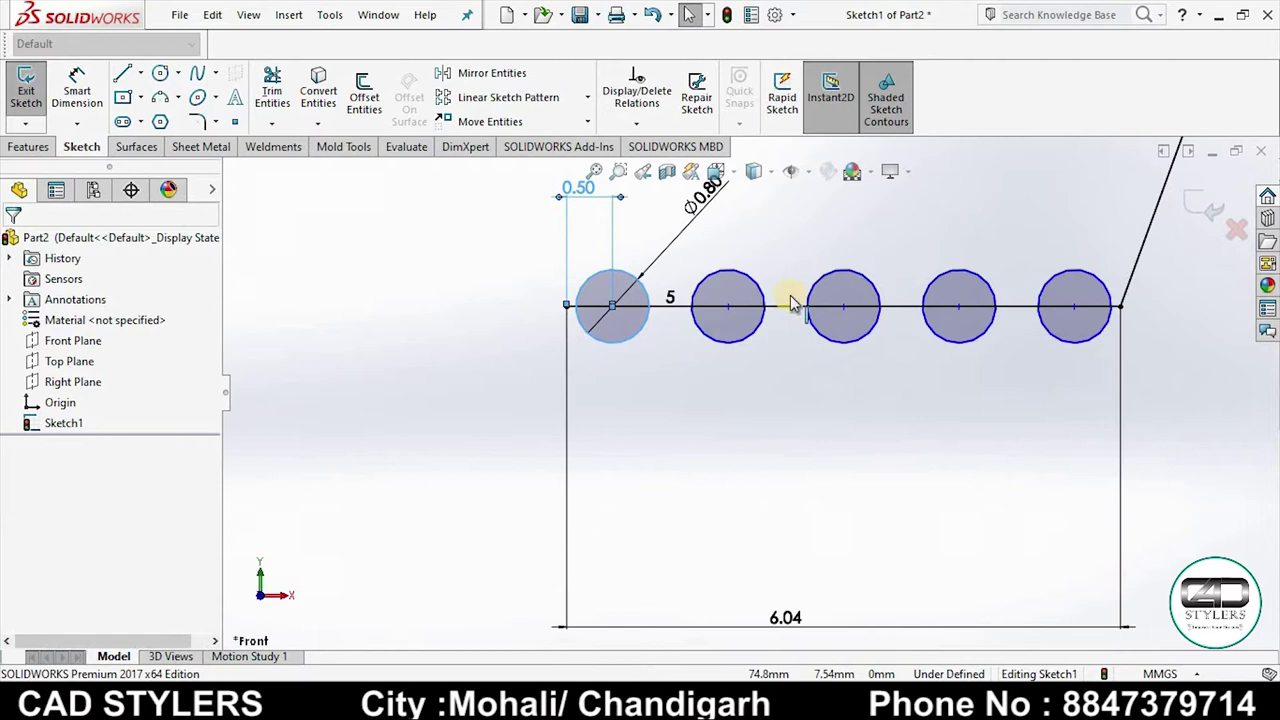
pyautogui.click(160, 73)
# Step: Draw a small circle on the line between the first two large circles
pyautogui.scroll(-2, 684, 340)
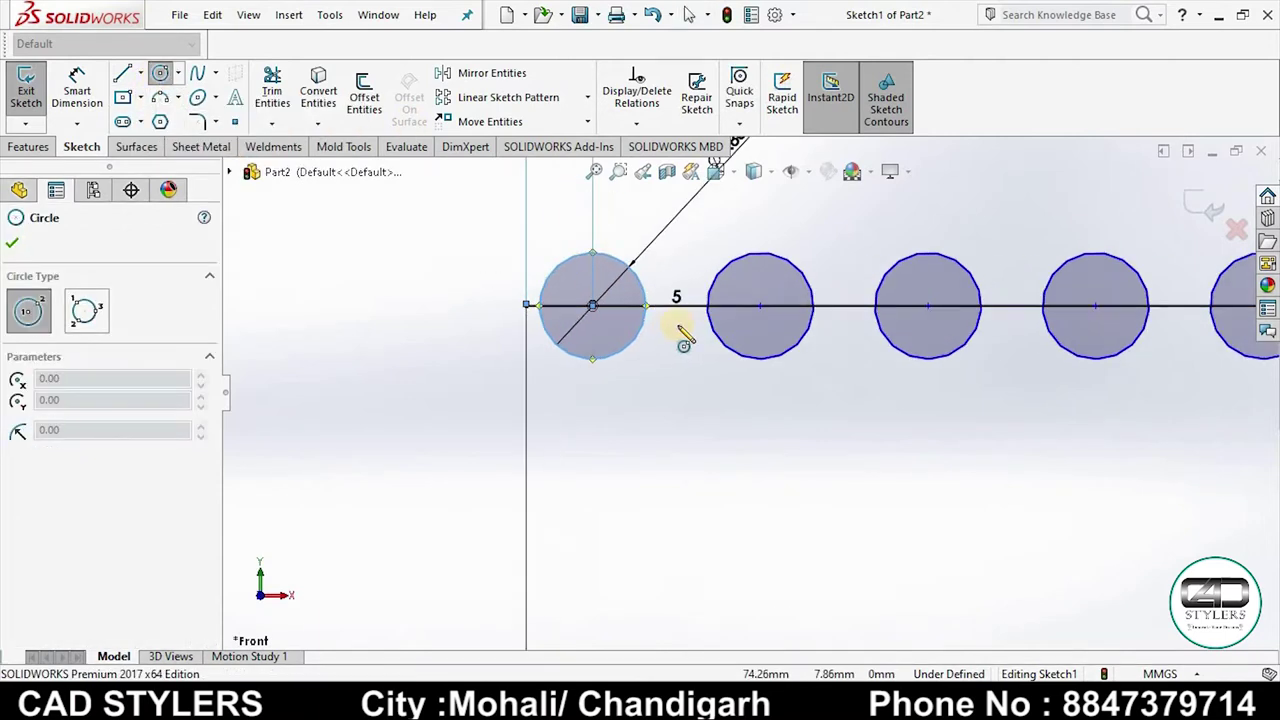
pyautogui.scroll(-2, 680, 330)
pyautogui.click(684, 304)
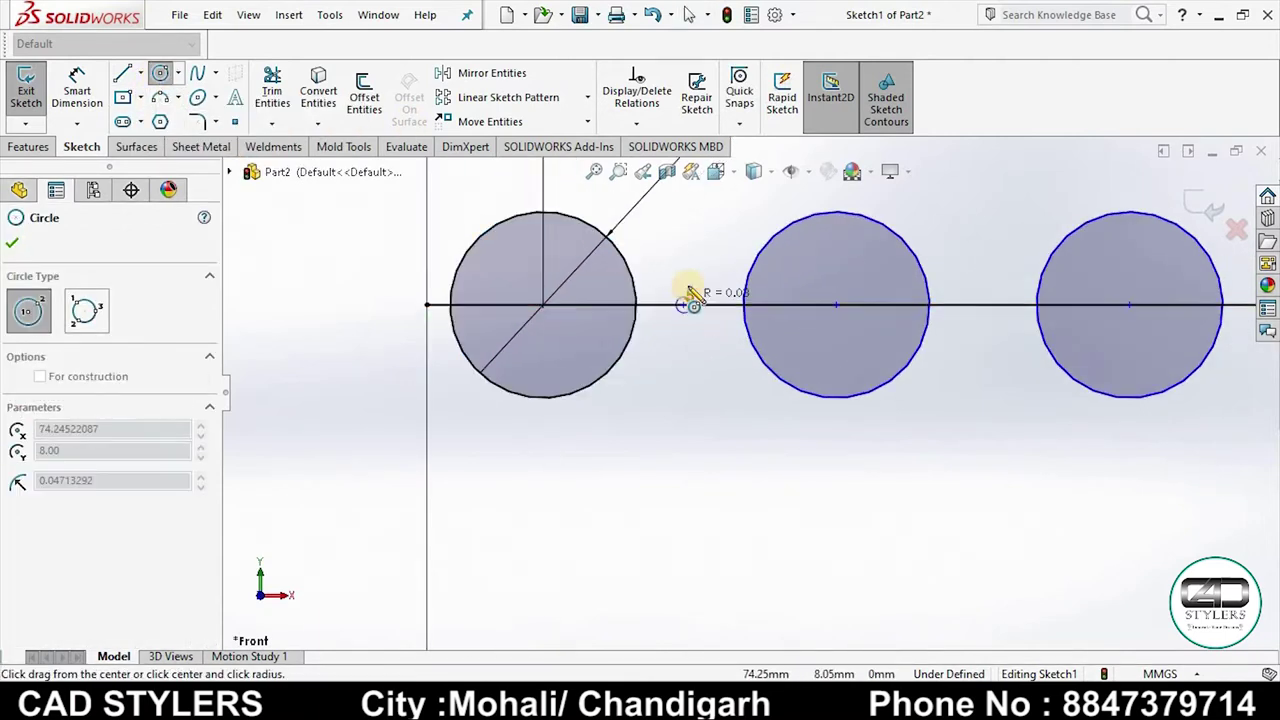
pyautogui.click(704, 304)
pyautogui.rightClick(757, 302)
pyautogui.press('Escape')
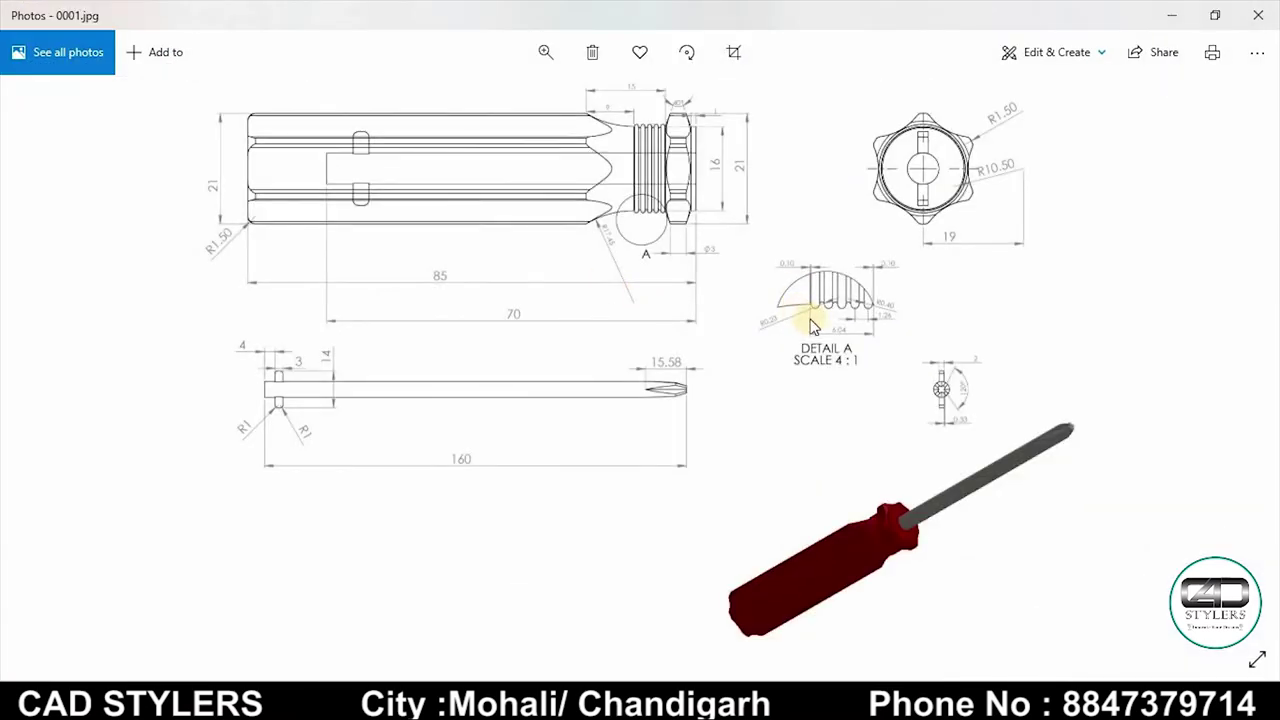
# Step: Dimension the small circle's diameter to 0.46 mm
pyautogui.scroll(2, 817, 326)
pyautogui.click(912, 678)
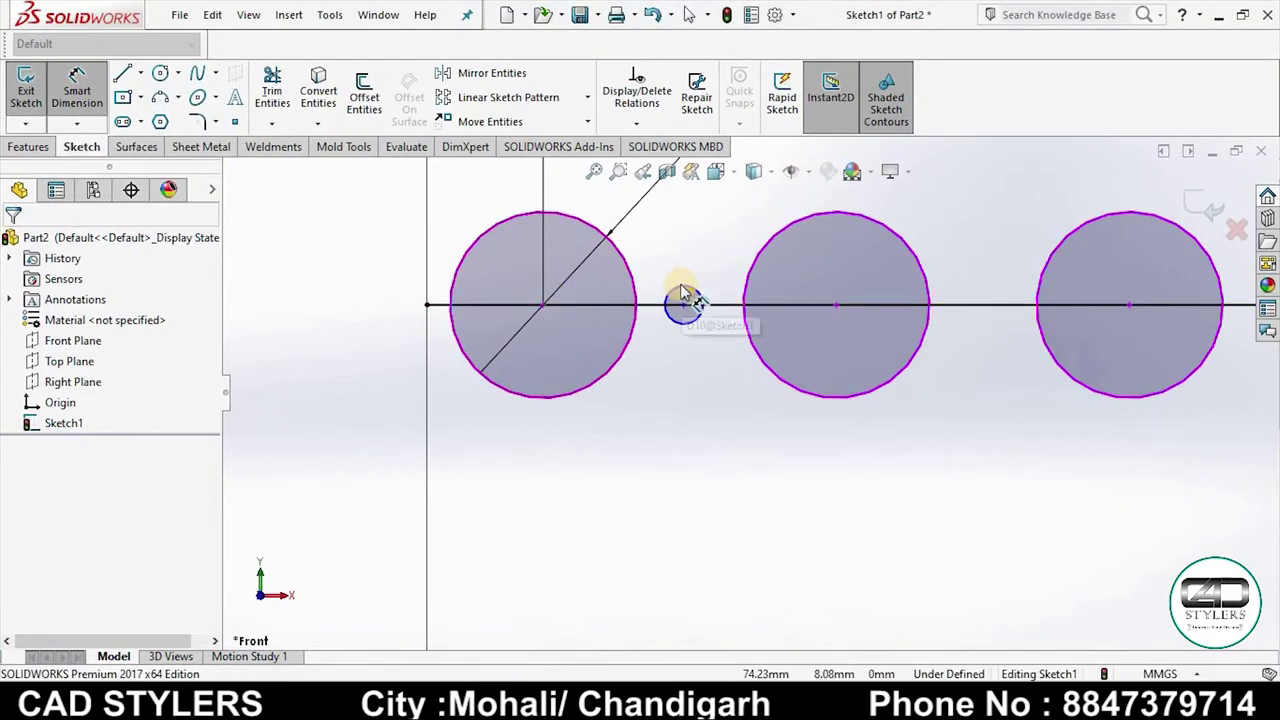
pyautogui.click(681, 292)
pyautogui.click(686, 287)
pyautogui.click(697, 228)
pyautogui.write('0.46')
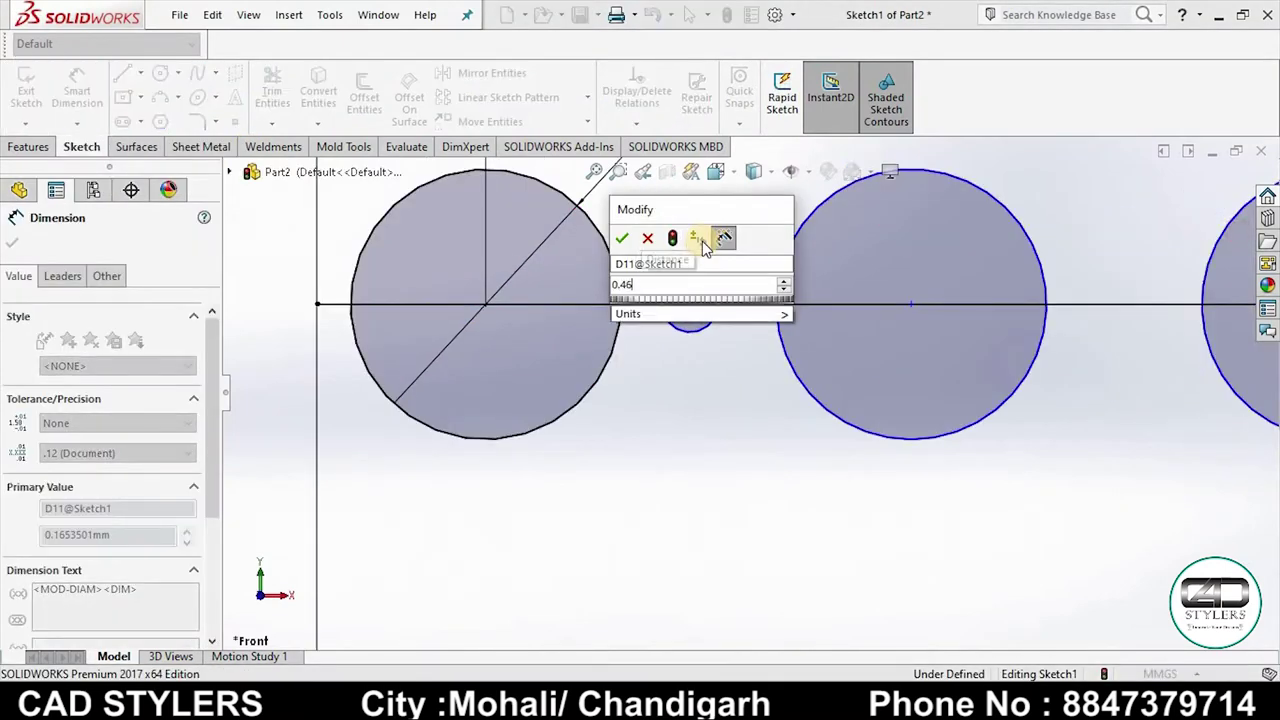
pyautogui.press('Return')
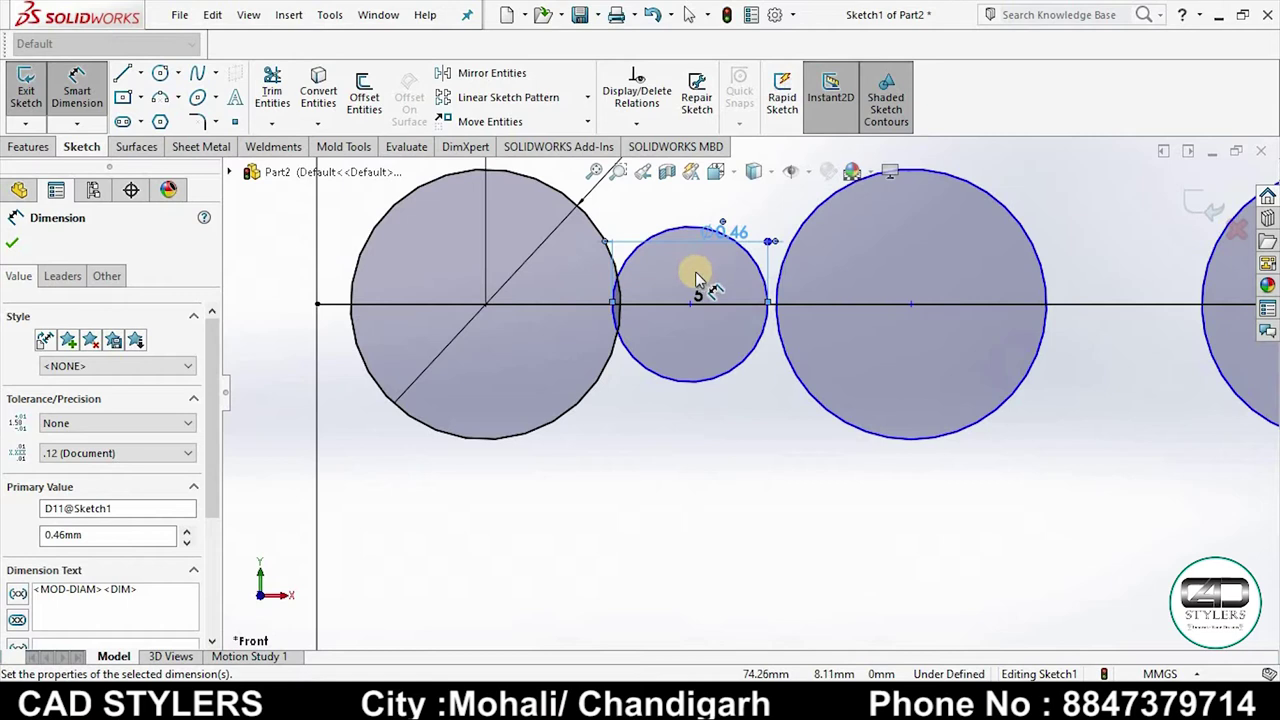
# Step: Make the small circle tangent to both the left and right large circles
pyautogui.click(614, 262)
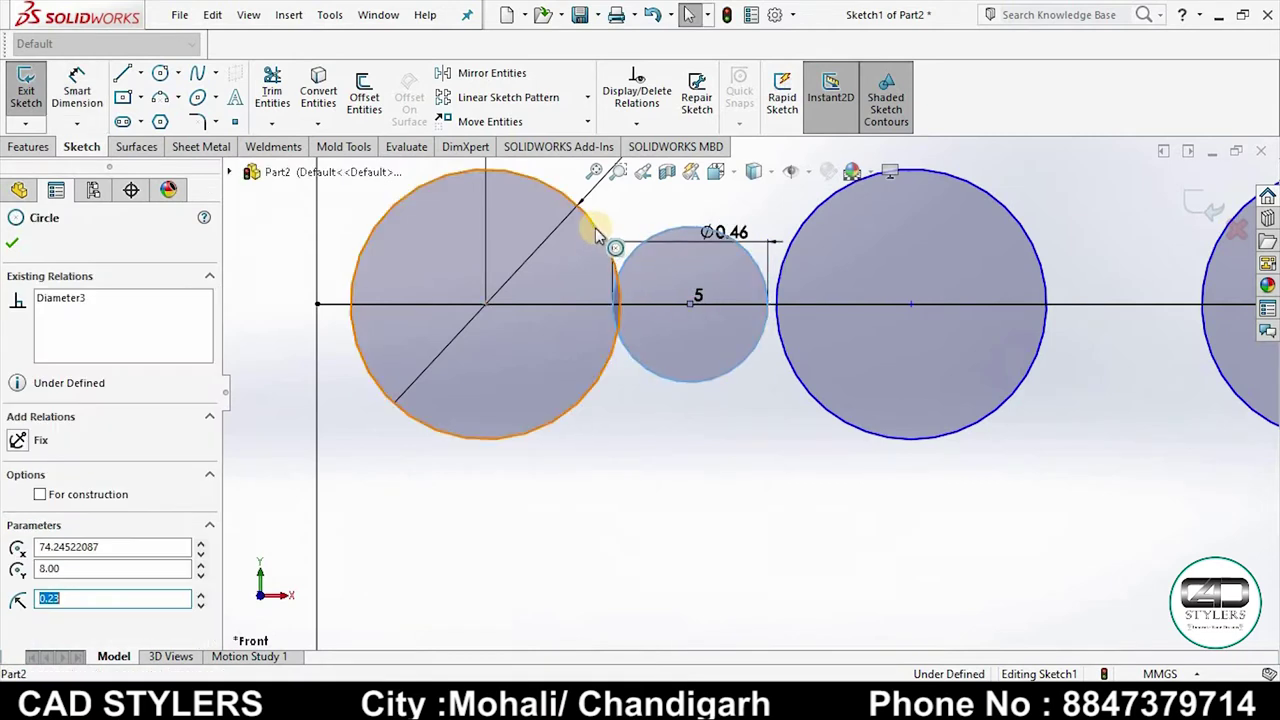
pyautogui.keyDown('ctrl'); pyautogui.click(519, 355); pyautogui.keyUp('ctrl')
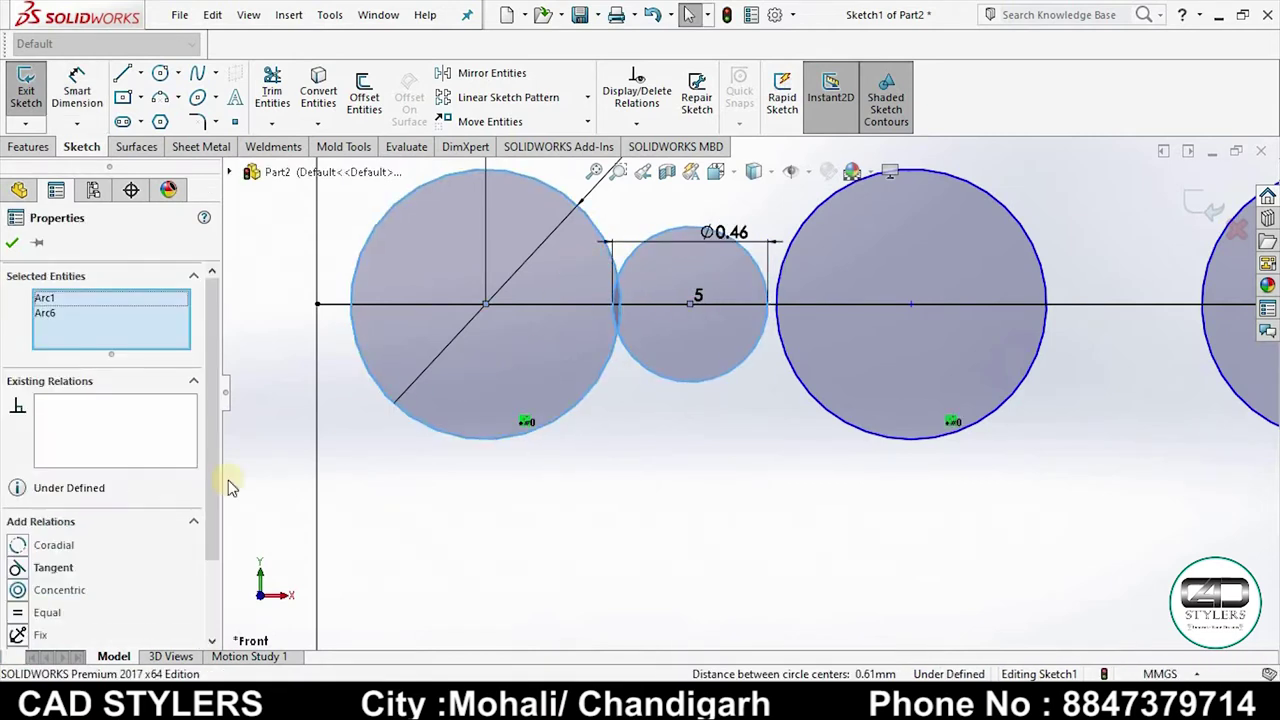
pyautogui.click(15, 568)
pyautogui.click(10, 245)
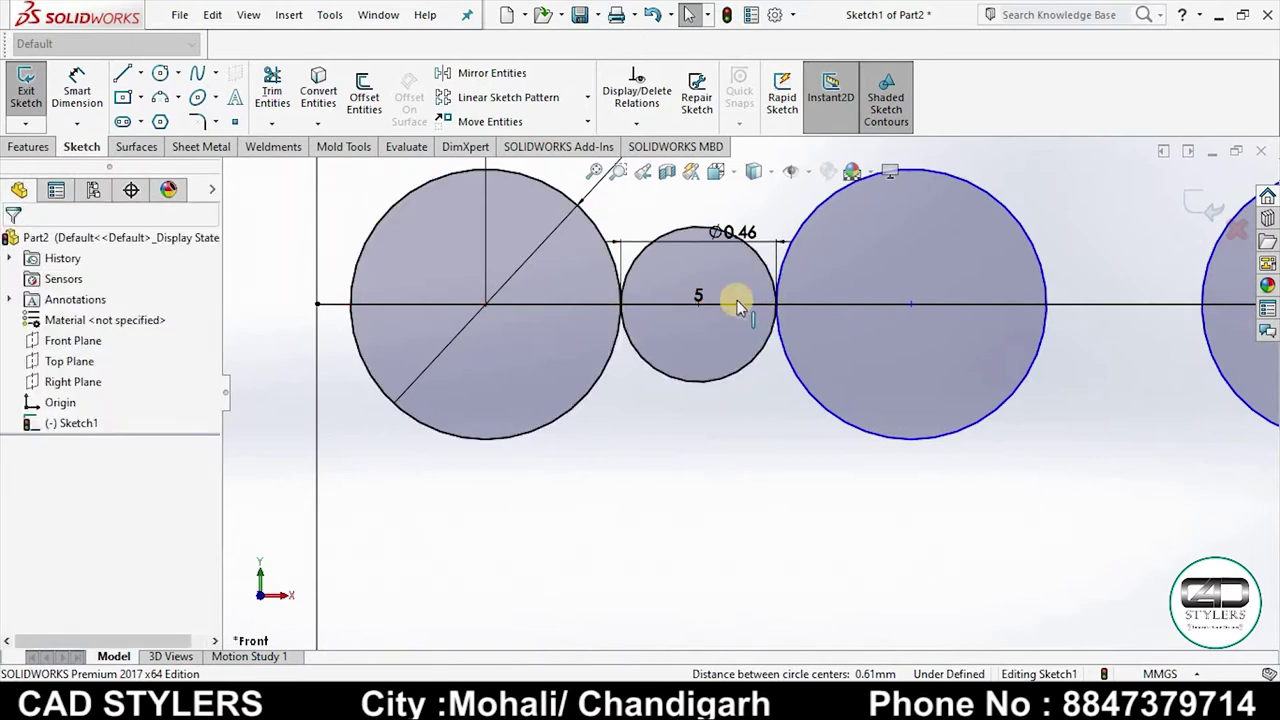
pyautogui.click(797, 230)
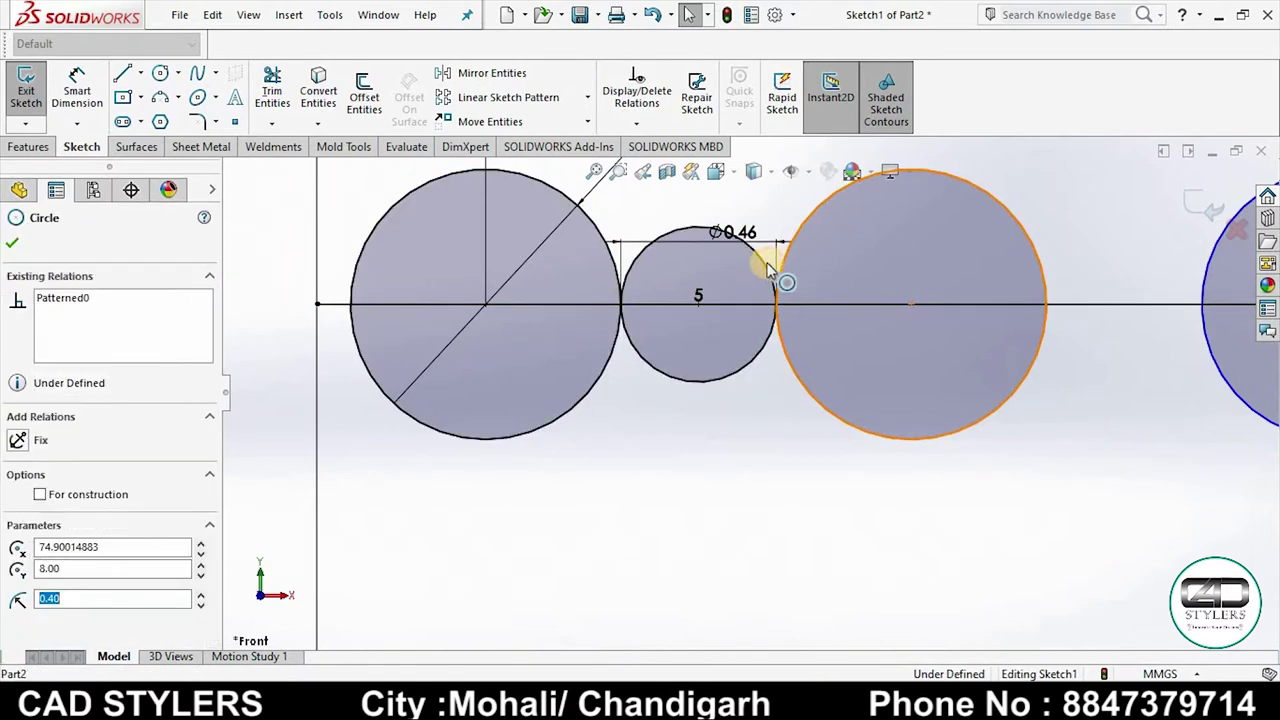
pyautogui.keyDown('ctrl'); pyautogui.click(758, 256); pyautogui.keyUp('ctrl')
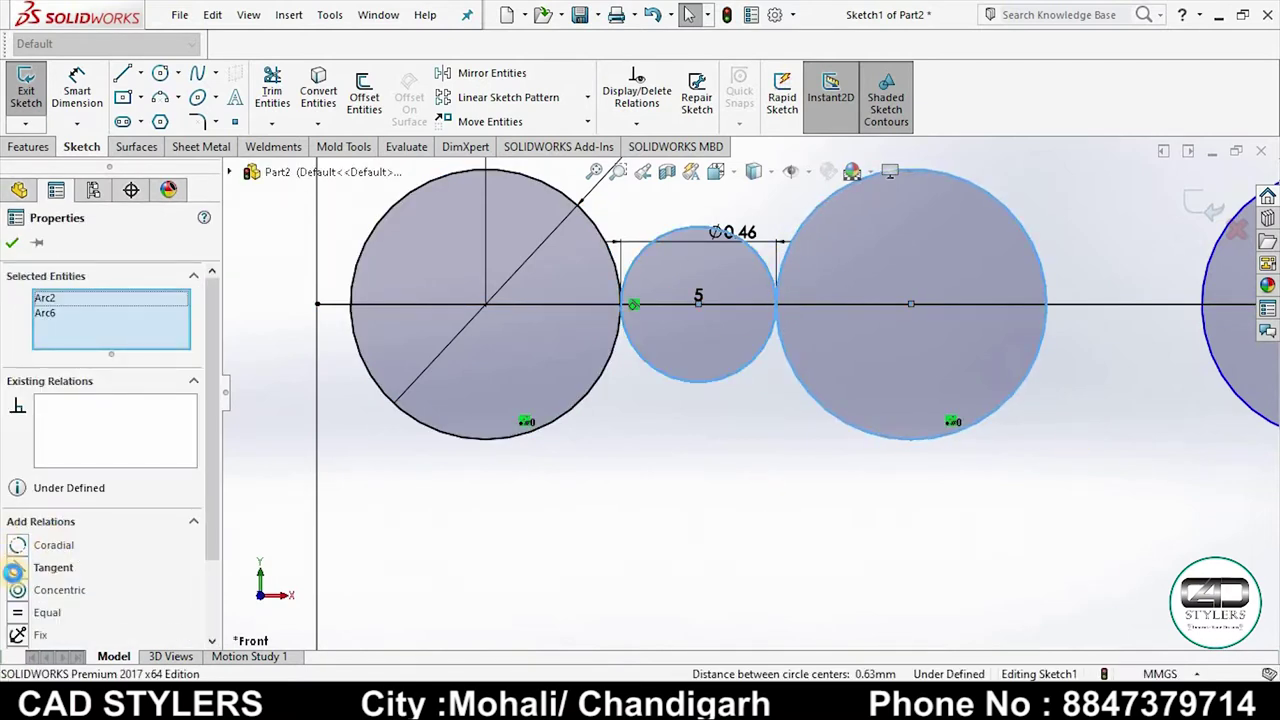
pyautogui.click(13, 570)
pyautogui.click(13, 245)
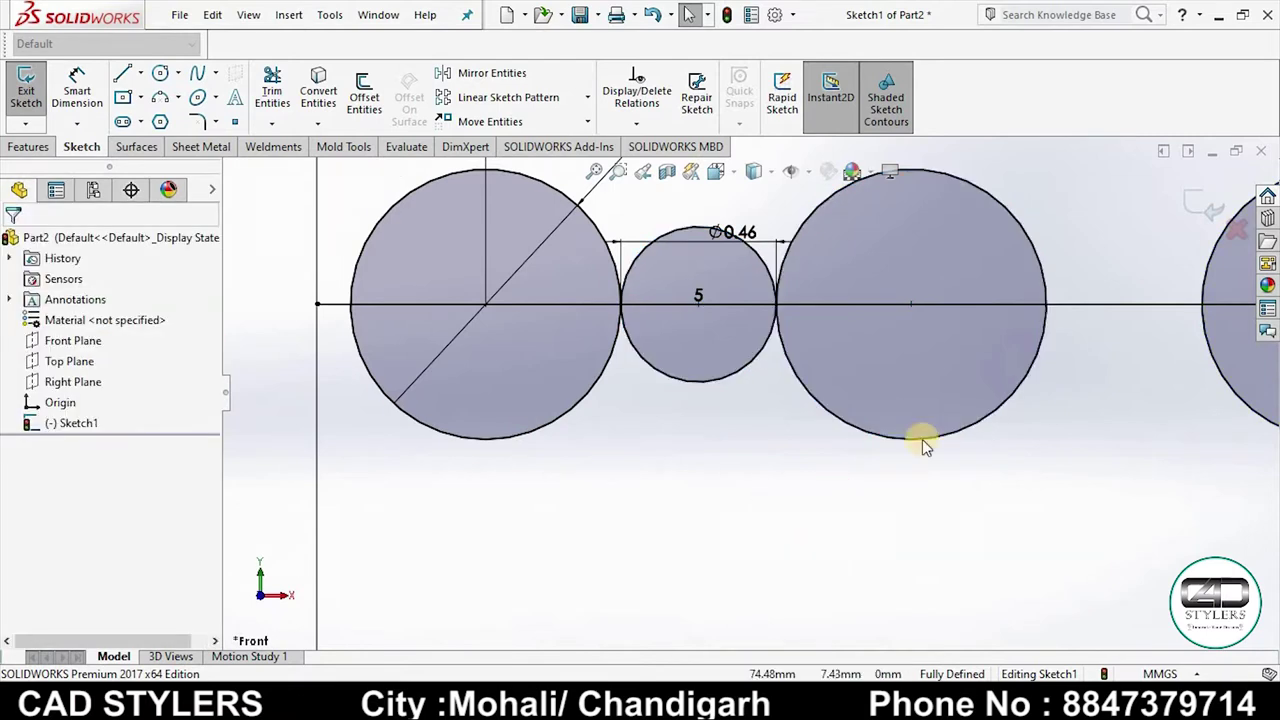
pyautogui.click(497, 97)
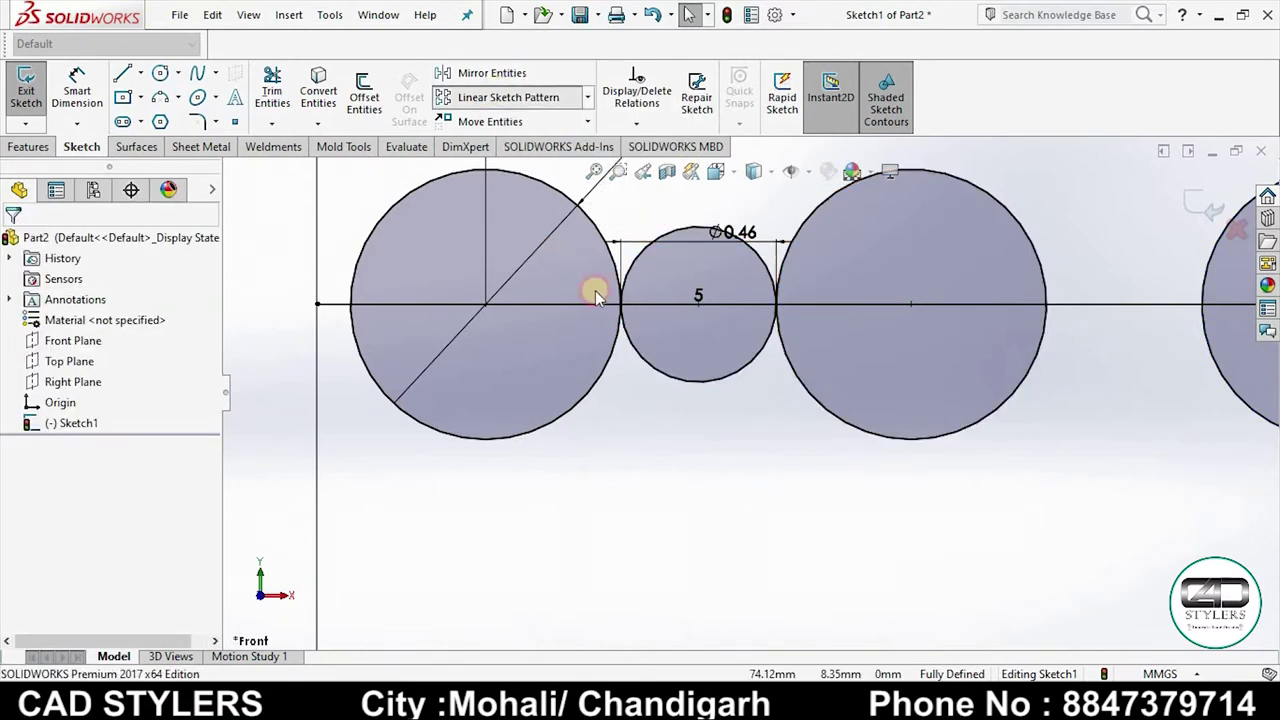
pyautogui.click(728, 347)
# Step: Pattern the Ø0.46 circle into 4 instances at 1.26 mm X-axis spacing
pyautogui.scroll(3, 749, 414)
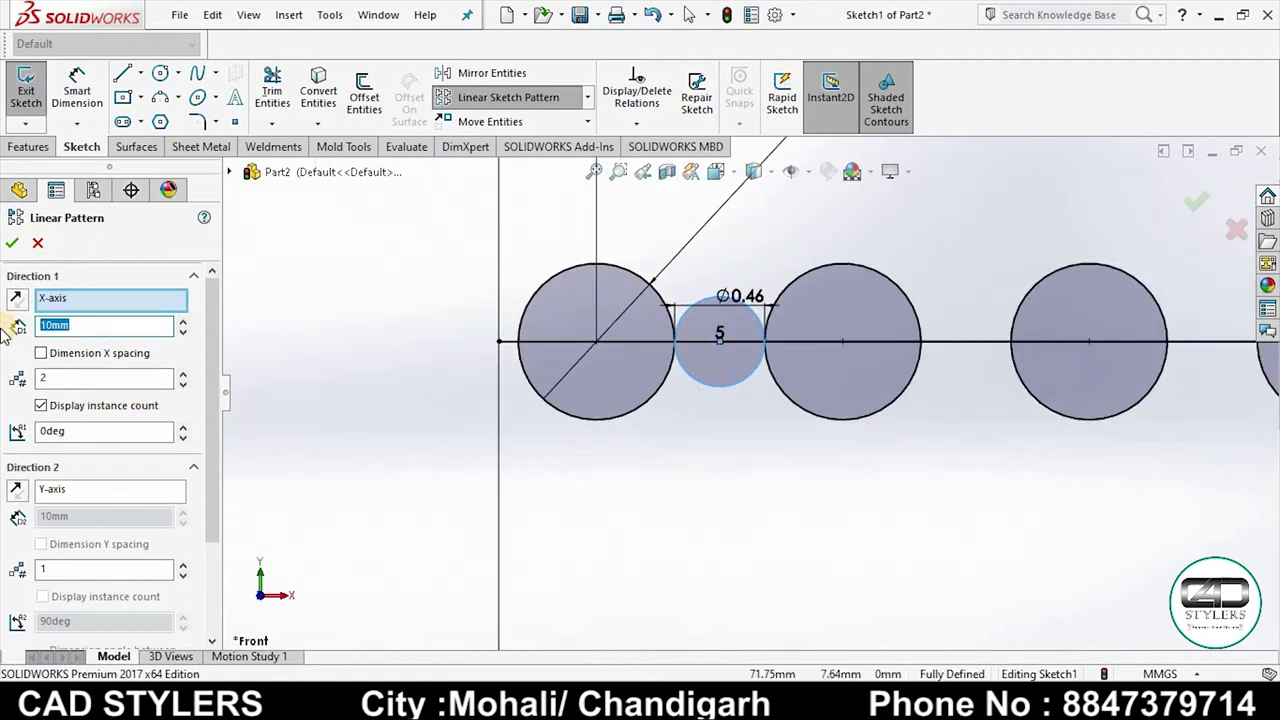
pyautogui.press('Return')
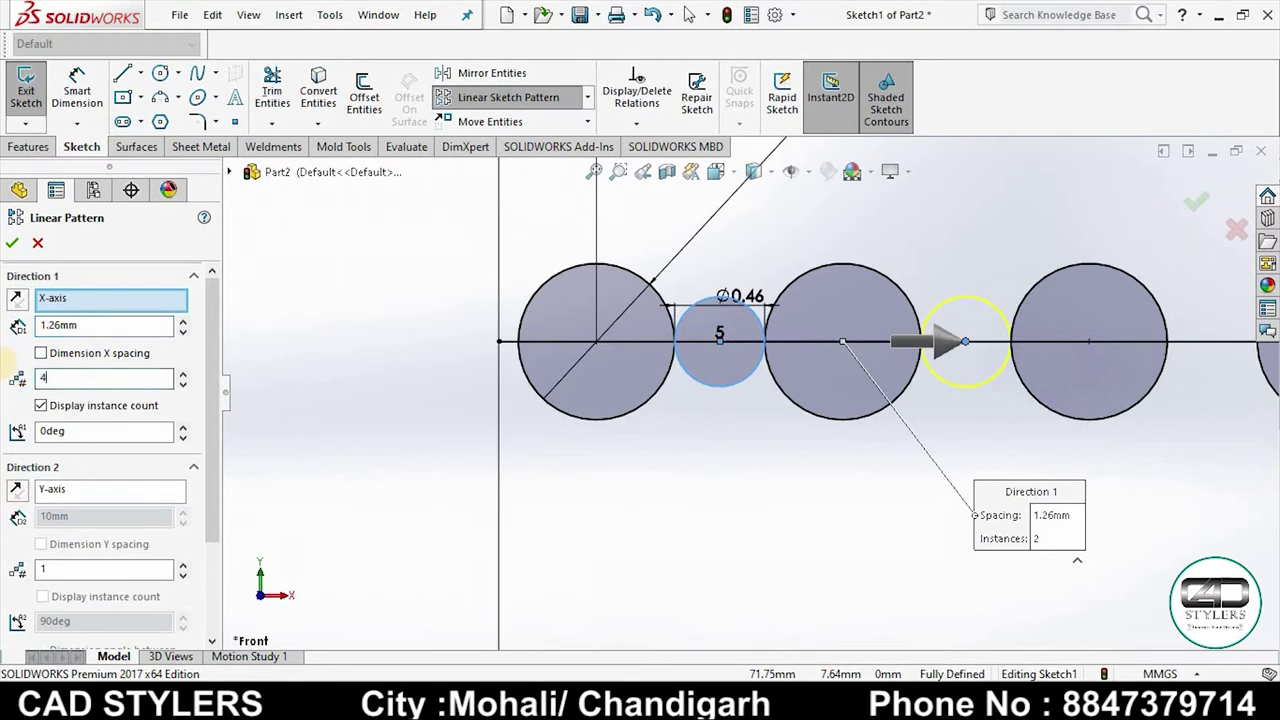
pyautogui.scroll(1, 678, 430)
pyautogui.scroll(1, 678, 430)
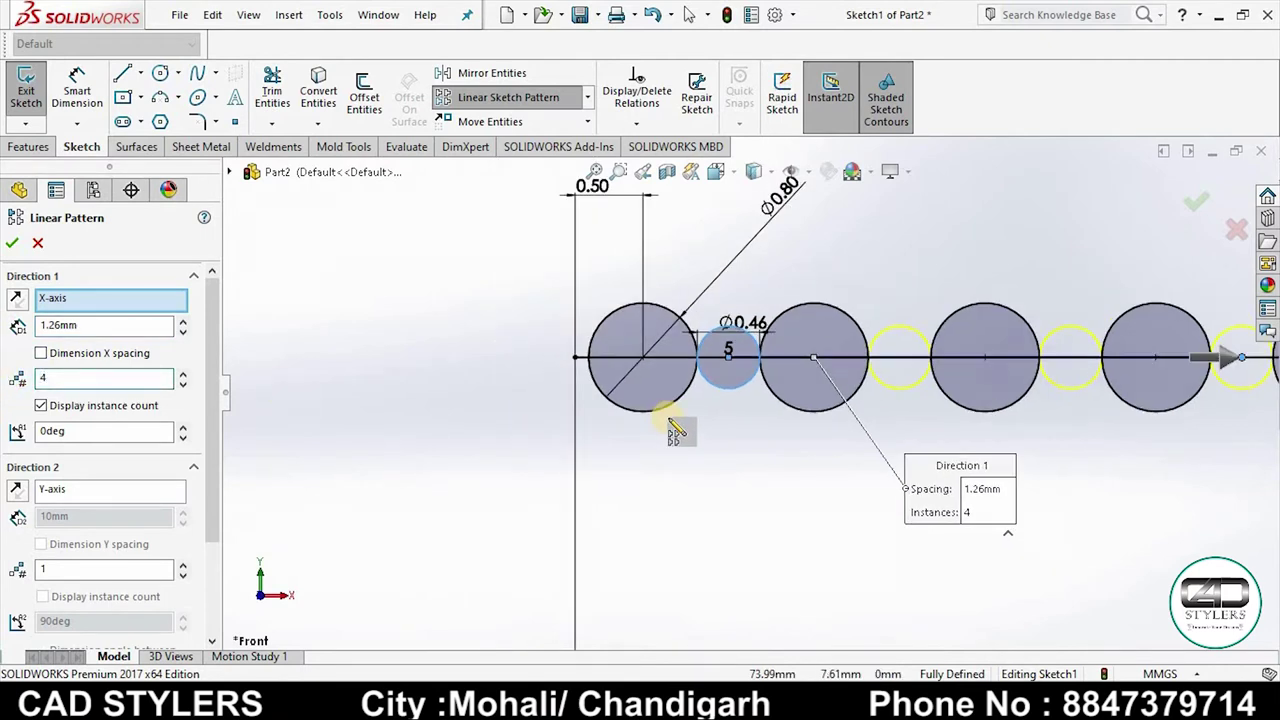
pyautogui.scroll(1, 678, 430)
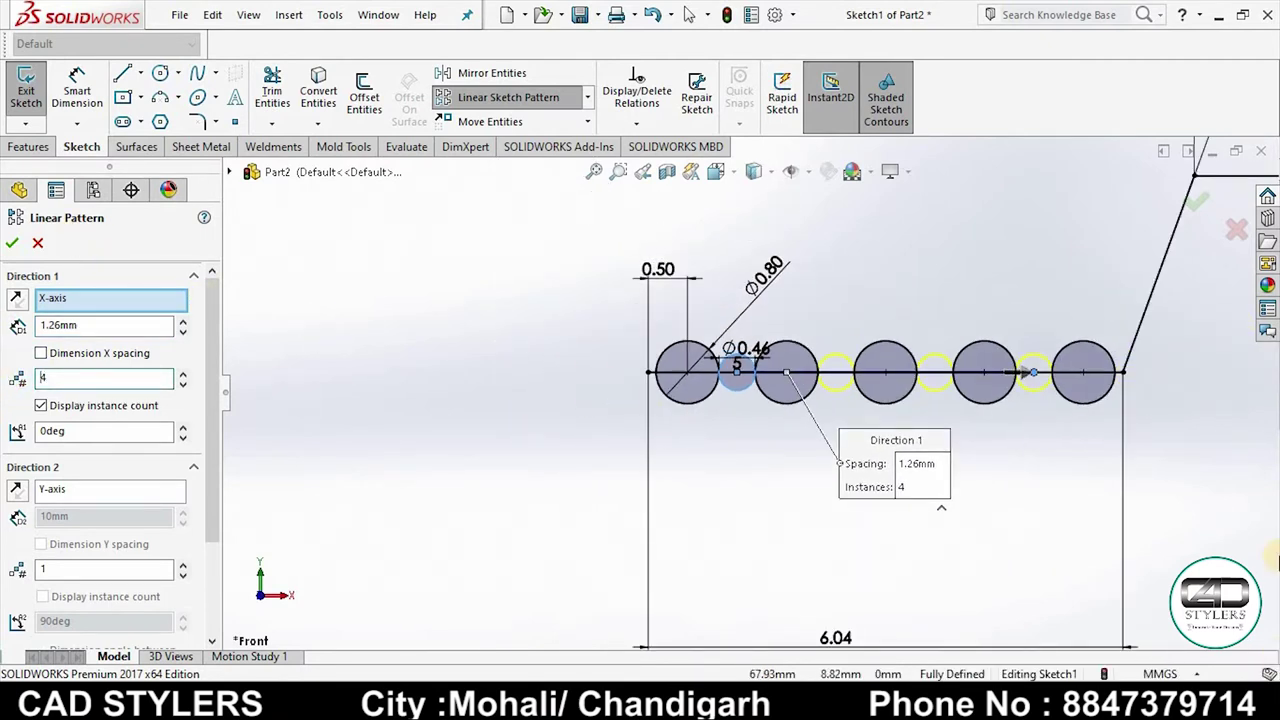
pyautogui.click(13, 244)
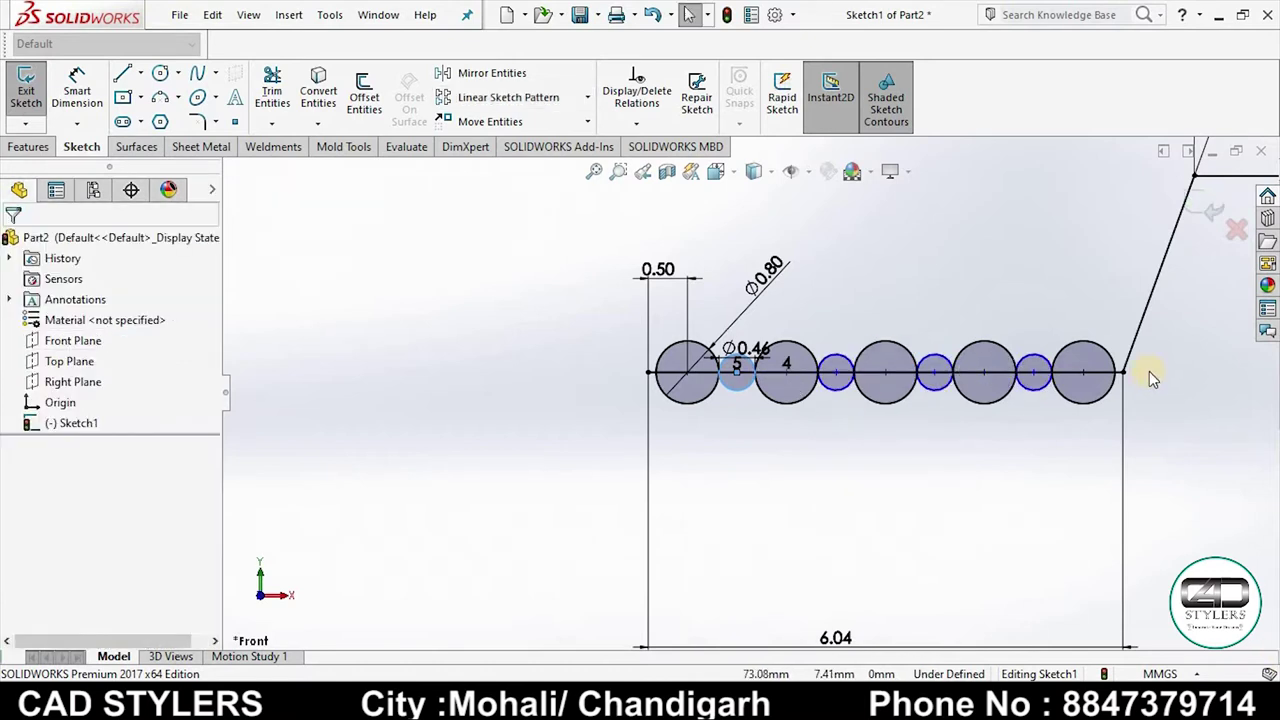
pyautogui.scroll(-2, 1149, 371)
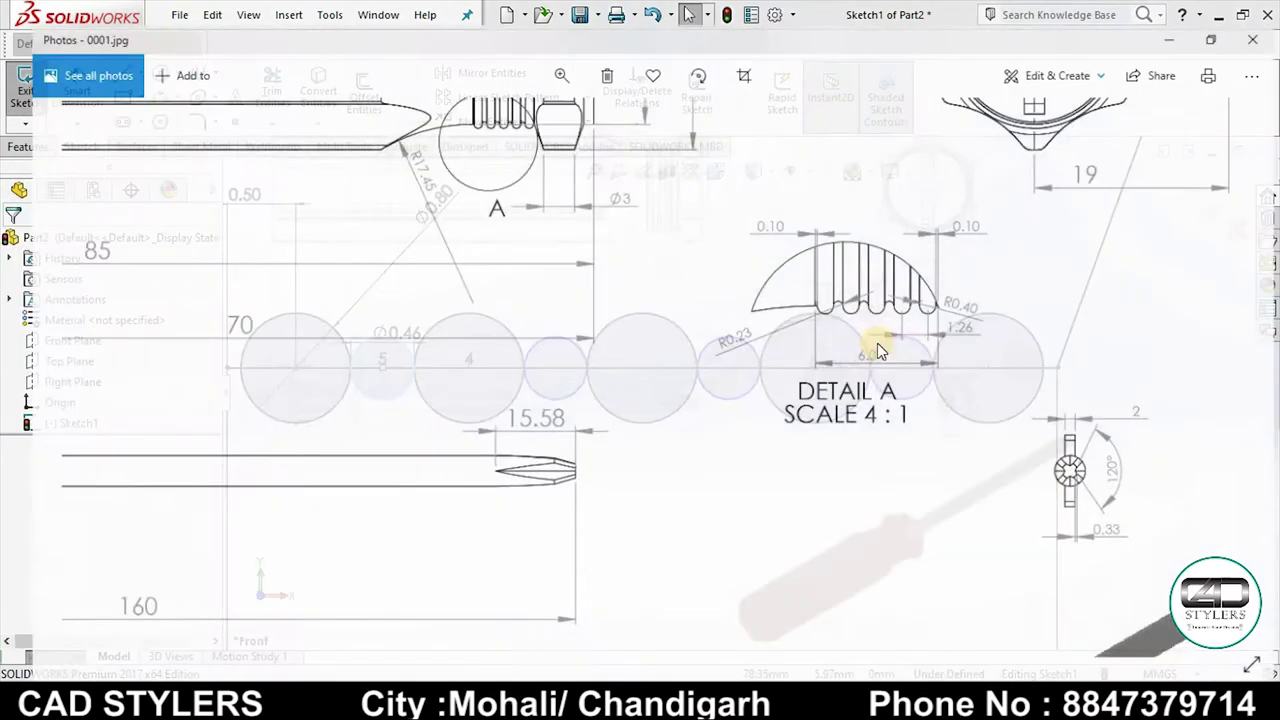
# Step: Trim the overlapping circle arcs into a scalloped wave profile
pyautogui.scroll(2, 826, 318)
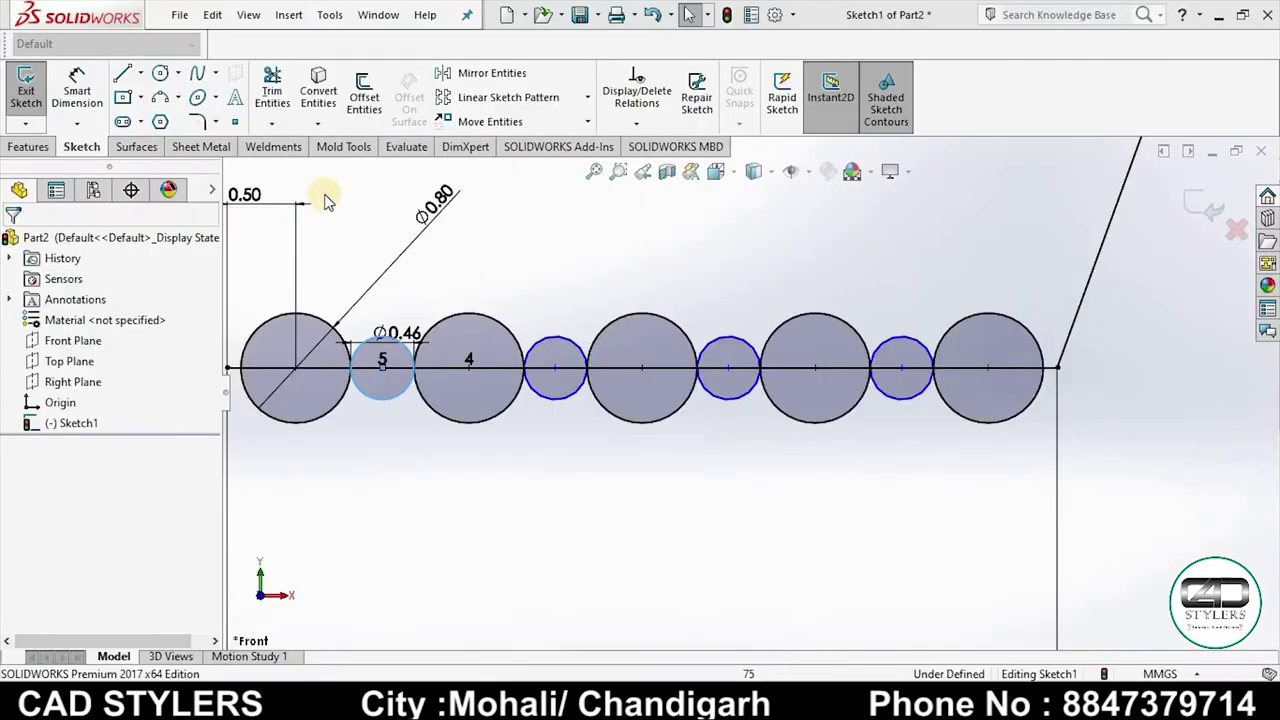
pyautogui.scroll(-2, 355, 325)
pyautogui.moveTo(401, 305); pyautogui.dragTo(385, 452)
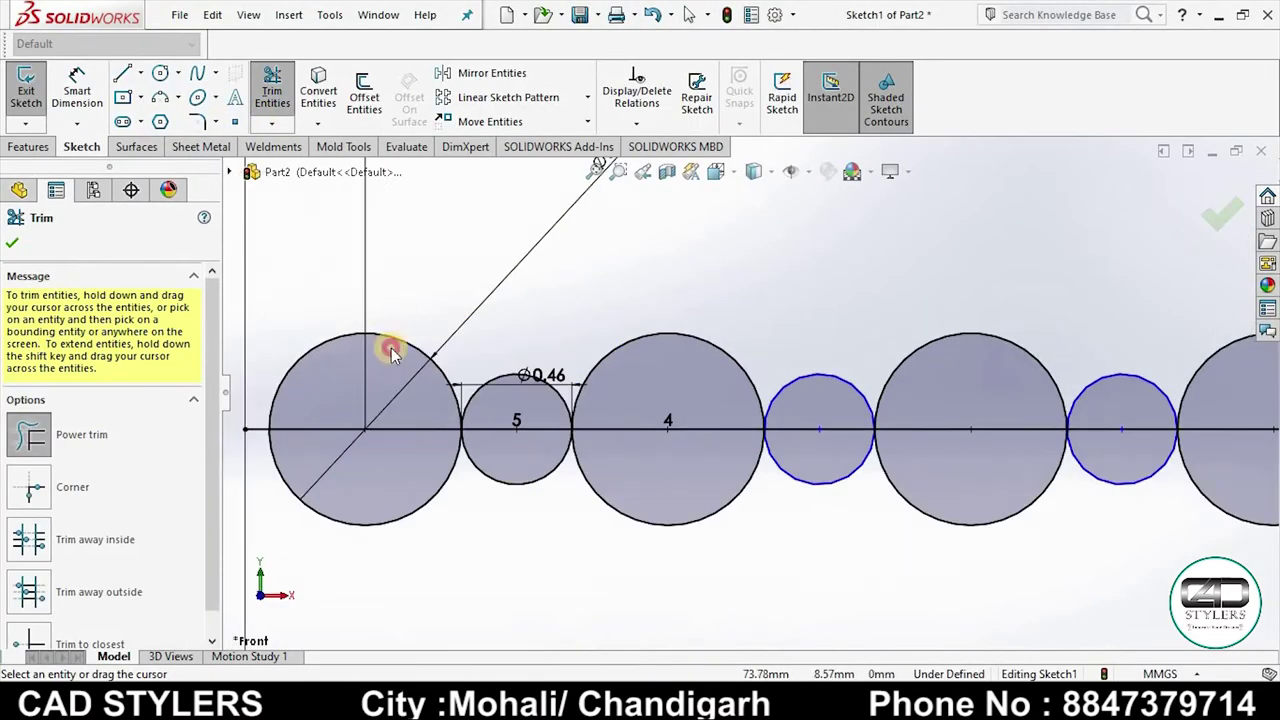
pyautogui.moveTo(532, 468); pyautogui.dragTo(578, 418)
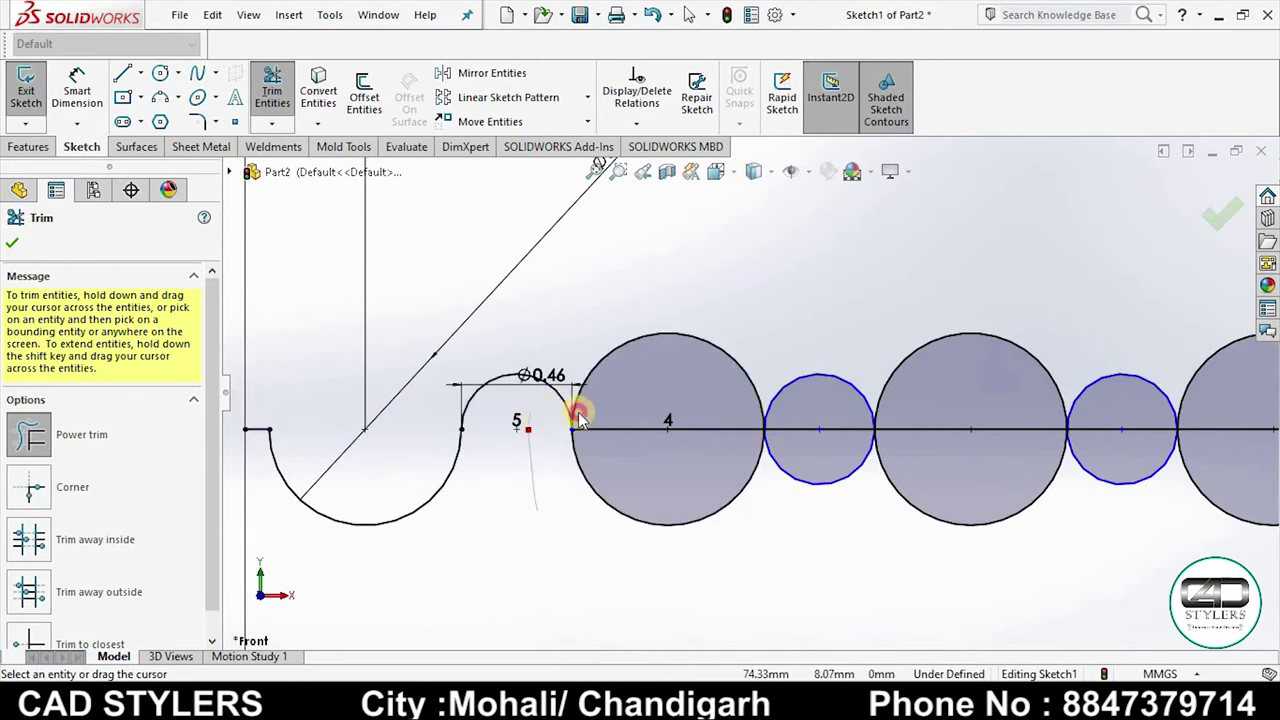
pyautogui.moveTo(667, 410)
pyautogui.mouseDown()
pyautogui.moveTo(777, 466)
pyautogui.moveTo(814, 417)
pyautogui.moveTo(931, 324)
pyautogui.moveTo(952, 448)
pyautogui.moveTo(1057, 329)
pyautogui.moveTo(1113, 460)
pyautogui.moveTo(1104, 478)
pyautogui.mouseUp()
# Step: Drag the Photos reference drawing down to show the 15 and 40° dimensions
pyautogui.scroll(2, 963, 437)
pyautogui.scroll(2, 1104, 478)
pyautogui.scroll(1, 1050, 473)
pyautogui.scroll(1, 954, 475)
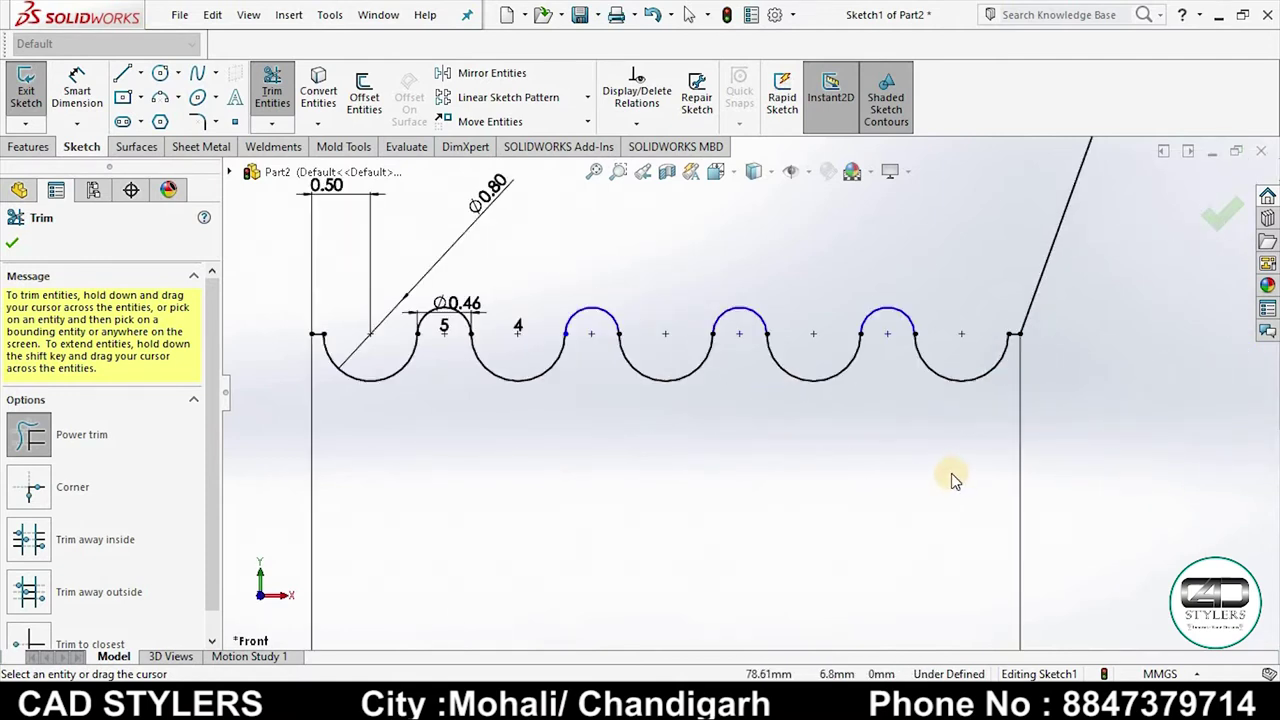
pyautogui.scroll(1, 951, 478)
pyautogui.click(880, 580)
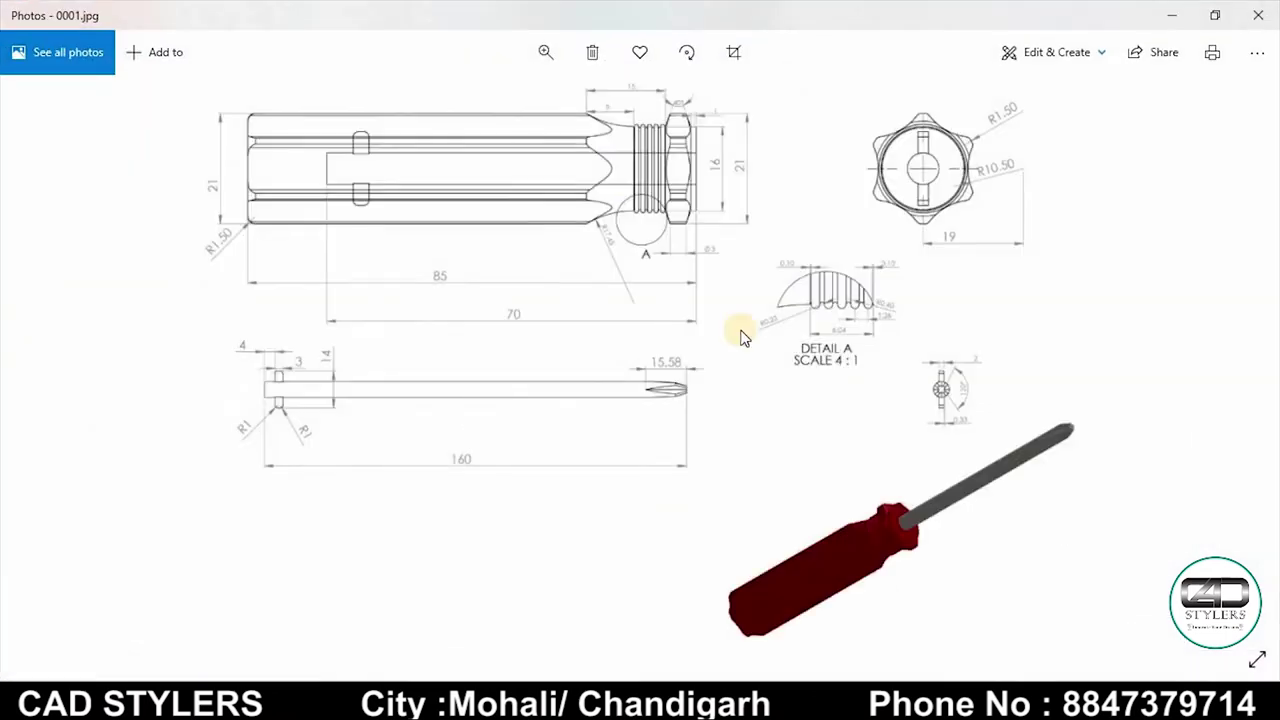
pyautogui.scroll(3, 620, 138)
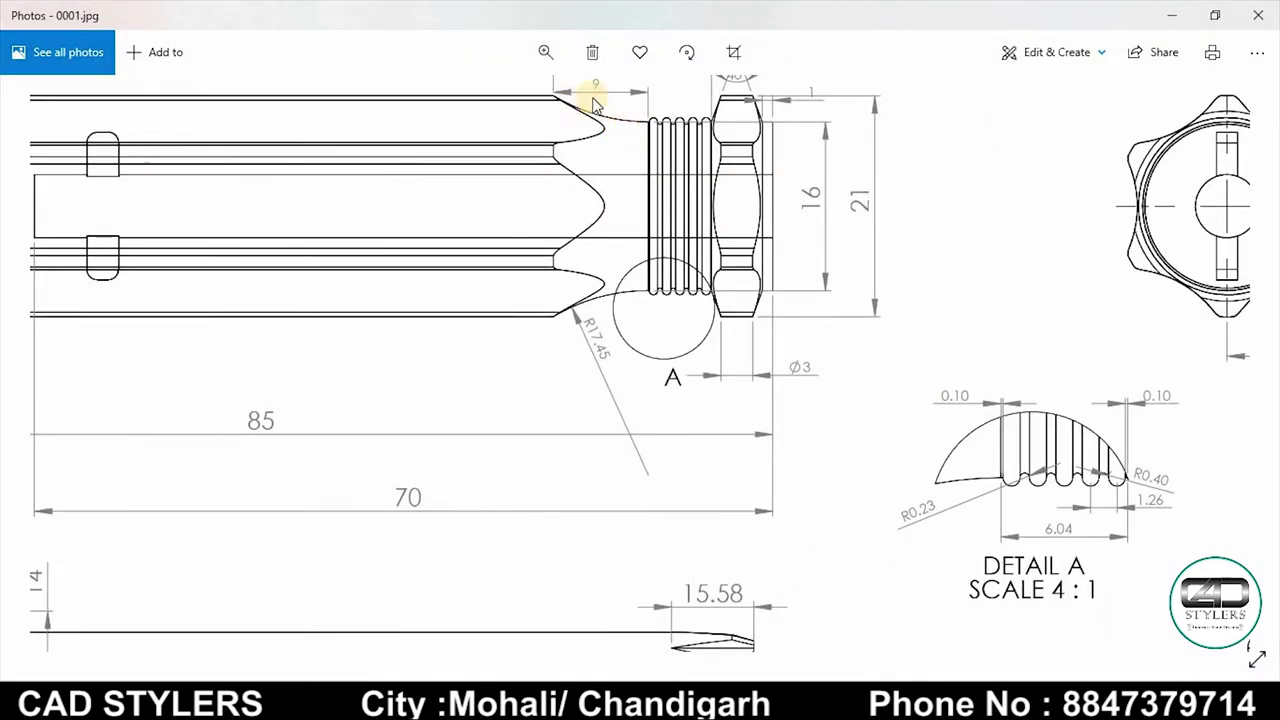
pyautogui.moveTo(594, 104); pyautogui.dragTo(617, 362)
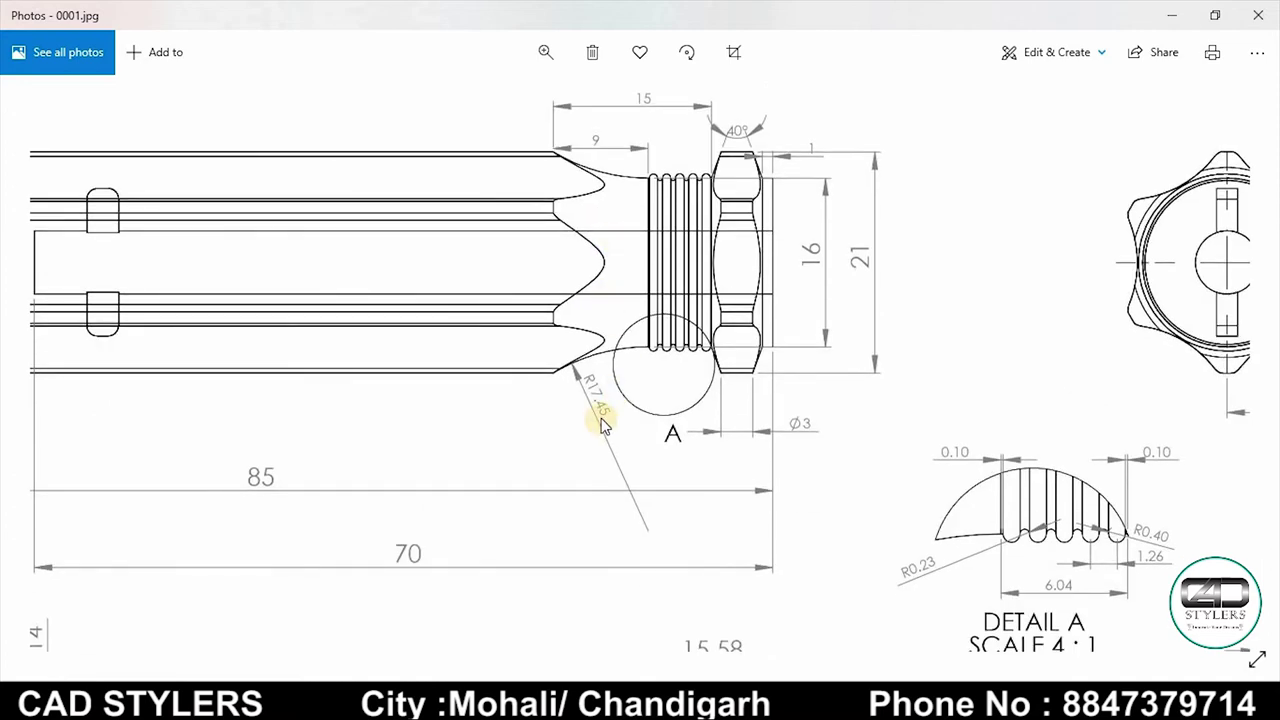
# Step: Draw a horizontal line left from the flutes' start, ending in a short vertical line upward
pyautogui.click(835, 672)
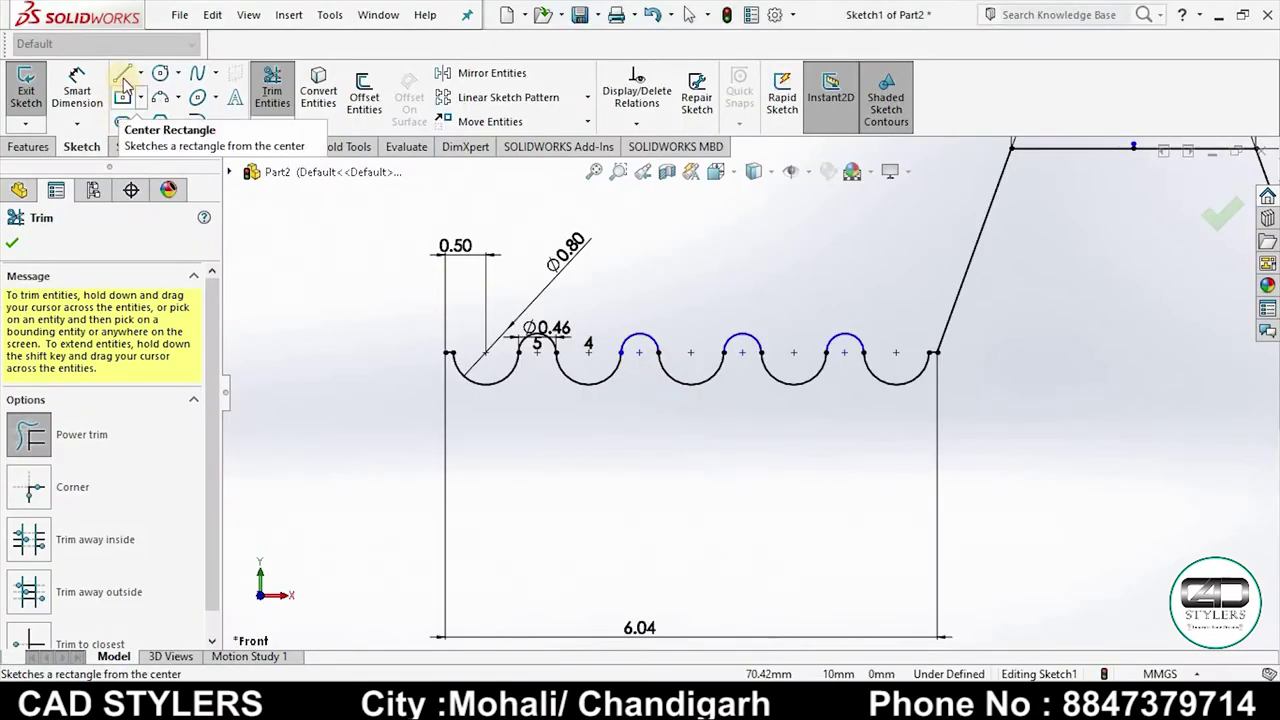
pyautogui.press('Escape')
pyautogui.press('l')
pyautogui.scroll(2, 745, 412)
pyautogui.scroll(-3, 614, 400)
pyautogui.scroll(-2, 616, 375)
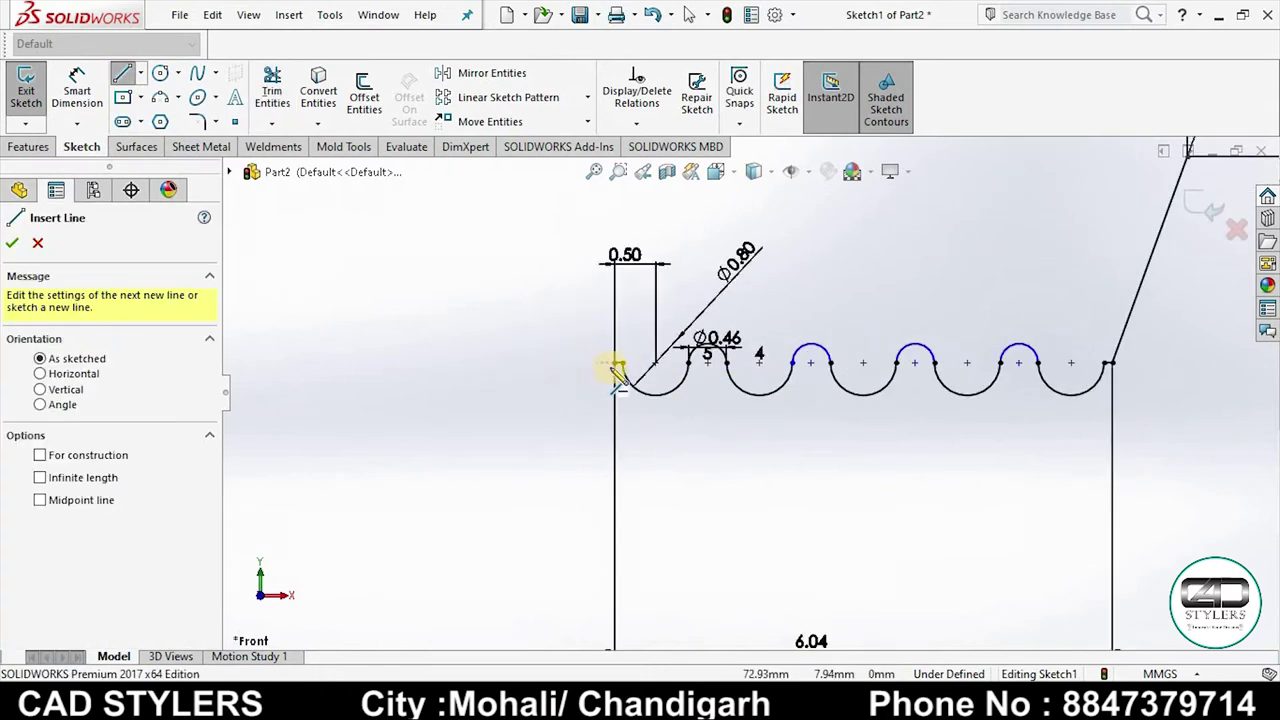
pyautogui.click(618, 364)
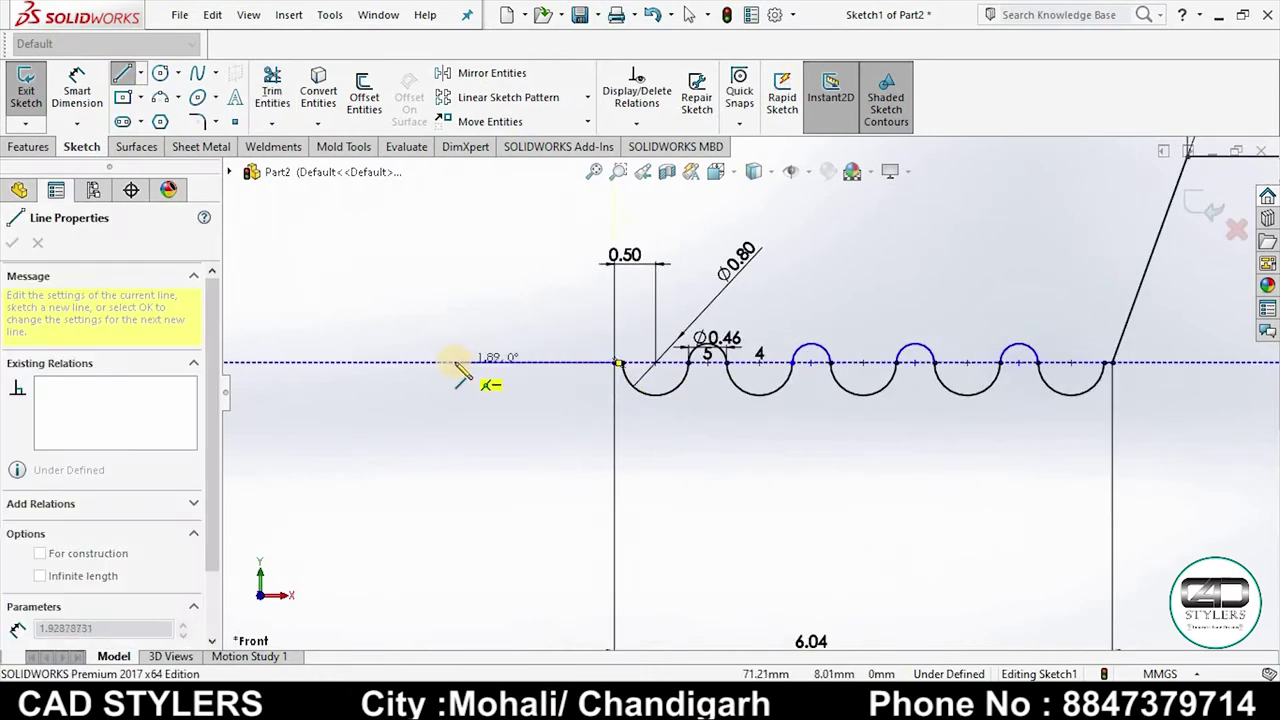
pyautogui.click(455, 362)
pyautogui.click(455, 322)
pyautogui.rightClick(457, 325)
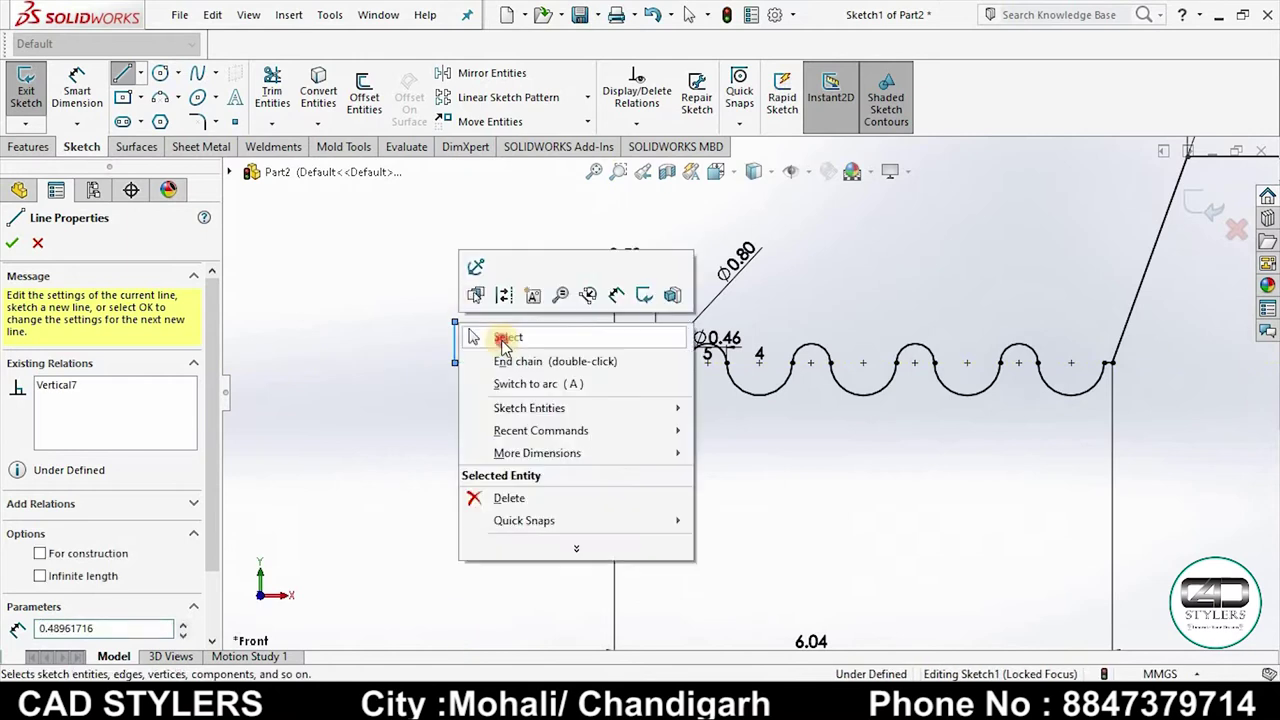
pyautogui.click(480, 336)
pyautogui.click(825, 585)
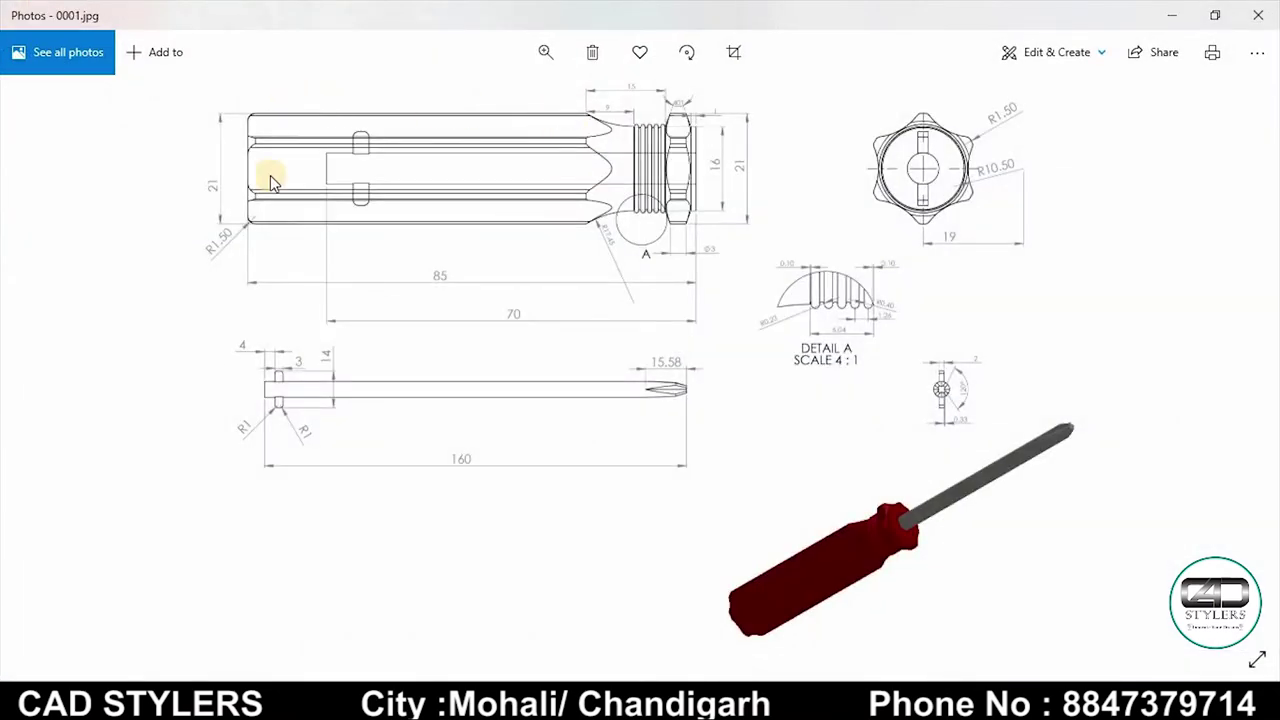
pyautogui.hotkey('alt', 'Tab')
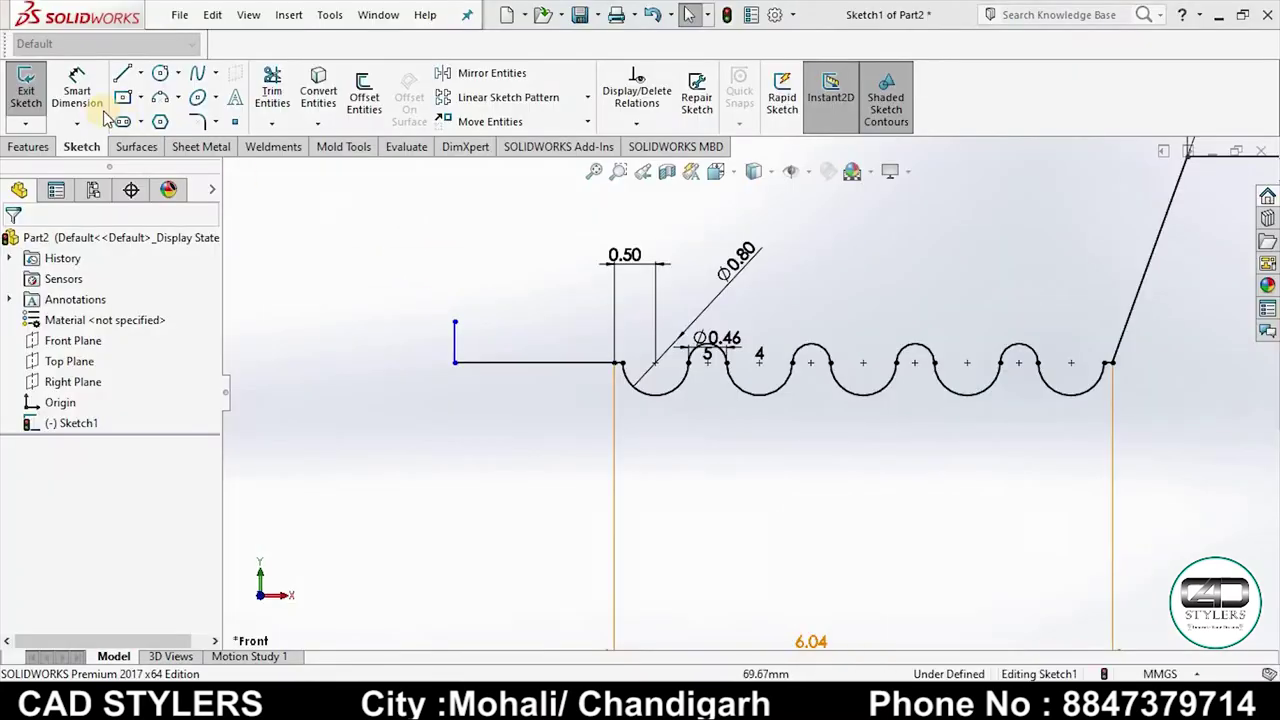
# Step: Dimension the step's top 10.50 mm above the base line
pyautogui.press('z')
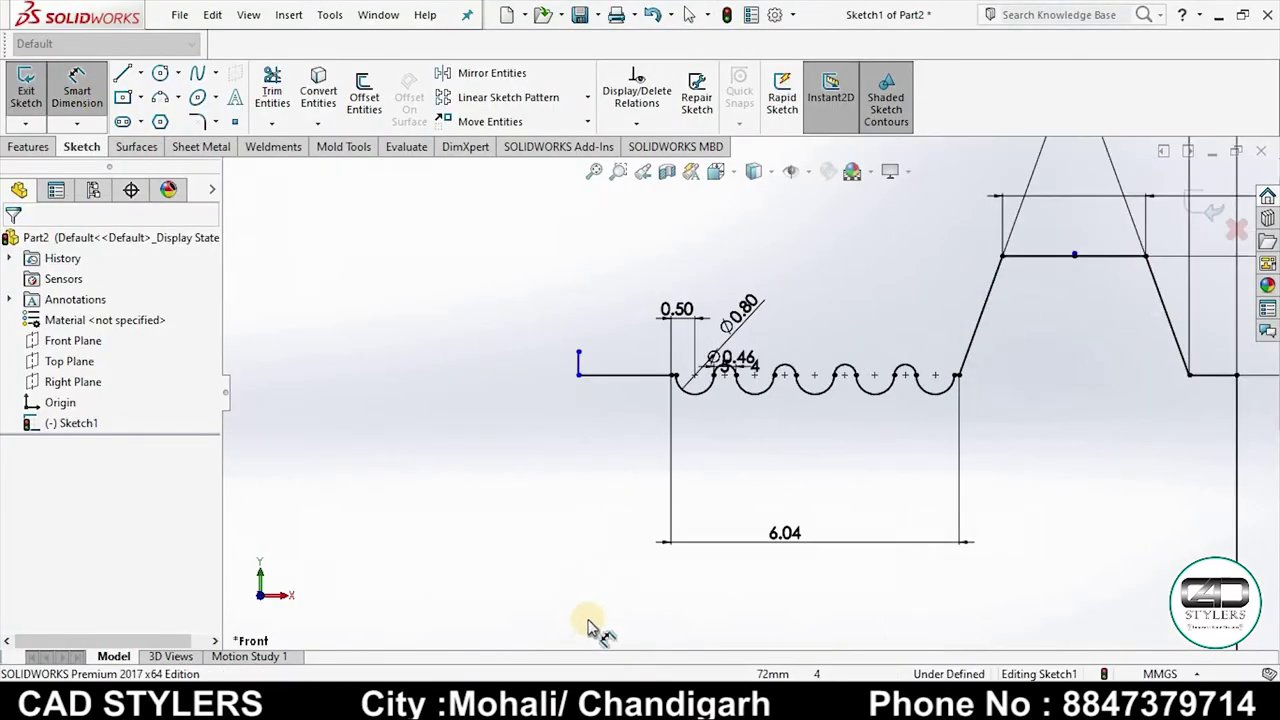
pyautogui.press('z')
pyautogui.press('z')
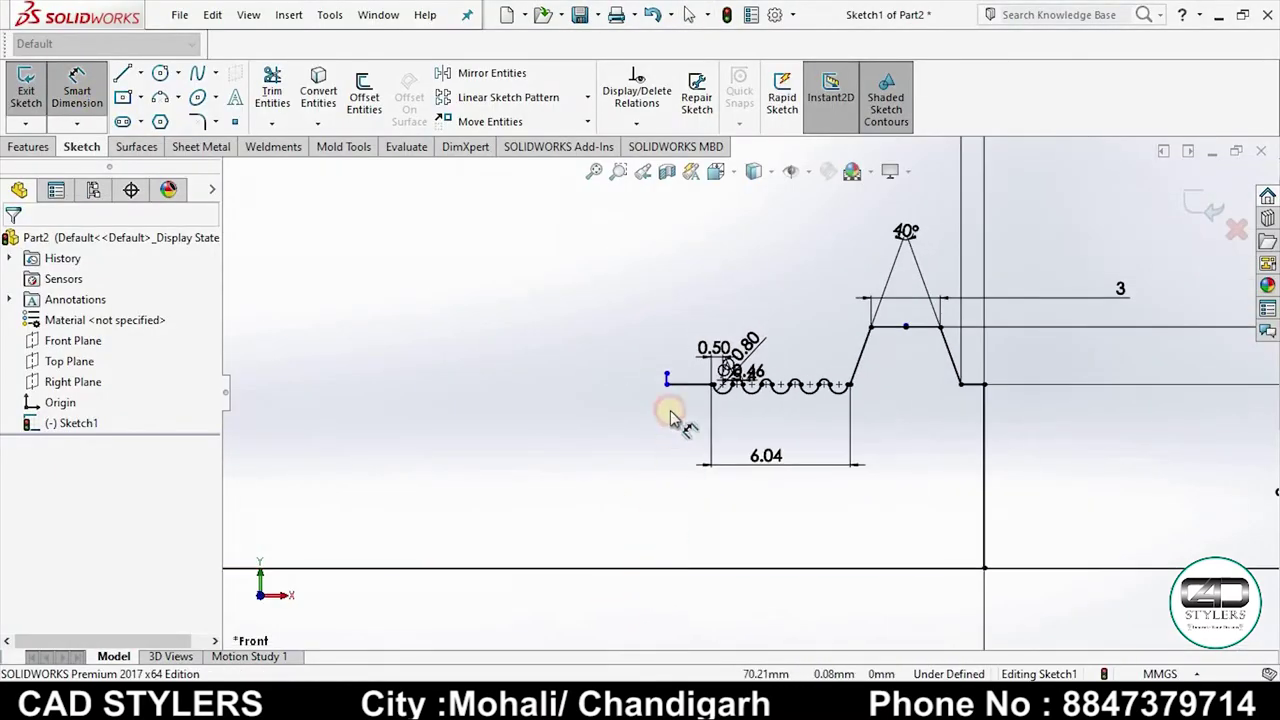
pyautogui.click(672, 372)
pyautogui.click(666, 375)
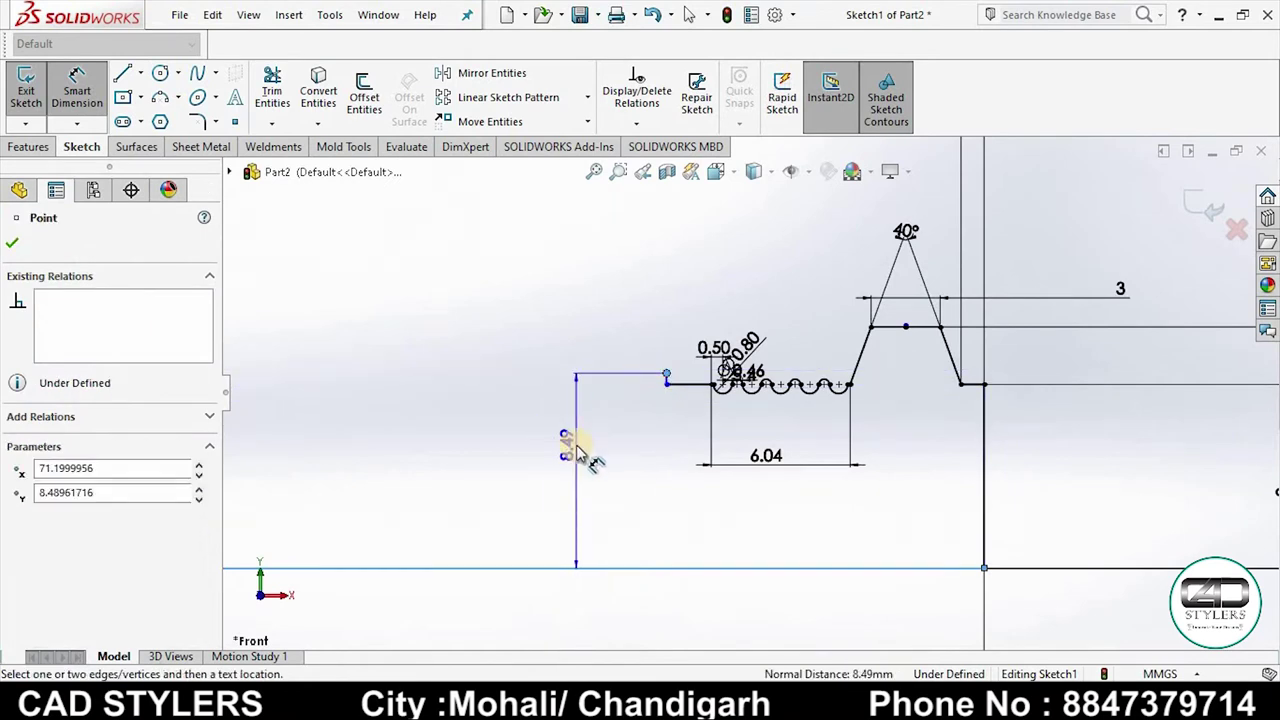
pyautogui.click(576, 447)
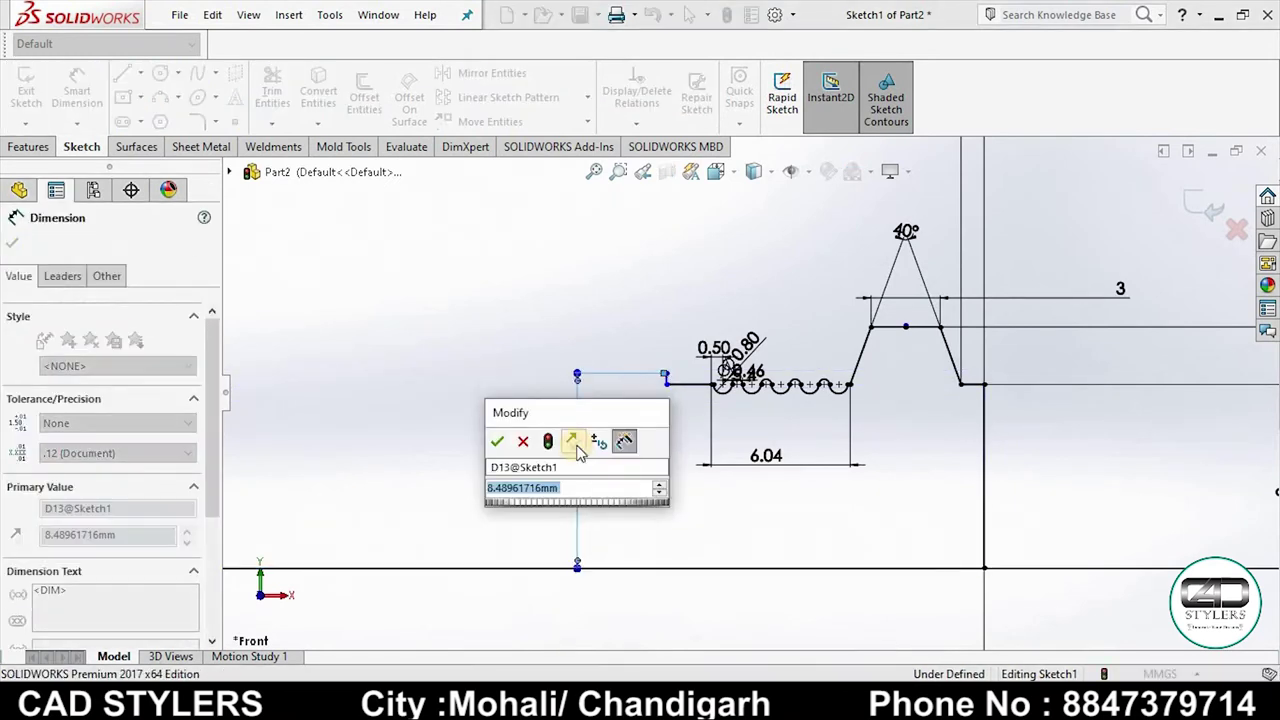
pyautogui.write('10.5')
pyautogui.press('Return')
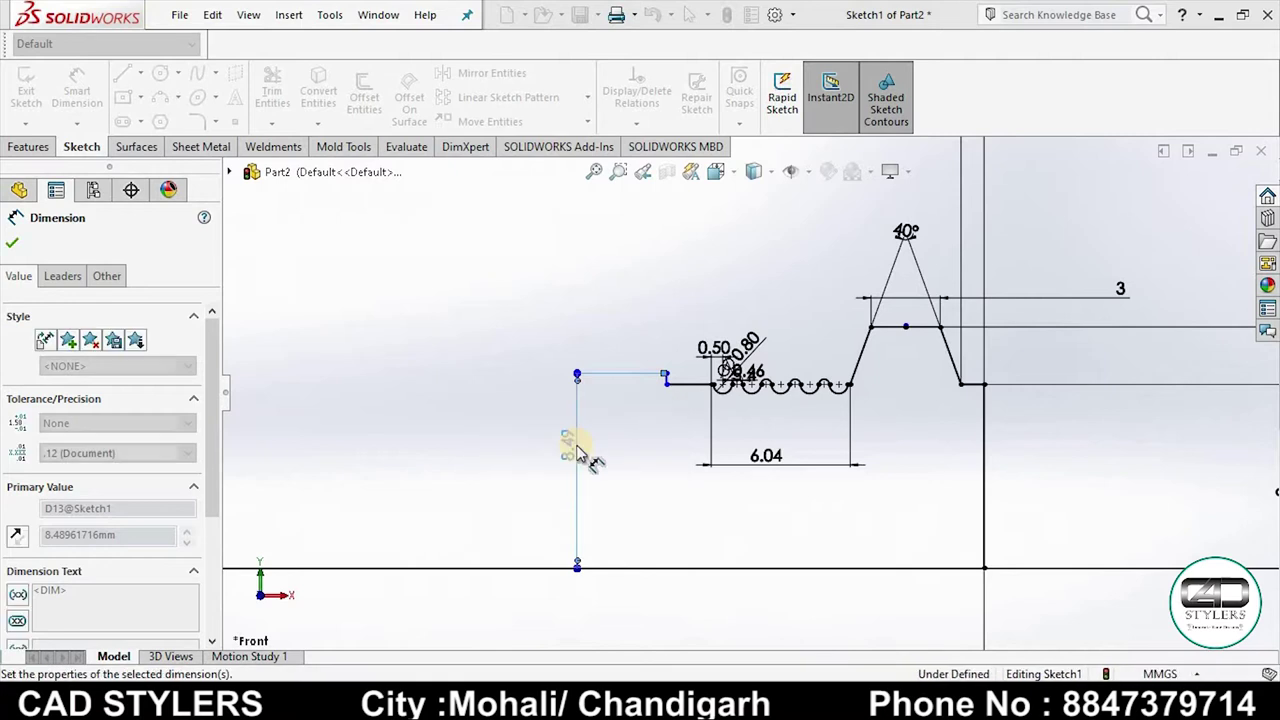
# Step: Set the horizontal line left of the flutes to 9 mm long
pyautogui.scroll(-2, 718, 422)
pyautogui.scroll(-2, 677, 409)
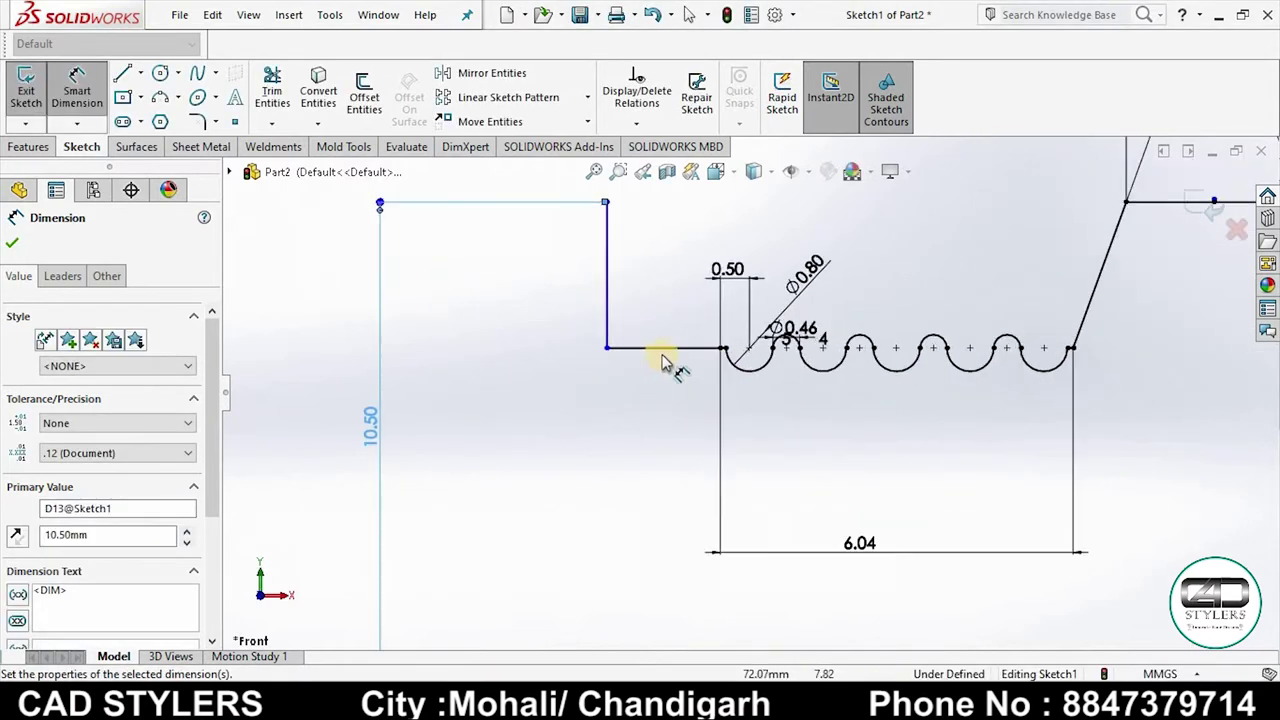
pyautogui.click(663, 349)
pyautogui.click(657, 423)
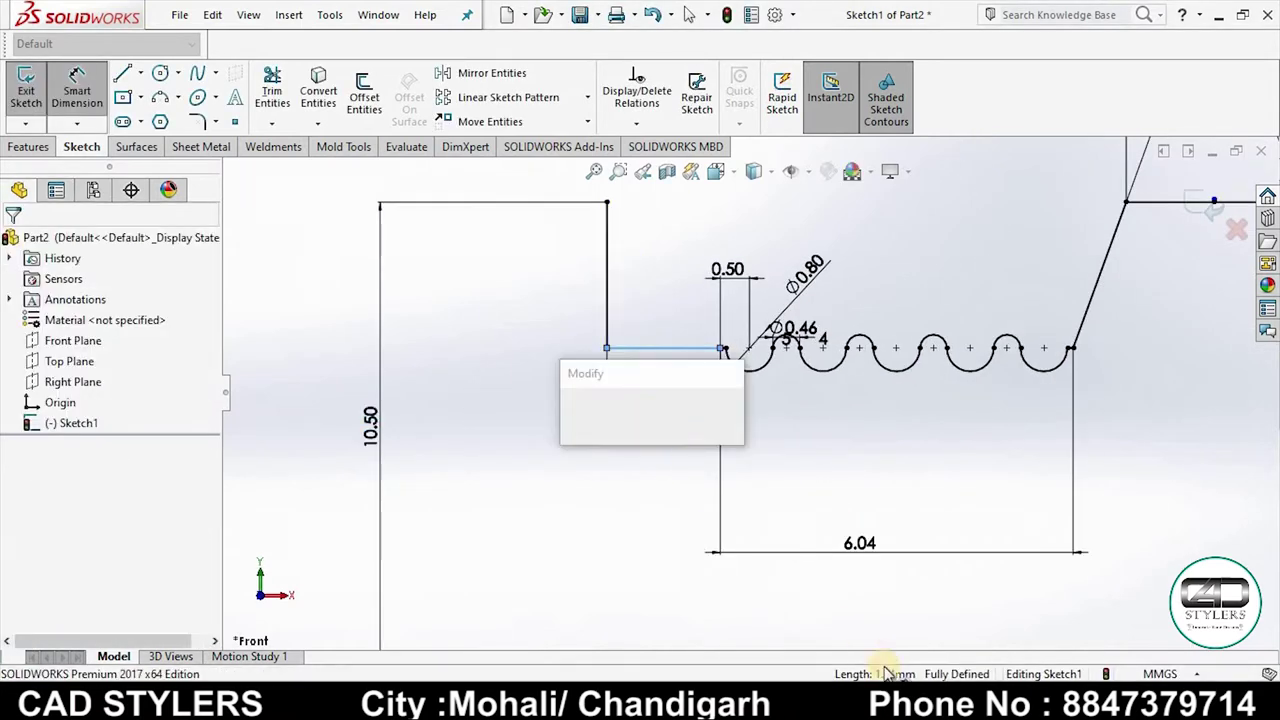
pyautogui.click(895, 590)
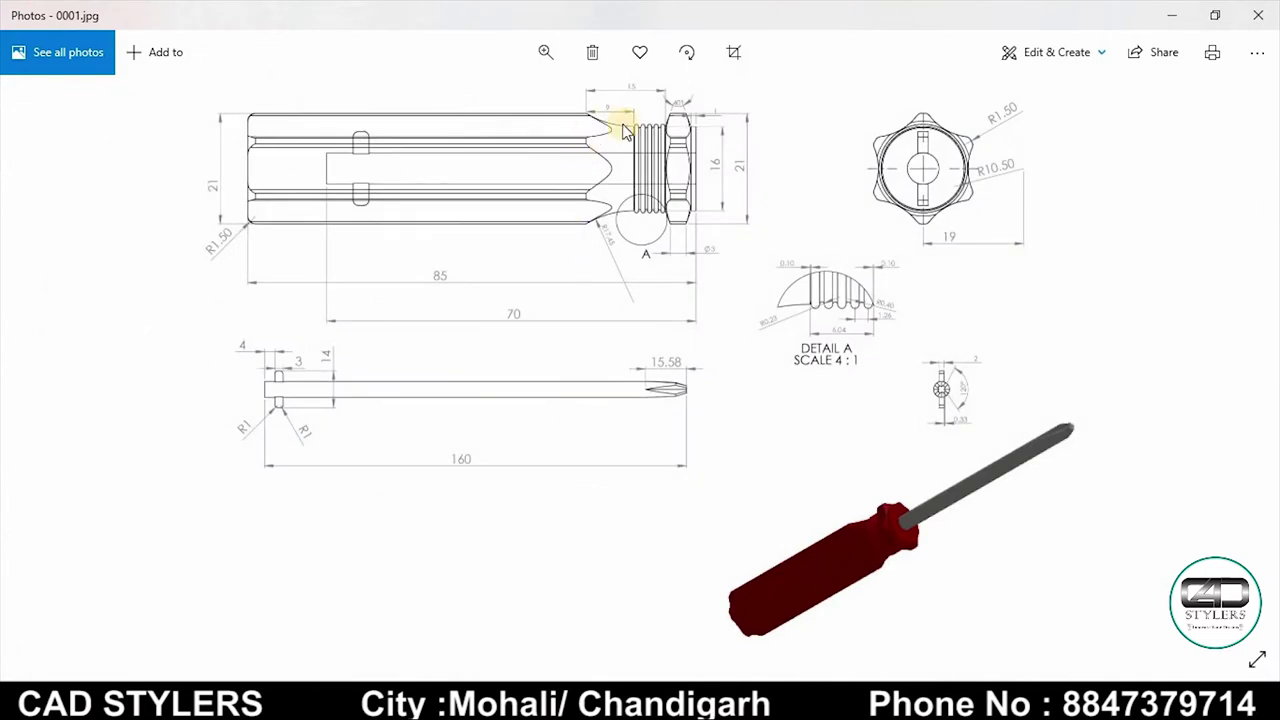
pyautogui.click(897, 700)
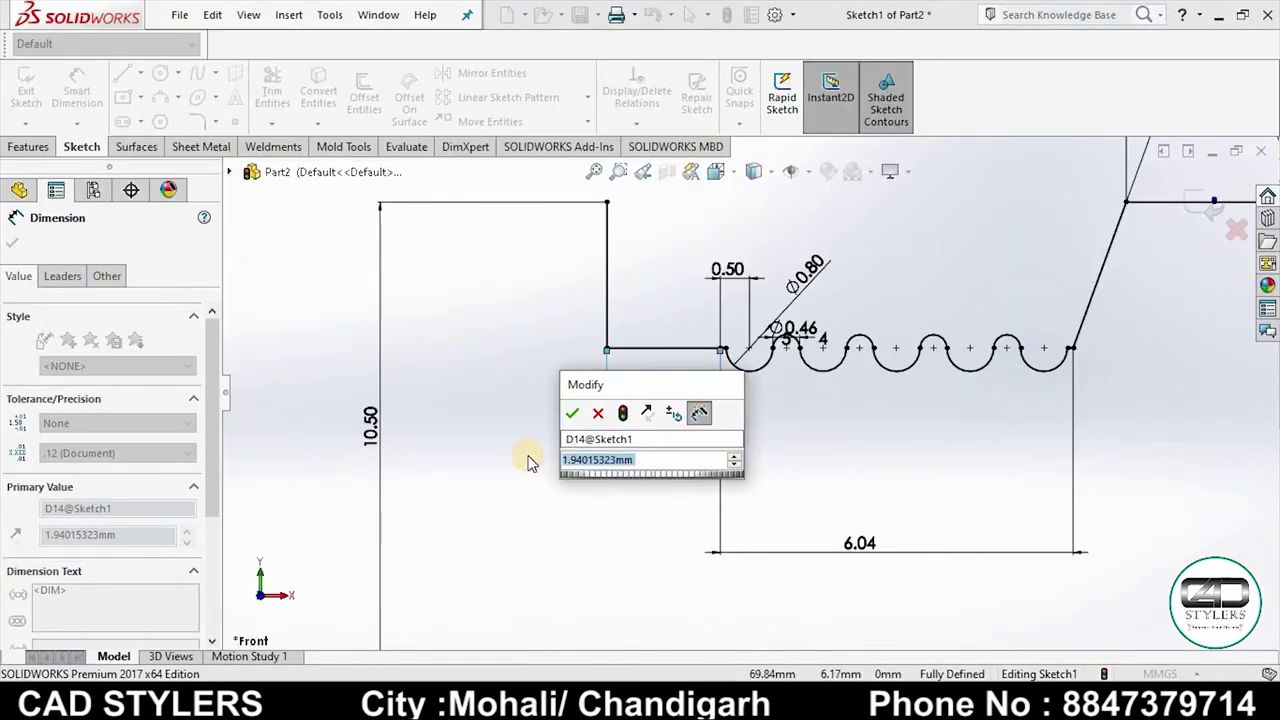
pyautogui.write('9')
pyautogui.press('Return')
pyautogui.scroll(2, 557, 450)
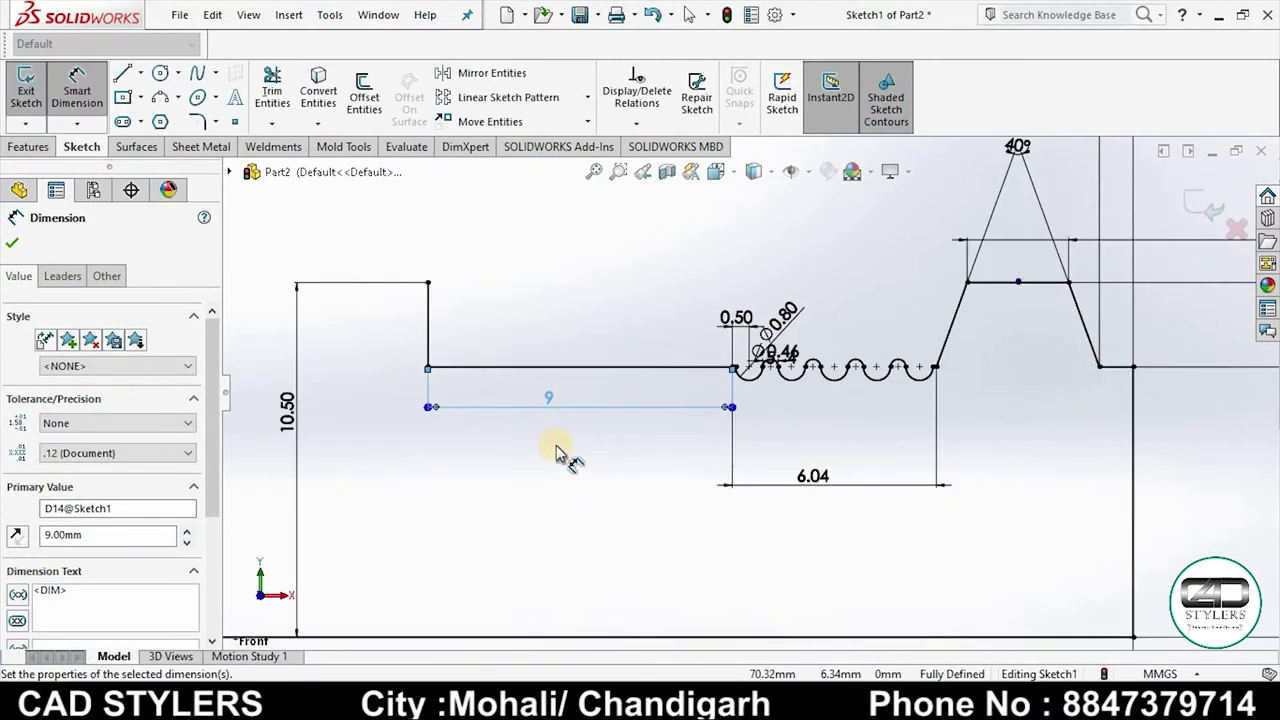
pyautogui.click(557, 450)
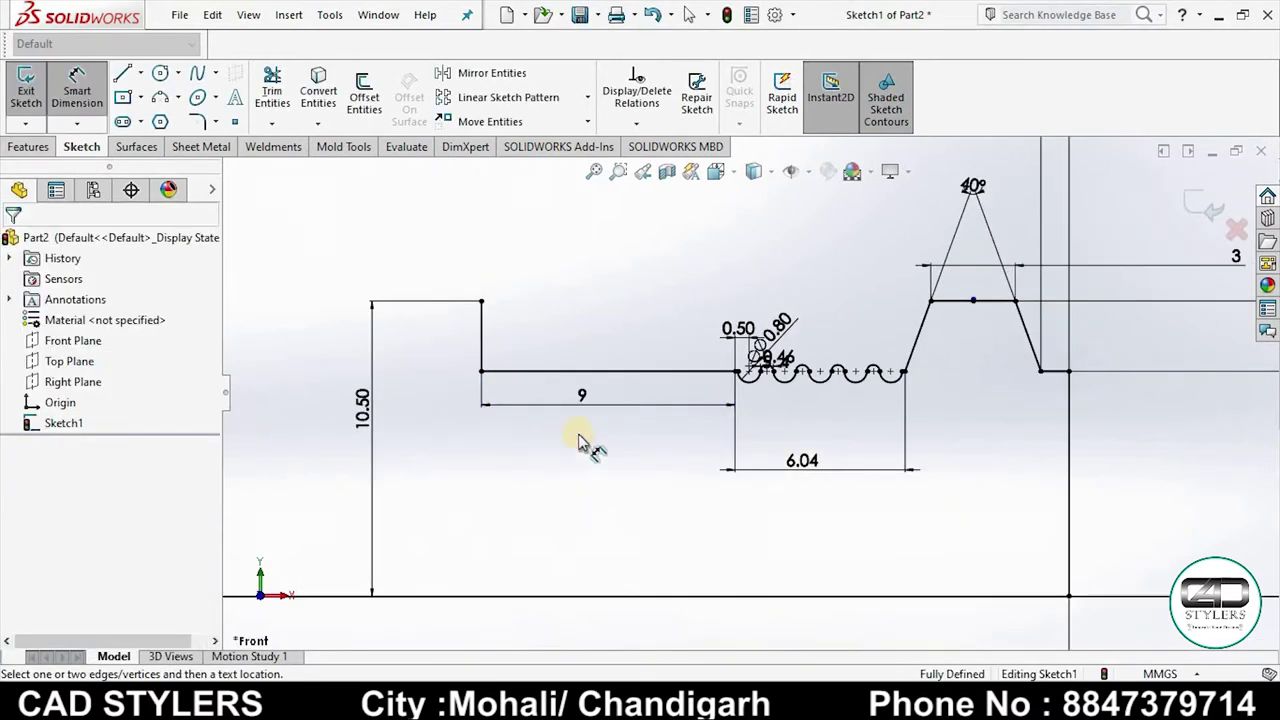
# Step: Draw a three-point arc from the step's top corner down to the flute start
pyautogui.click(160, 97)
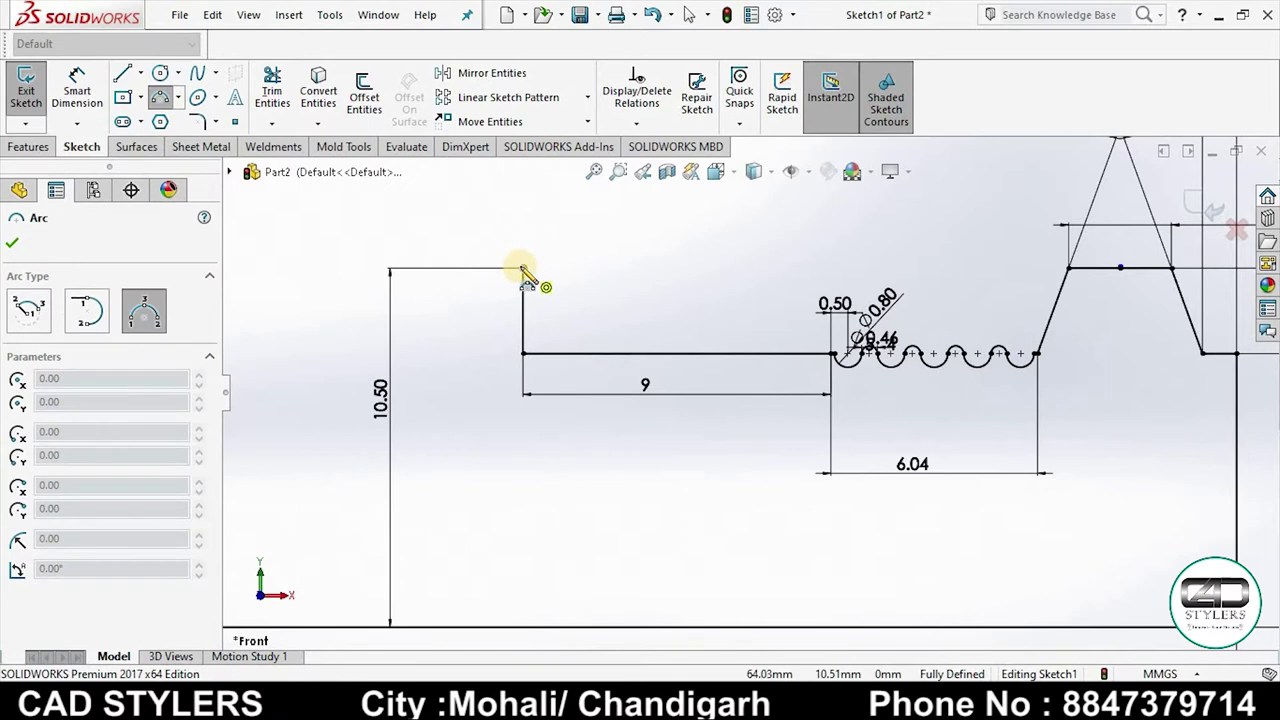
pyautogui.click(522, 268)
pyautogui.click(831, 353)
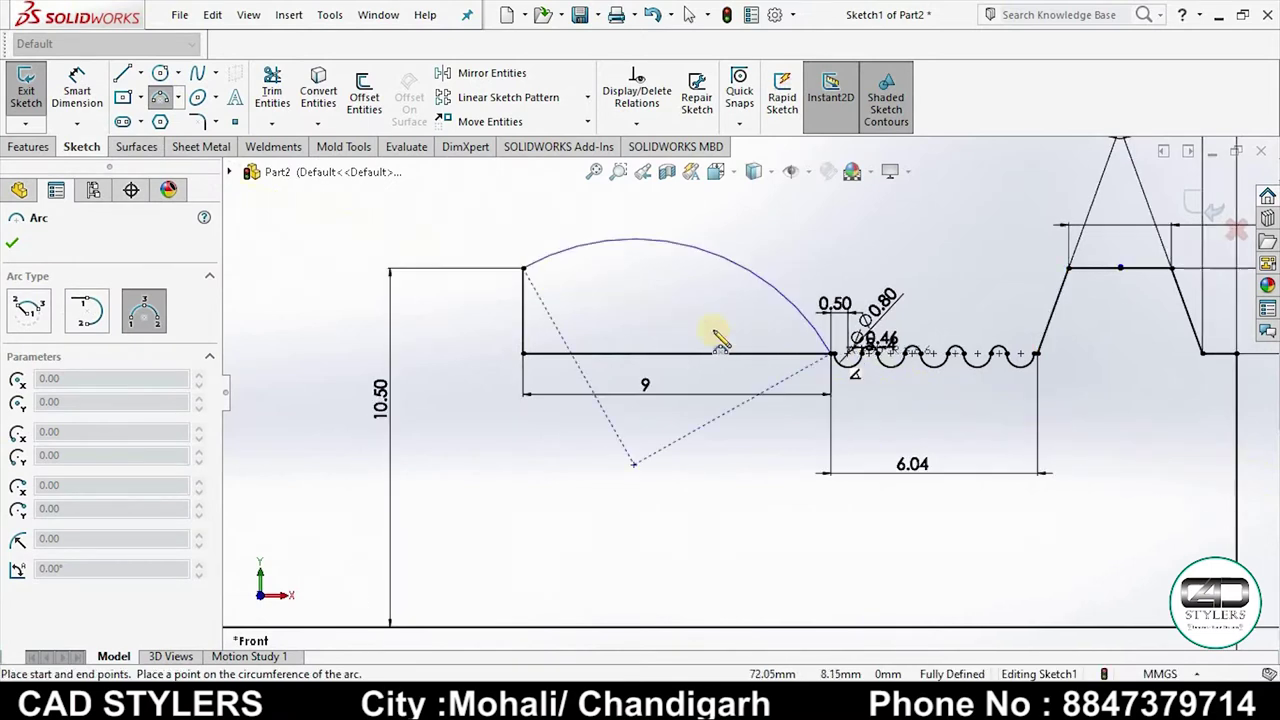
pyautogui.click(682, 328)
pyautogui.rightClick(680, 330)
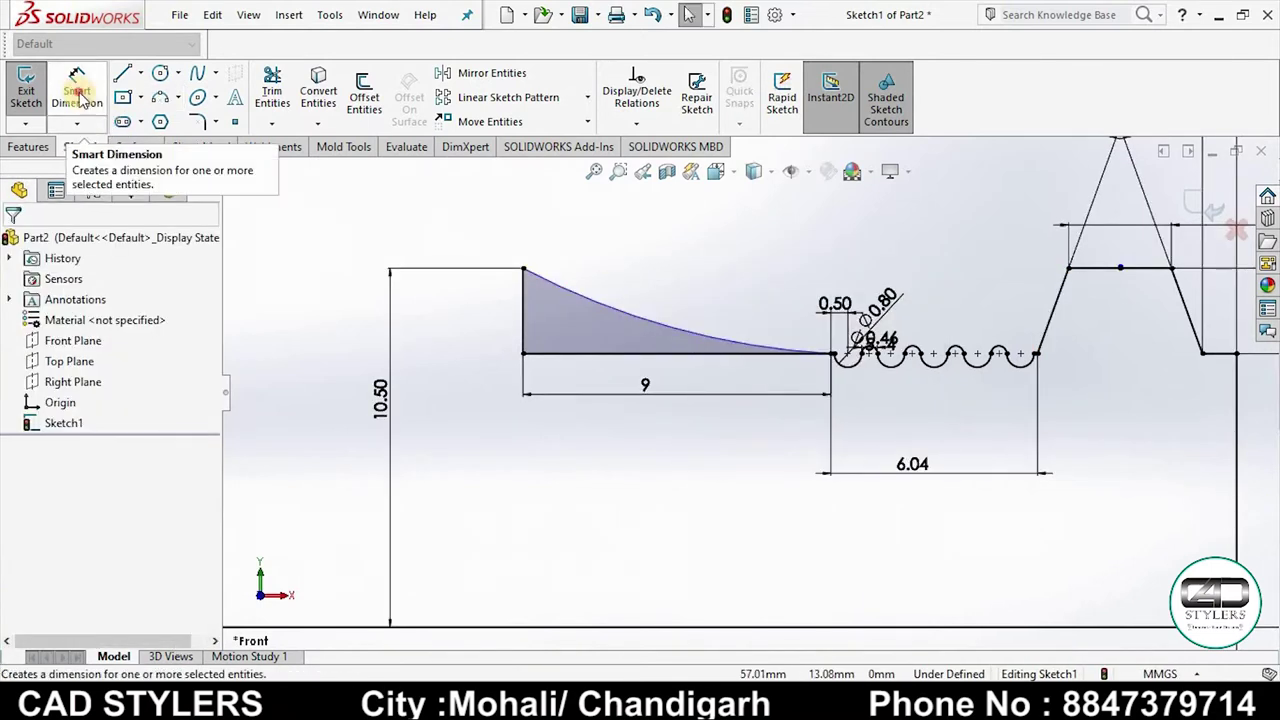
# Step: Dimension the arc's radius to R17.45, checking it against the reference drawing
pyautogui.click(77, 90)
pyautogui.click(600, 302)
pyautogui.click(645, 285)
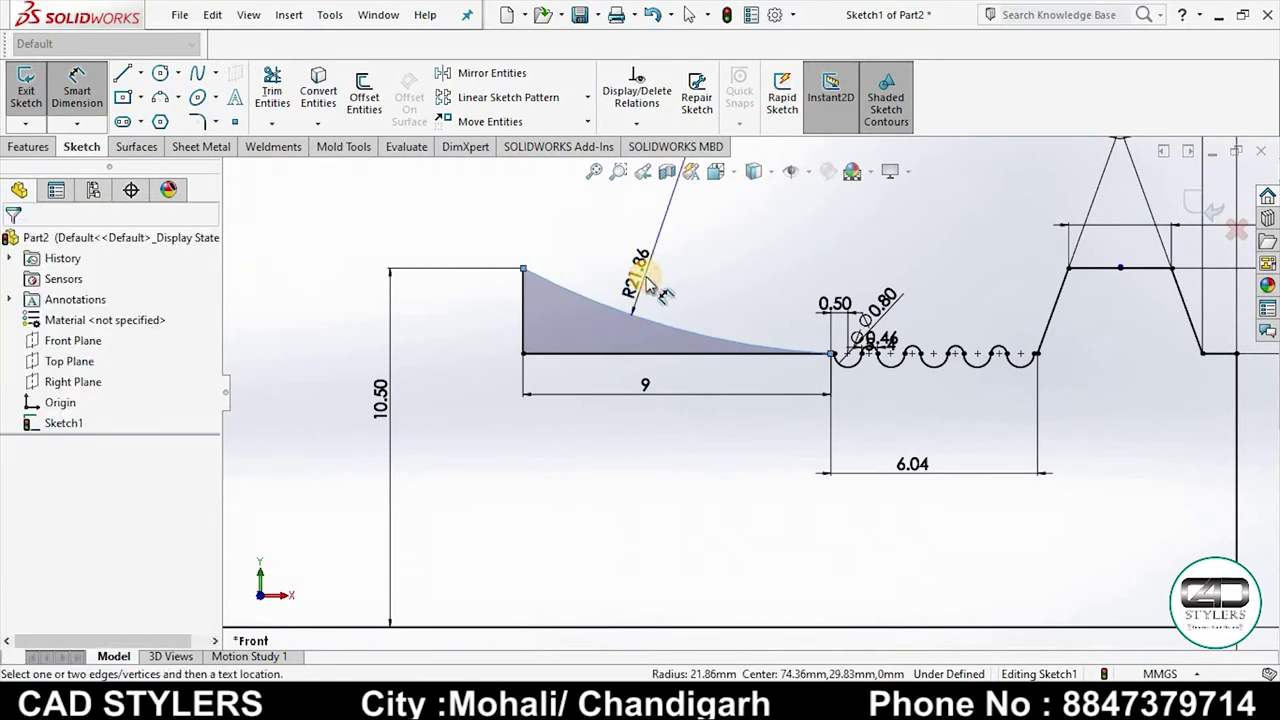
pyautogui.click(900, 705)
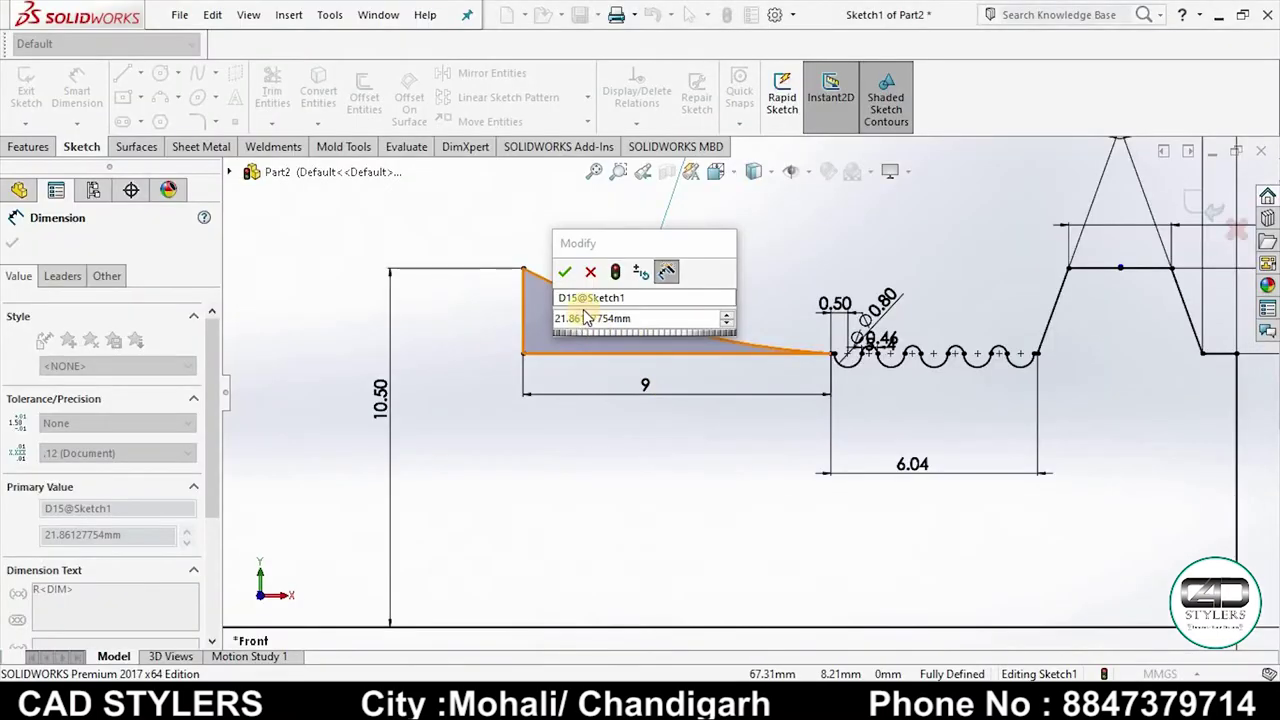
pyautogui.click(585, 318)
pyautogui.write('17')
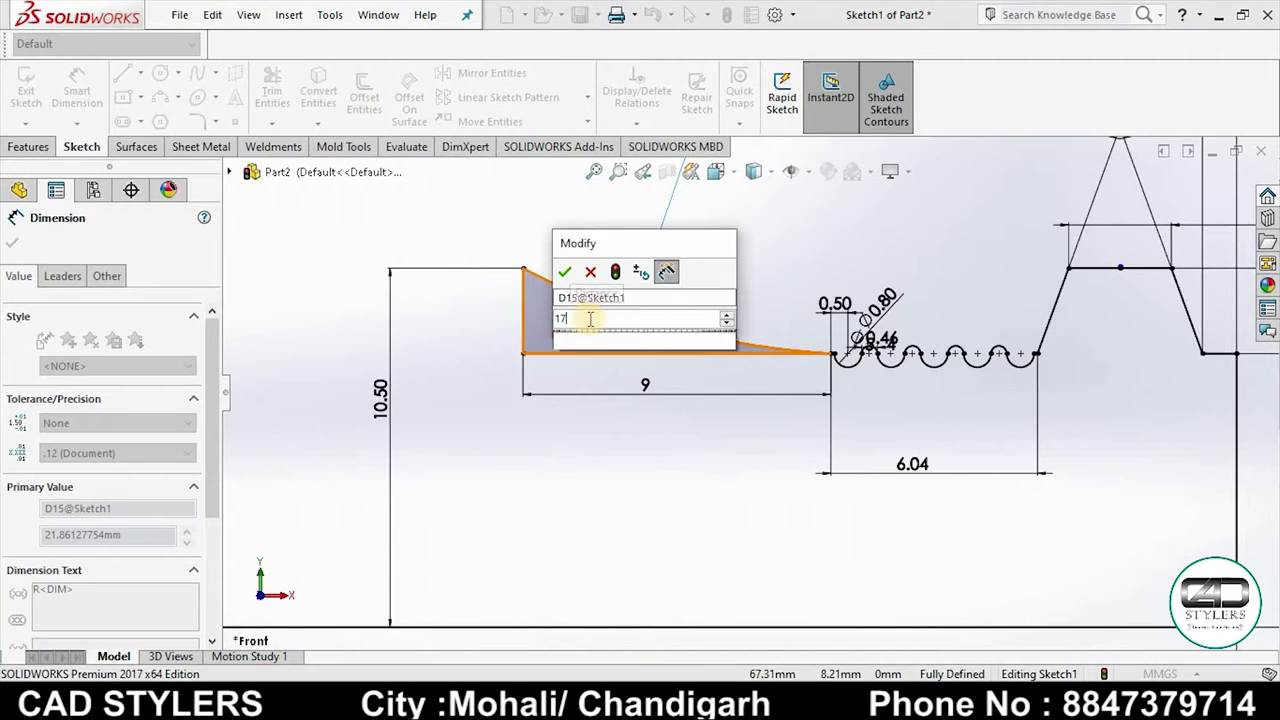
pyautogui.write('.45')
pyautogui.press('Return')
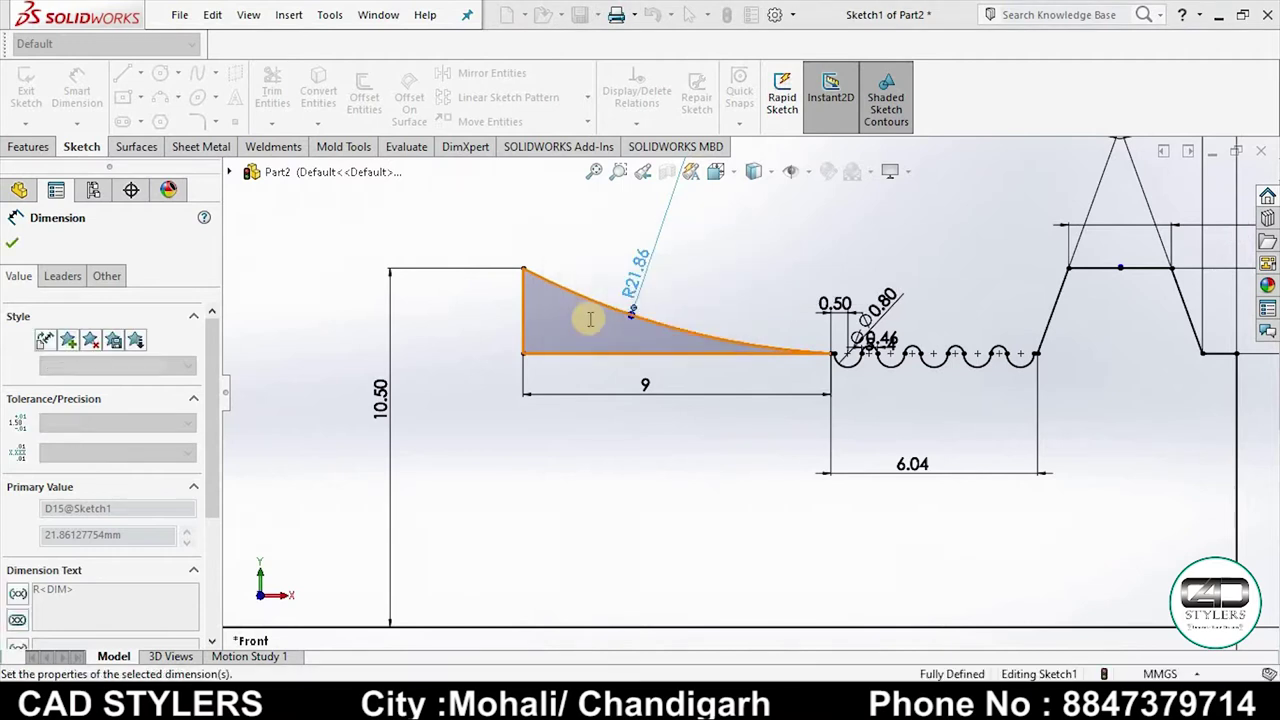
pyautogui.scroll(2, 800, 410)
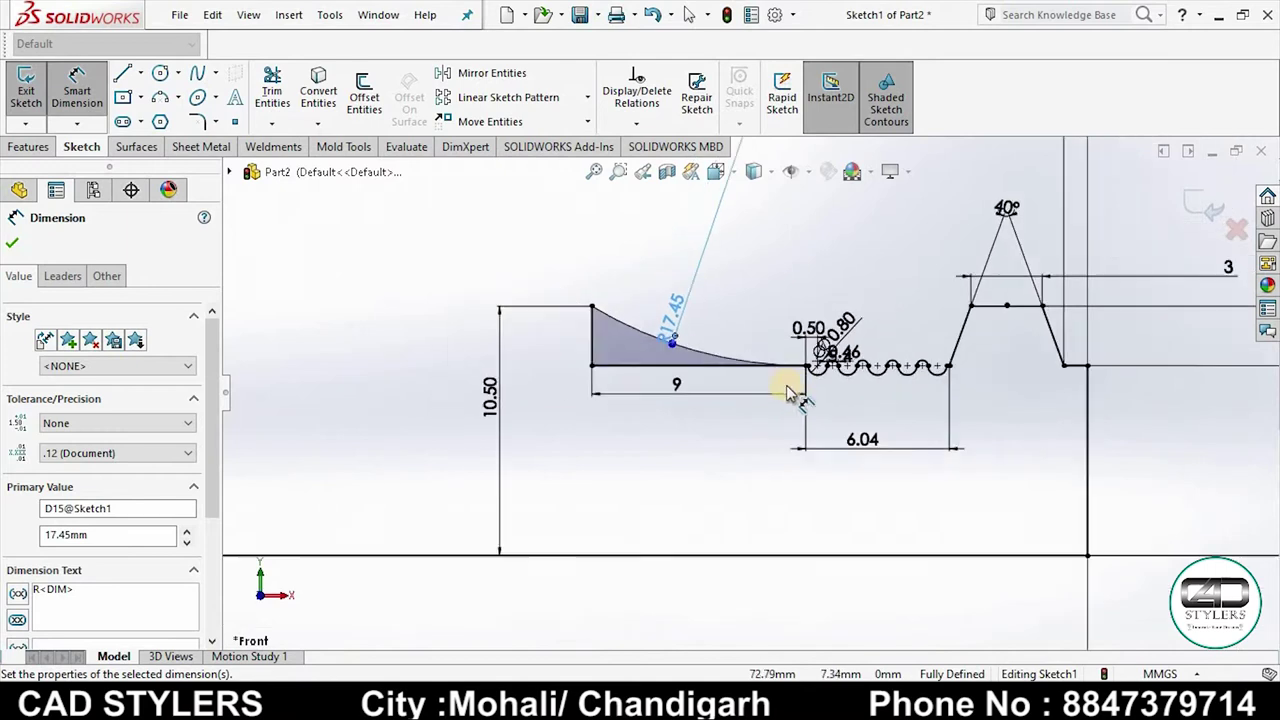
pyautogui.scroll(-2, 790, 395)
pyautogui.click(840, 615)
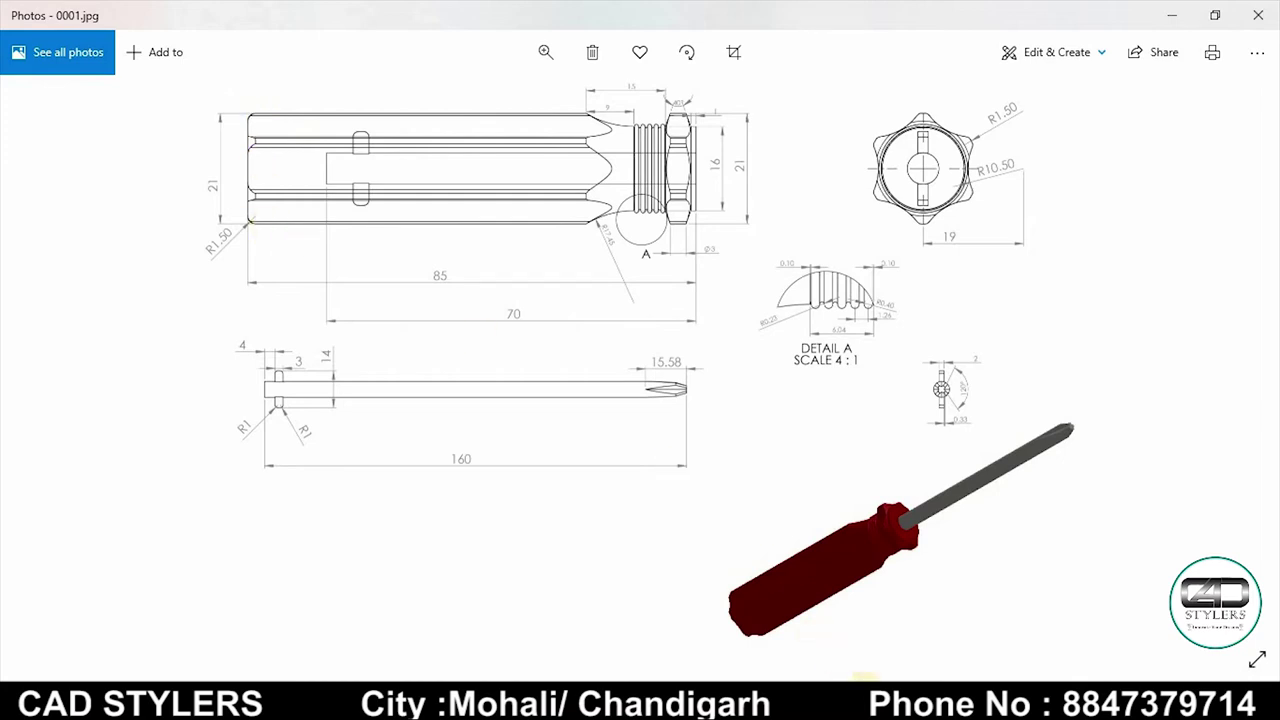
pyautogui.click(864, 700)
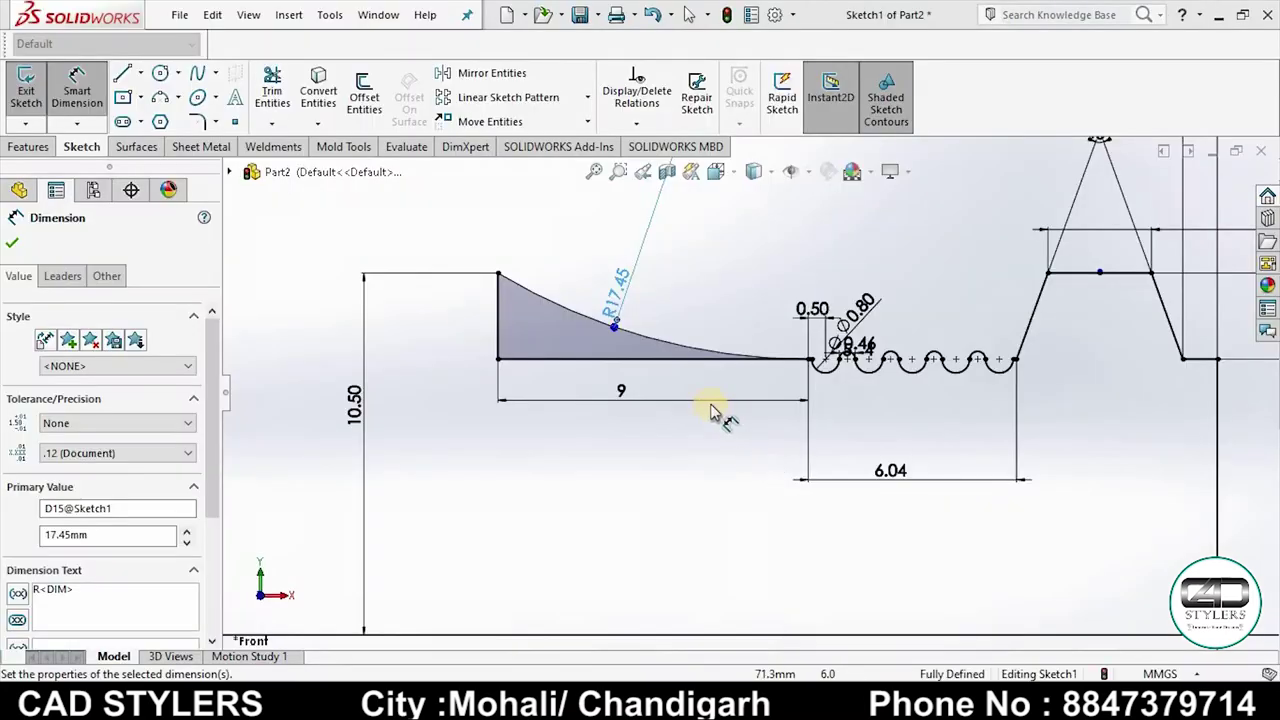
# Step: Trim the lines beneath the arc and draw the top edge left to above the origin
pyautogui.click(272, 92)
pyautogui.moveTo(626, 412); pyautogui.dragTo(482, 338)
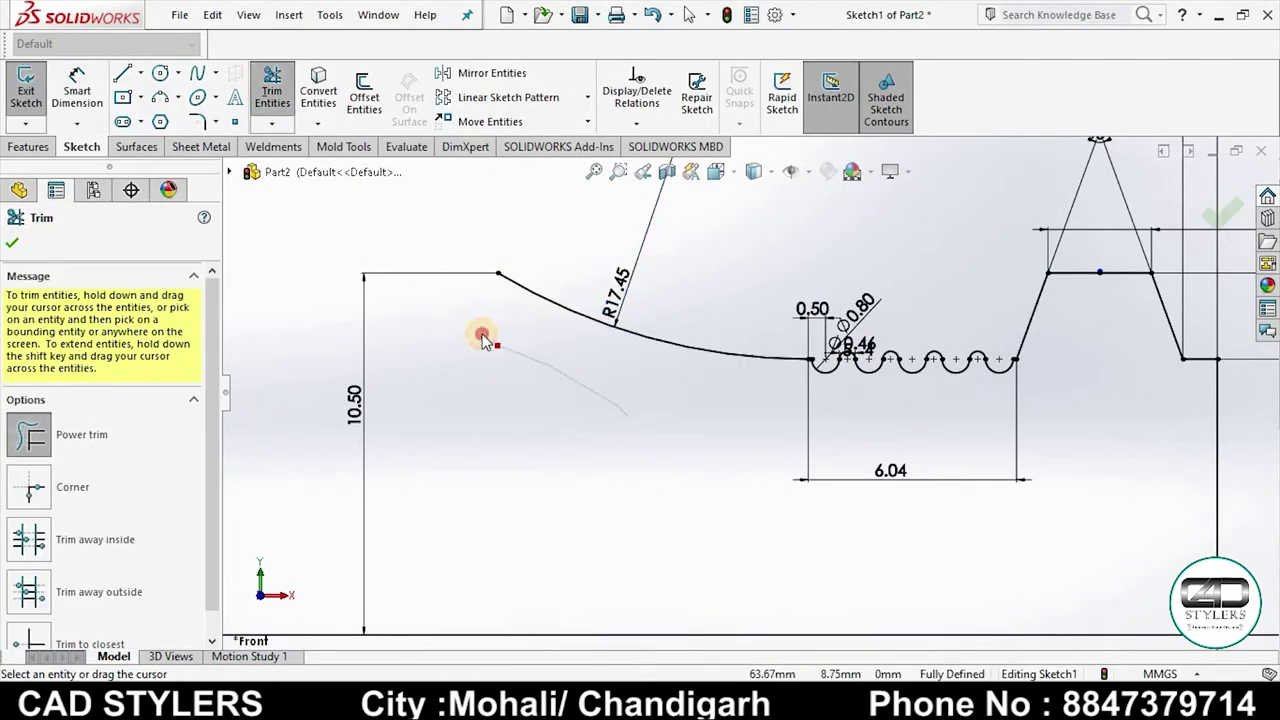
pyautogui.click(122, 73)
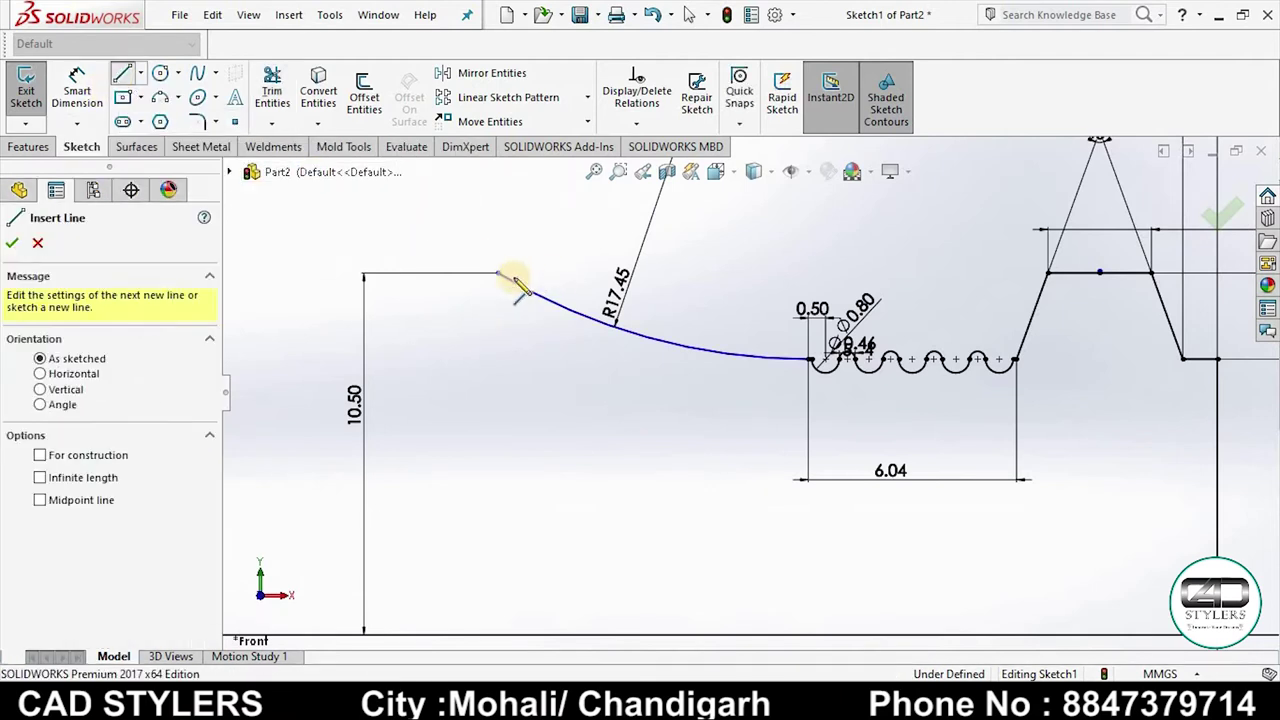
pyautogui.click(500, 274)
pyautogui.scroll(3, 553, 350)
pyautogui.scroll(2, 440, 352)
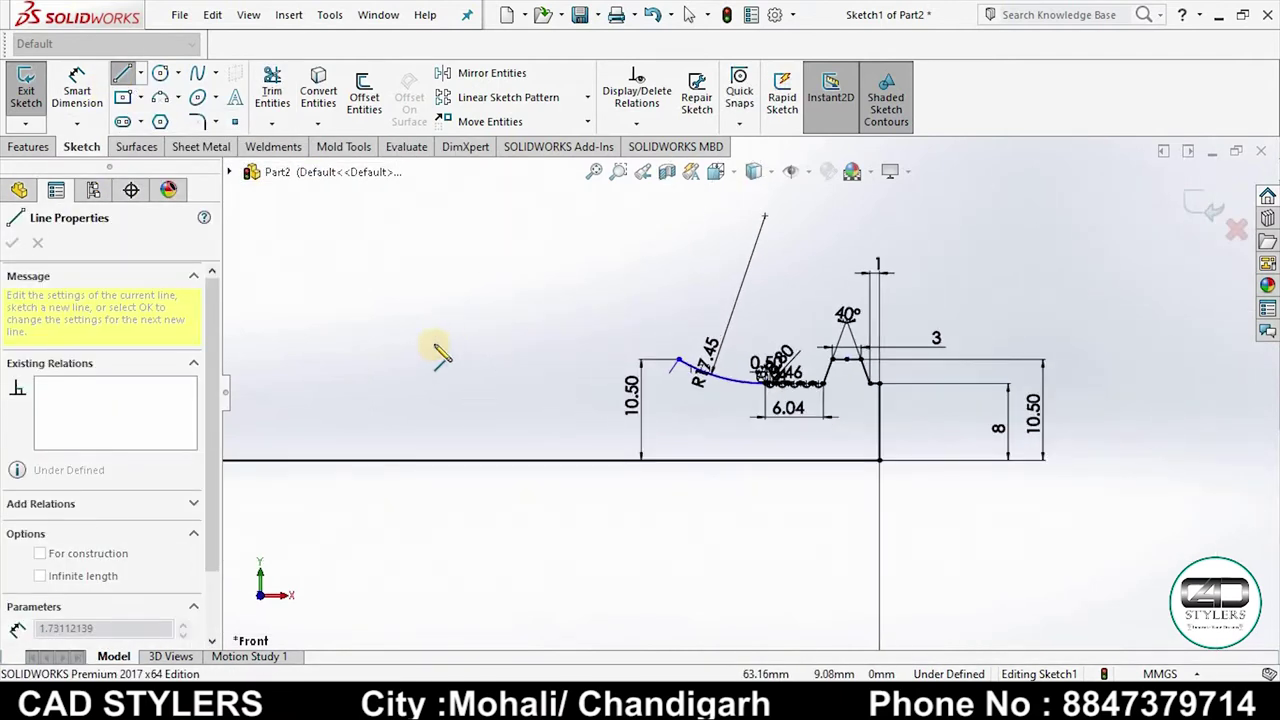
pyautogui.scroll(2, 440, 352)
pyautogui.scroll(1, 420, 355)
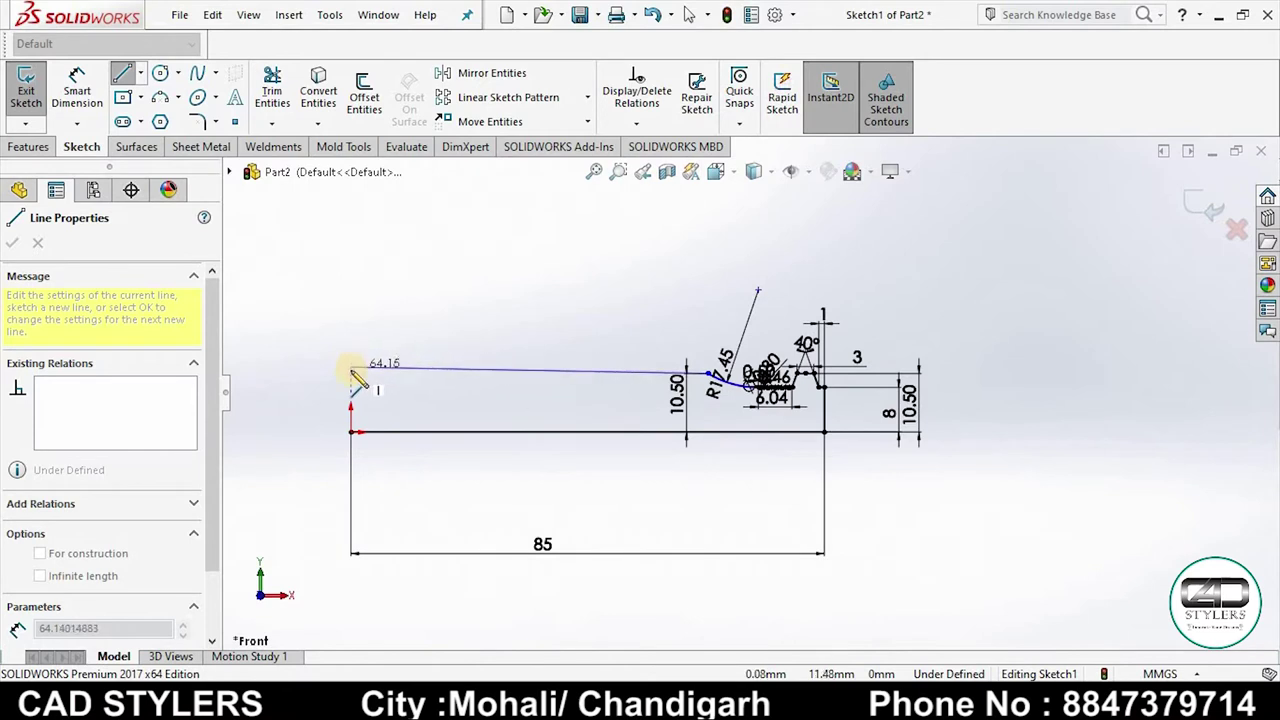
pyautogui.click(352, 373)
pyautogui.click(450, 373)
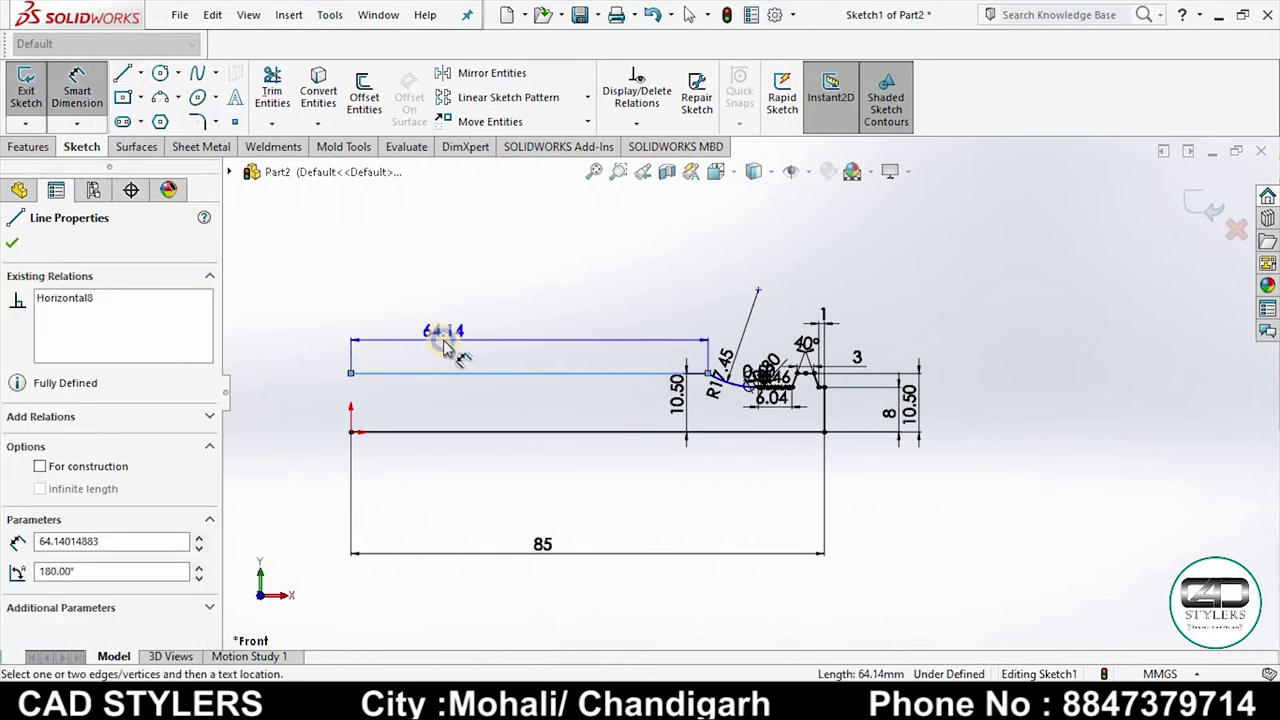
pyautogui.press('Escape')
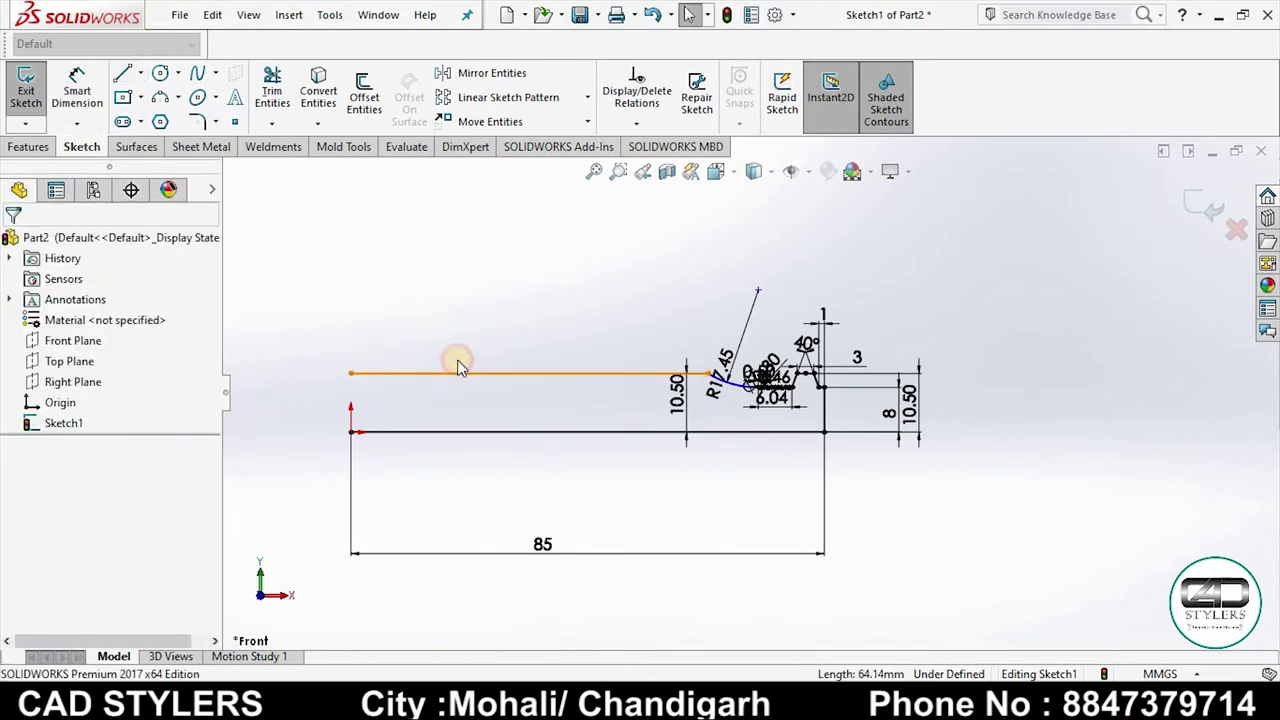
pyautogui.click(458, 372)
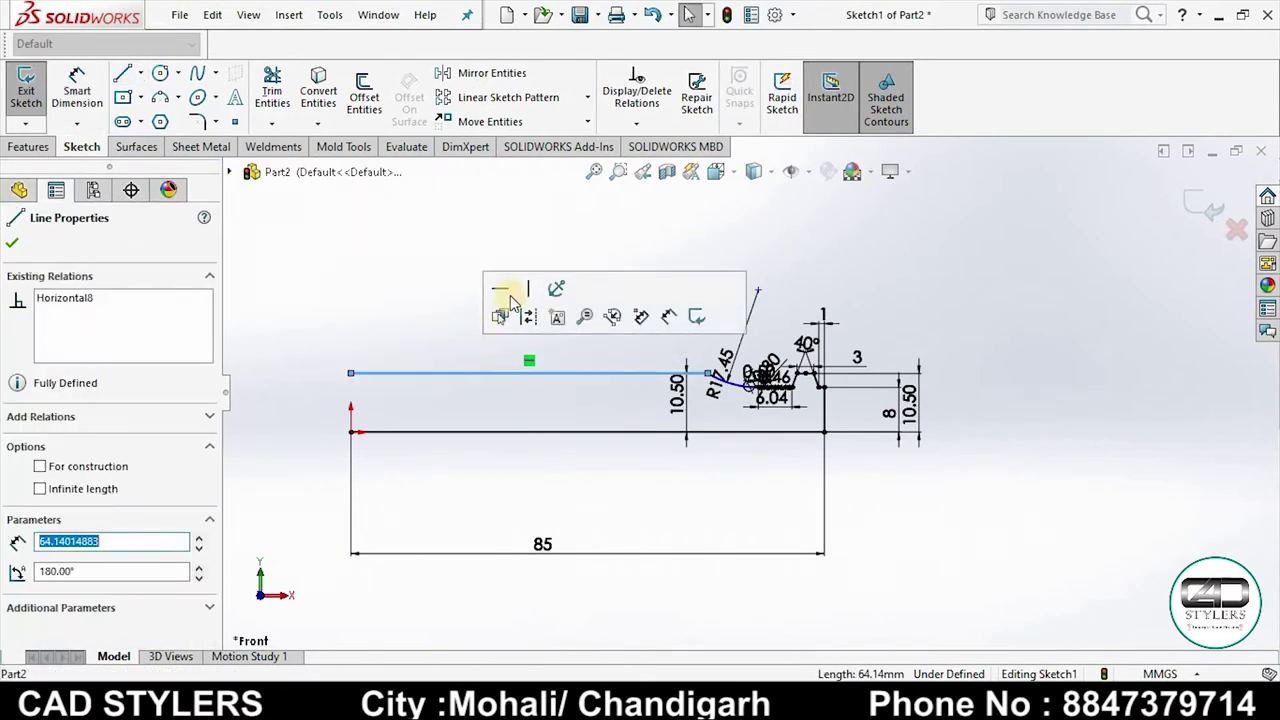
# Step: Draw the vertical left edge down to the origin and fit the sketch in view
pyautogui.click(122, 73)
pyautogui.moveTo(352, 374); pyautogui.dragTo(351, 431)
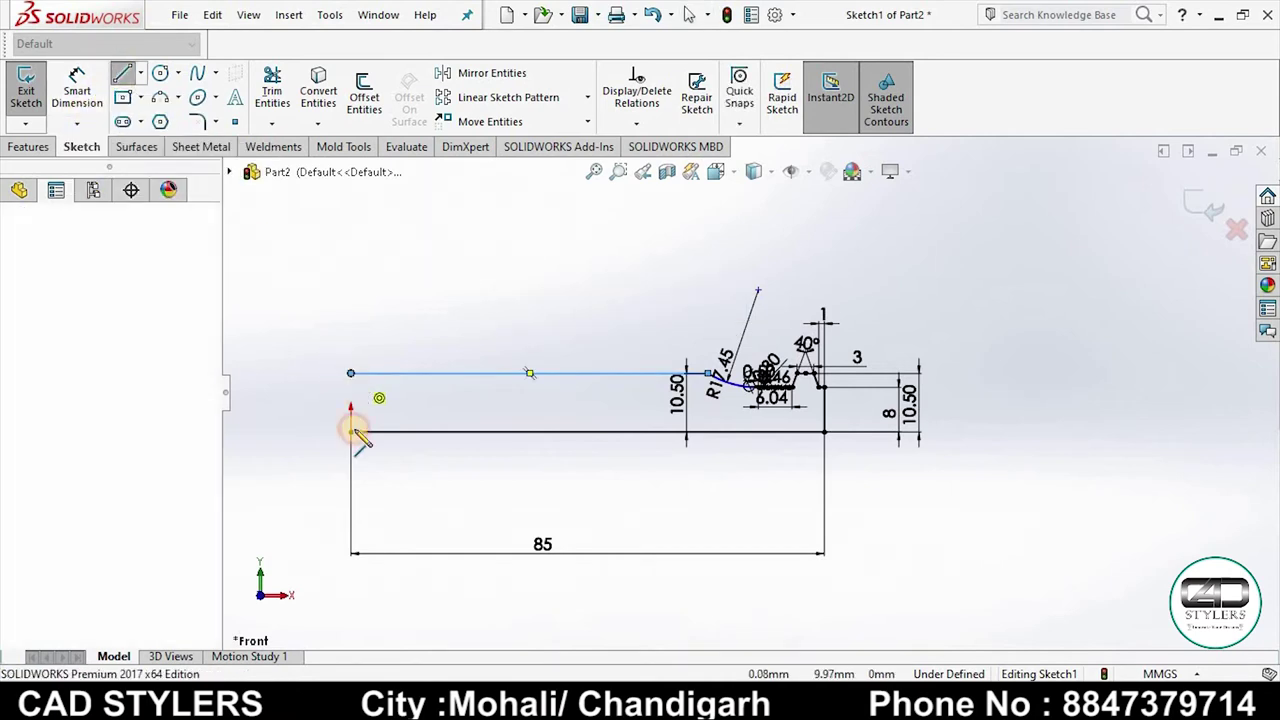
pyautogui.rightClick(404, 434)
pyautogui.click(403, 452)
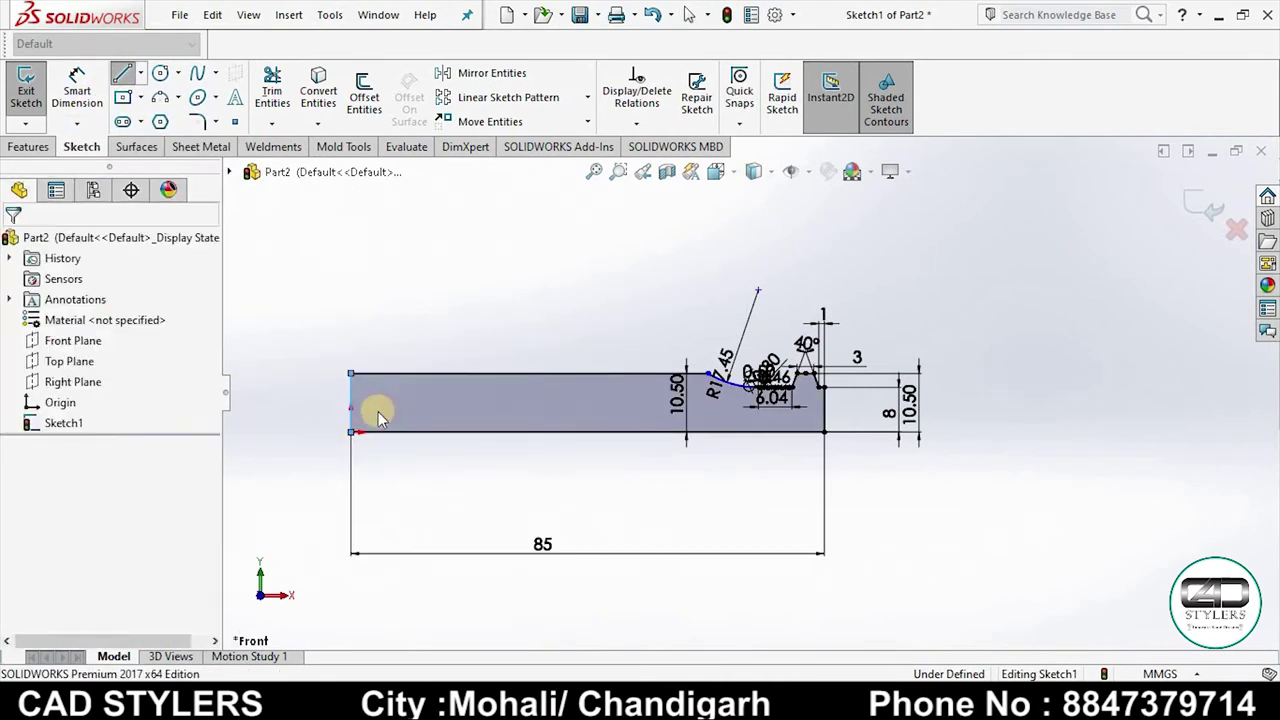
pyautogui.scroll(-3, 378, 411)
pyautogui.press('f')
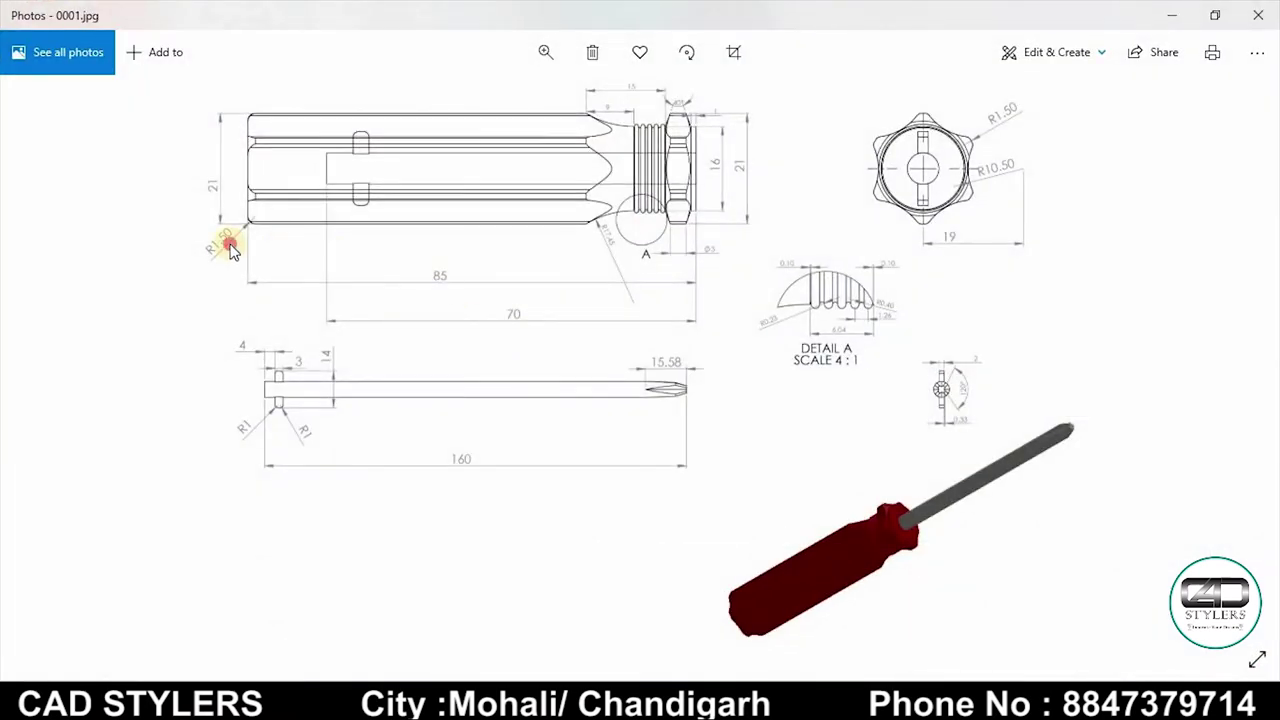
# Step: Bring the handle's R1.50 corner into view on the reference drawing
pyautogui.scroll(3, 226, 246)
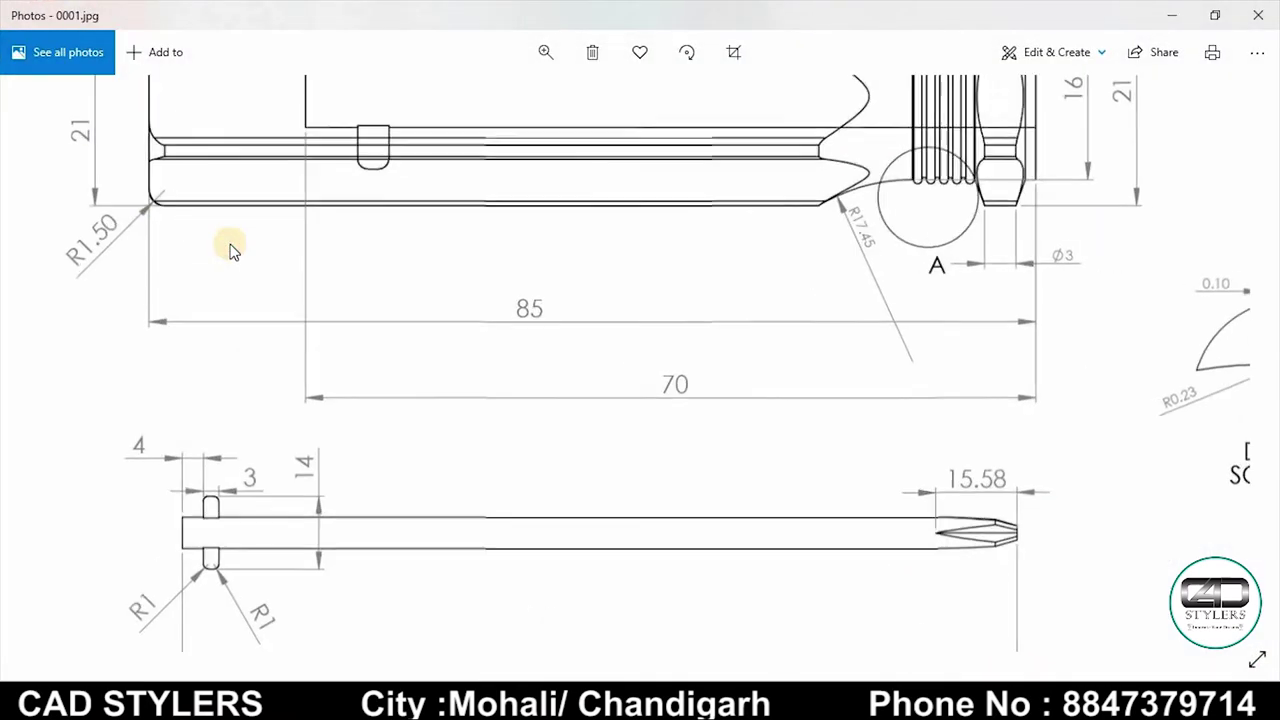
pyautogui.moveTo(229, 249)
pyautogui.mouseDown()
pyautogui.moveTo(337, 393)
pyautogui.moveTo(80, 386)
pyautogui.mouseUp()
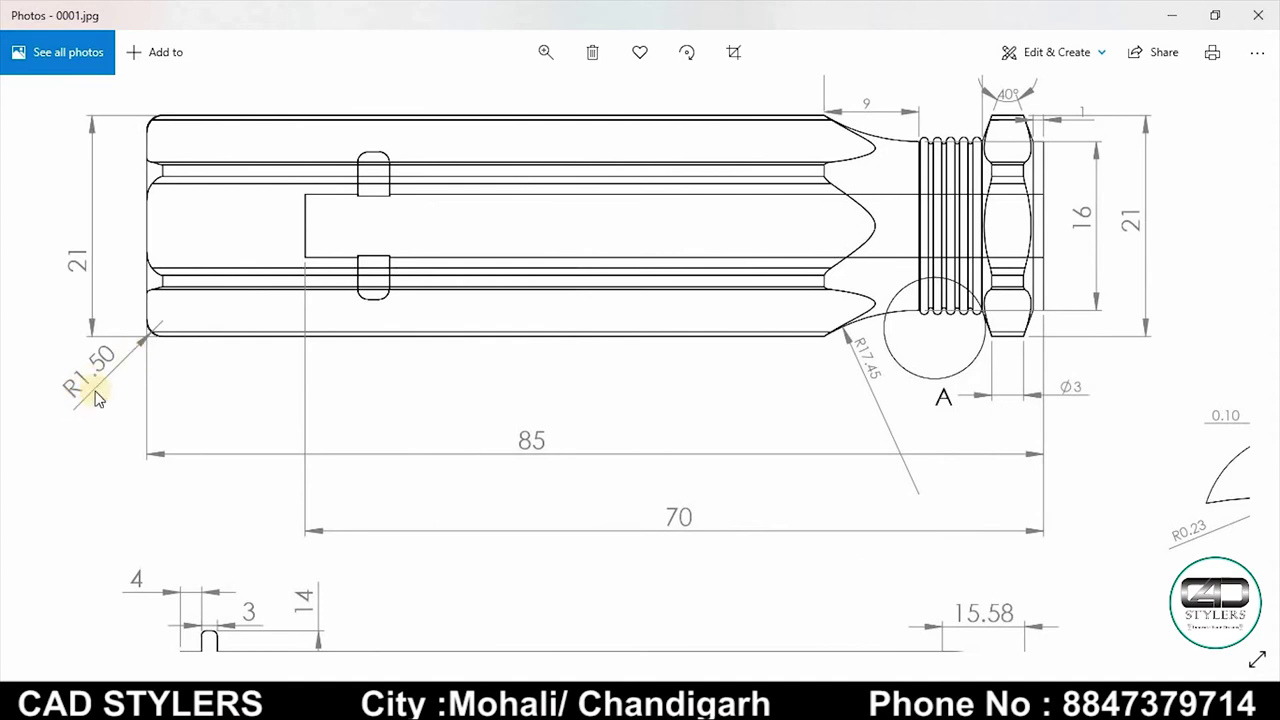
pyautogui.hotkey('alt', 'Tab')
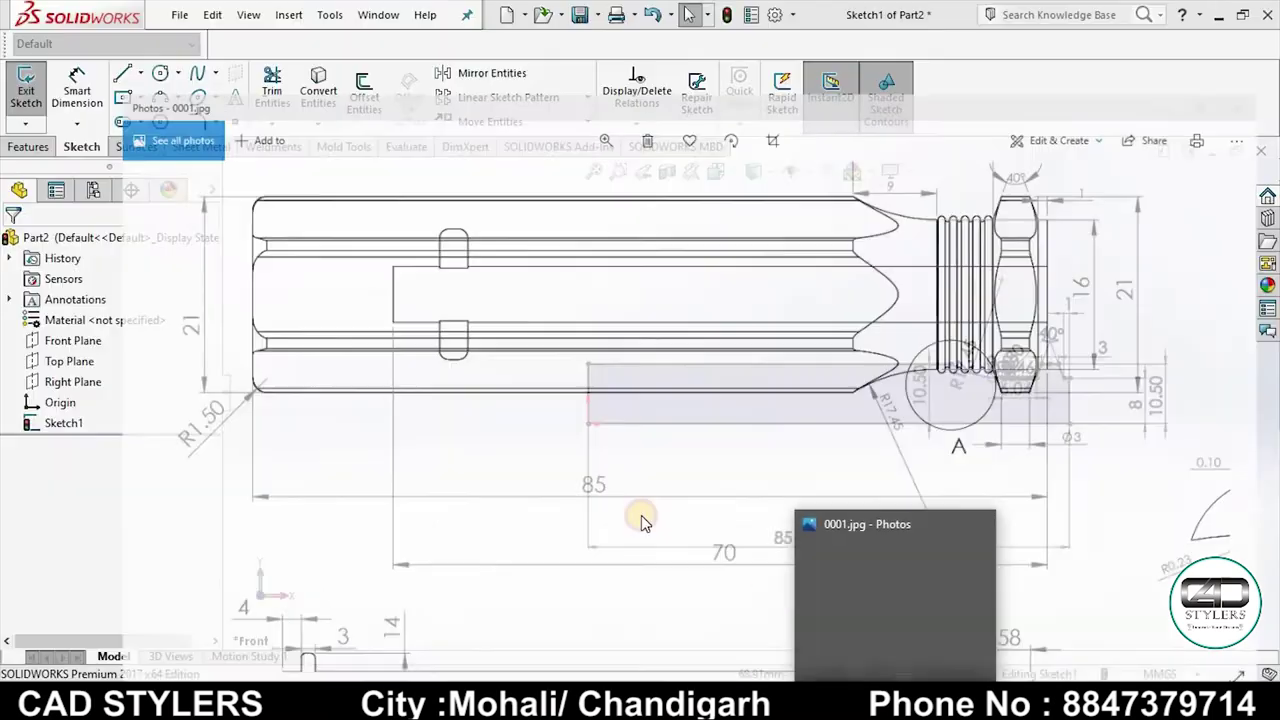
# Step: Apply a 1.50 mm sketch fillet to the profile's top-left corner
pyautogui.click(196, 121)
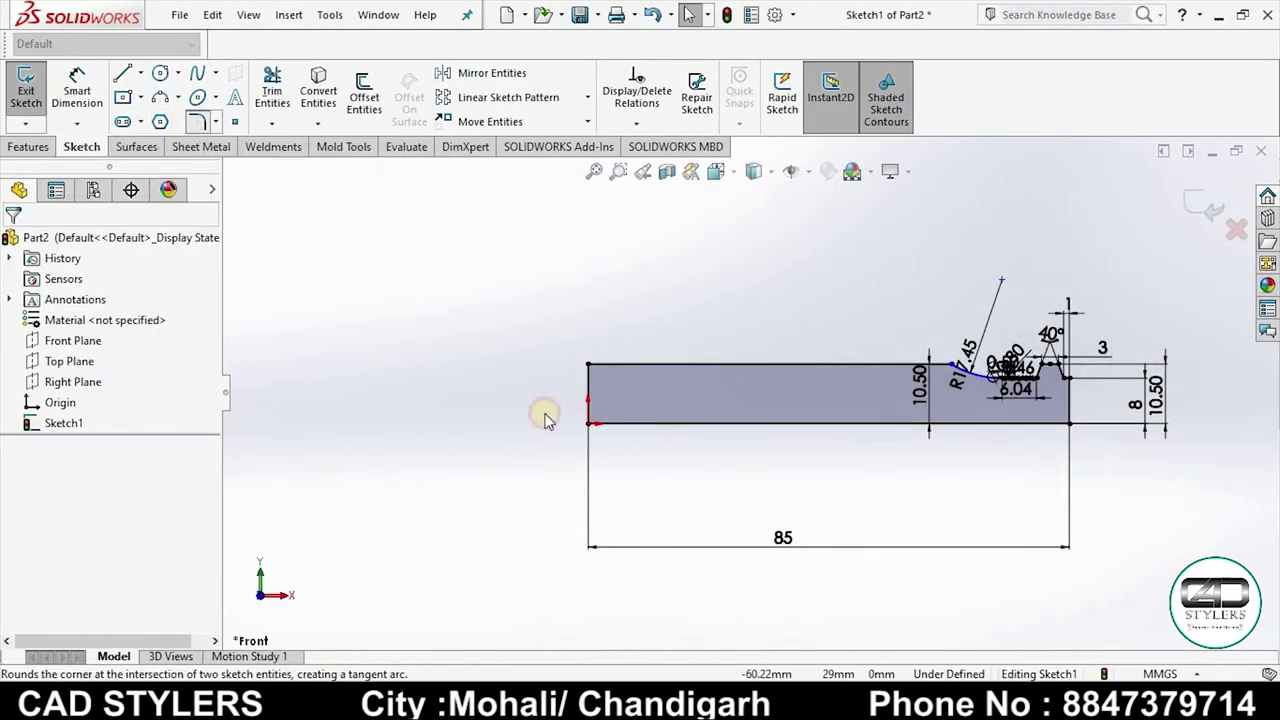
pyautogui.click(547, 370)
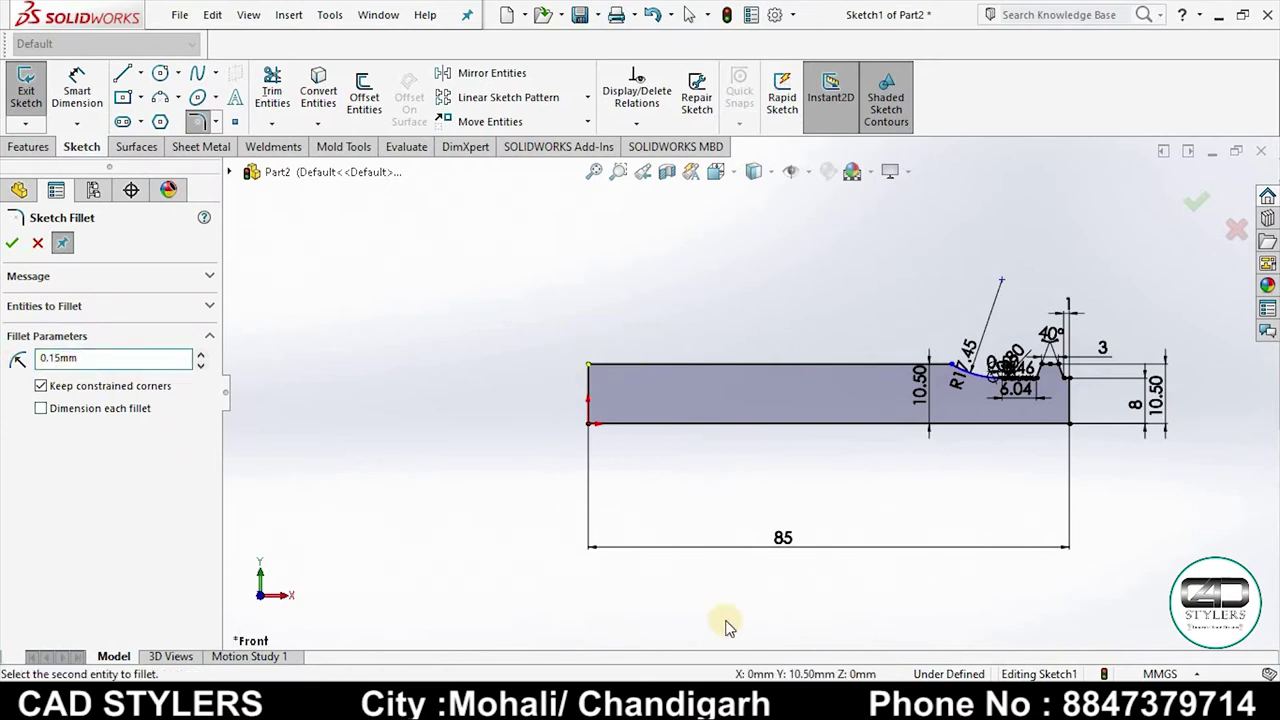
pyautogui.hotkey('alt', 'Tab')
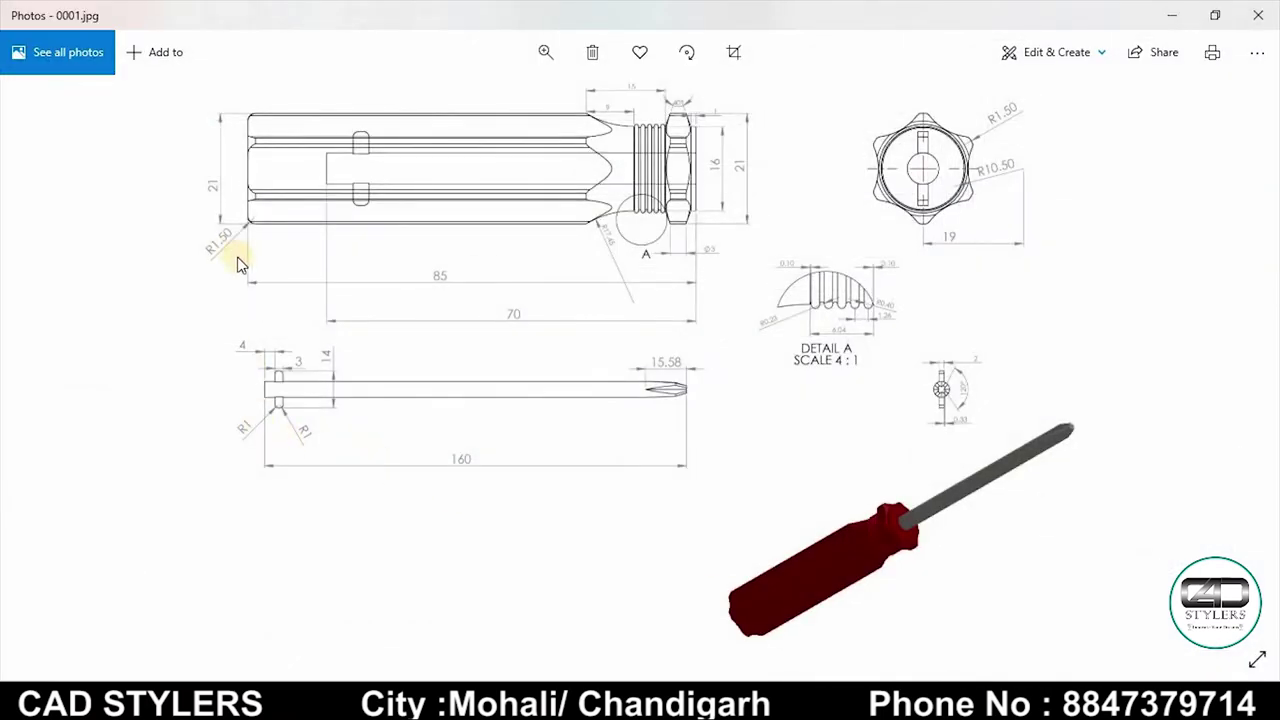
pyautogui.hotkey('alt', 'Tab')
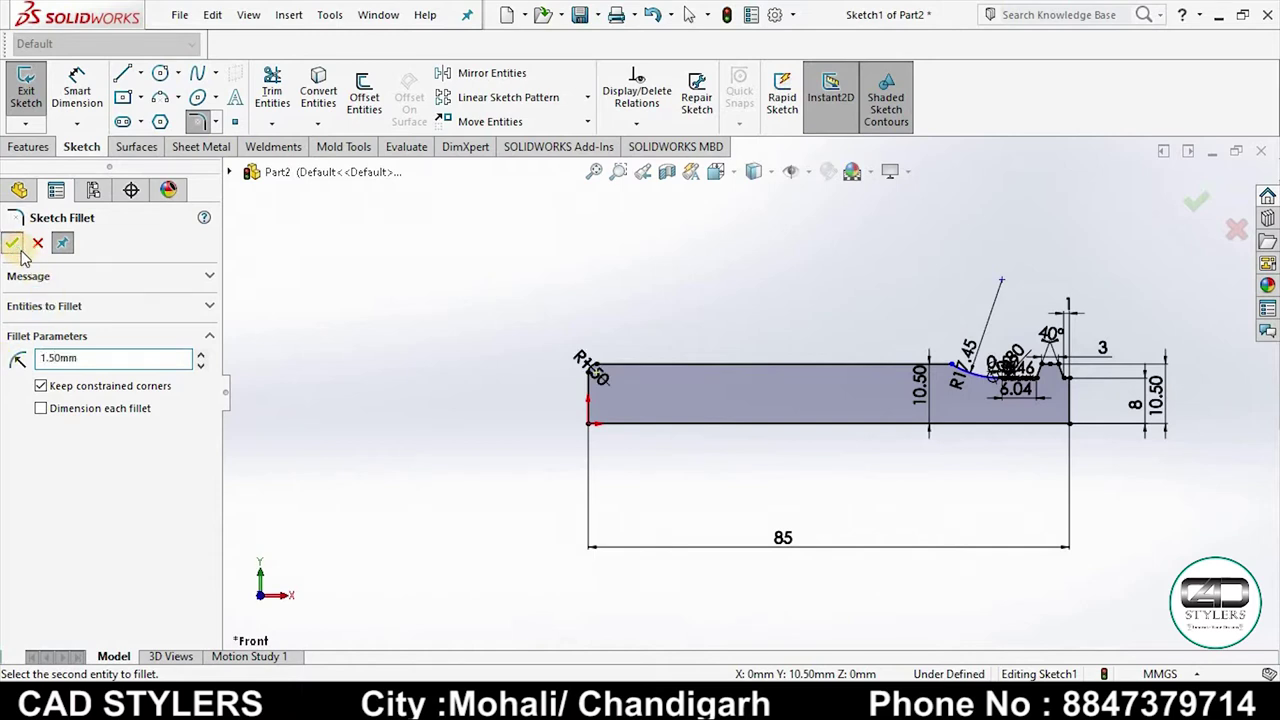
pyautogui.hotkey('alt', 'Tab')
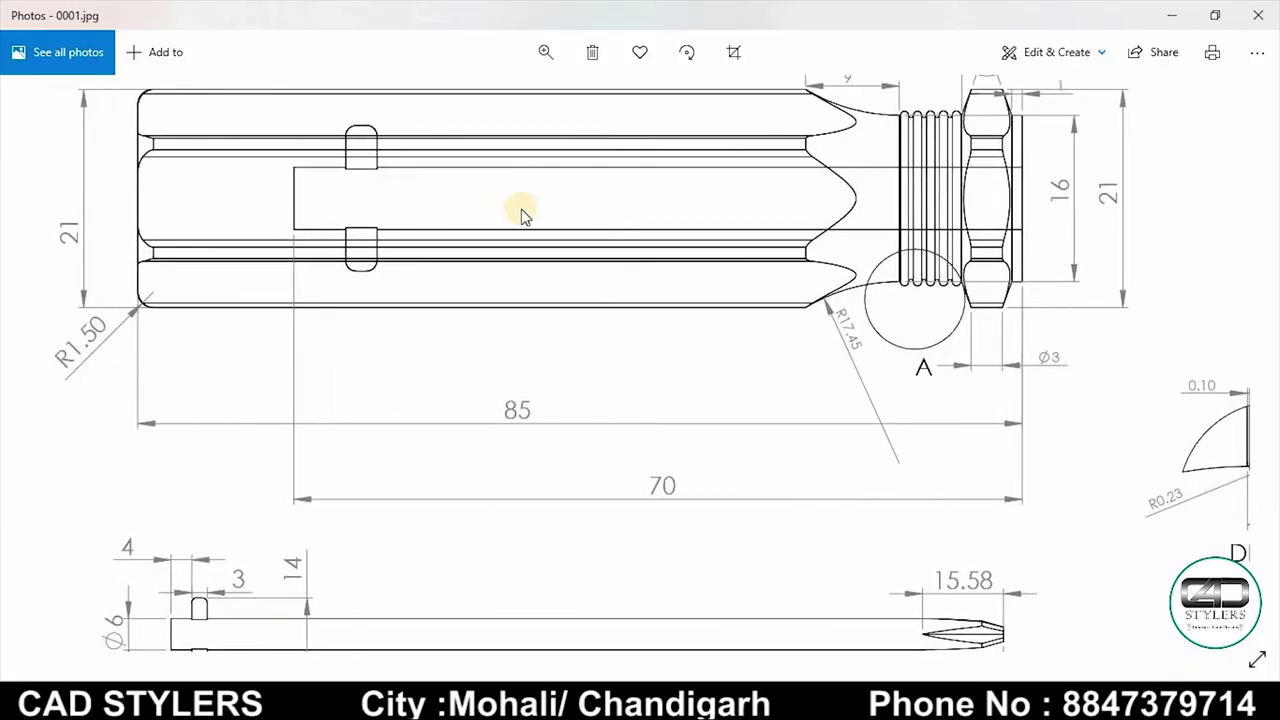
# Step: Scroll up and down the screwdriver drawing to review the handle and pin dimensions
pyautogui.scroll(-1, 480, 415)
pyautogui.scroll(-2, 530, 430)
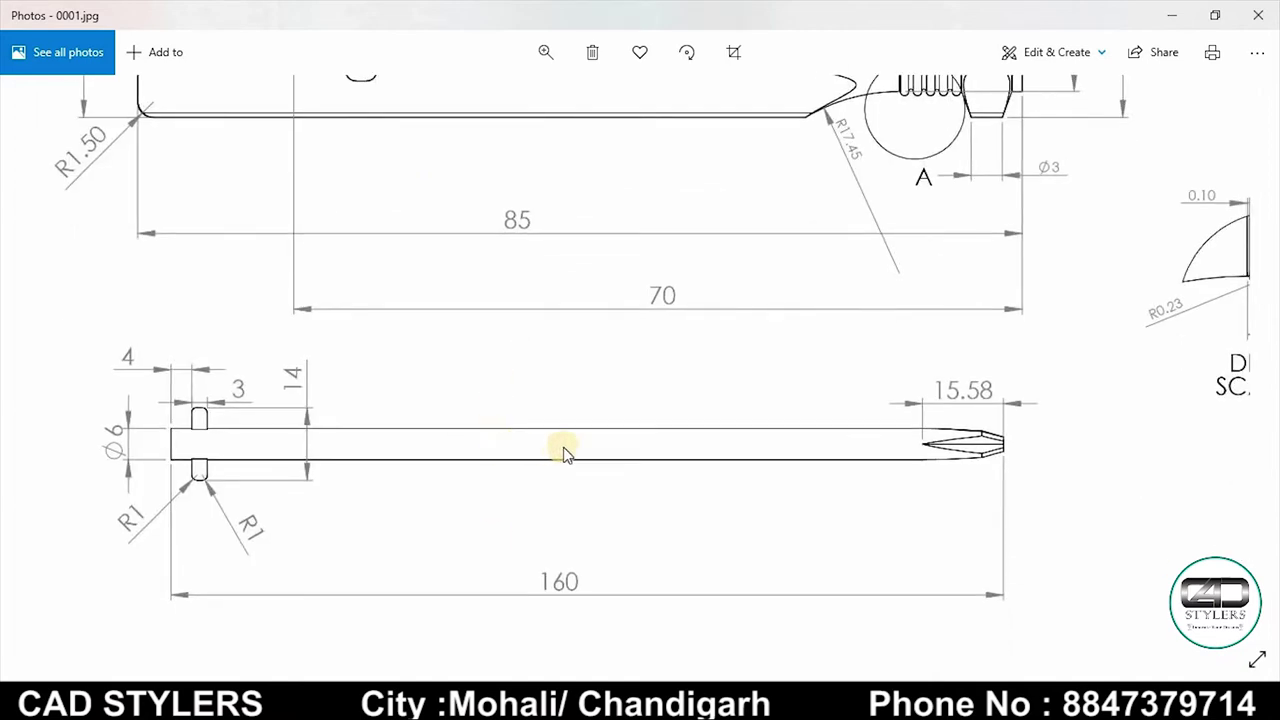
pyautogui.scroll(2, 485, 235)
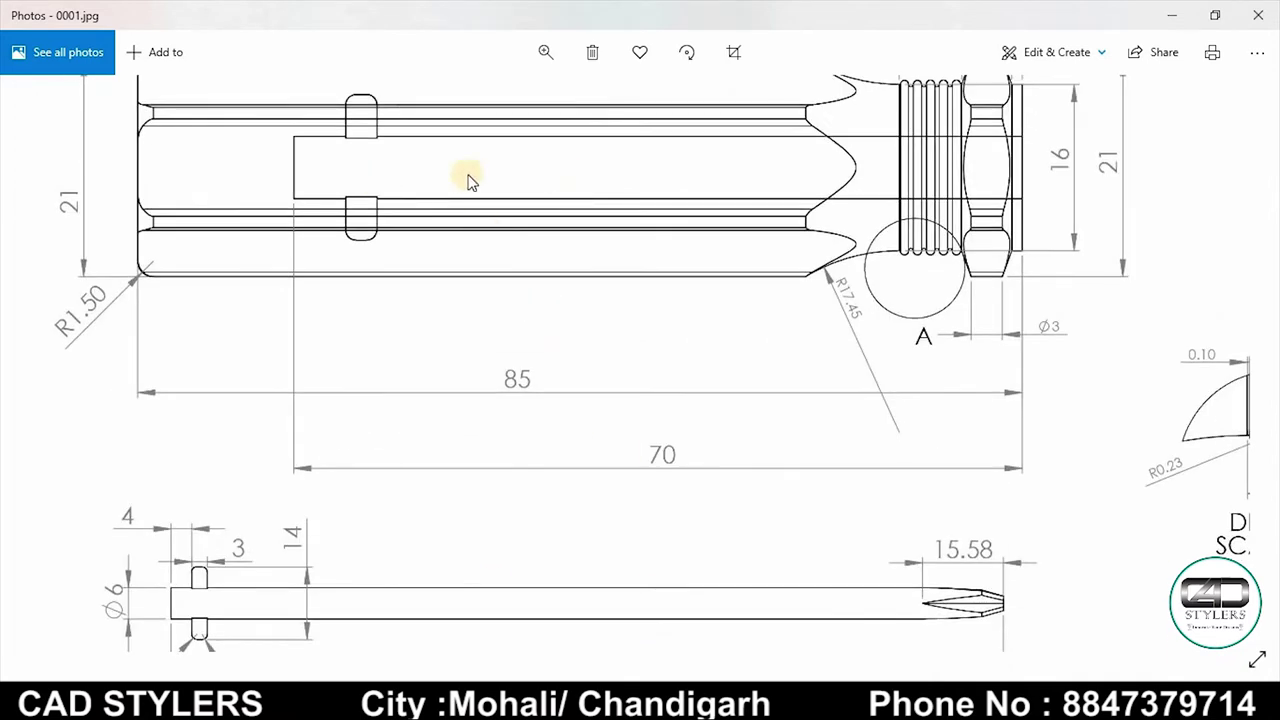
pyautogui.scroll(1, 462, 235)
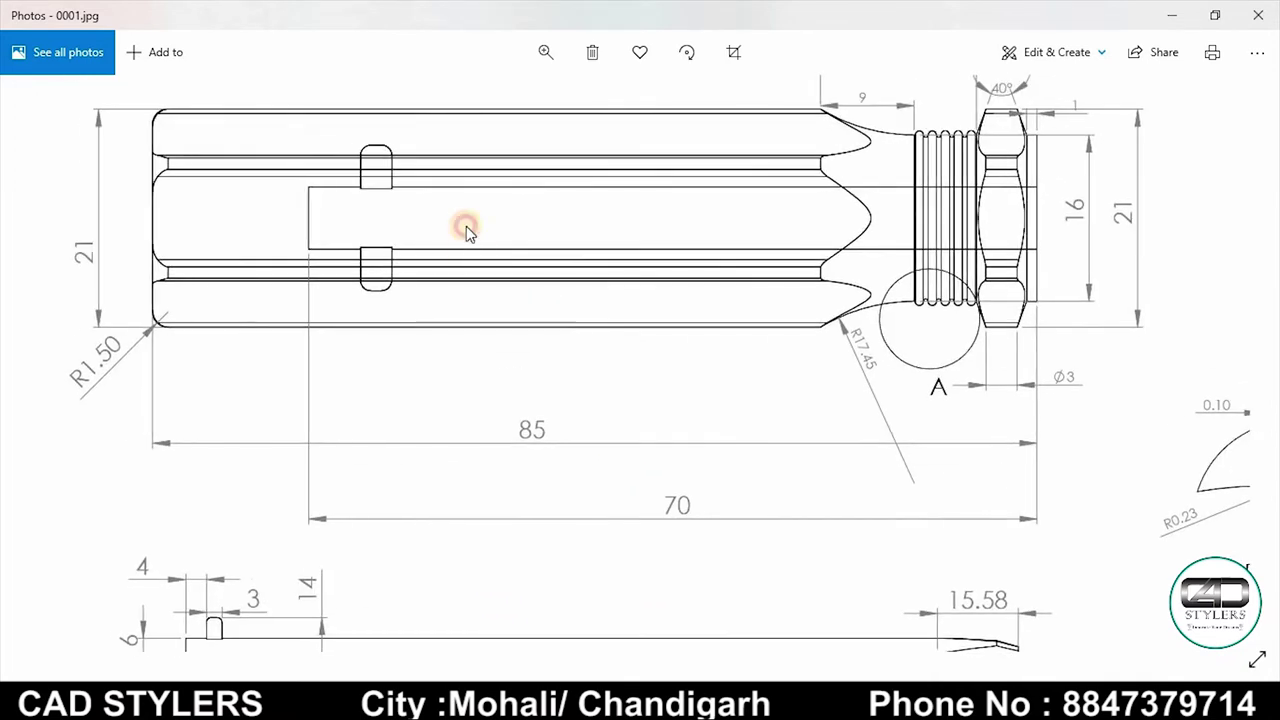
pyautogui.scroll(-2, 380, 430)
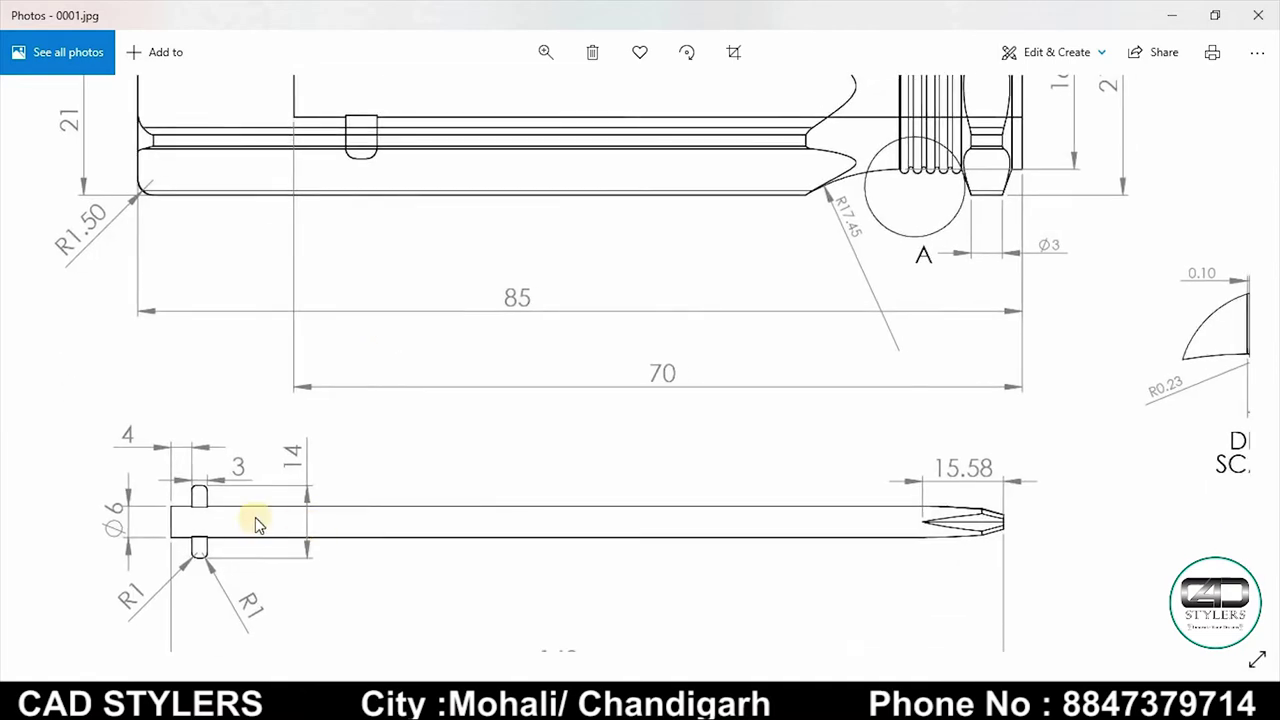
pyautogui.scroll(-1, 462, 585)
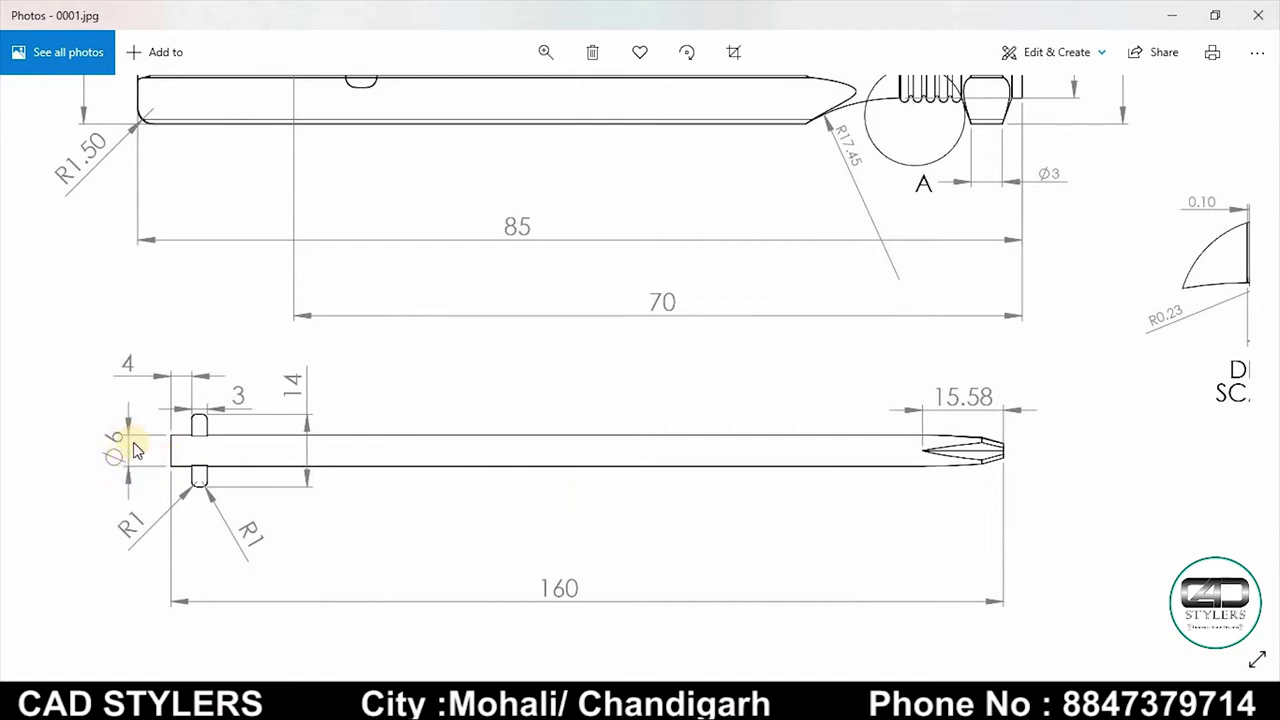
pyautogui.scroll(2, 812, 645)
pyautogui.scroll(1, 329, 266)
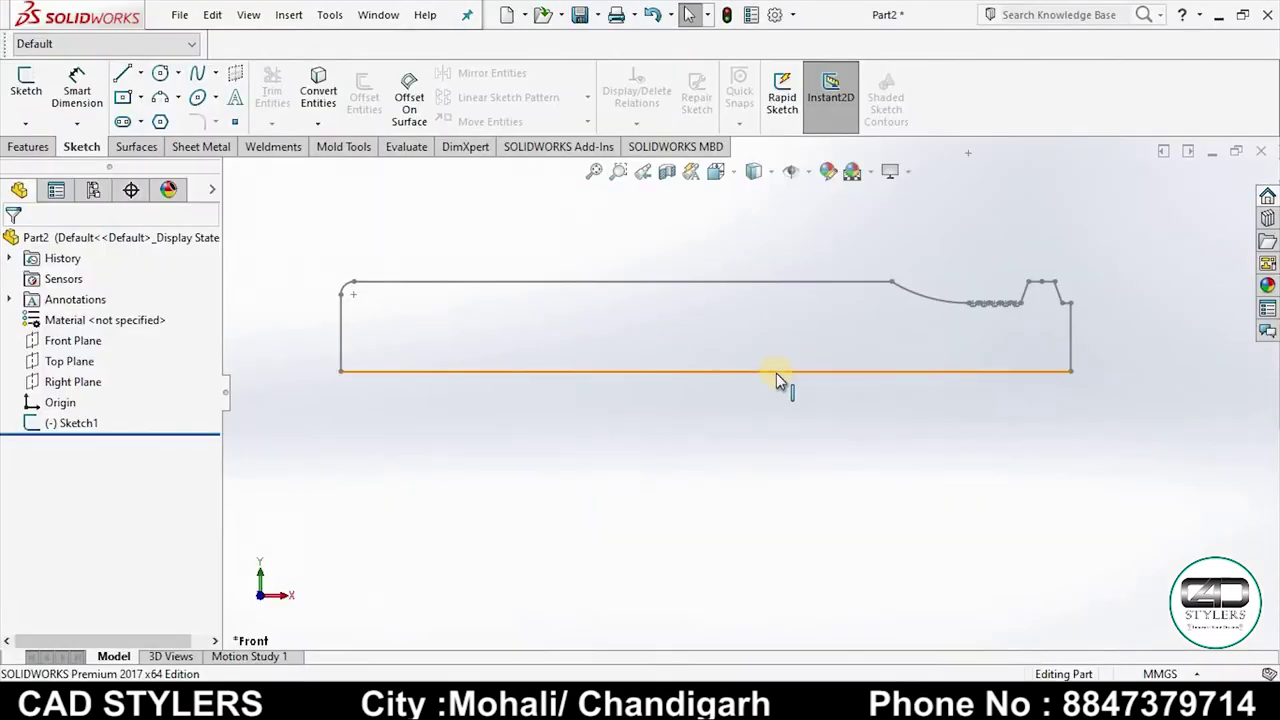
# Step: Reopen Sketch1 and draw a horizontal line in from the handle's right edge
pyautogui.rightClick(777, 371)
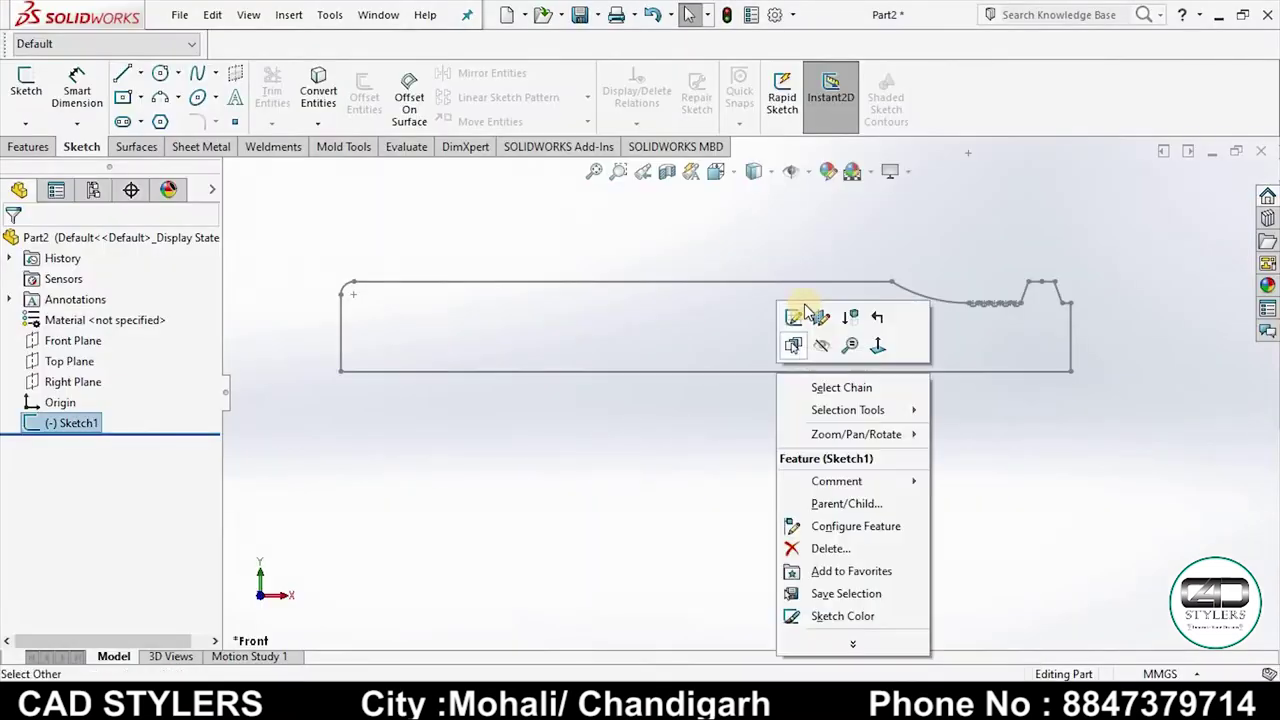
pyautogui.click(790, 316)
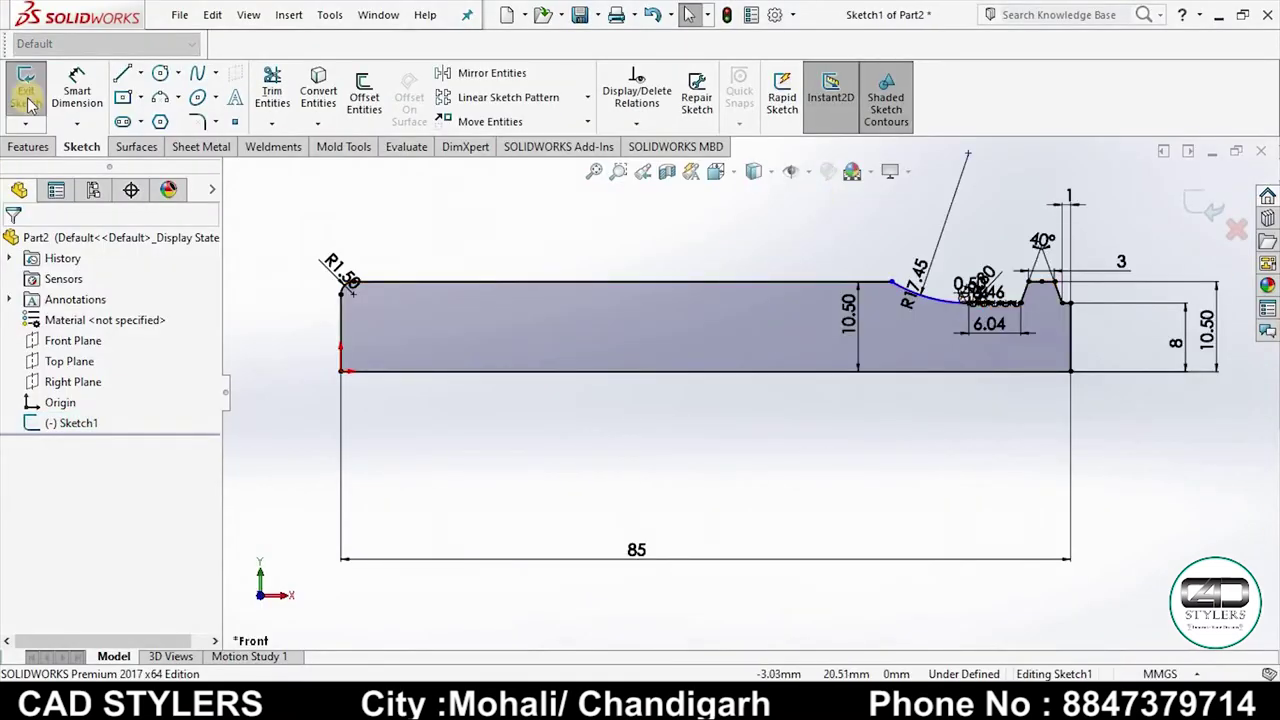
pyautogui.click(121, 78)
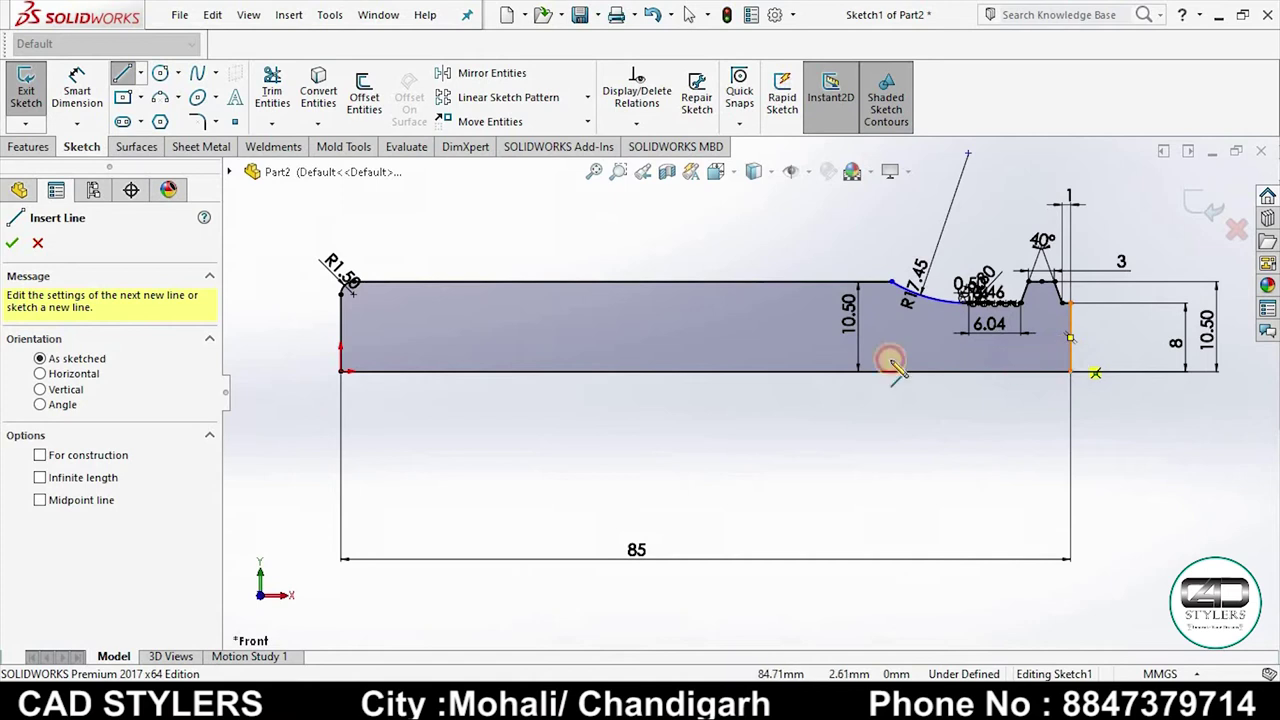
pyautogui.click(1070, 349)
pyautogui.click(590, 349)
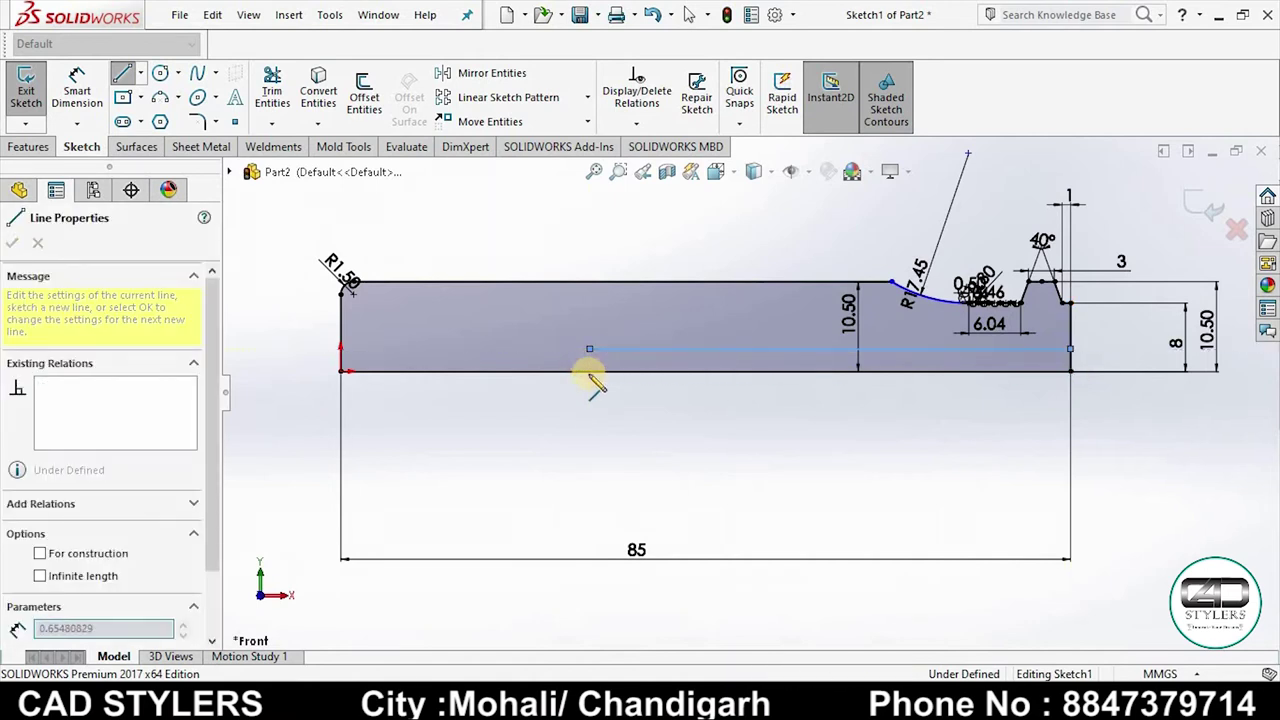
pyautogui.rightClick(590, 370)
pyautogui.click(643, 392)
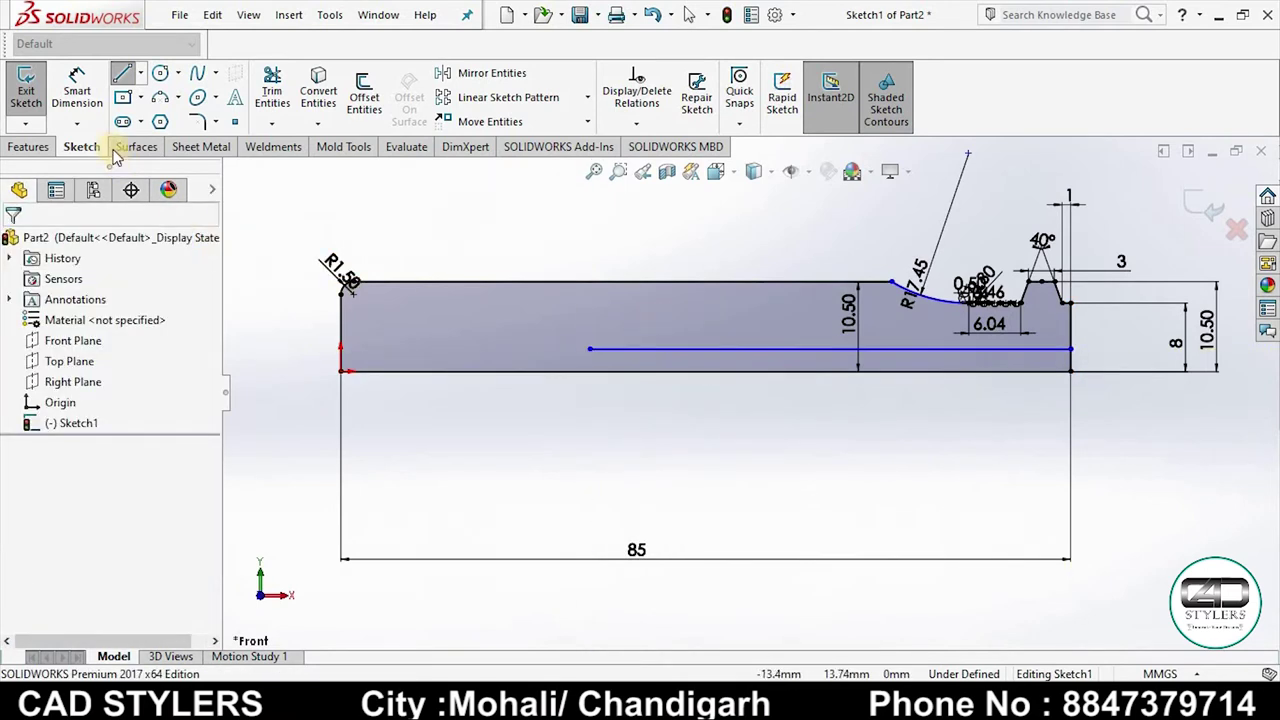
# Step: Dimension the new line to 70 mm long and 3 mm above the bottom edge
pyautogui.click(77, 90)
pyautogui.click(706, 355)
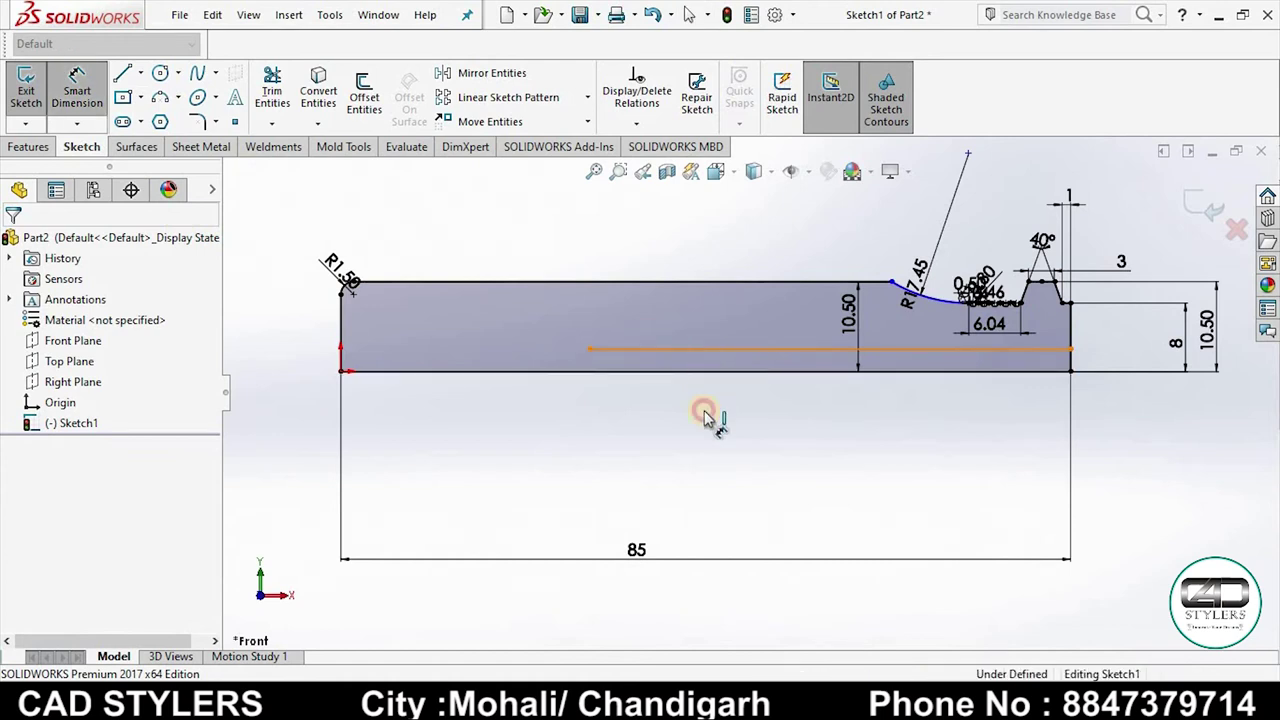
pyautogui.click(700, 434)
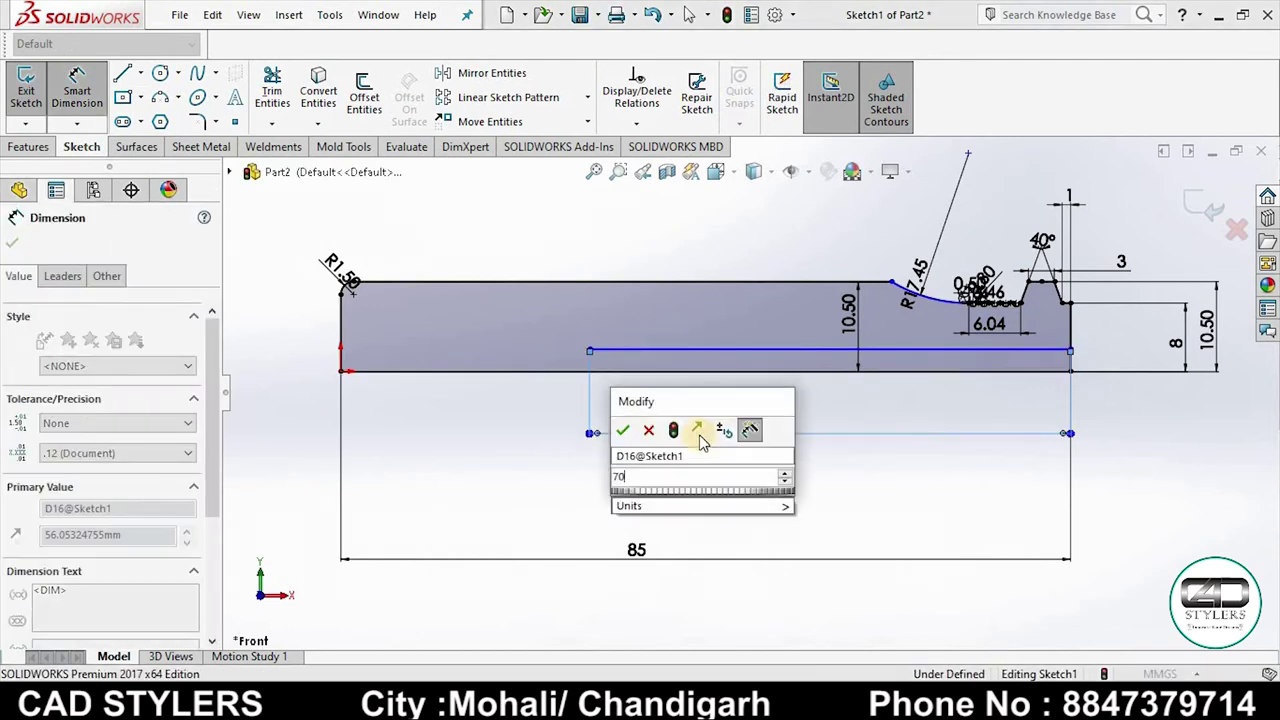
pyautogui.write('70')
pyautogui.press('Return')
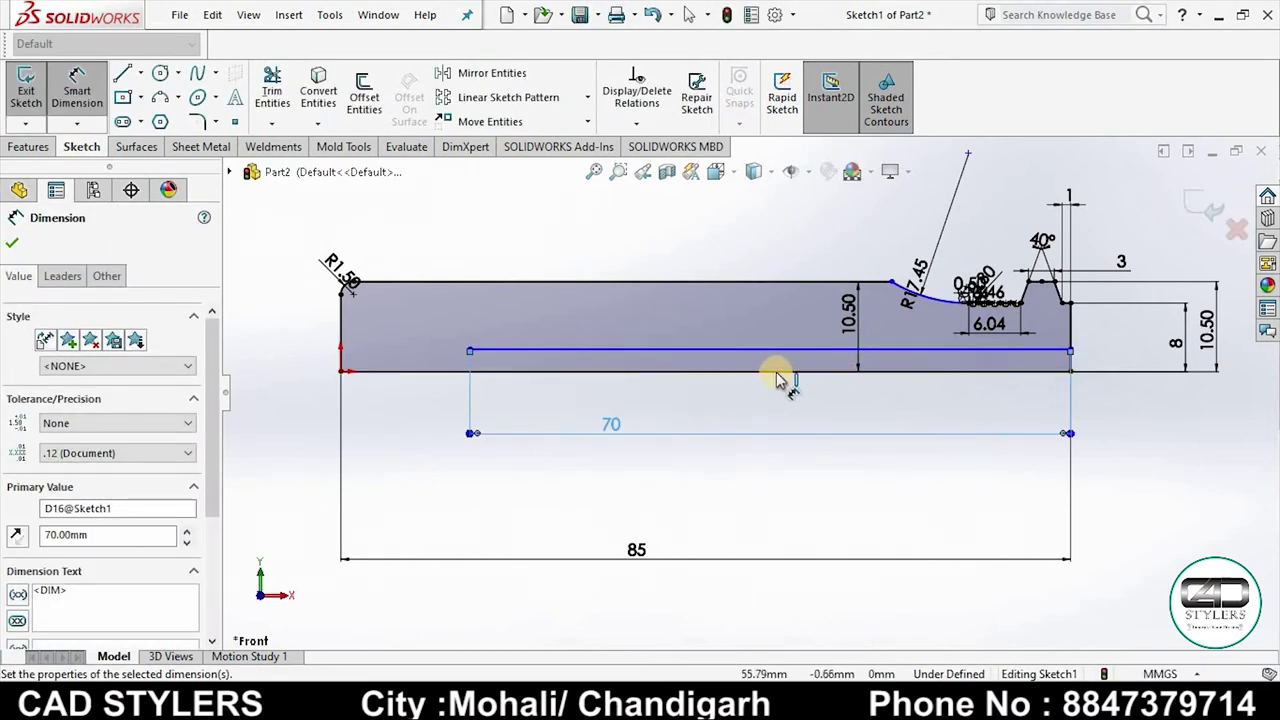
pyautogui.click(778, 351)
pyautogui.click(822, 398)
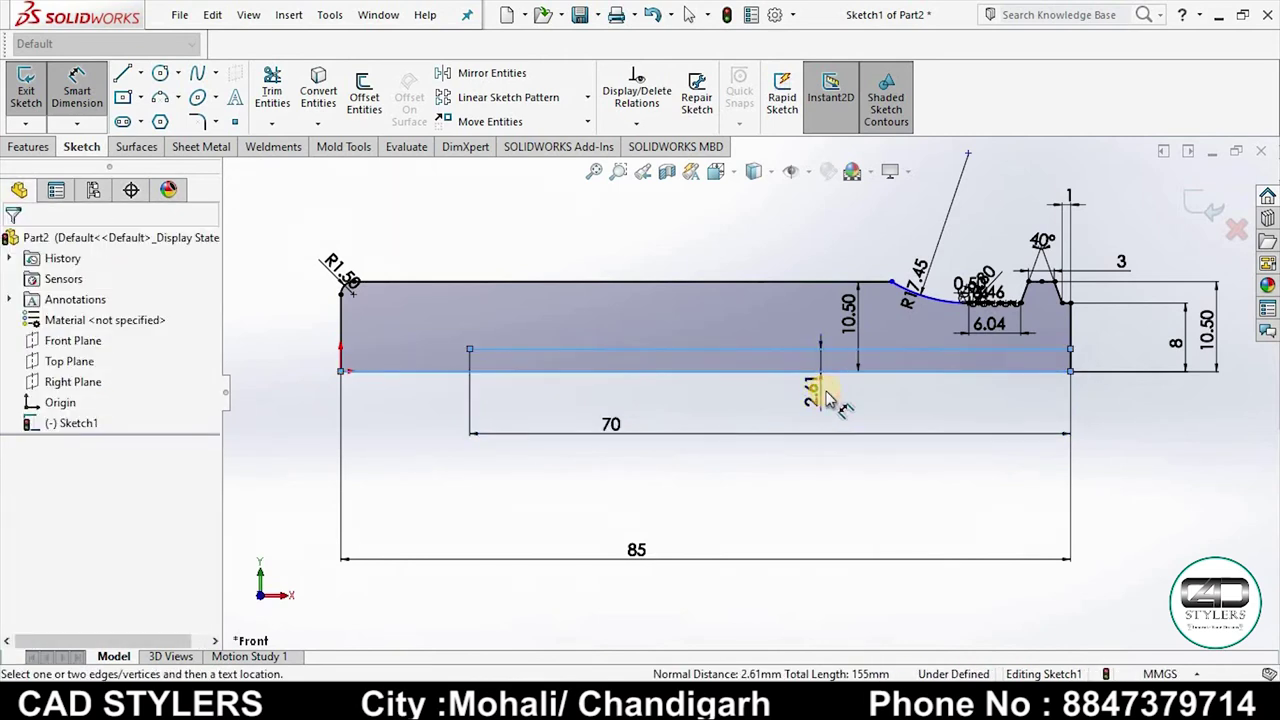
pyautogui.press('Return')
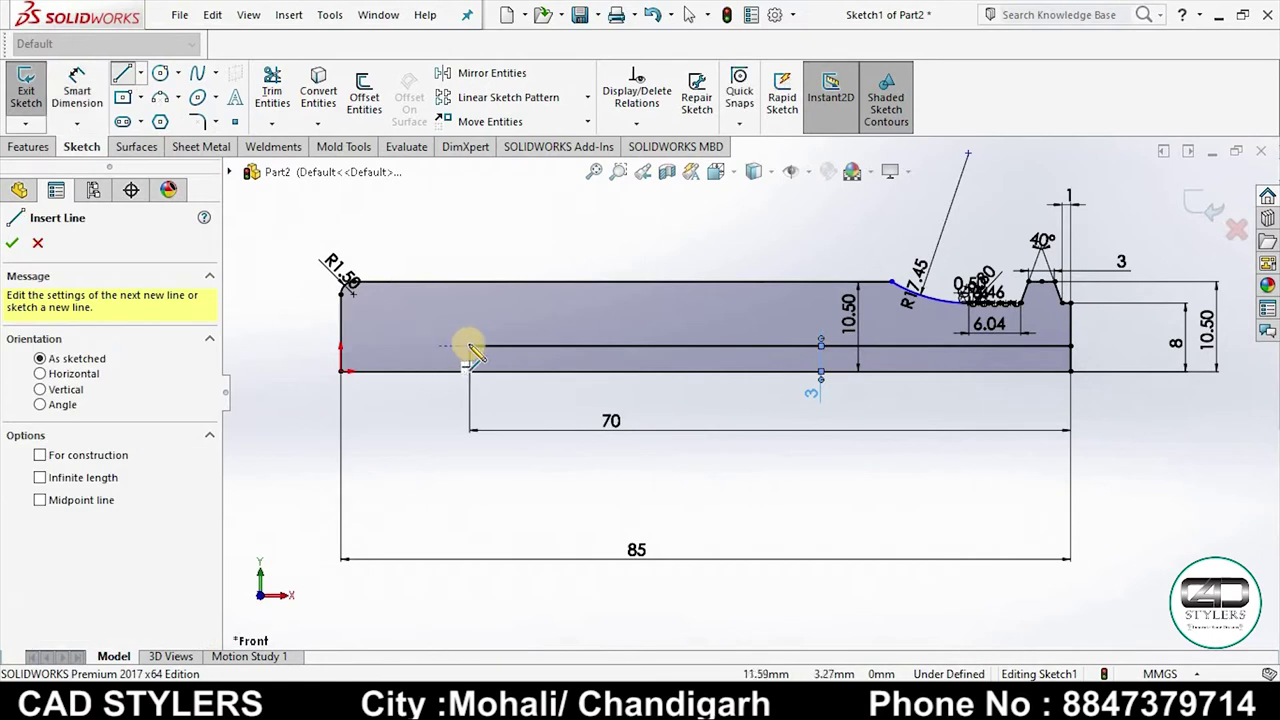
# Step: Draw a short vertical line from the 70 mm line's left end to the bottom edge
pyautogui.click(466, 367)
pyautogui.click(469, 371)
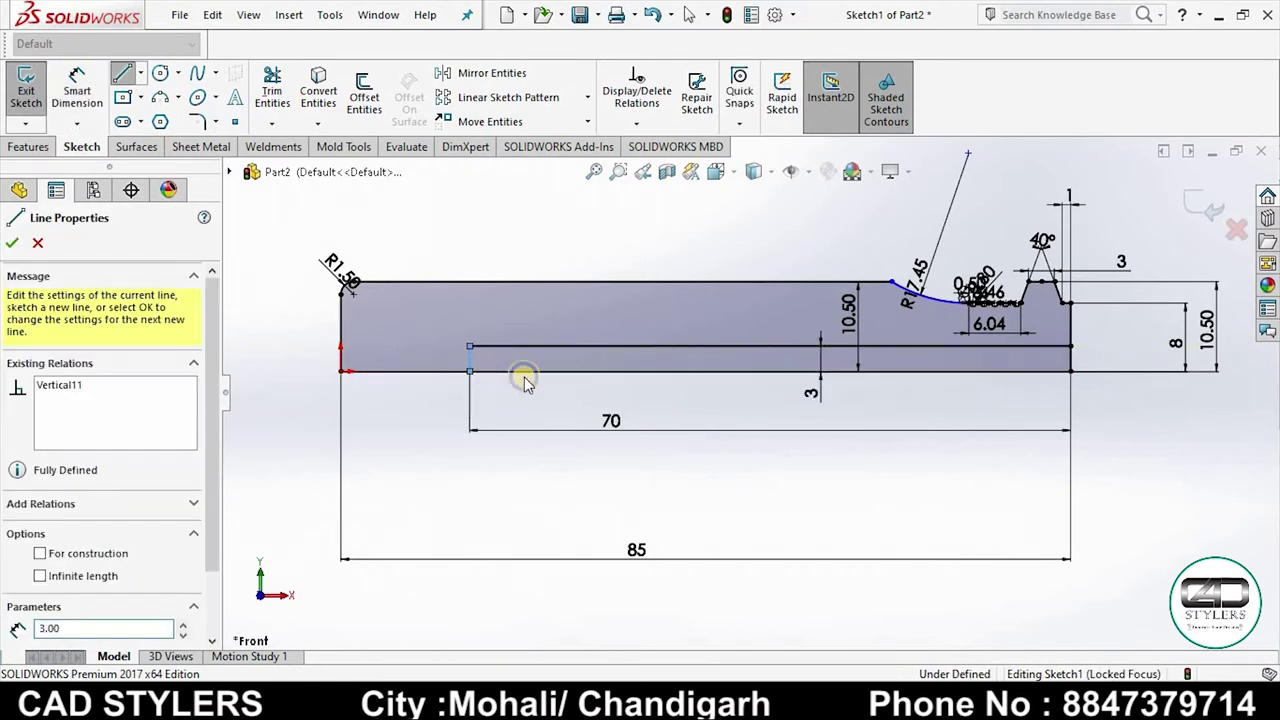
pyautogui.rightClick(486, 380)
pyautogui.click(486, 318)
# Step: Trim the extra bottom segment and the dangling vertical line from the profile
pyautogui.click(272, 90)
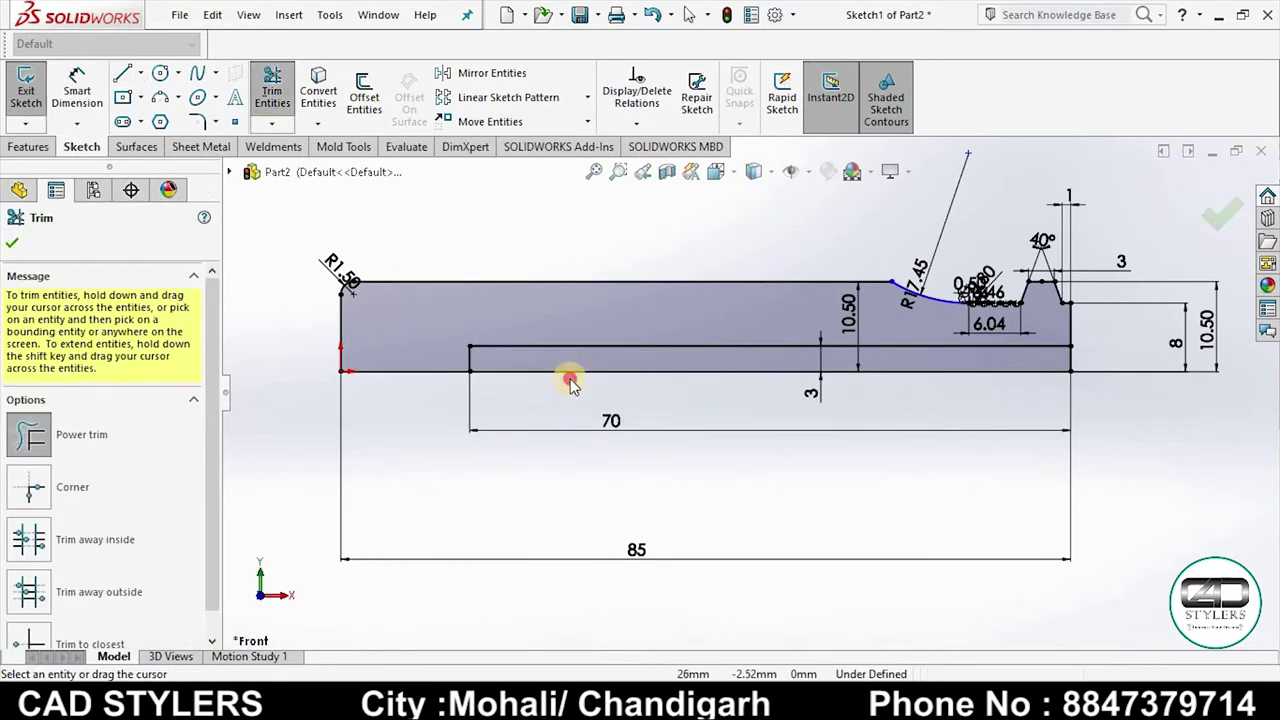
pyautogui.click(570, 370)
pyautogui.scroll(-2, 1086, 357)
pyautogui.scroll(-3, 1008, 388)
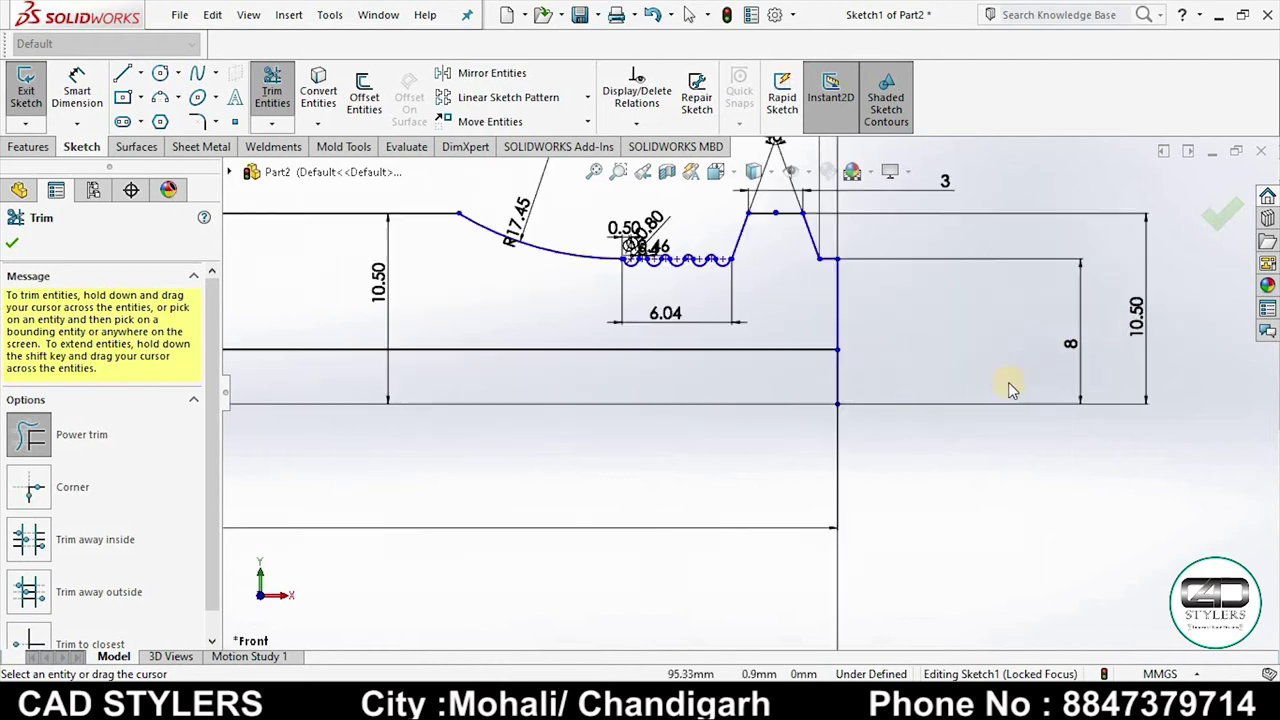
pyautogui.moveTo(905, 383); pyautogui.dragTo(770, 381)
pyautogui.scroll(2, 891, 457)
pyautogui.scroll(1, 891, 457)
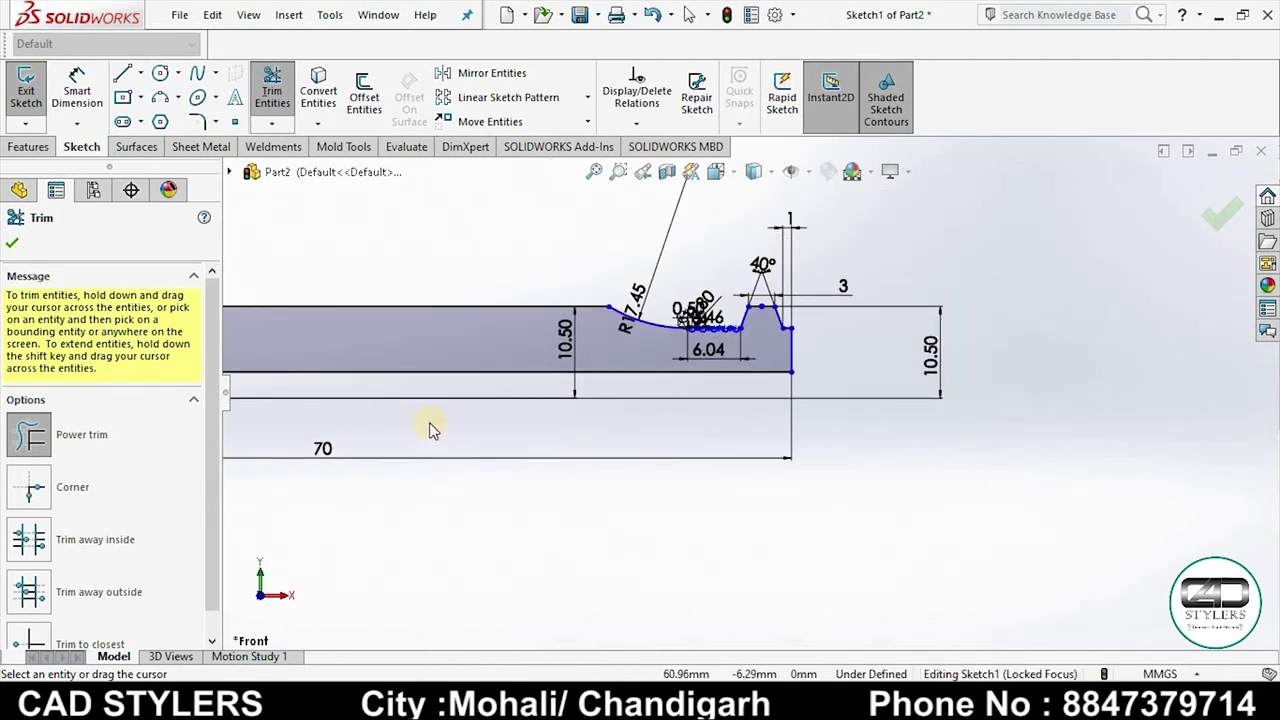
pyautogui.press('f')
pyautogui.press('f')
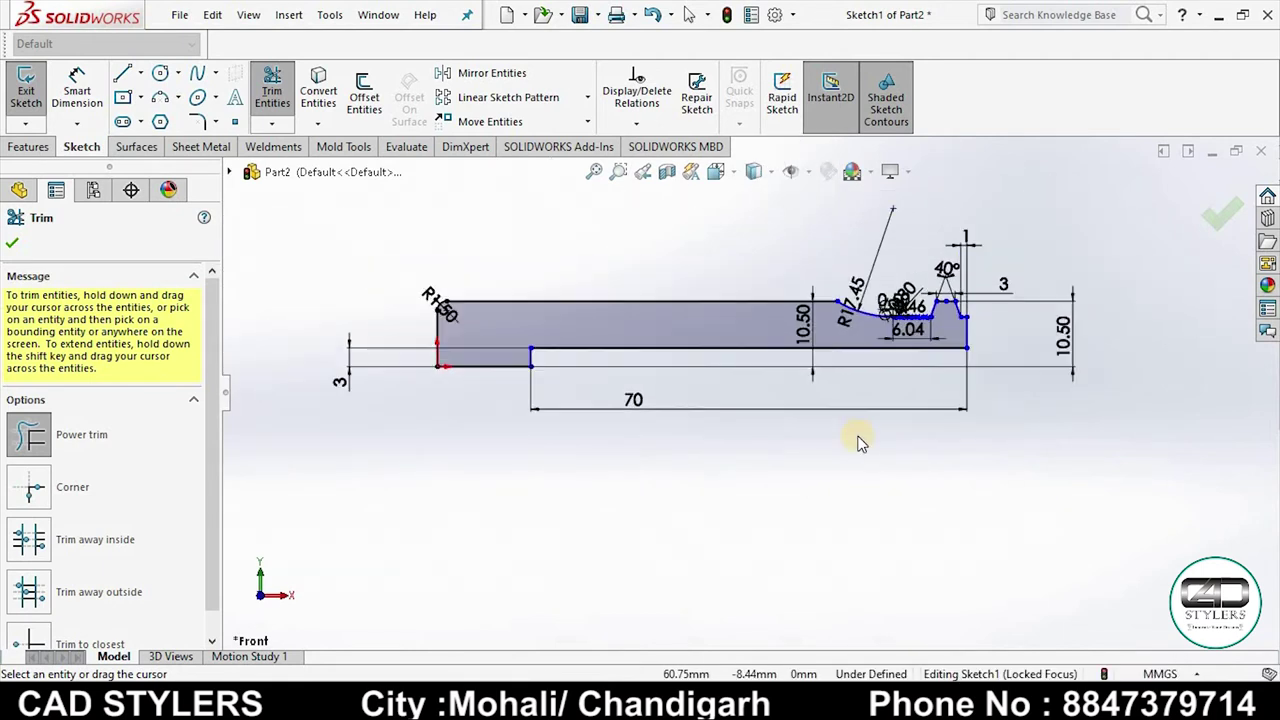
# Step: Exit Sketch1 and select it in the feature tree
pyautogui.click(1224, 220)
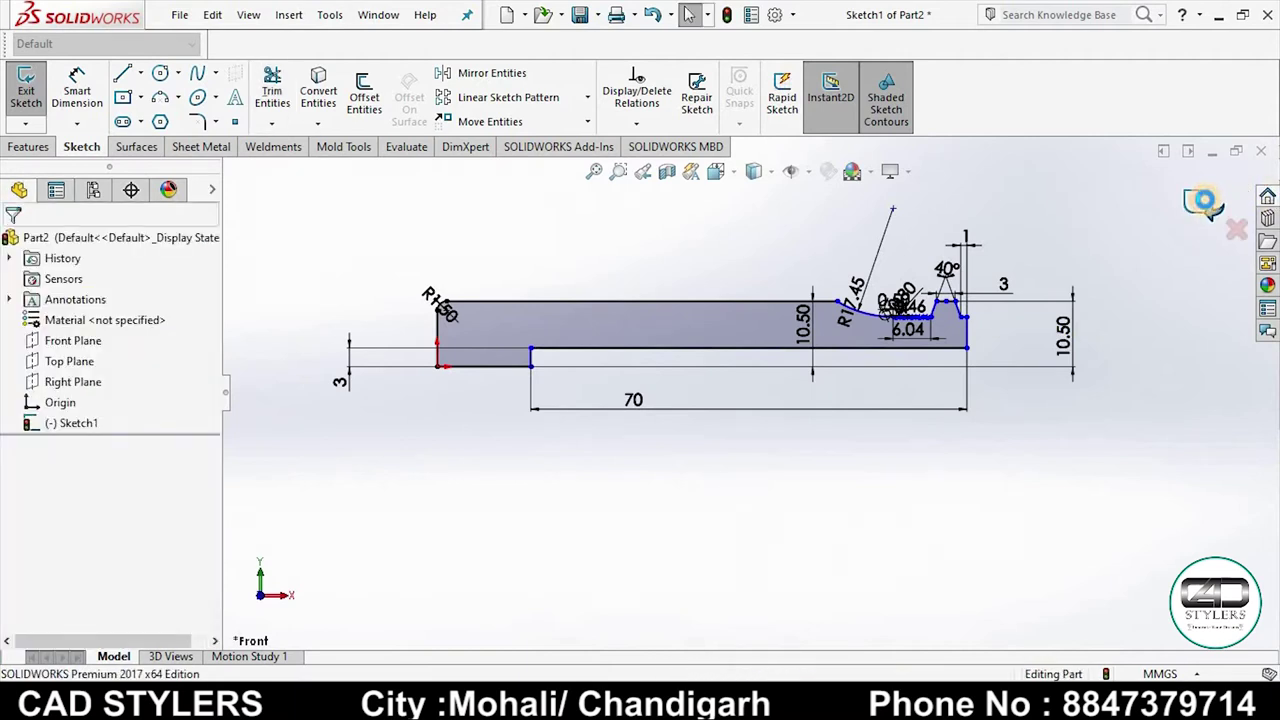
pyautogui.click(1220, 216)
pyautogui.moveTo(1059, 407)
pyautogui.mouseDown(button='middle')
pyautogui.moveTo(963, 480)
pyautogui.moveTo(703, 449)
pyautogui.moveTo(766, 354)
pyautogui.moveTo(183, 422)
pyautogui.mouseUp(button='middle')
pyautogui.click(84, 423)
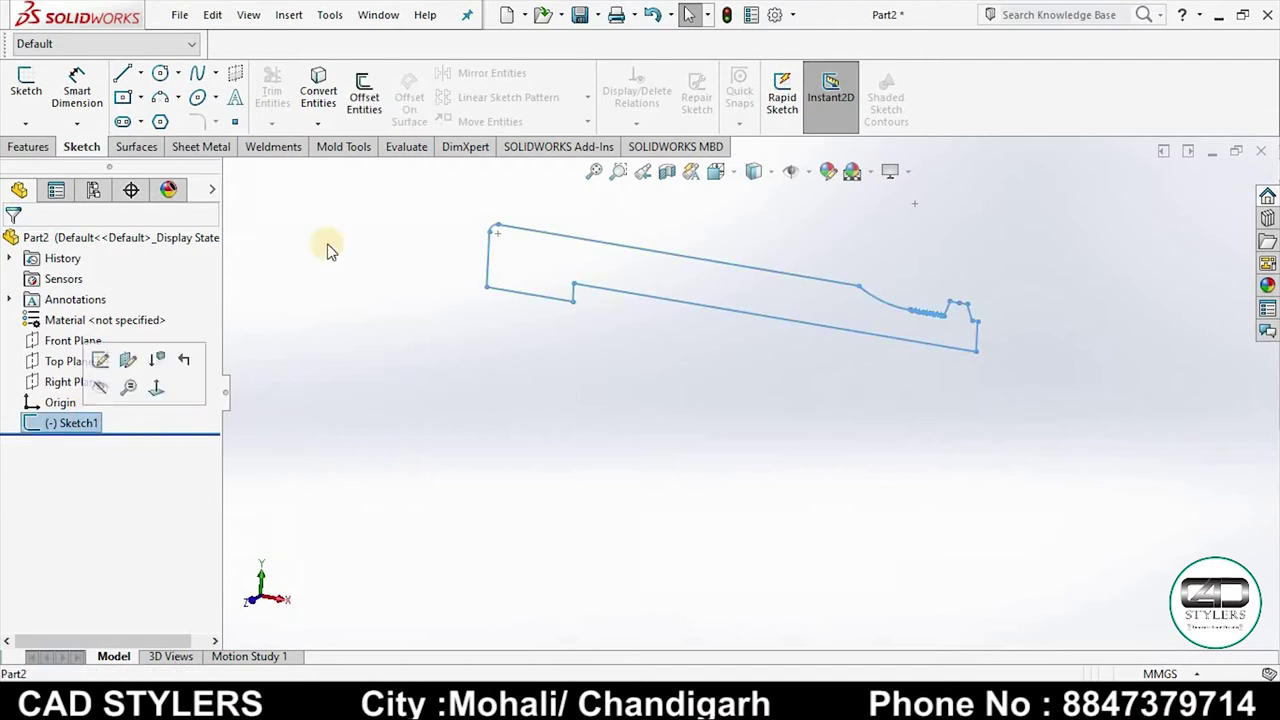
# Step: Revolve Sketch1 a full 360° about the centre line into the solid Revolve1
pyautogui.click(28, 146)
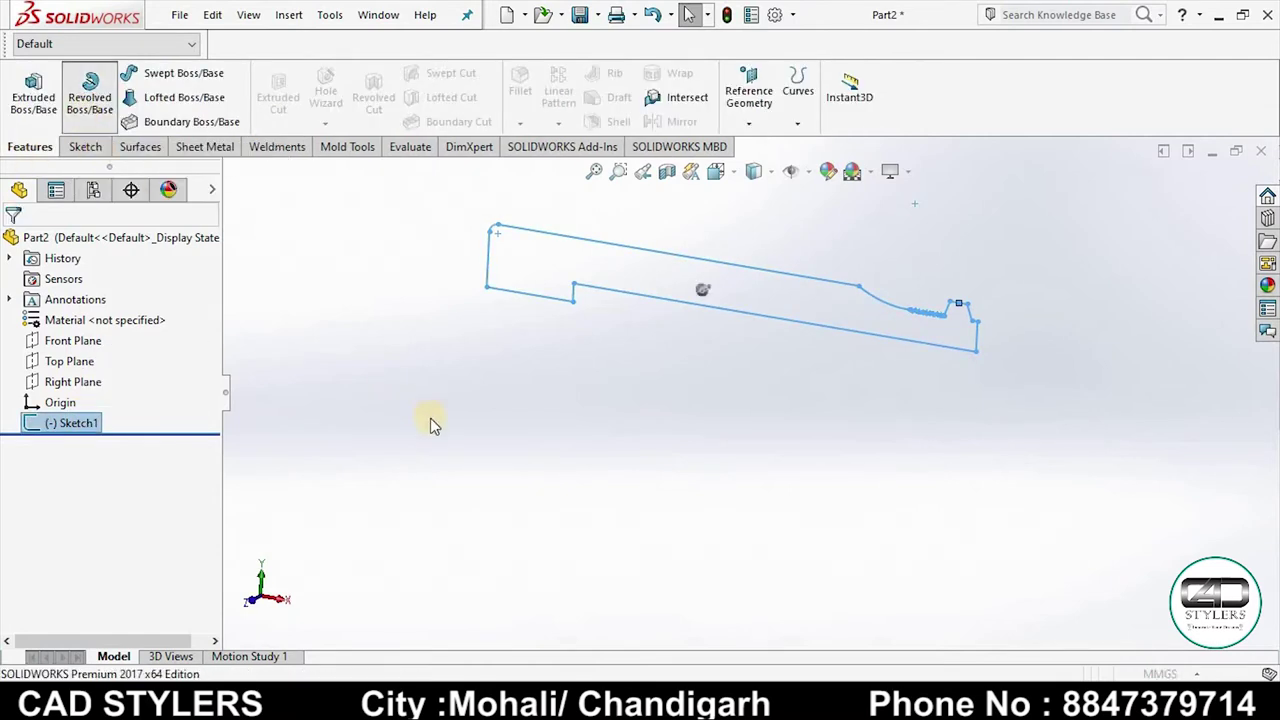
pyautogui.click(488, 498)
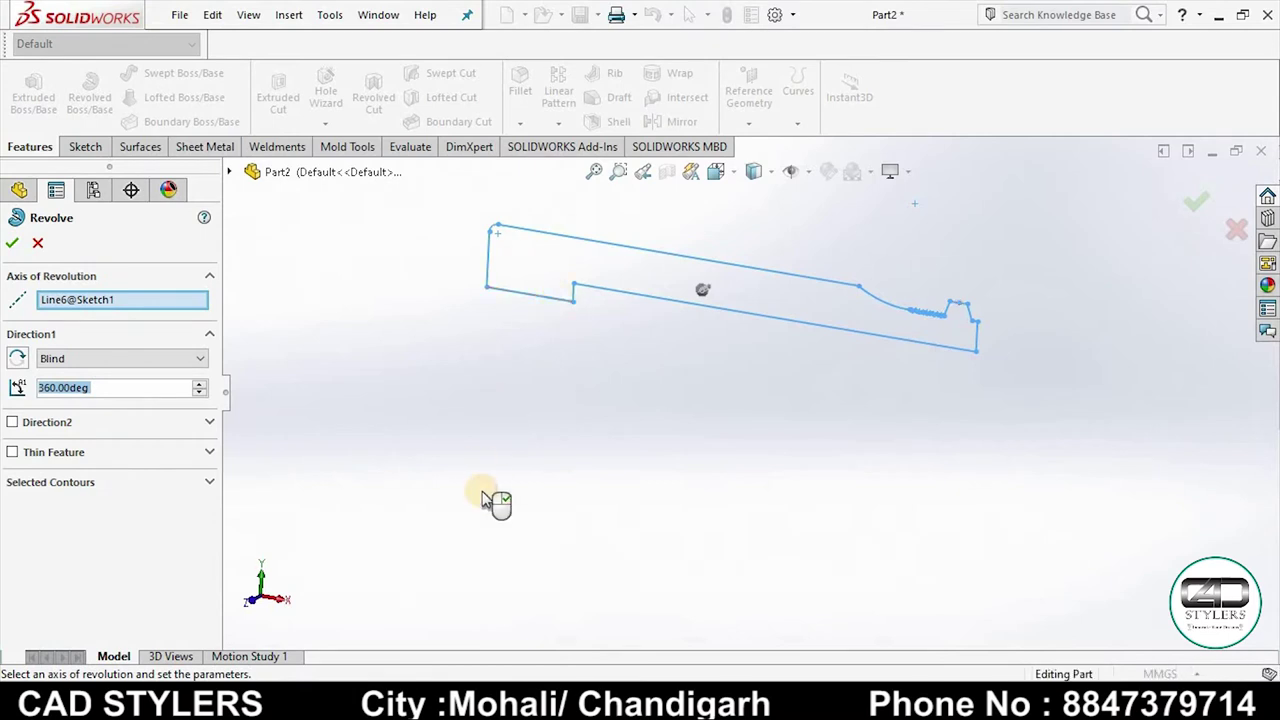
pyautogui.click(11, 244)
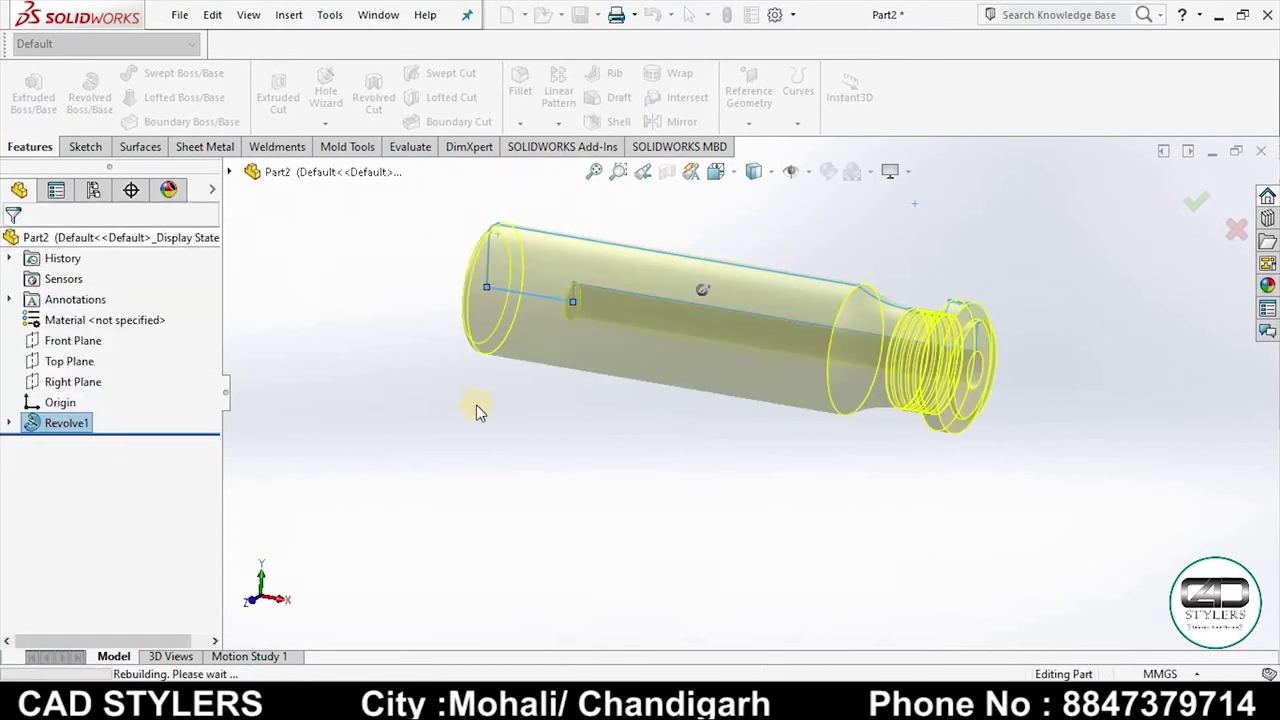
pyautogui.moveTo(628, 503)
pyautogui.mouseDown(button='middle')
pyautogui.moveTo(808, 408)
pyautogui.moveTo(666, 439)
pyautogui.mouseUp(button='middle')
# Step: Zoom the drawing to the lobed end view showing R10.50, R1.50 and 19
pyautogui.click(786, 629)
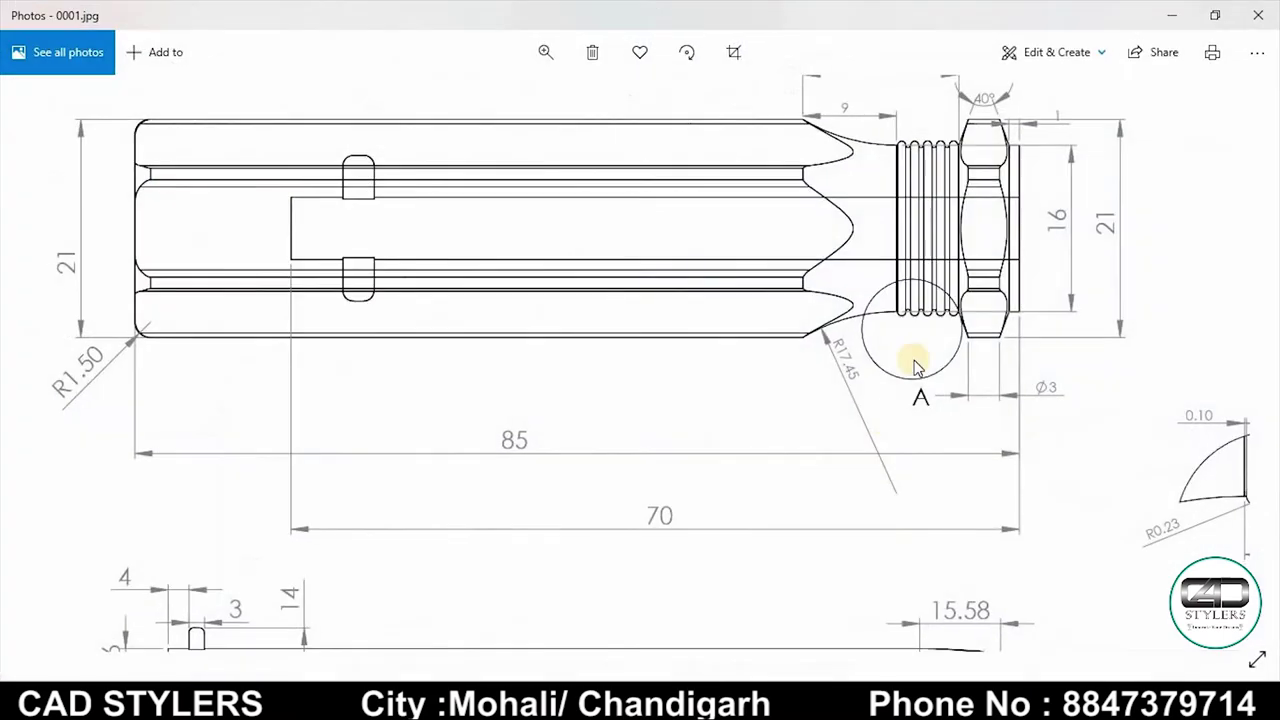
pyautogui.scroll(3, 962, 192)
pyautogui.moveTo(957, 206); pyautogui.dragTo(937, 357)
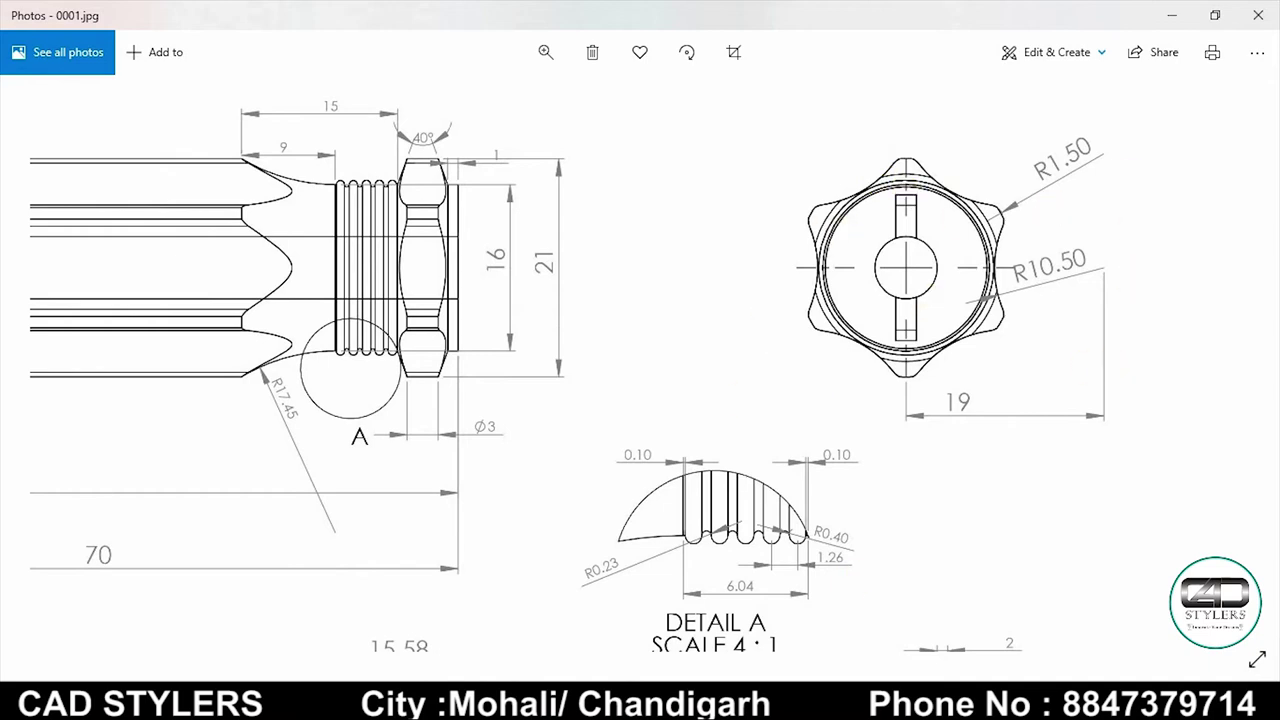
pyautogui.click(950, 700)
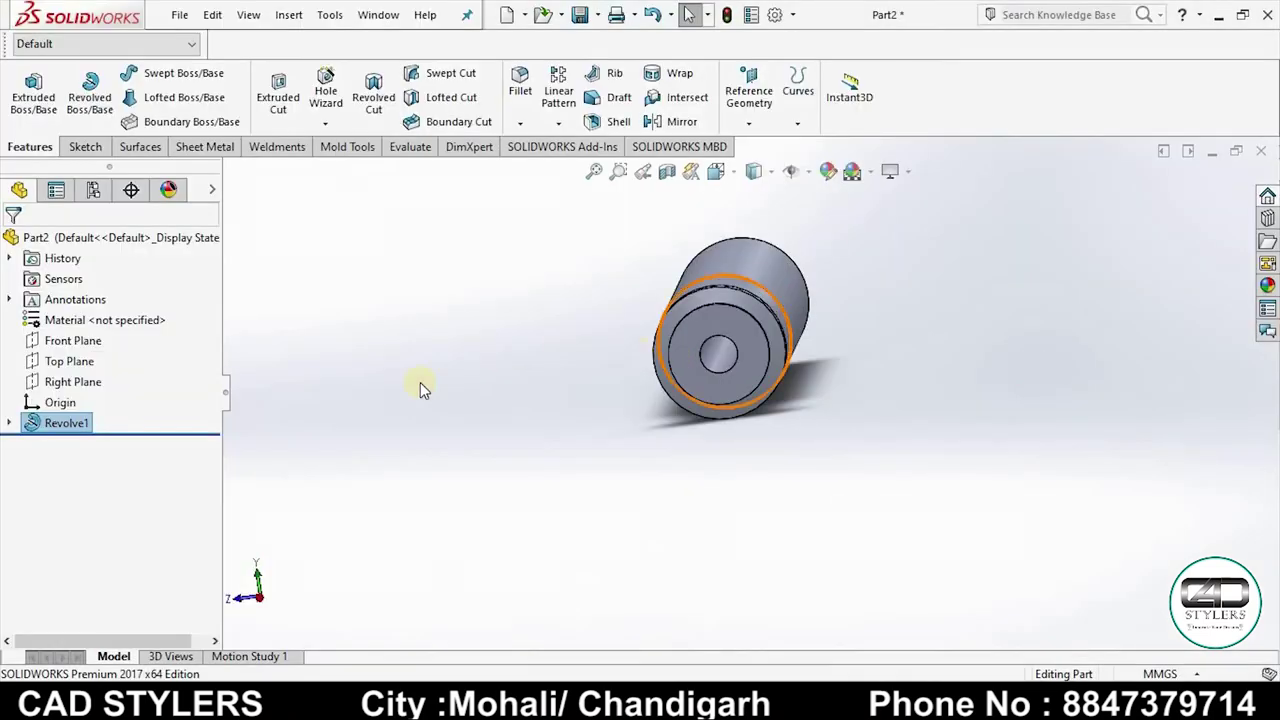
# Step: Start Sketch2 on the handle's end face and view it Normal To
pyautogui.rightClick(755, 345)
pyautogui.click(797, 269)
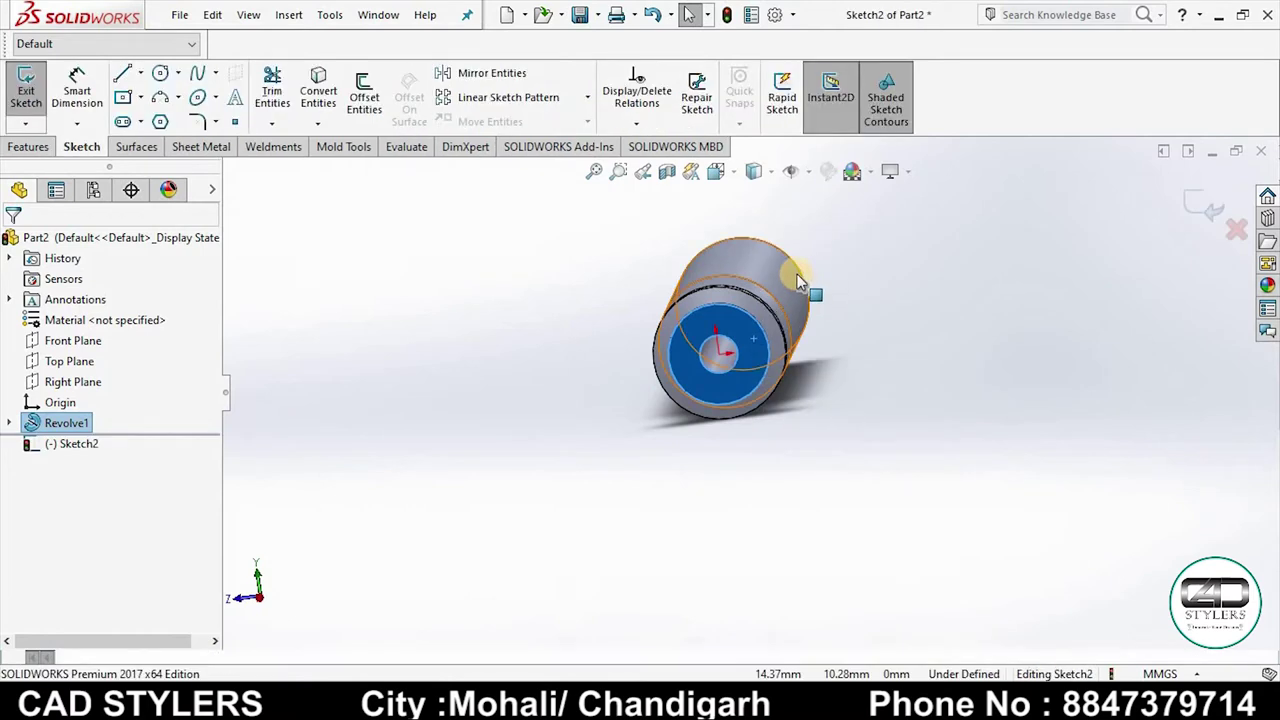
pyautogui.click(143, 42)
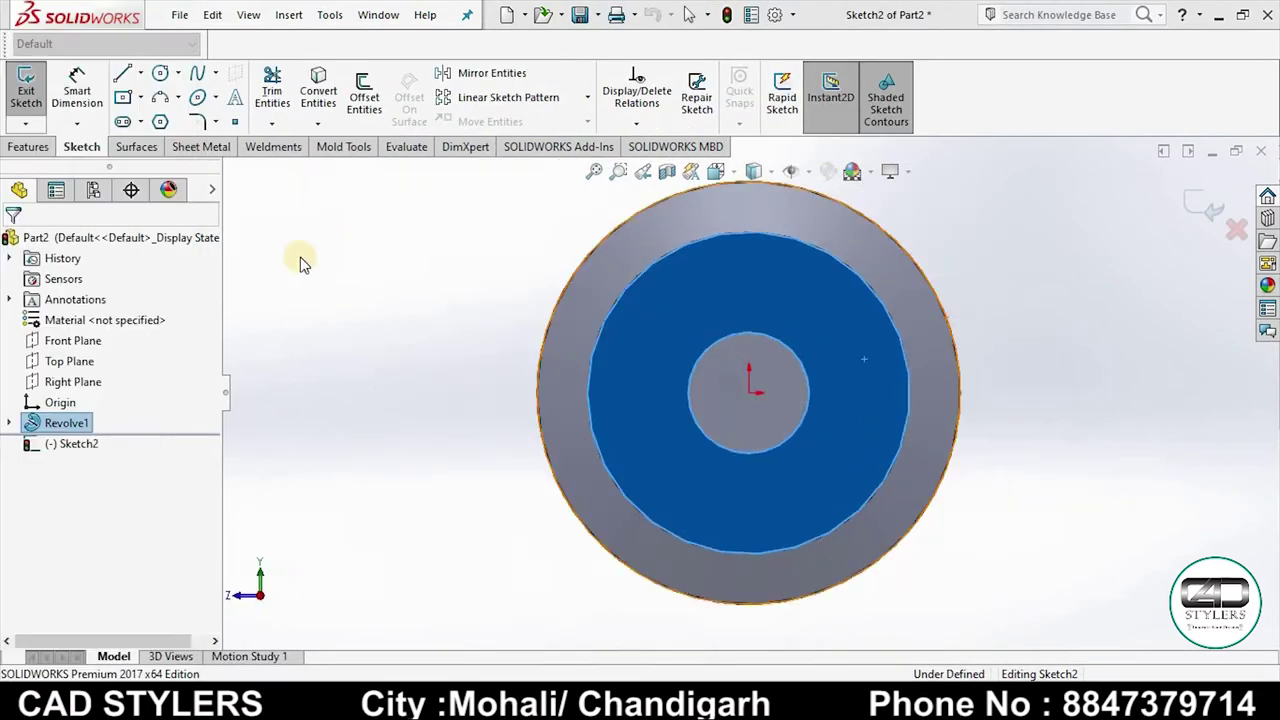
pyautogui.click(950, 700)
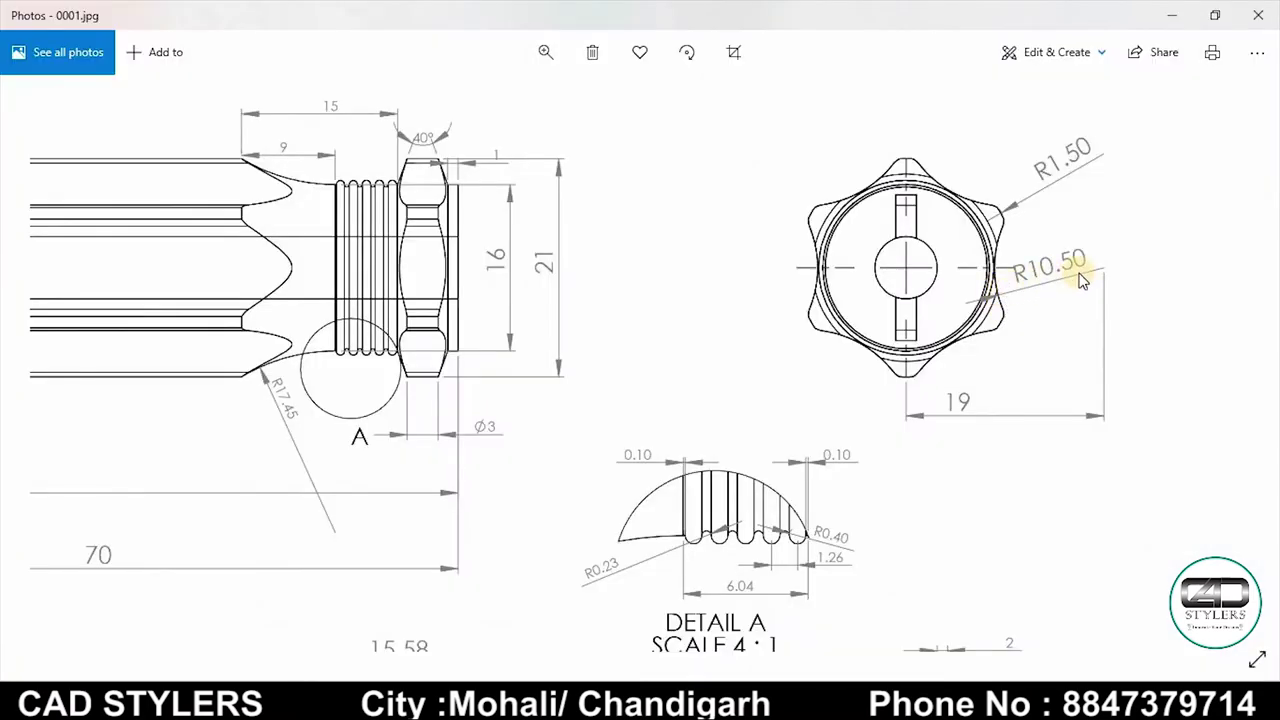
pyautogui.click(944, 700)
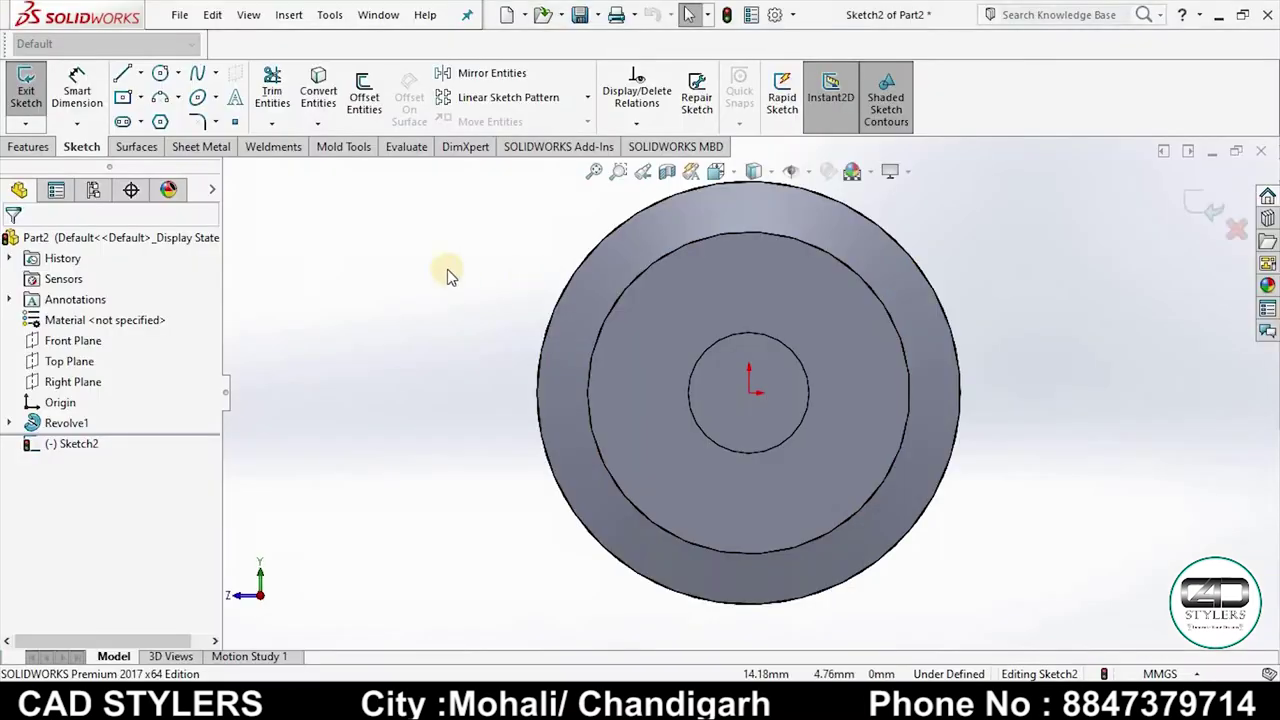
# Step: Draw a circle just to the right of the end face
pyautogui.click(161, 72)
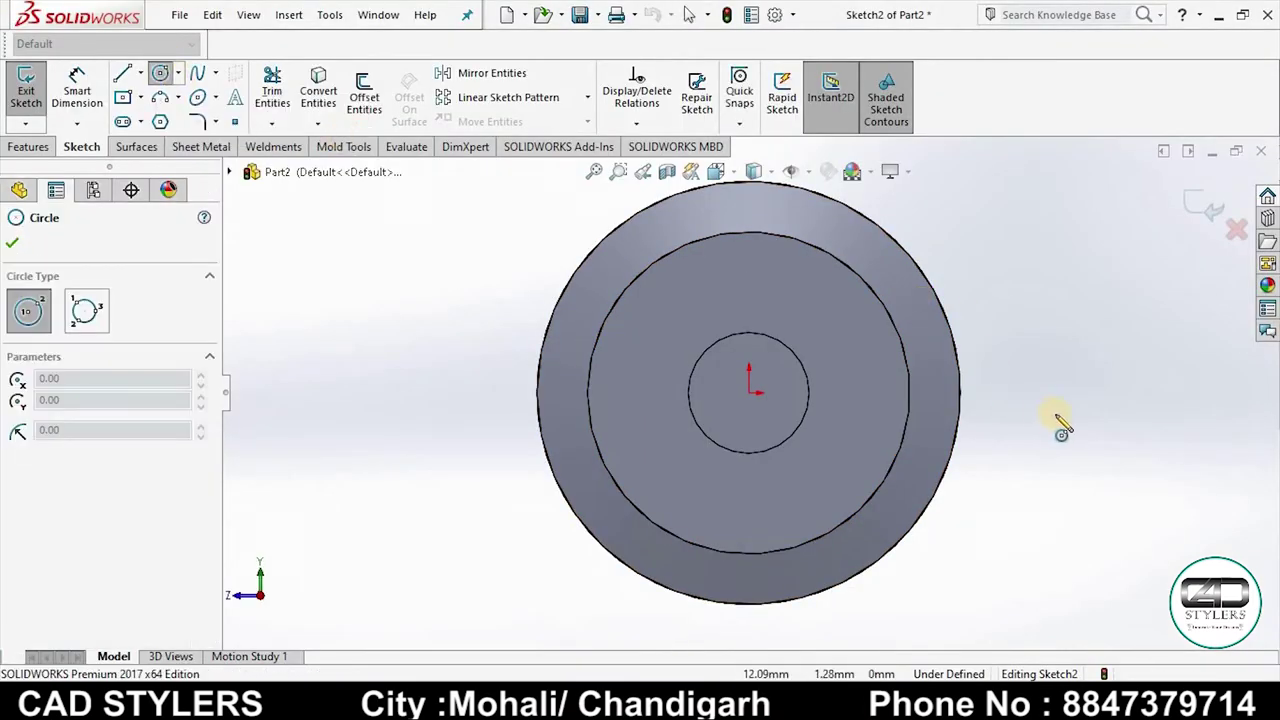
pyautogui.click(1090, 392)
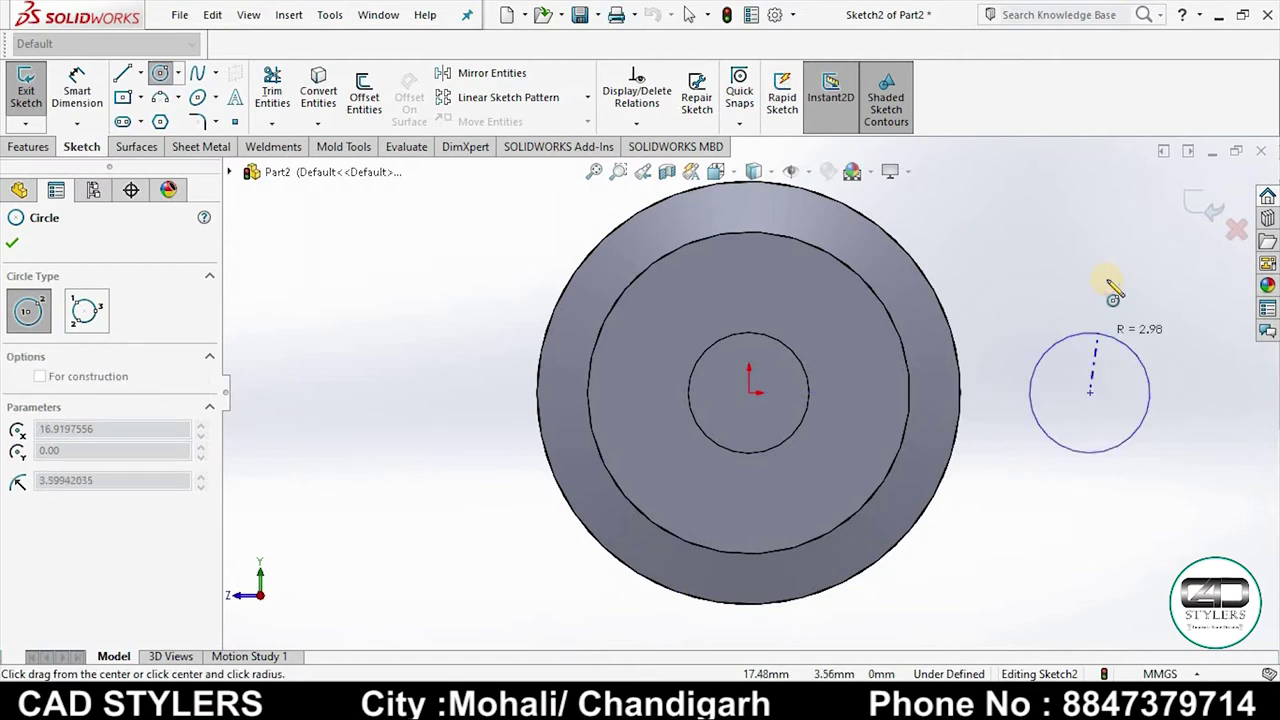
pyautogui.click(1158, 297)
pyautogui.rightClick(1160, 296)
pyautogui.click(1157, 296)
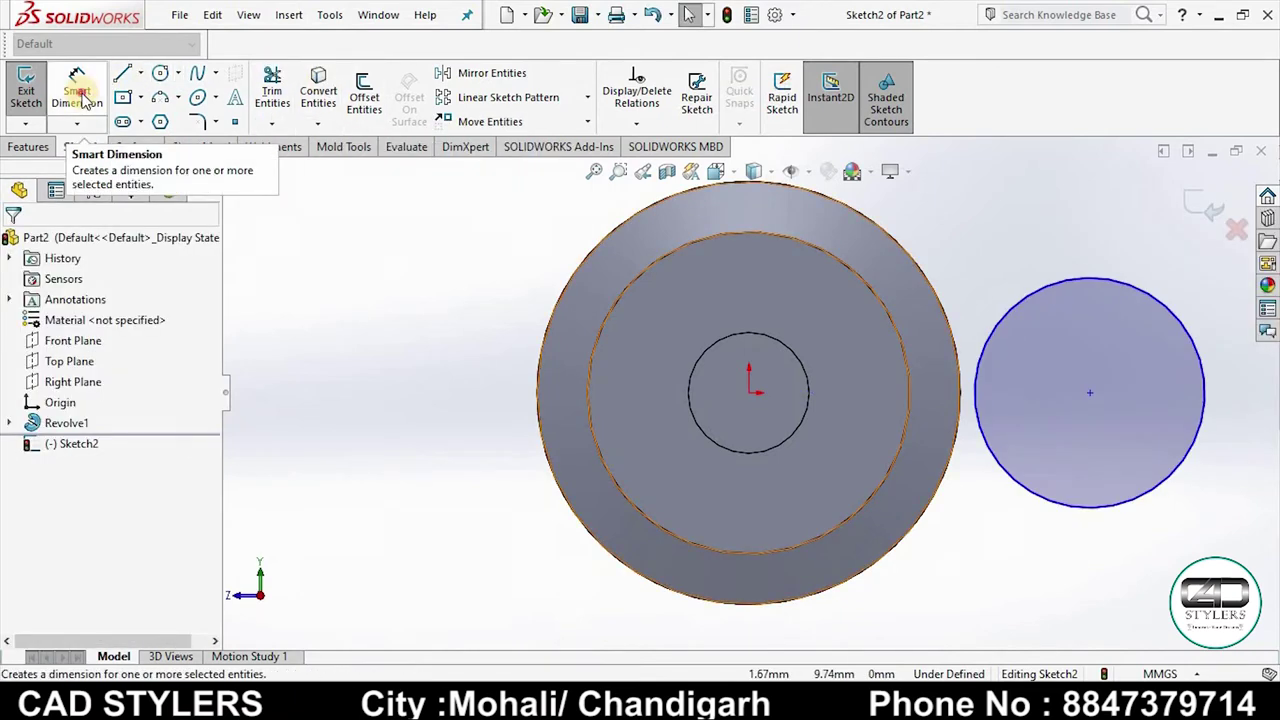
pyautogui.click(980, 700)
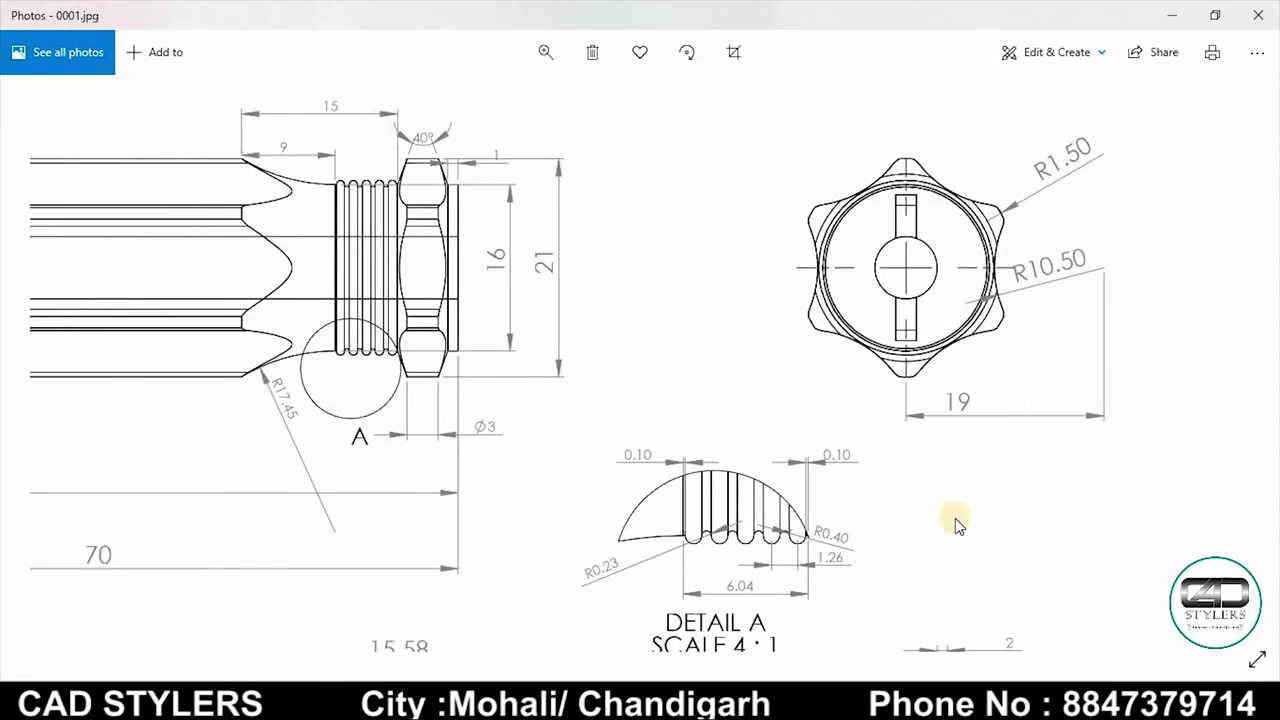
# Step: Add a diameter dimension to the new circle, leaving it at Ø21 mm
pyautogui.click(930, 700)
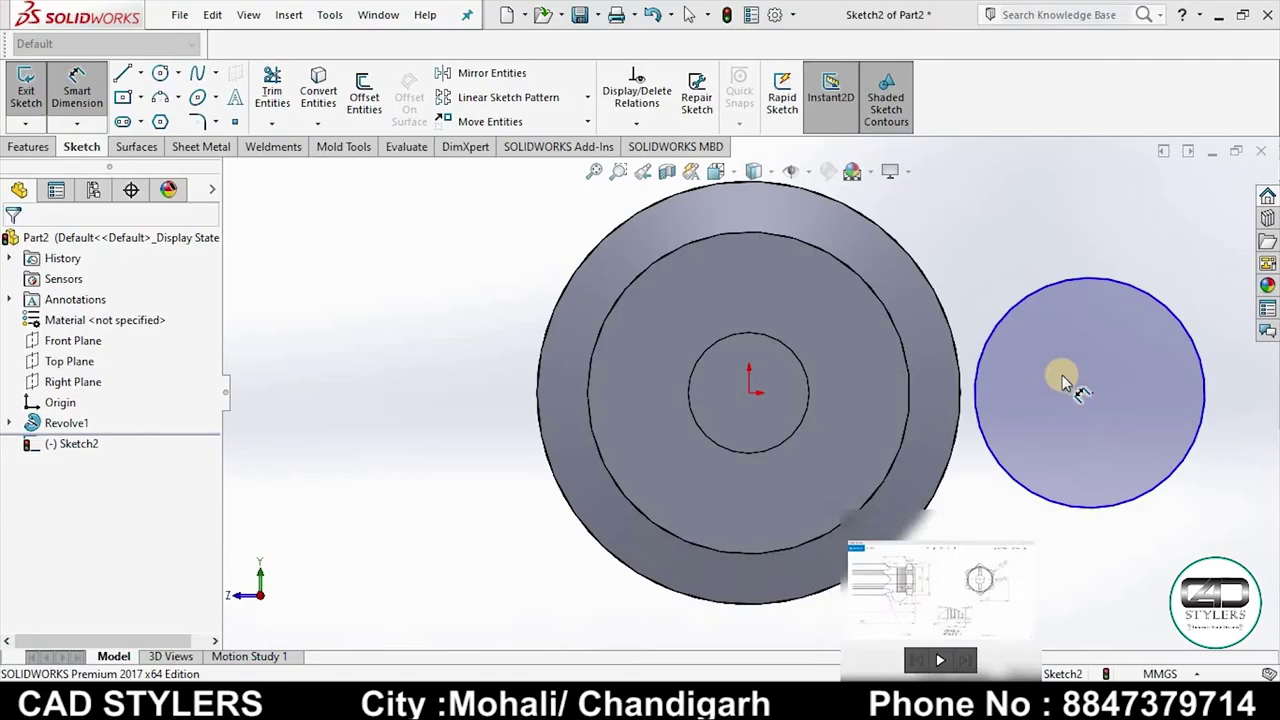
pyautogui.click(1042, 247)
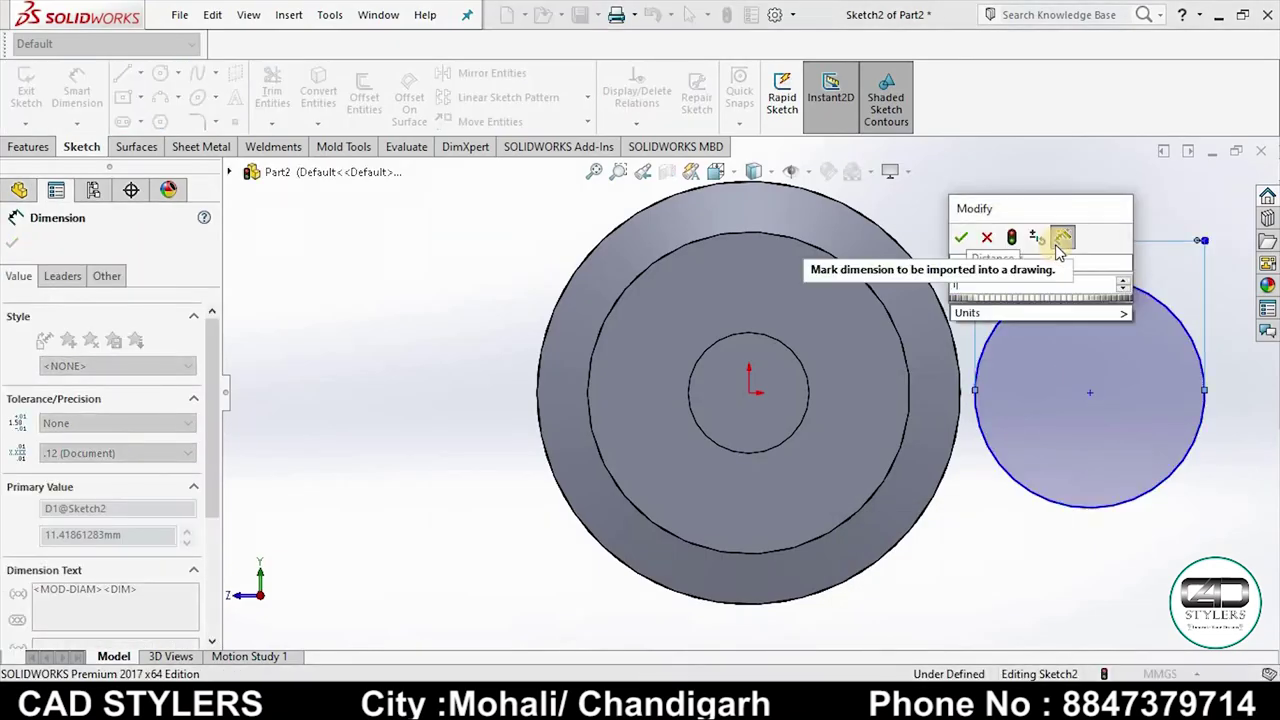
pyautogui.write('10.5*2')
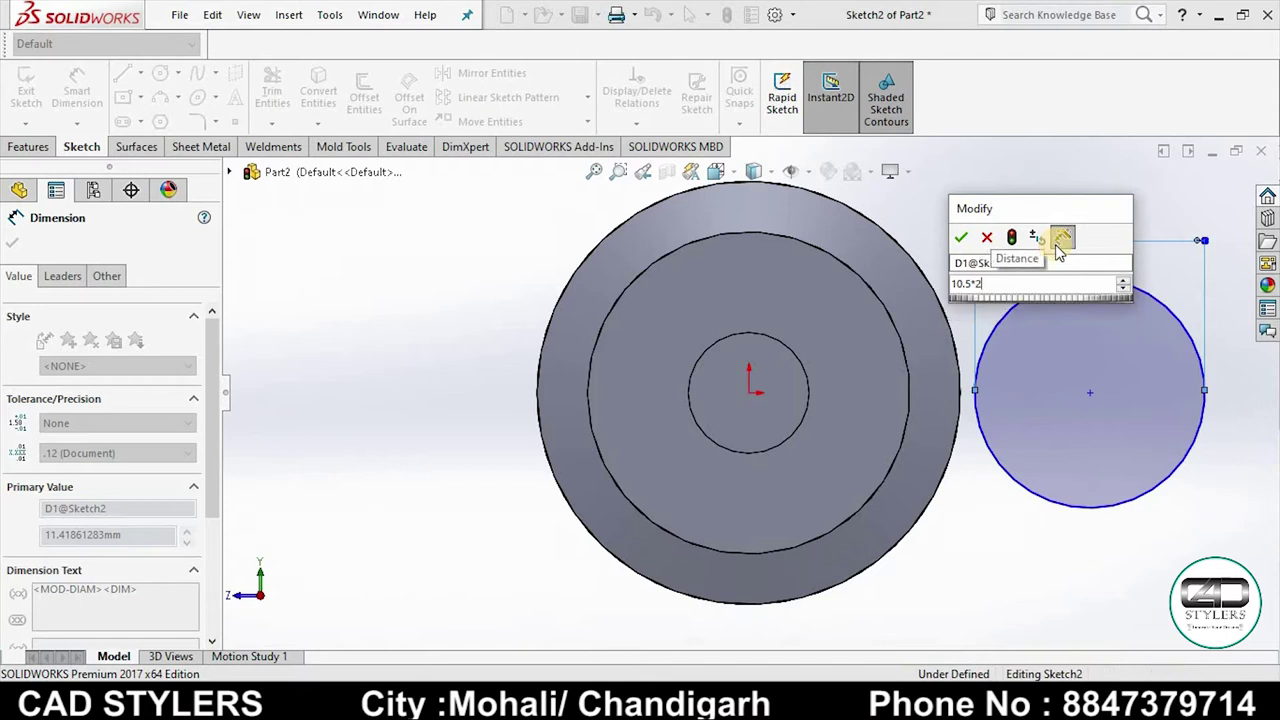
pyautogui.press('Escape')
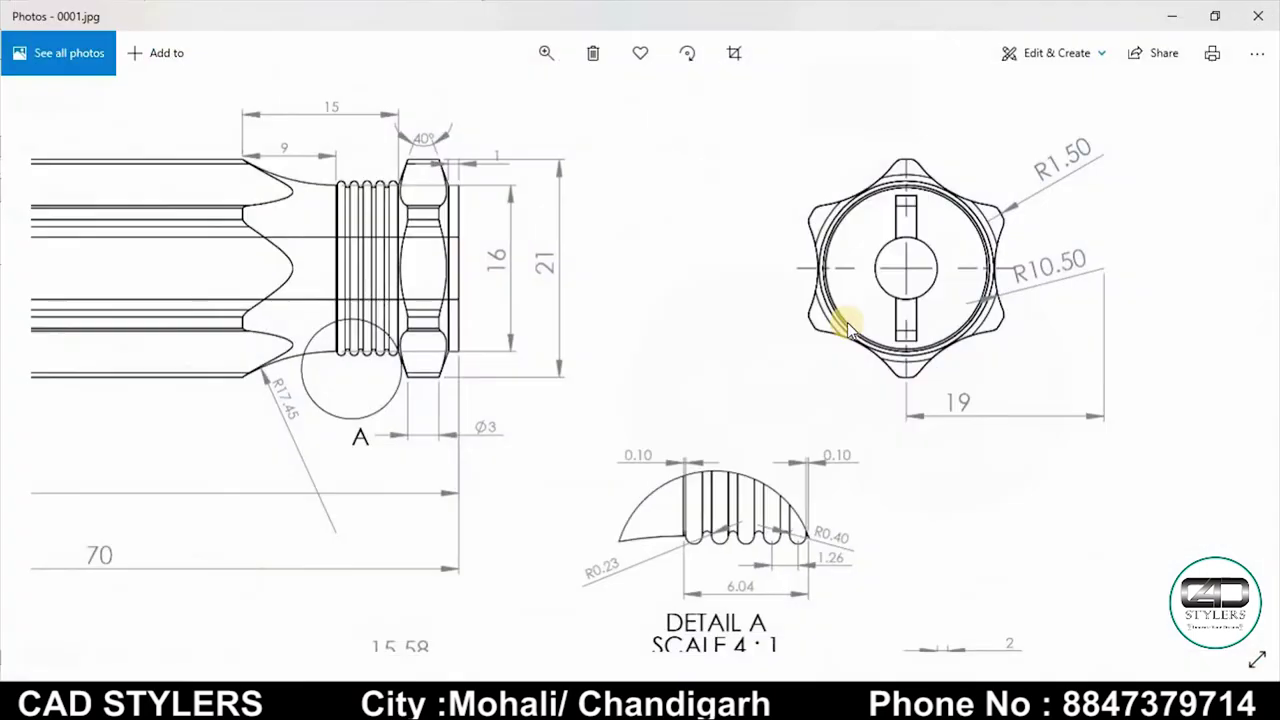
# Step: Scroll the reference drawing toward Detail A and the tip view
pyautogui.scroll(-5, 925, 240)
pyautogui.scroll(3, 925, 237)
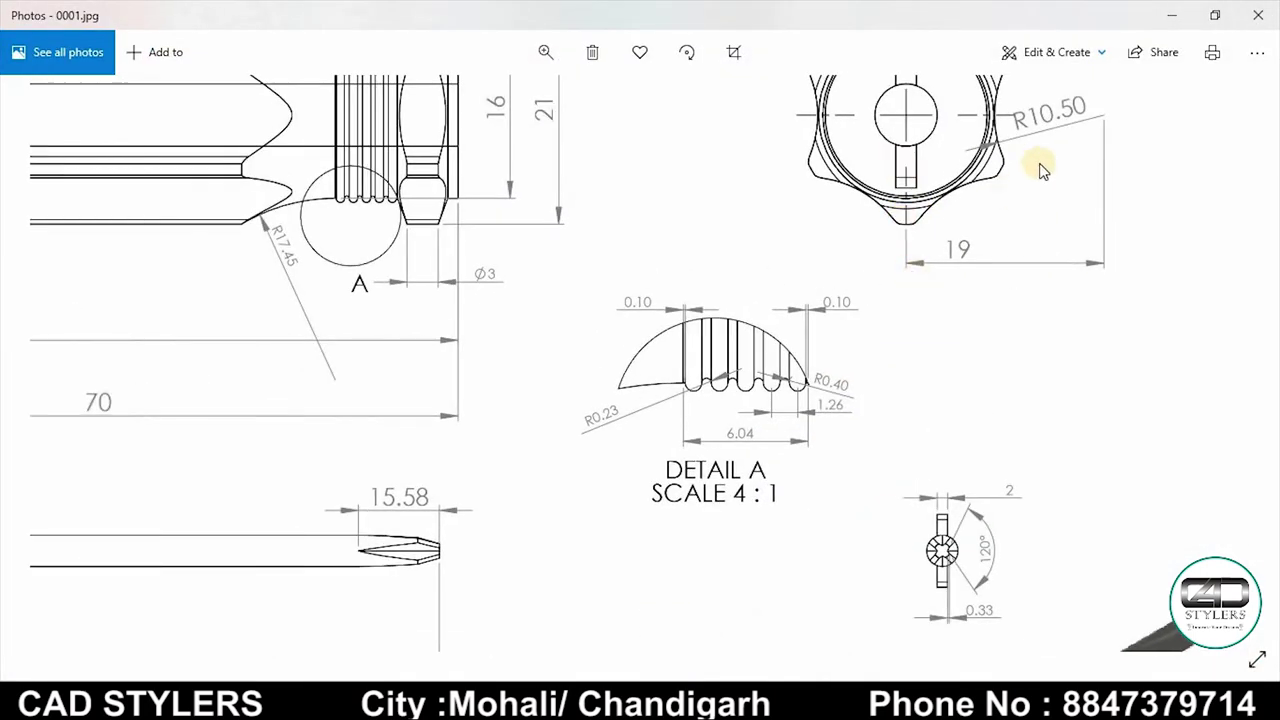
pyautogui.click(940, 600)
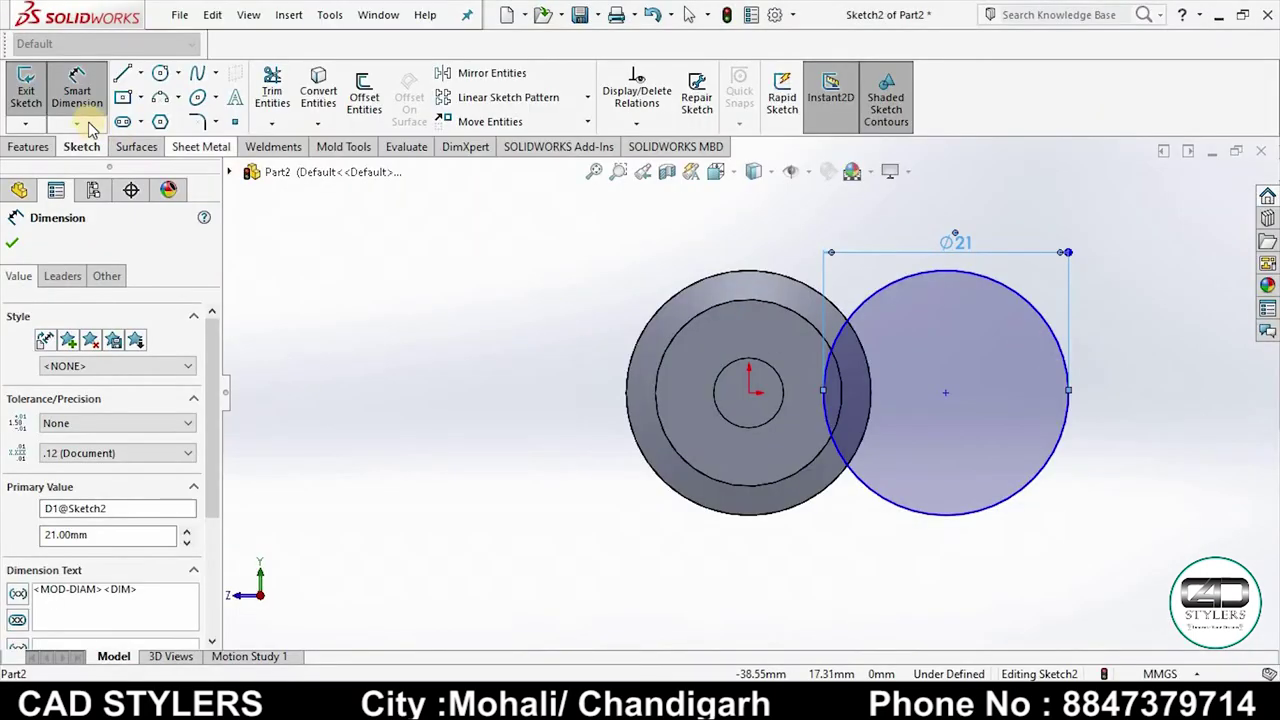
# Step: Dimension the Ø21 circle's centre 19 mm from the origin
pyautogui.click(749, 393)
pyautogui.click(945, 392)
pyautogui.click(890, 284)
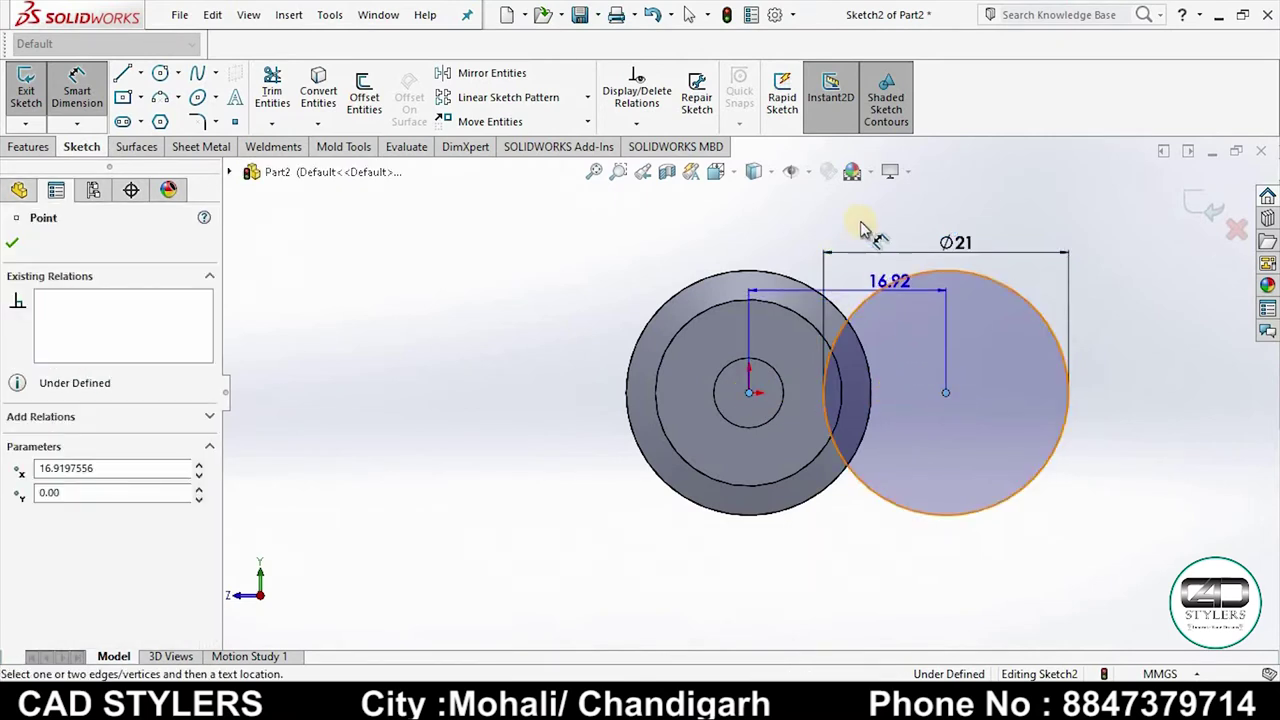
pyautogui.click(852, 209)
pyautogui.write('19')
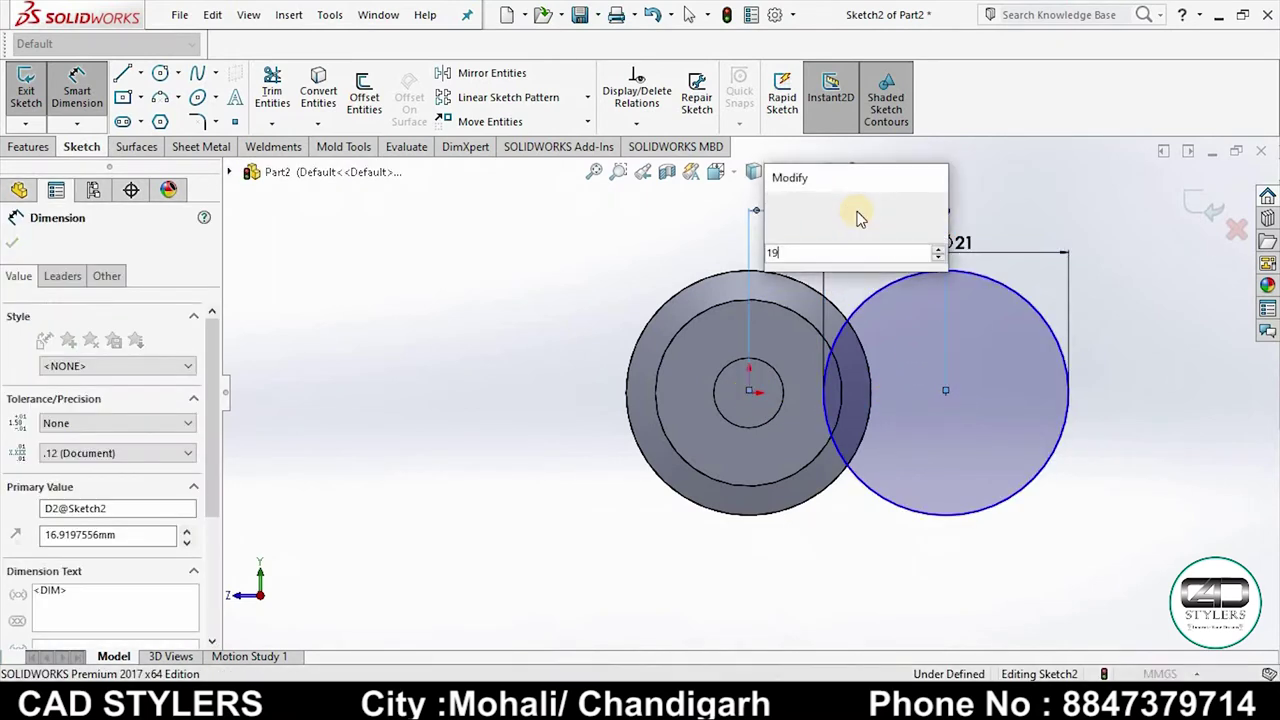
pyautogui.press('Return')
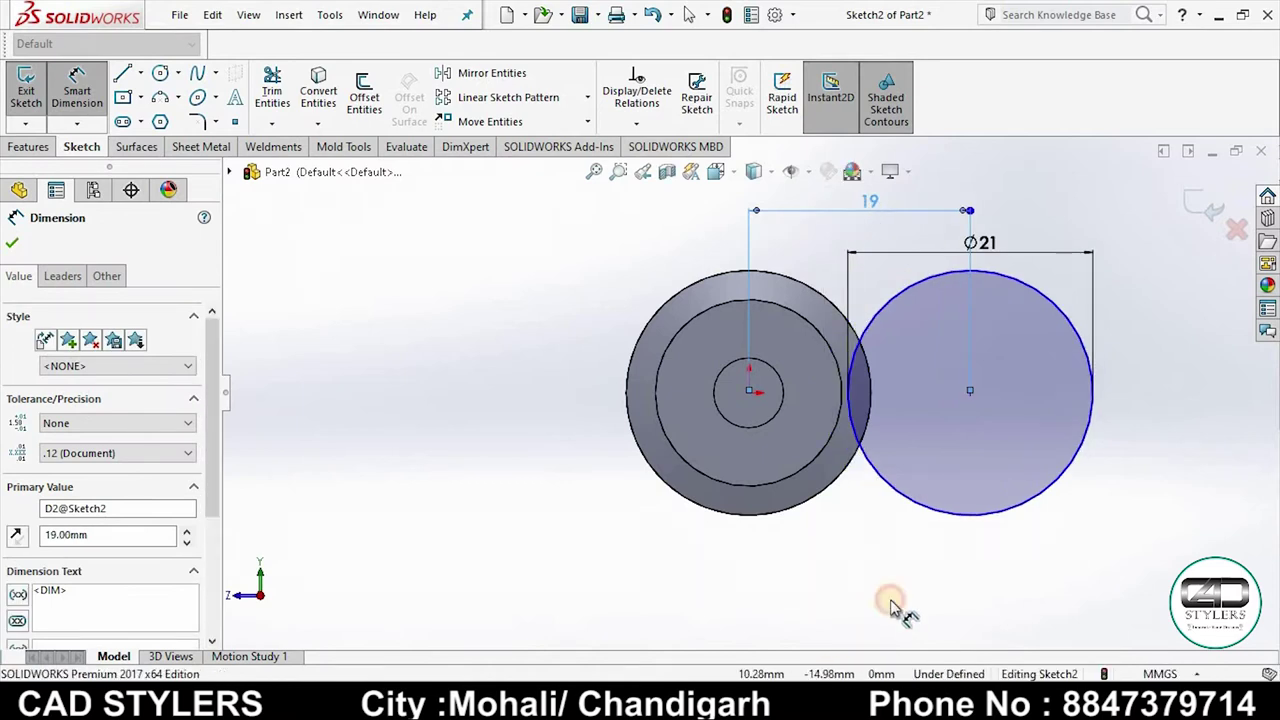
pyautogui.click(945, 600)
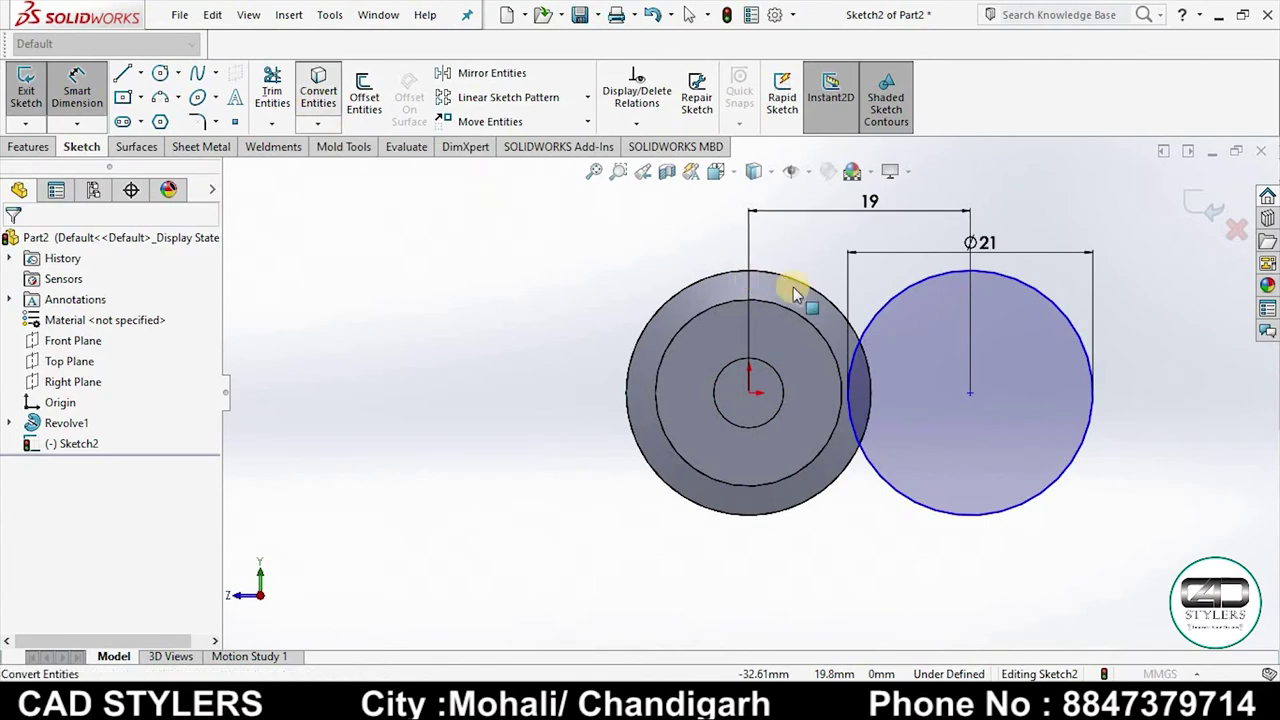
# Step: Convert the end face's outer edge into Sketch2
pyautogui.click(800, 283)
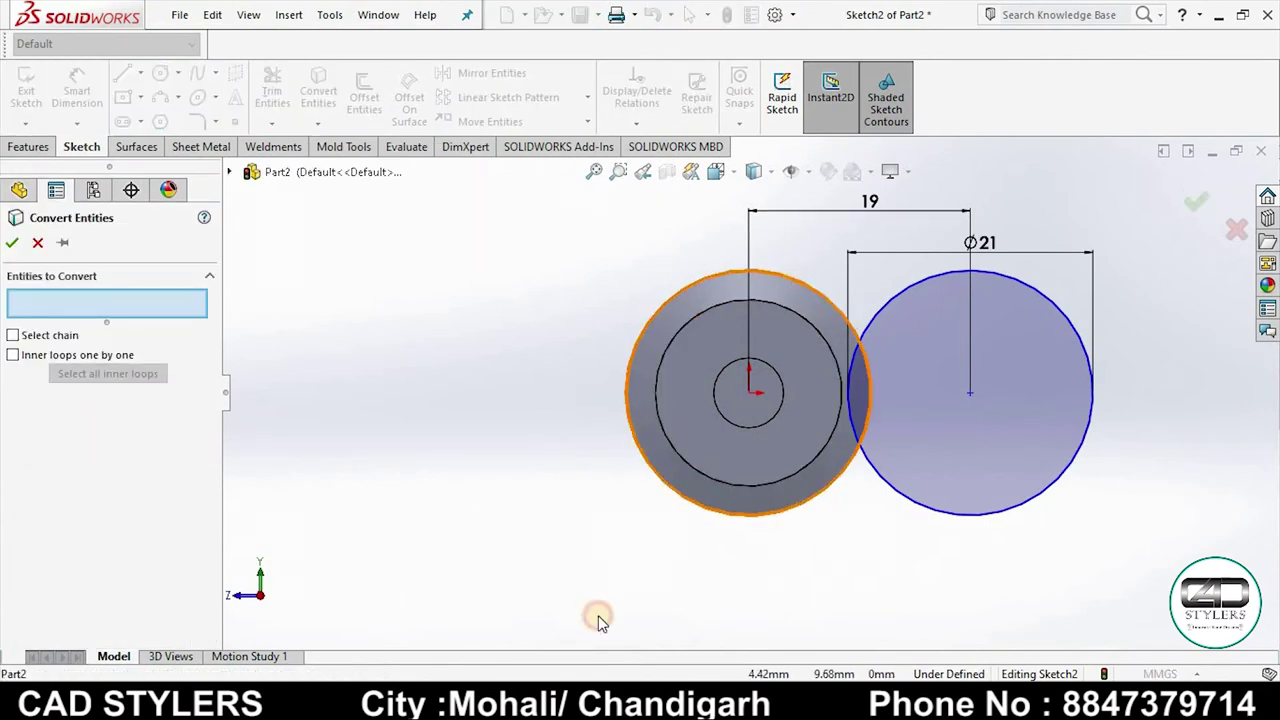
pyautogui.click(12, 244)
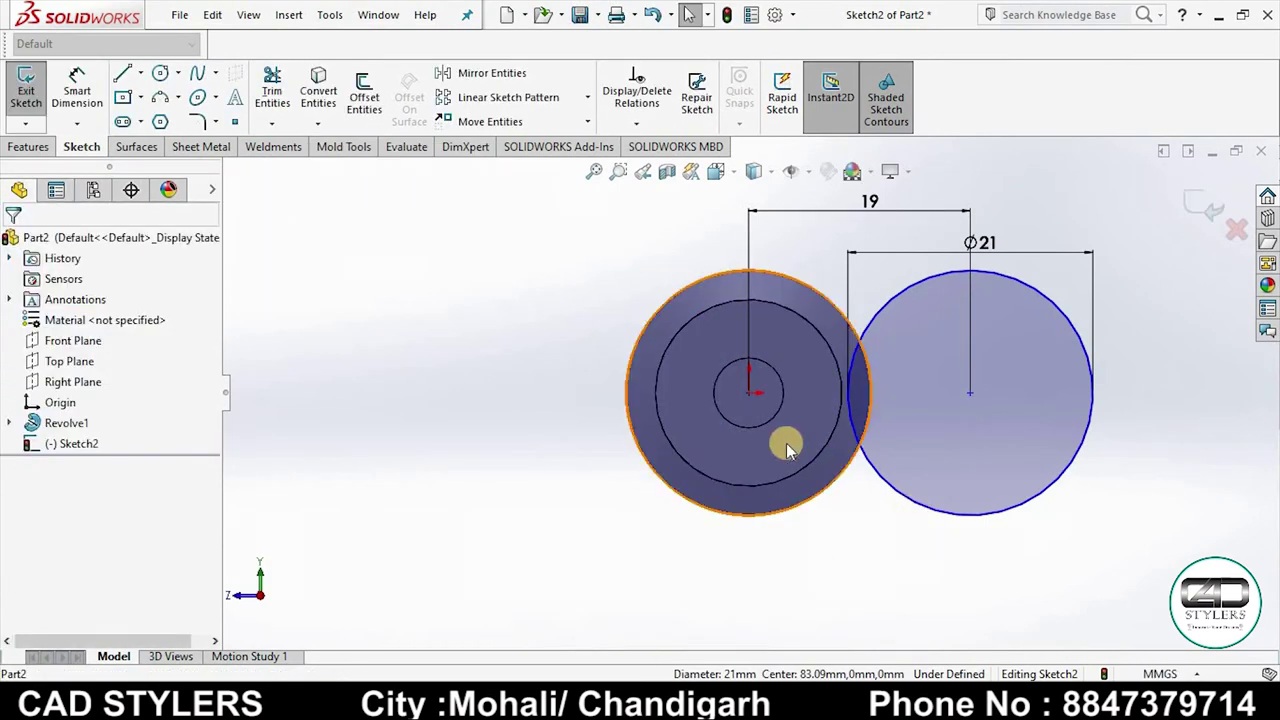
pyautogui.click(587, 98)
# Step: Pattern the Ø21 circle into 6 equally spaced copies around the origin
pyautogui.click(514, 143)
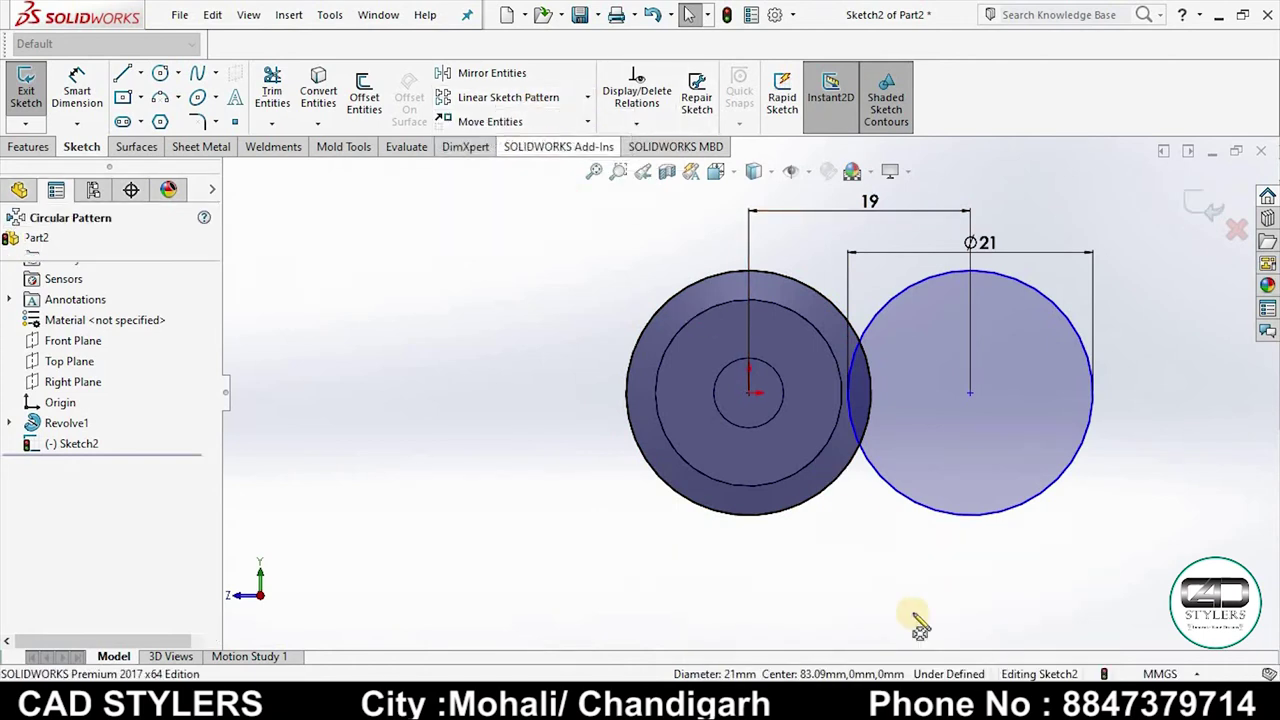
pyautogui.moveTo(940, 590)
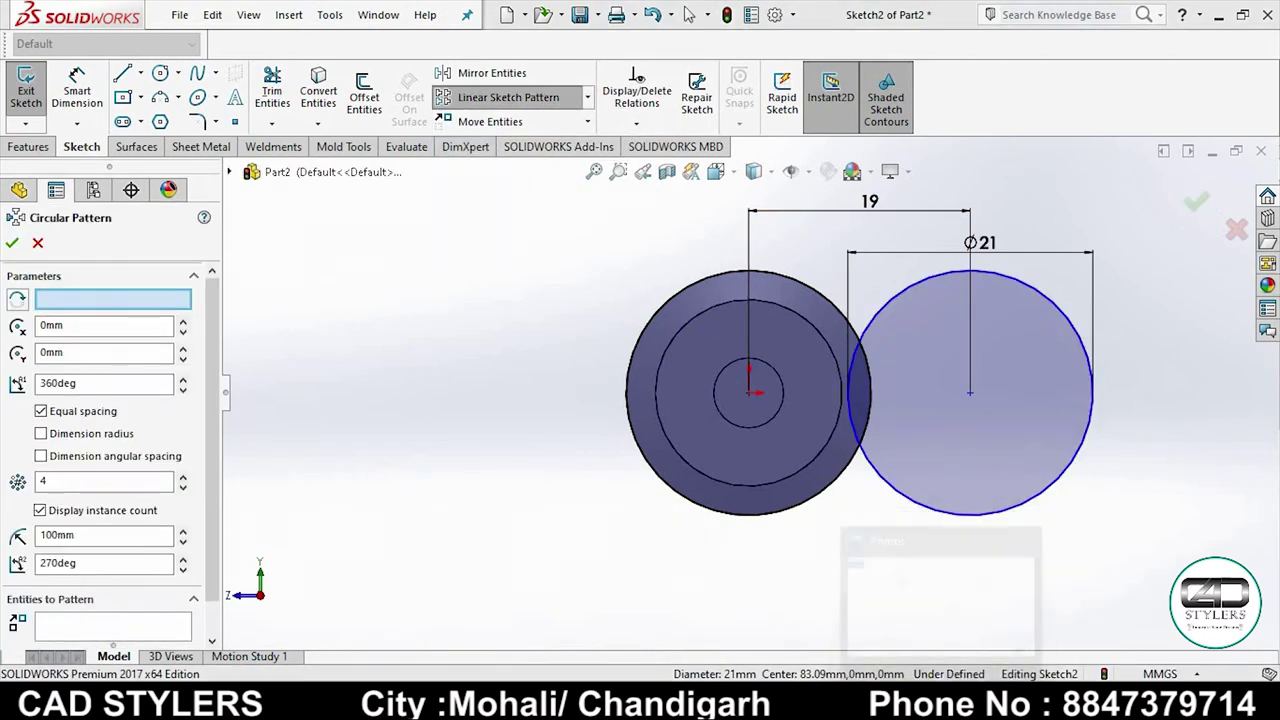
pyautogui.click(886, 620)
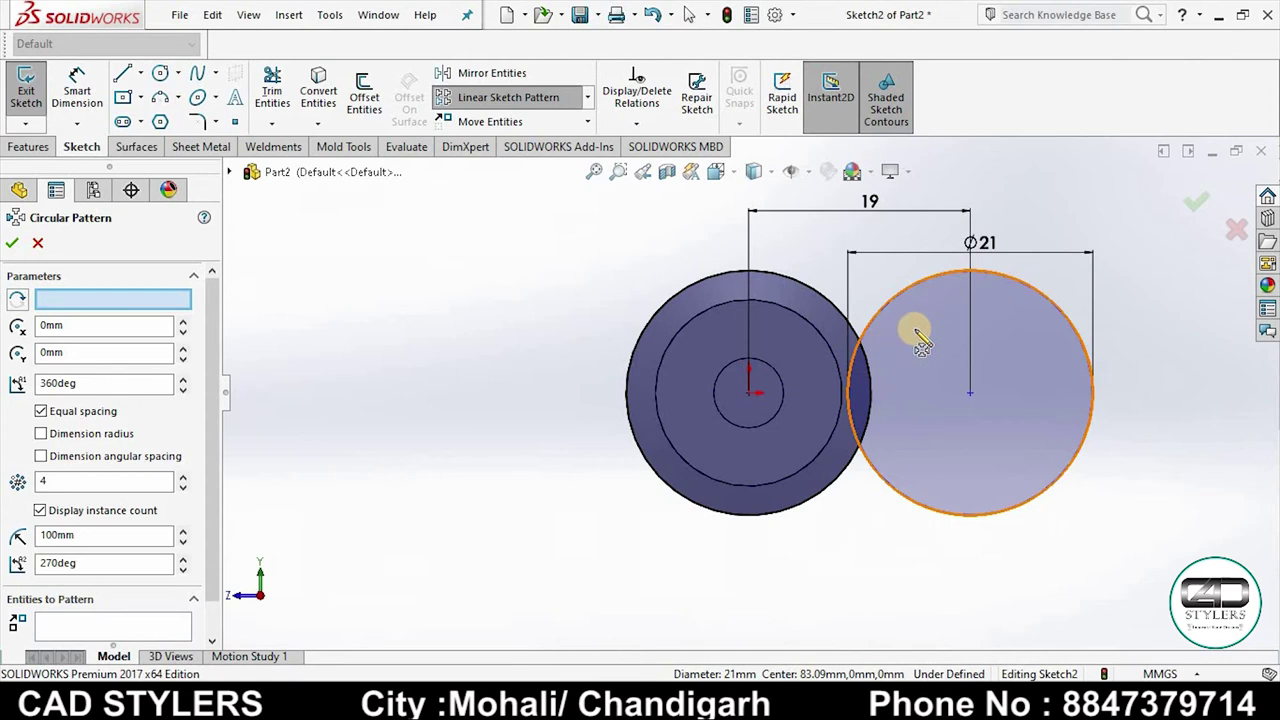
pyautogui.click(918, 340)
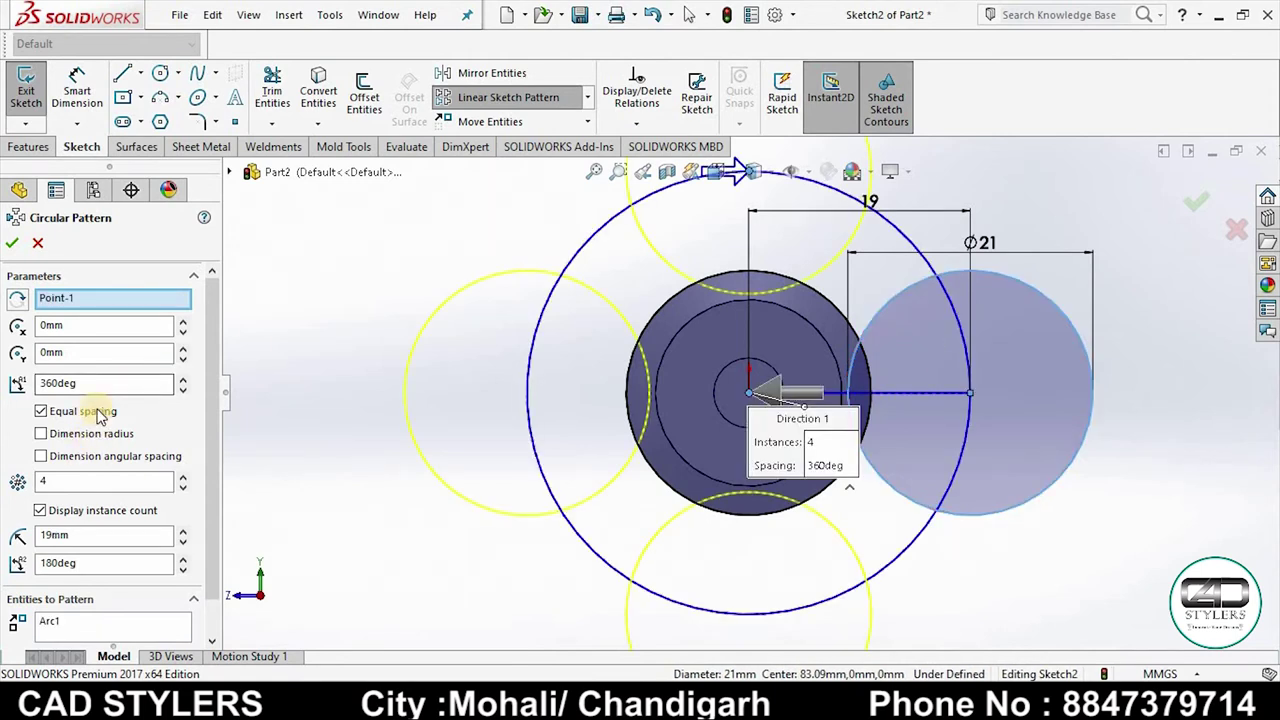
pyautogui.doubleClick(73, 483)
pyautogui.write('6')
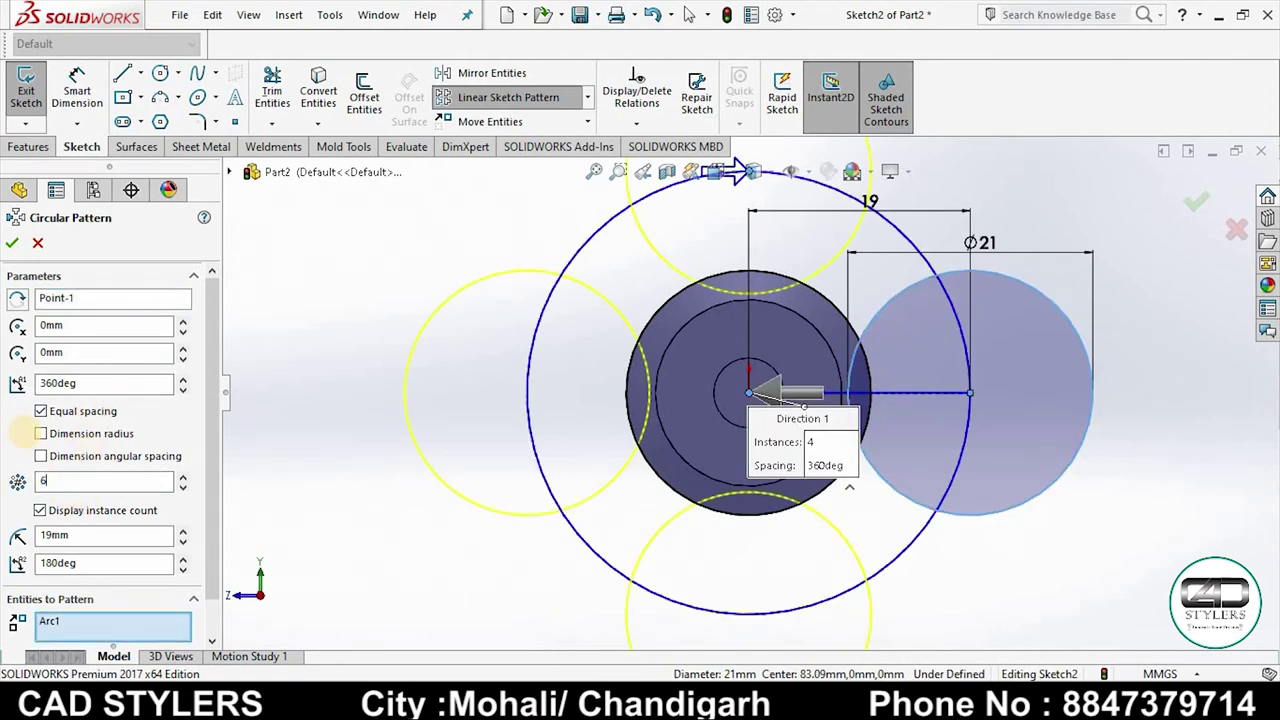
pyautogui.click(12, 243)
# Step: Power-trim the outer arcs of the six Ø21 circles, leaving a six-pointed star of concave arcs
pyautogui.click(272, 90)
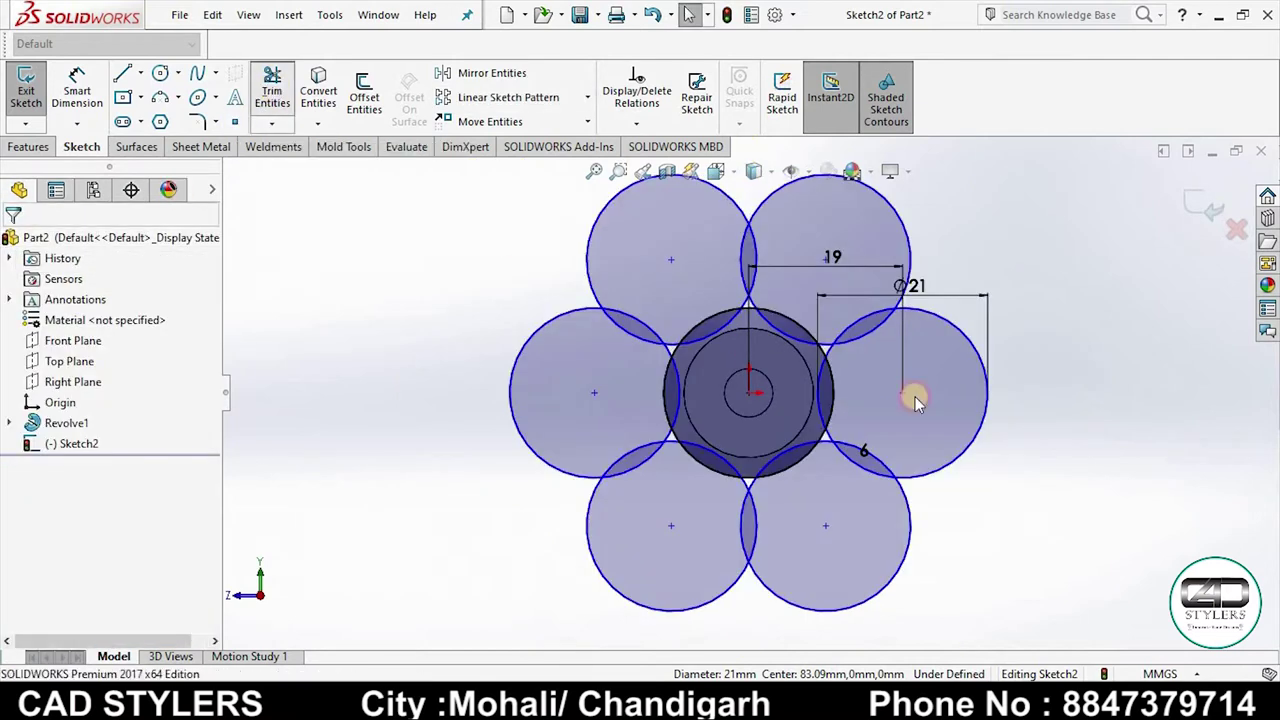
pyautogui.moveTo(988, 512)
pyautogui.mouseDown()
pyautogui.moveTo(740, 235)
pyautogui.moveTo(560, 366)
pyautogui.moveTo(694, 526)
pyautogui.moveTo(943, 434)
pyautogui.moveTo(712, 580)
pyautogui.moveTo(553, 444)
pyautogui.mouseUp()
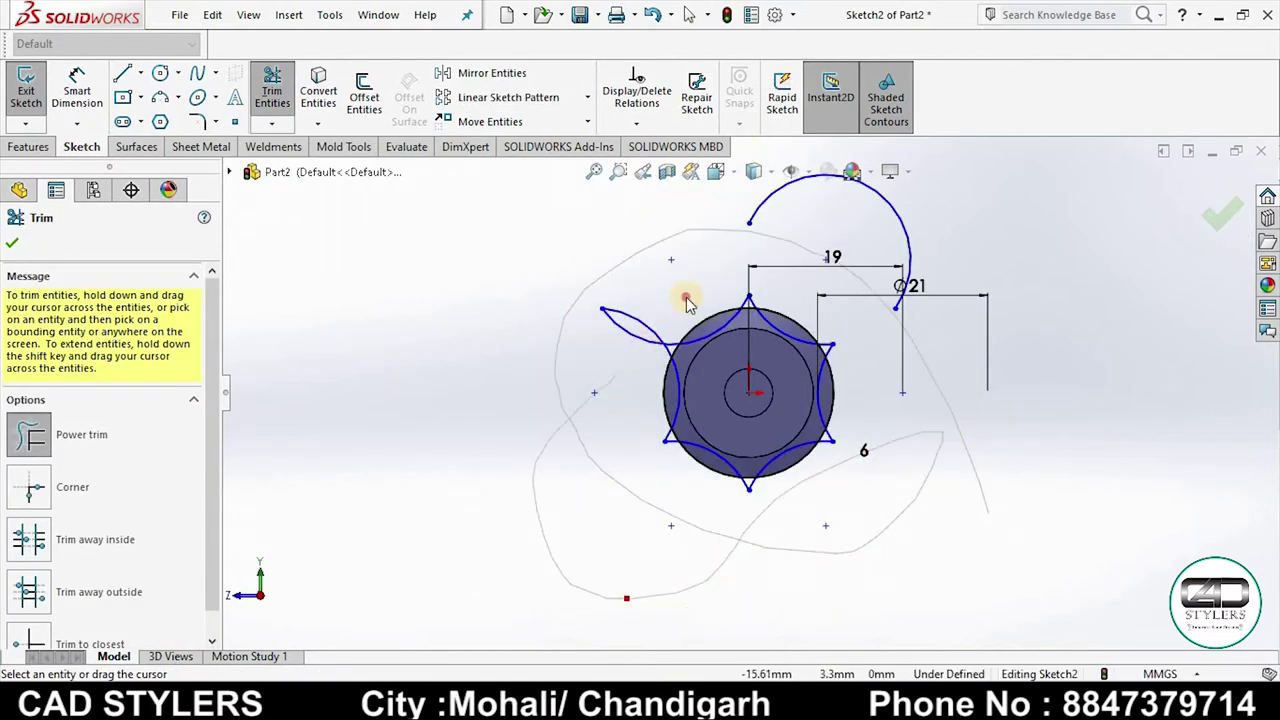
pyautogui.moveTo(852, 220); pyautogui.dragTo(958, 314)
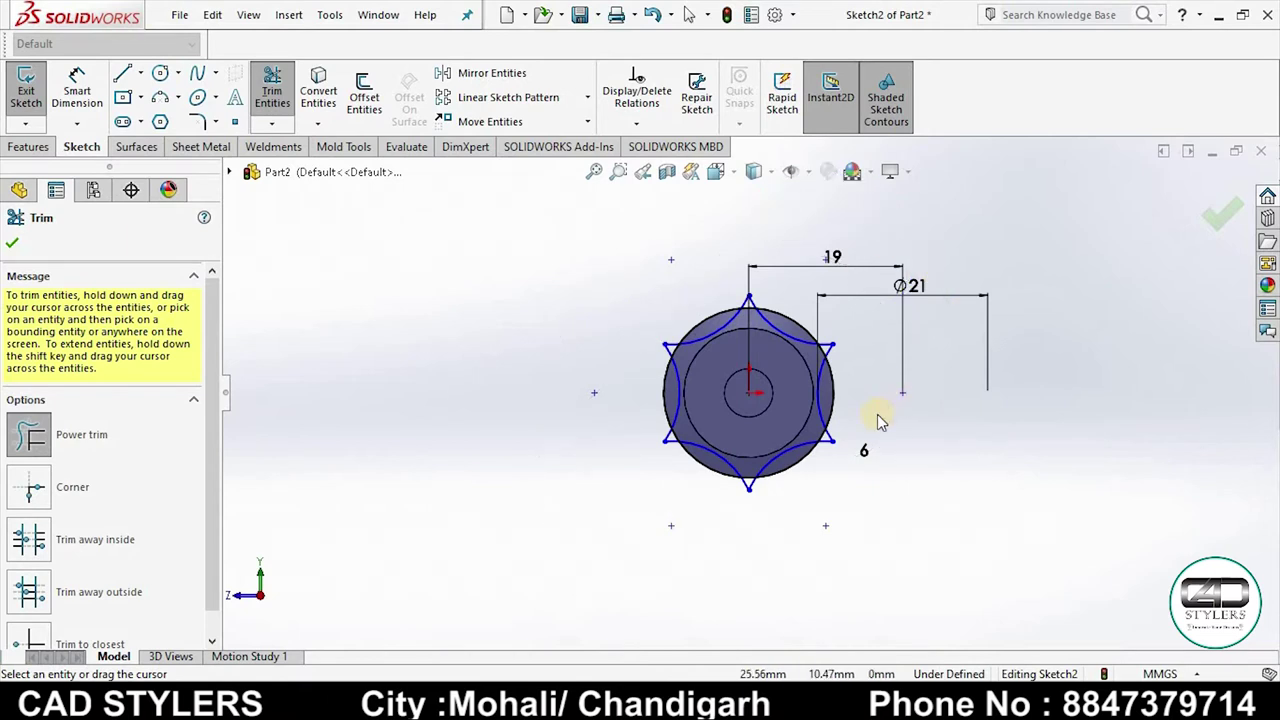
pyautogui.scroll(-3, 870, 428)
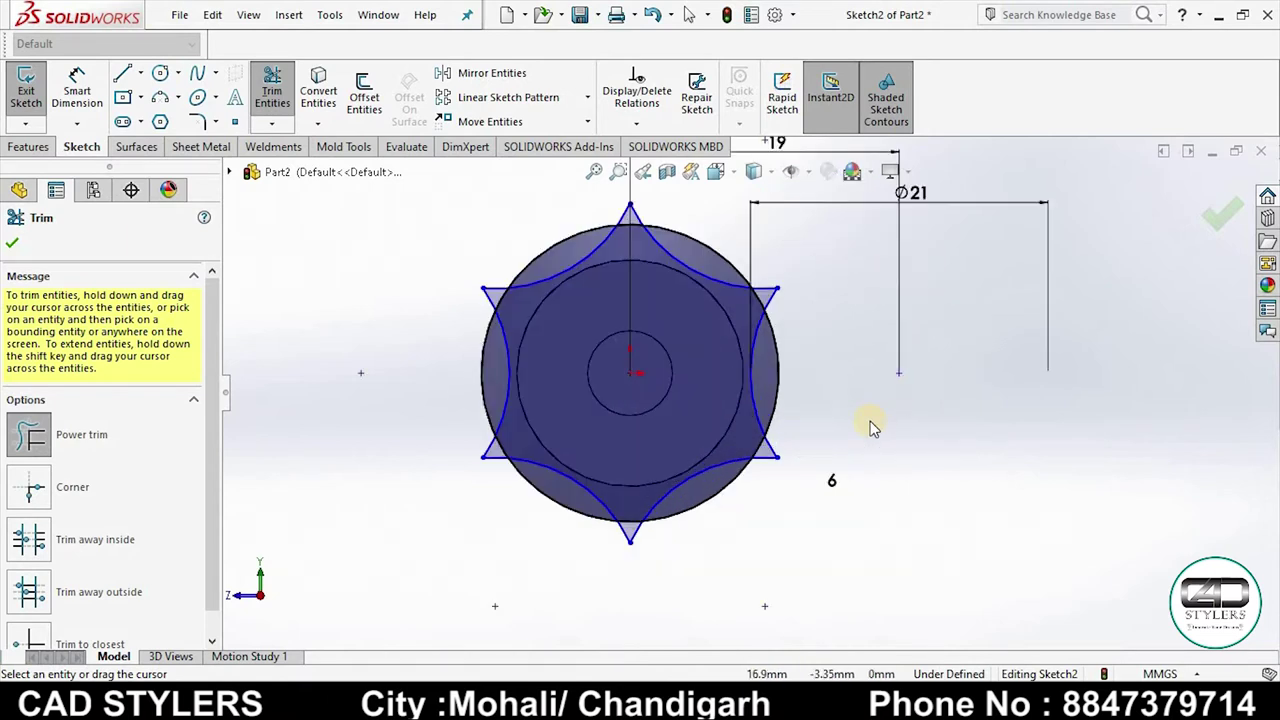
pyautogui.scroll(-2, 870, 426)
pyautogui.scroll(2, 872, 425)
# Step: Check the reference drawing in Photos, then return to the sketch
pyautogui.click(775, 625)
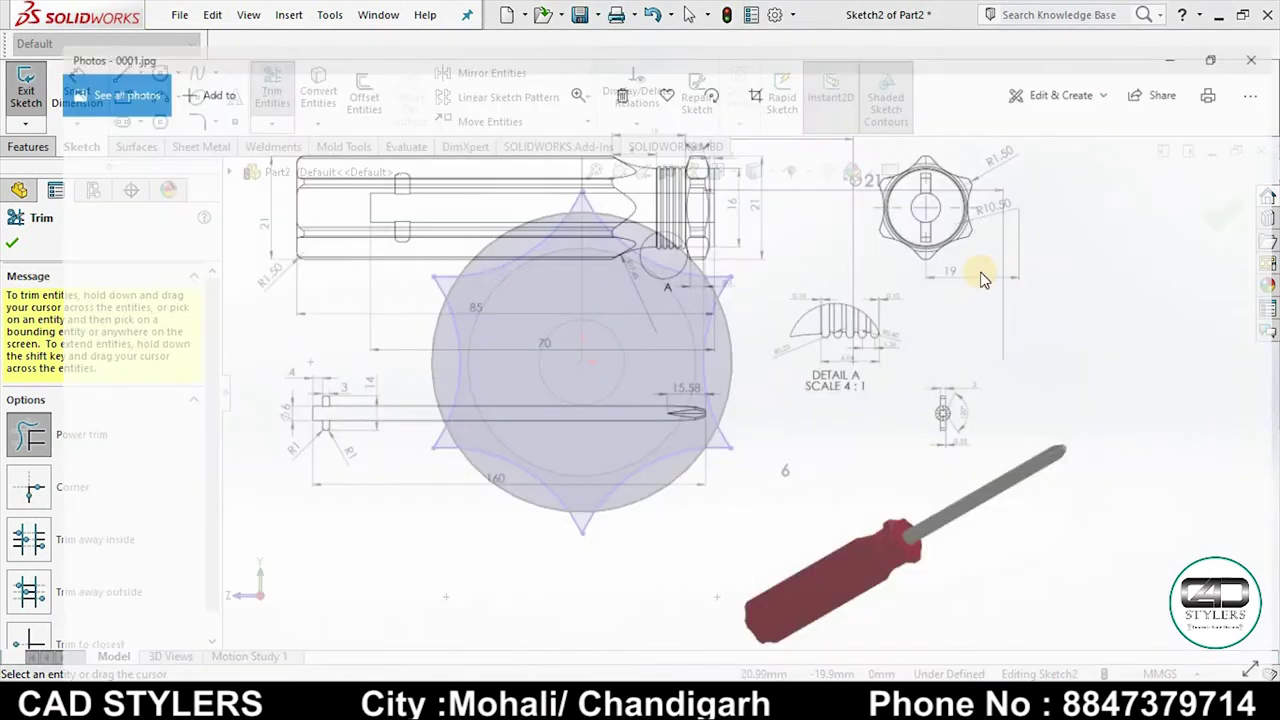
pyautogui.scroll(2, 999, 119)
pyautogui.scroll(2, 970, 448)
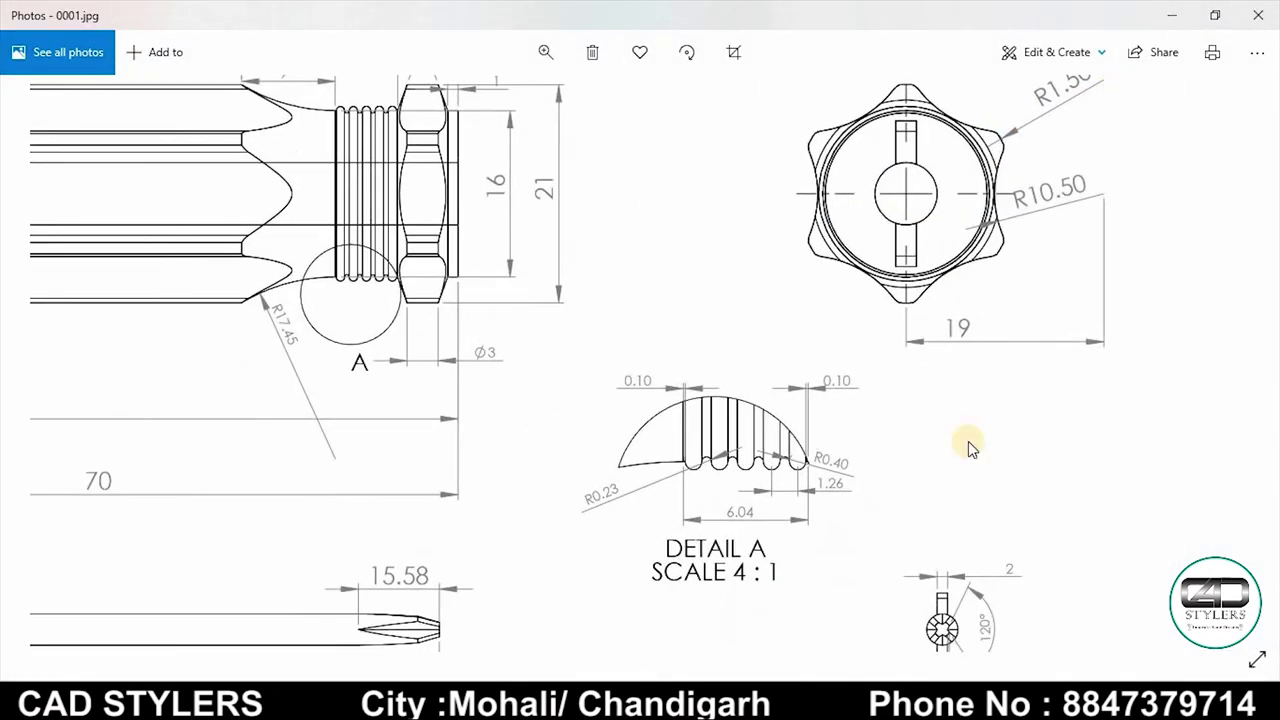
pyautogui.click(937, 679)
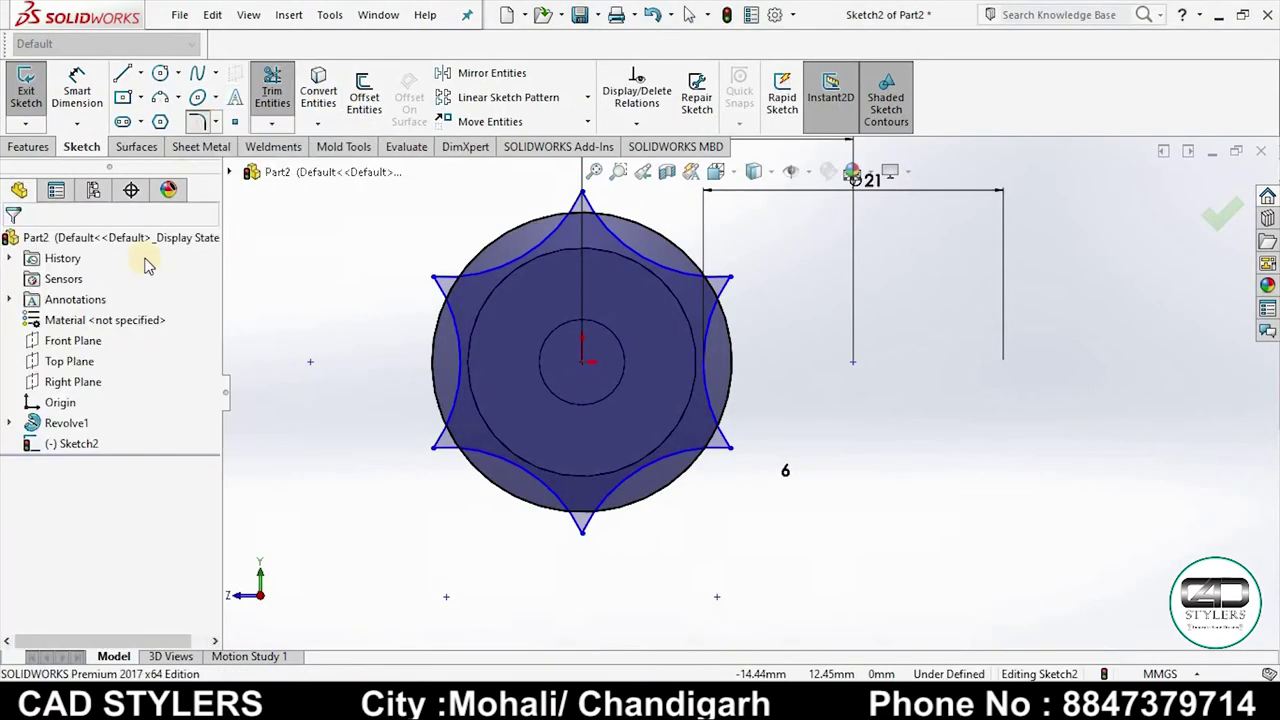
# Step: Fillet all six star points (right, top, upper-left, lower-left, bottom, lower-right) at R1.5 mm
pyautogui.click(735, 282)
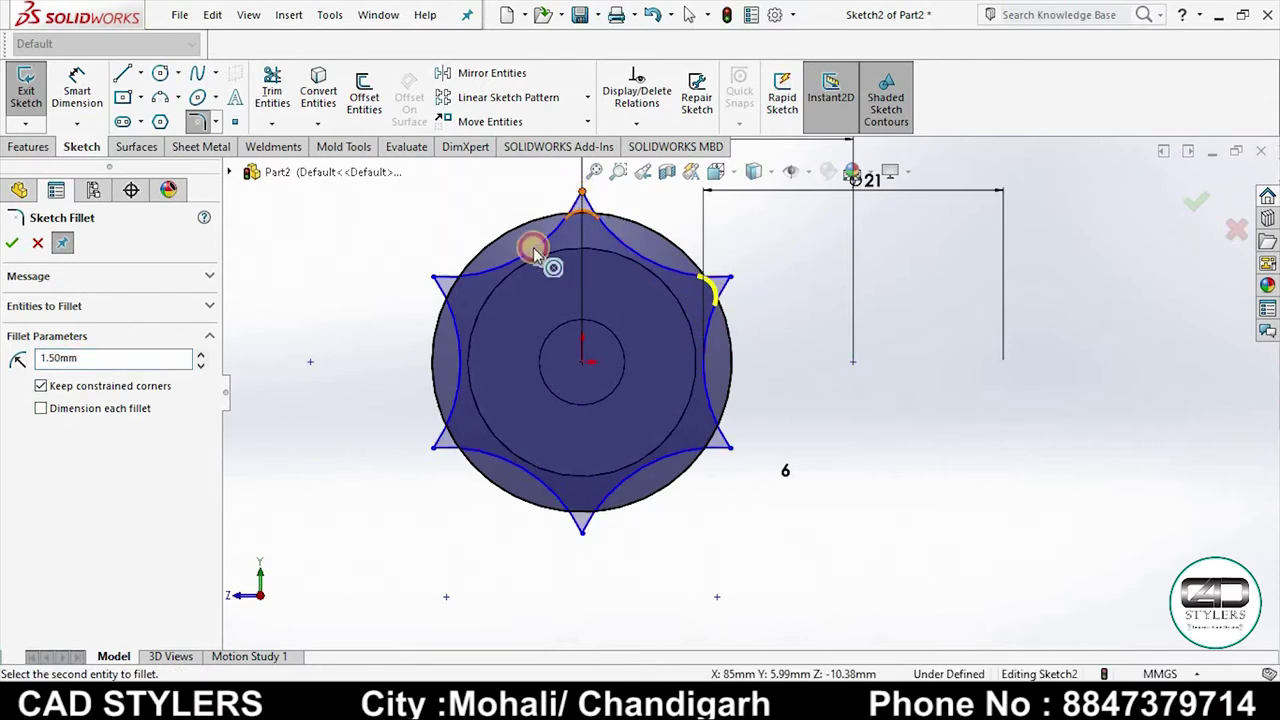
pyautogui.click(535, 253)
pyautogui.click(435, 280)
pyautogui.click(437, 445)
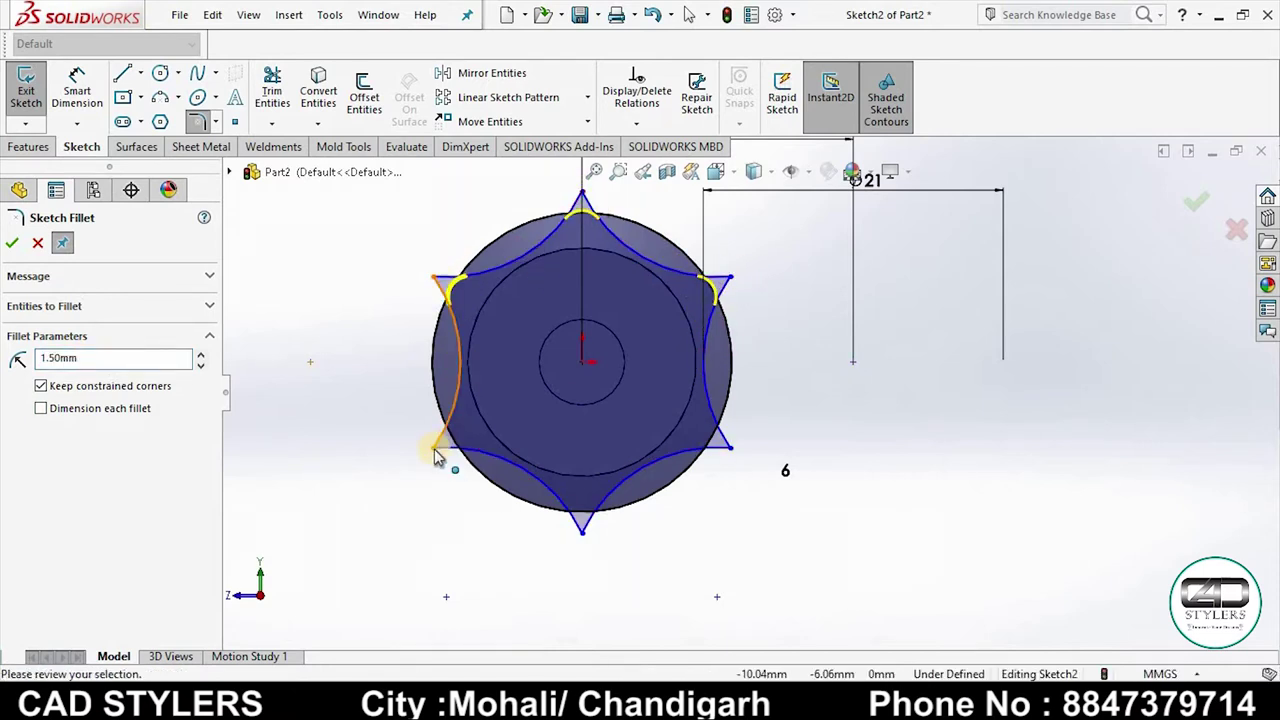
pyautogui.click(584, 538)
pyautogui.click(731, 452)
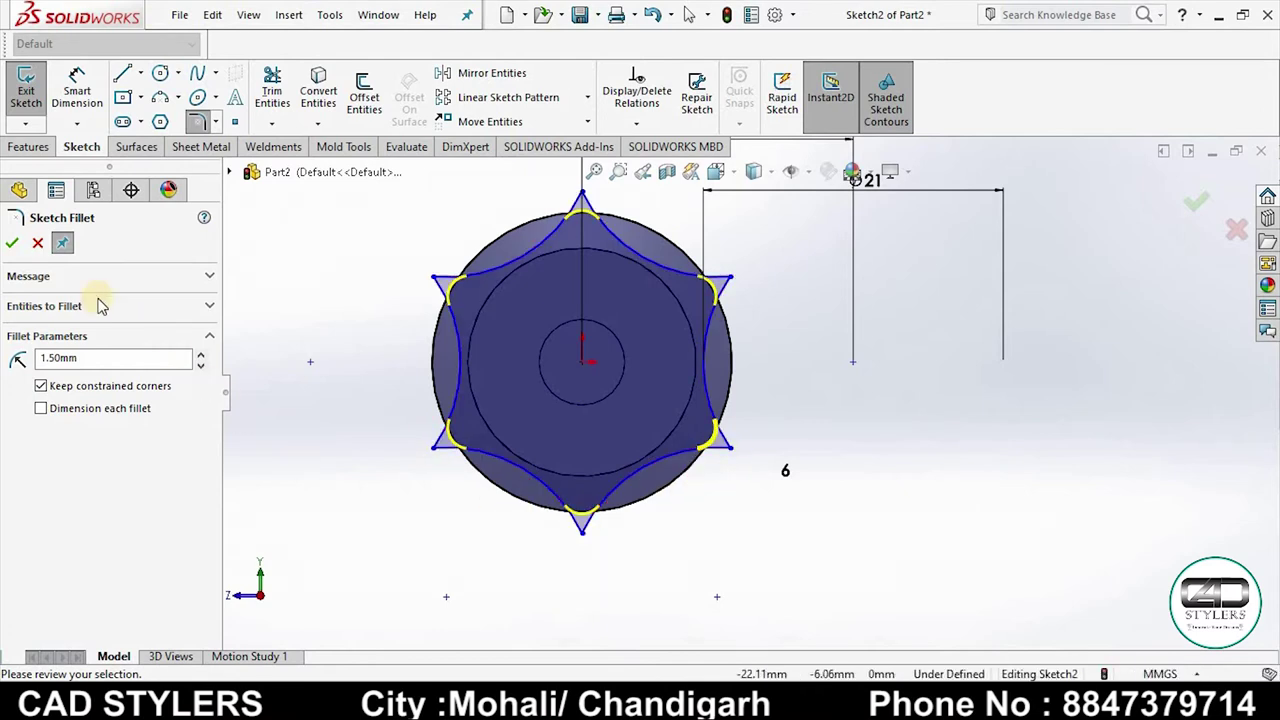
pyautogui.click(12, 244)
pyautogui.scroll(3, 851, 406)
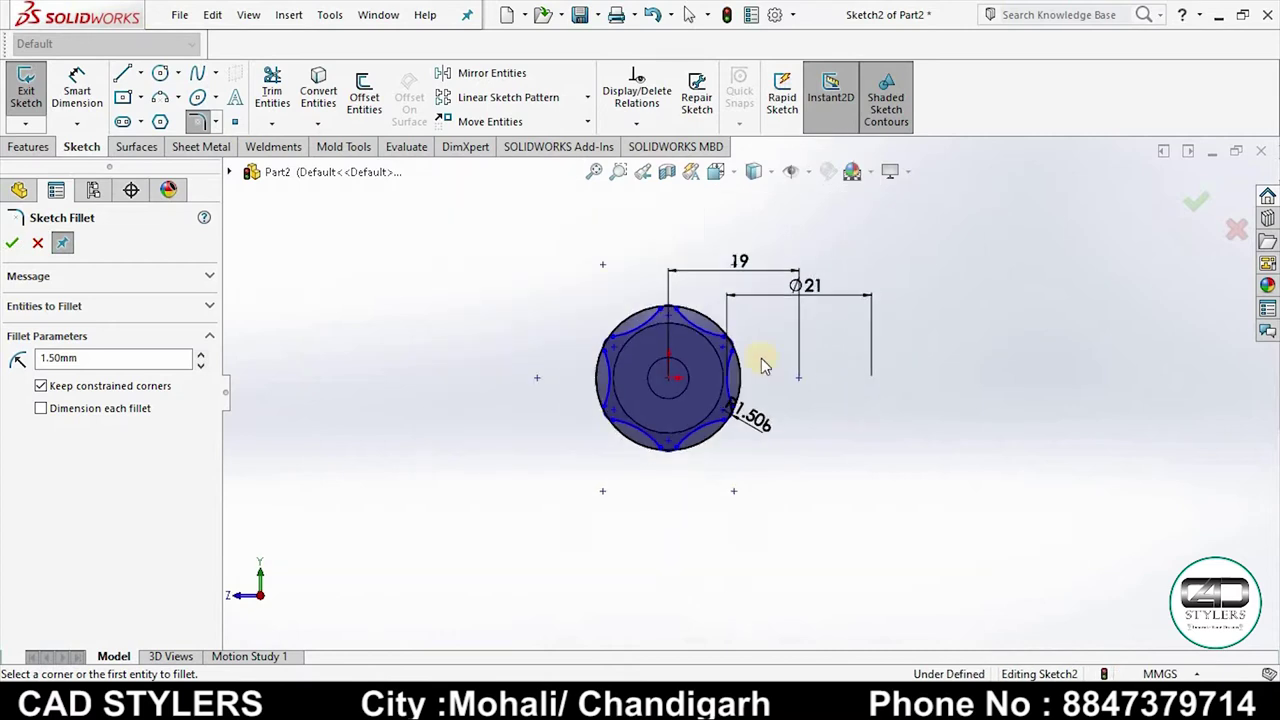
pyautogui.scroll(-2, 770, 370)
pyautogui.scroll(-2, 786, 384)
pyautogui.scroll(-2, 788, 383)
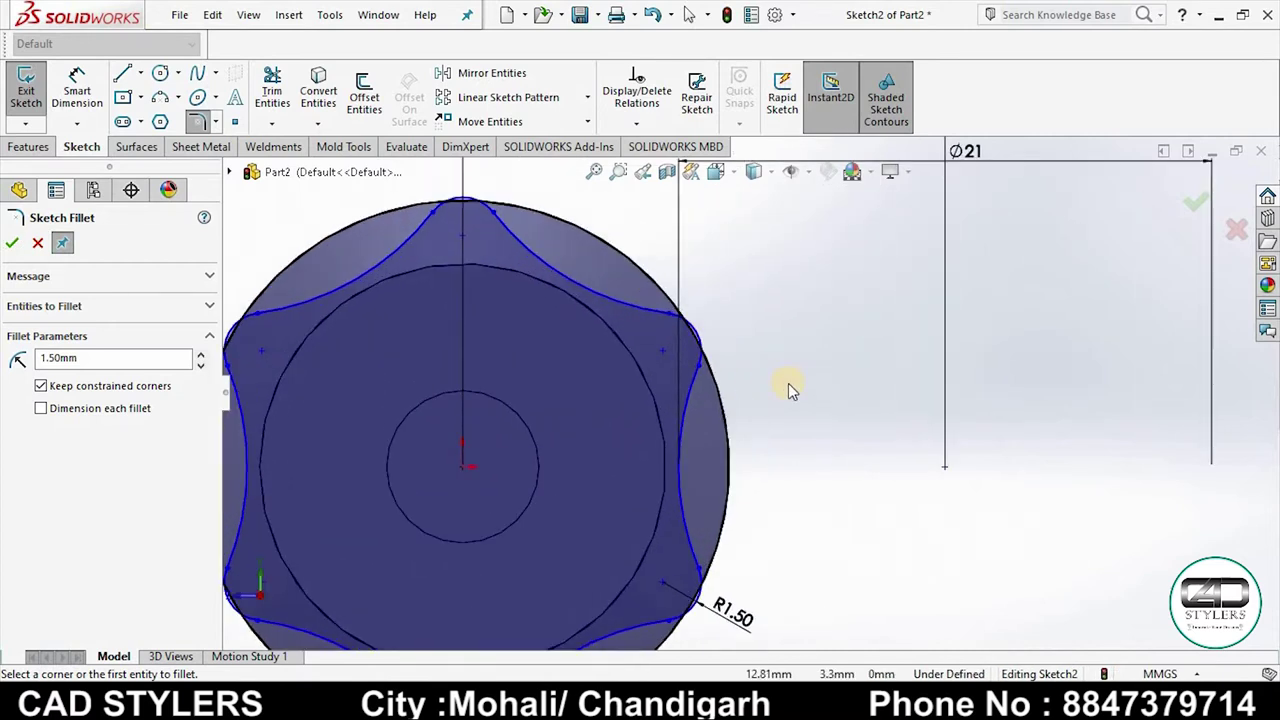
pyautogui.scroll(3, 788, 383)
pyautogui.click(1196, 202)
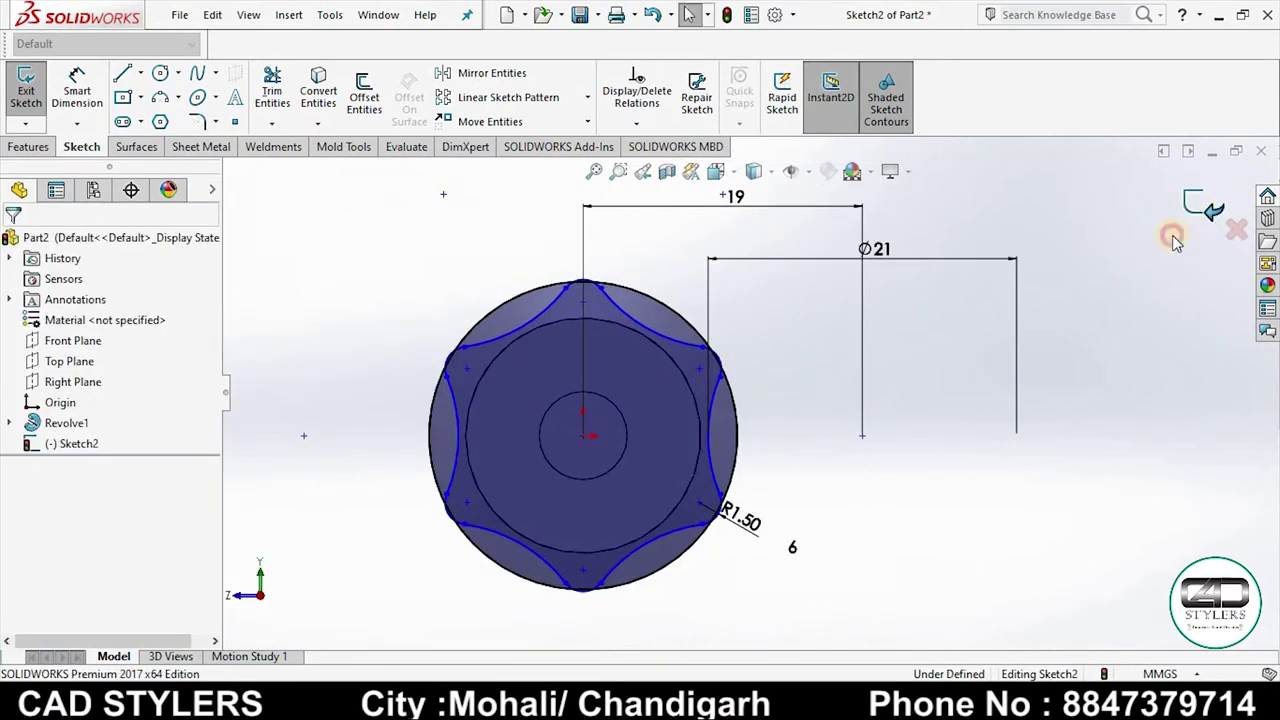
# Step: Extrude-cut the outer ring regions around the star sketch Through All, creating Cut-Extrude1
pyautogui.scroll(3, 1114, 340)
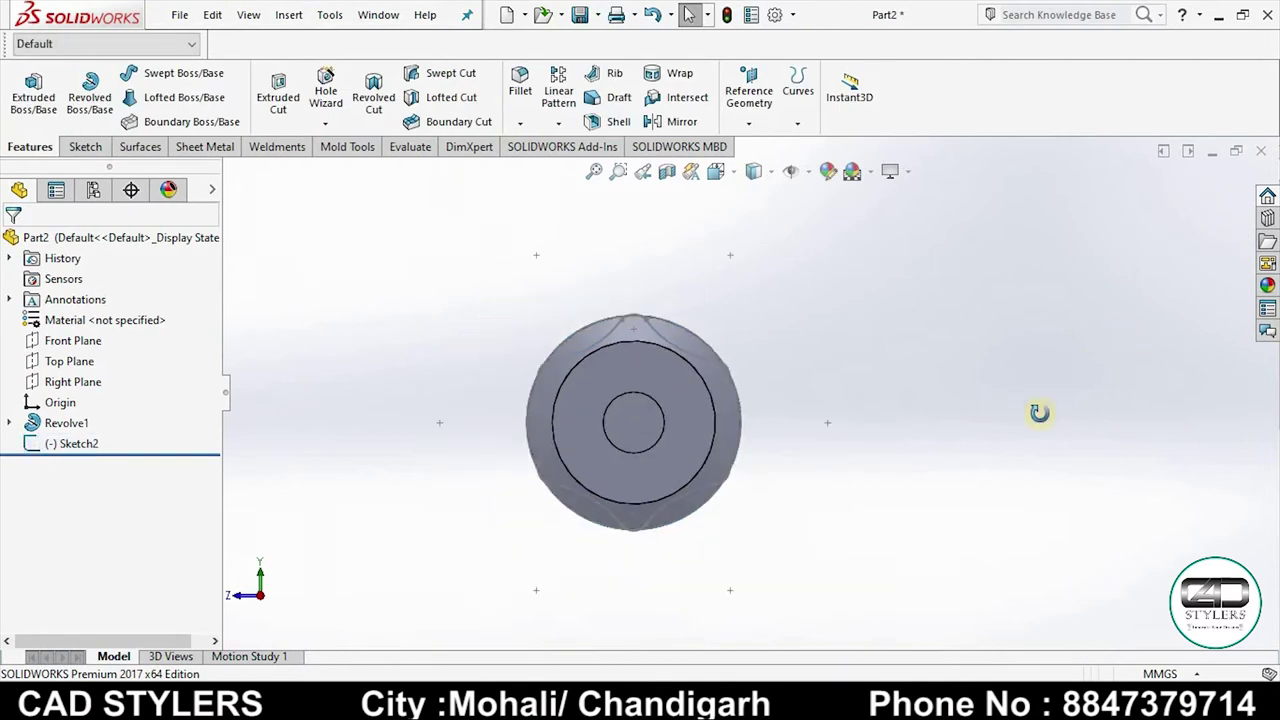
pyautogui.moveTo(1040, 408)
pyautogui.mouseDown(button='middle')
pyautogui.moveTo(1060, 399)
pyautogui.moveTo(530, 330)
pyautogui.mouseUp(button='middle')
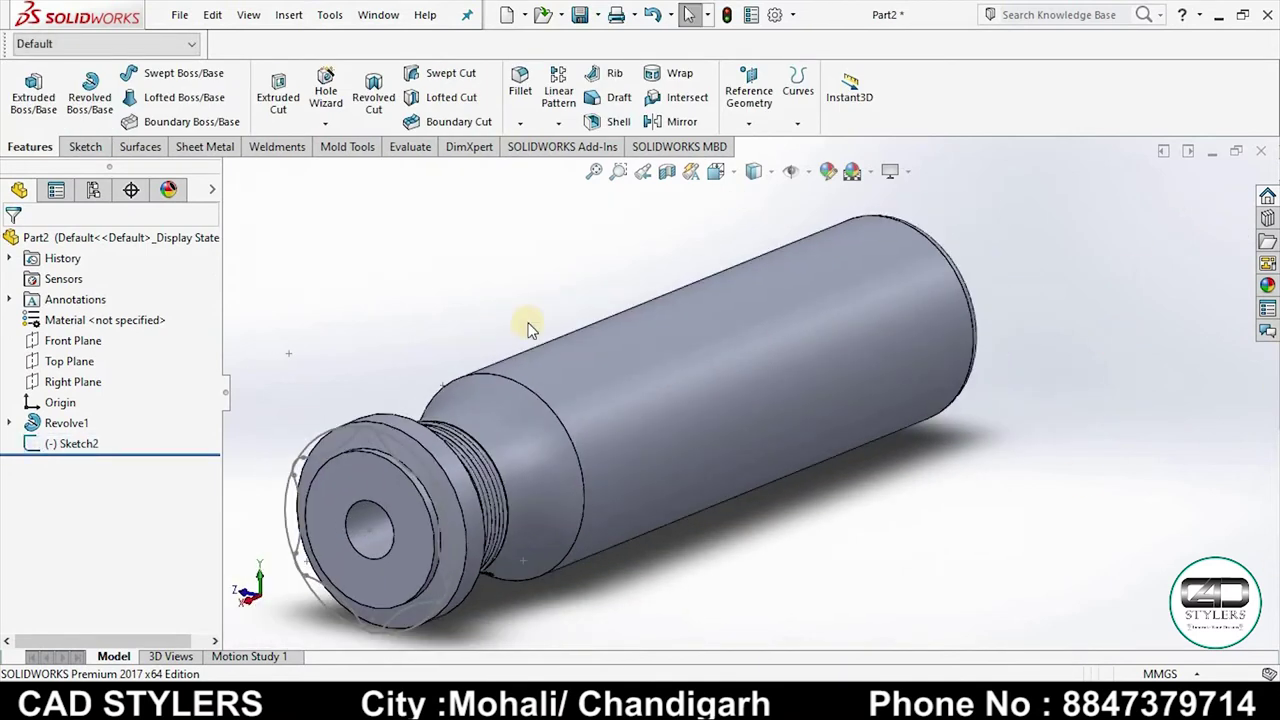
pyautogui.click(67, 447)
pyautogui.click(278, 95)
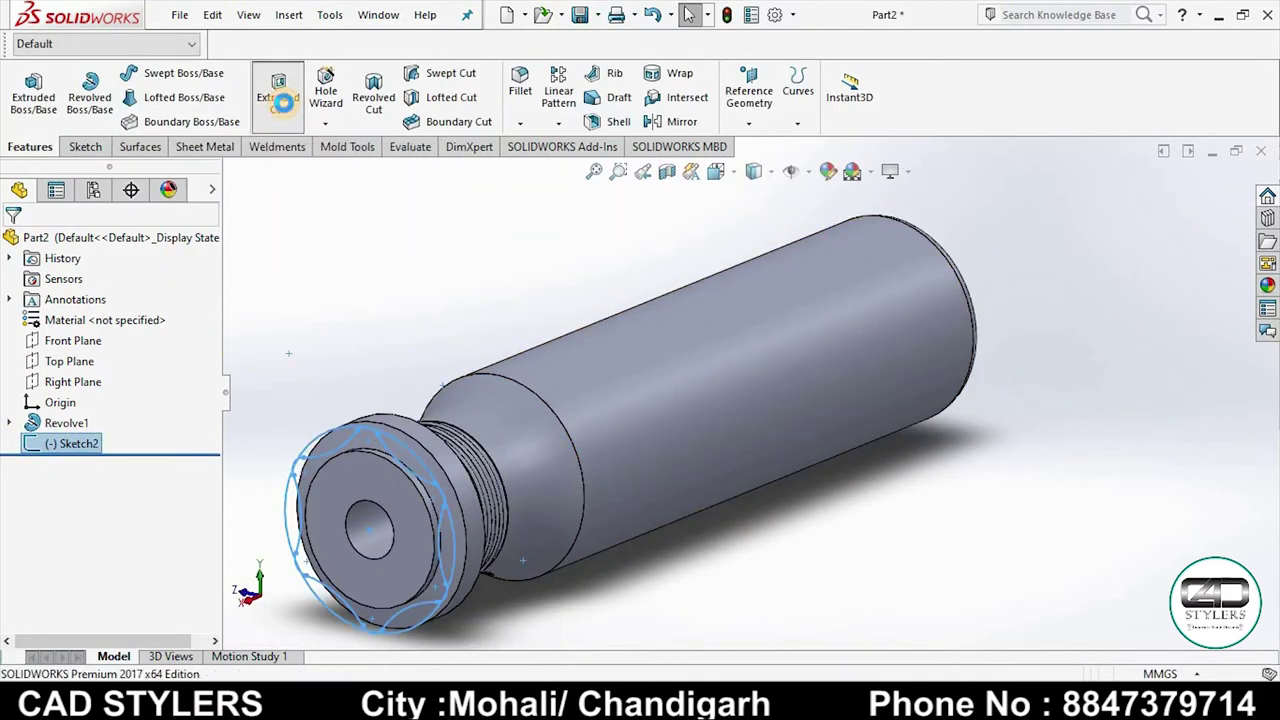
pyautogui.click(335, 455)
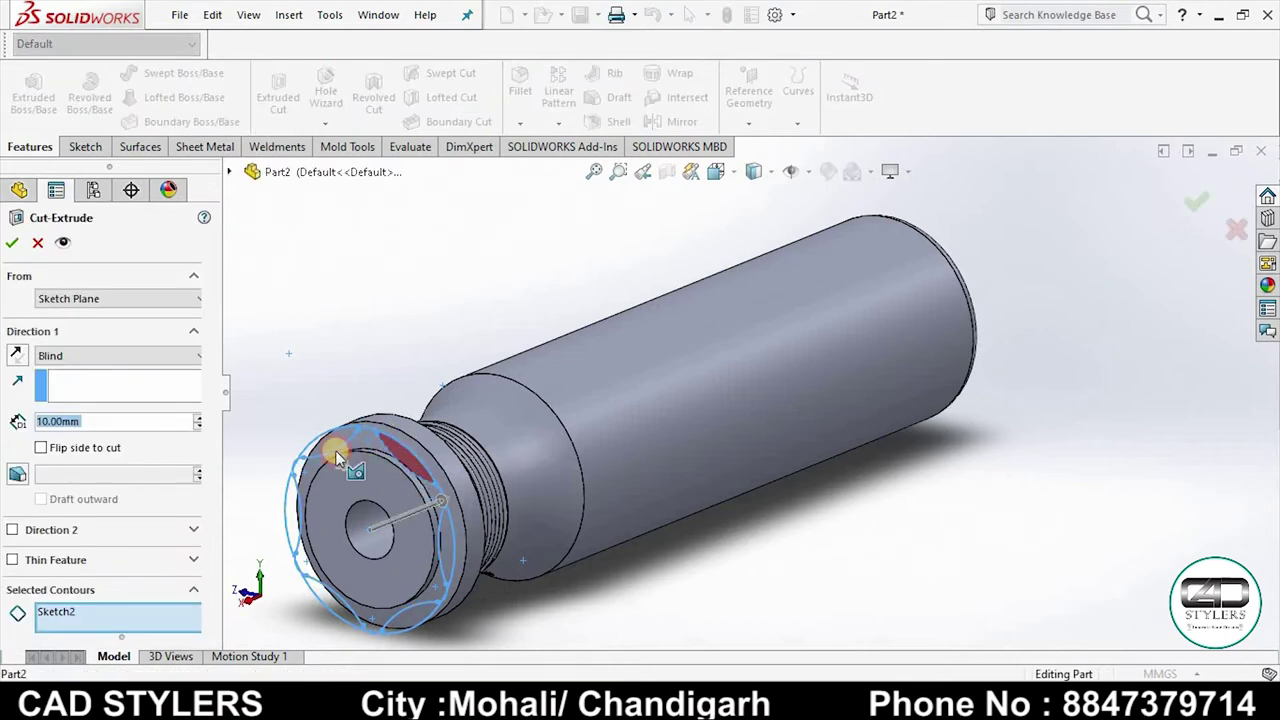
pyautogui.click(286, 508)
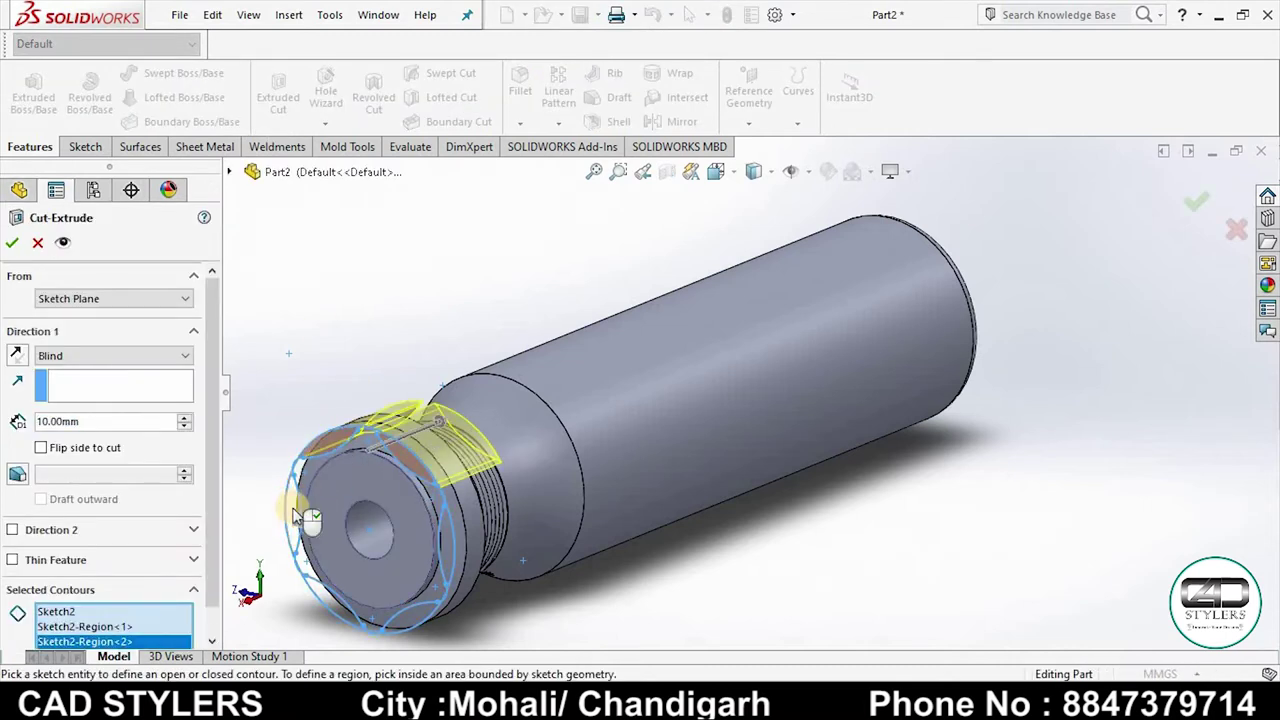
pyautogui.click(300, 518)
pyautogui.click(334, 606)
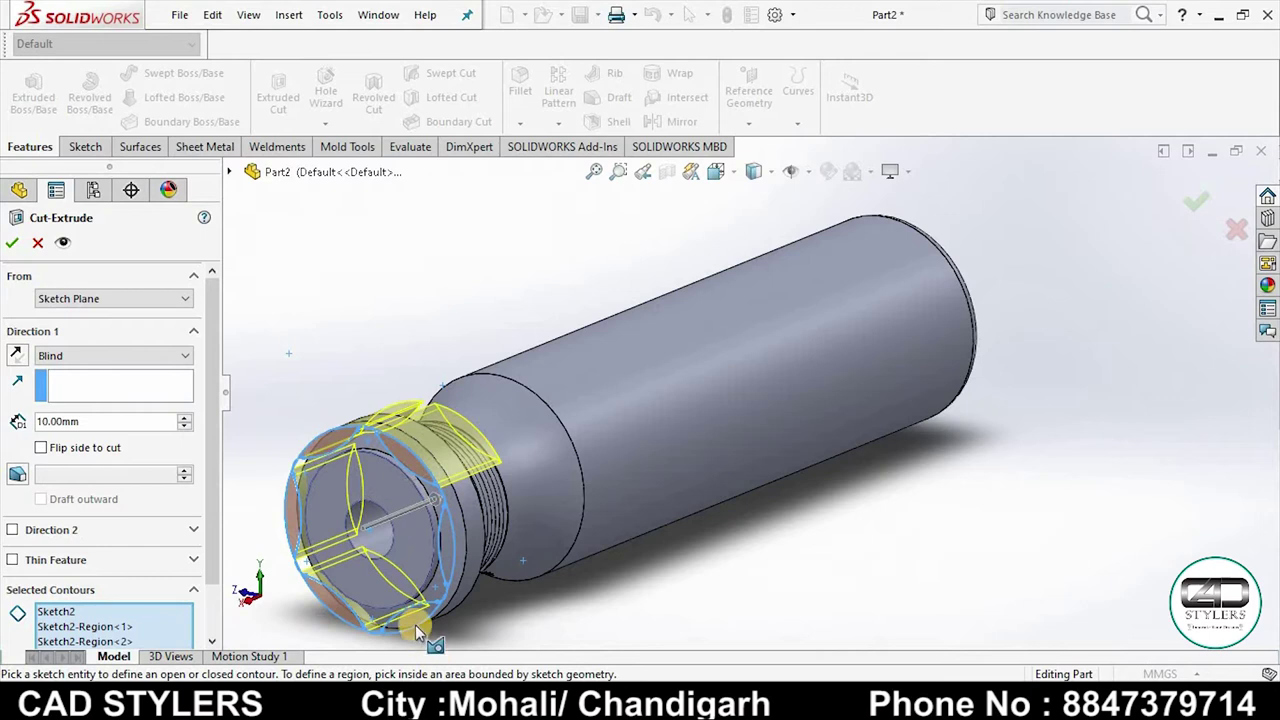
pyautogui.click(426, 612)
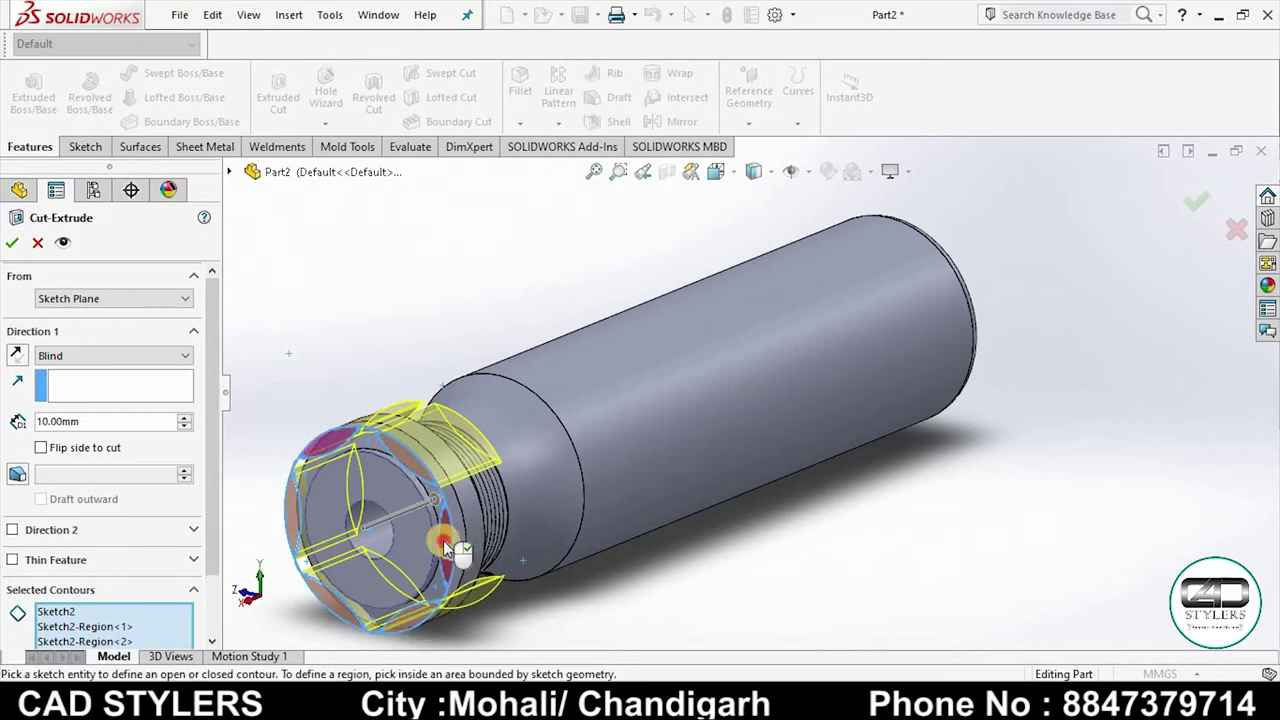
pyautogui.click(85, 355)
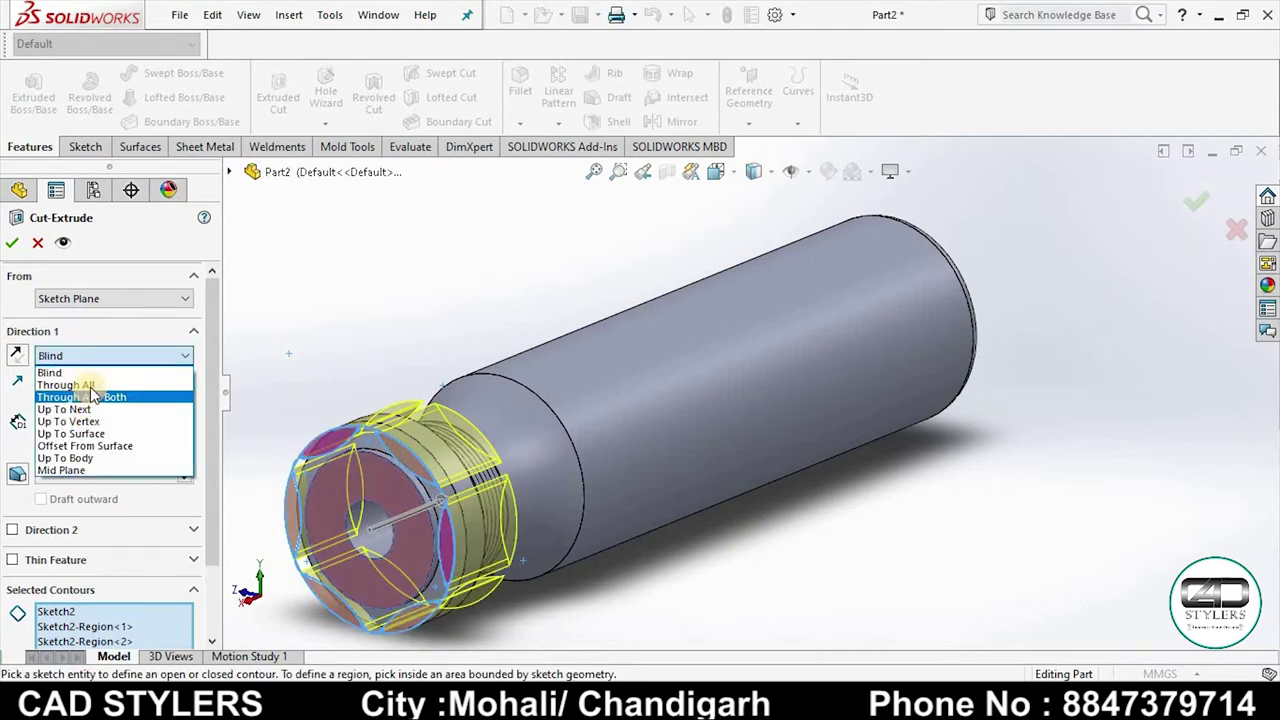
pyautogui.click(66, 385)
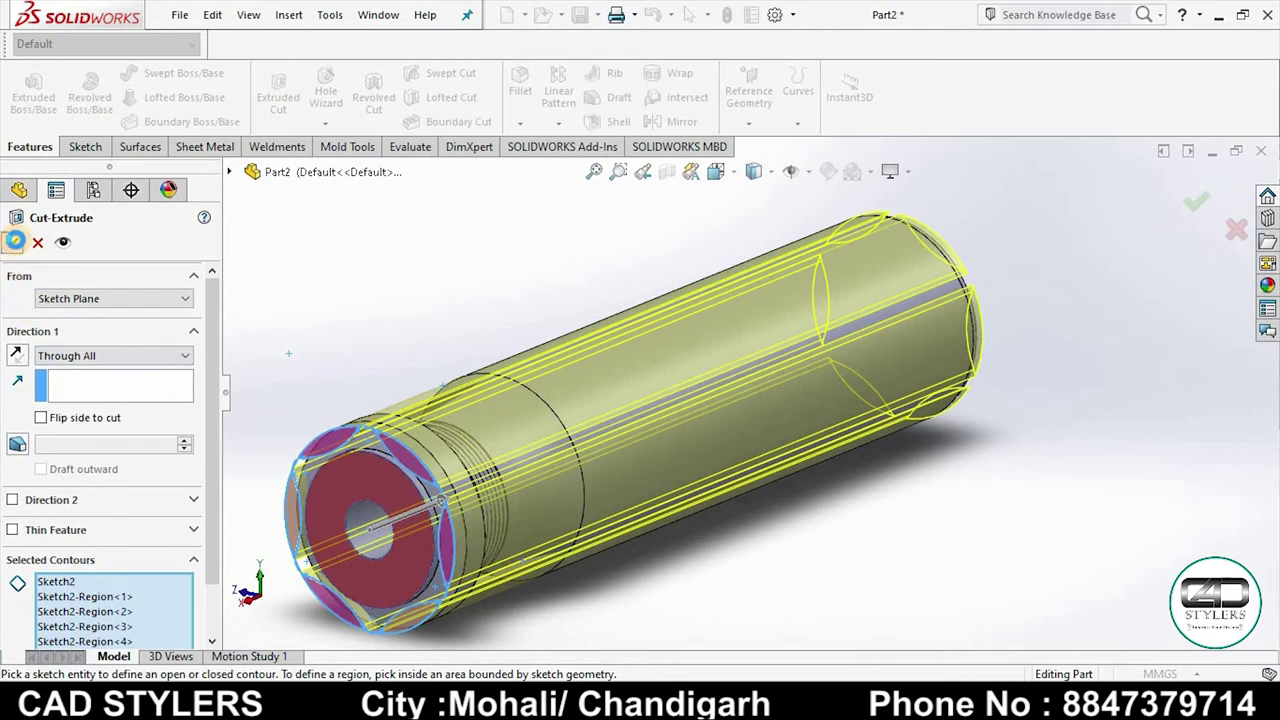
pyautogui.press('Return')
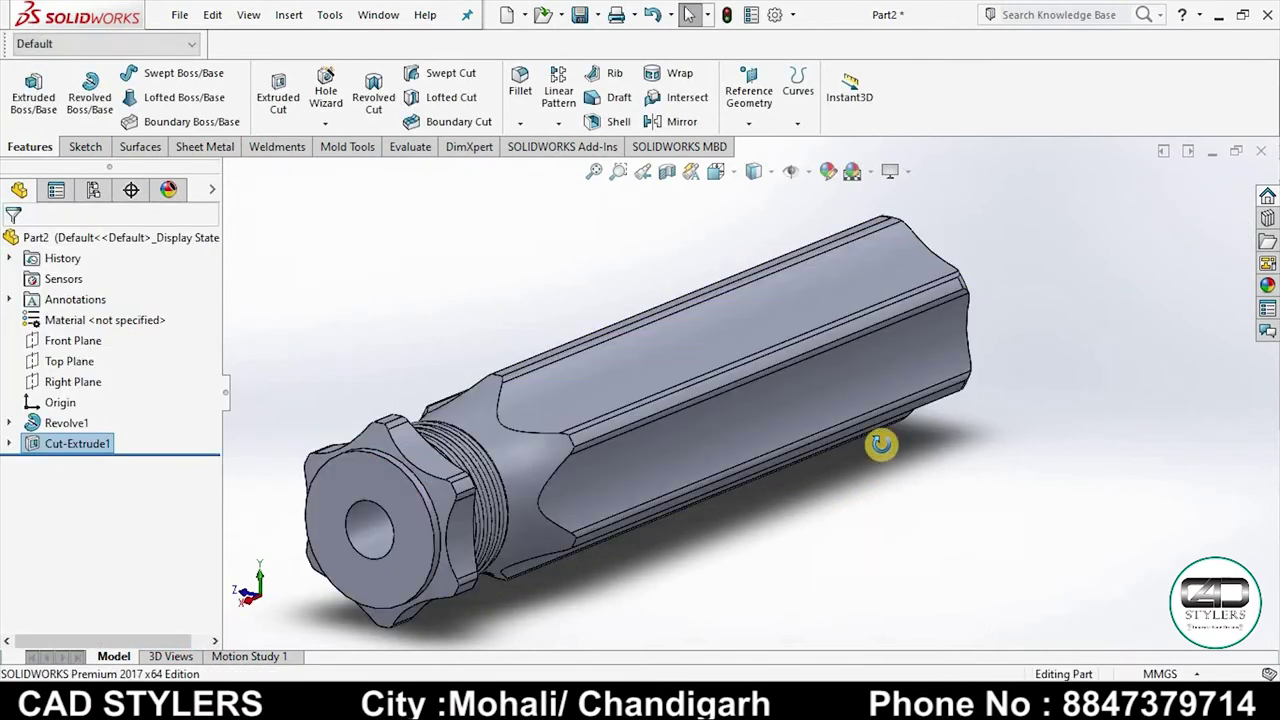
pyautogui.moveTo(880, 443)
pyautogui.mouseDown(button='middle')
pyautogui.moveTo(958, 417)
pyautogui.moveTo(1043, 491)
pyautogui.mouseUp(button='middle')
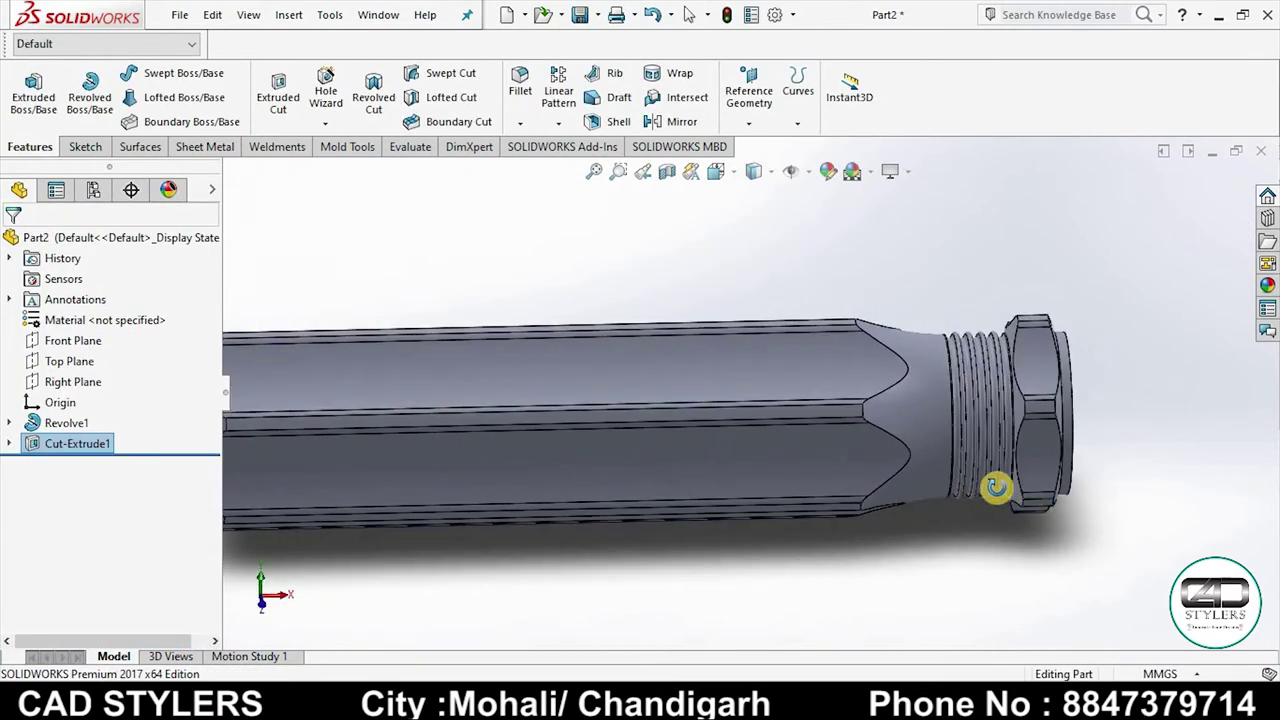
pyautogui.scroll(3, 995, 492)
pyautogui.scroll(2, 880, 480)
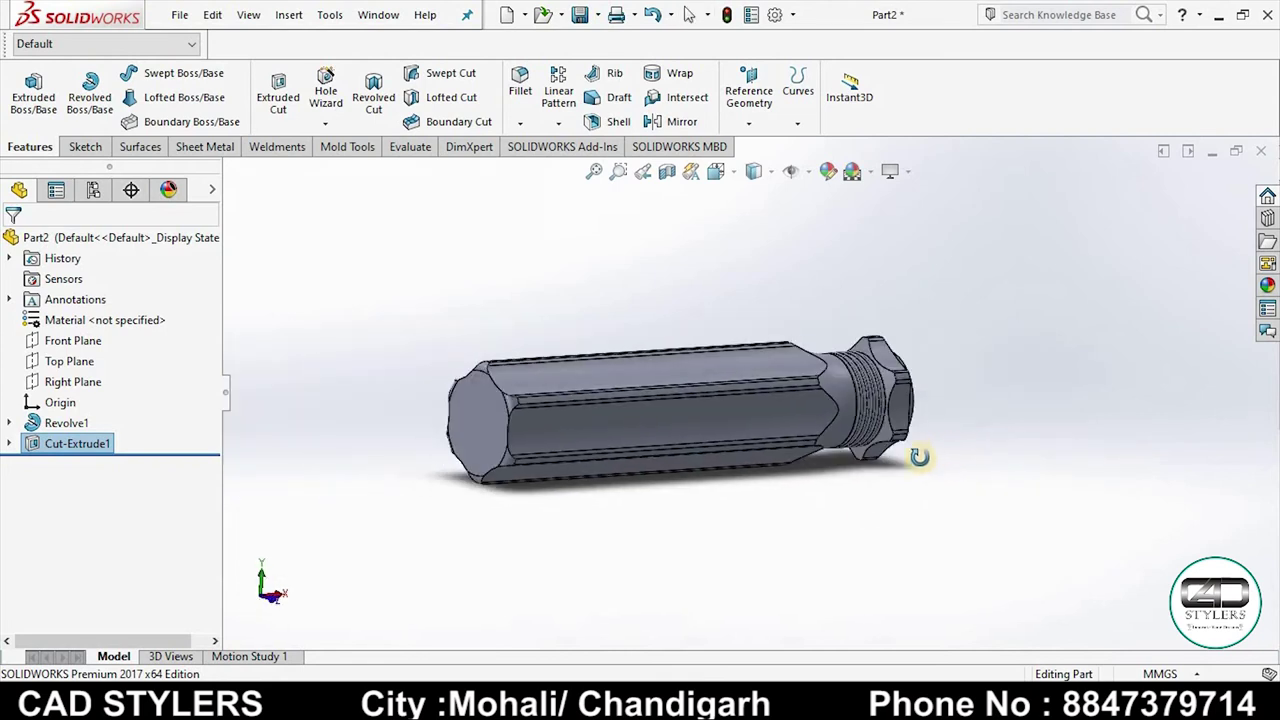
pyautogui.moveTo(917, 457)
pyautogui.mouseDown(button='middle')
pyautogui.moveTo(851, 528)
pyautogui.moveTo(908, 457)
pyautogui.moveTo(800, 466)
pyautogui.moveTo(679, 437)
pyautogui.mouseUp(button='middle')
pyautogui.hotkey('alt', 'Tab')
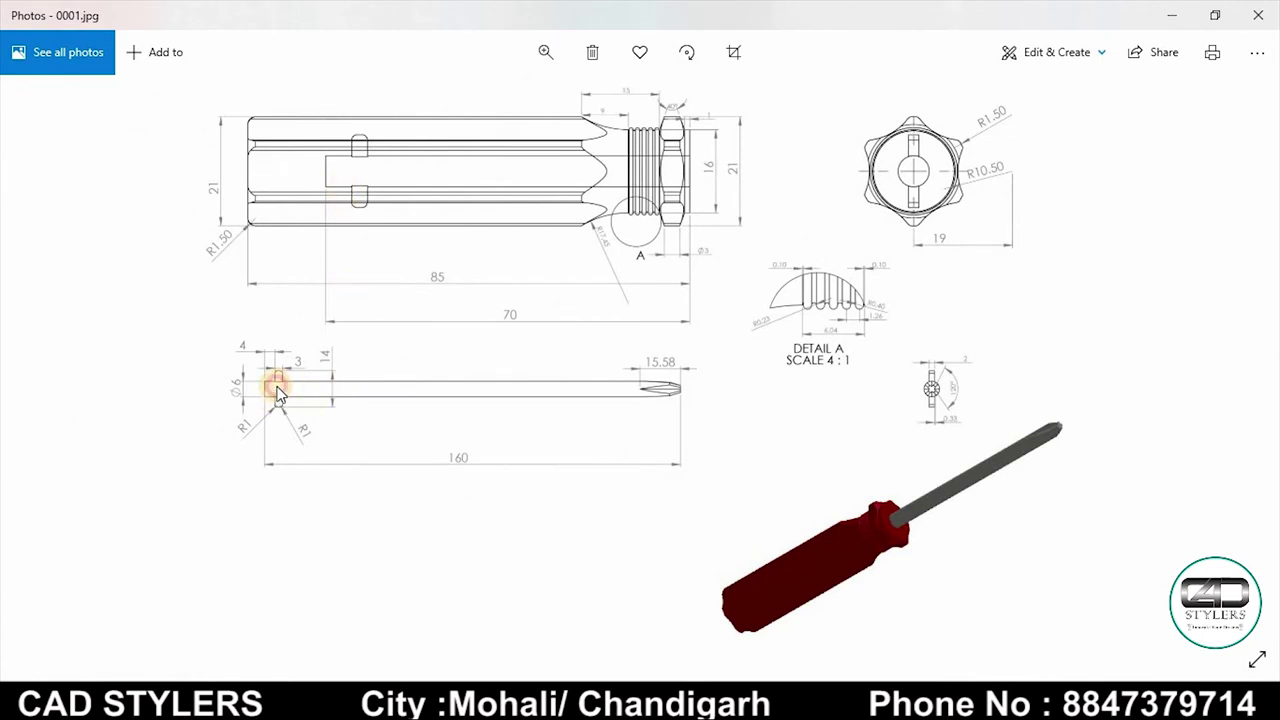
pyautogui.scroll(3, 278, 390)
pyautogui.moveTo(246, 391)
pyautogui.mouseDown()
pyautogui.moveTo(423, 409)
pyautogui.moveTo(303, 337)
pyautogui.moveTo(255, 425)
pyautogui.mouseUp()
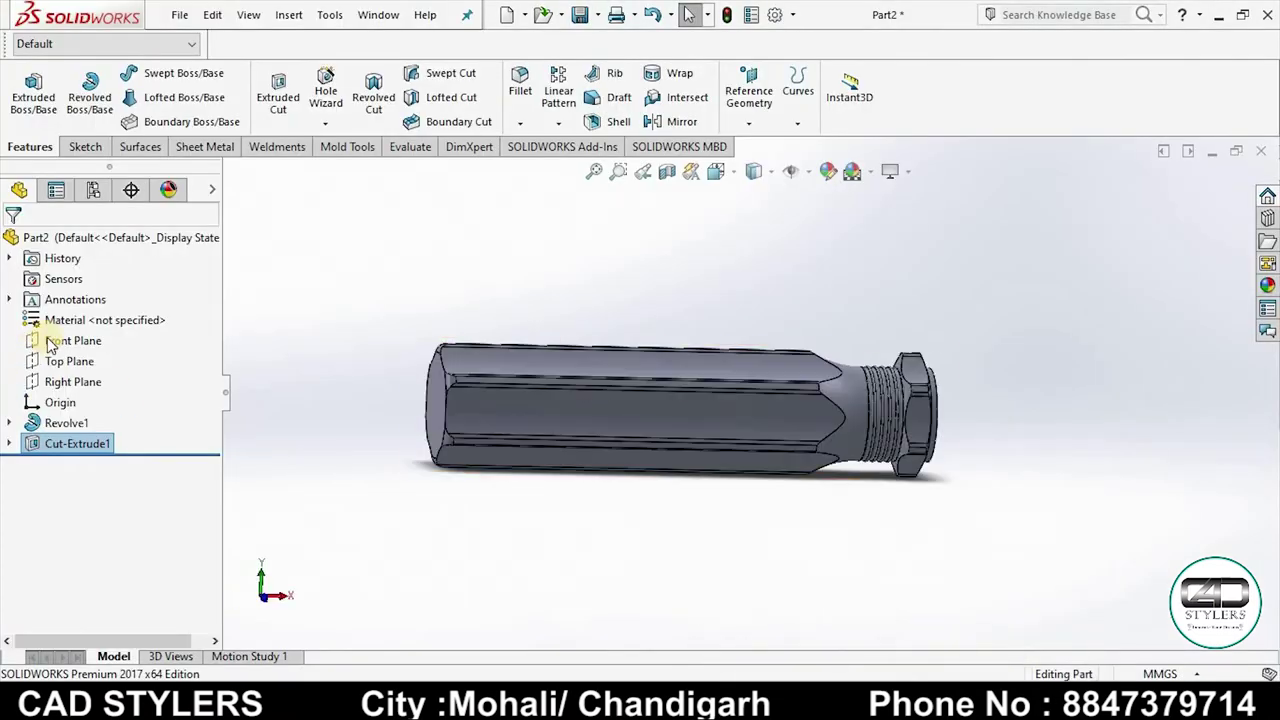
# Step: Start a sketch on the Front Plane, viewed from the Front in Wireframe
pyautogui.click(55, 341)
pyautogui.click(86, 316)
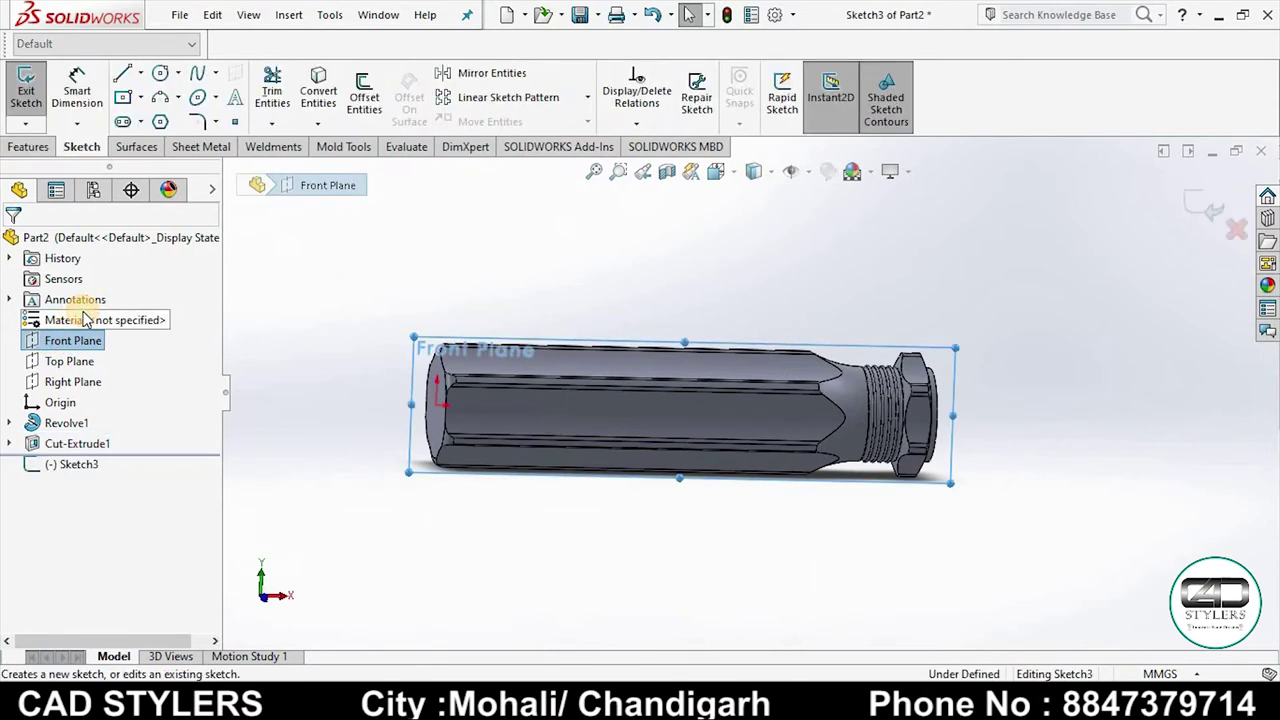
pyautogui.press('space')
pyautogui.click(175, 128)
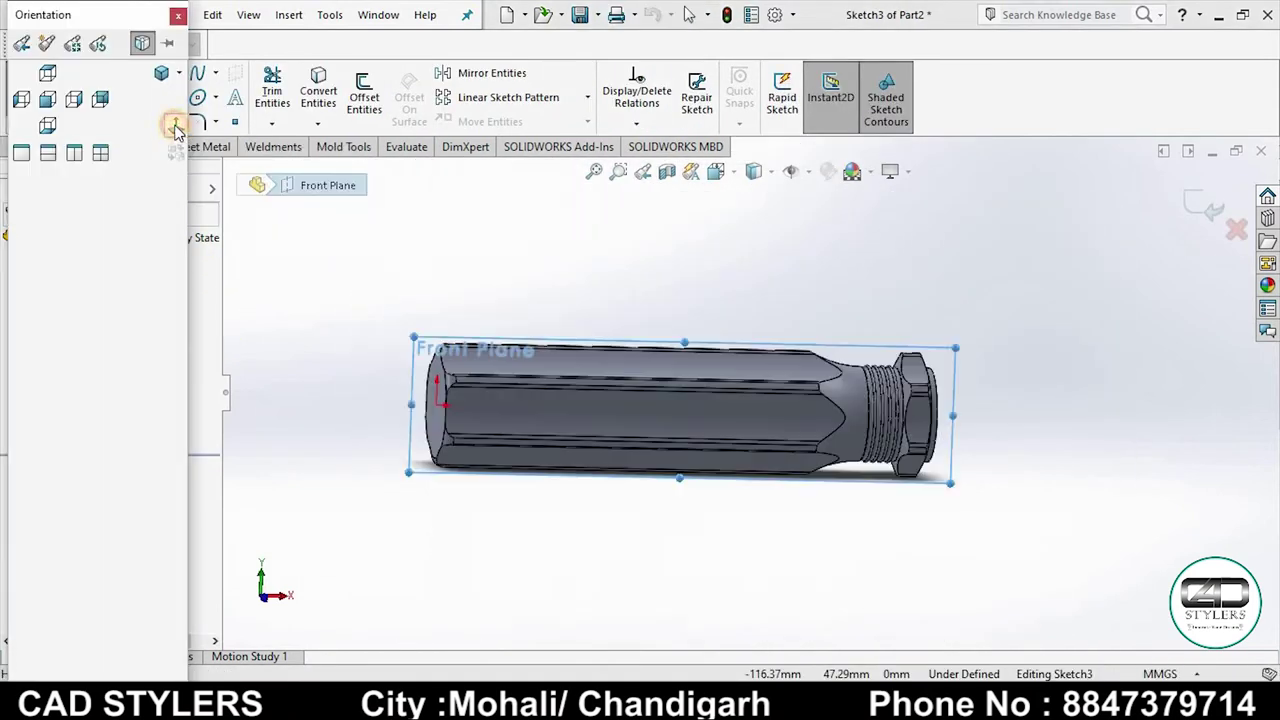
pyautogui.click(175, 128)
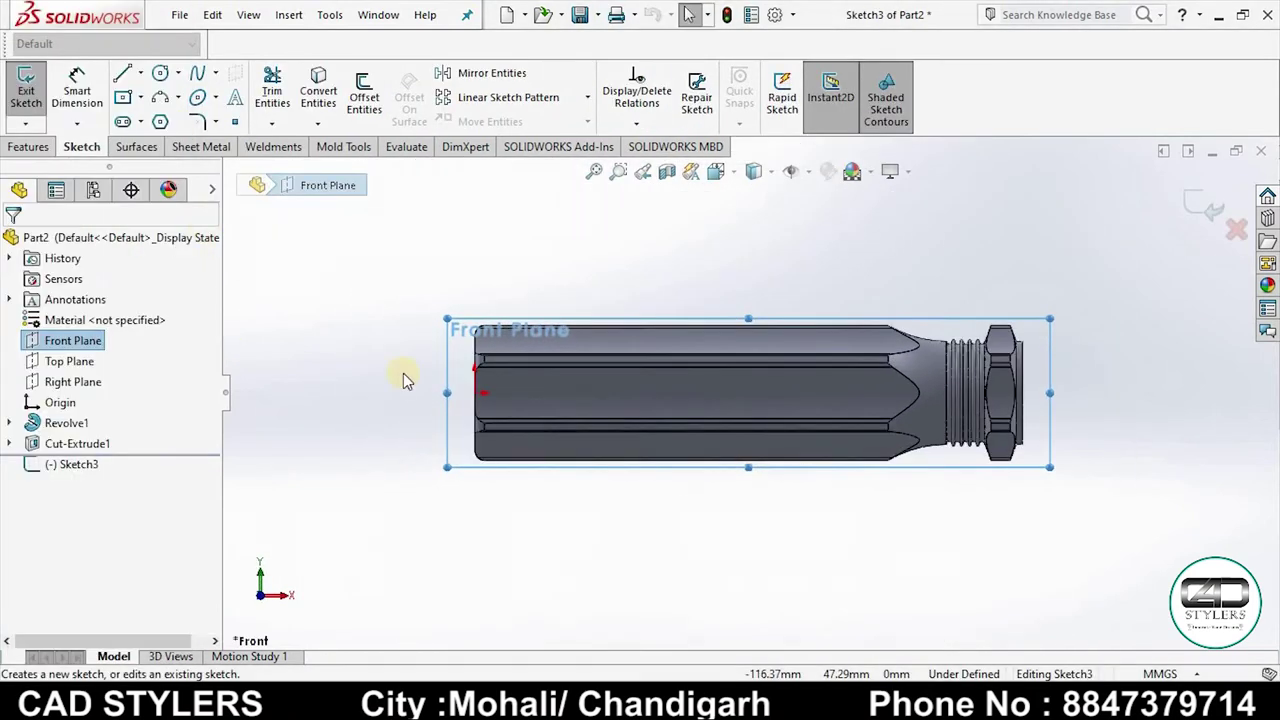
pyautogui.click(758, 172)
pyautogui.click(758, 295)
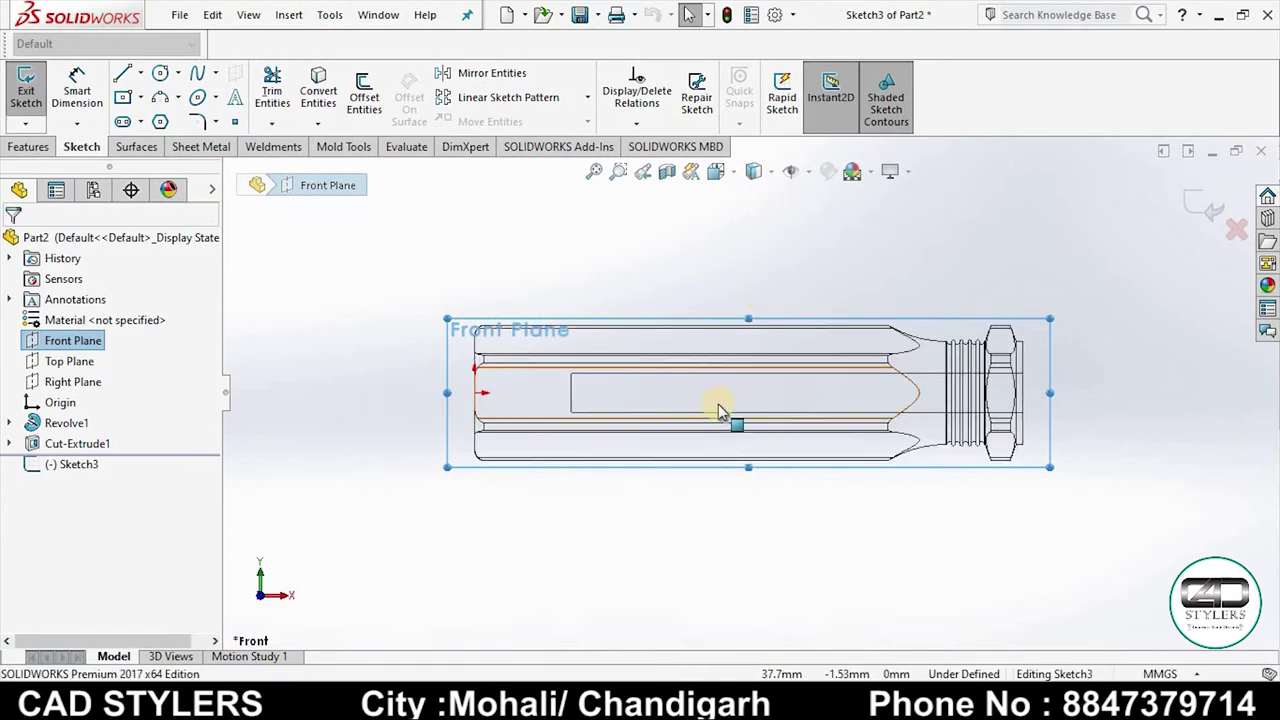
# Step: Draw a corner rectangle inside the handle's slot area
pyautogui.click(122, 97)
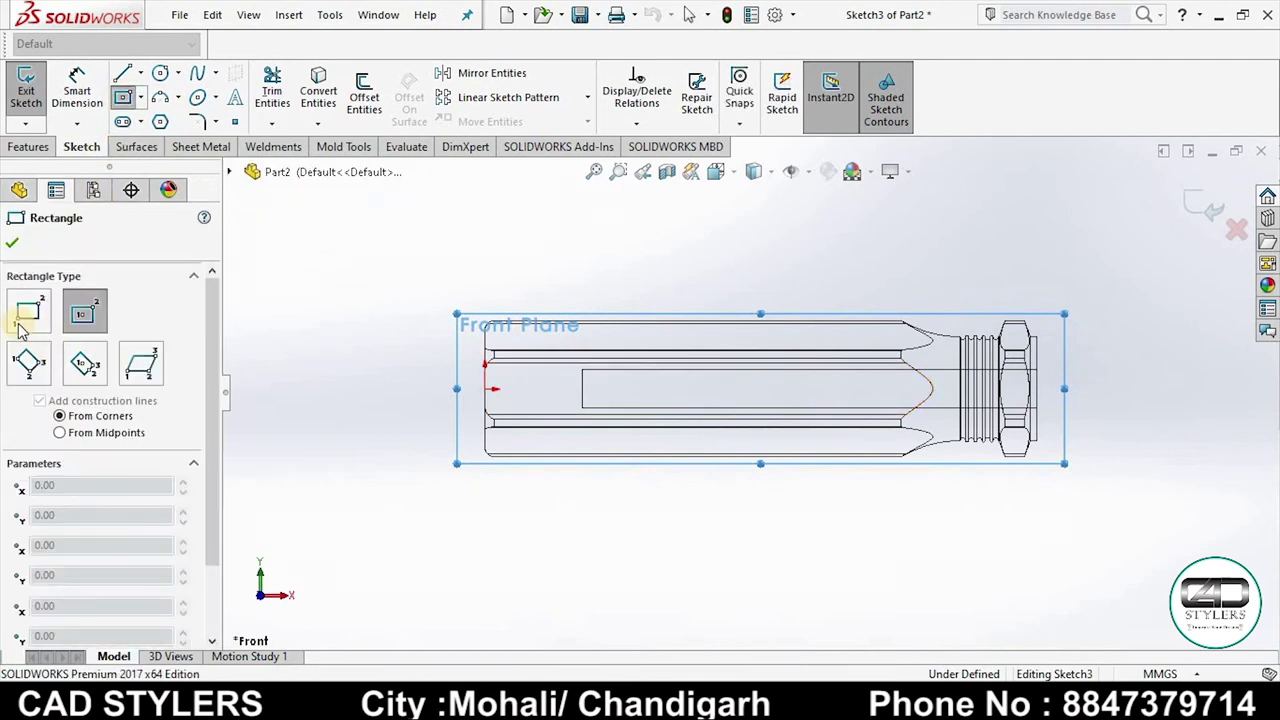
pyautogui.click(22, 315)
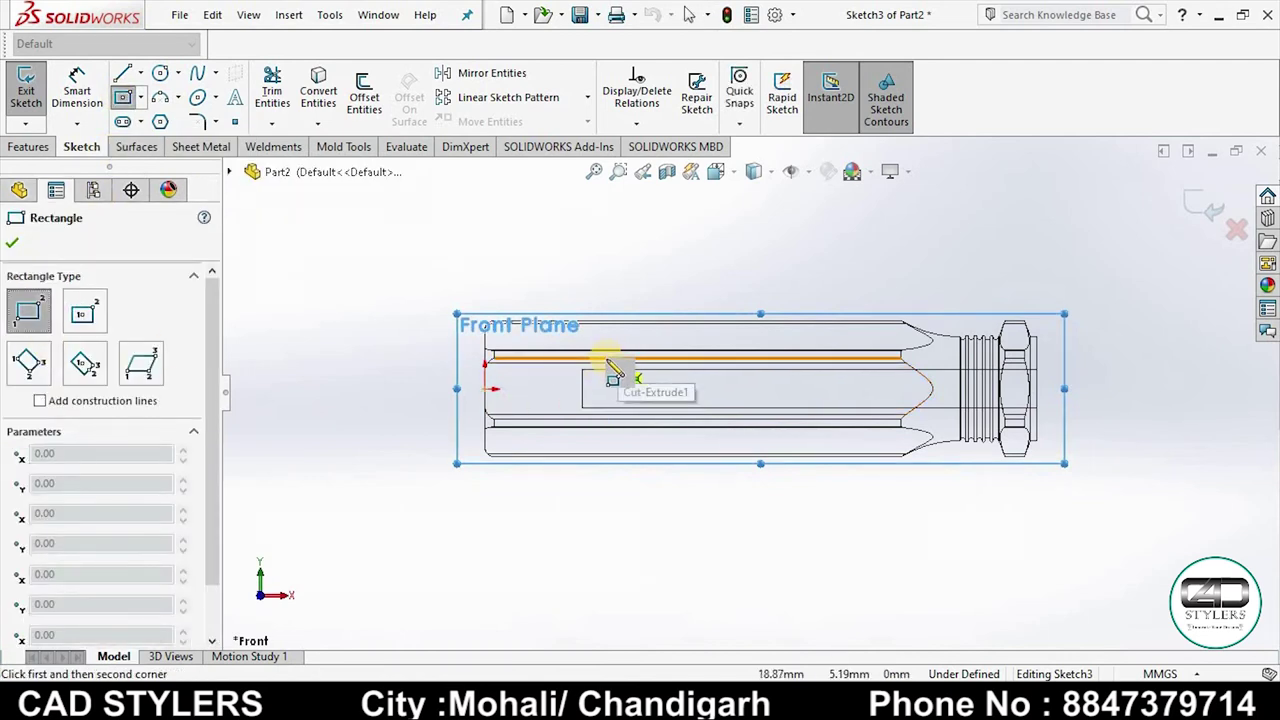
pyautogui.scroll(-3, 620, 395)
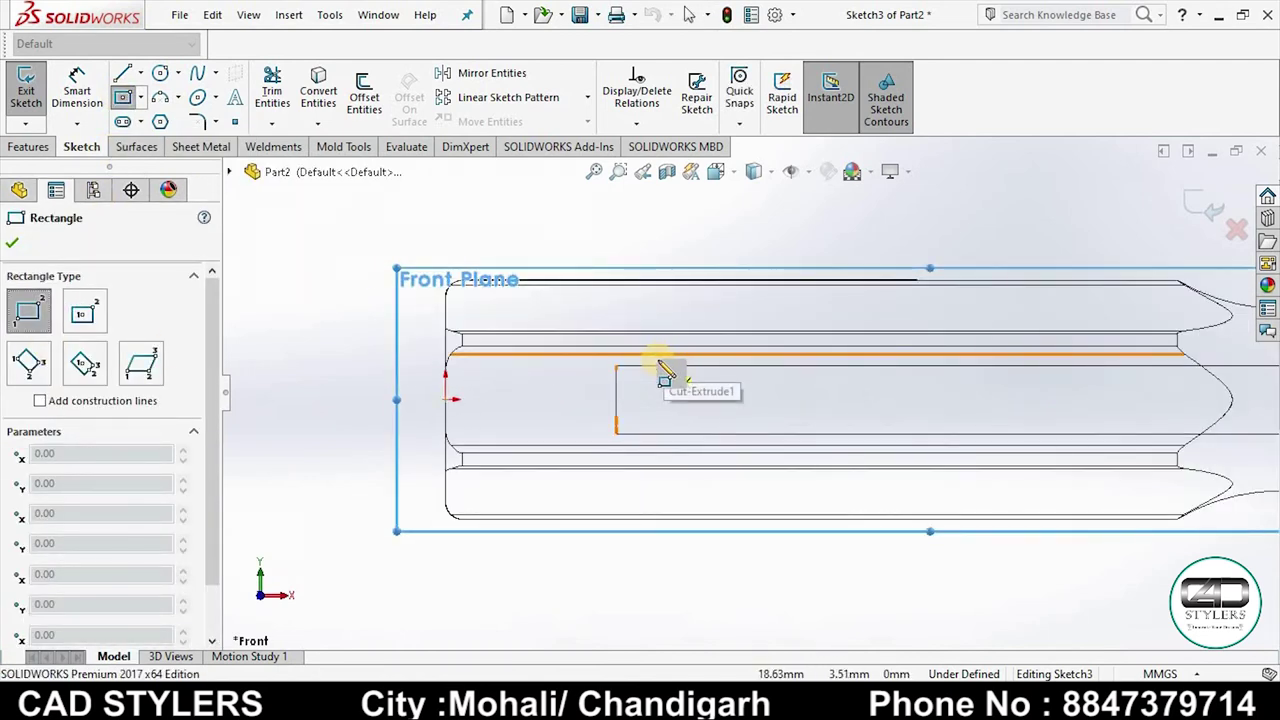
pyautogui.scroll(-2, 660, 372)
pyautogui.click(661, 360)
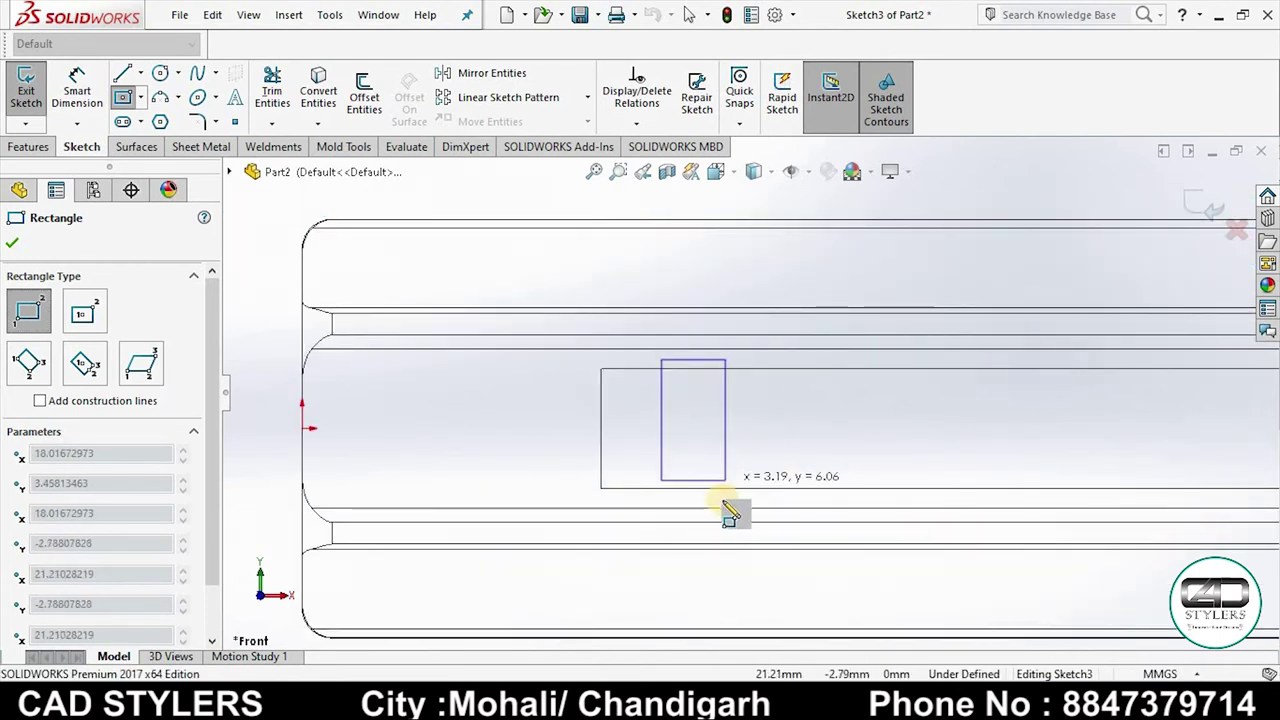
pyautogui.click(723, 502)
pyautogui.rightClick(718, 435)
pyautogui.press('Escape')
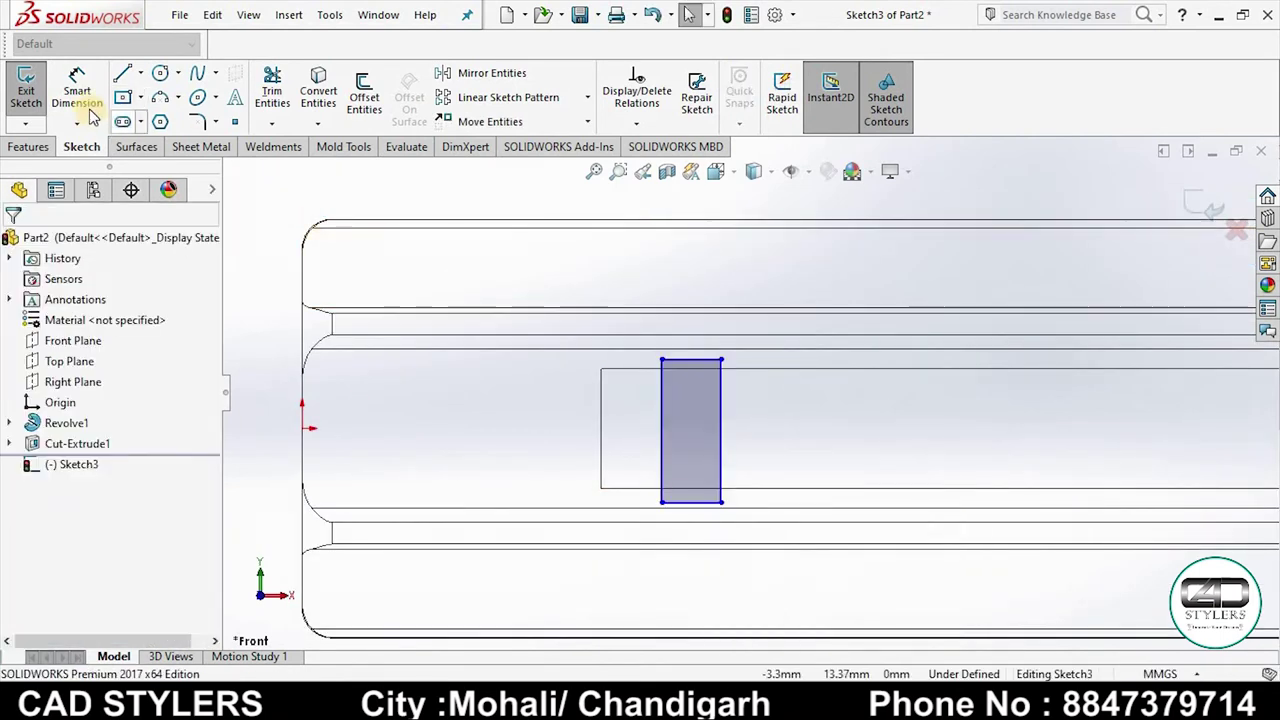
# Step: Dimension the gap from the slot's left edge to the rectangle's left side
pyautogui.click(87, 104)
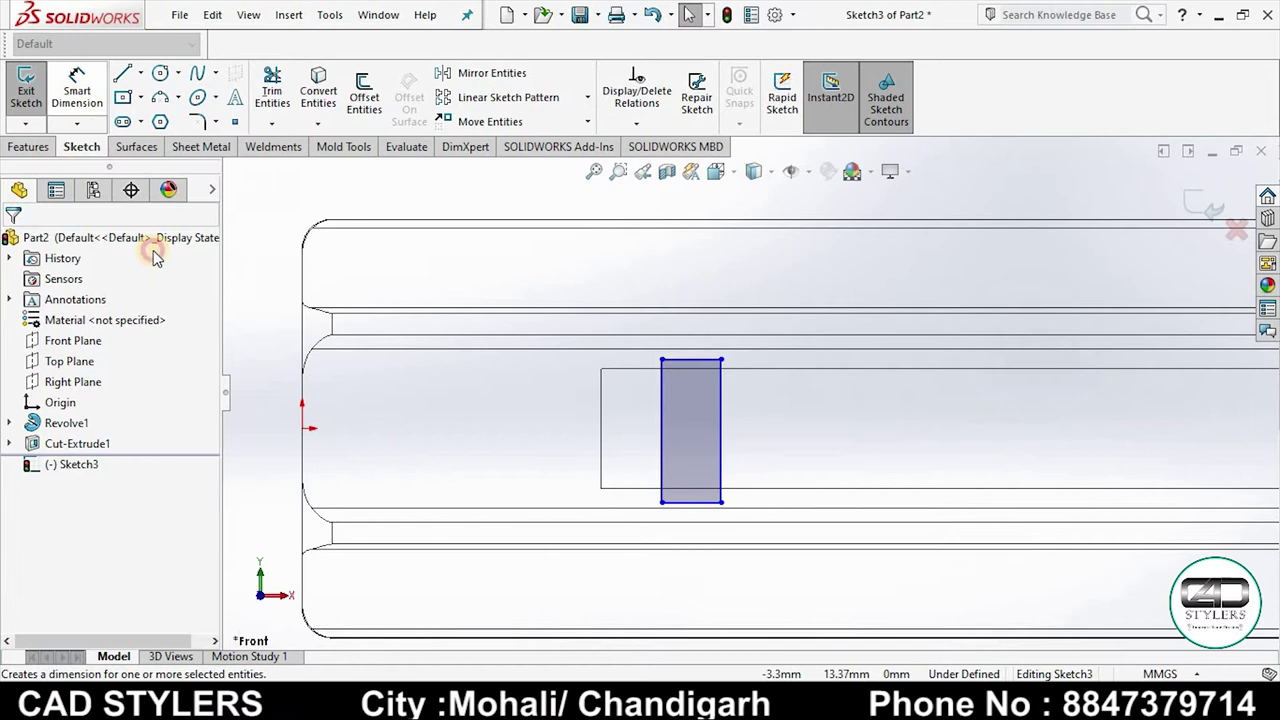
pyautogui.click(620, 441)
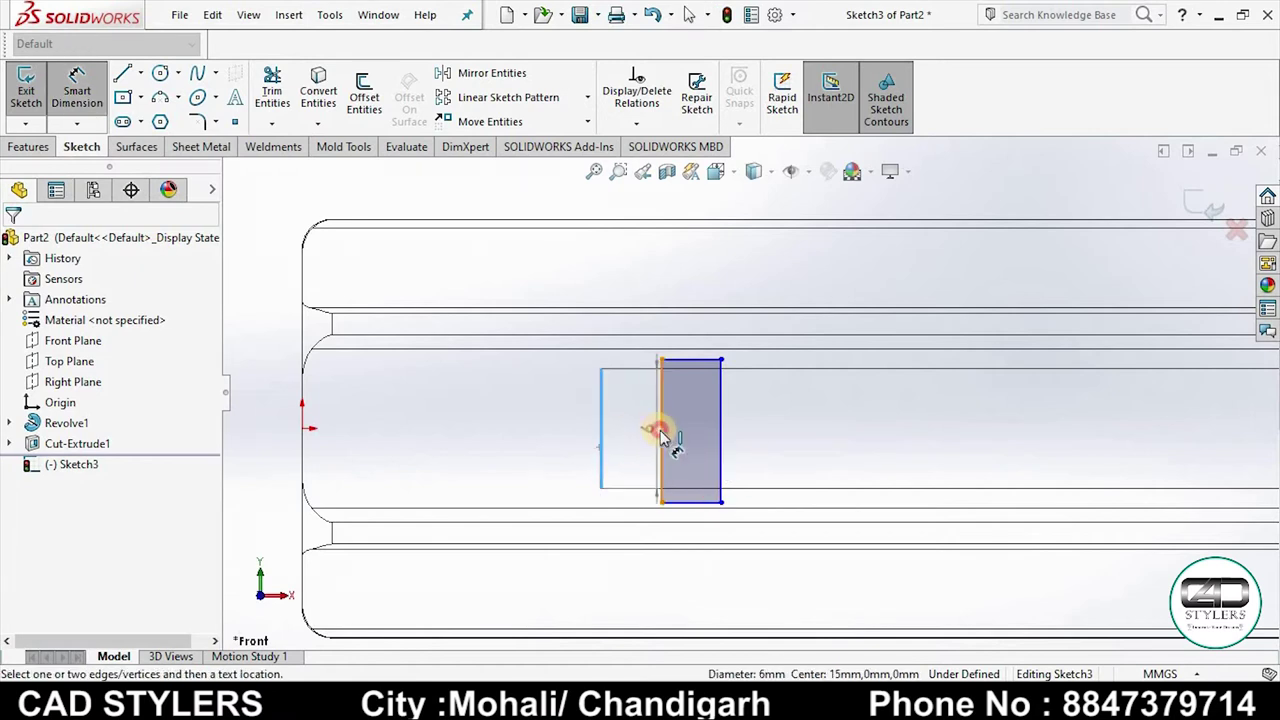
pyautogui.click(660, 437)
pyautogui.click(627, 300)
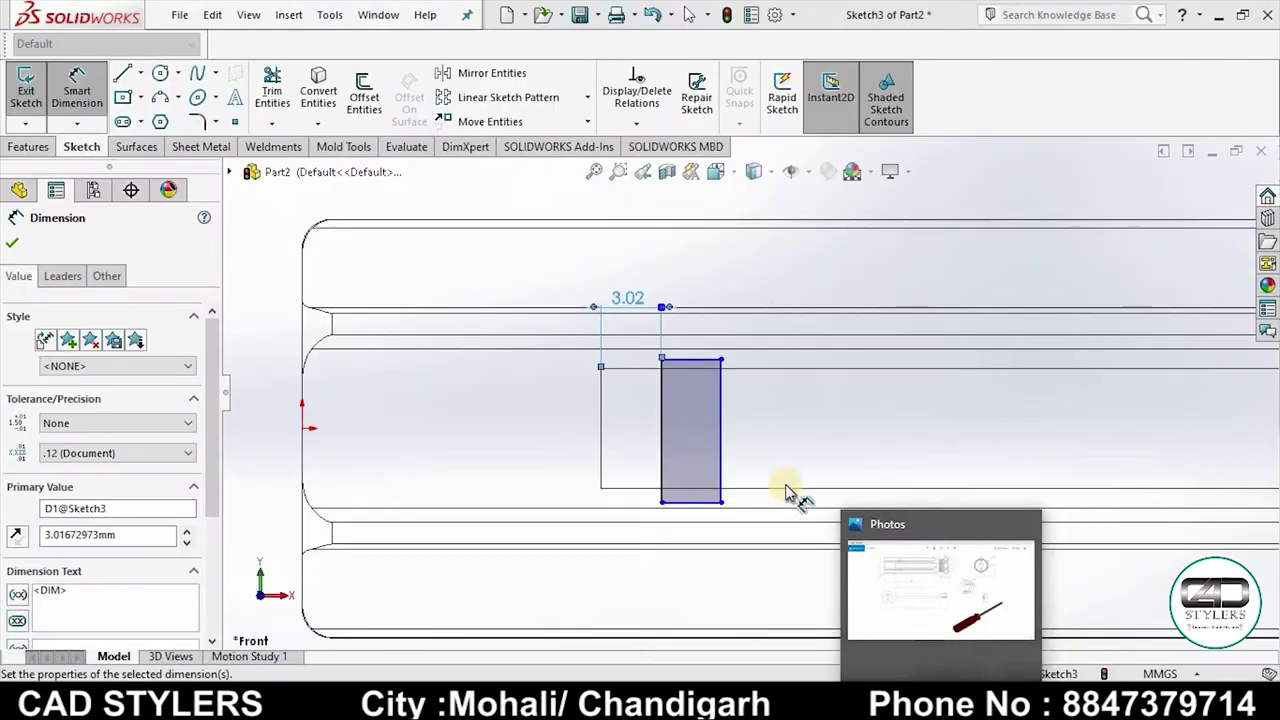
# Step: Change the rectangle's gap from the slot end to 4 mm
pyautogui.click(628, 297)
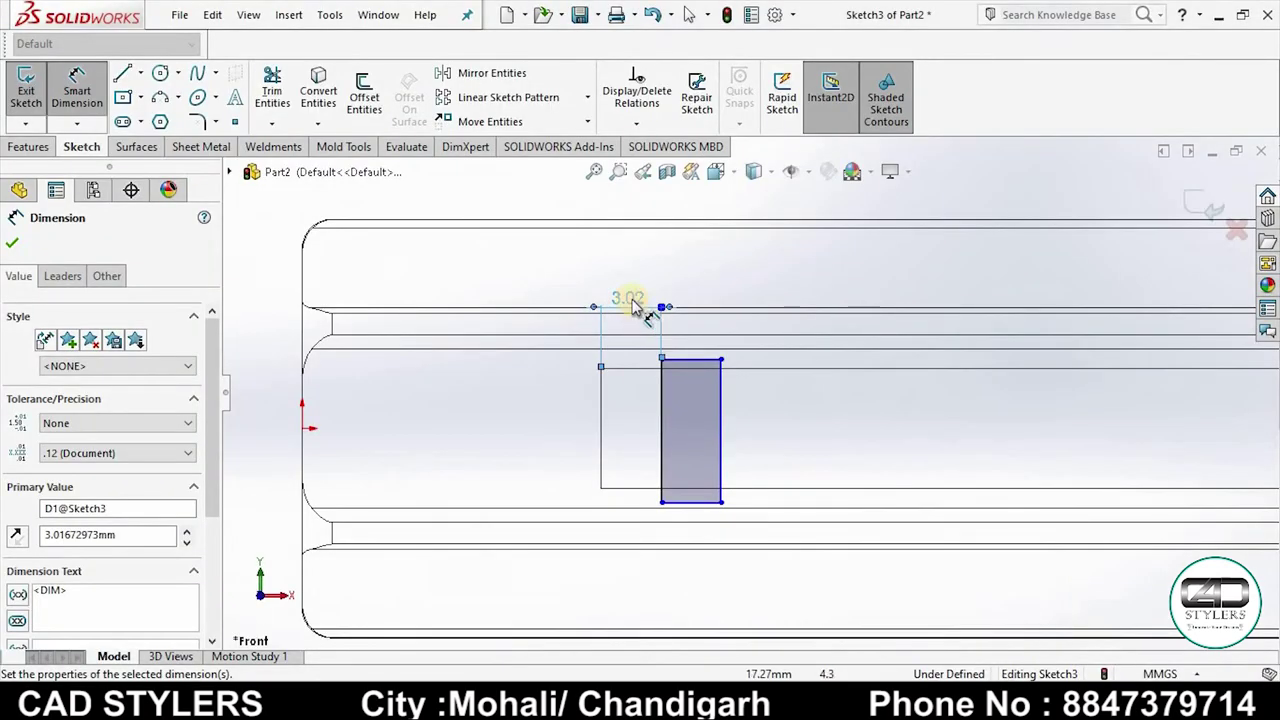
pyautogui.doubleClick(631, 296)
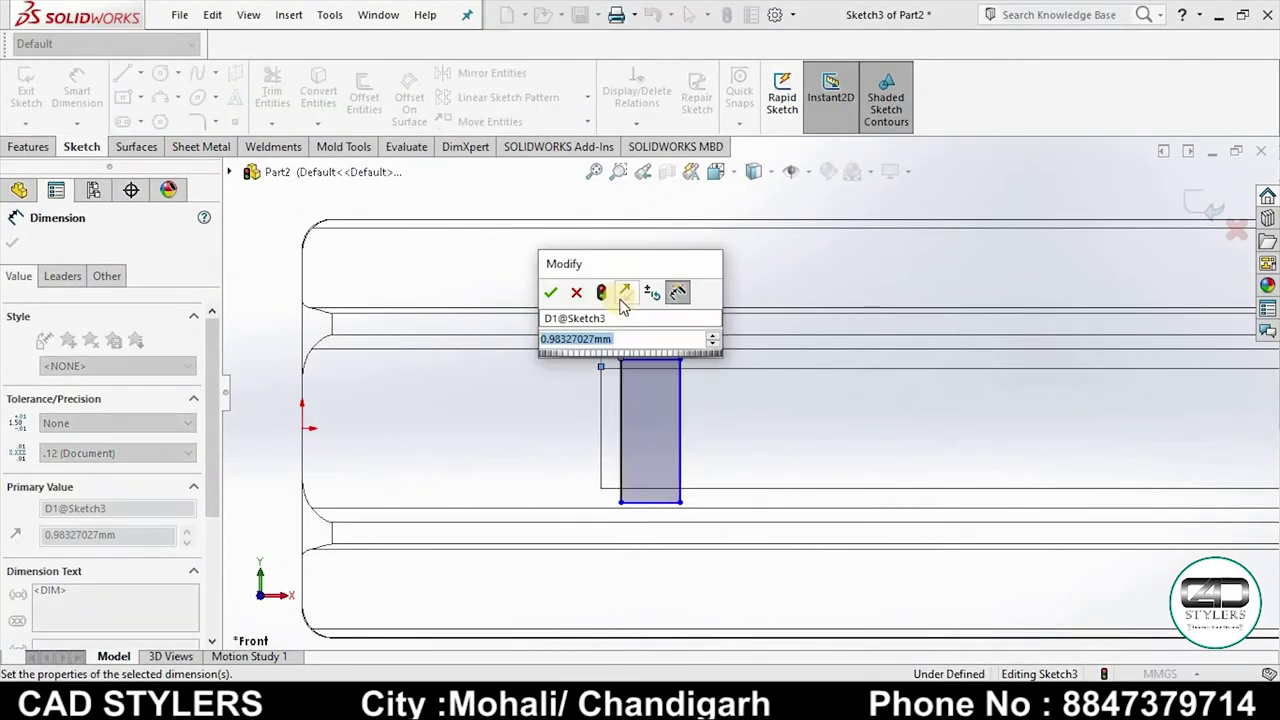
pyautogui.write('4')
pyautogui.press('Return')
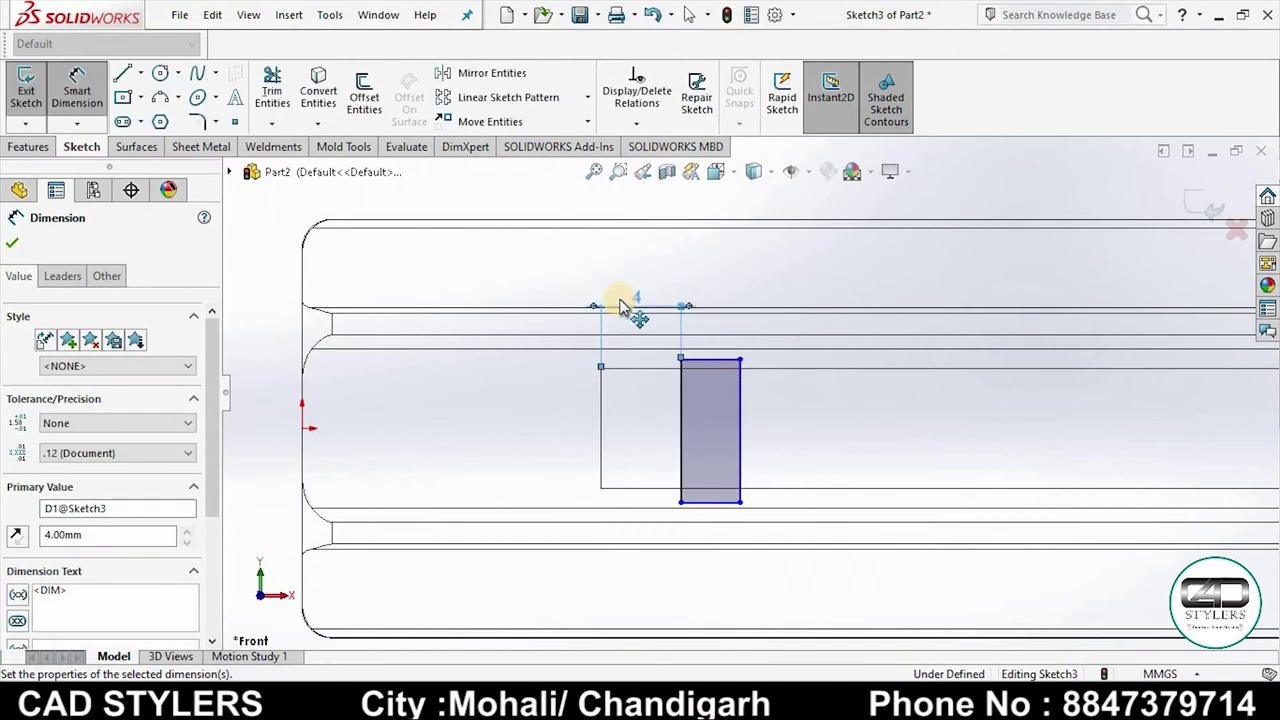
# Step: Check the reference drawing in Photos and return to the sketch
pyautogui.click(958, 566)
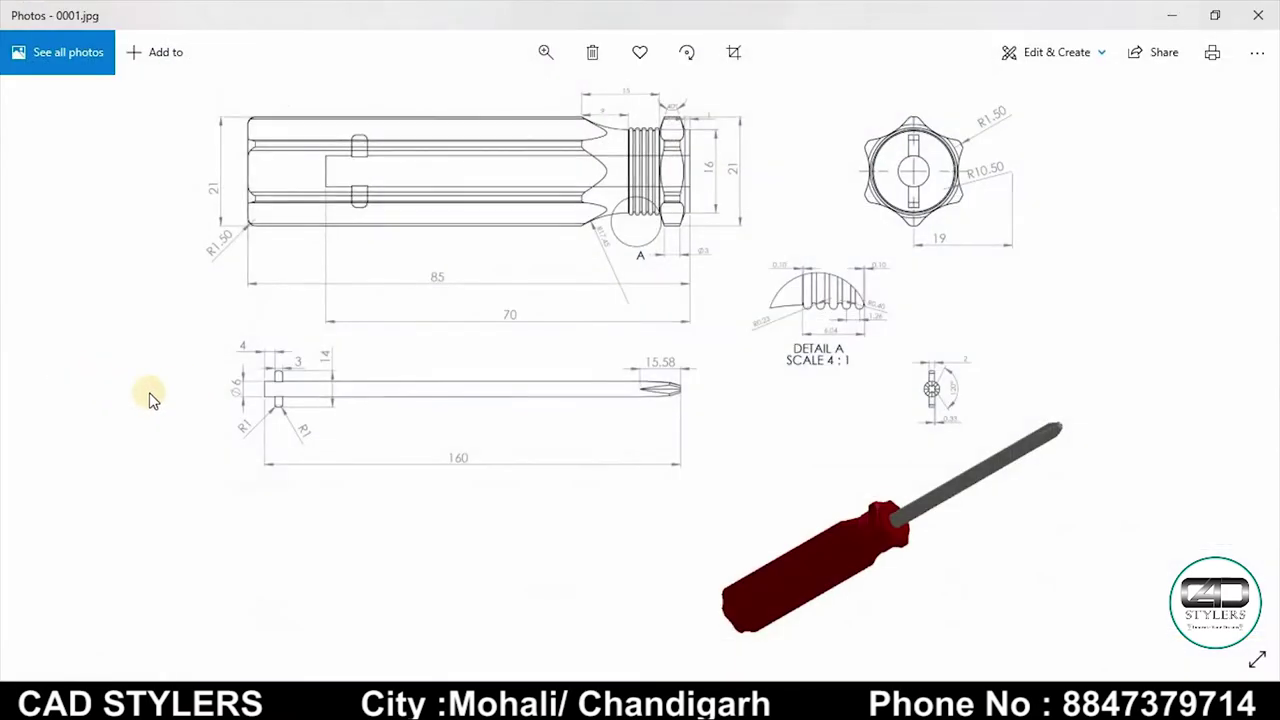
pyautogui.keyDown('ctrl'); pyautogui.scroll(3, 283, 362); pyautogui.keyUp('ctrl')
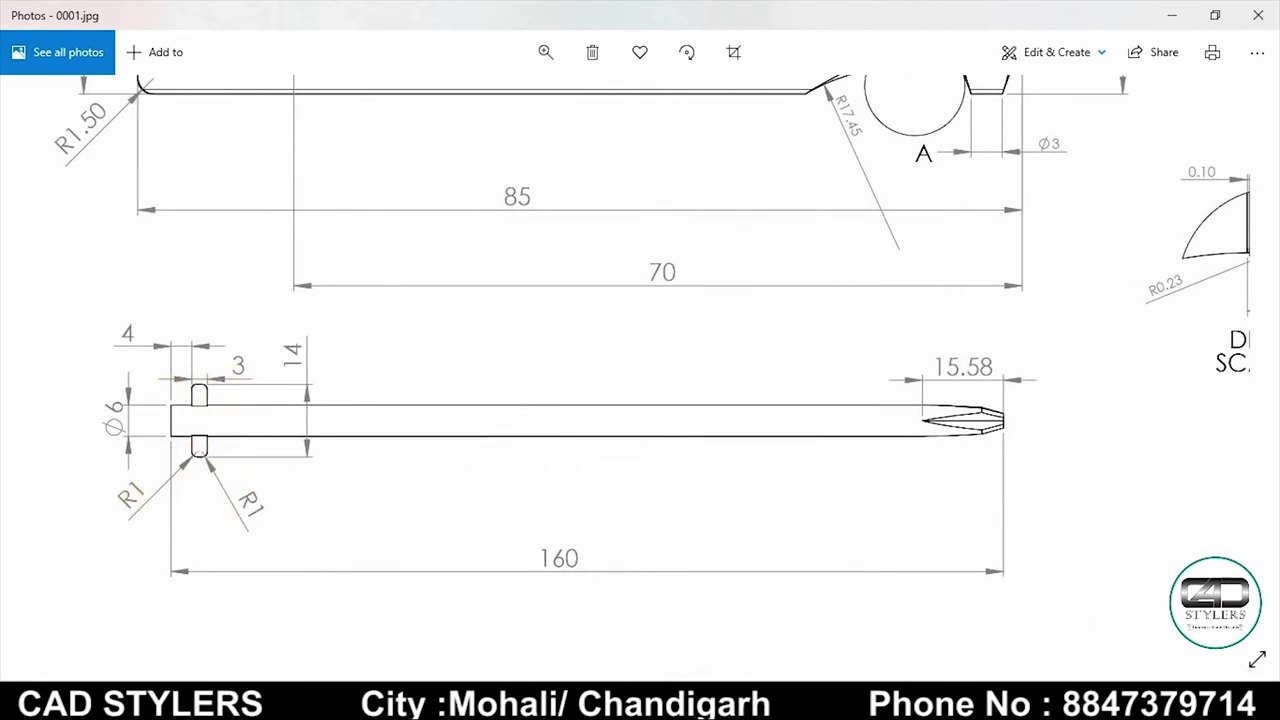
pyautogui.click(975, 610)
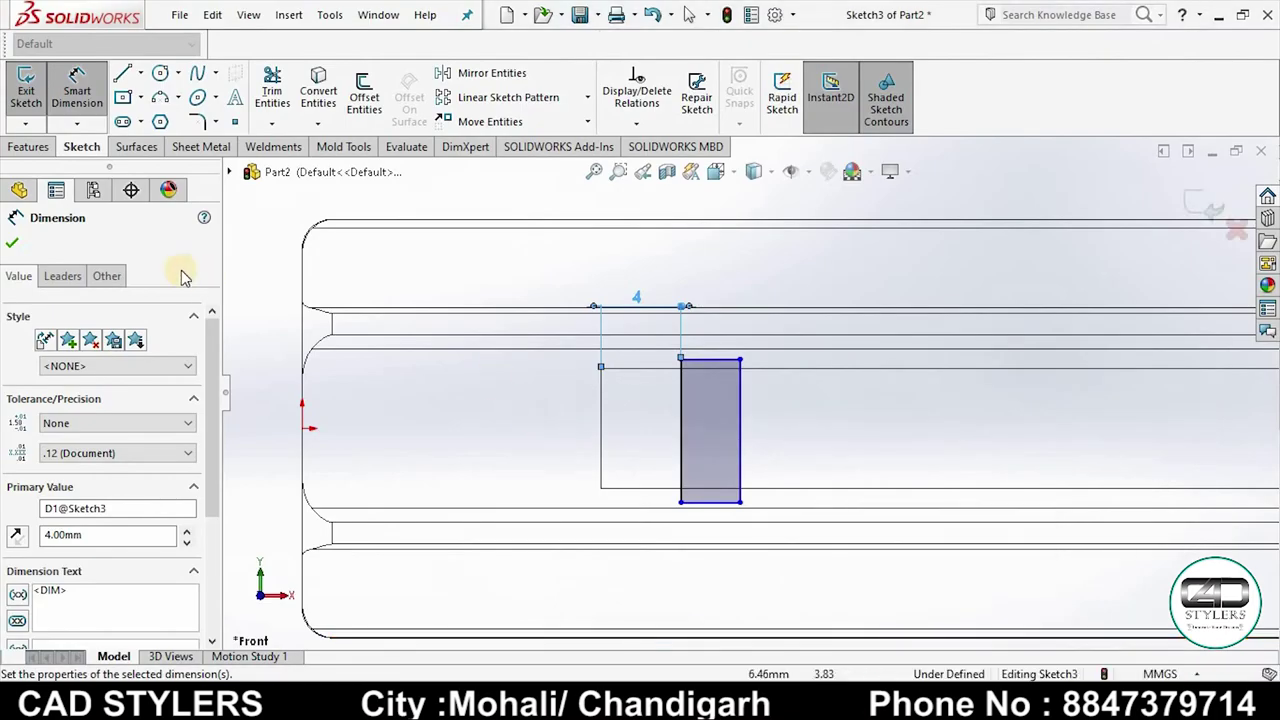
# Step: Draw a horizontal centerline ending at the slot's left edge
pyautogui.click(140, 73)
pyautogui.click(150, 117)
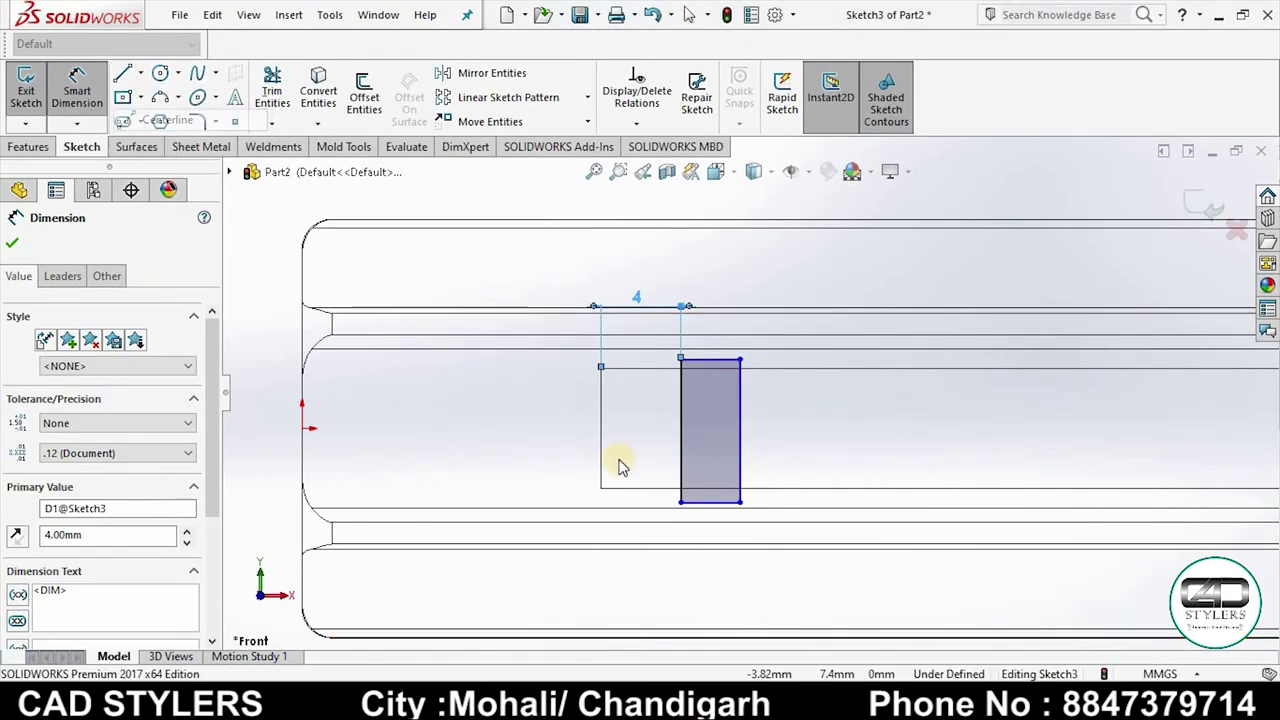
pyautogui.click(601, 432)
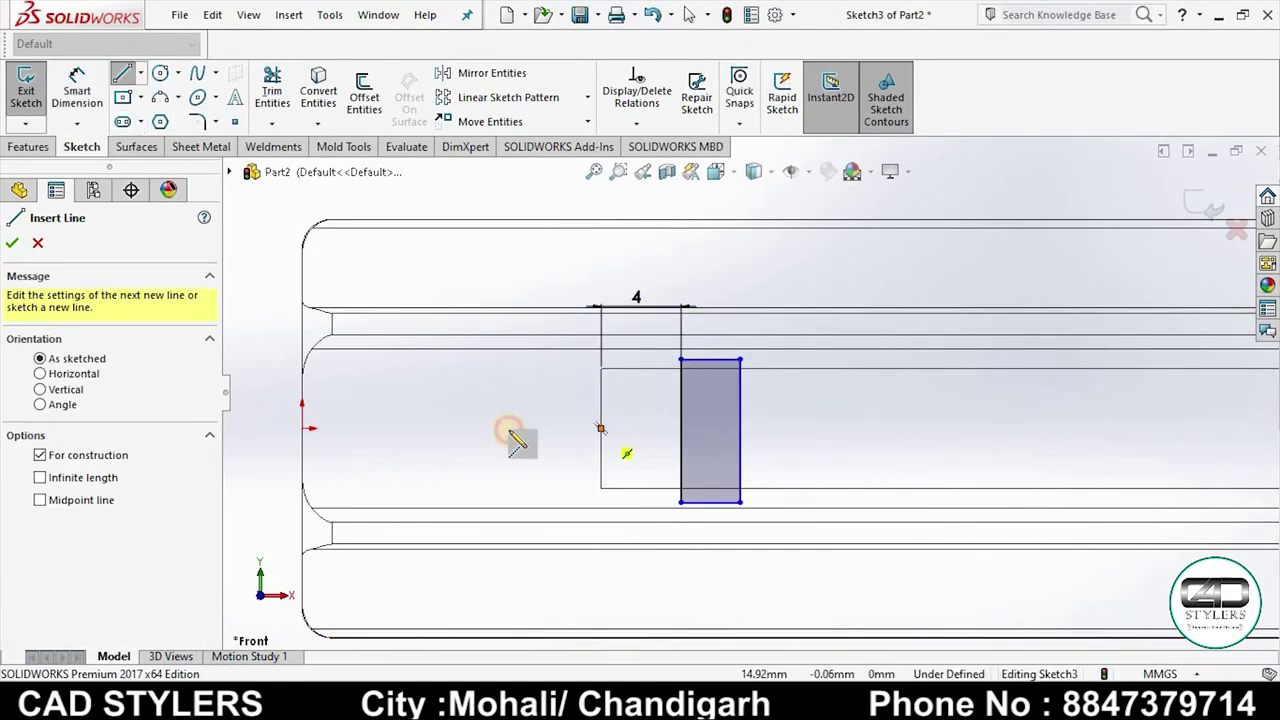
pyautogui.click(509, 428)
pyautogui.rightClick(530, 410)
pyautogui.click(545, 443)
# Step: Dimension the rectangle's height to 14 mm
pyautogui.click(90, 95)
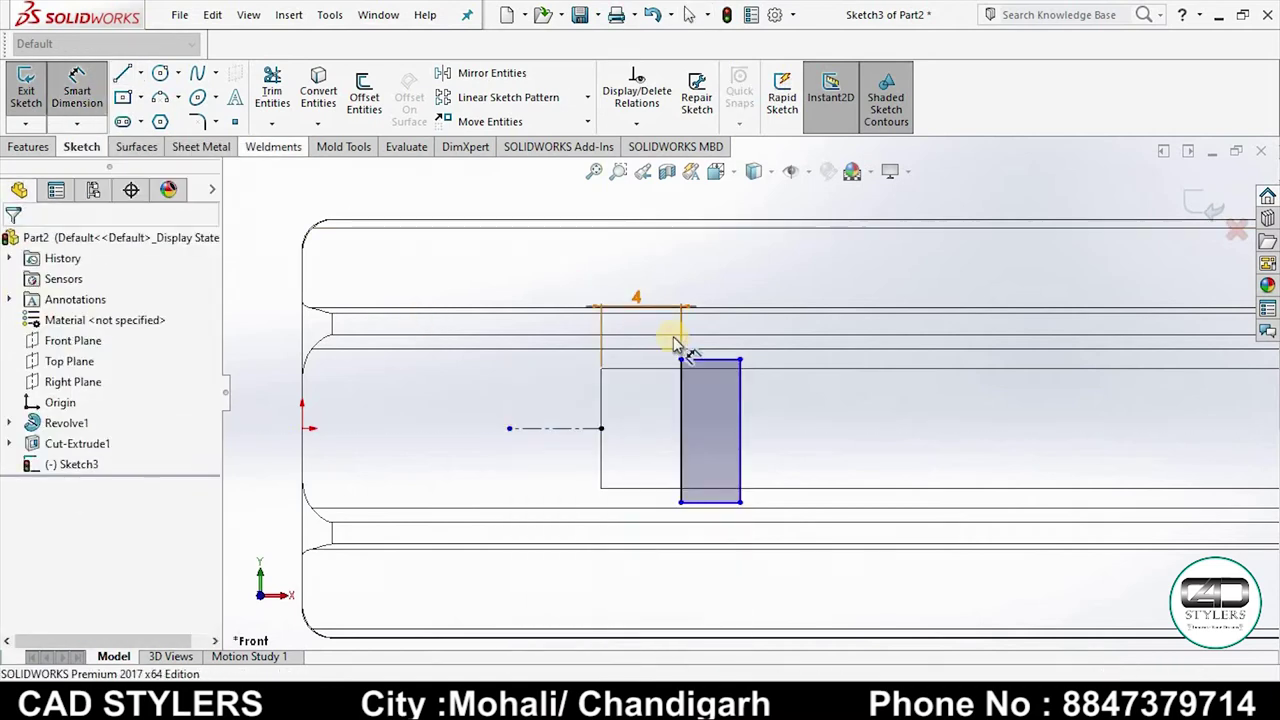
pyautogui.click(712, 502)
pyautogui.click(720, 360)
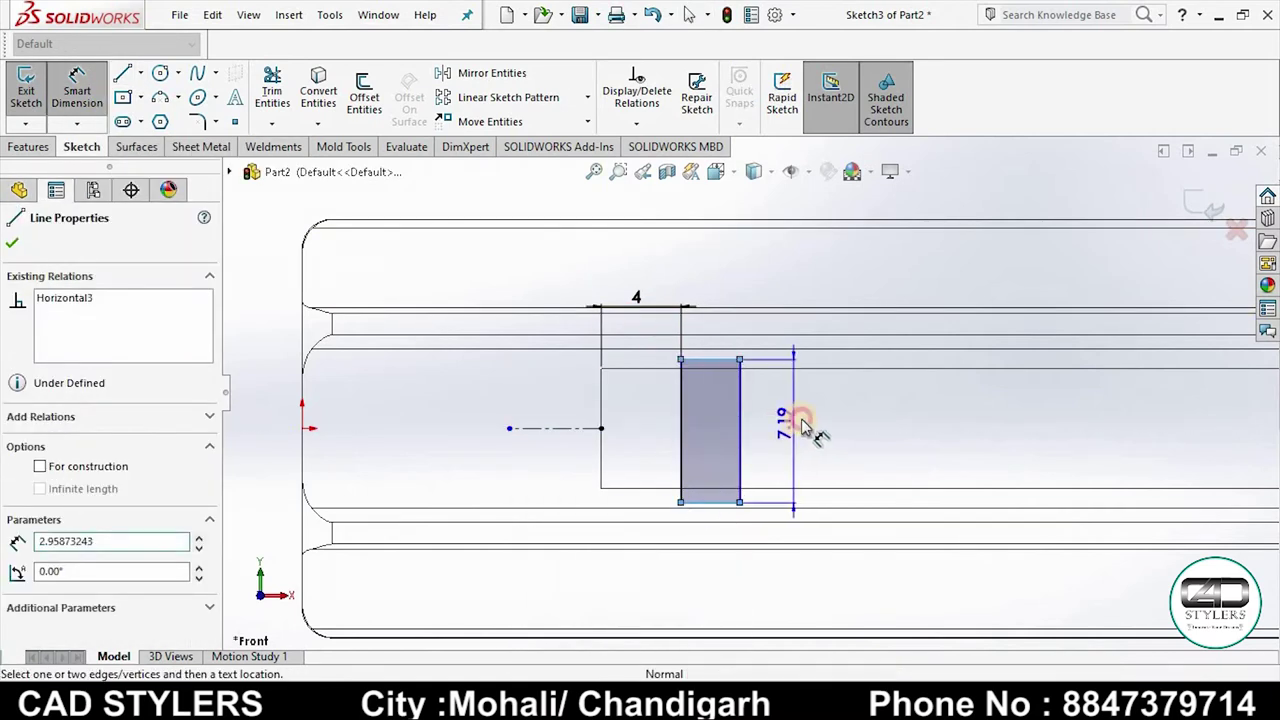
pyautogui.click(806, 423)
pyautogui.write('14')
pyautogui.press('Return')
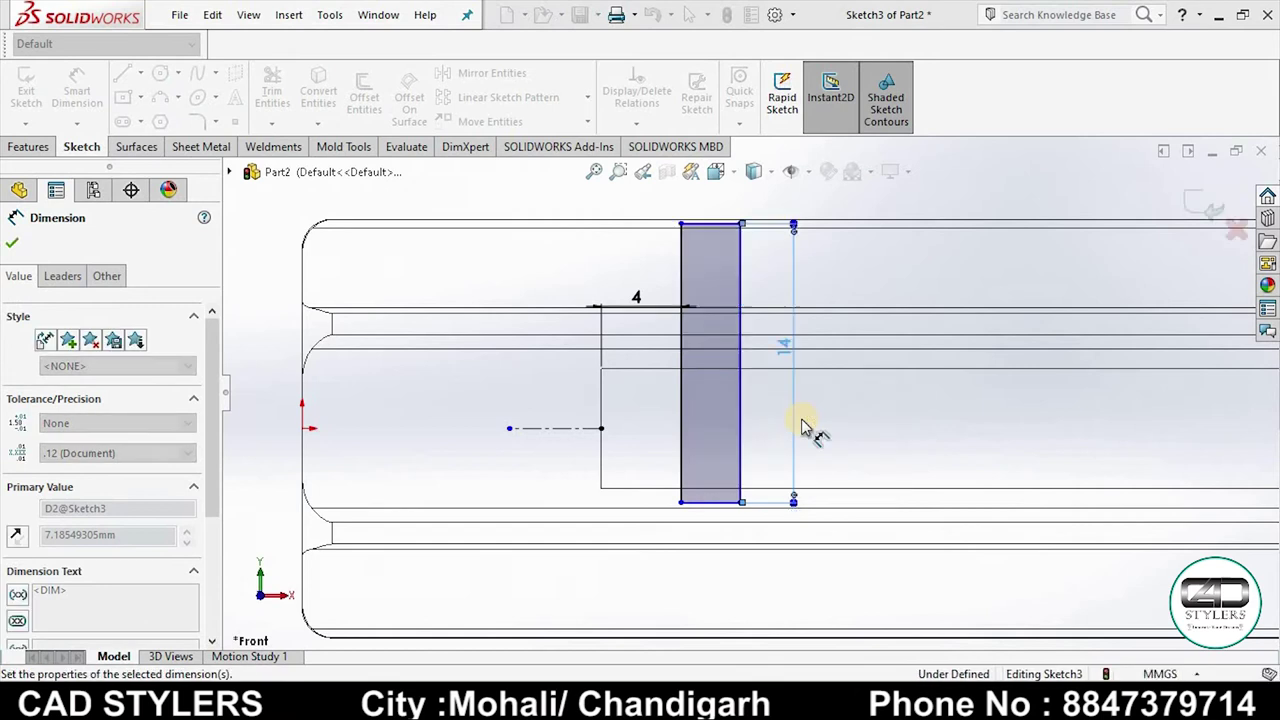
pyautogui.press('Escape')
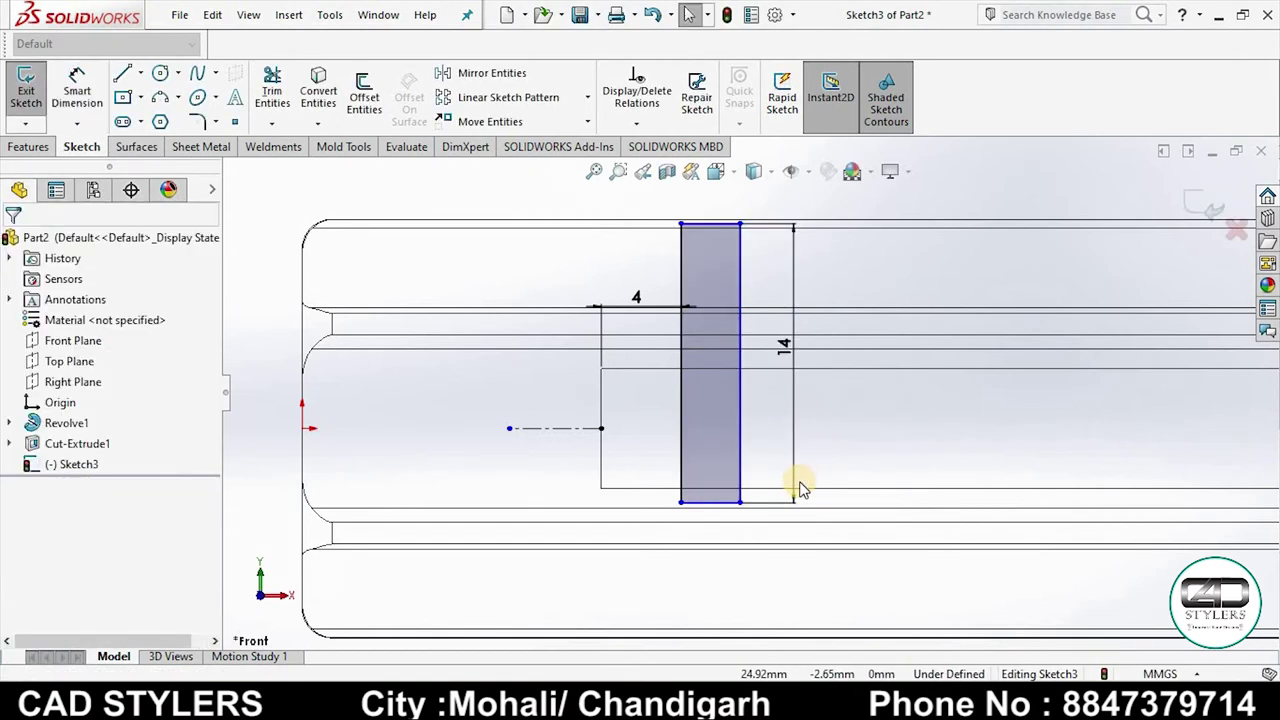
# Step: Make the rectangle's top and bottom edges symmetric about the centerline
pyautogui.click(705, 222)
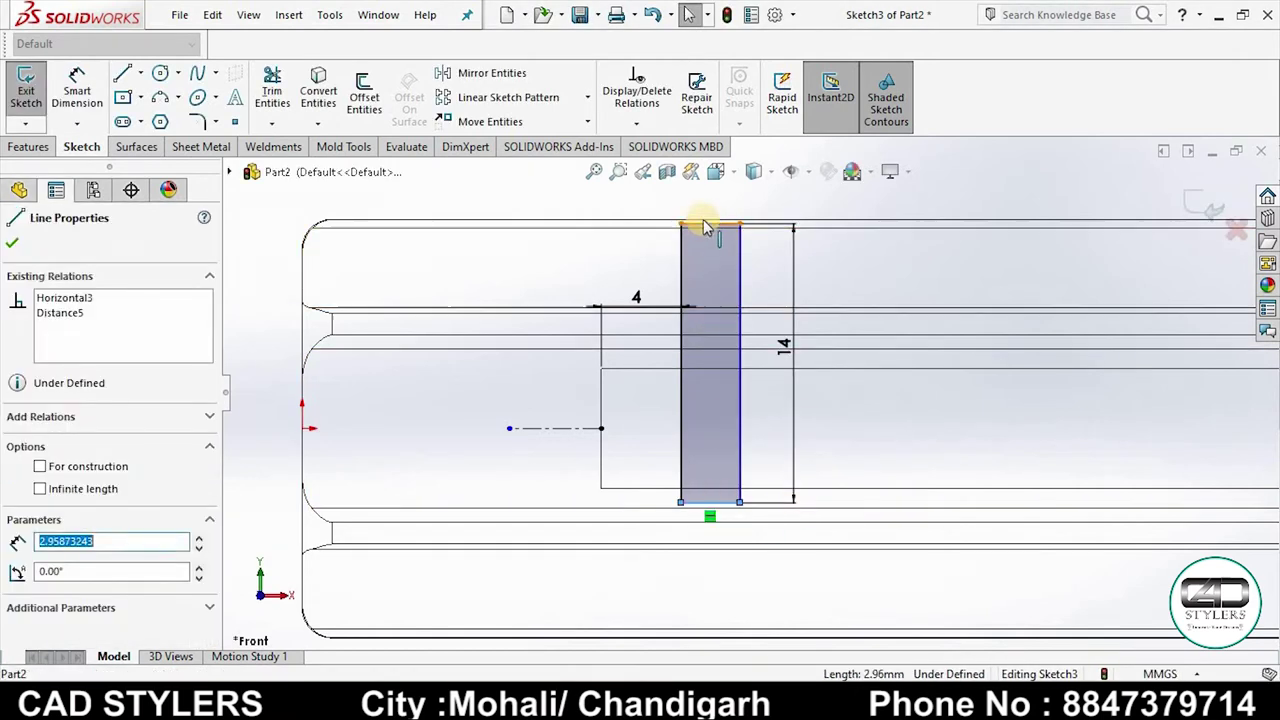
pyautogui.keyDown('ctrl'); pyautogui.click(557, 430); pyautogui.keyUp('ctrl')
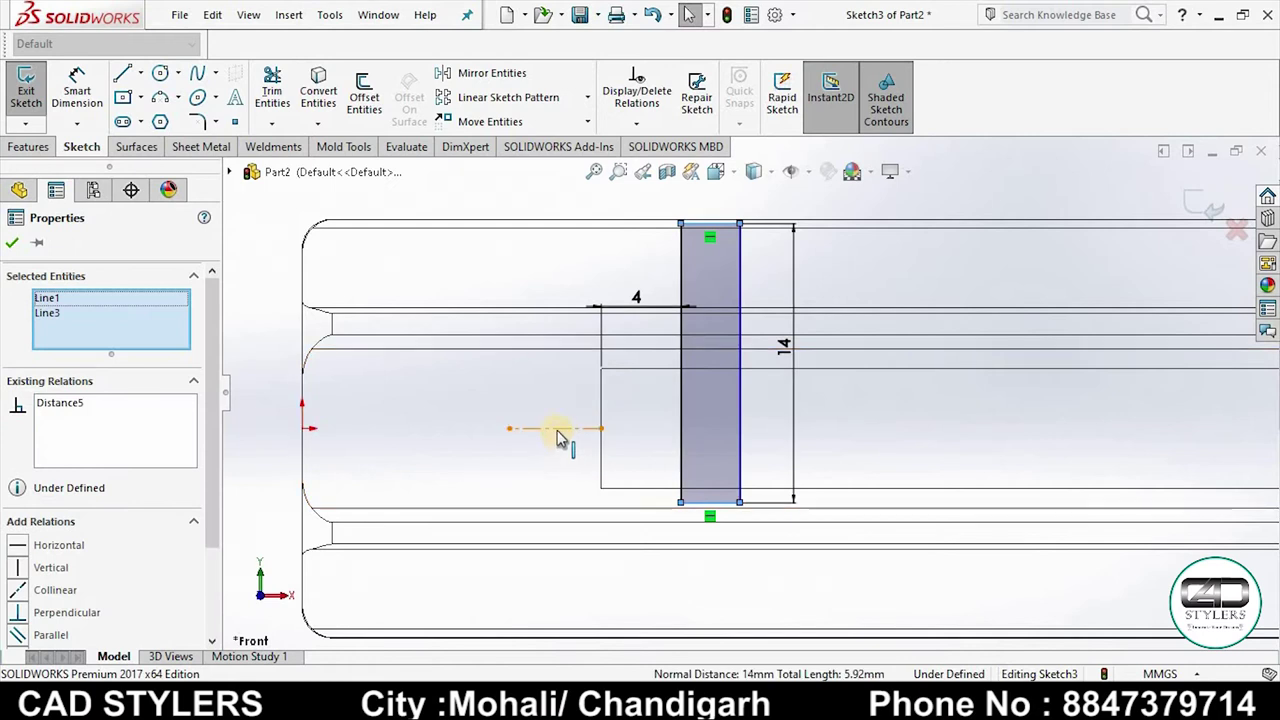
pyautogui.keyDown('ctrl'); pyautogui.click(557, 432); pyautogui.keyUp('ctrl')
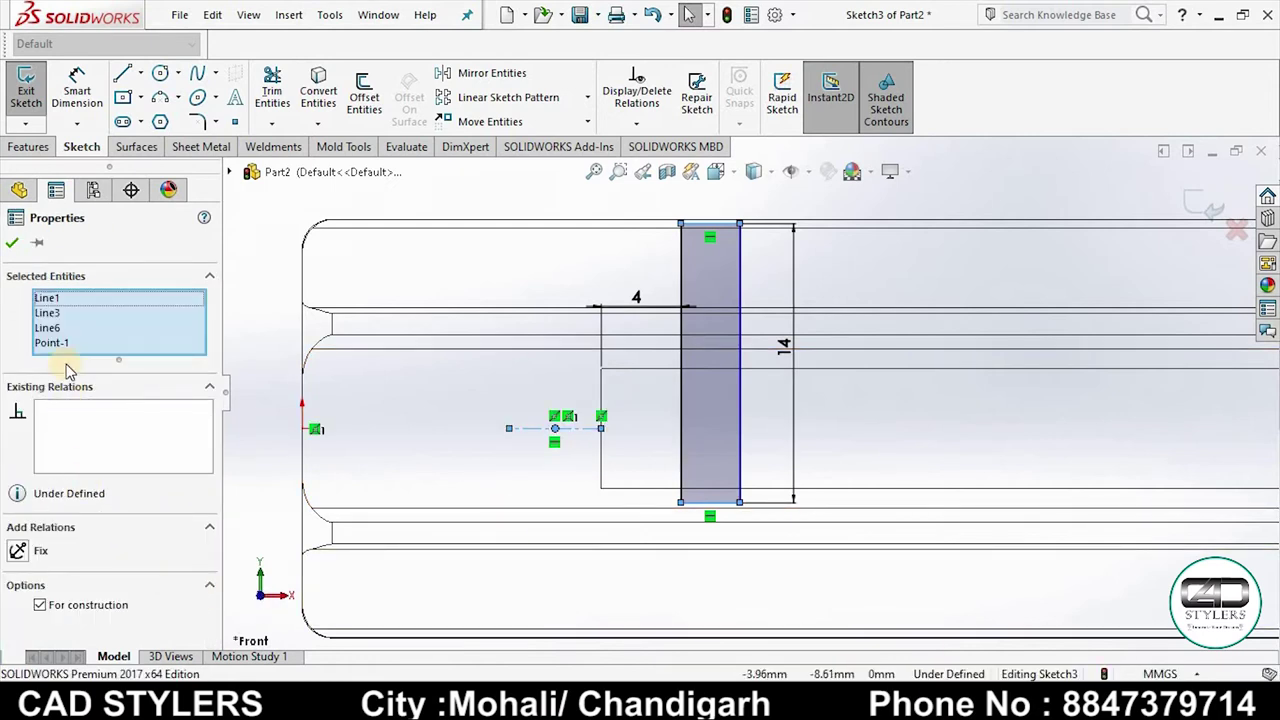
pyautogui.click(51, 342)
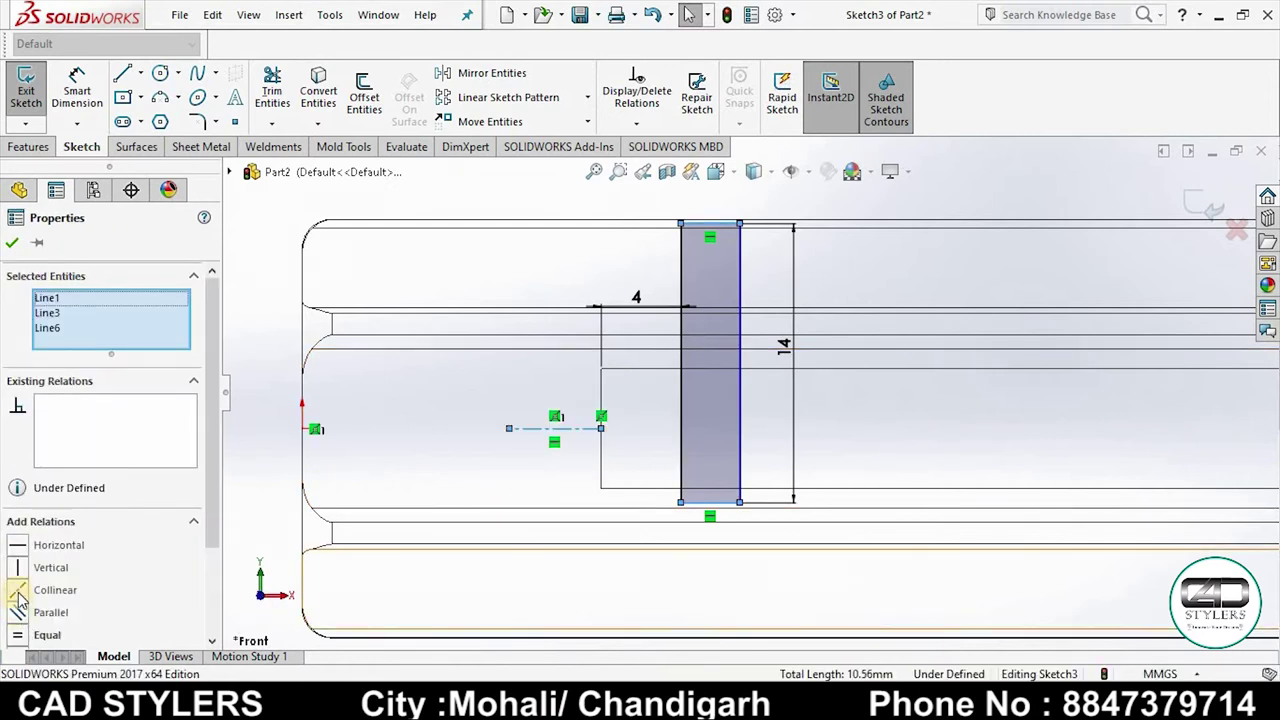
pyautogui.scroll(-2, 200, 570)
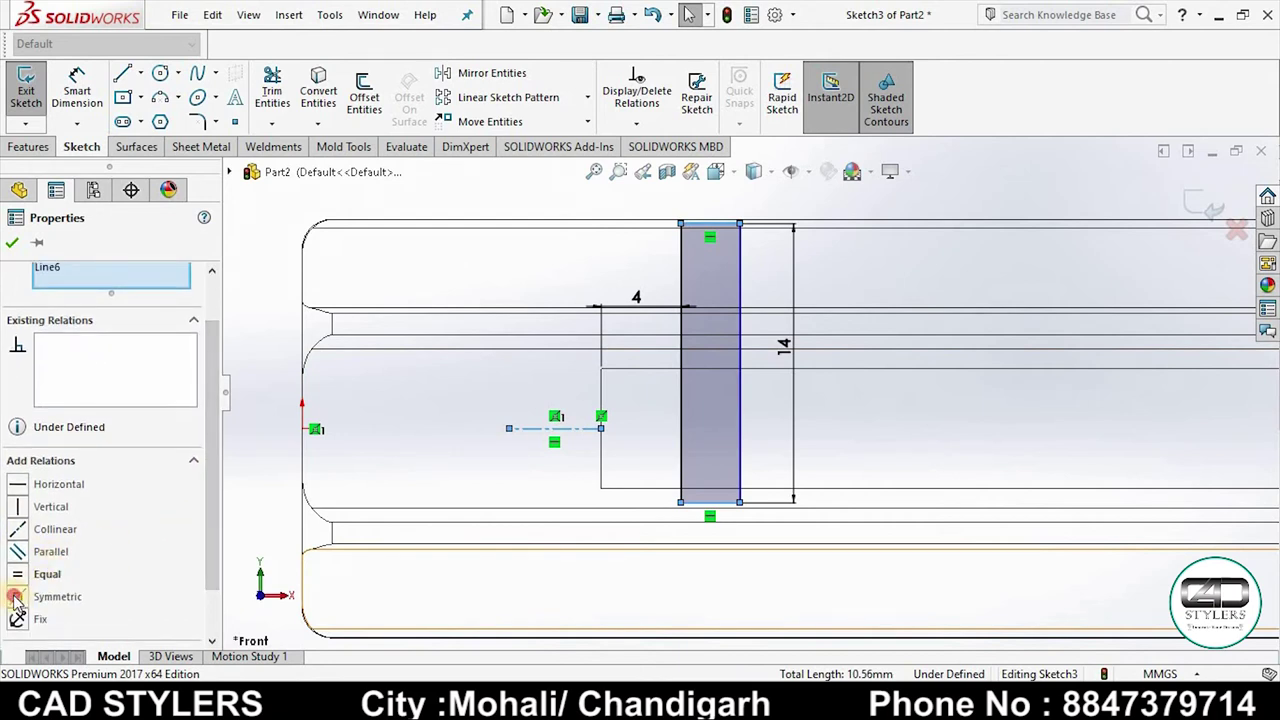
pyautogui.click(18, 597)
pyautogui.click(14, 245)
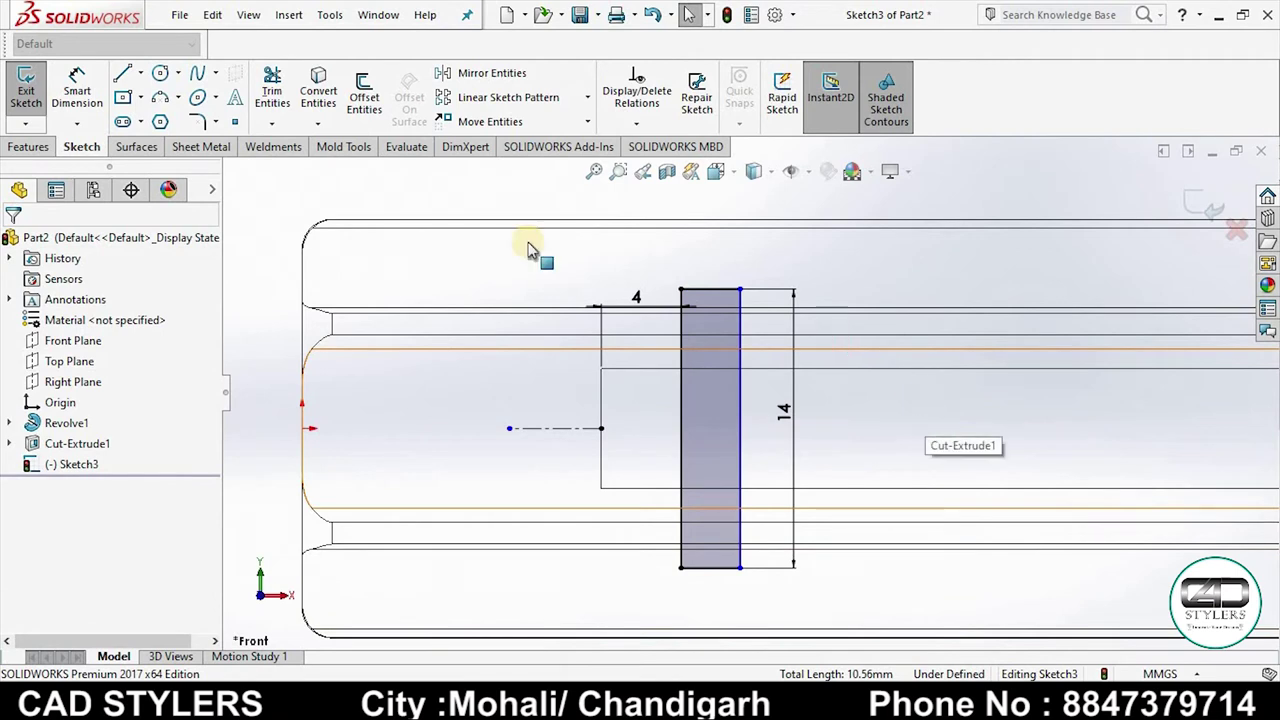
# Step: Dimension the rectangle's width to 3 mm
pyautogui.click(77, 90)
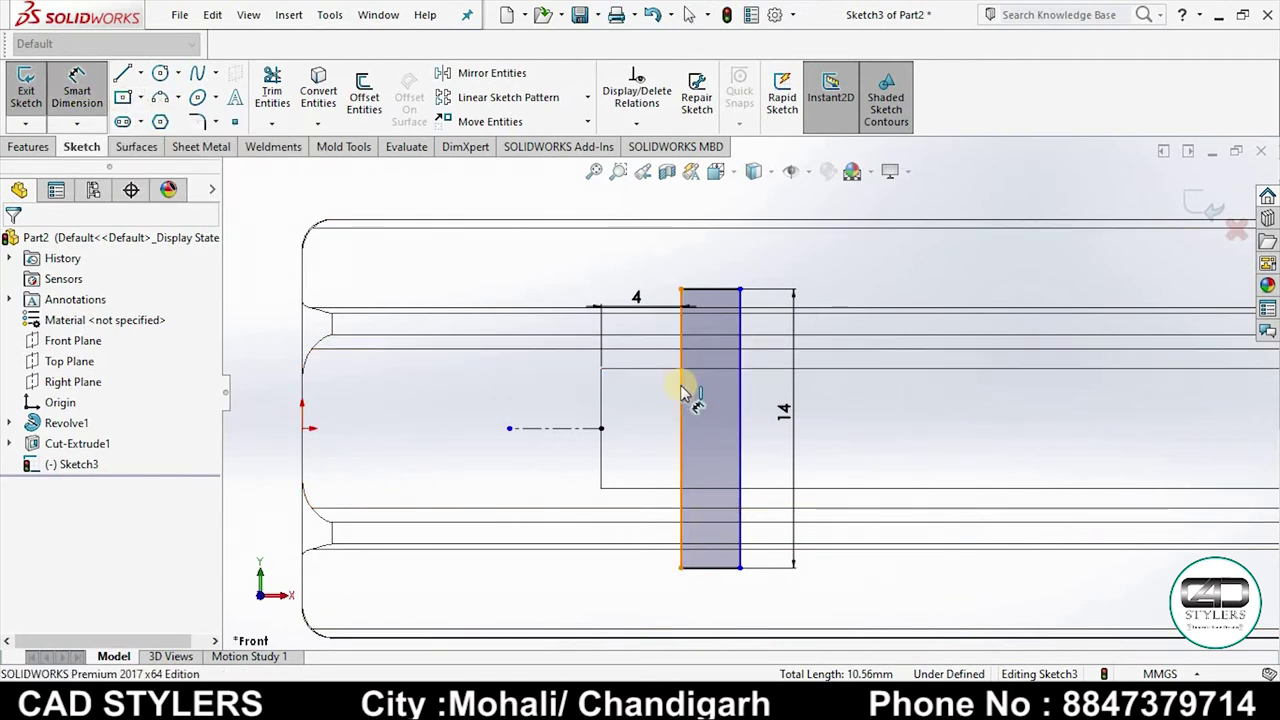
pyautogui.click(740, 405)
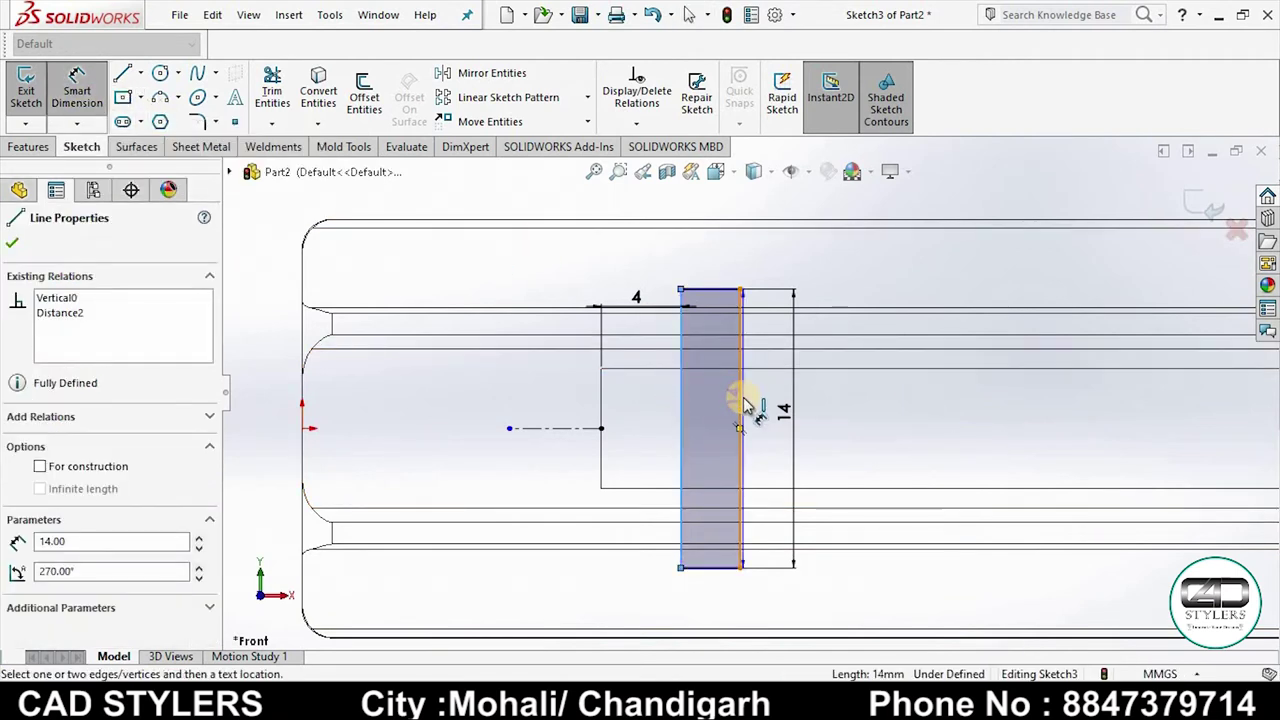
pyautogui.click(694, 285)
pyautogui.click(690, 283)
pyautogui.press('Return')
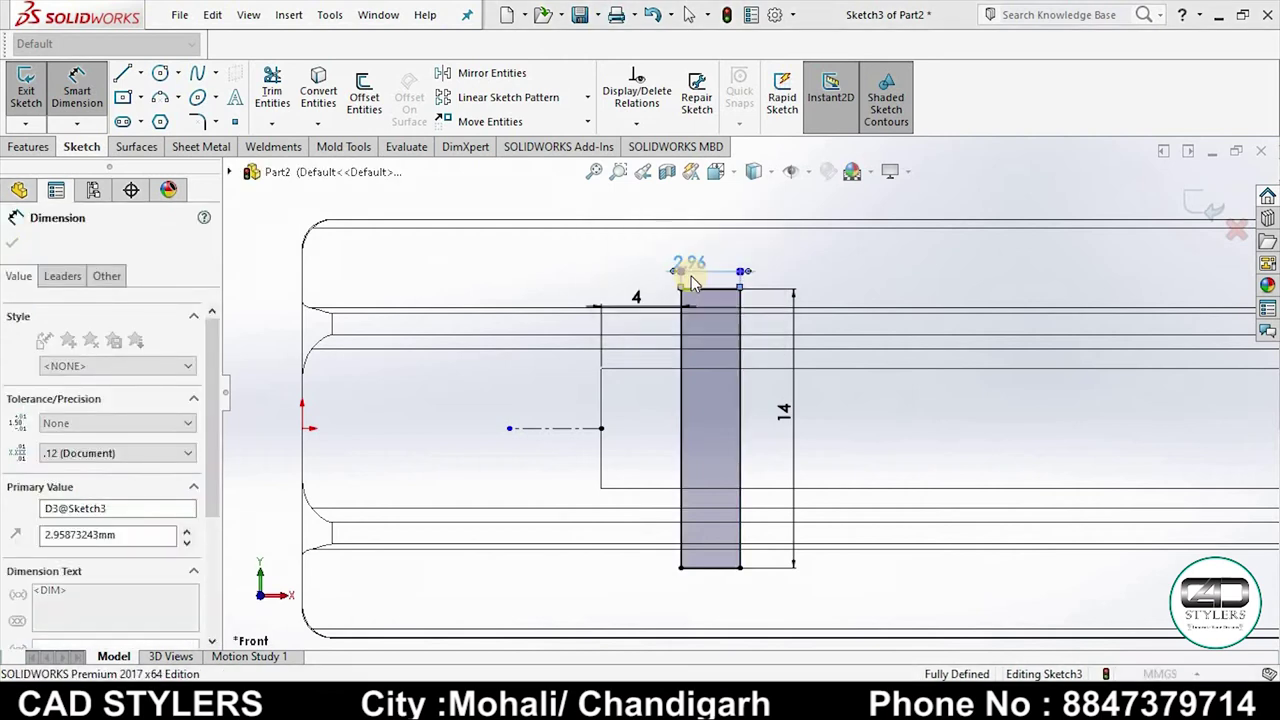
# Step: Compare against the reference drawing and start Sketch Fillet for the slot corners
pyautogui.hotkey('alt', 'Tab')
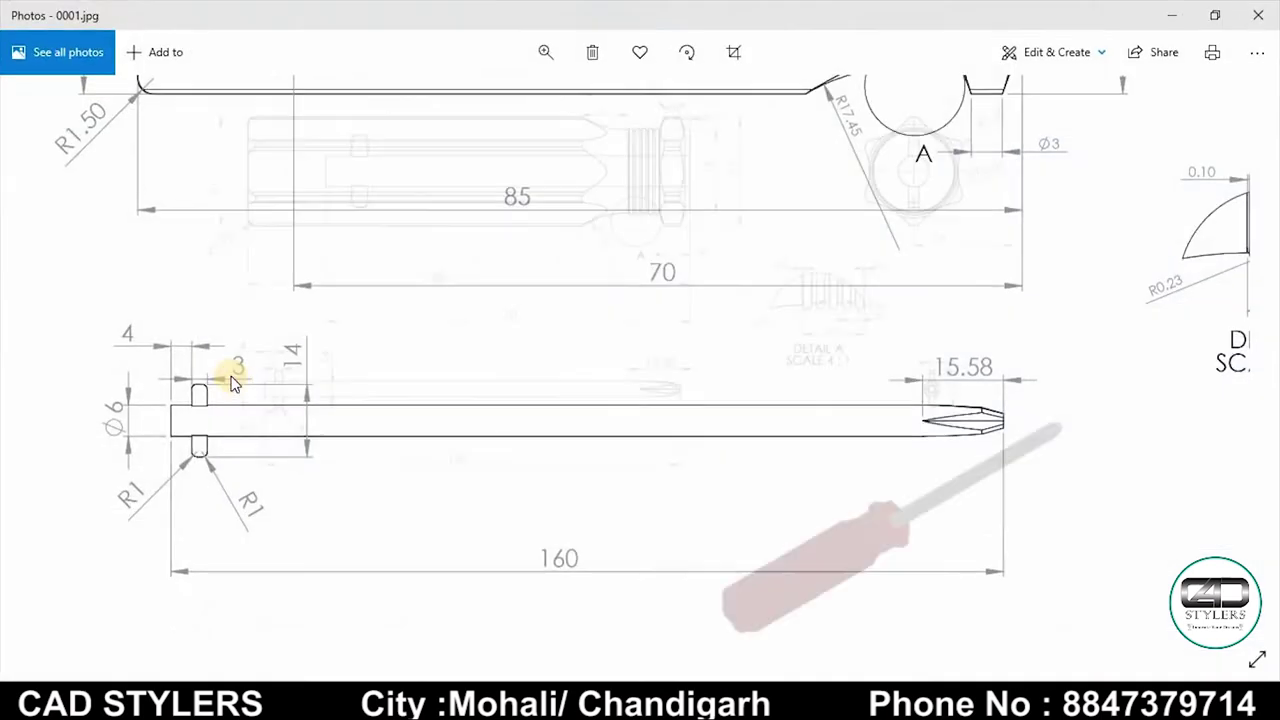
pyautogui.hotkey('alt', 'Tab')
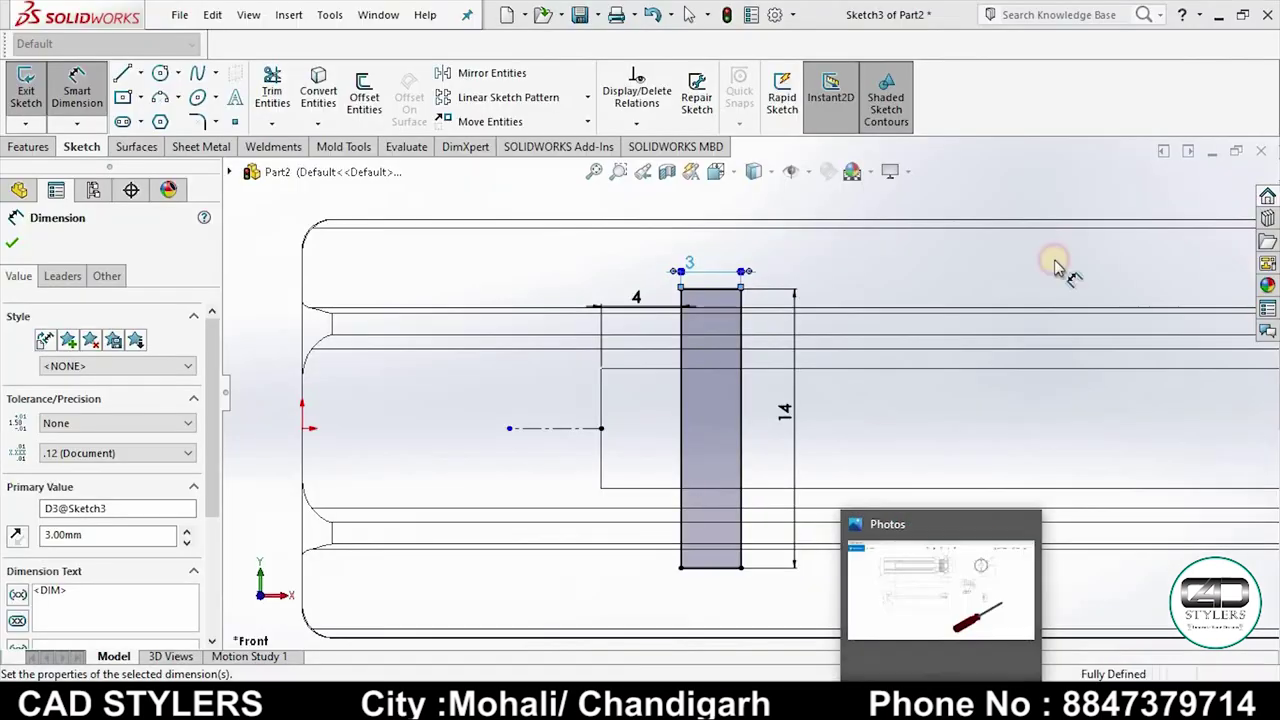
pyautogui.click(193, 124)
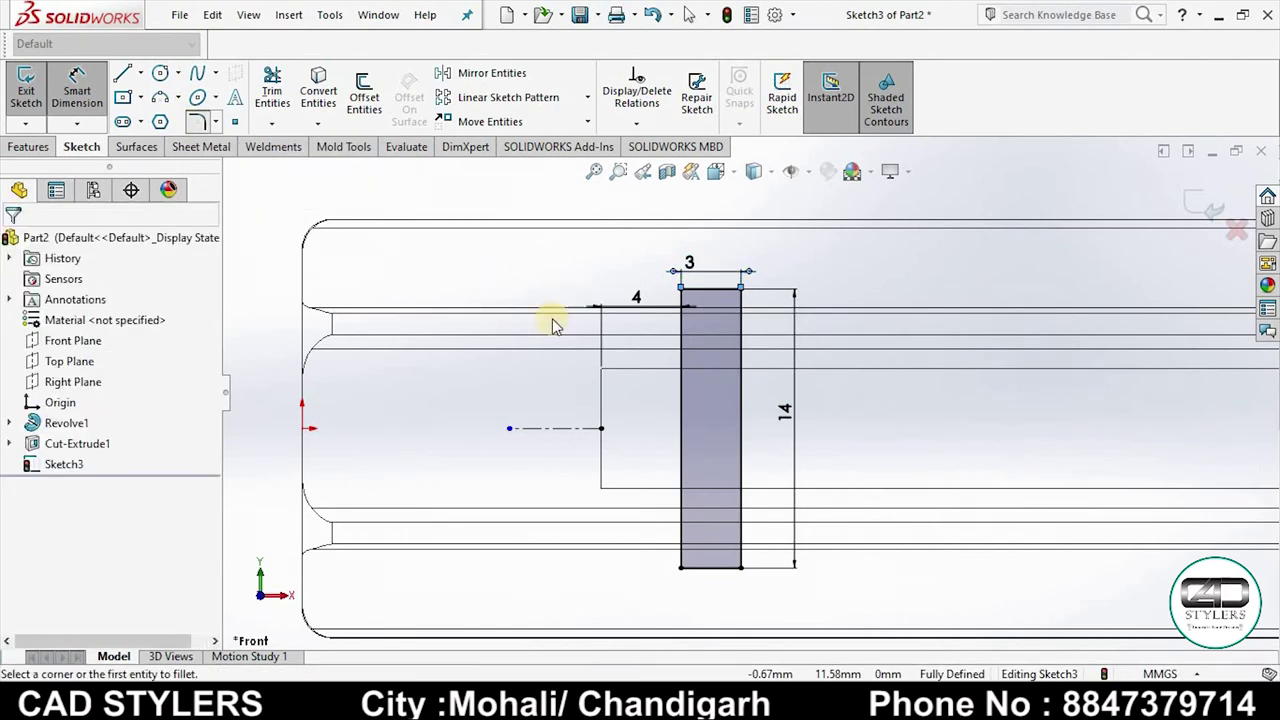
pyautogui.hotkey('alt', 'Tab')
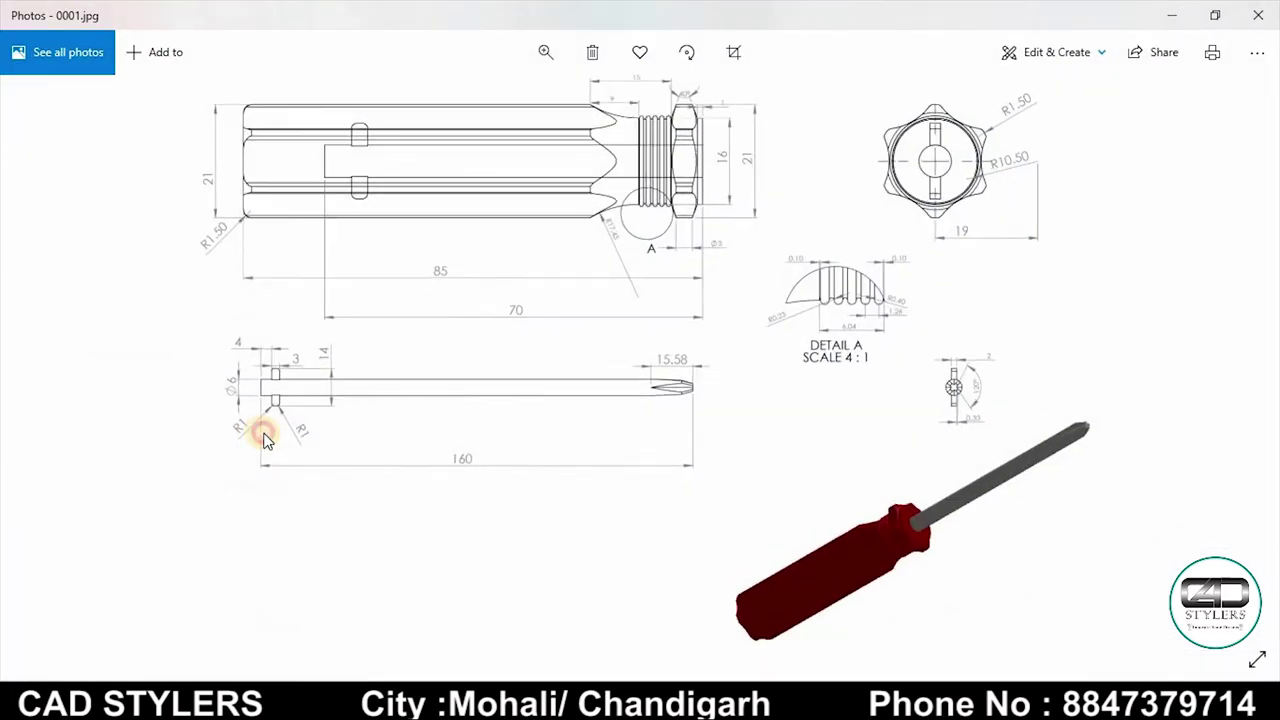
pyautogui.keyDown('ctrl'); pyautogui.scroll(2, 360, 432); pyautogui.keyUp('ctrl')
pyautogui.hotkey('alt', 'Tab')
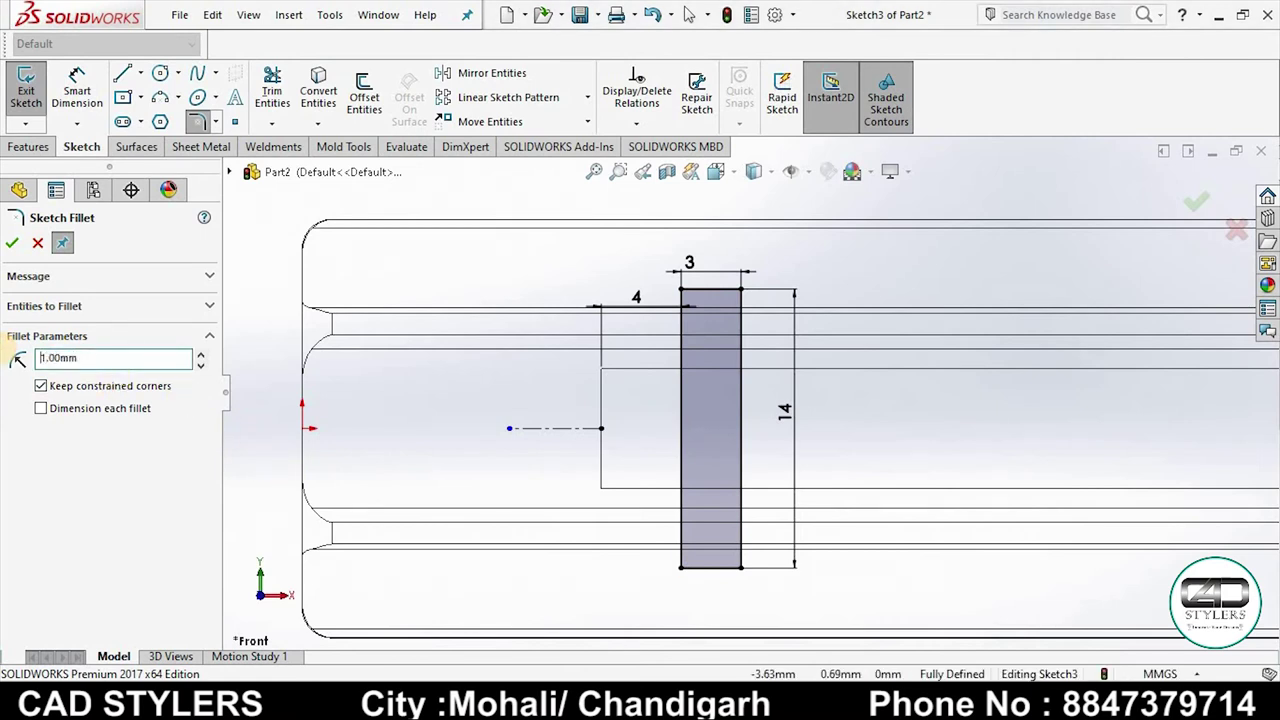
# Step: Round the rectangle's two top and two bottom corners with 1 mm fillets
pyautogui.click(742, 297)
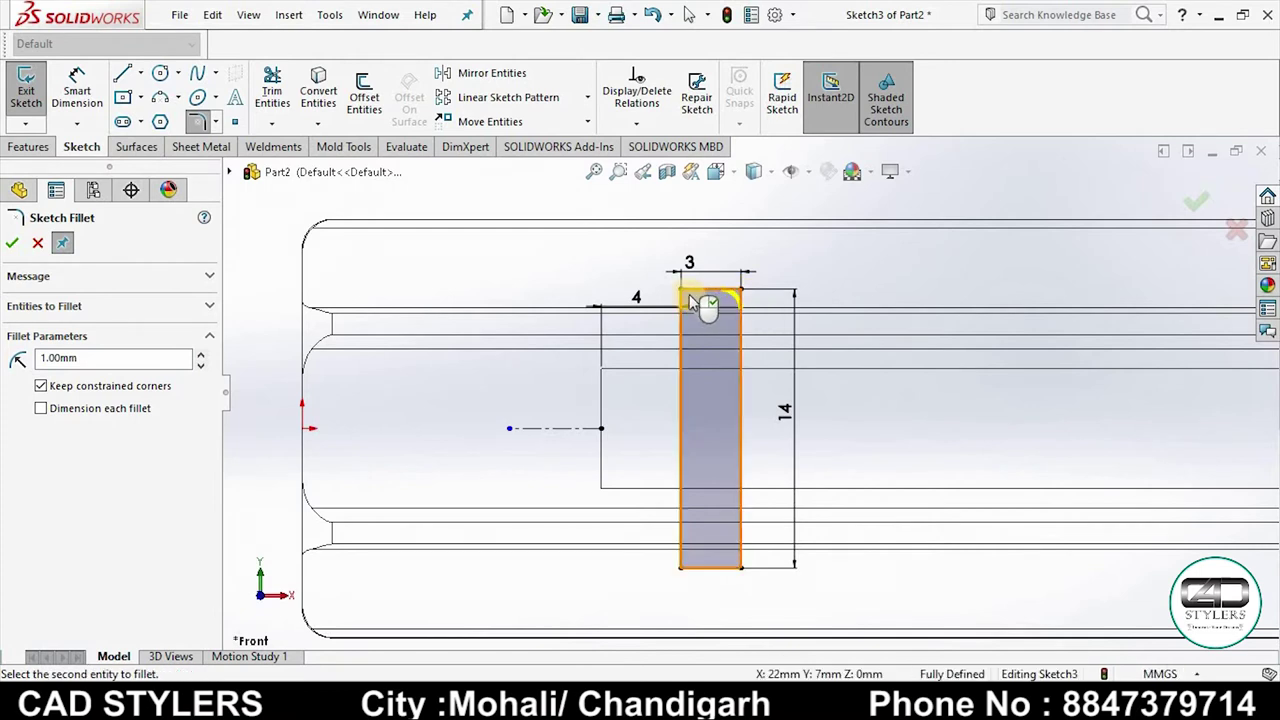
pyautogui.click(682, 293)
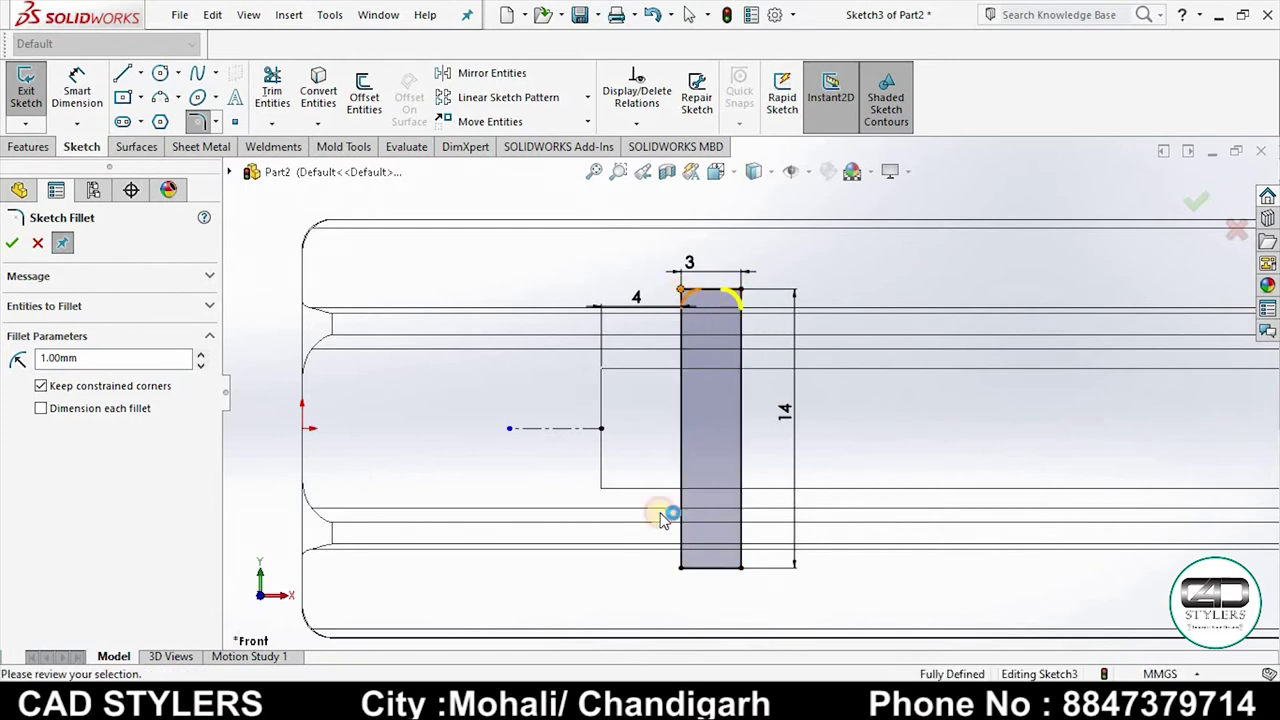
pyautogui.click(683, 570)
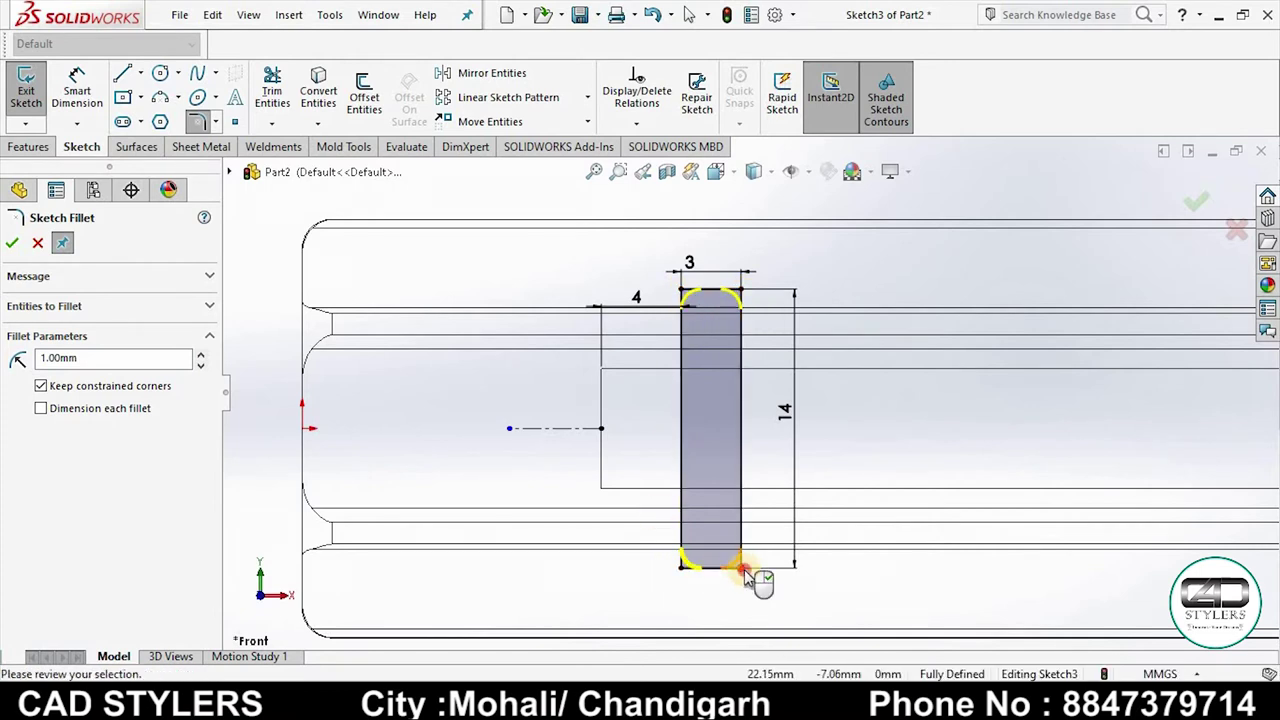
pyautogui.click(741, 568)
pyautogui.click(15, 244)
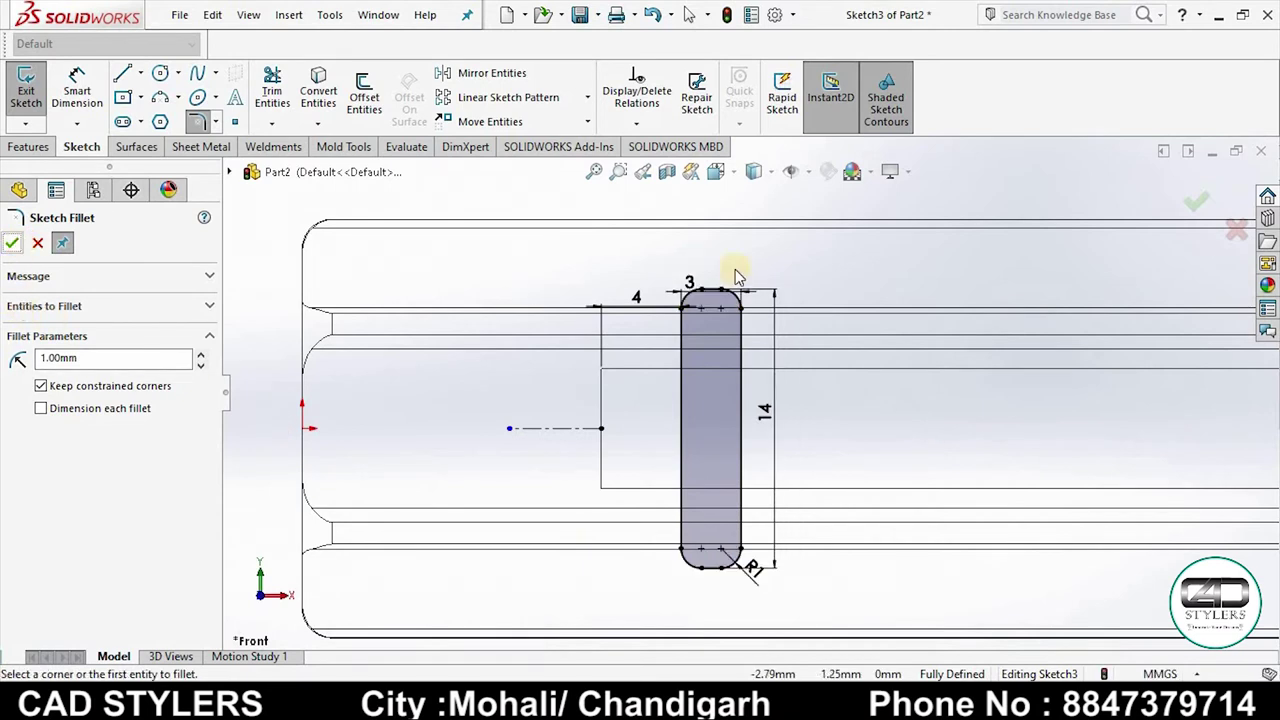
pyautogui.scroll(3, 882, 366)
pyautogui.scroll(2, 882, 366)
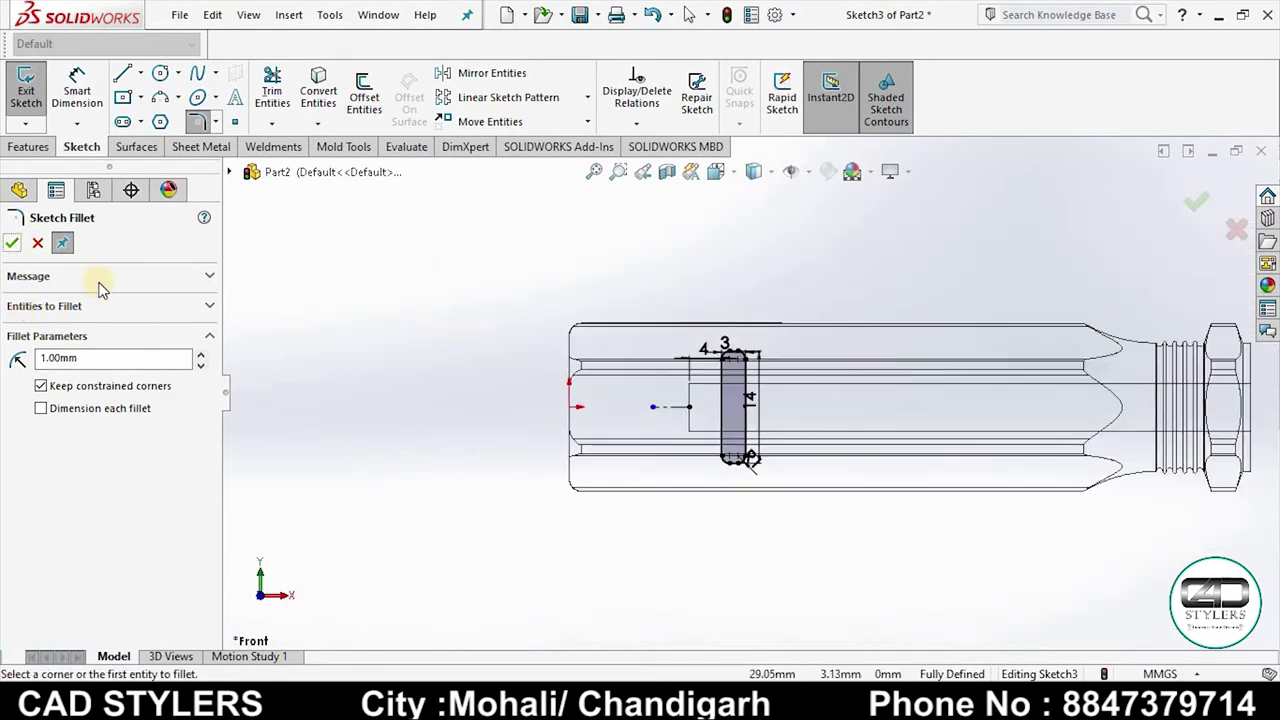
pyautogui.click(13, 245)
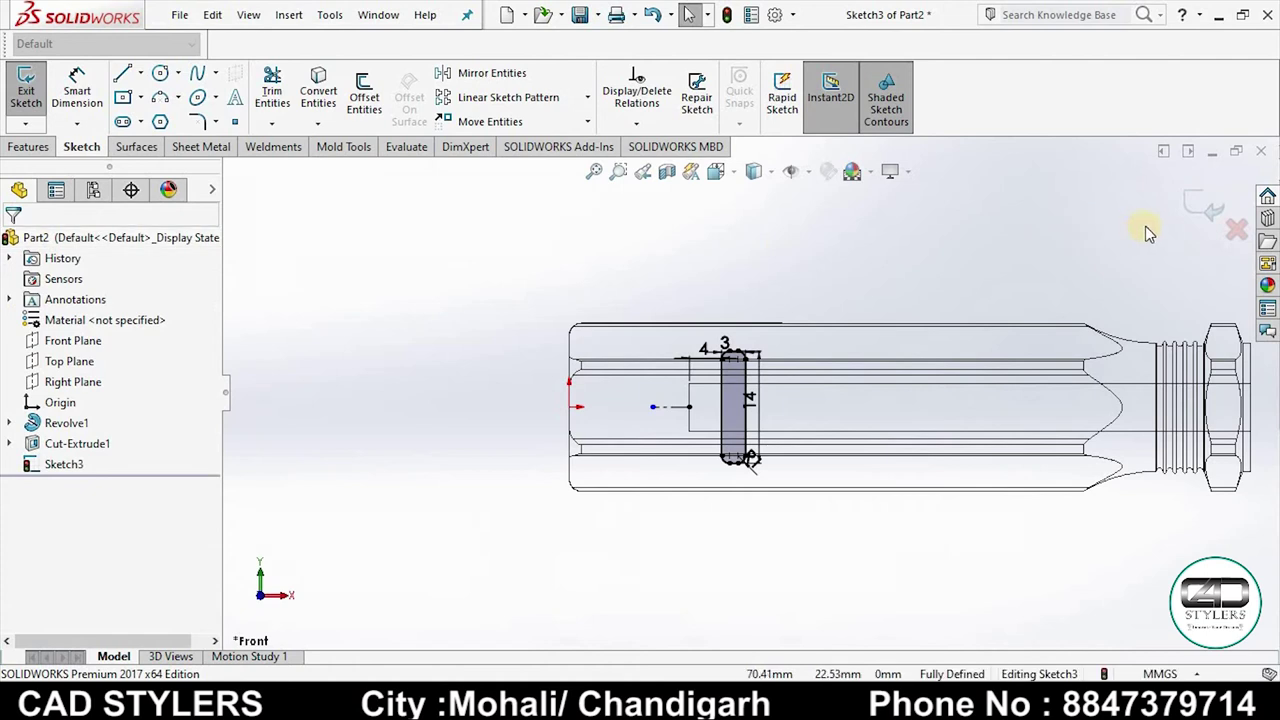
# Step: Exit the slot sketch, start an Extruded Cut, and check the reference drawing for depth
pyautogui.click(1205, 210)
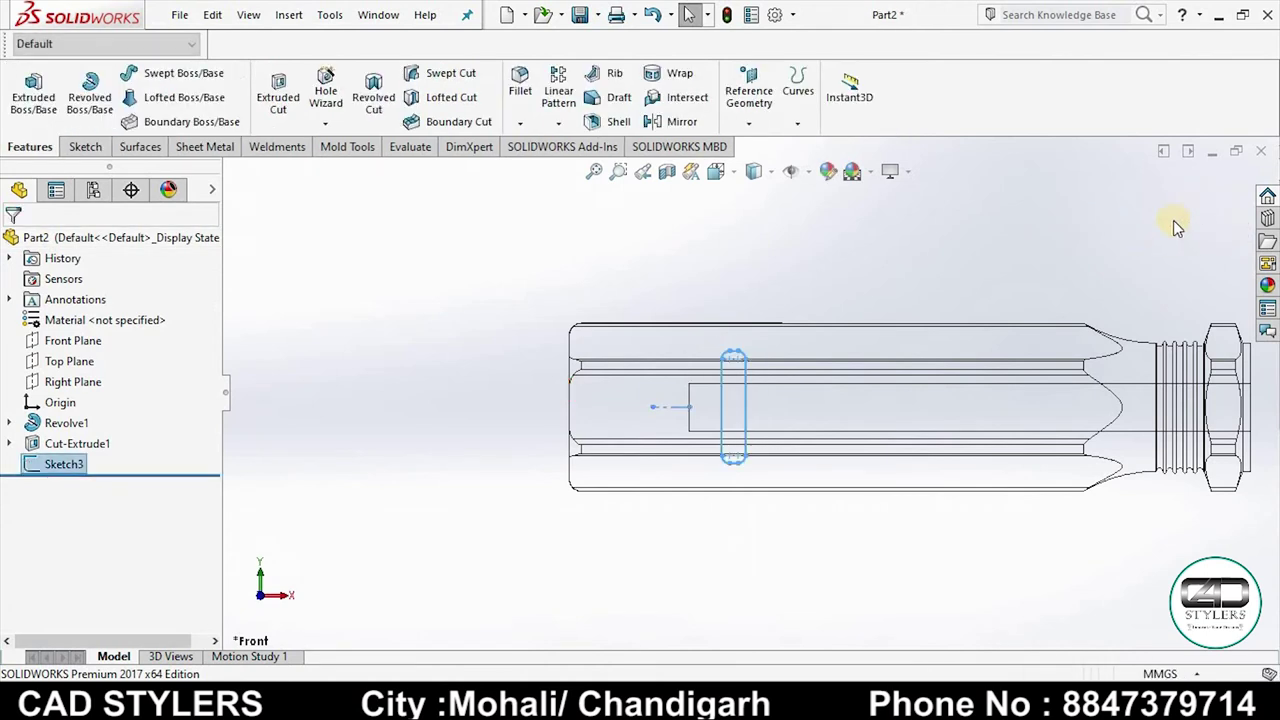
pyautogui.moveTo(1074, 257)
pyautogui.mouseDown(button='middle')
pyautogui.moveTo(983, 286)
pyautogui.moveTo(952, 322)
pyautogui.mouseUp(button='middle')
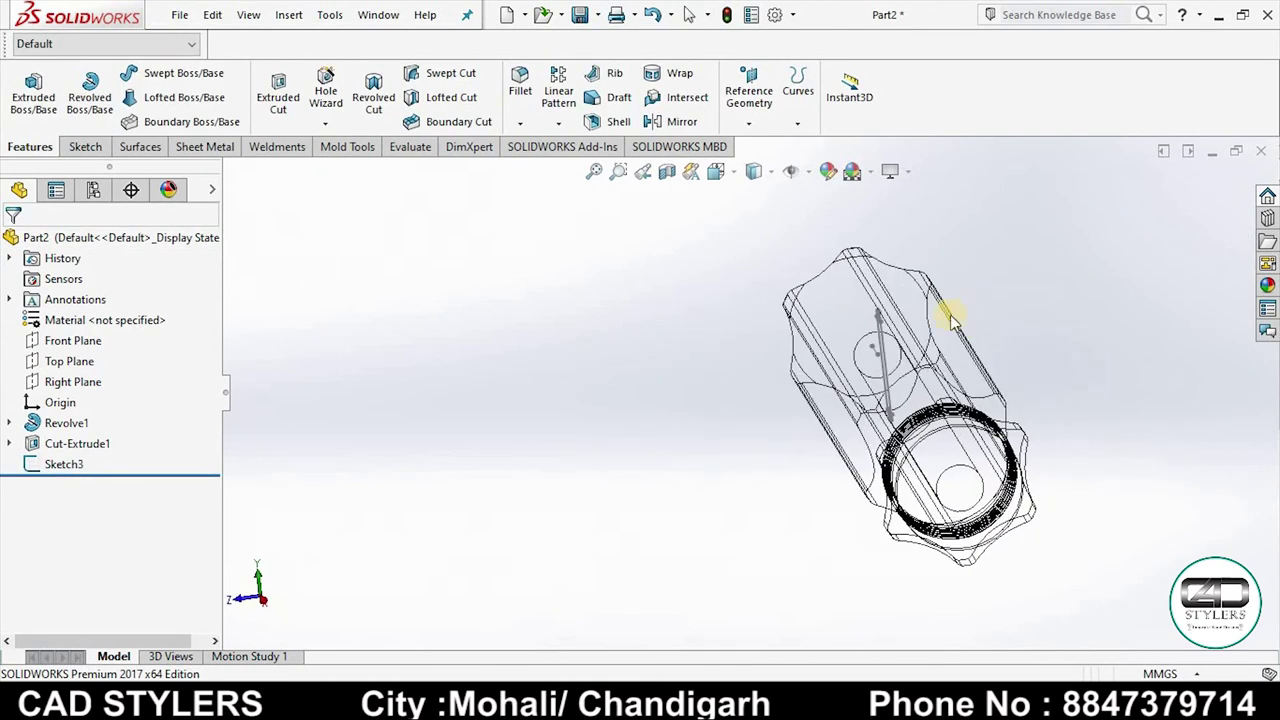
pyautogui.click(275, 97)
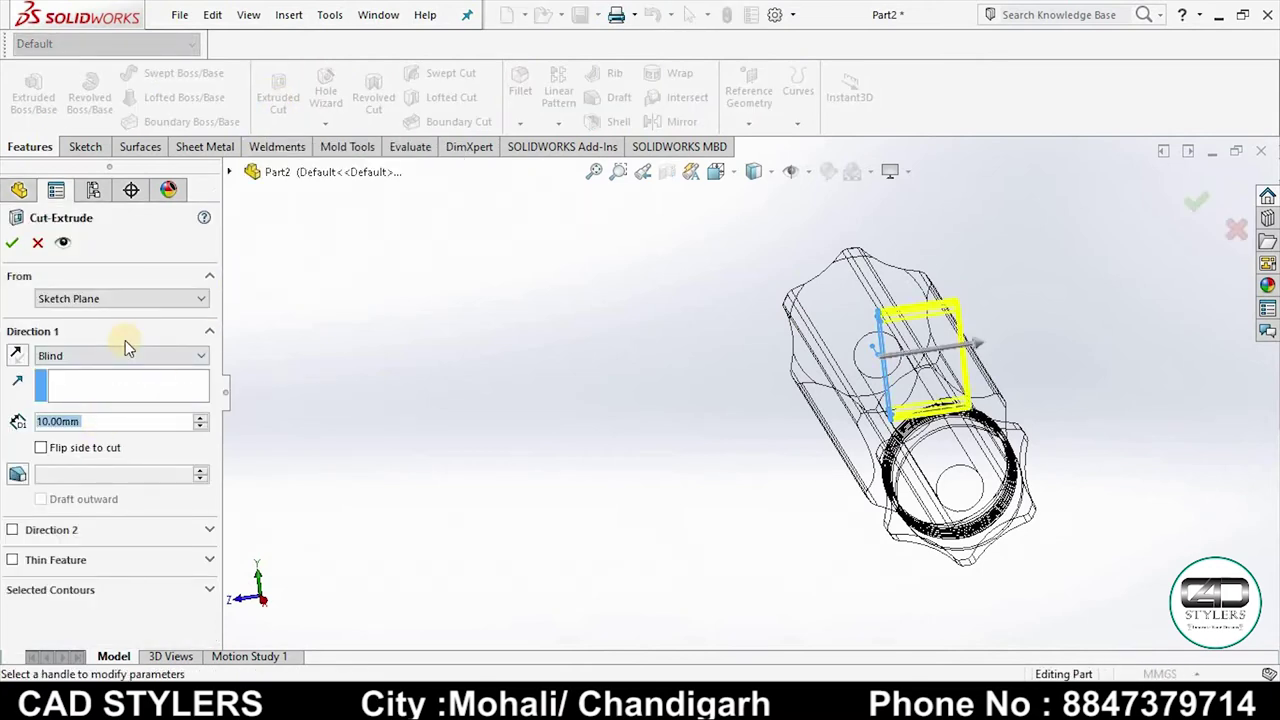
pyautogui.click(800, 605)
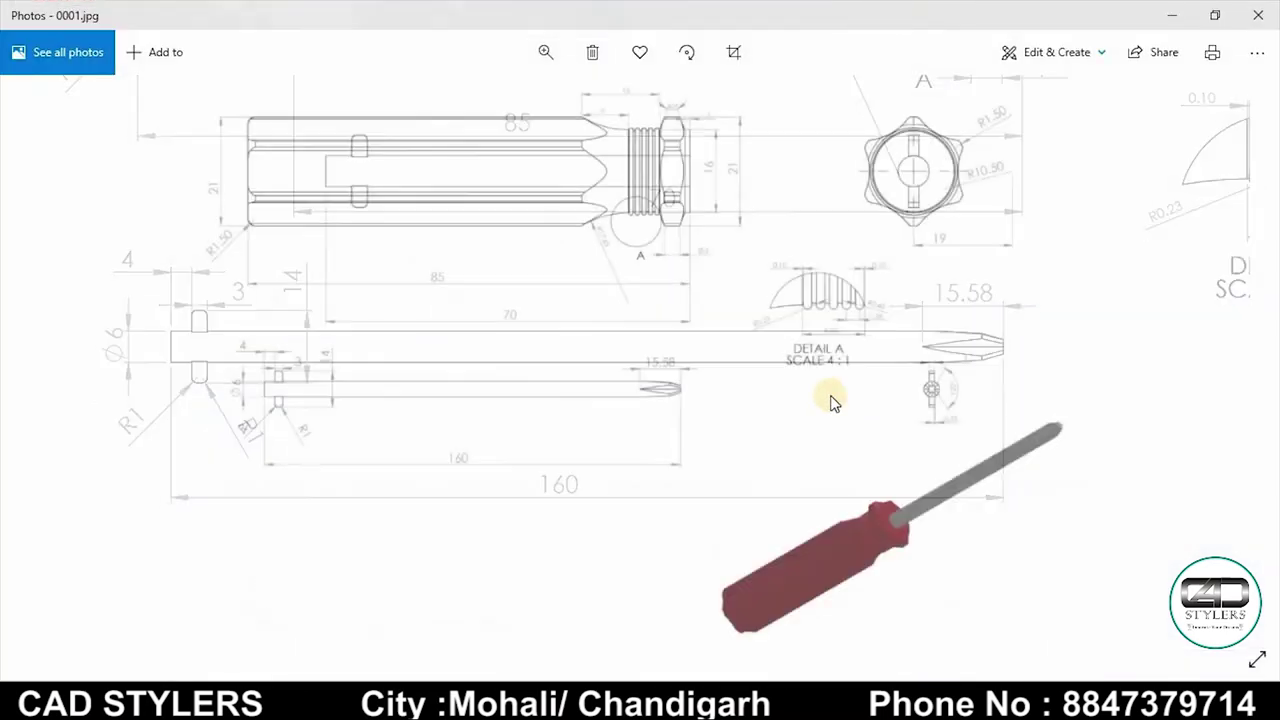
pyautogui.scroll(2, 968, 386)
pyautogui.scroll(3, 935, 385)
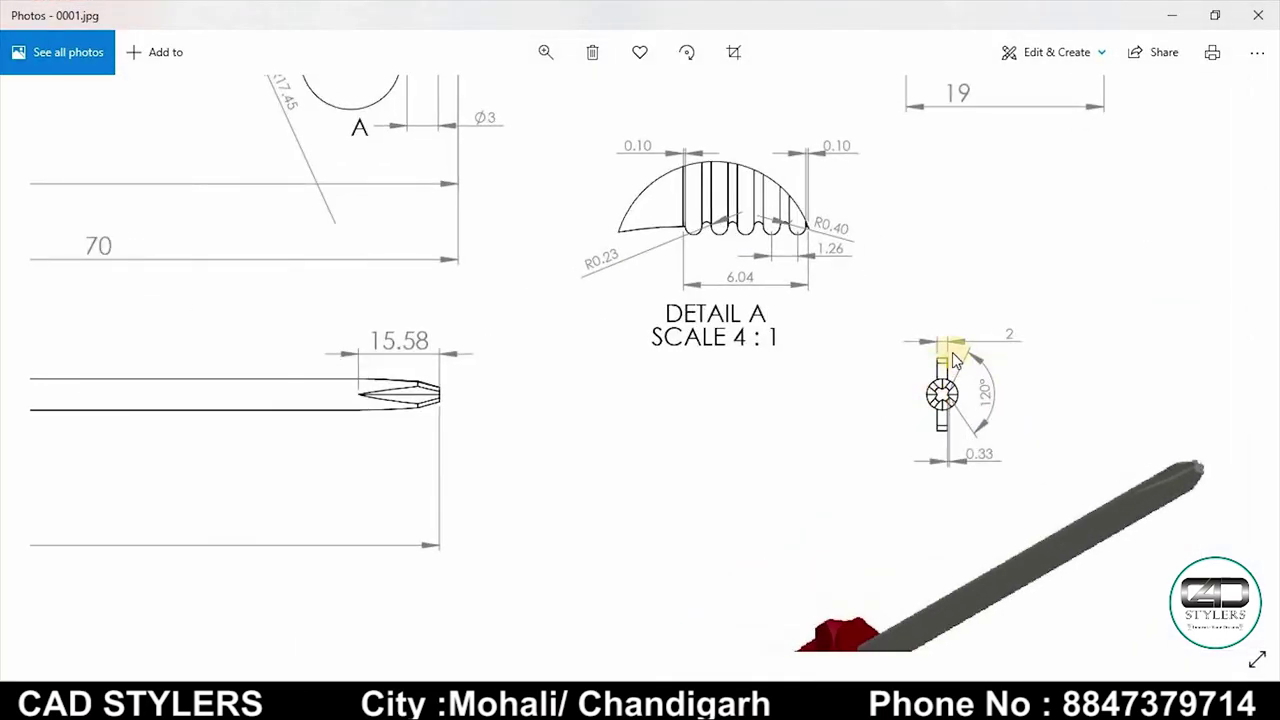
pyautogui.click(971, 543)
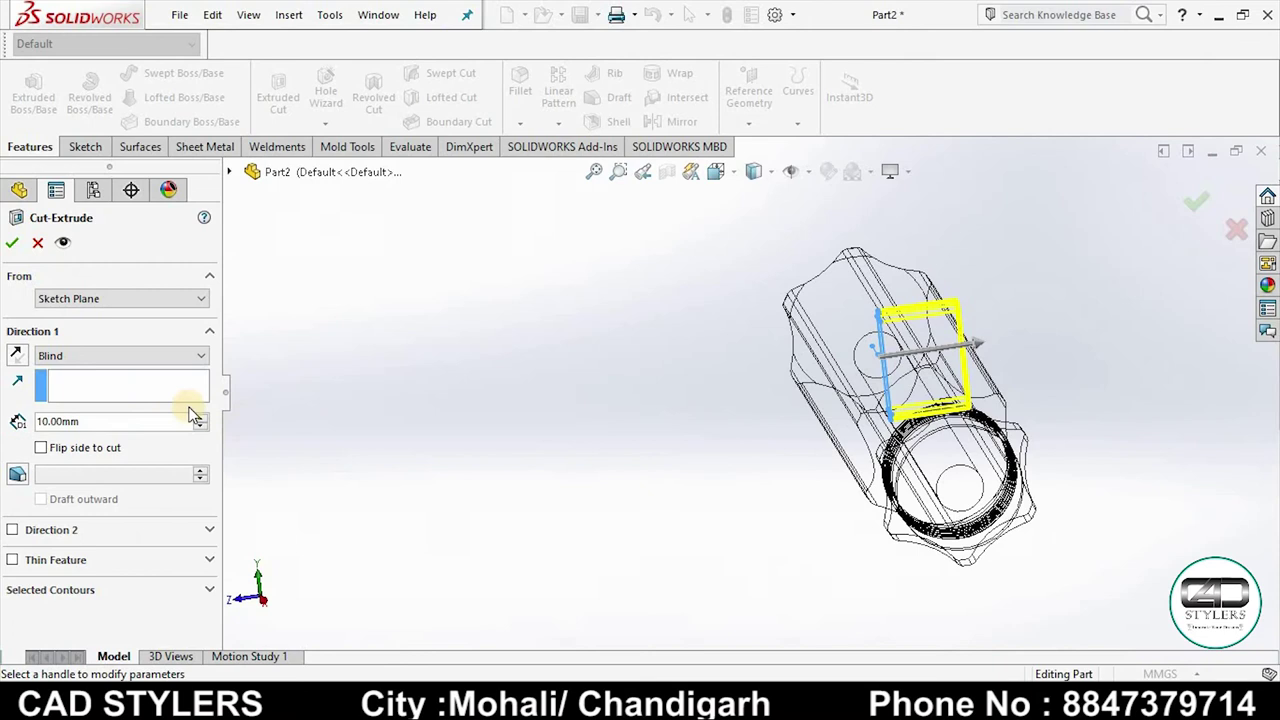
# Step: Set the slot cut to 2 mm deep with a Mid Plane end condition
pyautogui.click(108, 425)
pyautogui.write('2')
pyautogui.press('Return')
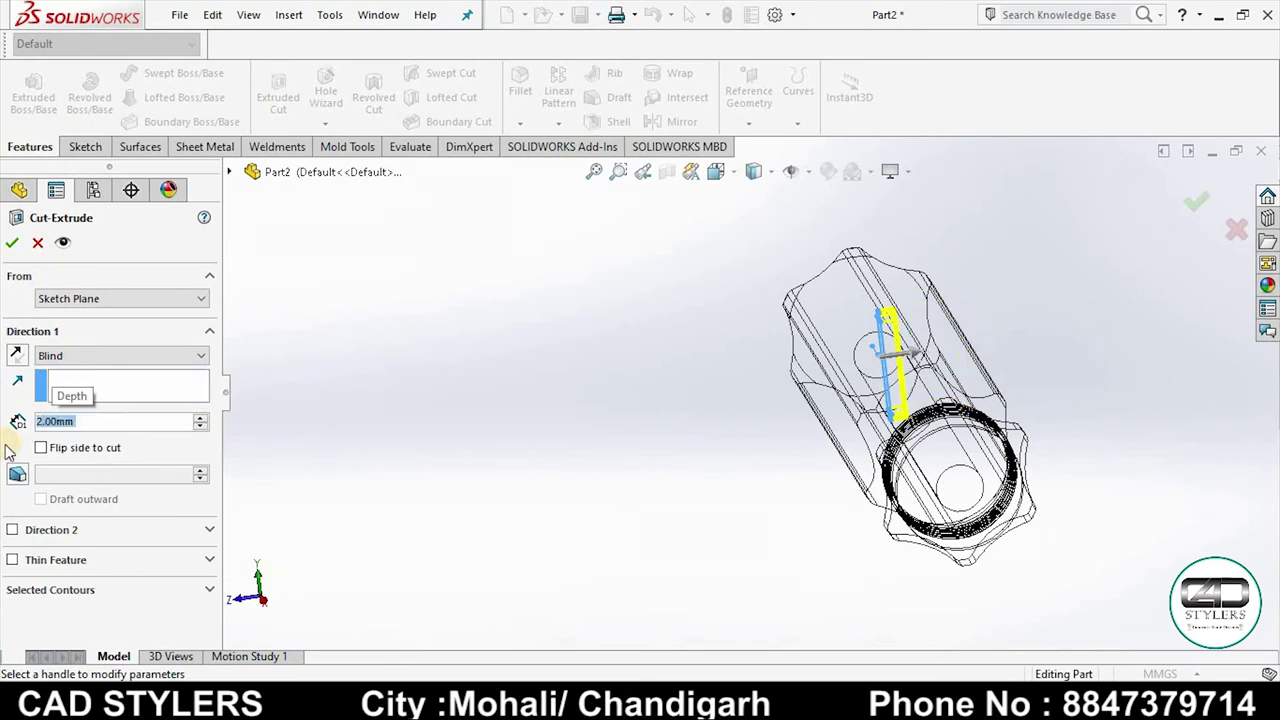
pyautogui.click(105, 357)
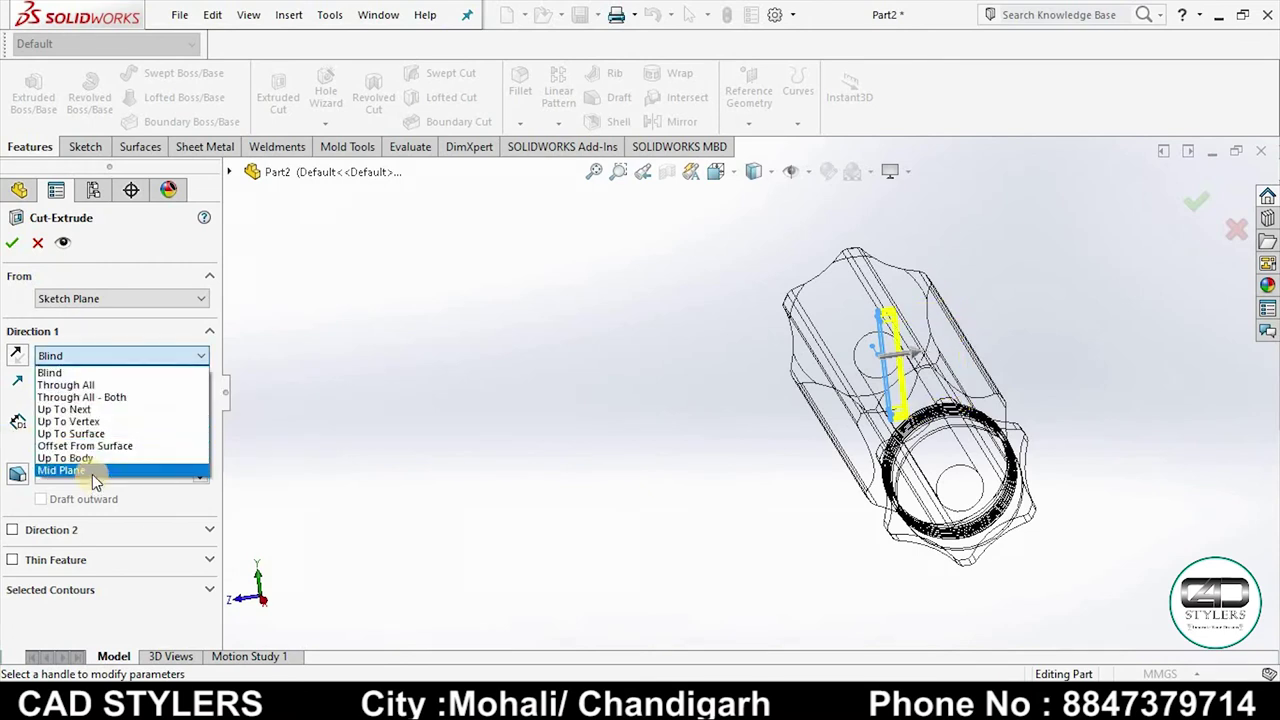
pyautogui.click(93, 470)
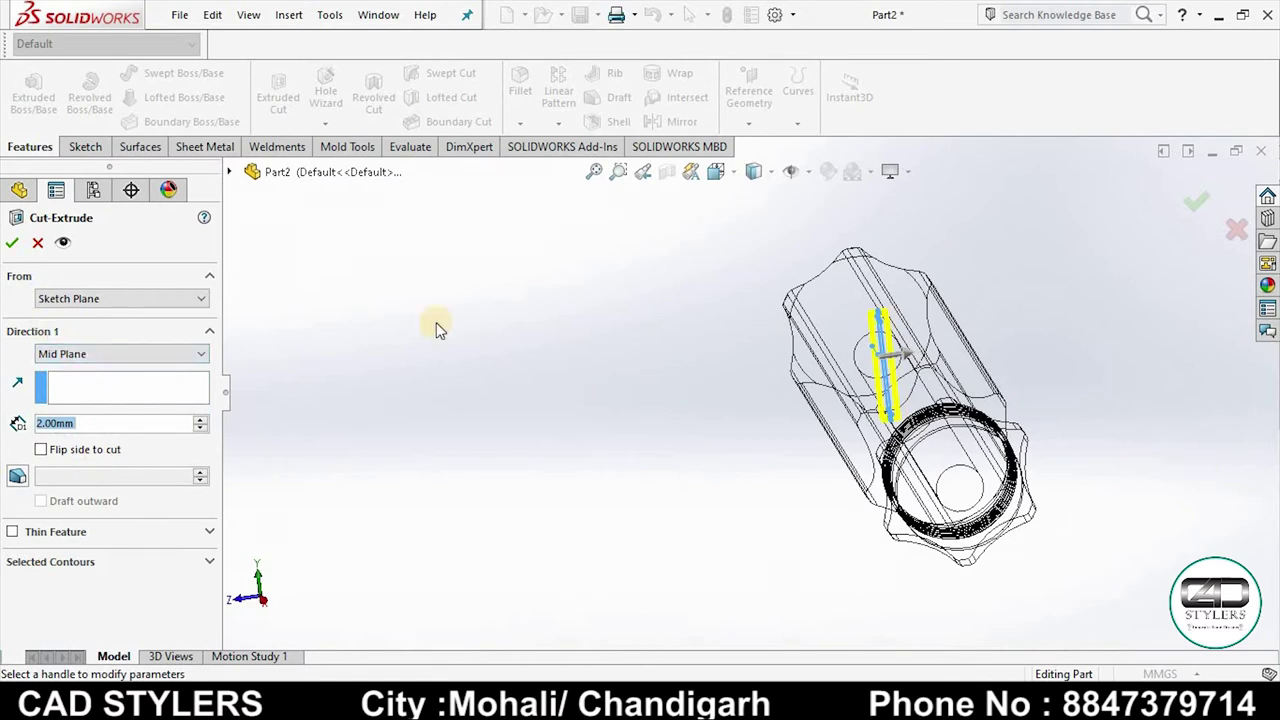
# Step: Confirm the slot cut and display the handle Shaded with Edges
pyautogui.click(12, 243)
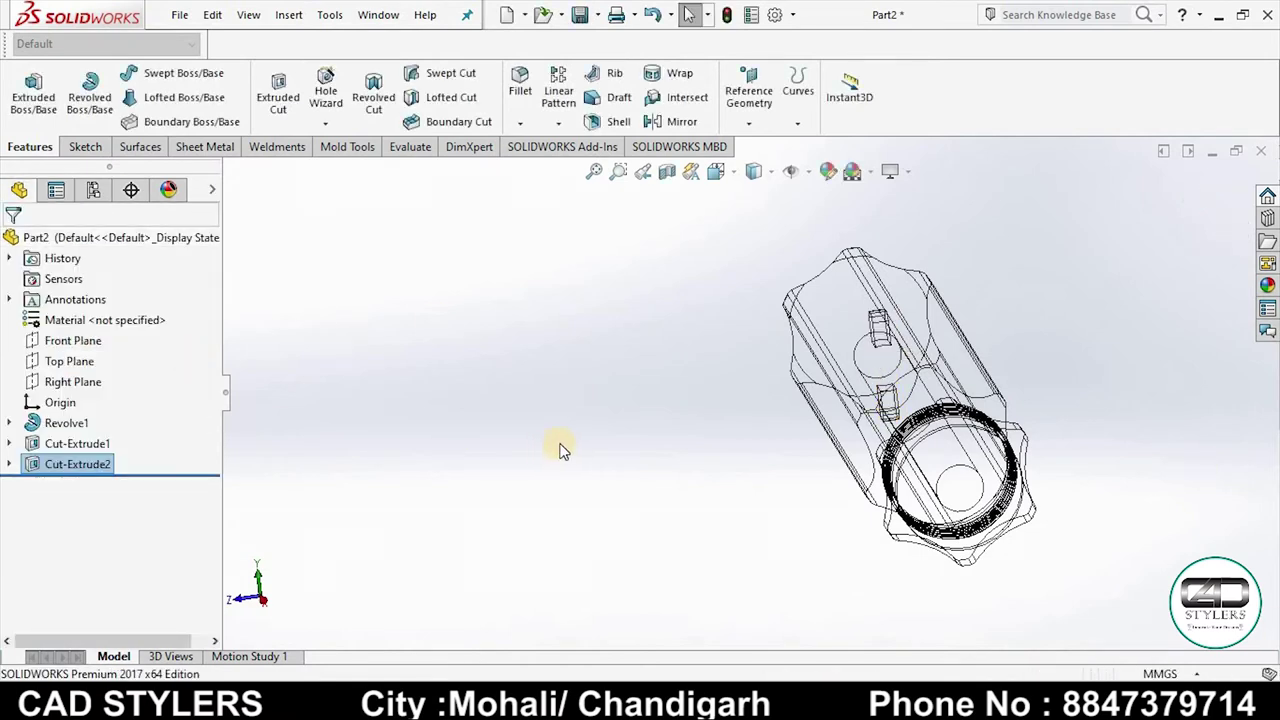
pyautogui.moveTo(557, 443)
pyautogui.mouseDown(button='middle')
pyautogui.moveTo(643, 394)
pyautogui.moveTo(770, 208)
pyautogui.mouseUp(button='middle')
pyautogui.click(756, 171)
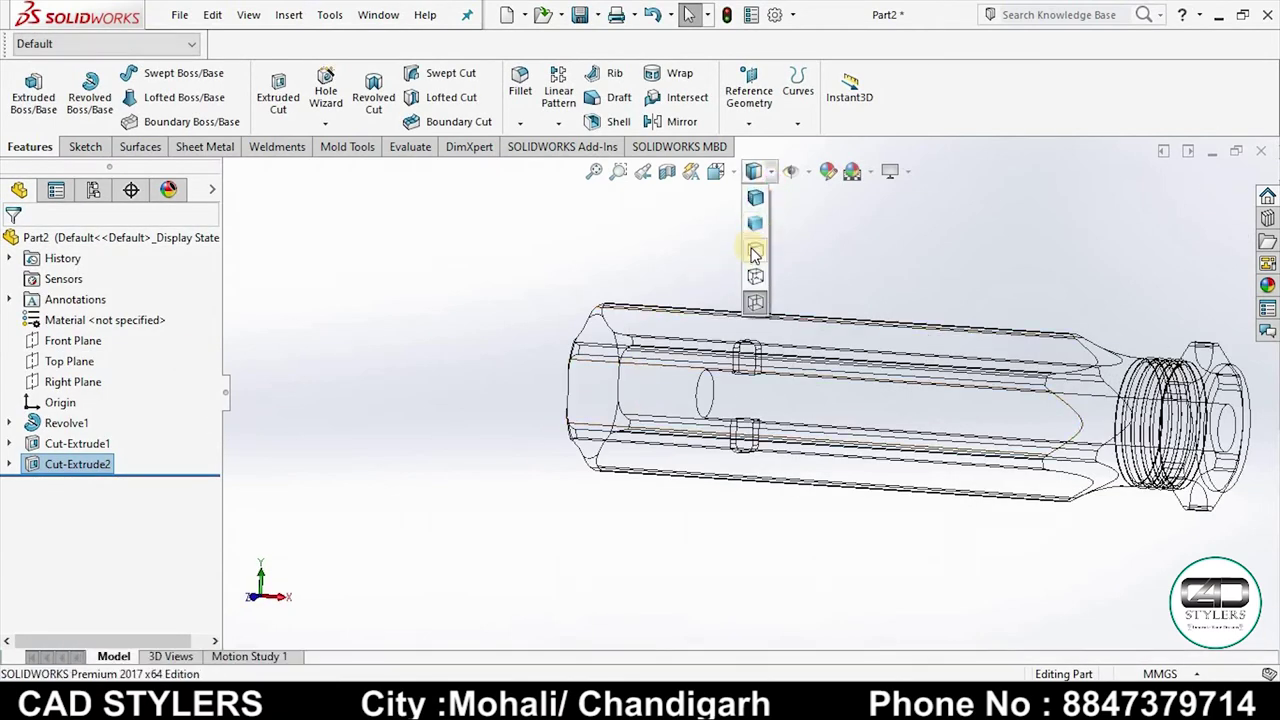
pyautogui.click(757, 202)
pyautogui.moveTo(668, 417)
pyautogui.mouseDown(button='middle')
pyautogui.moveTo(777, 443)
pyautogui.moveTo(920, 449)
pyautogui.moveTo(874, 481)
pyautogui.mouseUp(button='middle')
pyautogui.scroll(-3, 860, 481)
pyautogui.scroll(2, 848, 465)
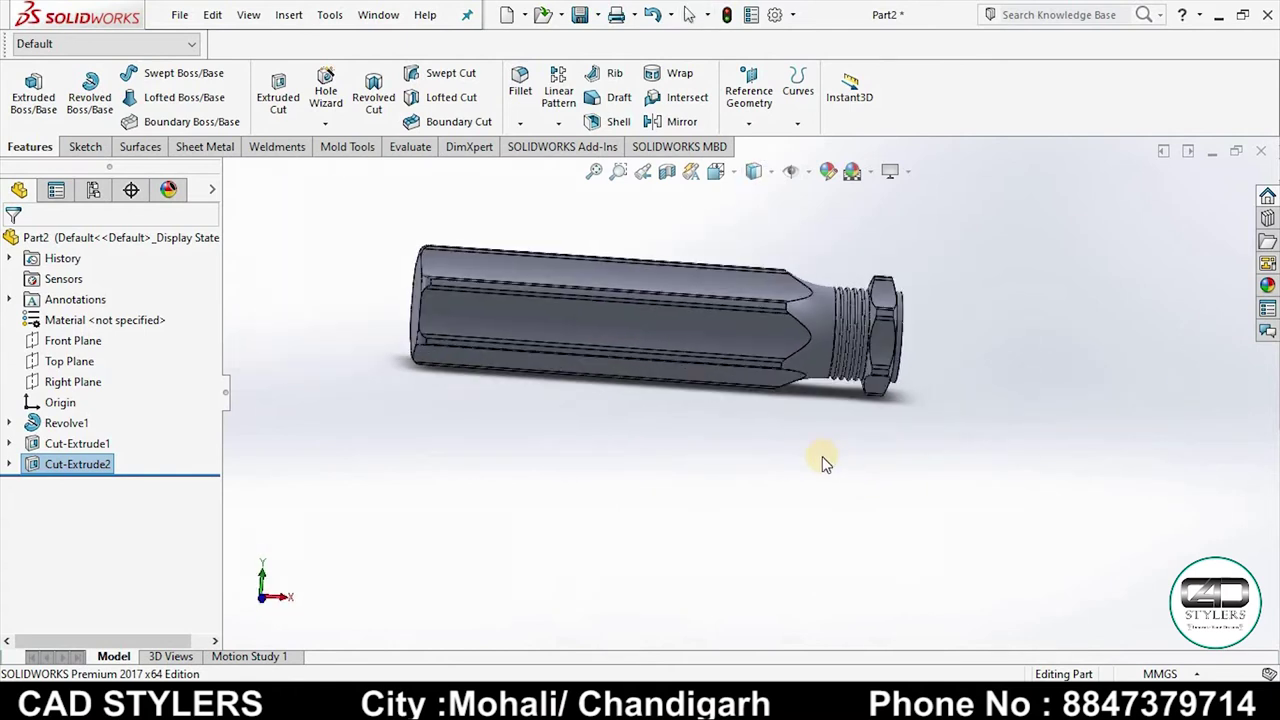
# Step: Give the whole handle body a dark red appearance and open Save As
pyautogui.rightClick(631, 338)
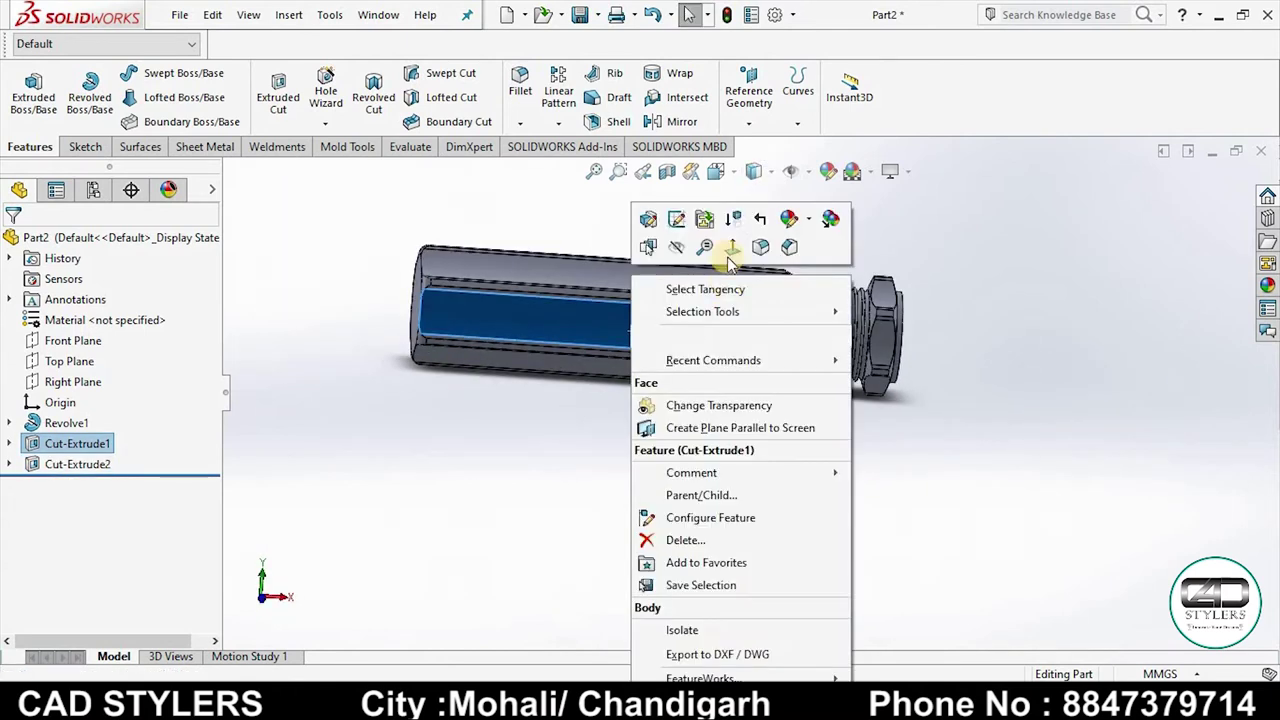
pyautogui.click(790, 218)
pyautogui.click(812, 305)
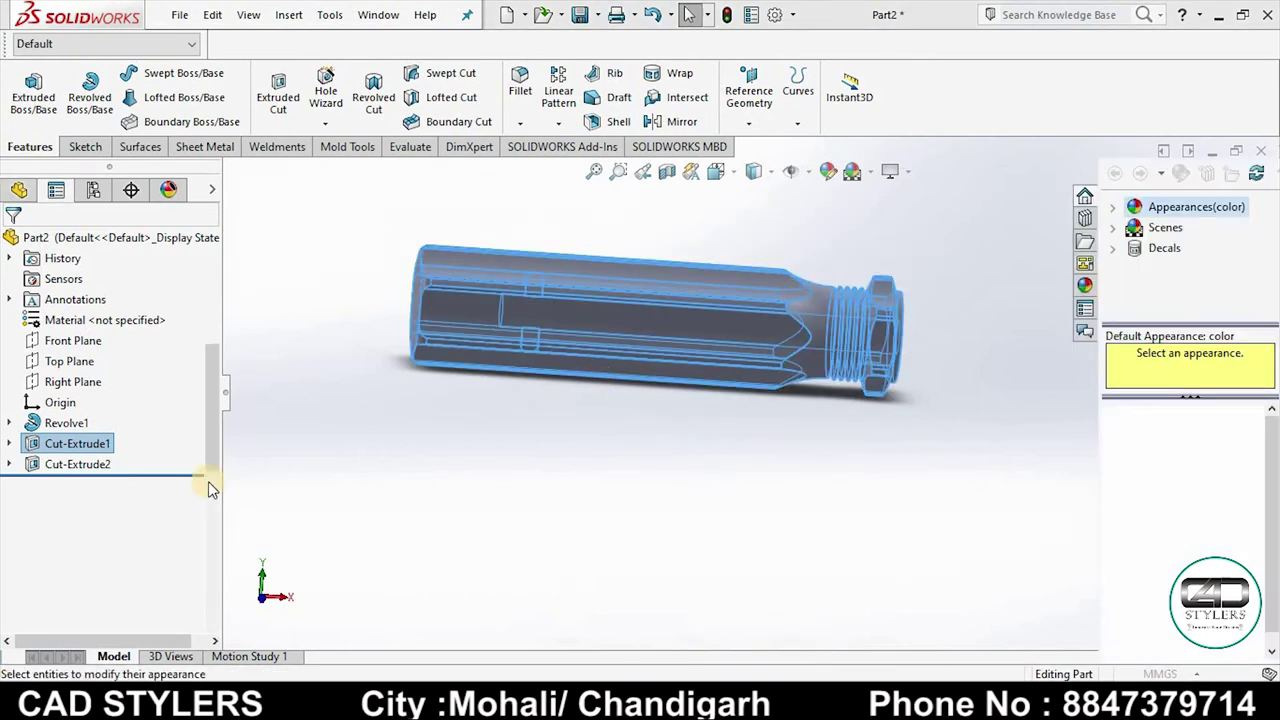
pyautogui.click(210, 512)
pyautogui.click(64, 462)
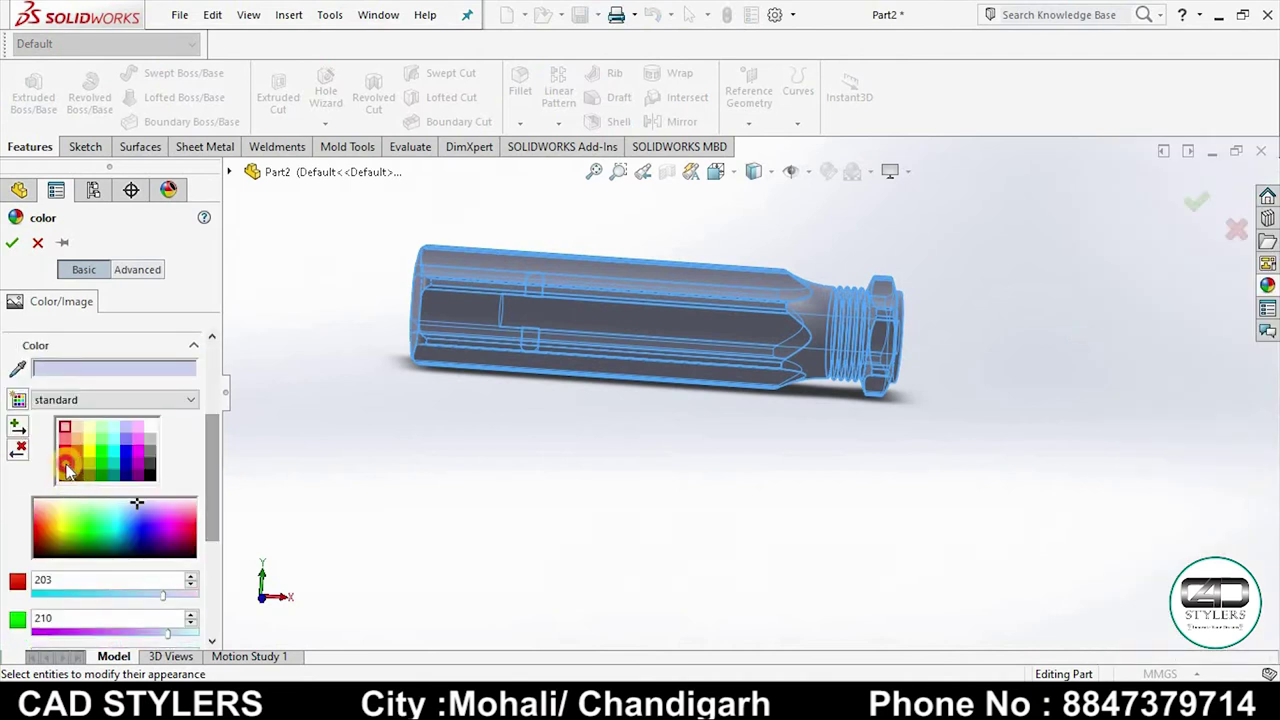
pyautogui.click(12, 242)
pyautogui.moveTo(733, 433)
pyautogui.mouseDown(button='middle')
pyautogui.moveTo(658, 478)
pyautogui.moveTo(800, 457)
pyautogui.mouseUp(button='middle')
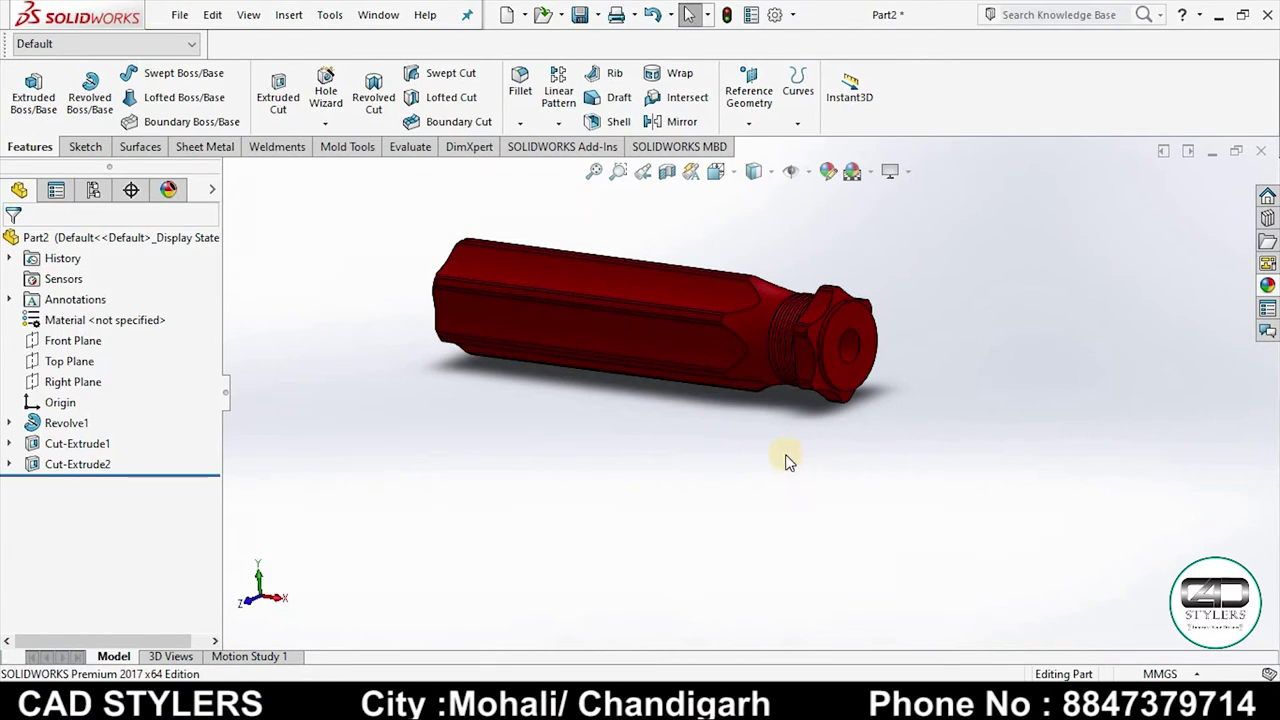
pyautogui.hotkey('ctrl', 's')
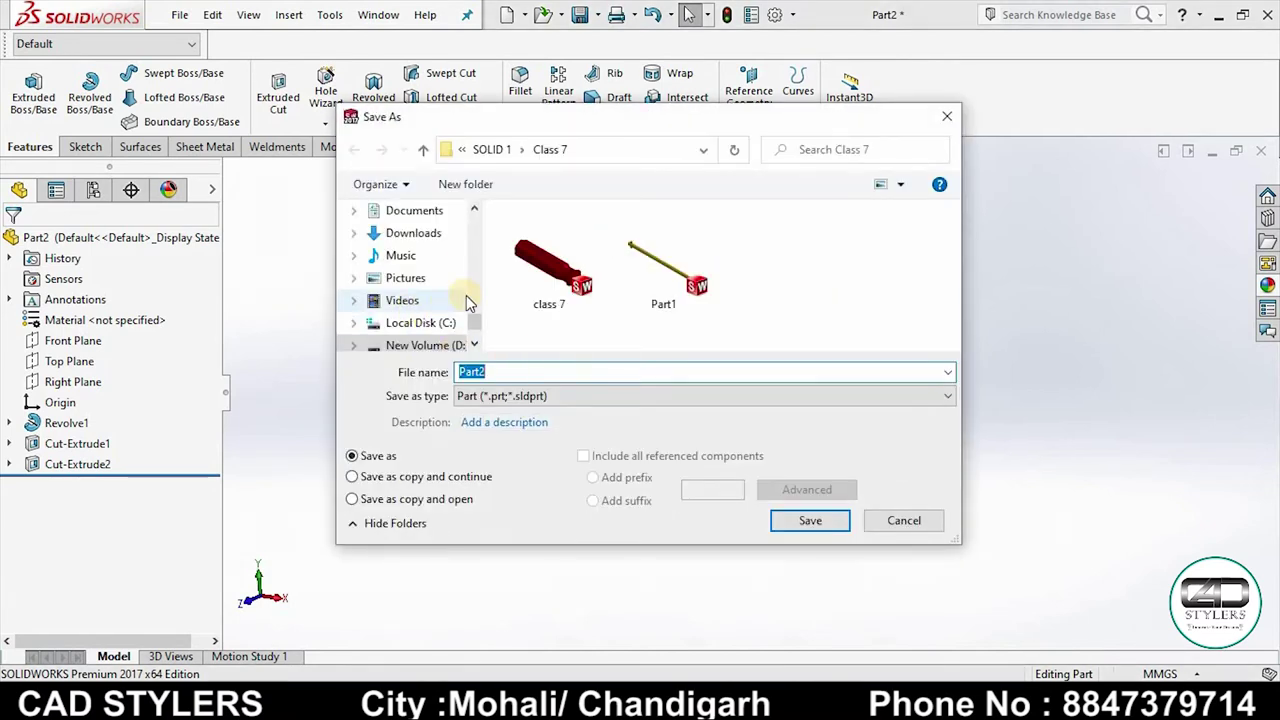
# Step: Point the Save As dialog at the Desktop folder, keeping the name Part2
pyautogui.scroll(-1, 466, 298)
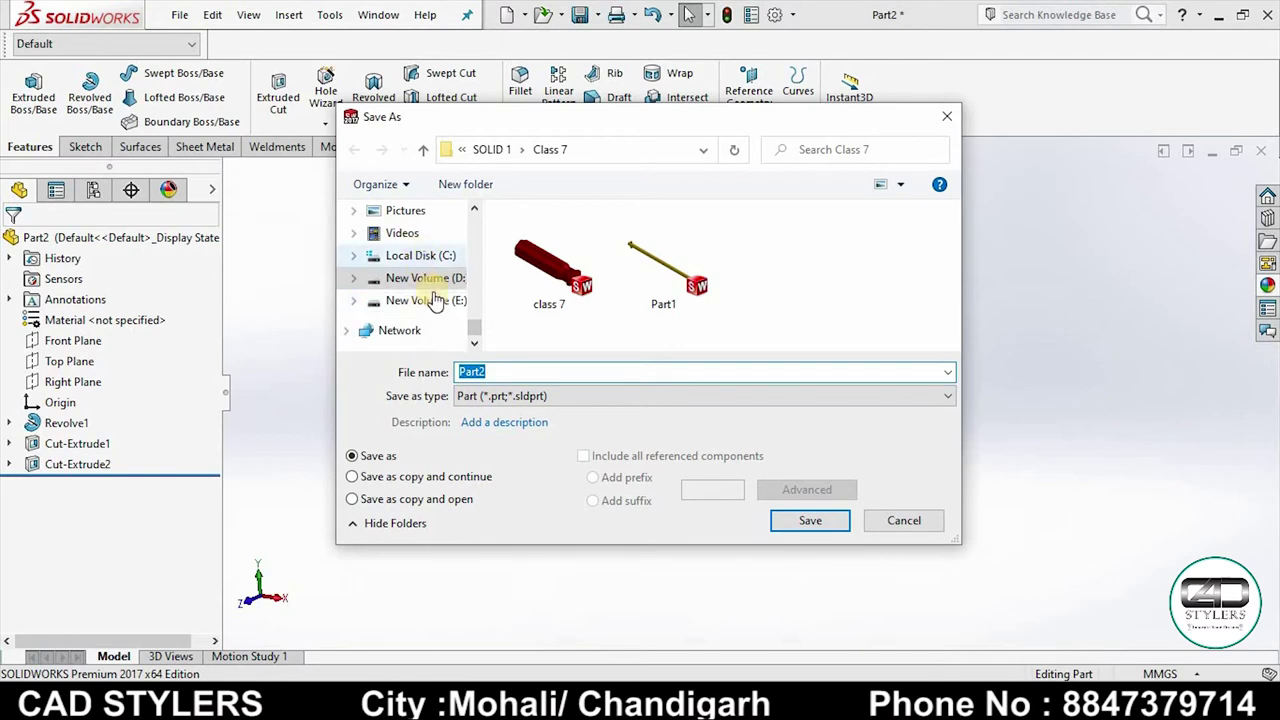
pyautogui.scroll(2, 432, 295)
pyautogui.scroll(2, 410, 295)
pyautogui.click(407, 316)
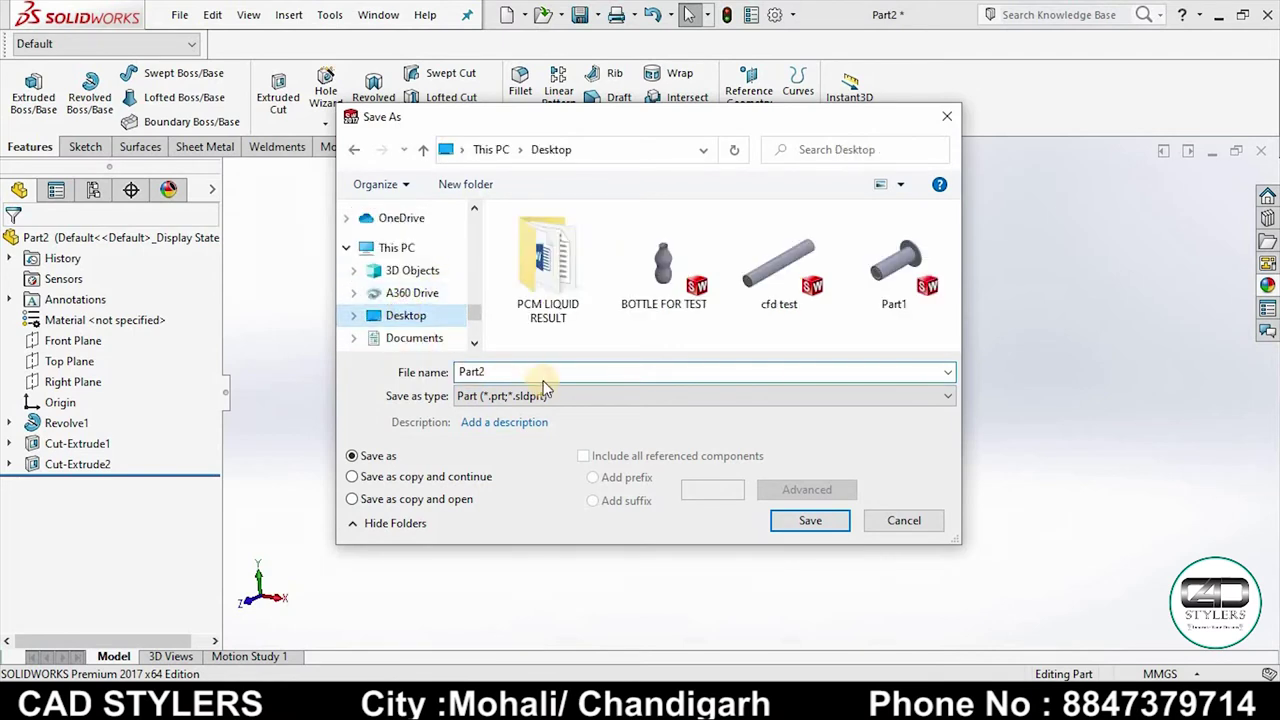
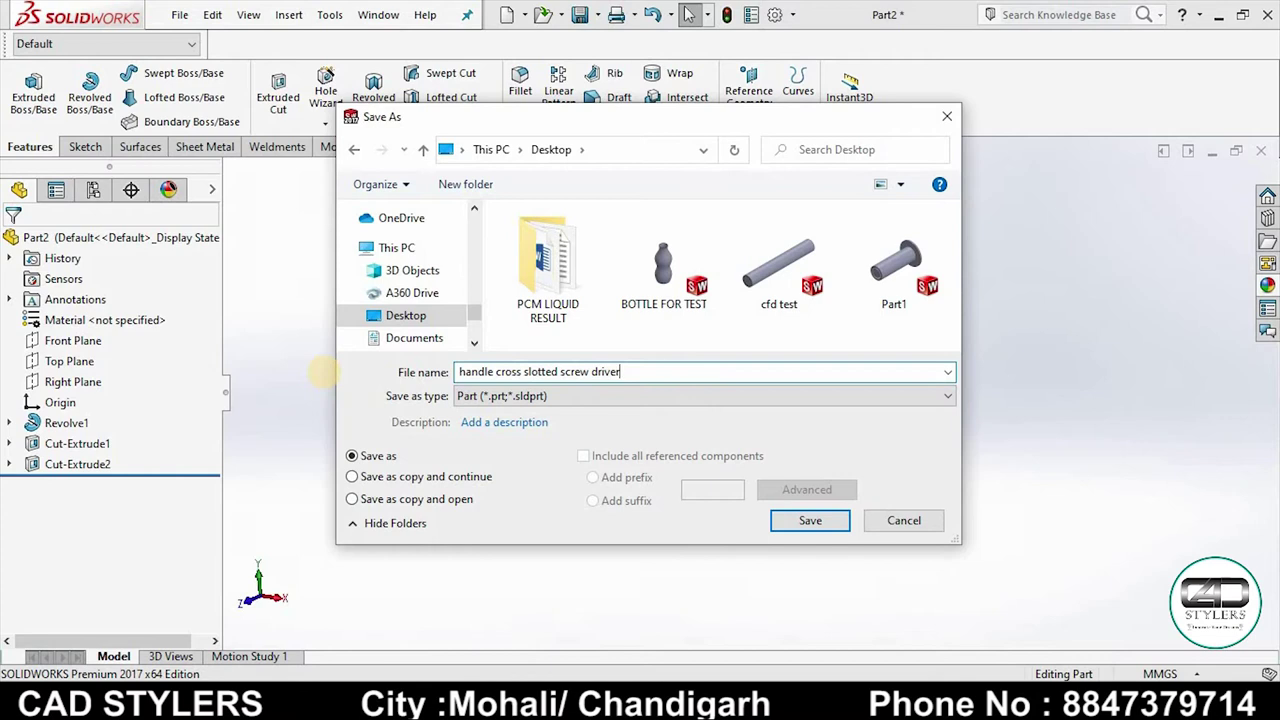
# Step: Save the red handle as 'handle cross slotted screw driver' and orbit it to a side-on view
pyautogui.press('Return')
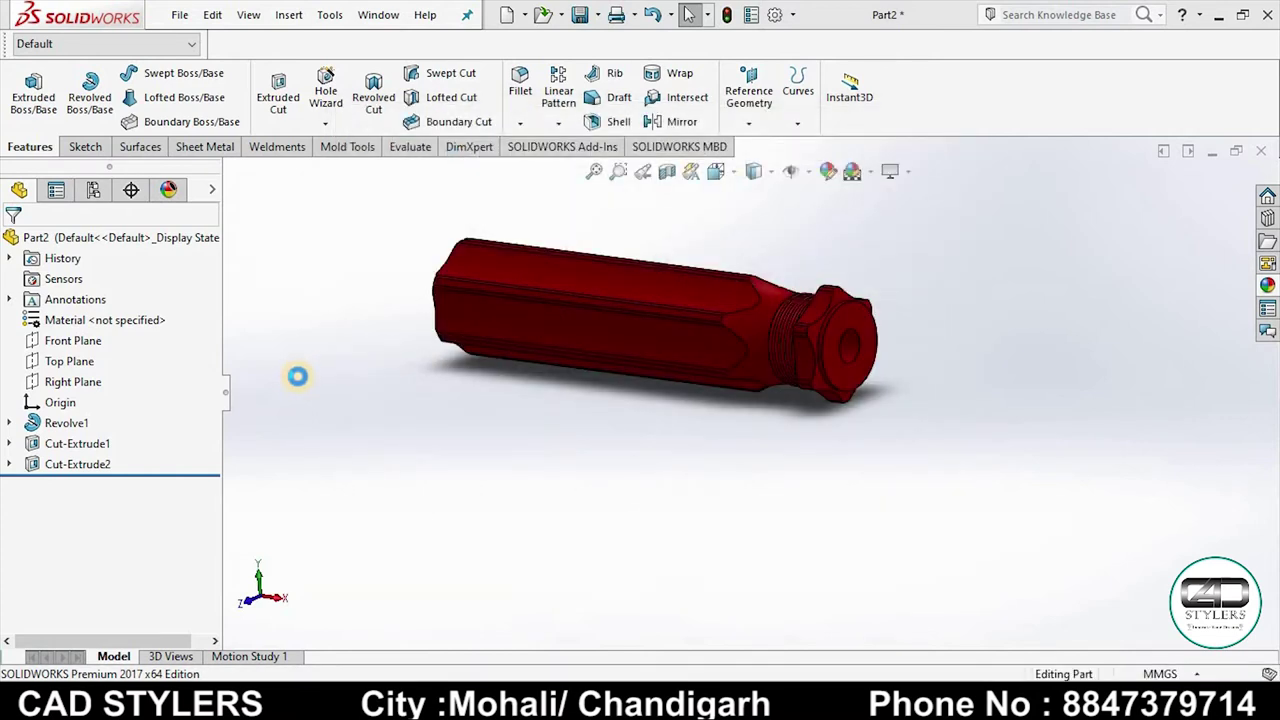
pyautogui.moveTo(809, 506)
pyautogui.mouseDown(button='middle')
pyautogui.moveTo(886, 449)
pyautogui.moveTo(920, 574)
pyautogui.mouseUp(button='middle')
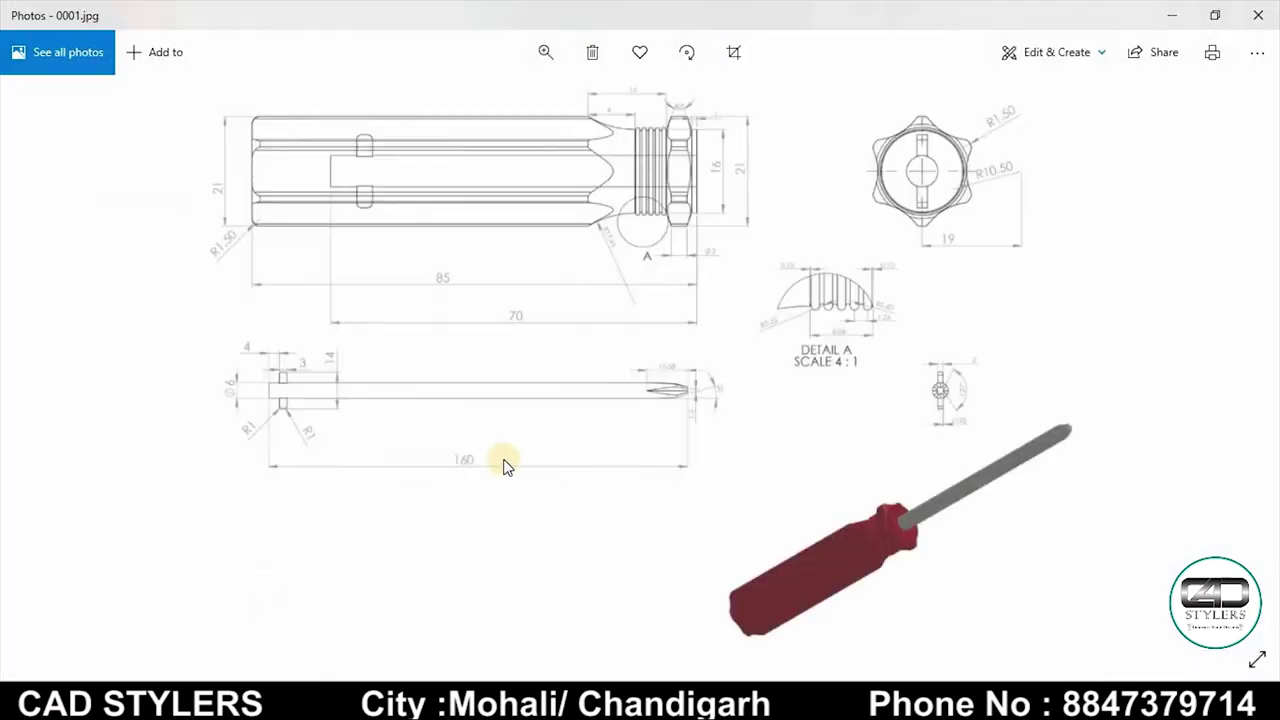
# Step: Zoom into the 160 mm shaft view of the reference drawing, then go back to the handle model
pyautogui.scroll(2, 469, 423)
pyautogui.scroll(1, 535, 398)
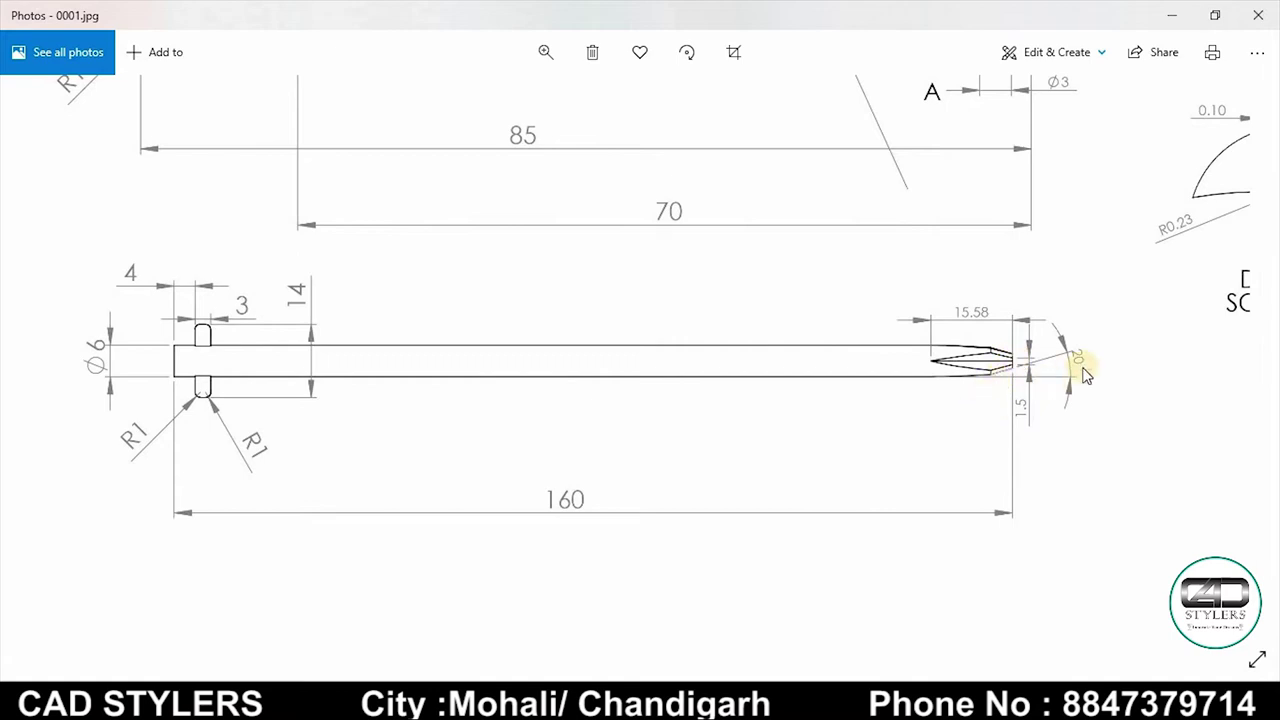
pyautogui.click(896, 600)
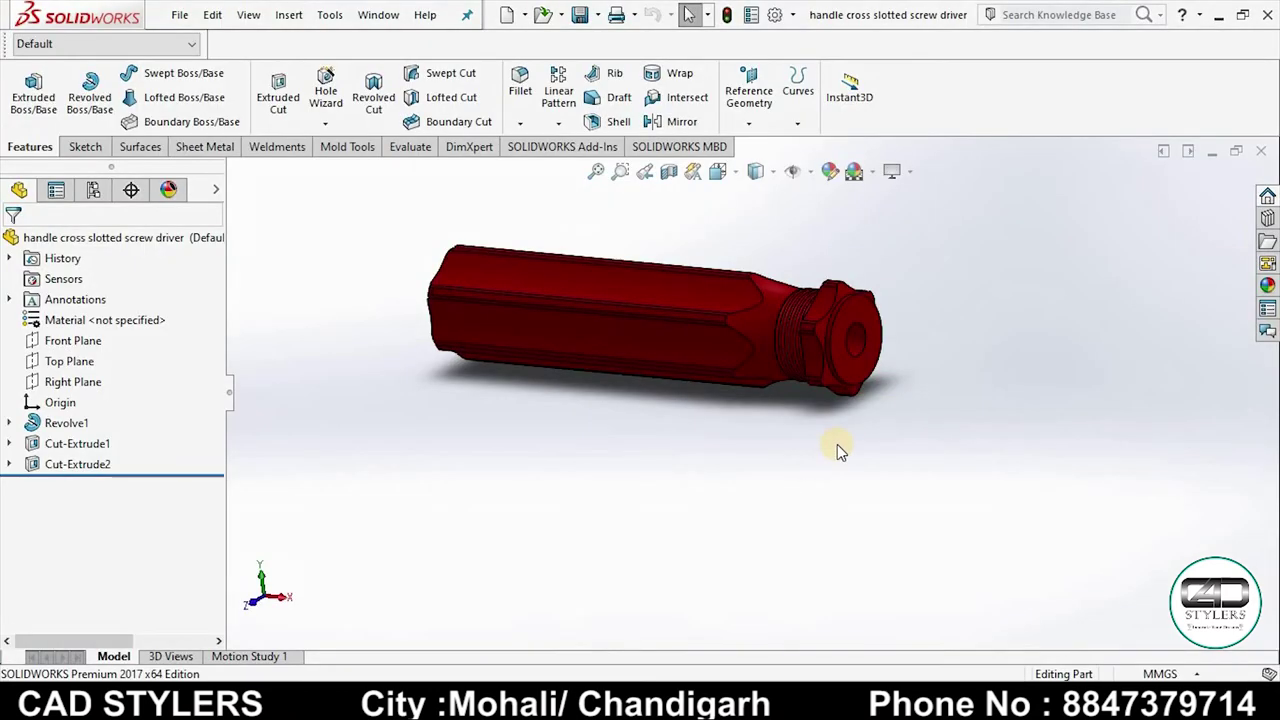
# Step: Create a new part and start a sketch on the Front Plane
pyautogui.hotkey('ctrl', 'n')
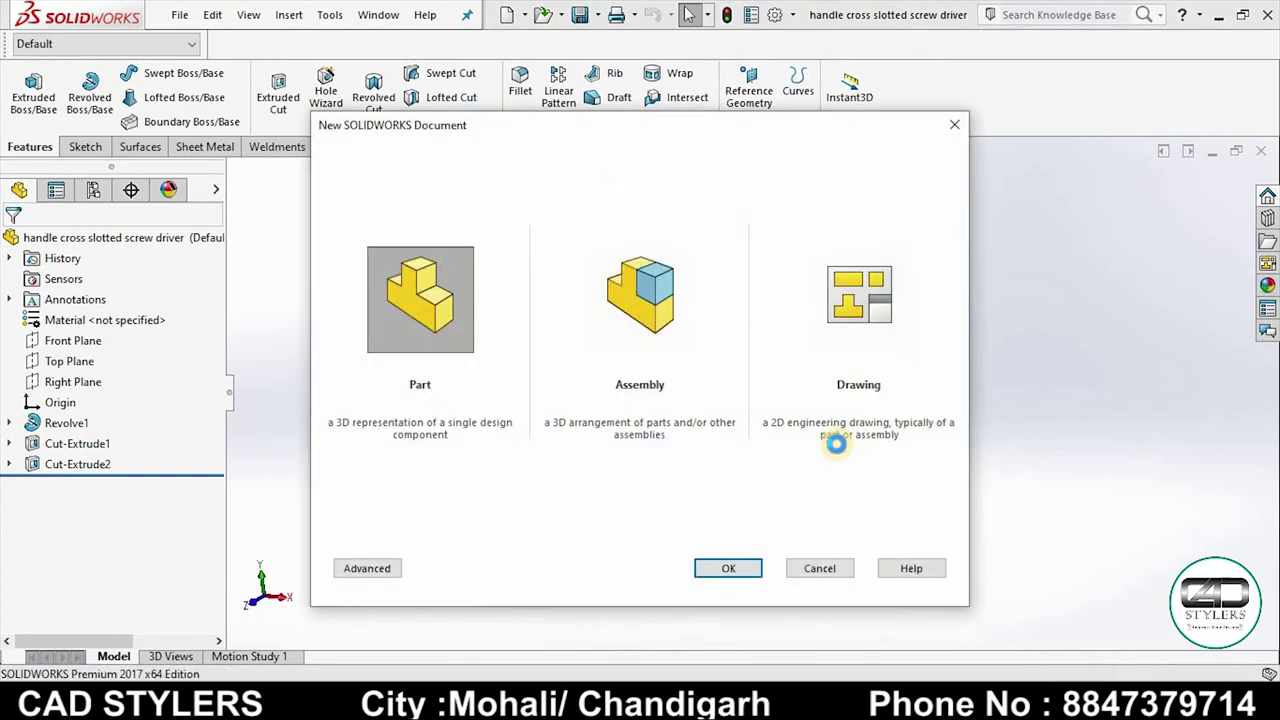
pyautogui.doubleClick(491, 289)
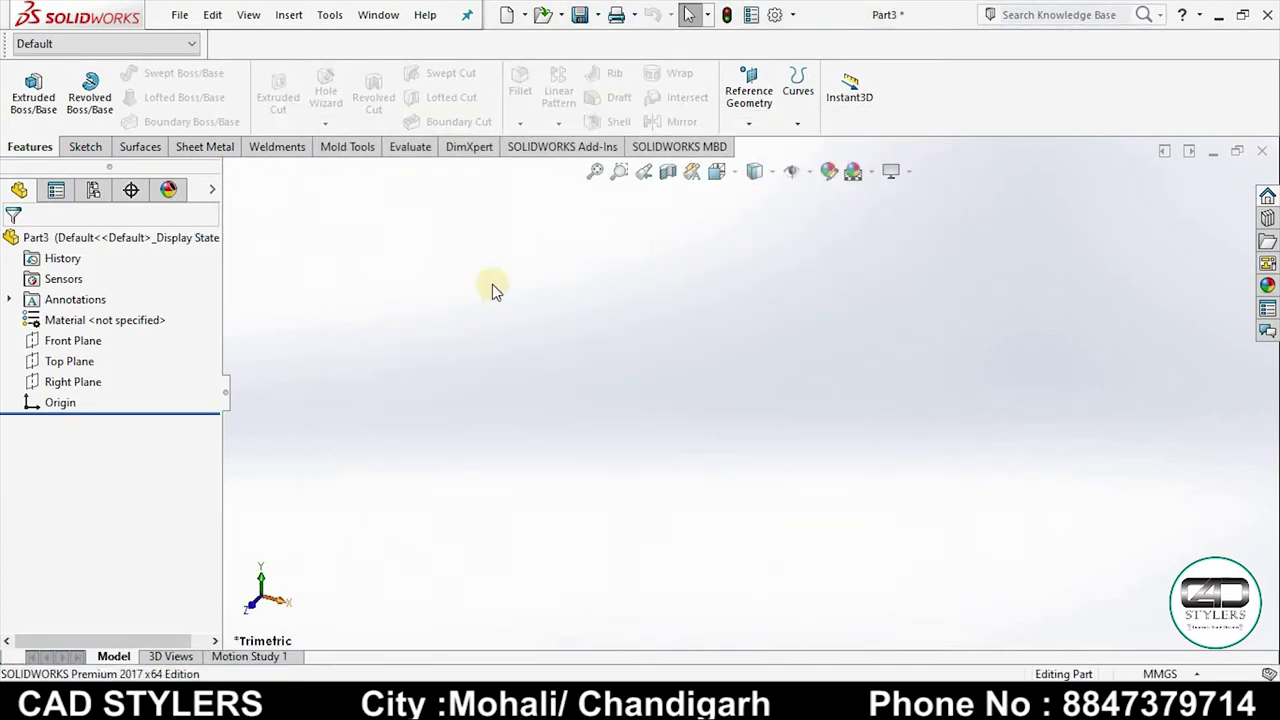
pyautogui.rightClick(80, 340)
pyautogui.click(94, 317)
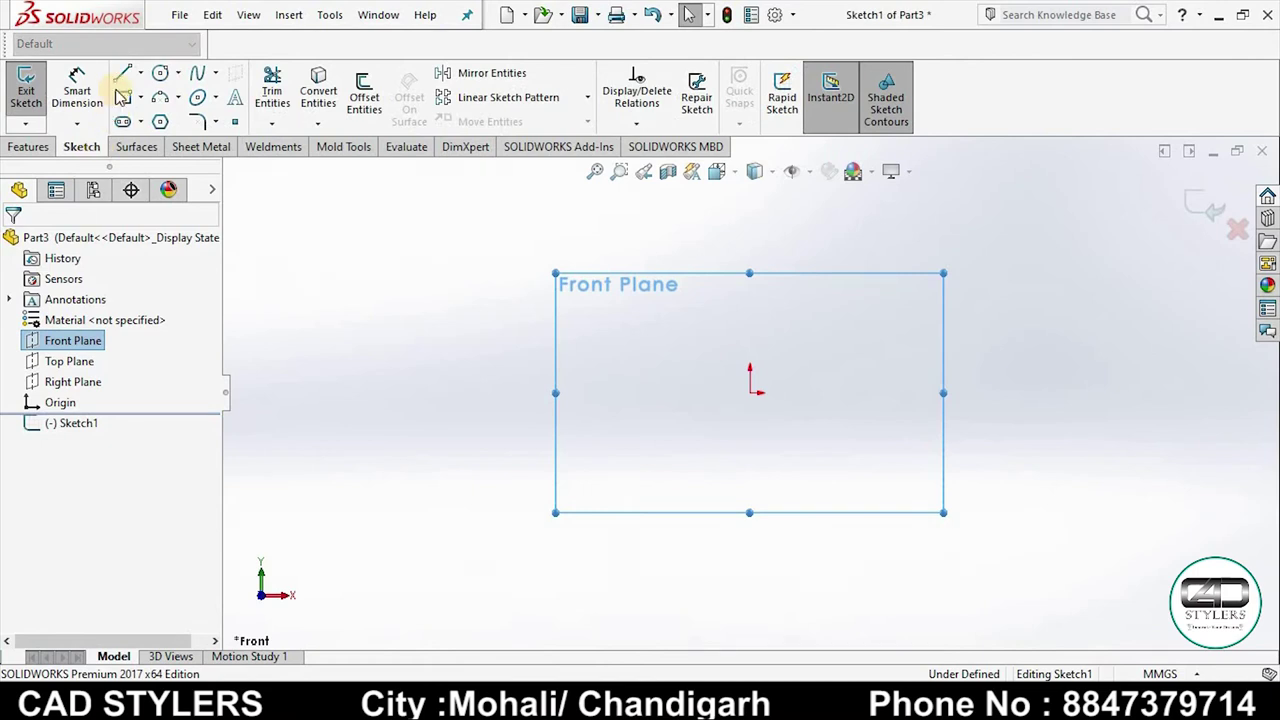
# Step: Draw a closed line outline of the shaft starting at the origin
pyautogui.click(122, 73)
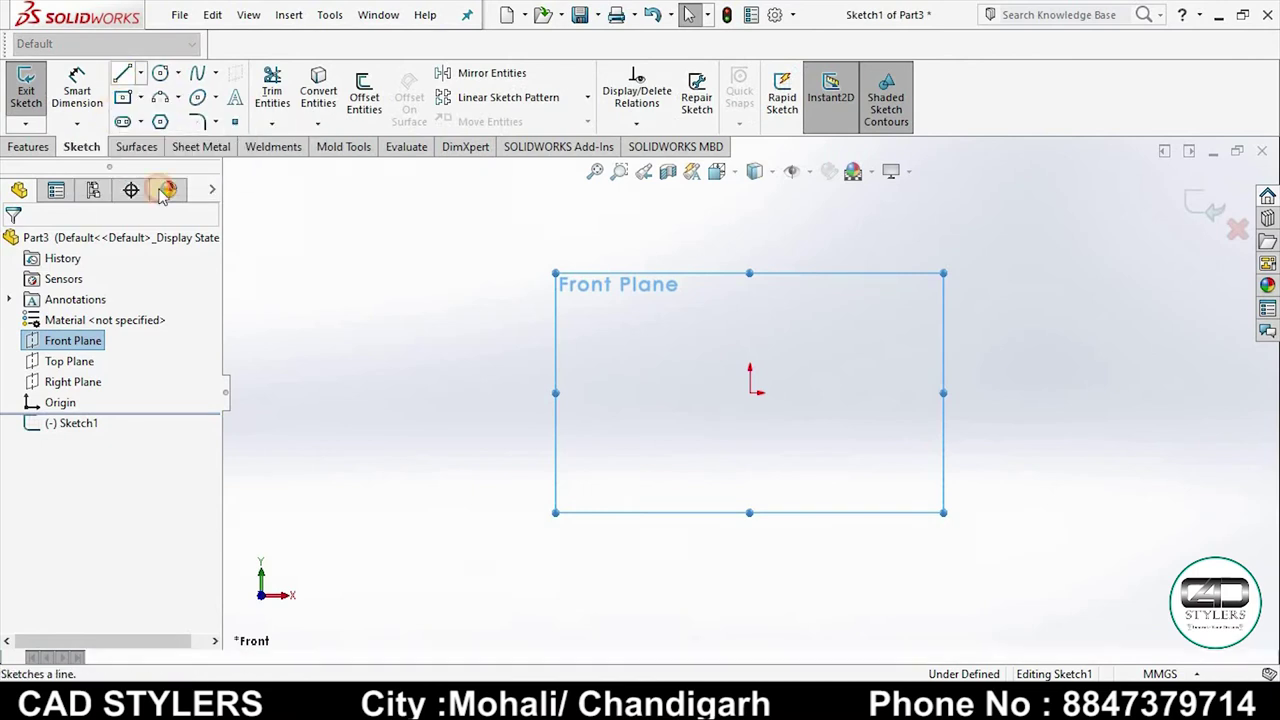
pyautogui.click(750, 392)
pyautogui.click(1055, 392)
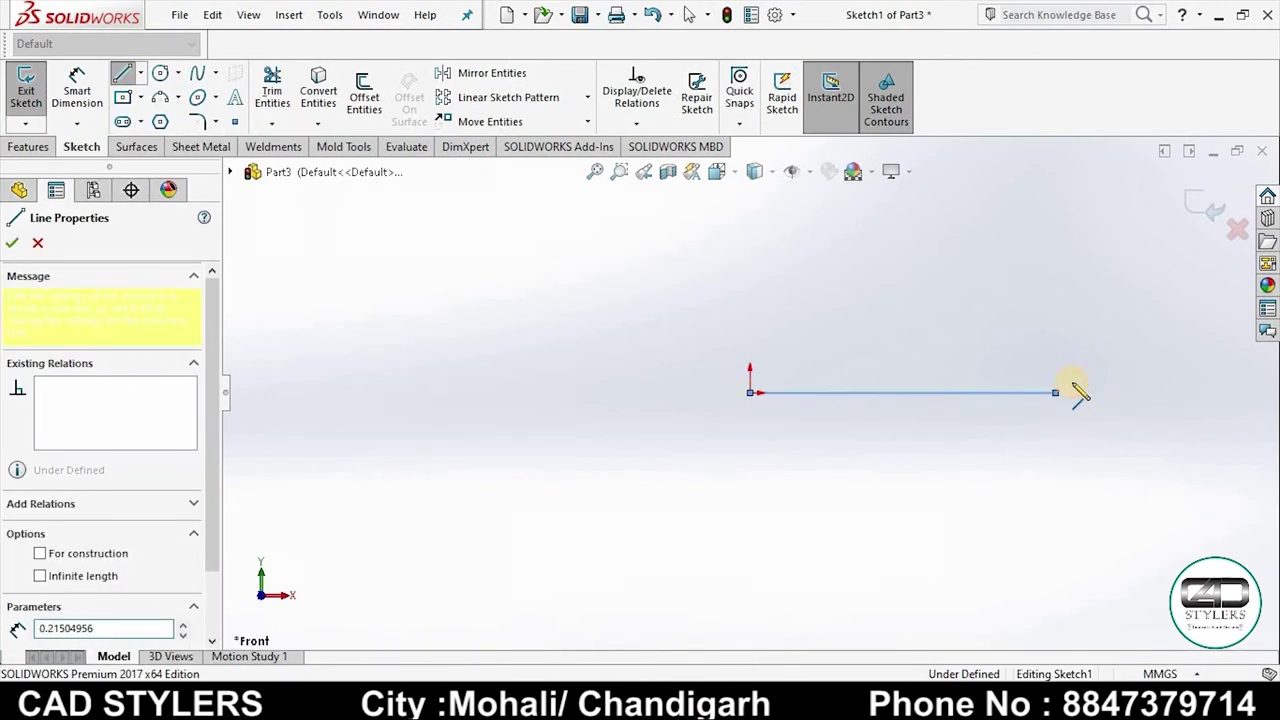
pyautogui.click(1070, 368)
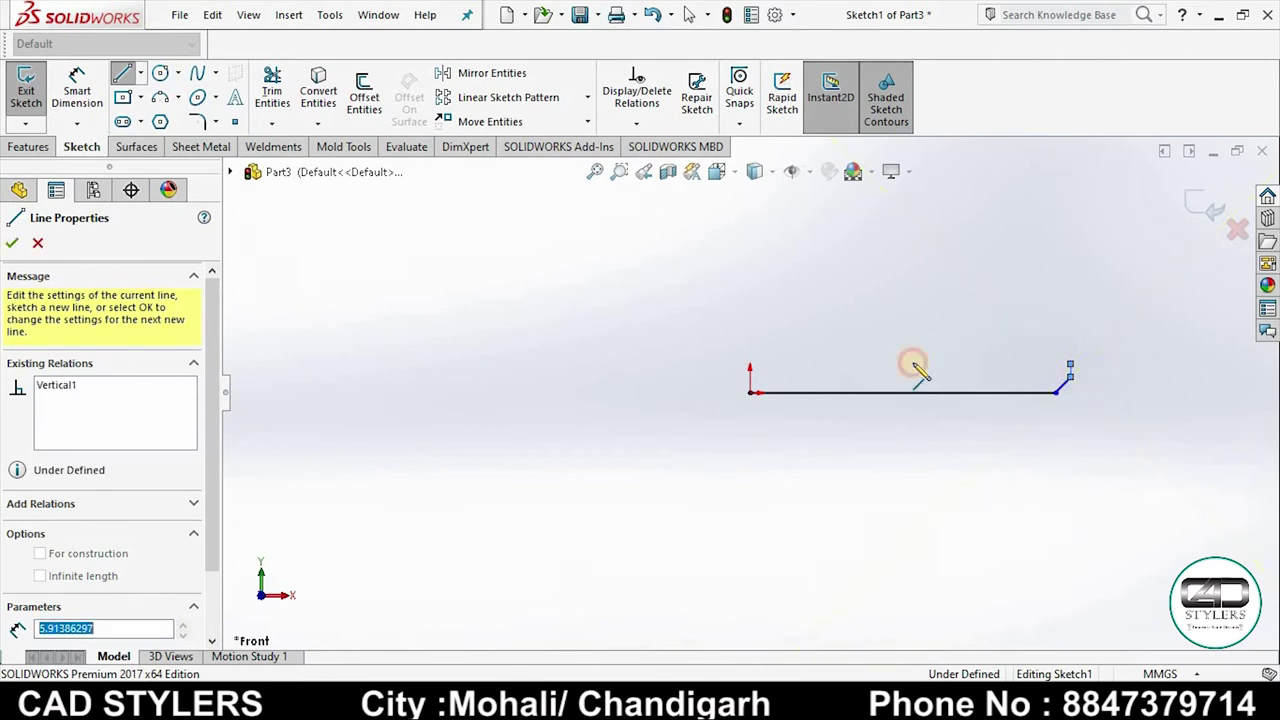
pyautogui.click(750, 365)
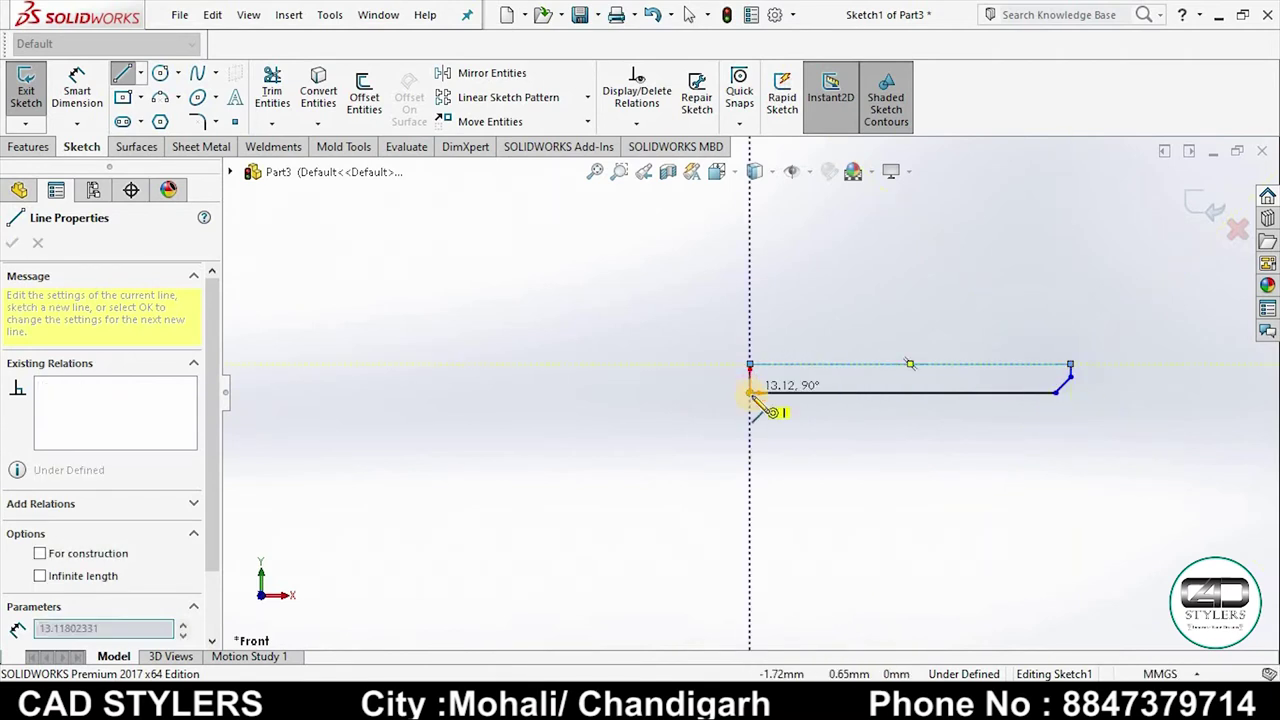
pyautogui.click(777, 406)
pyautogui.rightClick(774, 406)
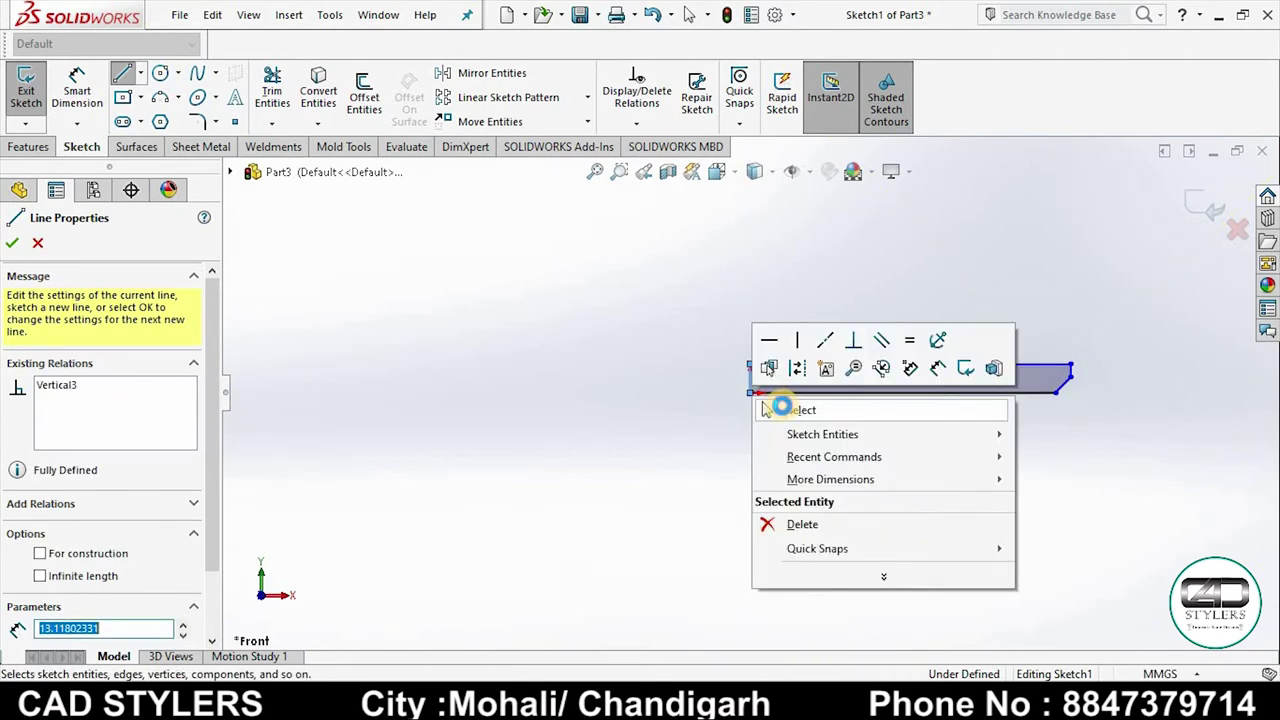
pyautogui.click(775, 406)
# Step: Dimension the shaft's top line to a 160 mm length
pyautogui.click(77, 92)
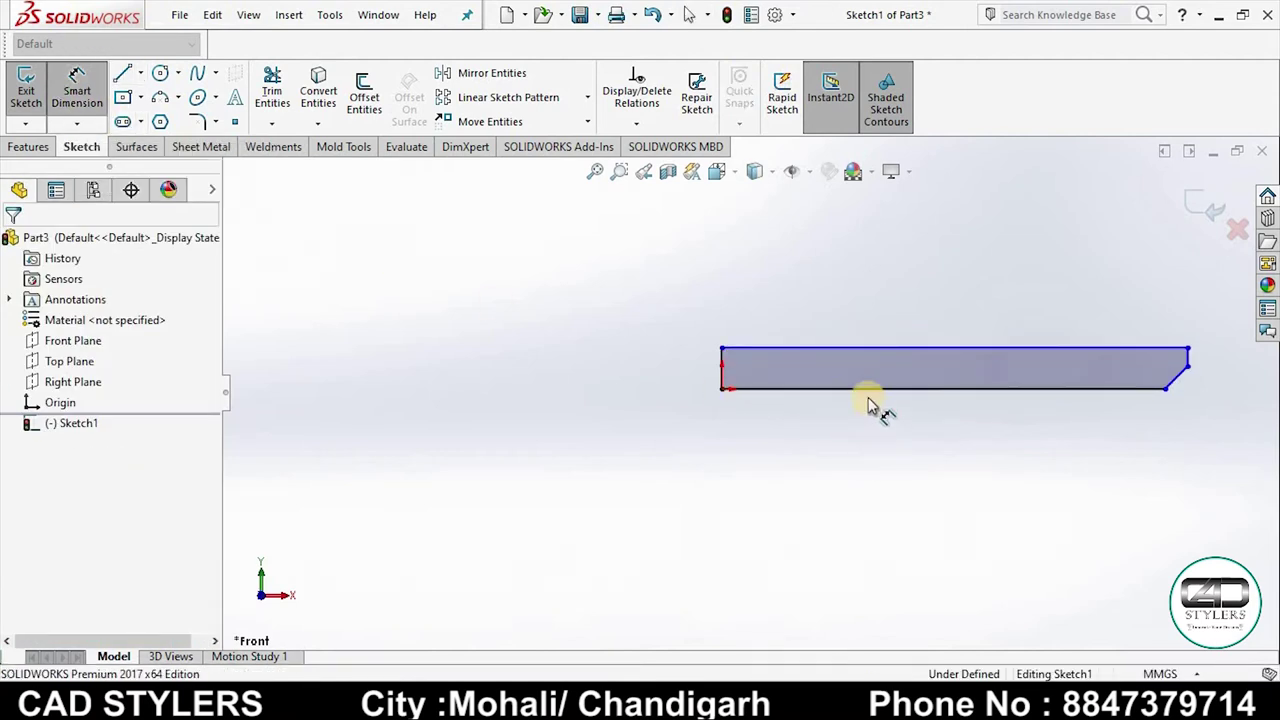
pyautogui.click(867, 348)
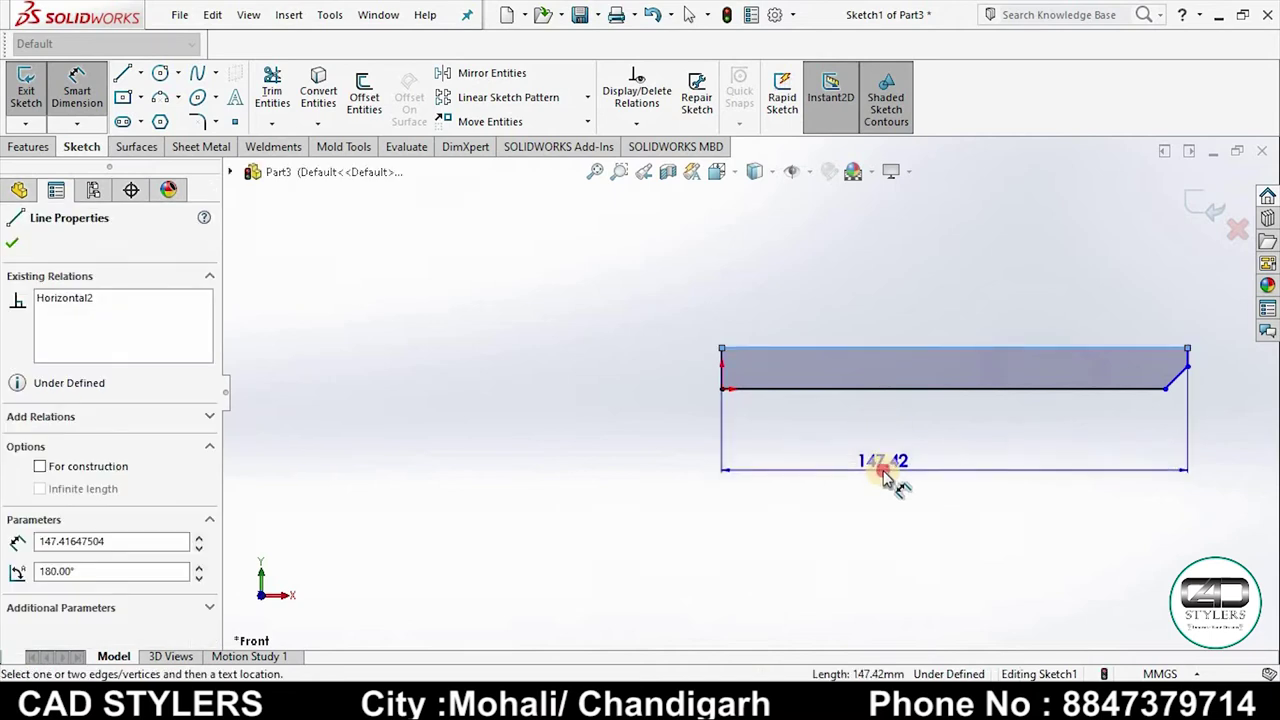
pyautogui.click(888, 469)
pyautogui.write('90')
pyautogui.press('Return')
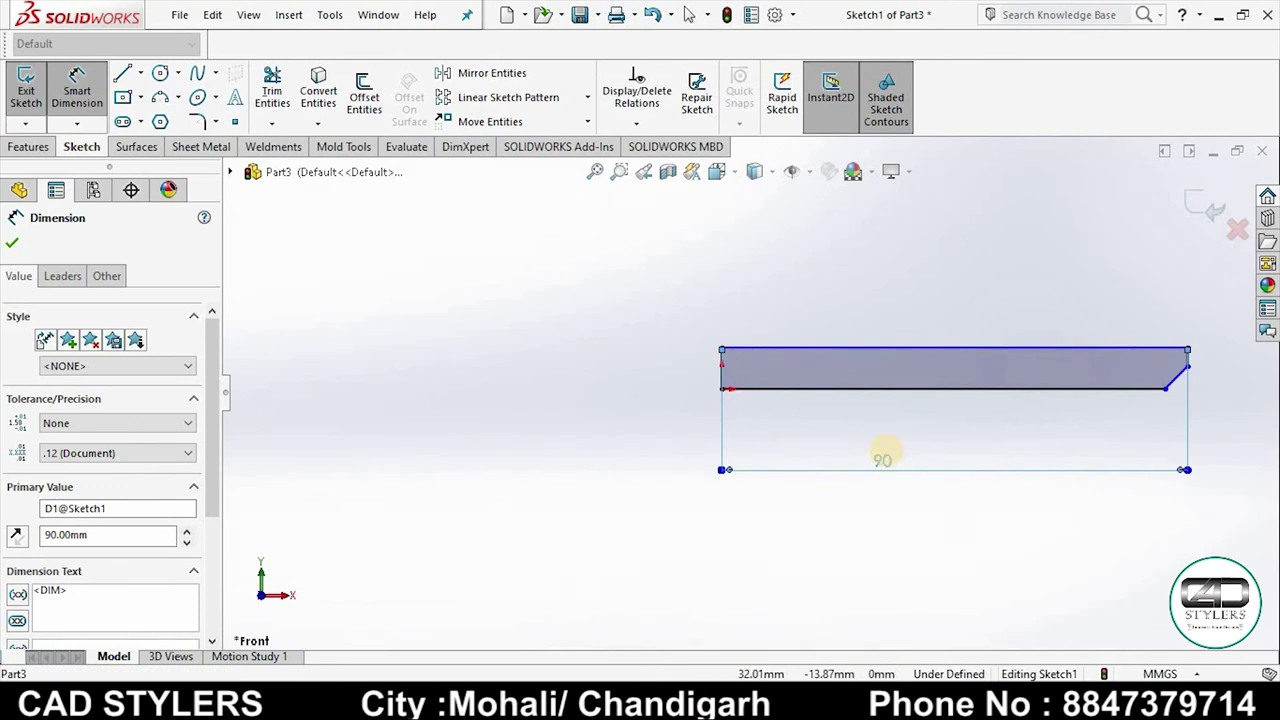
pyautogui.doubleClick(882, 455)
pyautogui.write('160')
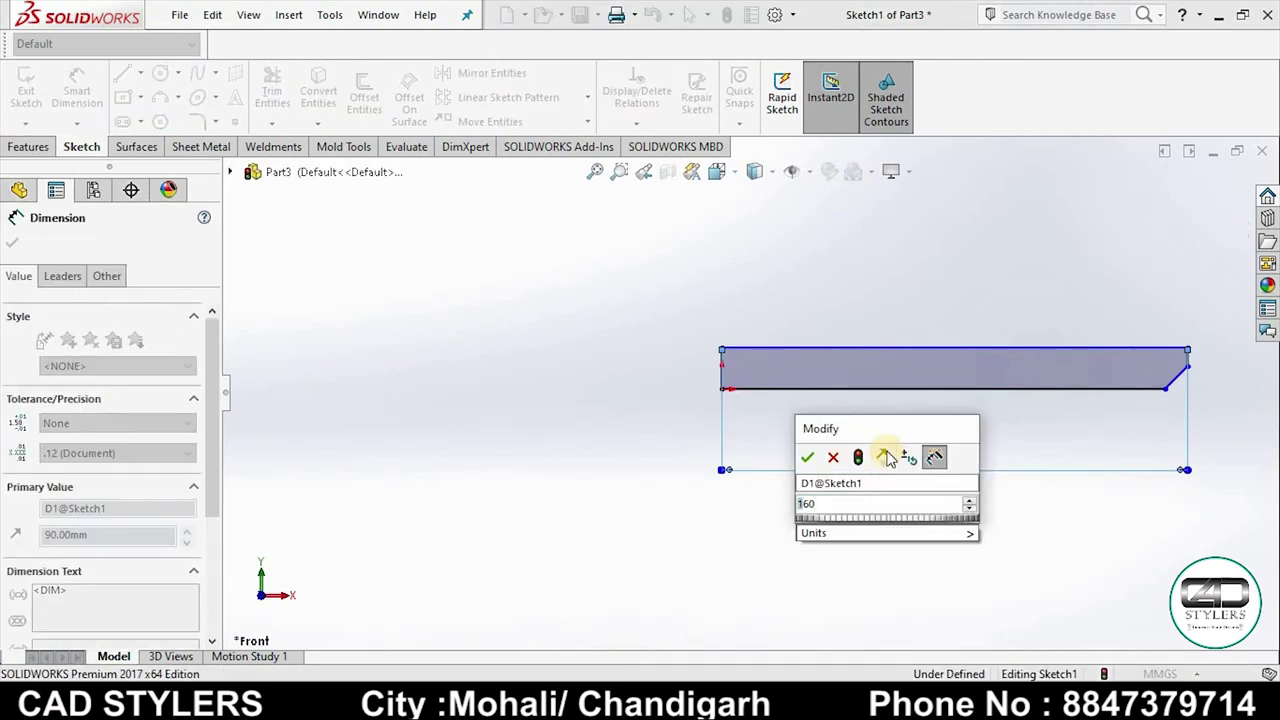
pyautogui.press('Return')
pyautogui.scroll(2, 877, 457)
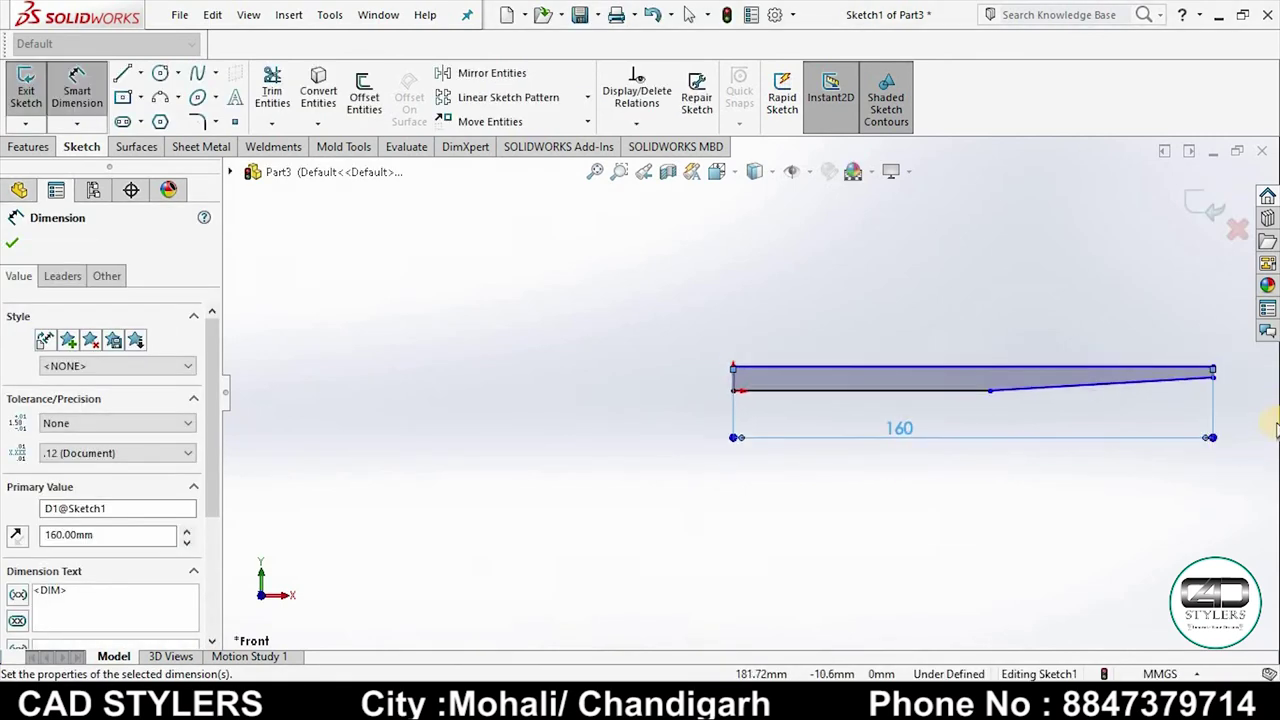
pyautogui.scroll(-3, 912, 450)
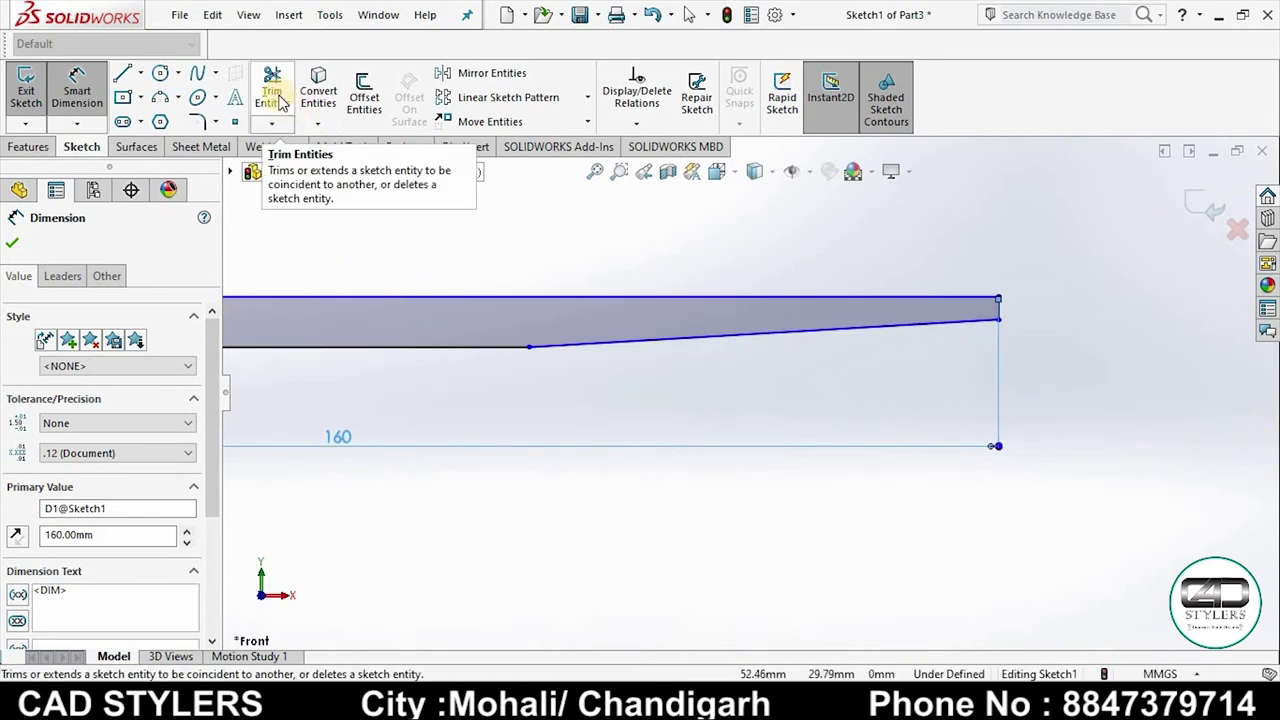
# Step: Trim away the slanted tip line from the shaft outline
pyautogui.click(281, 101)
pyautogui.click(634, 332)
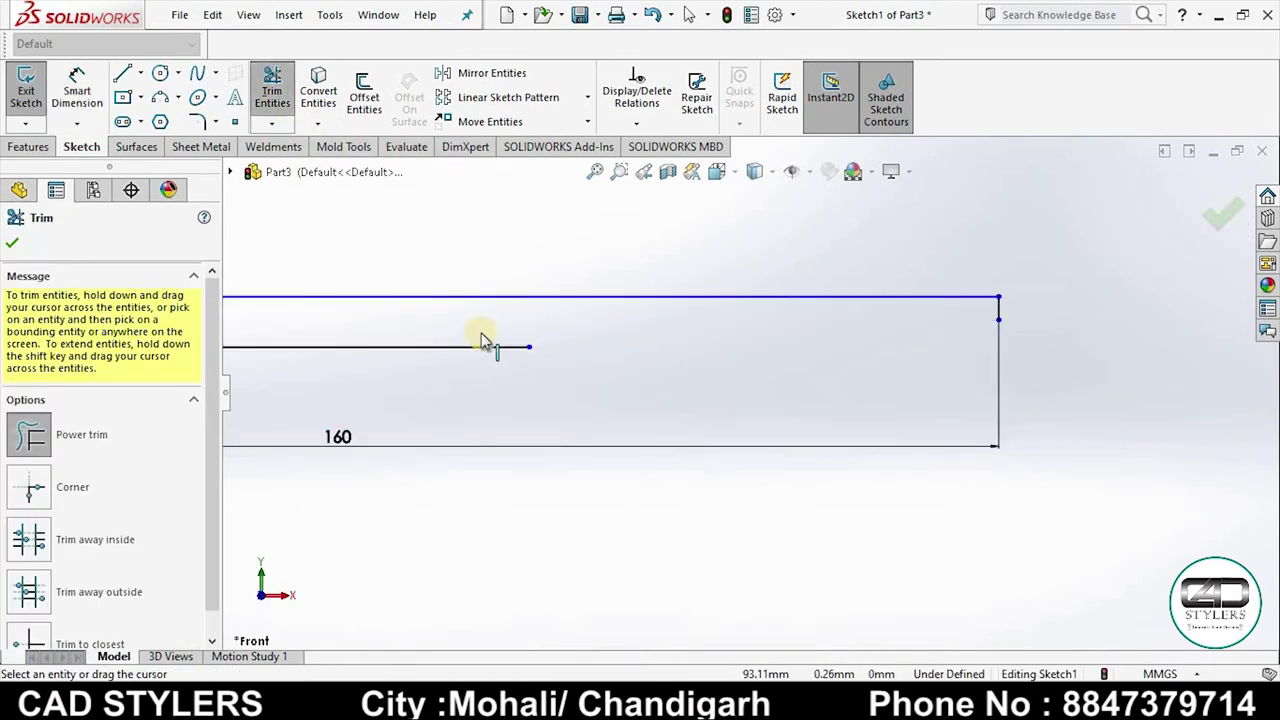
pyautogui.click(122, 73)
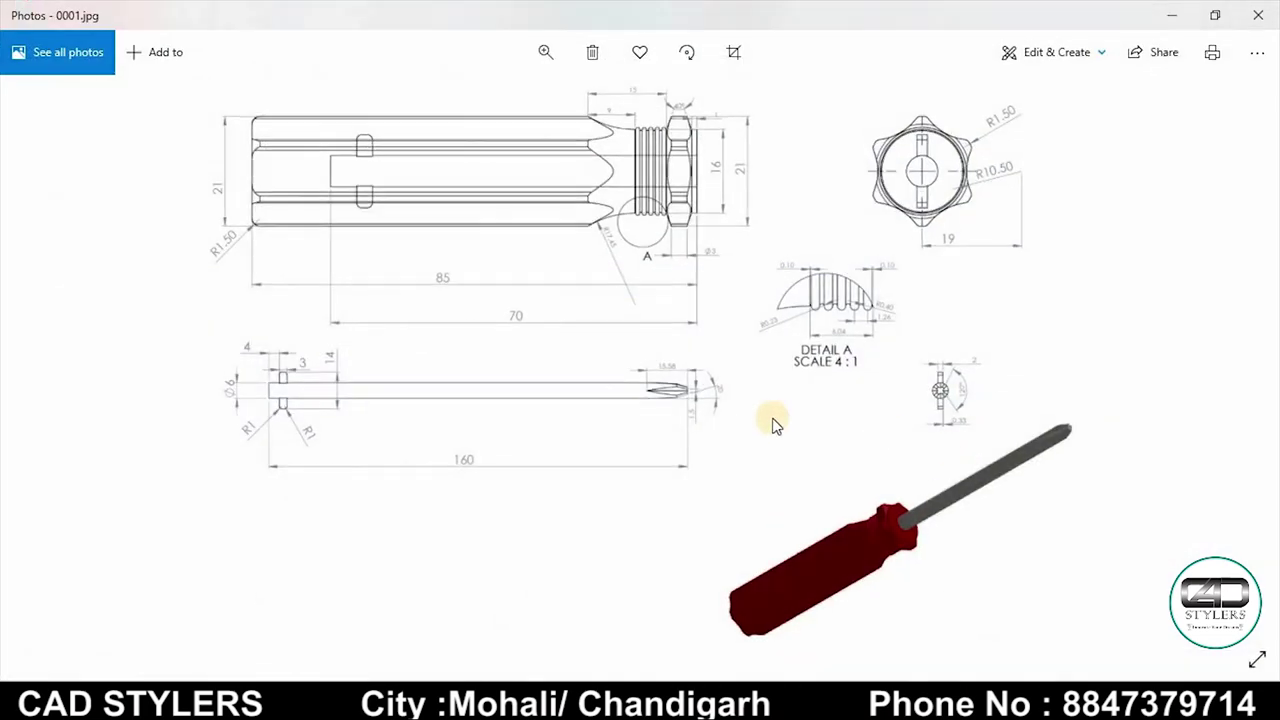
pyautogui.scroll(3, 677, 405)
pyautogui.scroll(1, 677, 412)
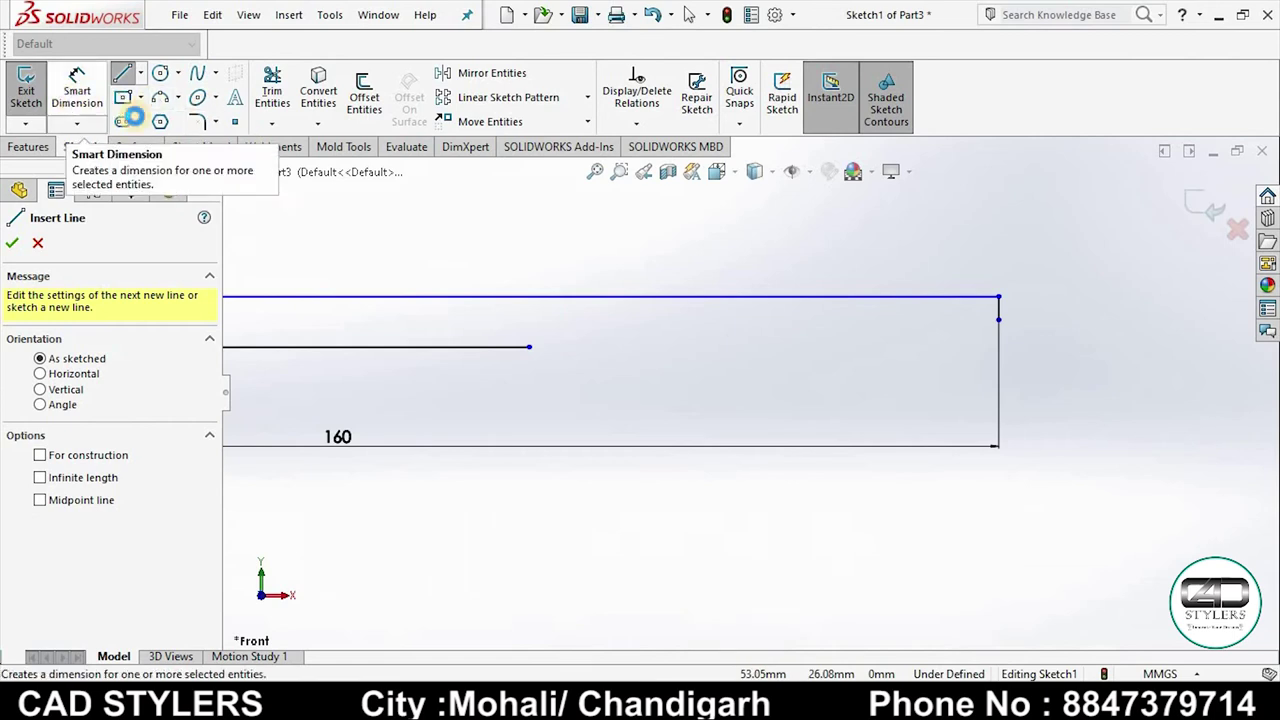
# Step: Dimension the gap between the shaft's two long lines as 3 mm
pyautogui.click(77, 90)
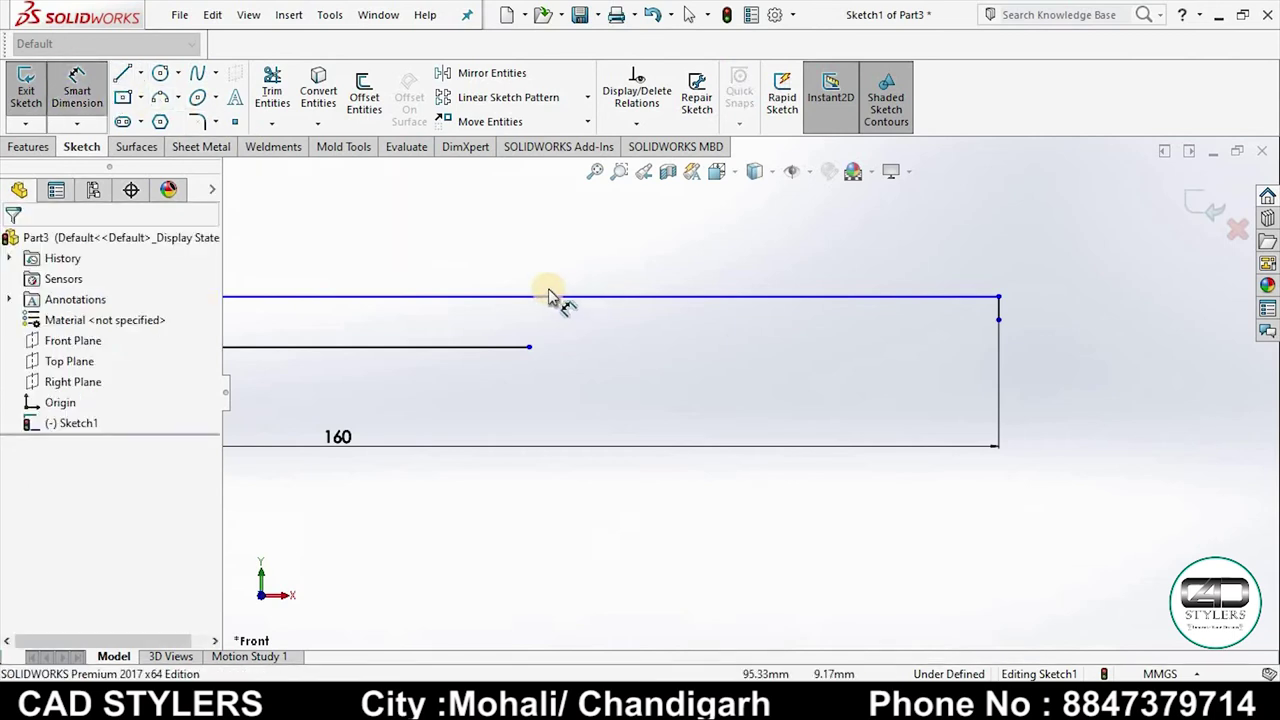
pyautogui.click(528, 347)
pyautogui.click(531, 296)
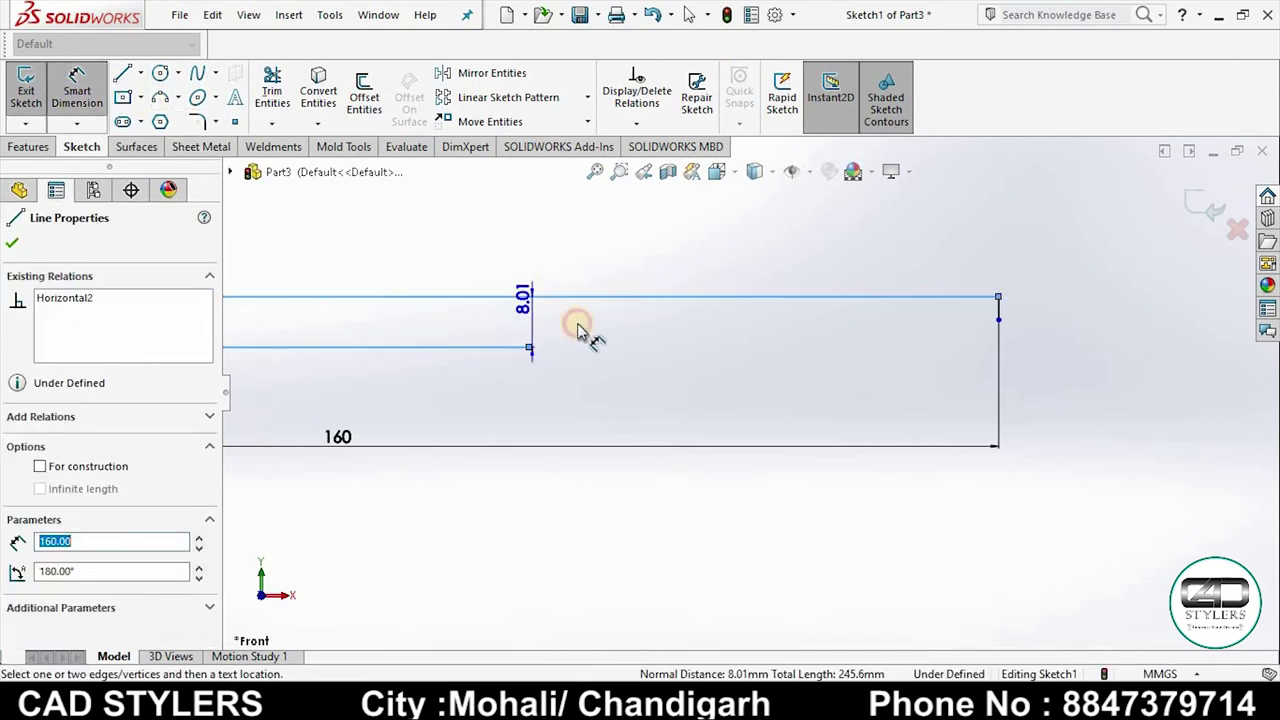
pyautogui.click(630, 295)
pyautogui.press('Return')
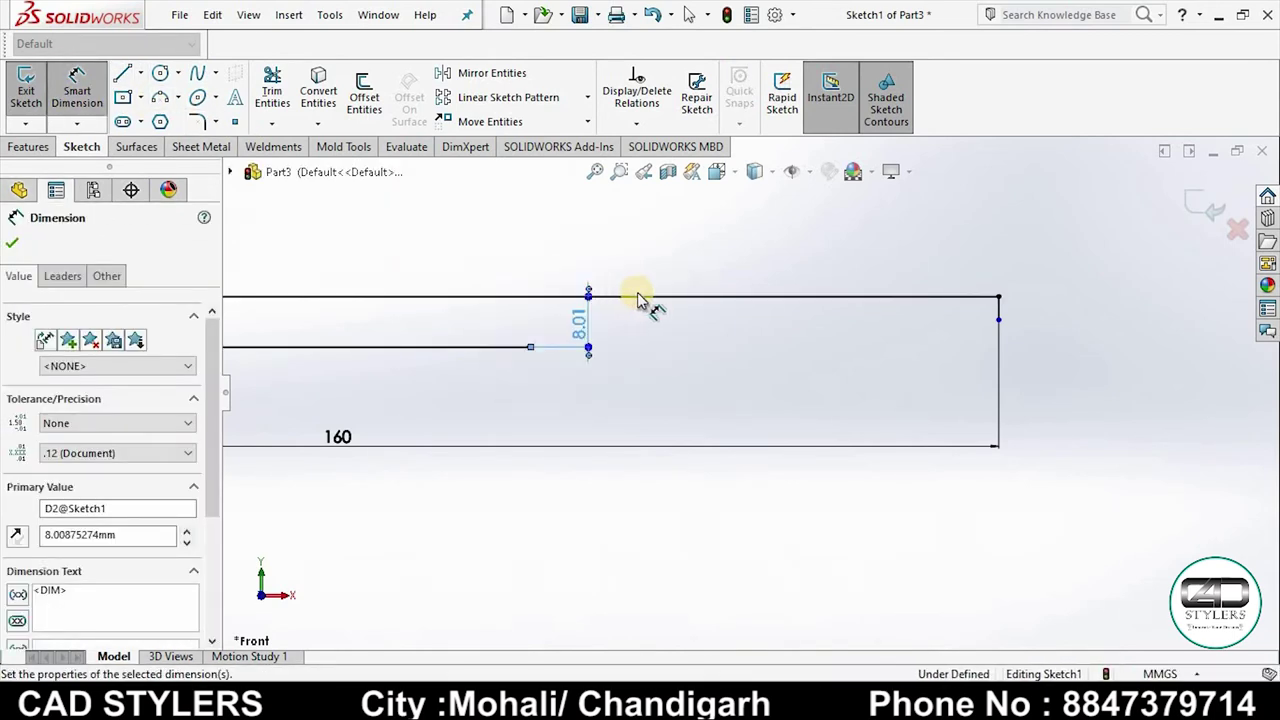
# Step: Extend the lower line to the shaft's right end
pyautogui.click(271, 122)
pyautogui.click(300, 143)
pyautogui.moveTo(459, 352); pyautogui.dragTo(1020, 377)
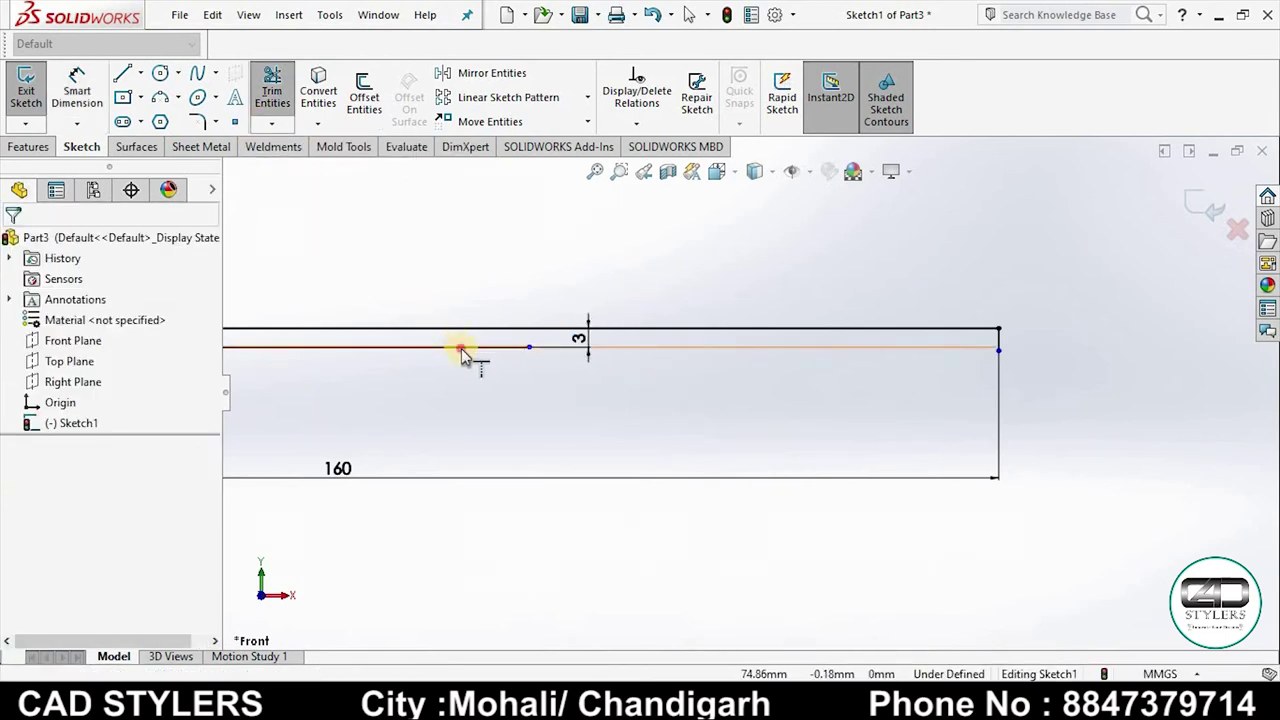
pyautogui.scroll(-2, 990, 360)
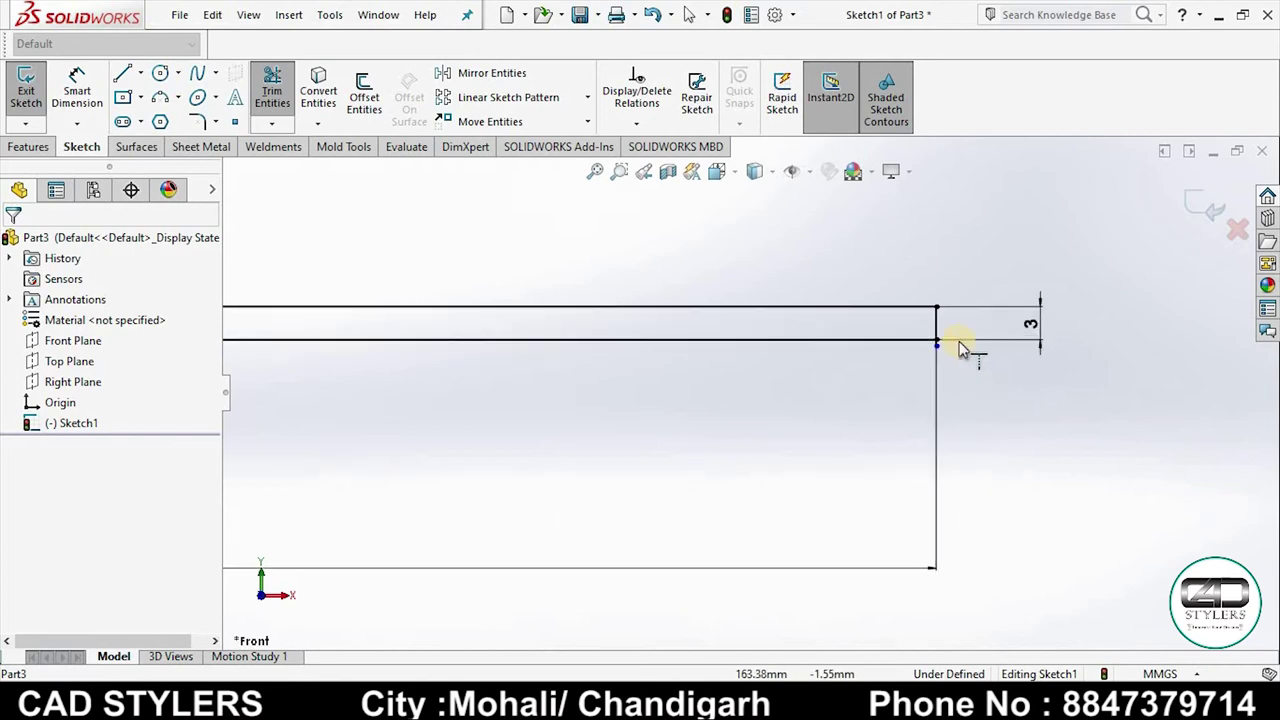
pyautogui.scroll(-3, 957, 348)
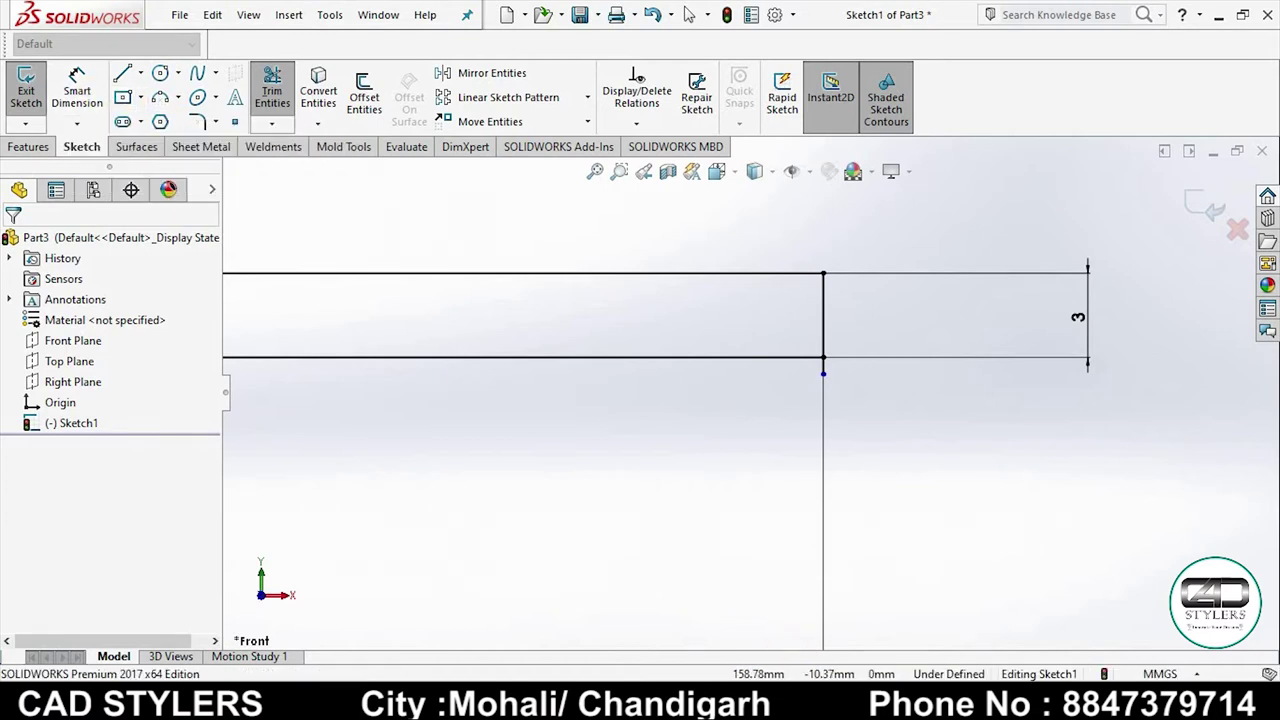
# Step: View the shaft tip detail in the reference drawing
pyautogui.click(900, 580)
pyautogui.scroll(-3, 909, 457)
pyautogui.scroll(3, 685, 403)
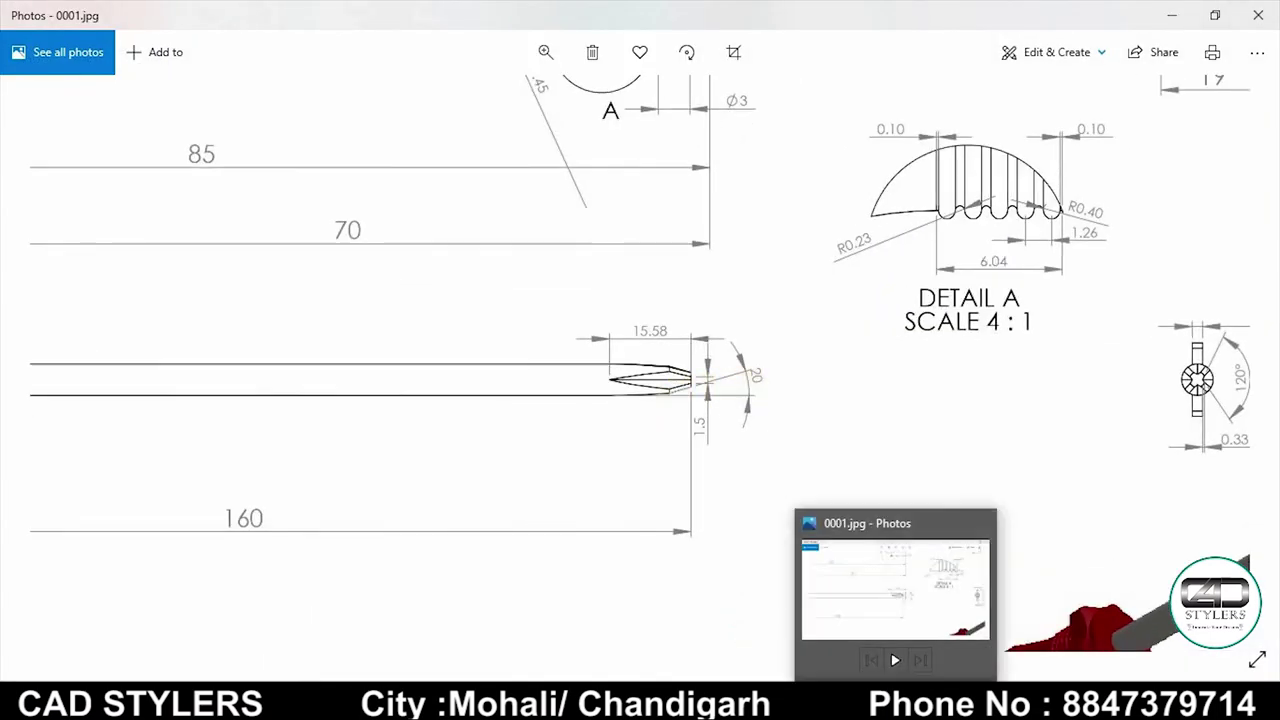
# Step: Draw the vertical end line and the slanted chamfer line at the rod's tip
pyautogui.click(880, 670)
pyautogui.scroll(-3, 748, 385)
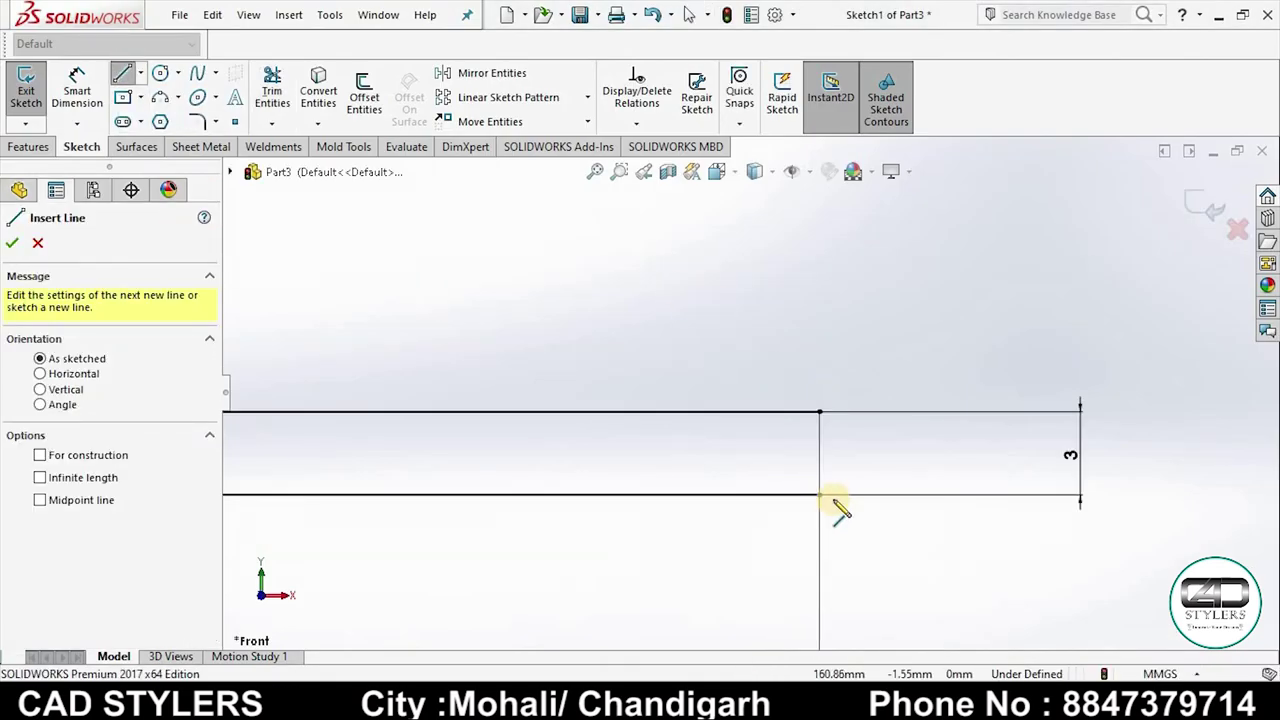
pyautogui.click(820, 487)
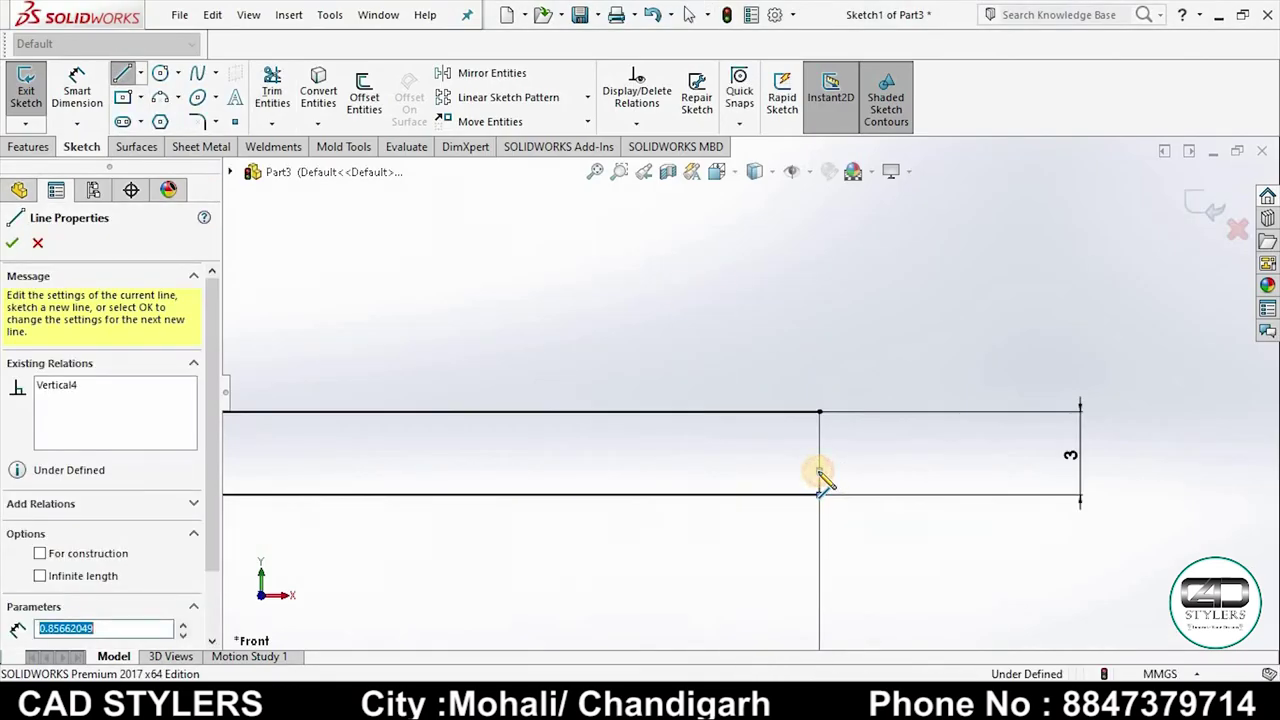
pyautogui.click(506, 386)
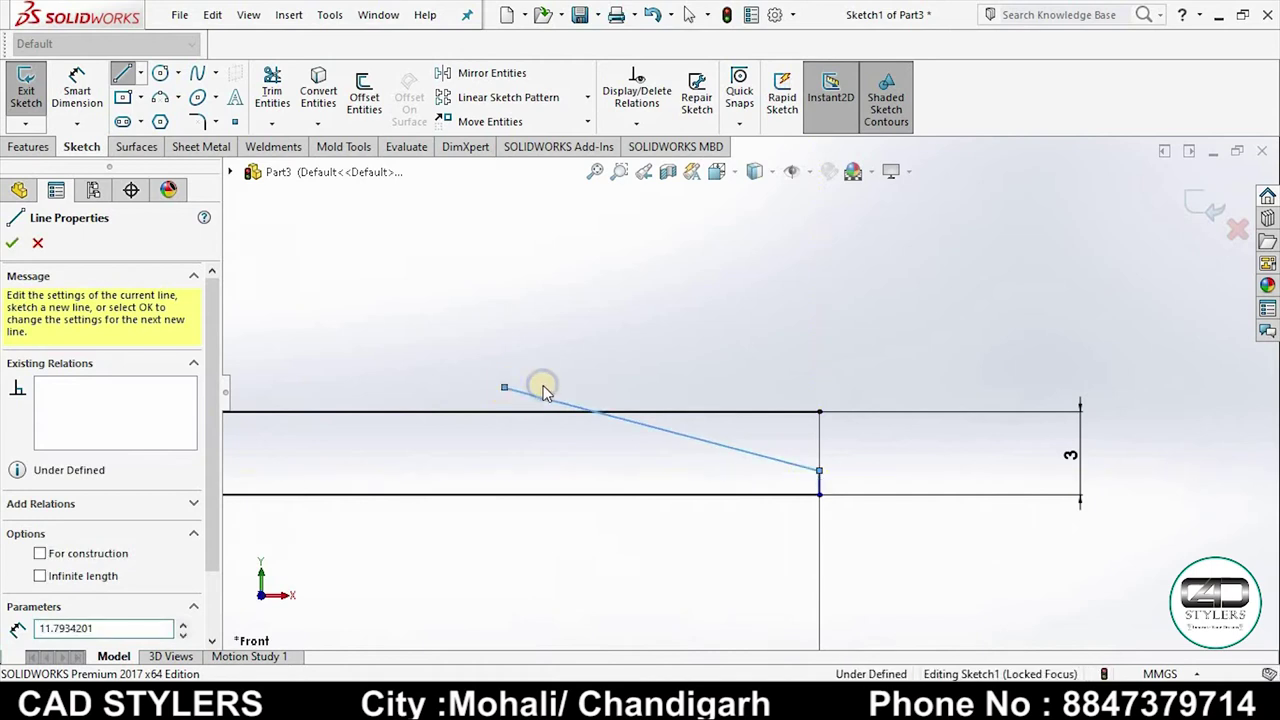
pyautogui.rightClick(506, 388)
pyautogui.click(555, 403)
# Step: Dimension the tip with a 0.75 mm flat and a 20° chamfer angle
pyautogui.click(77, 90)
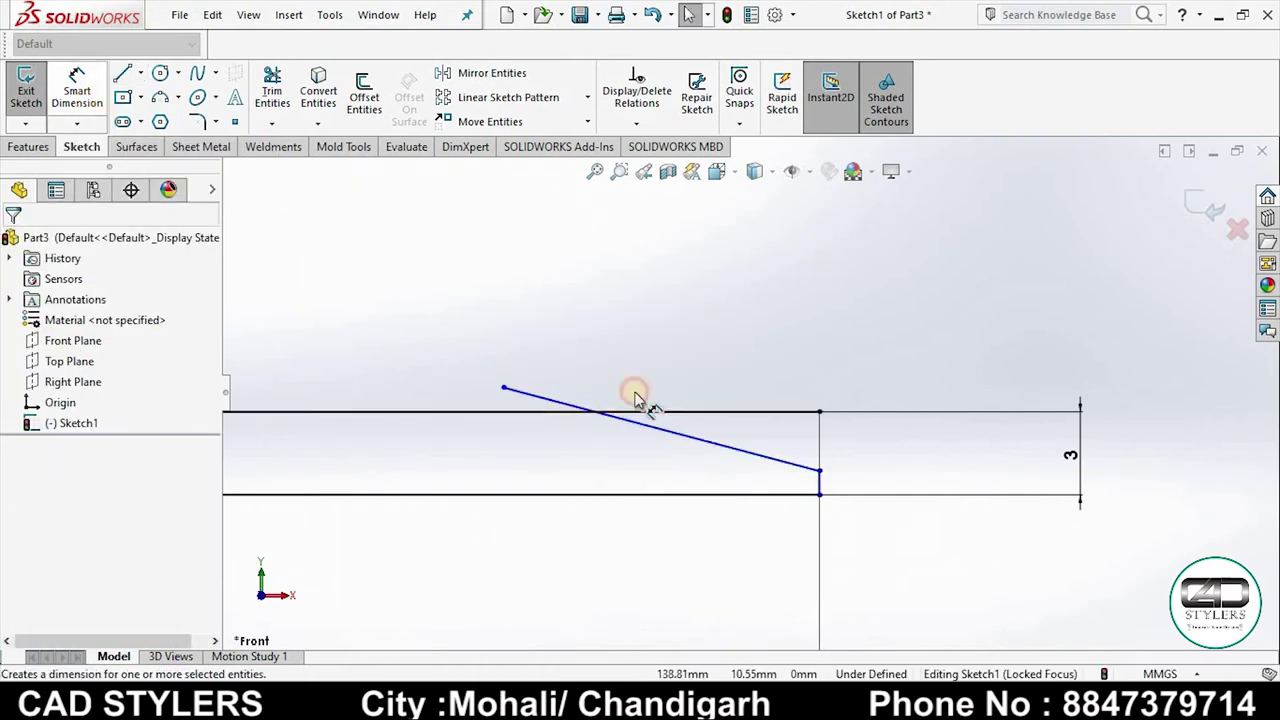
pyautogui.click(821, 471)
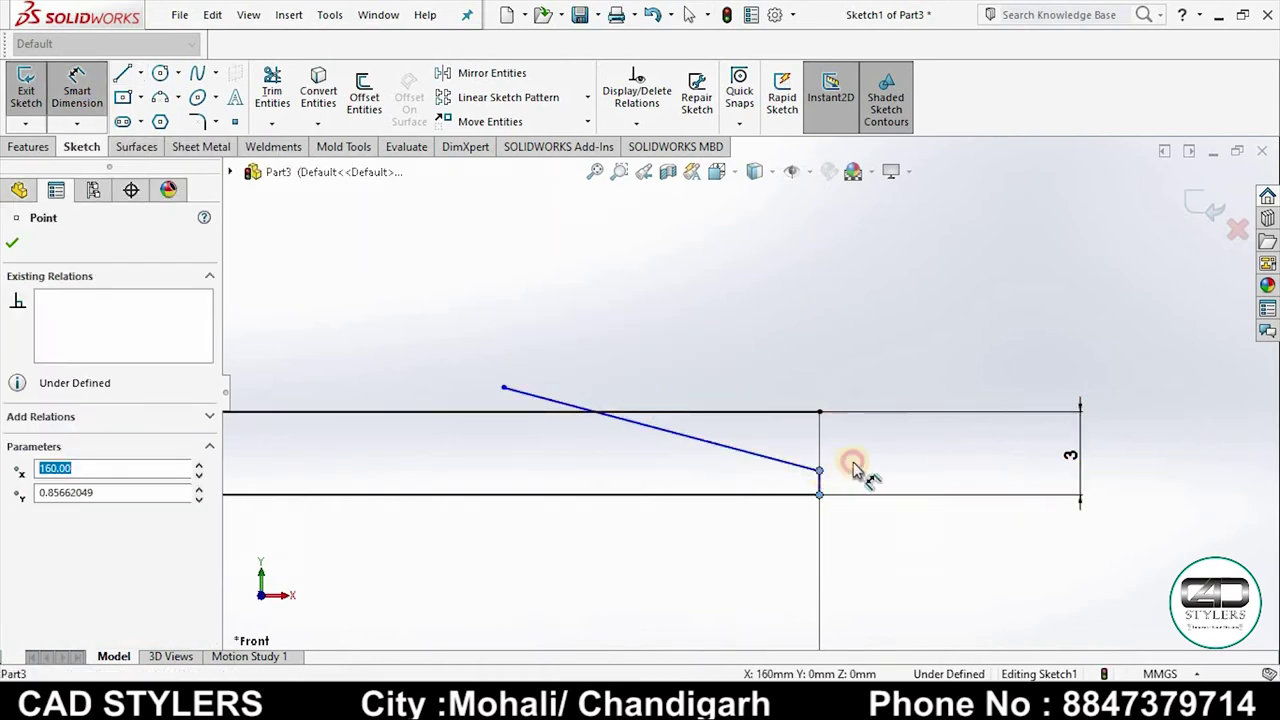
pyautogui.click(880, 483)
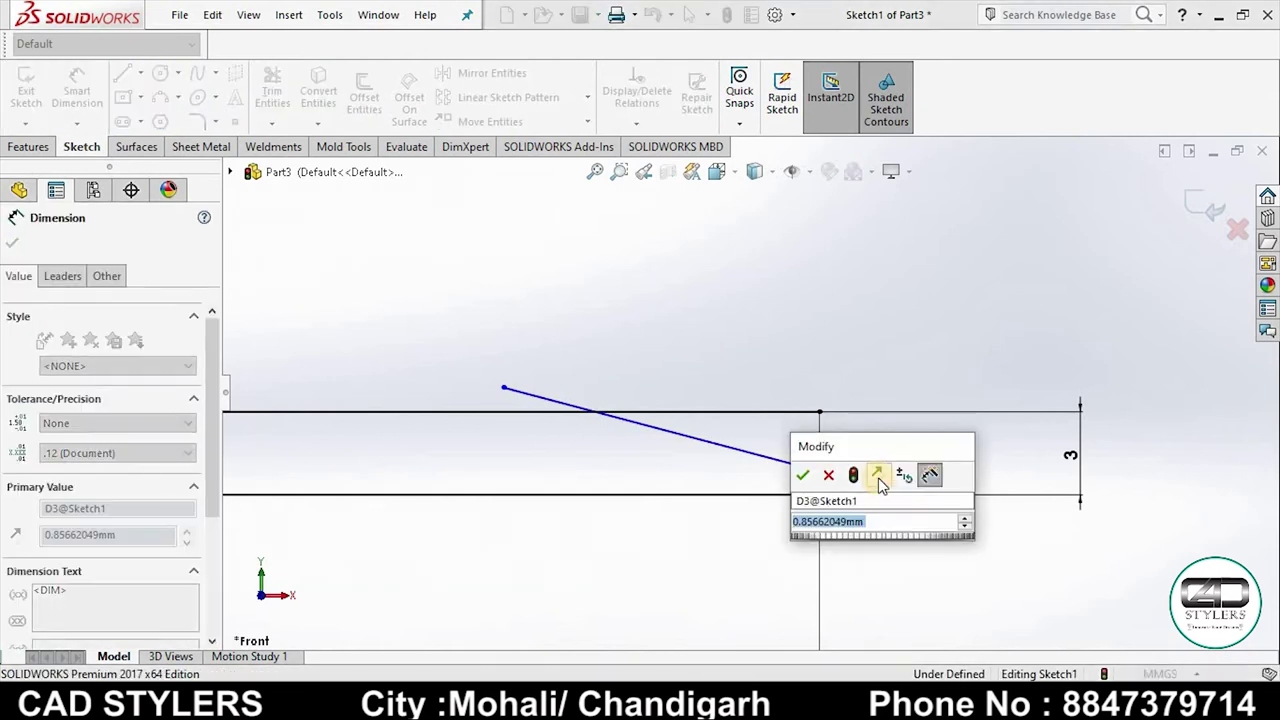
pyautogui.write('1.6')
pyautogui.write('2')
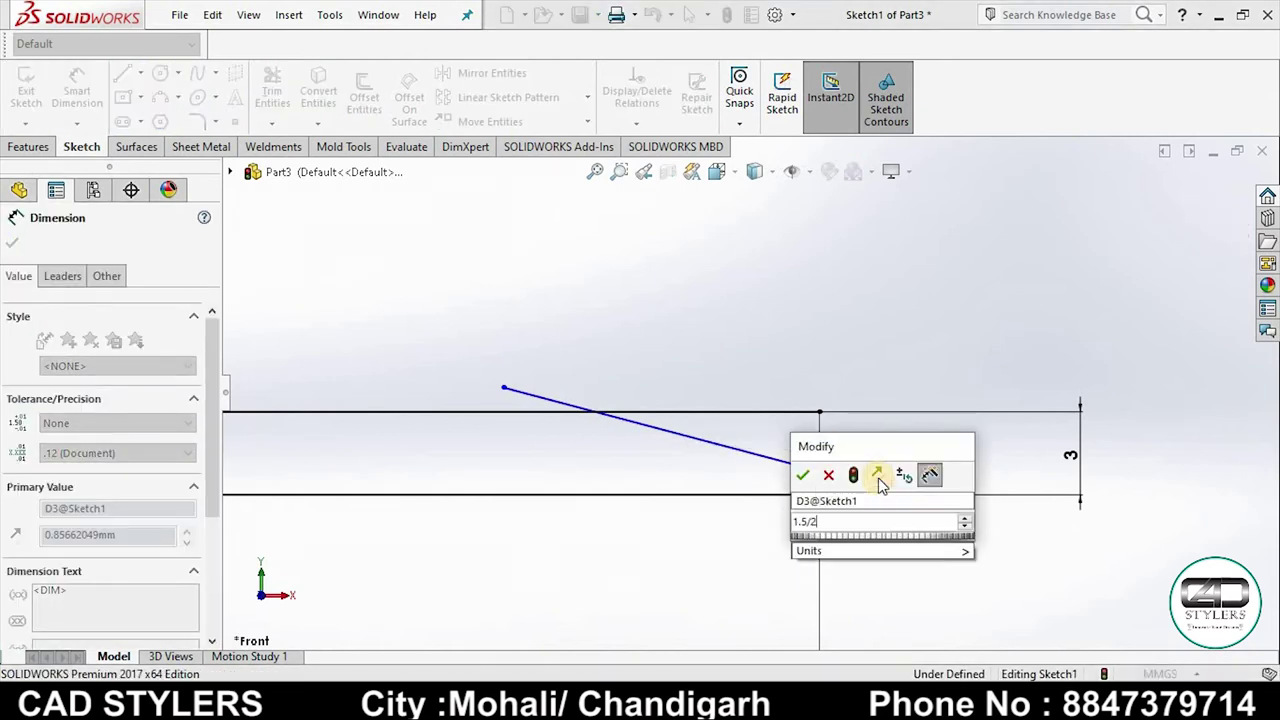
pyautogui.press('Return')
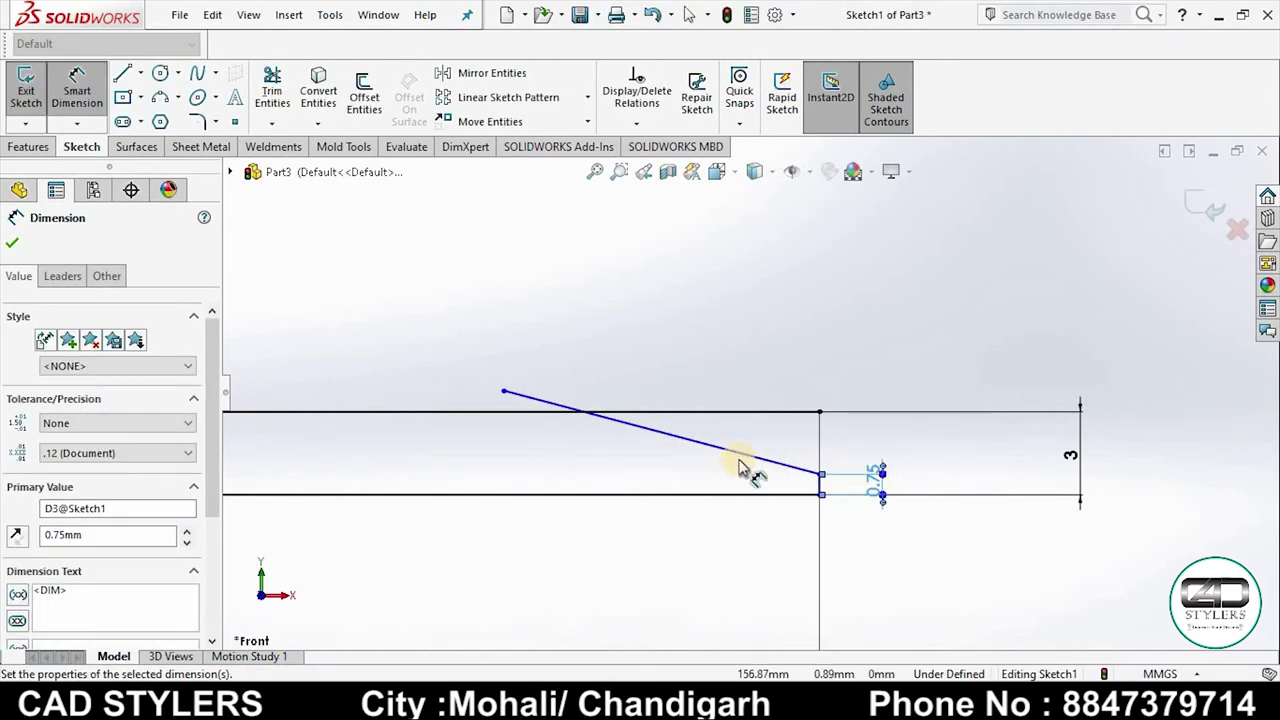
pyautogui.click(748, 458)
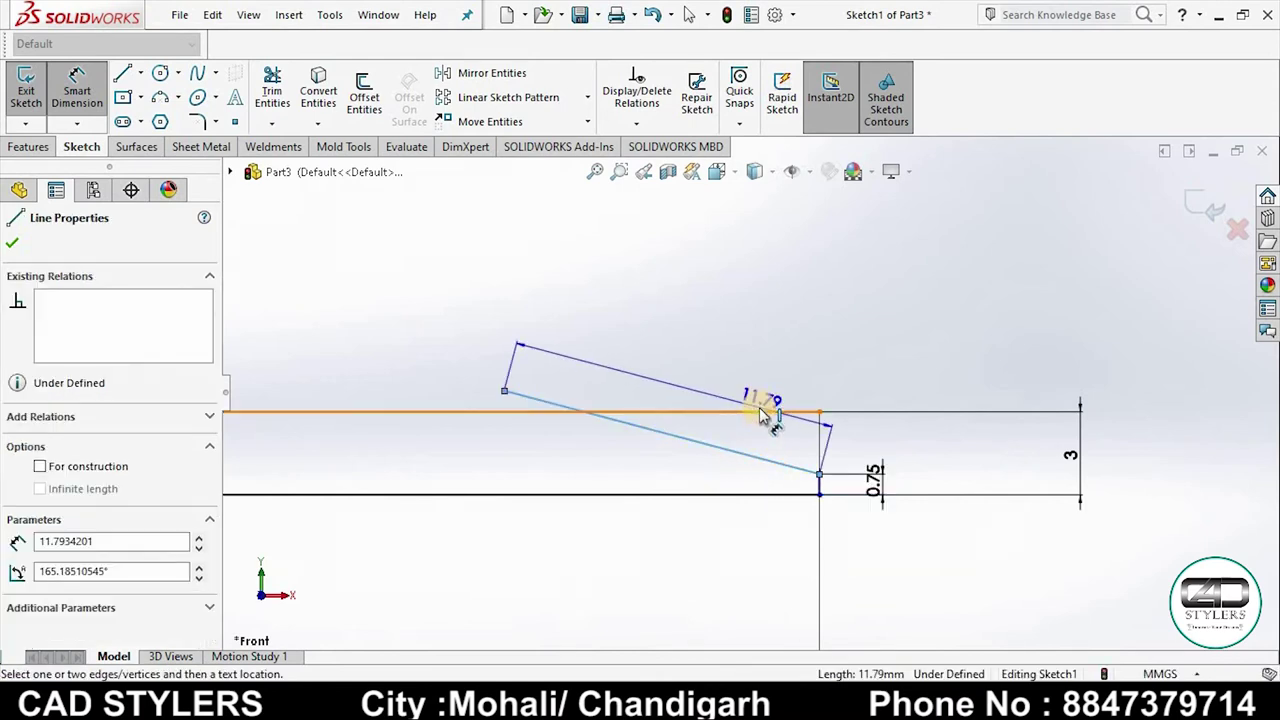
pyautogui.click(785, 412)
pyautogui.click(880, 442)
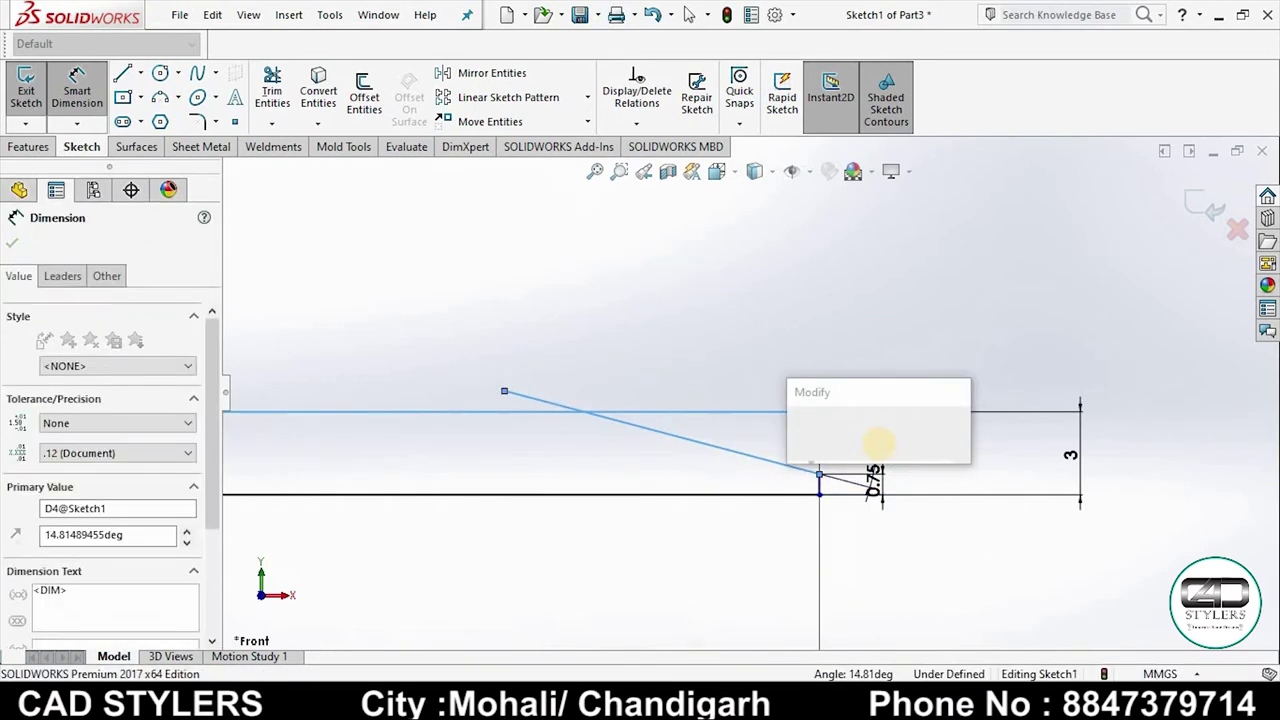
pyautogui.write('20')
pyautogui.press('Return')
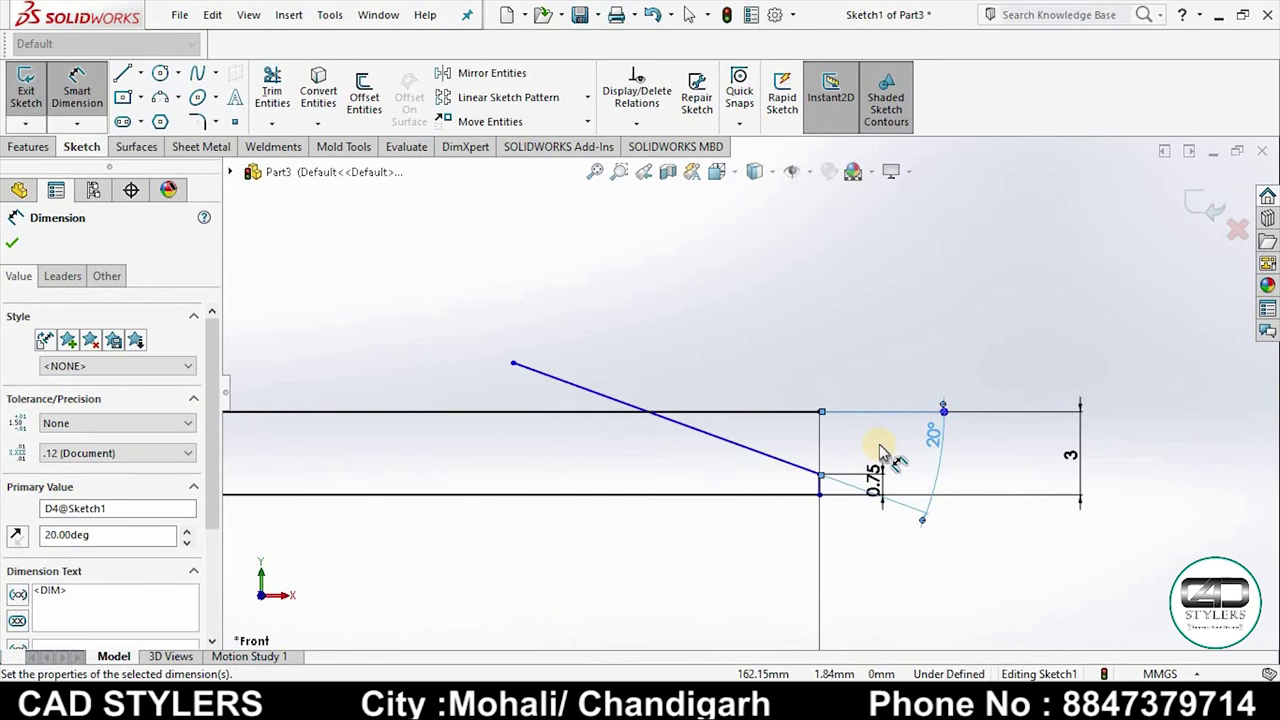
# Step: Trim the excess line ends to close the profile and exit the sketch
pyautogui.click(272, 90)
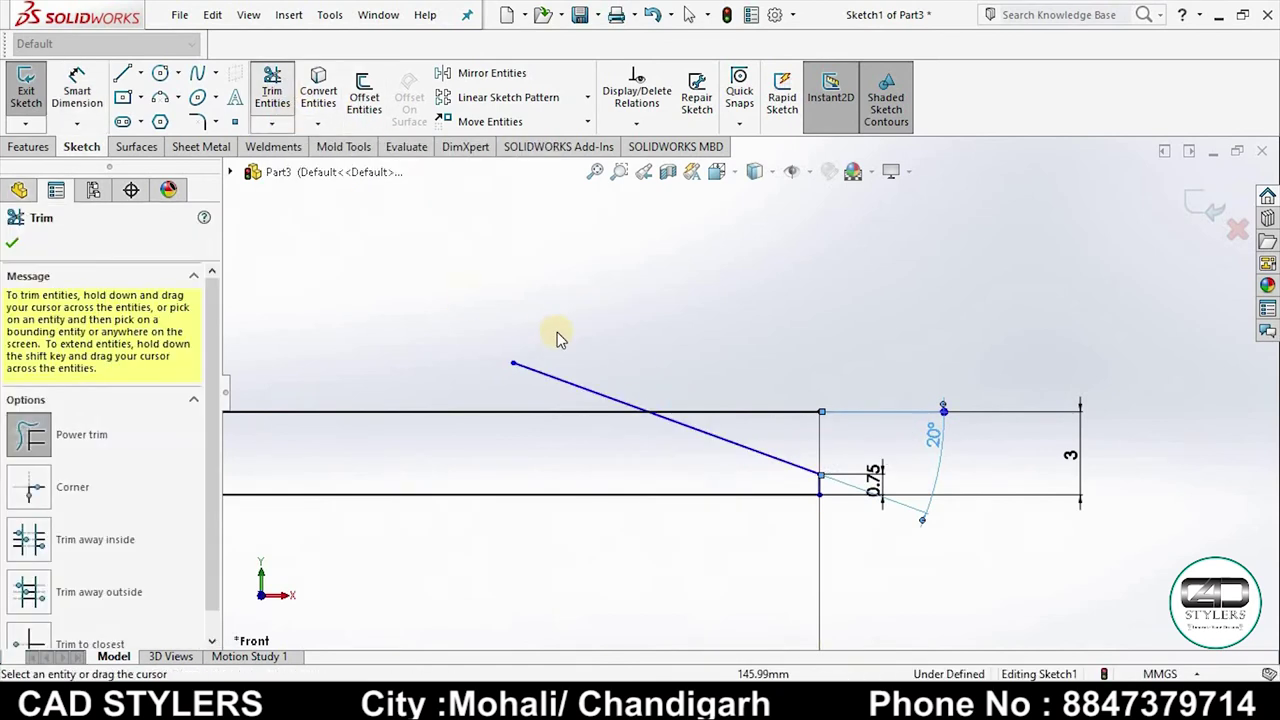
pyautogui.moveTo(559, 390)
pyautogui.mouseDown()
pyautogui.moveTo(749, 377)
pyautogui.moveTo(822, 450)
pyautogui.mouseUp()
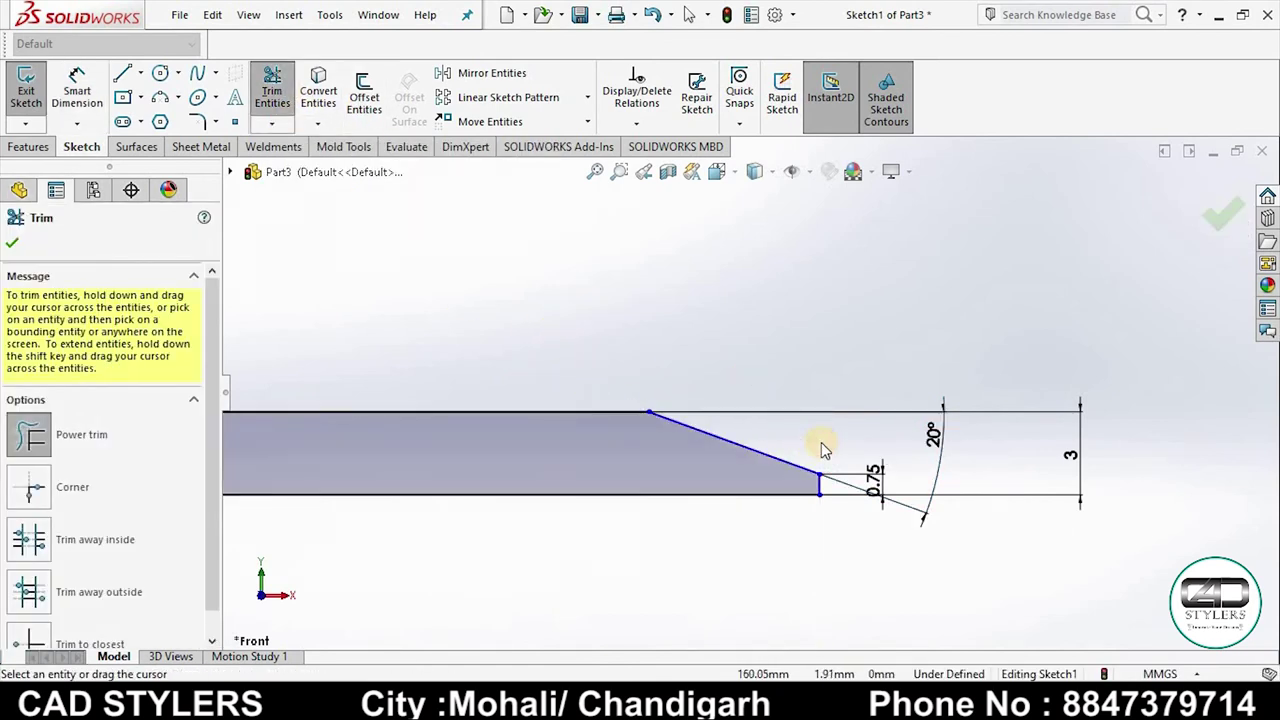
pyautogui.scroll(2, 826, 452)
pyautogui.scroll(1, 800, 446)
pyautogui.scroll(1, 700, 425)
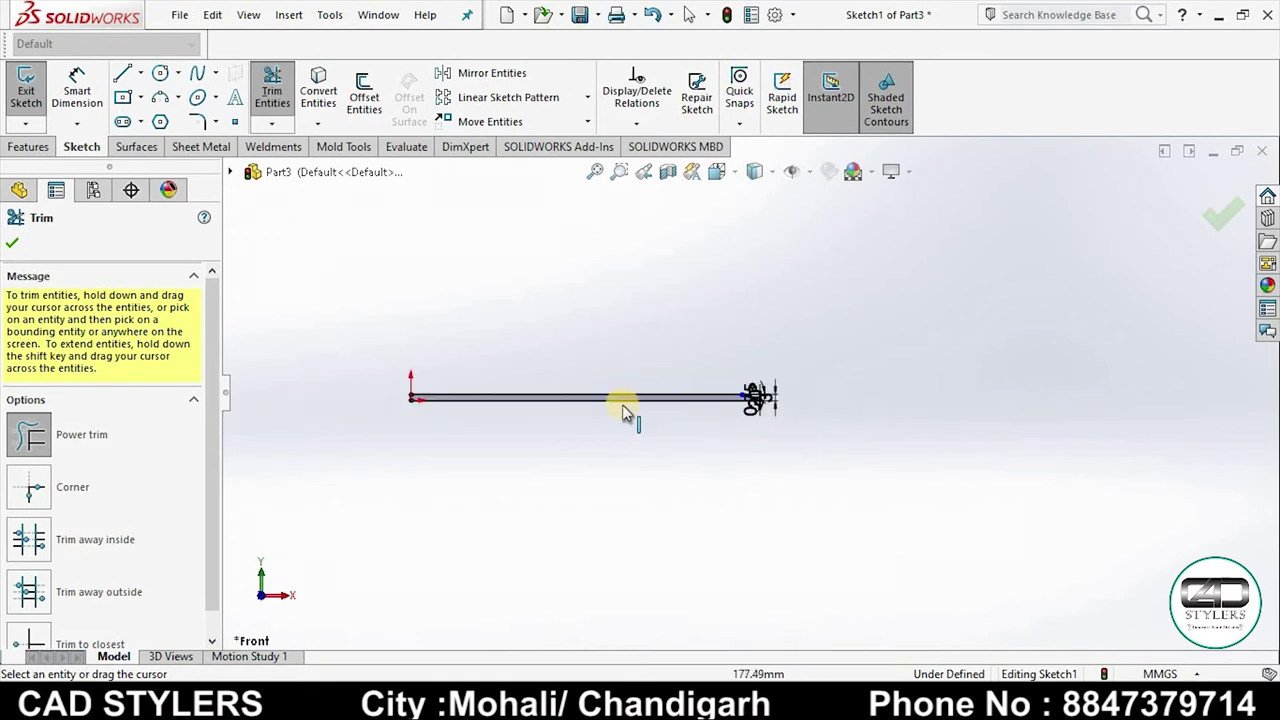
pyautogui.scroll(1, 632, 416)
pyautogui.scroll(-1, 420, 410)
pyautogui.click(12, 243)
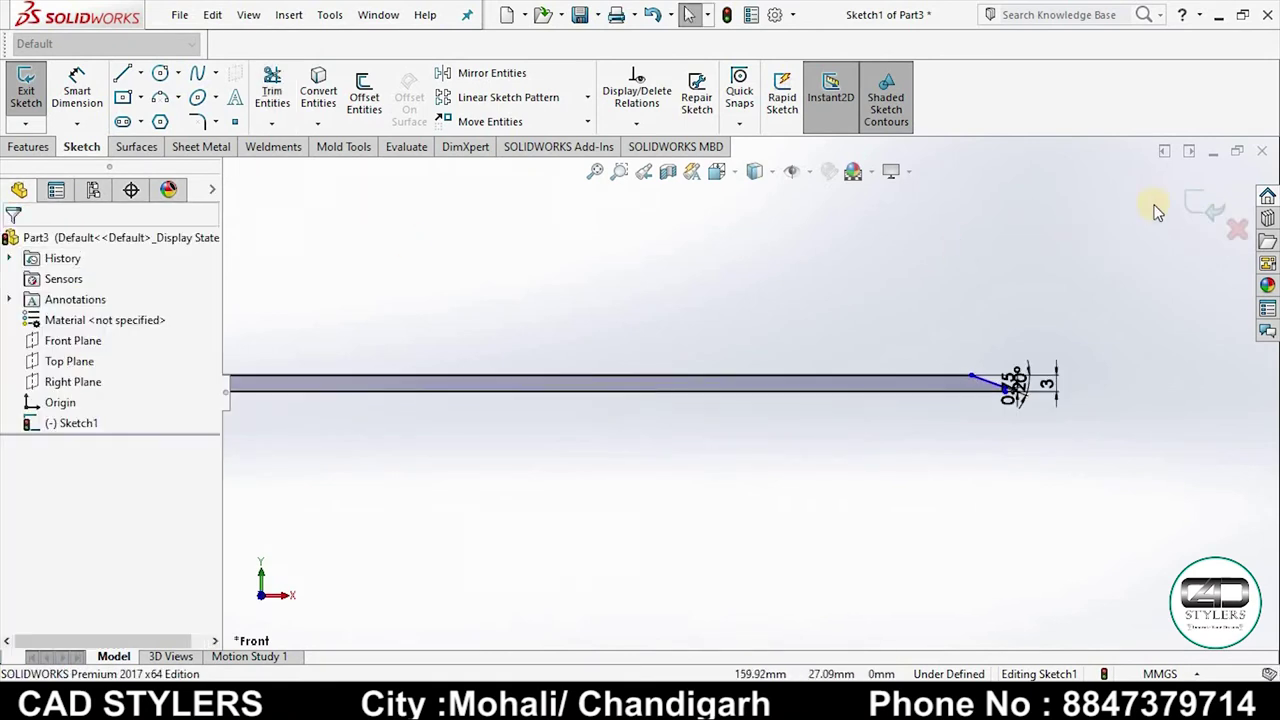
pyautogui.hotkey('ctrl', 'b')
# Step: Revolve Sketch1 360° with Revolved Boss/Base to form the pointed shaft
pyautogui.click(70, 424)
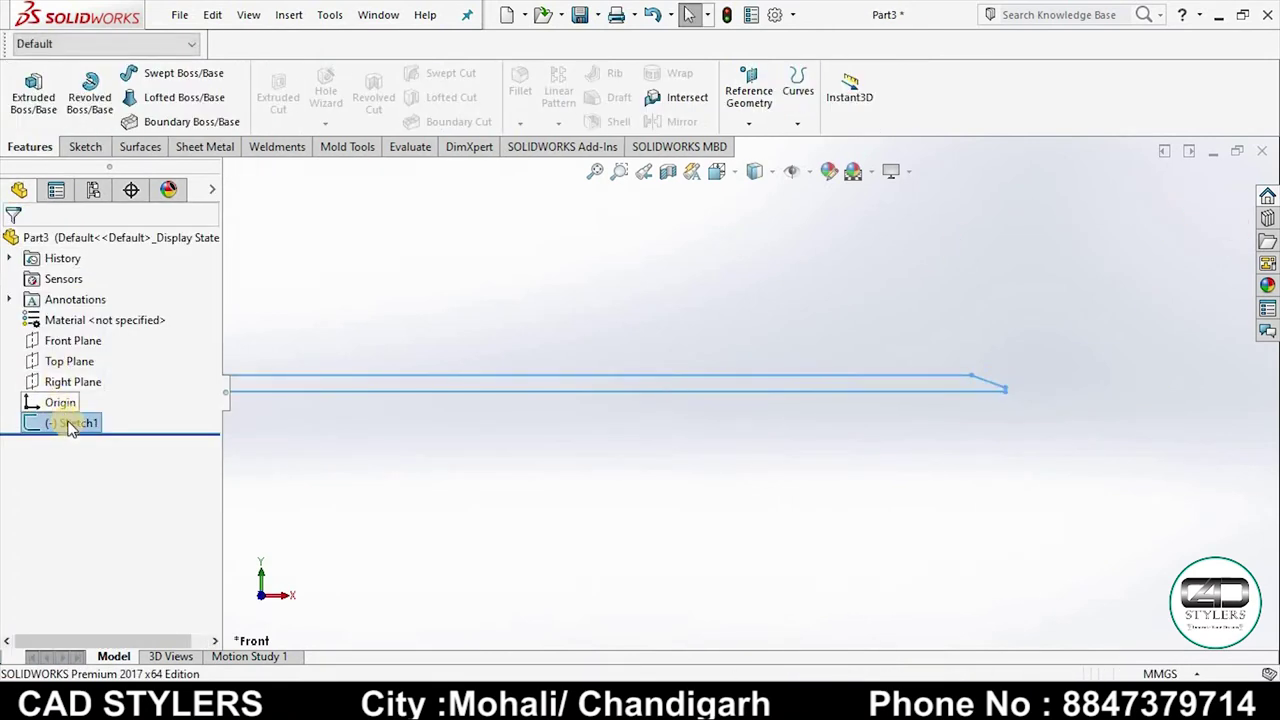
pyautogui.click(90, 95)
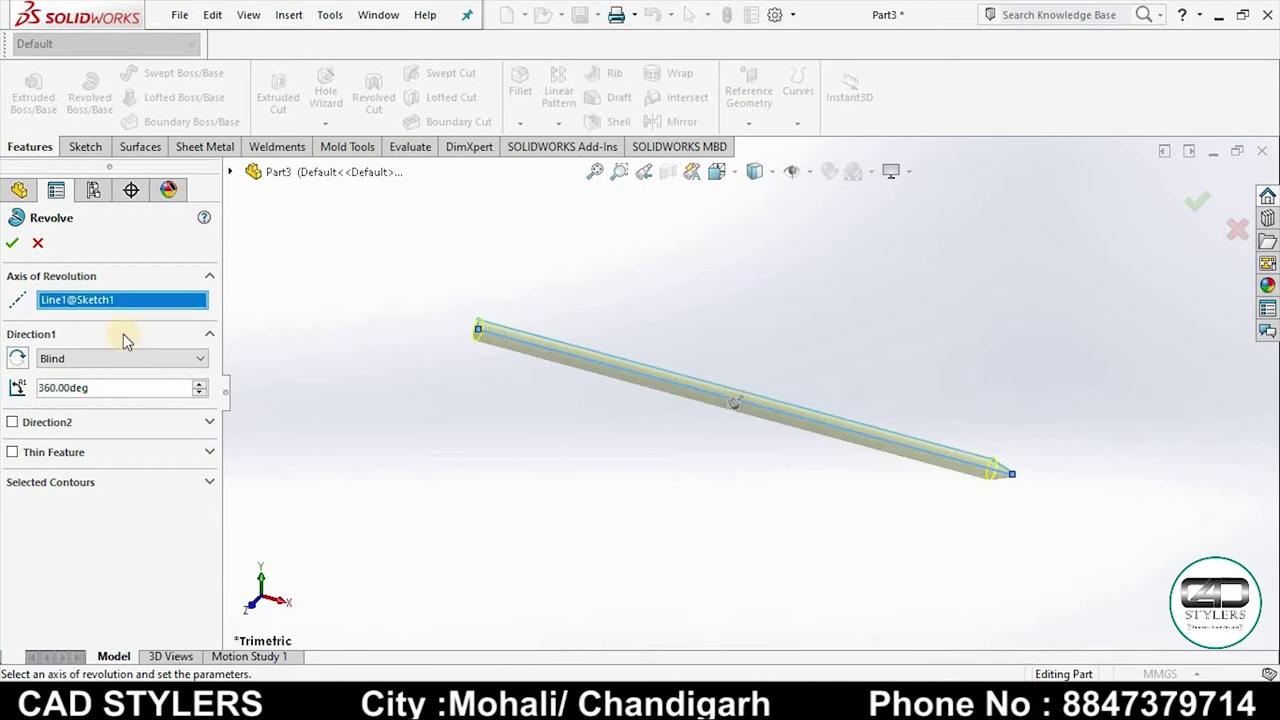
pyautogui.click(16, 246)
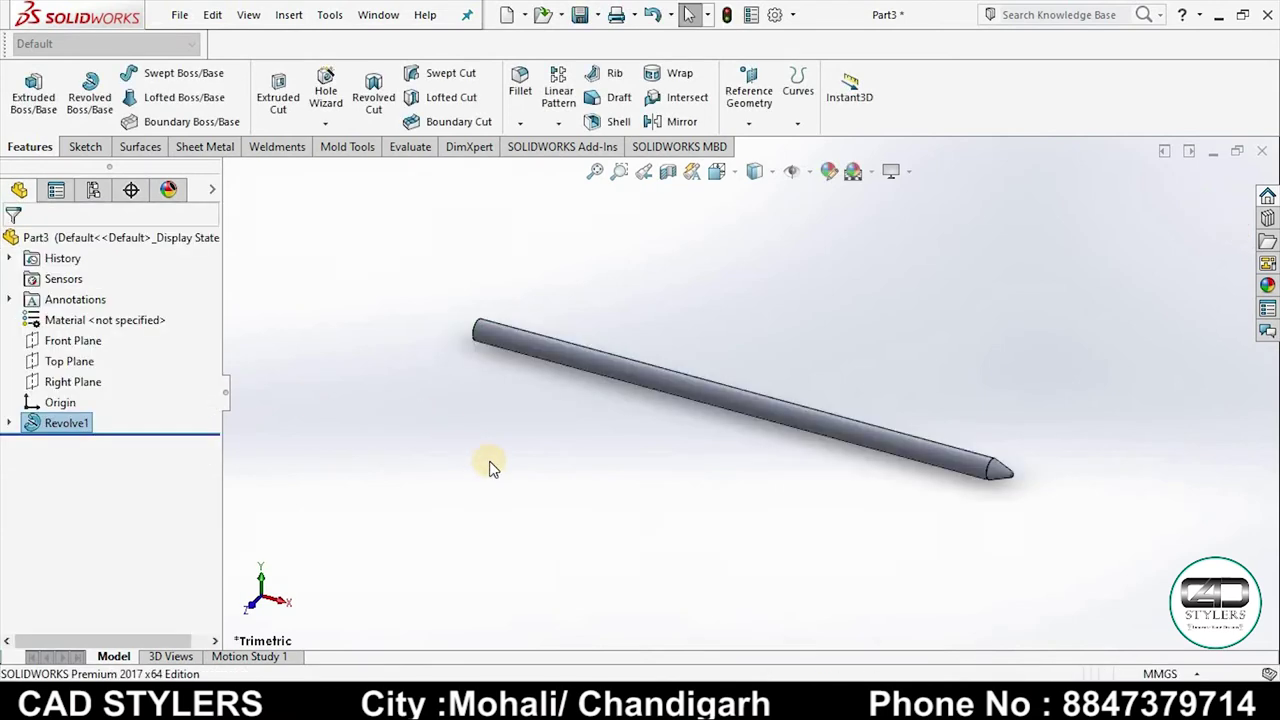
pyautogui.scroll(-3, 1072, 500)
pyautogui.scroll(-2, 1014, 500)
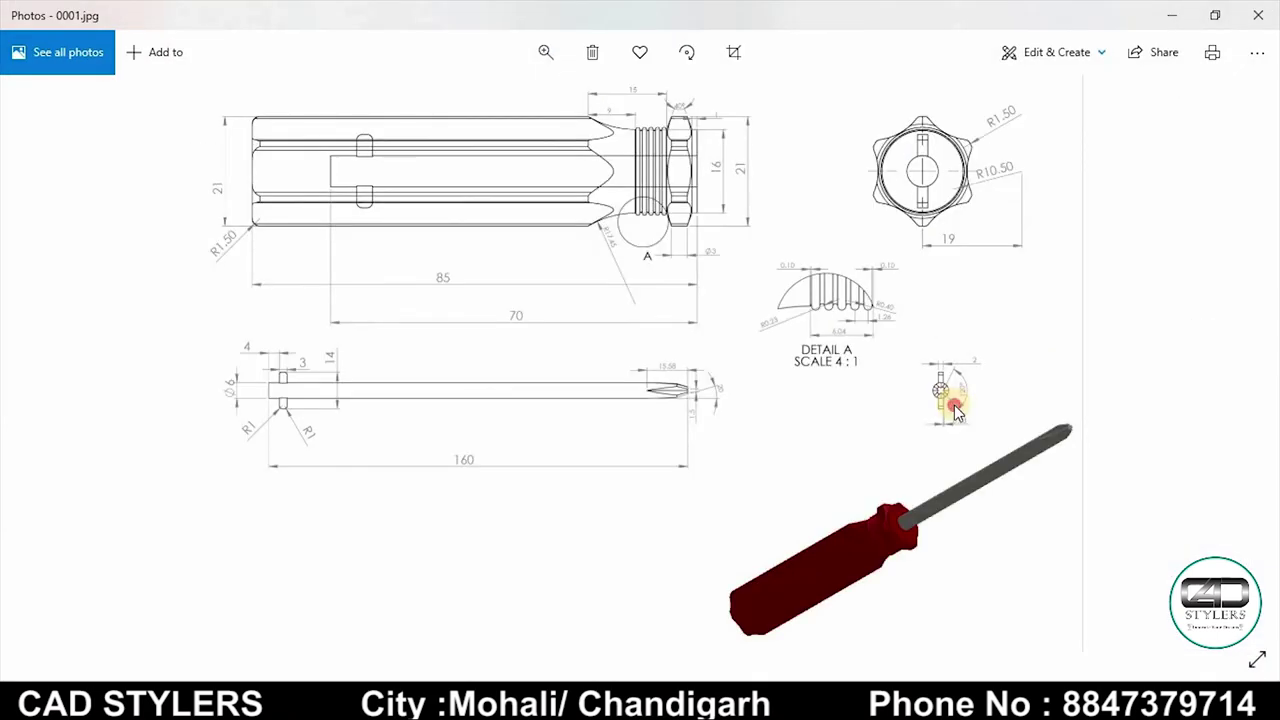
pyautogui.scroll(3, 955, 410)
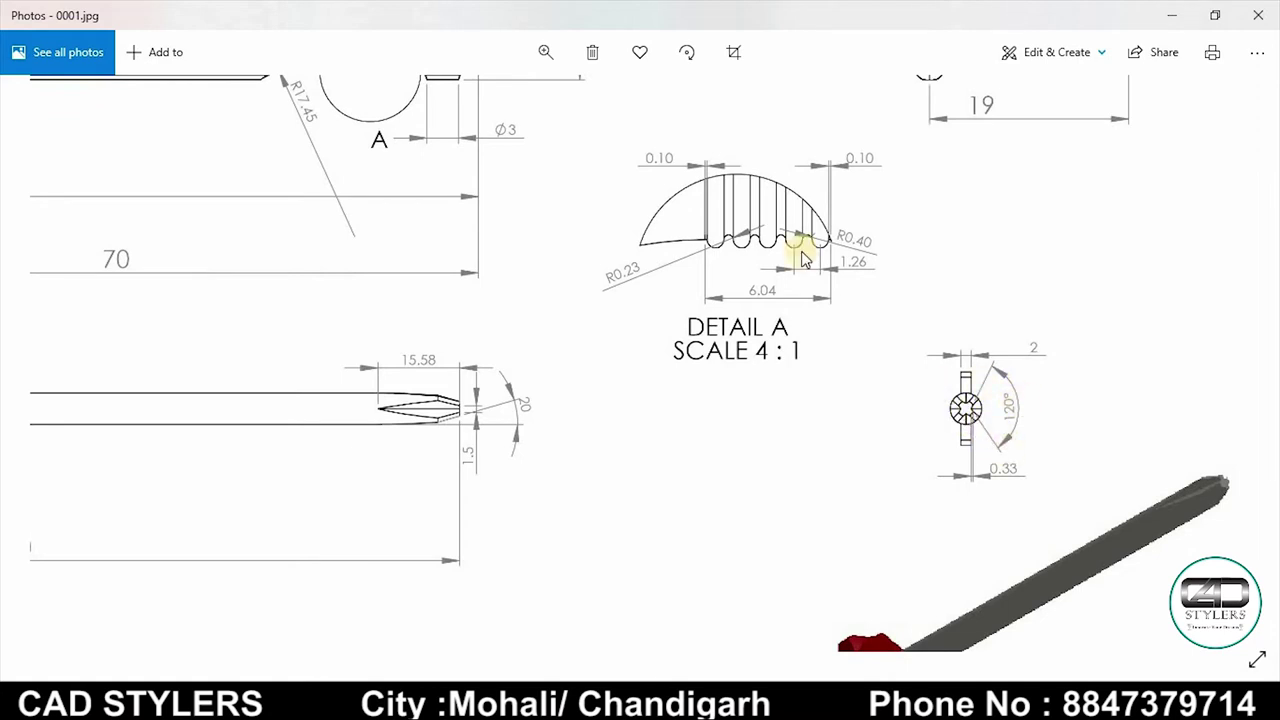
pyautogui.click(545, 52)
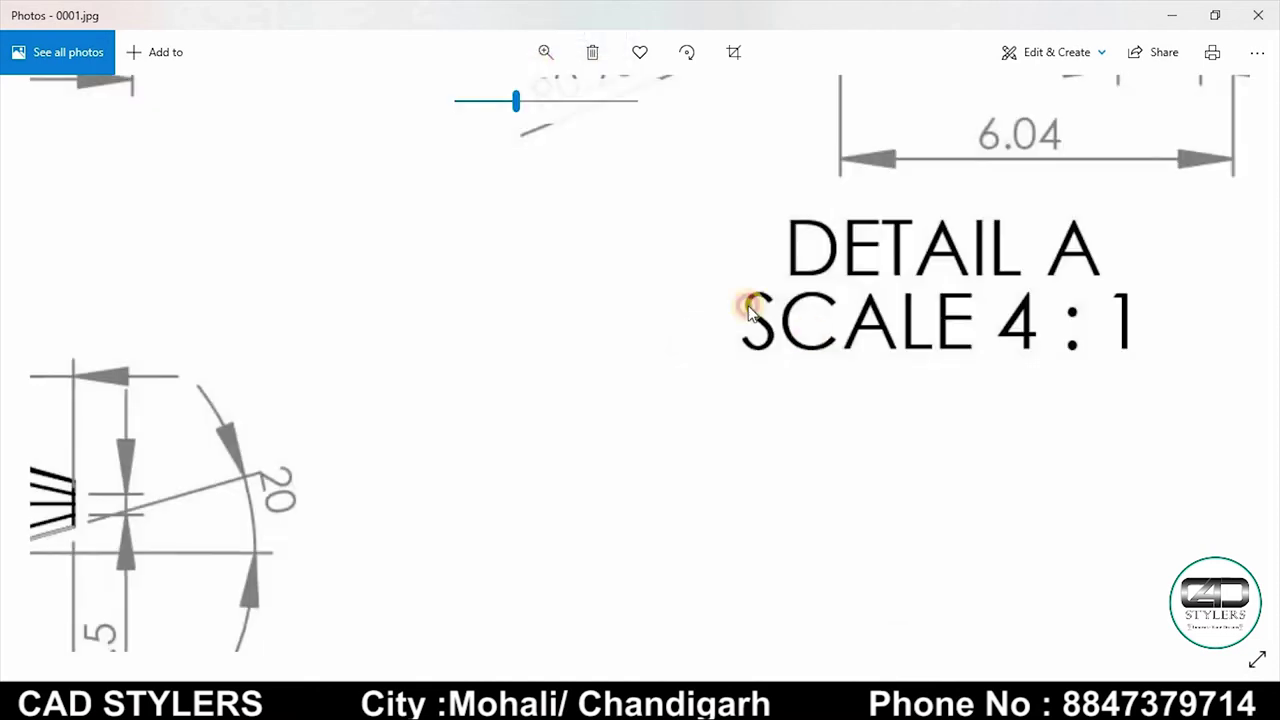
pyautogui.moveTo(749, 308); pyautogui.dragTo(300, 211)
pyautogui.moveTo(934, 491); pyautogui.dragTo(686, 470)
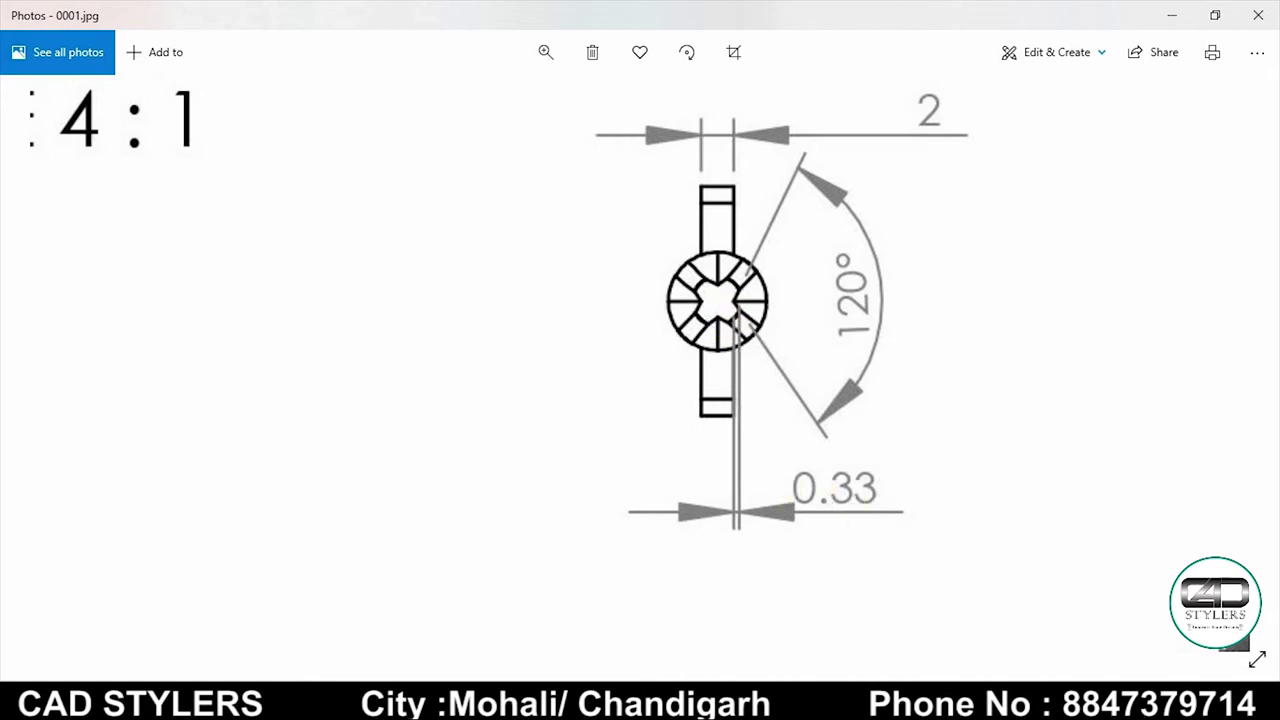
pyautogui.click(1131, 630)
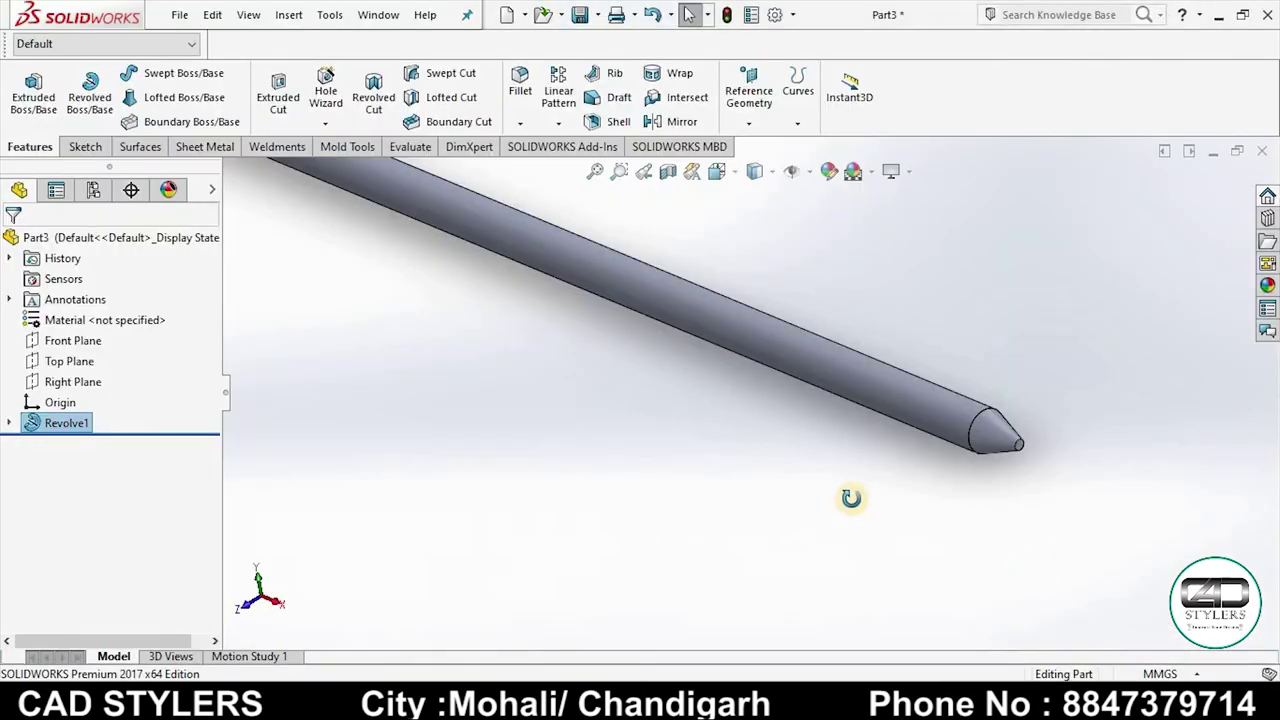
# Step: Start a new sketch on the shaft's tip face and view it end-on
pyautogui.moveTo(848, 497); pyautogui.dragTo(622, 474, button='middle')
pyautogui.scroll(-3, 622, 476)
pyautogui.scroll(-3, 578, 445)
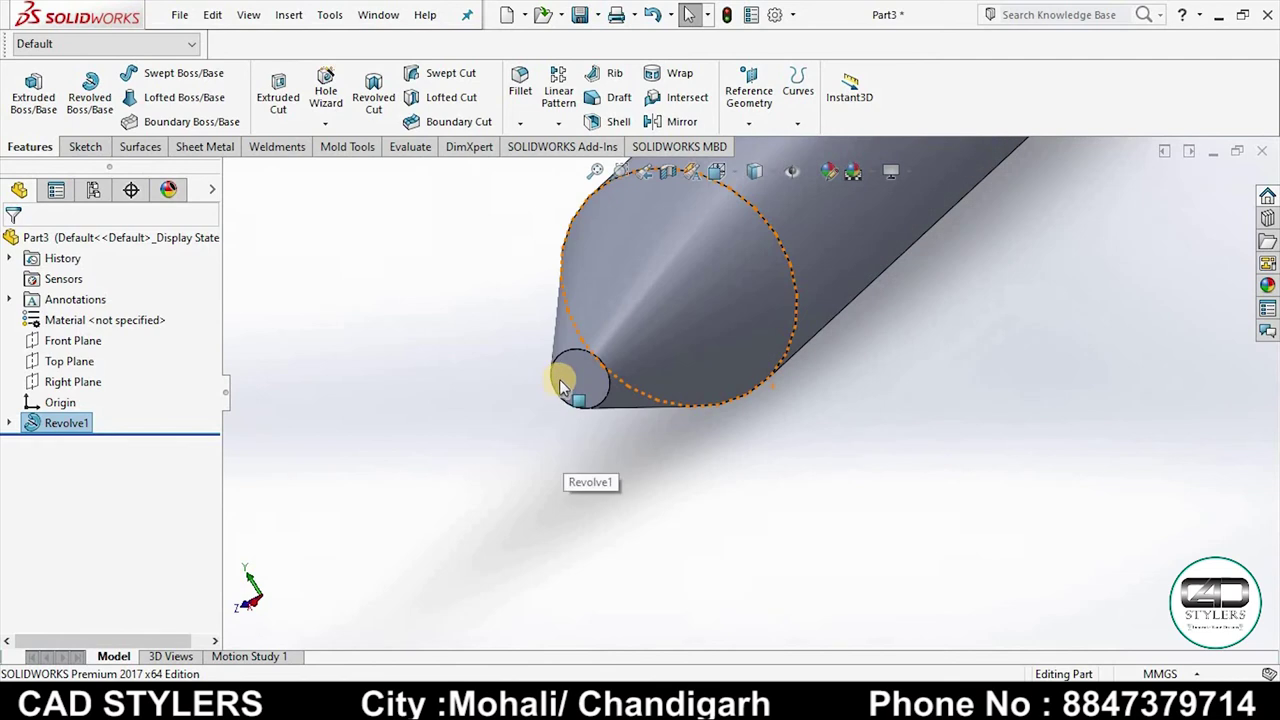
pyautogui.rightClick(640, 363)
pyautogui.click(665, 270)
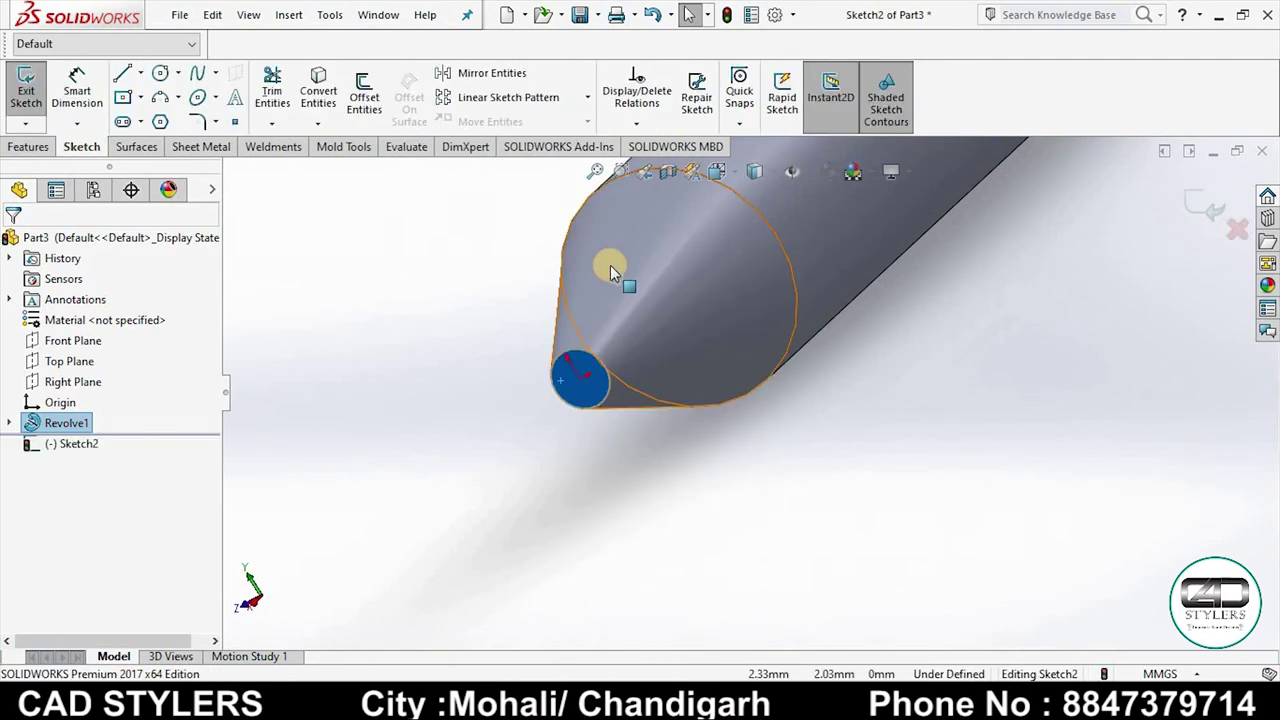
pyautogui.press('space')
pyautogui.click(172, 126)
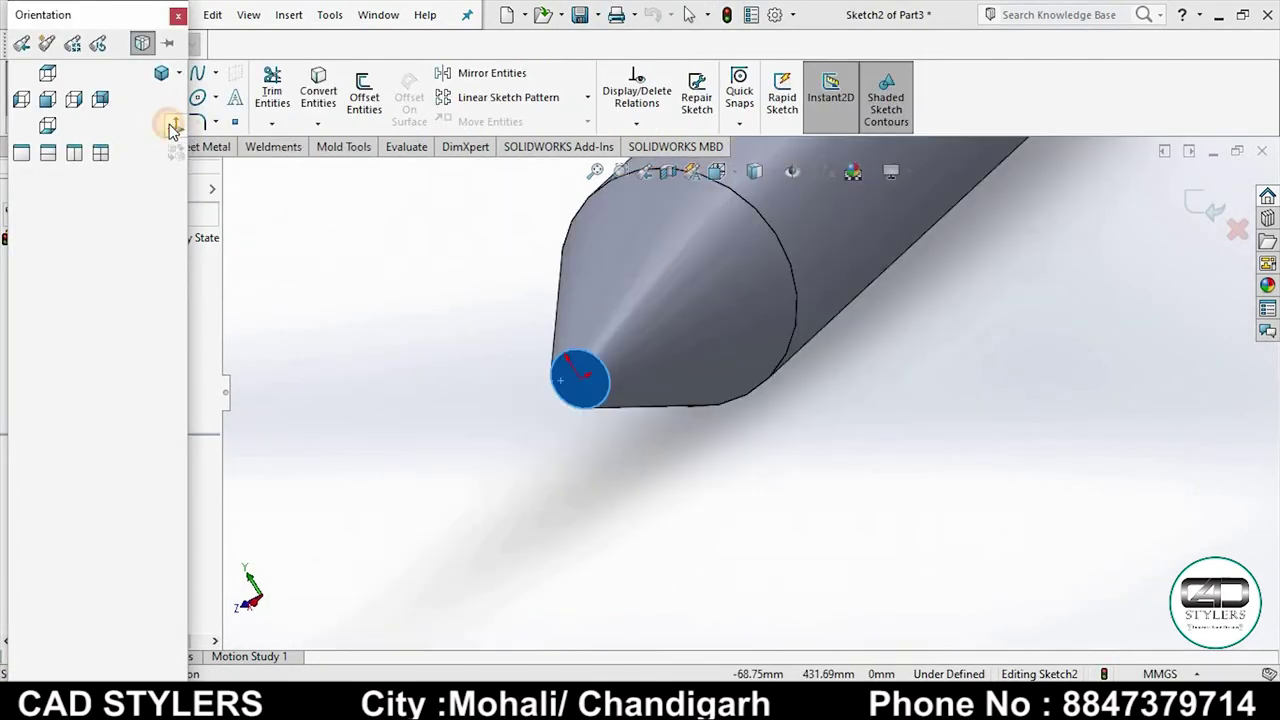
pyautogui.click(170, 124)
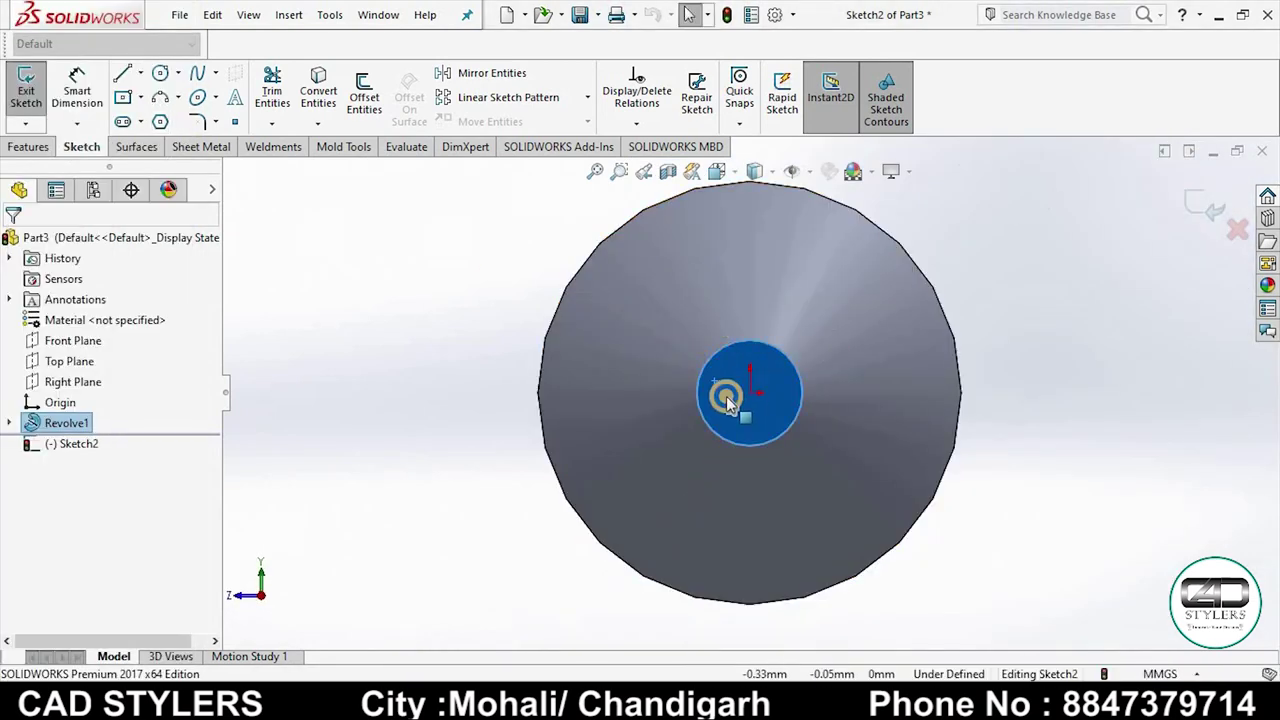
pyautogui.rightClick(745, 330)
pyautogui.click(1107, 258)
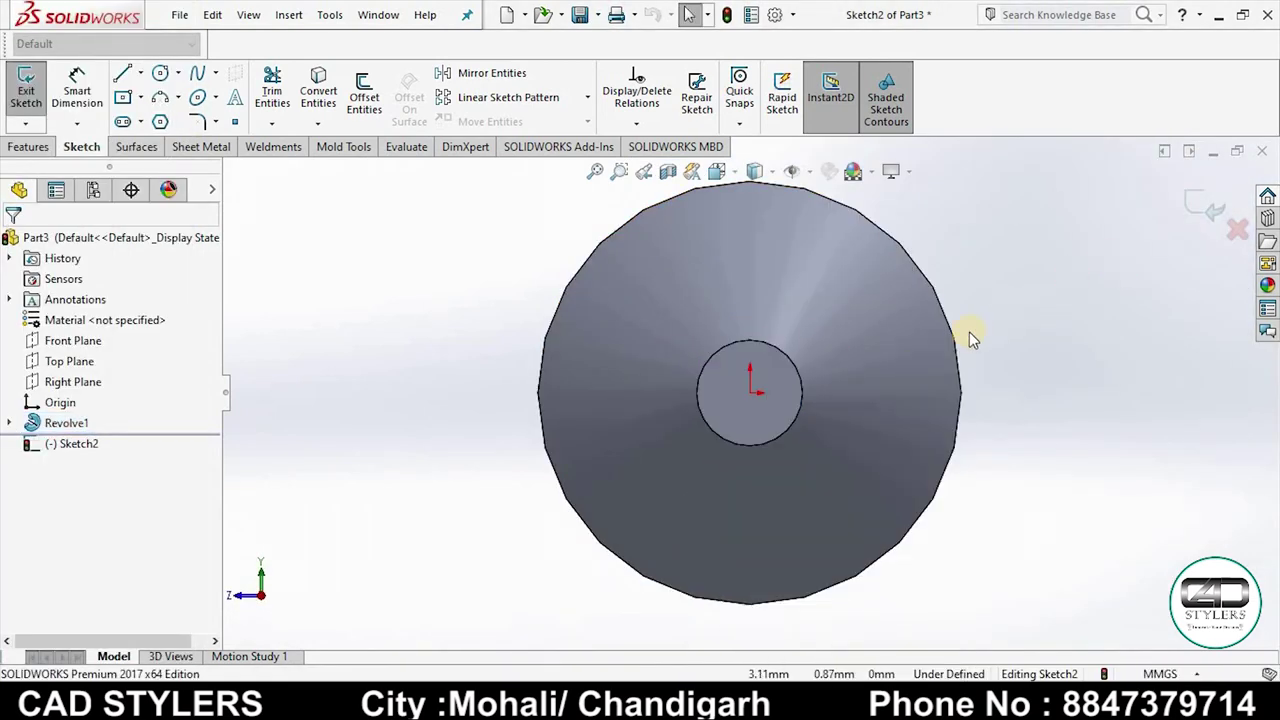
pyautogui.press('z')
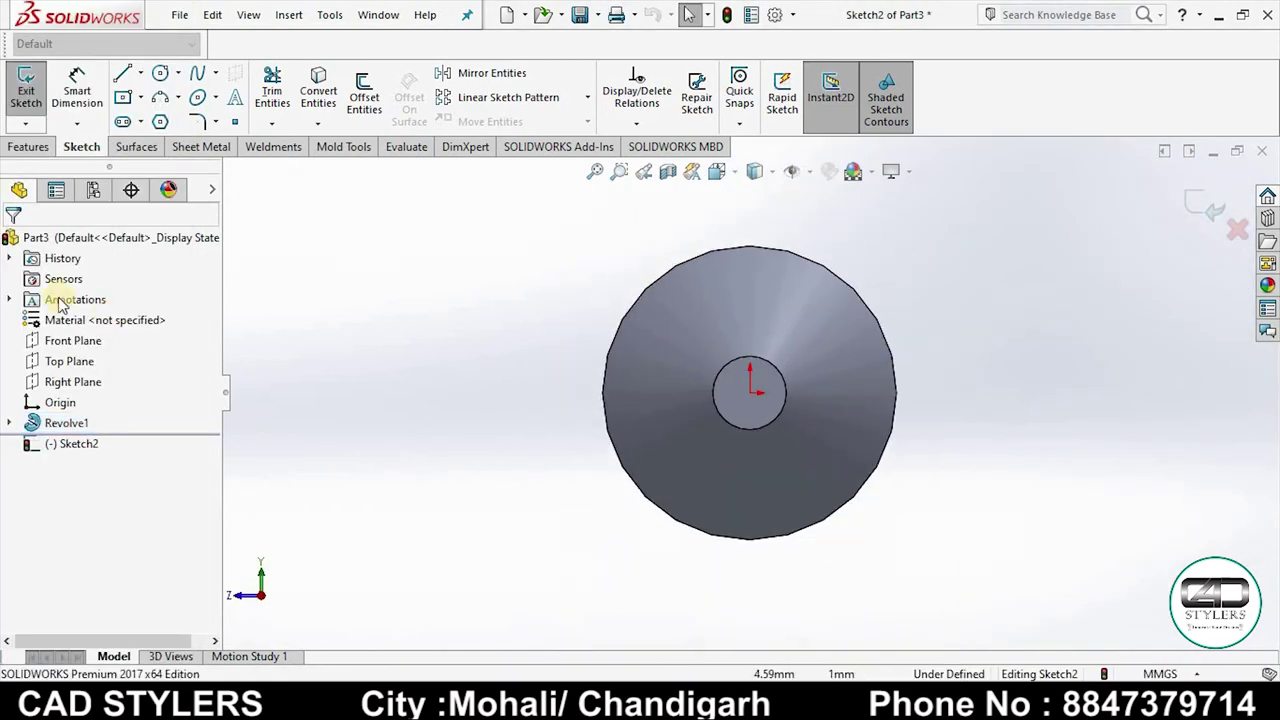
# Step: Draw two lines from the face centre, to the upper right and past the lower-right rim
pyautogui.click(124, 76)
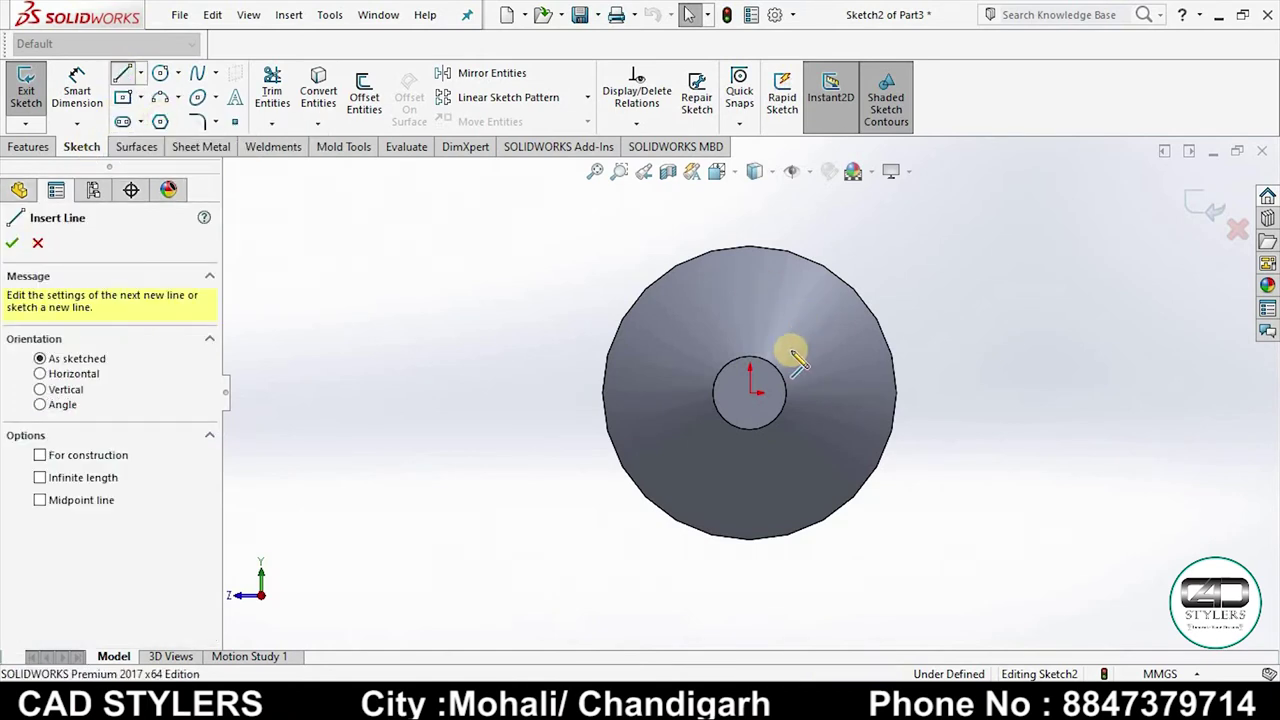
pyautogui.click(776, 393)
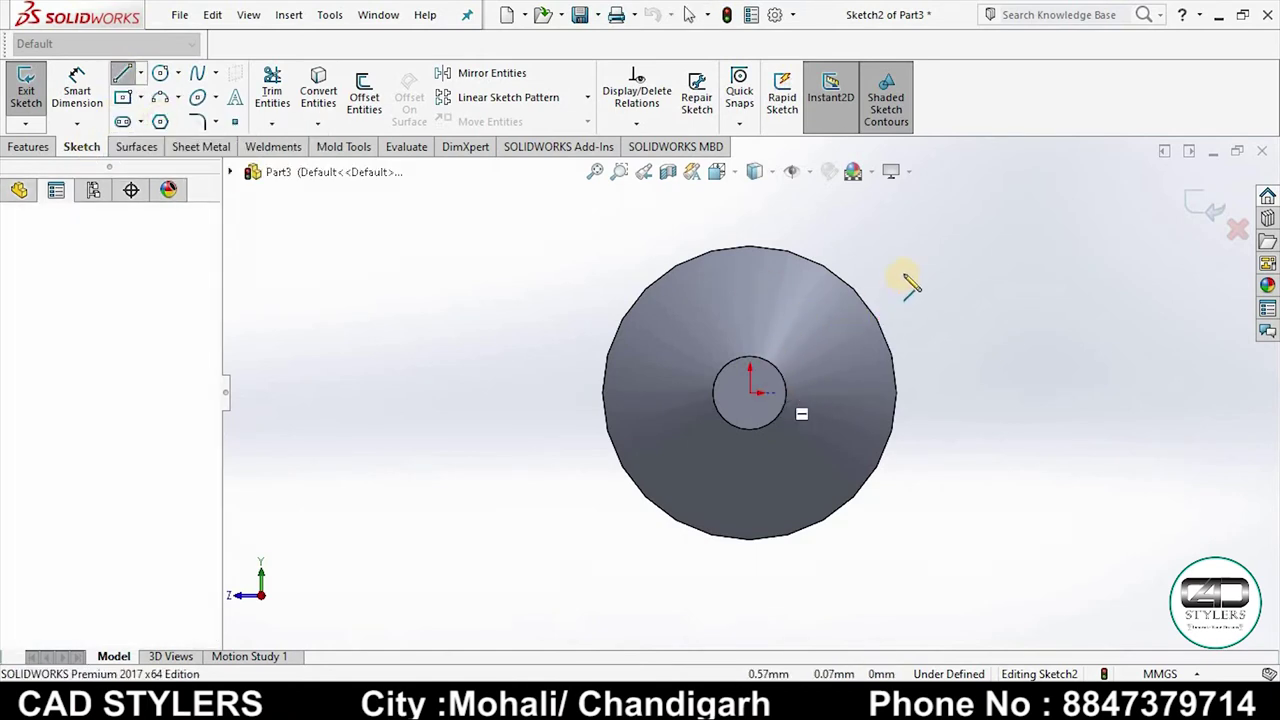
pyautogui.click(908, 264)
pyautogui.rightClick(908, 264)
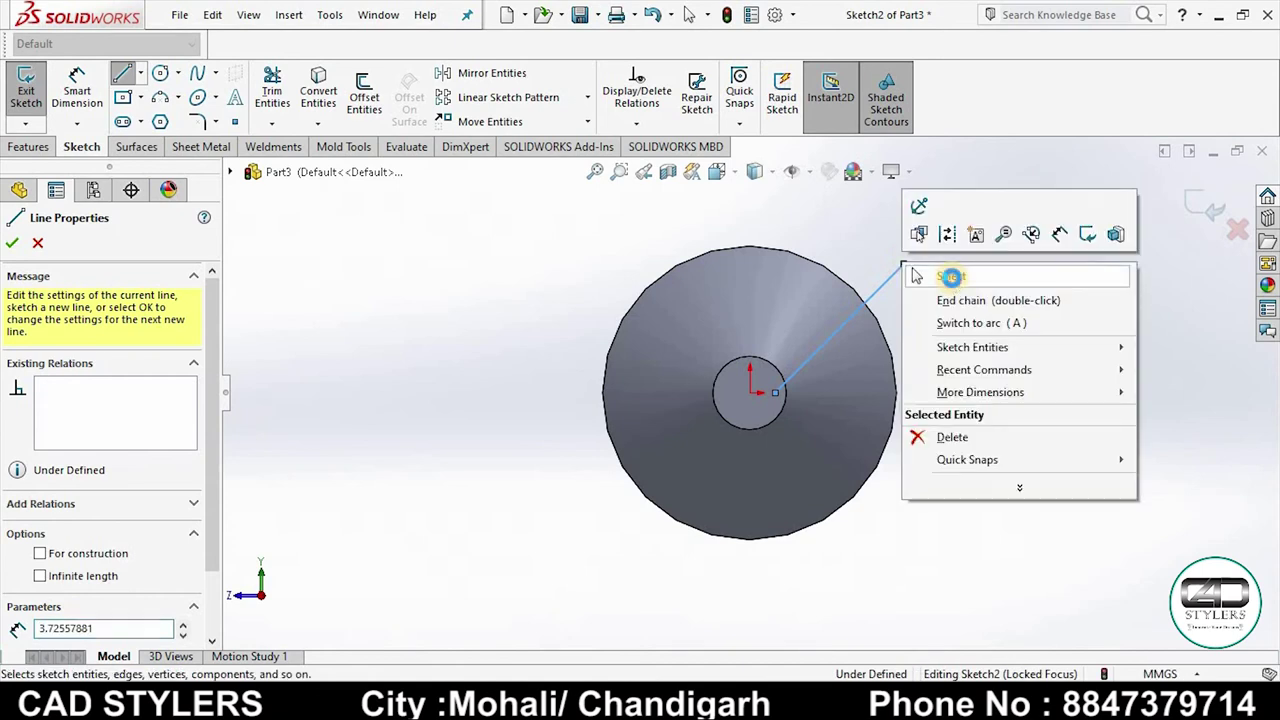
pyautogui.click(949, 277)
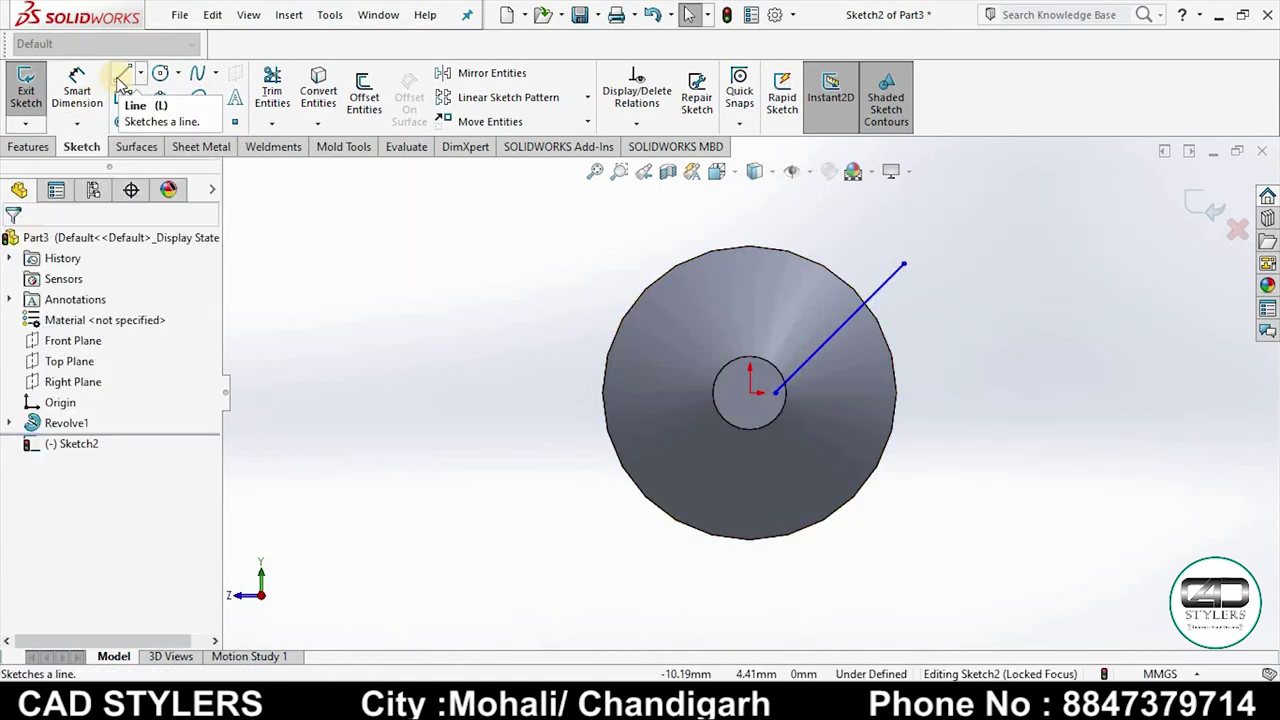
pyautogui.click(119, 78)
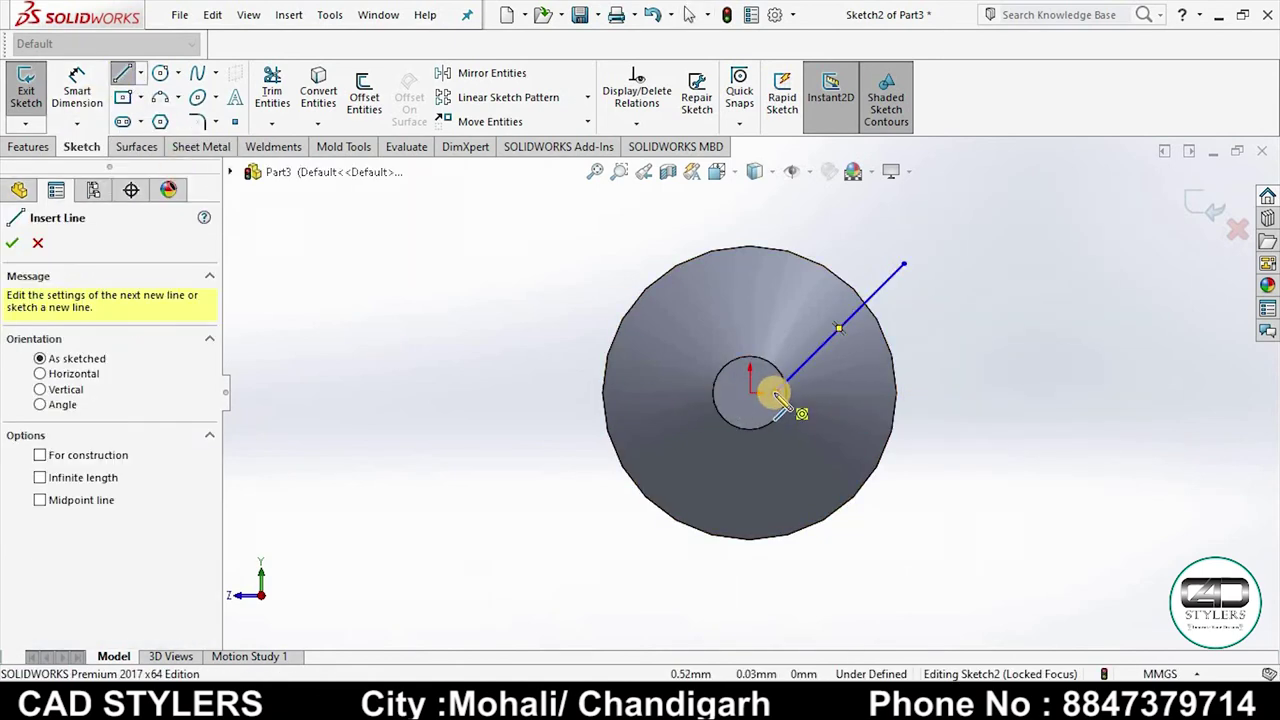
pyautogui.click(963, 482)
pyautogui.rightClick(965, 484)
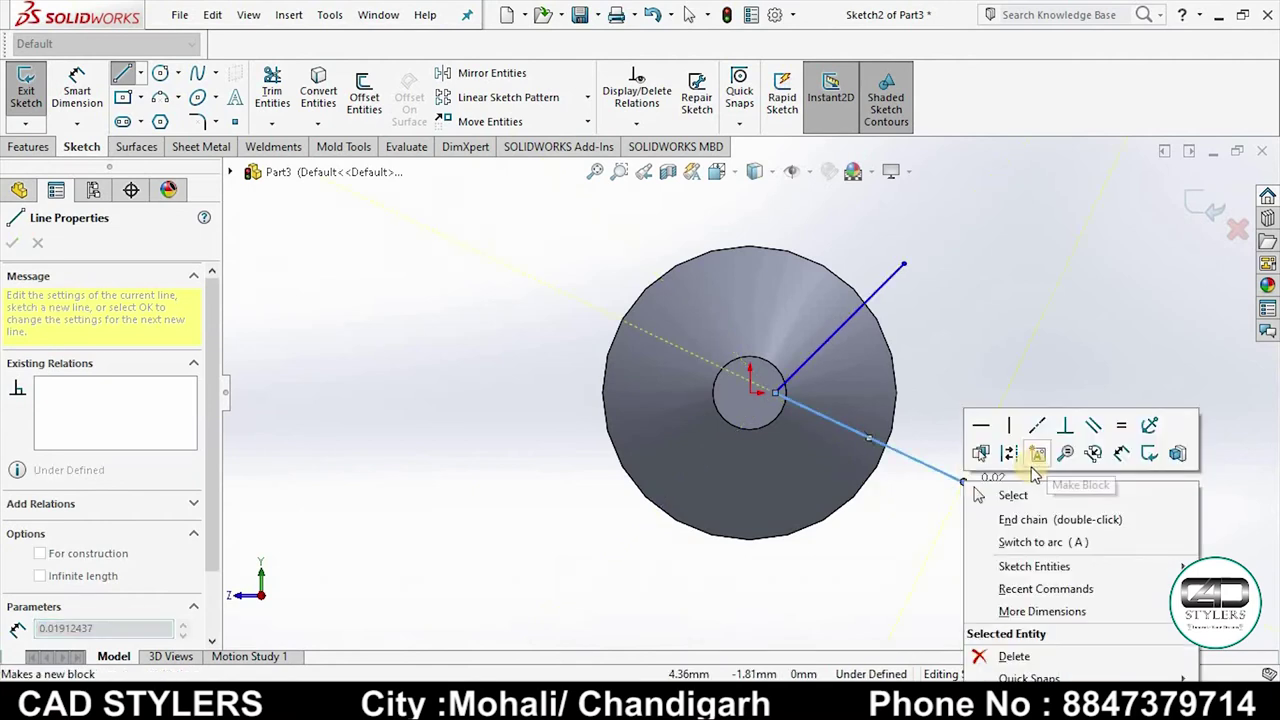
pyautogui.click(1014, 496)
pyautogui.scroll(3, 754, 392)
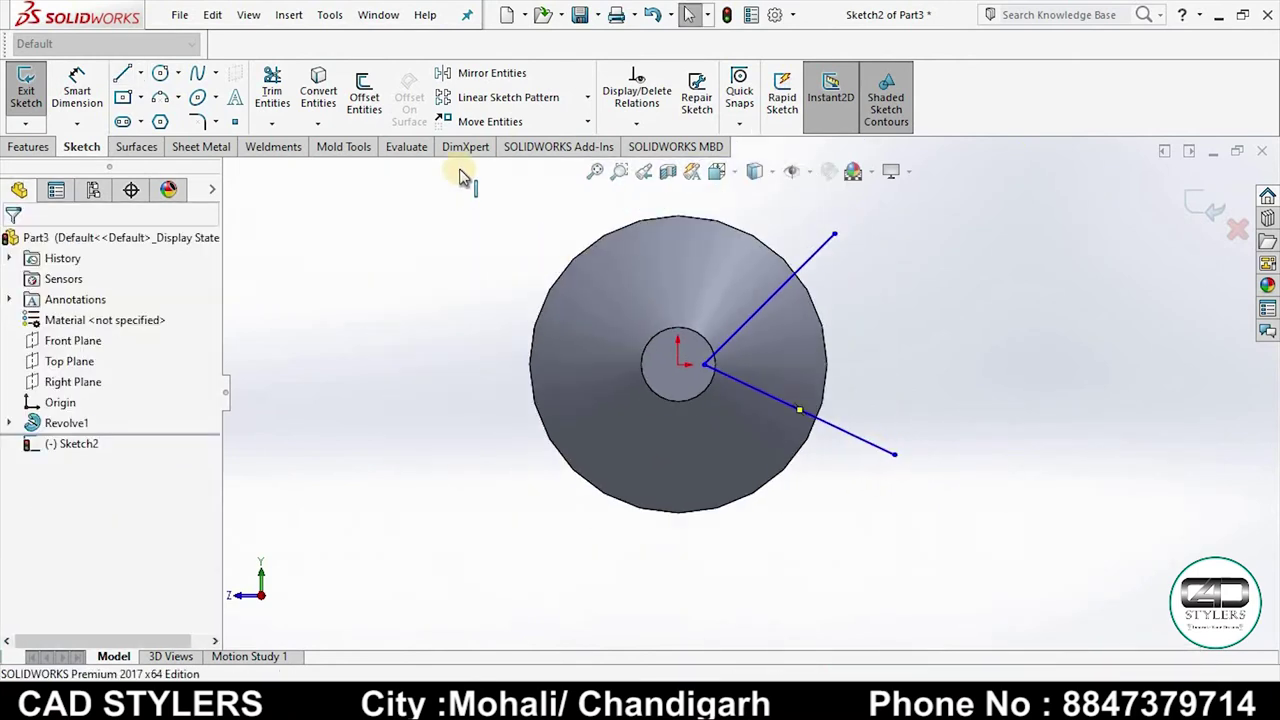
pyautogui.click(318, 95)
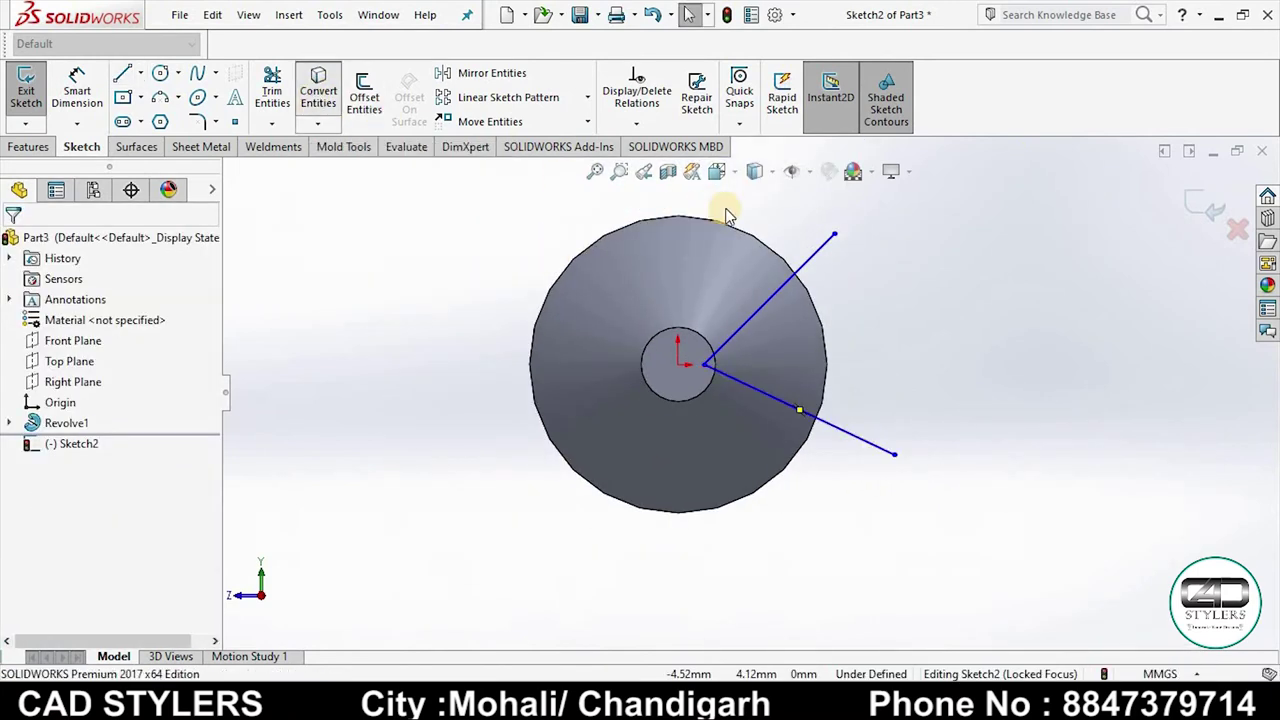
# Step: Convert the disk's outer rim to a sketch circle and add a larger circle at the origin
pyautogui.click(425, 222)
pyautogui.click(10, 246)
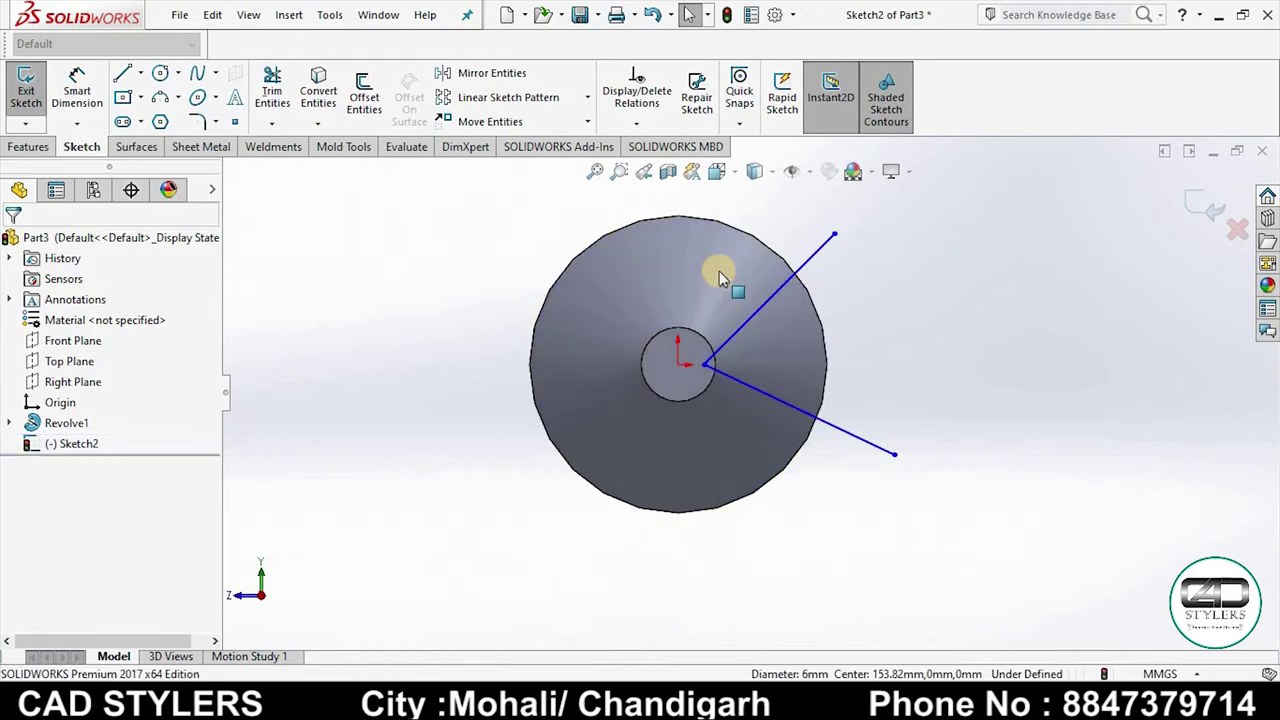
pyautogui.click(160, 73)
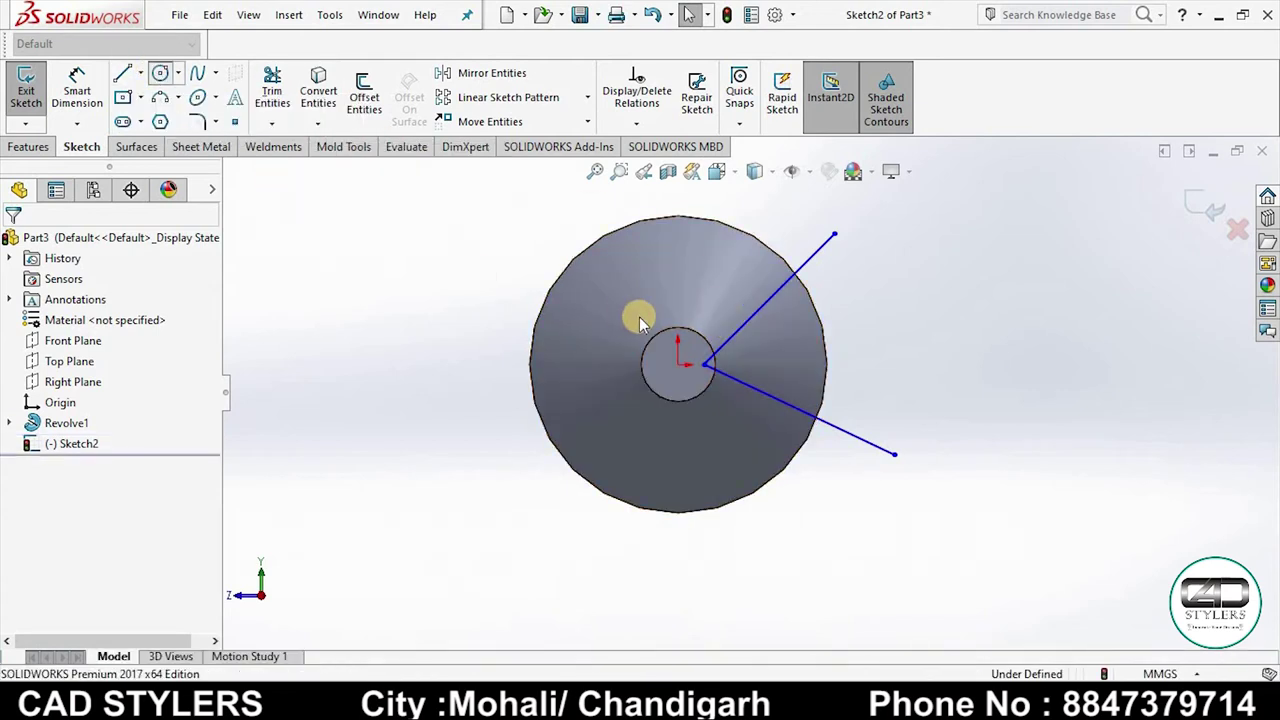
pyautogui.click(680, 370)
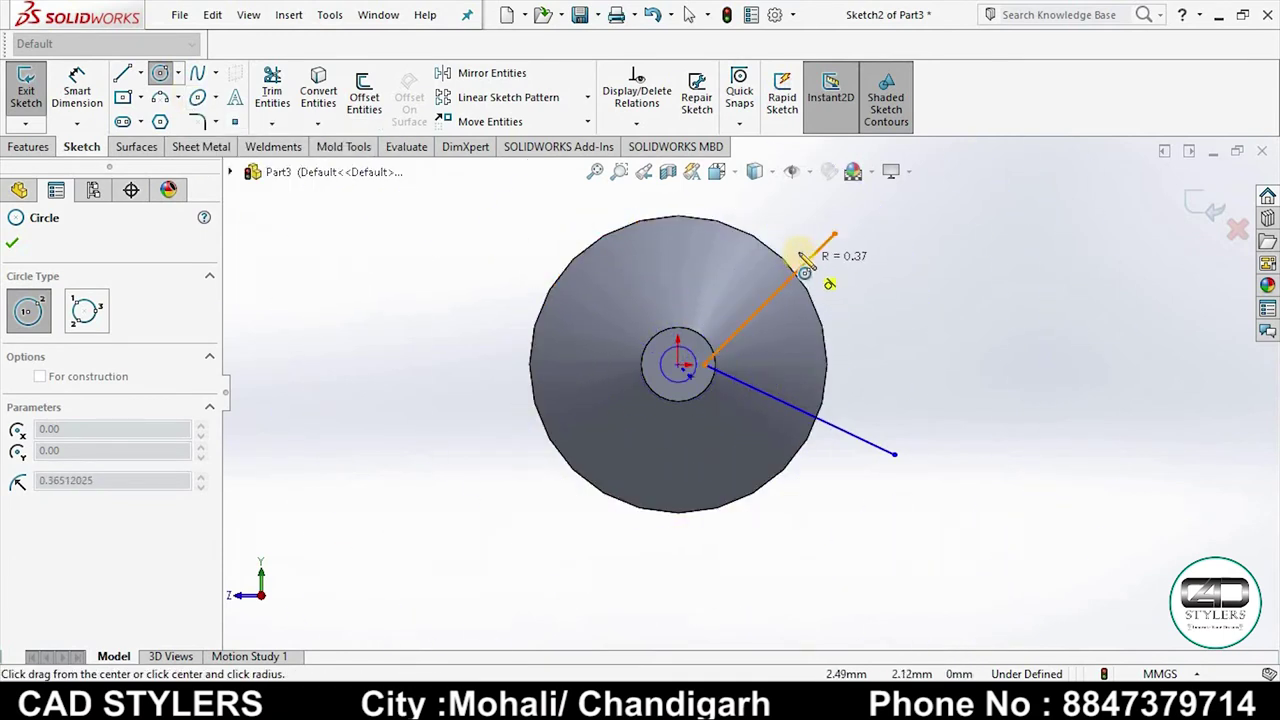
pyautogui.click(800, 249)
pyautogui.rightClick(795, 248)
pyautogui.click(829, 257)
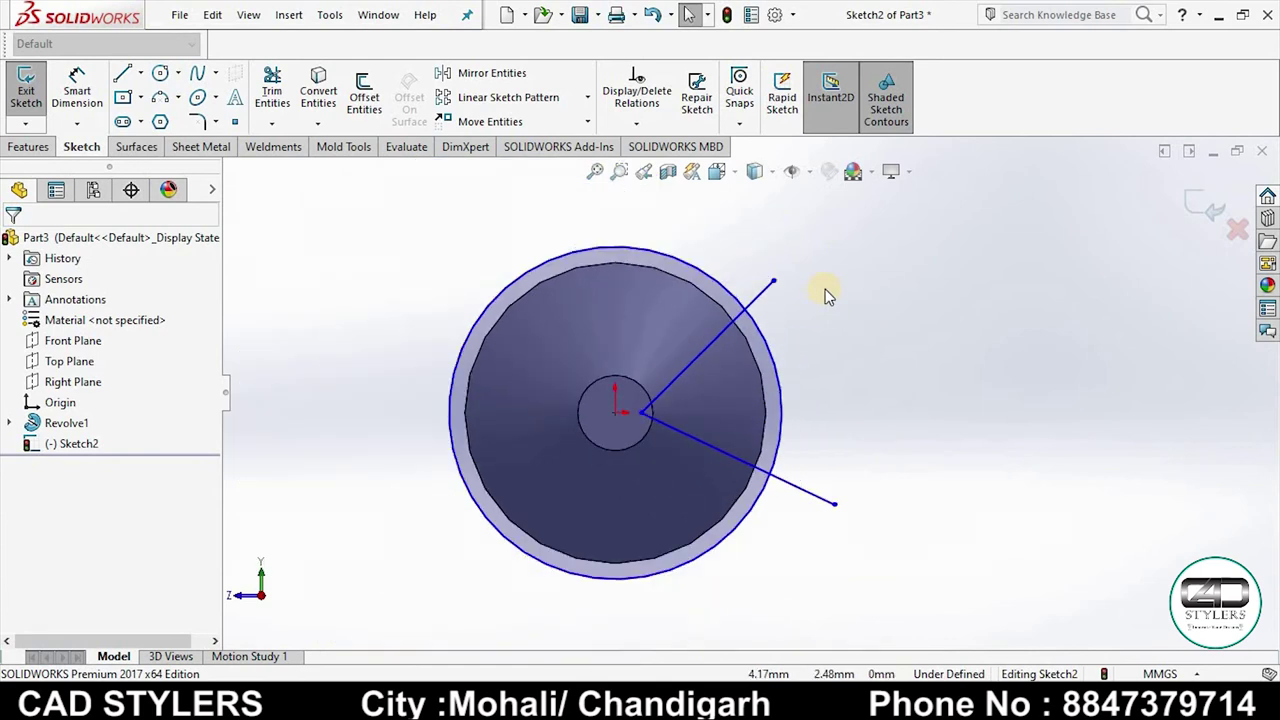
pyautogui.scroll(-3, 657, 457)
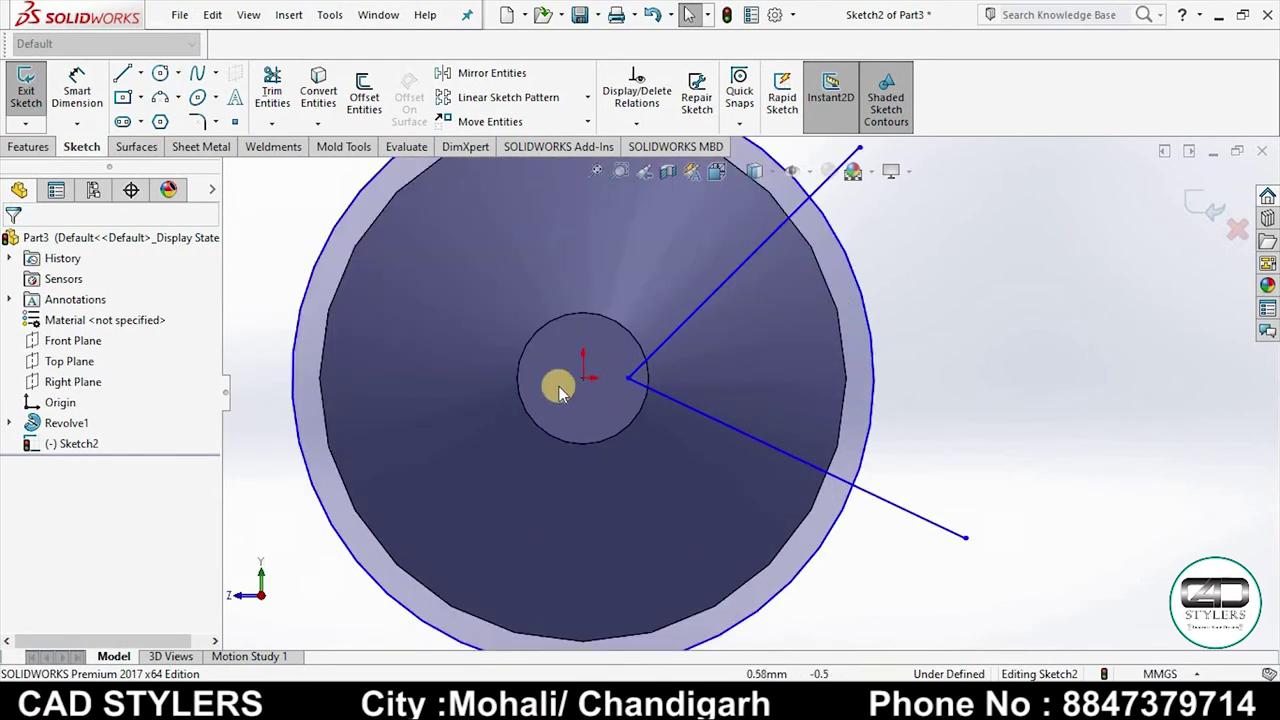
pyautogui.click(77, 90)
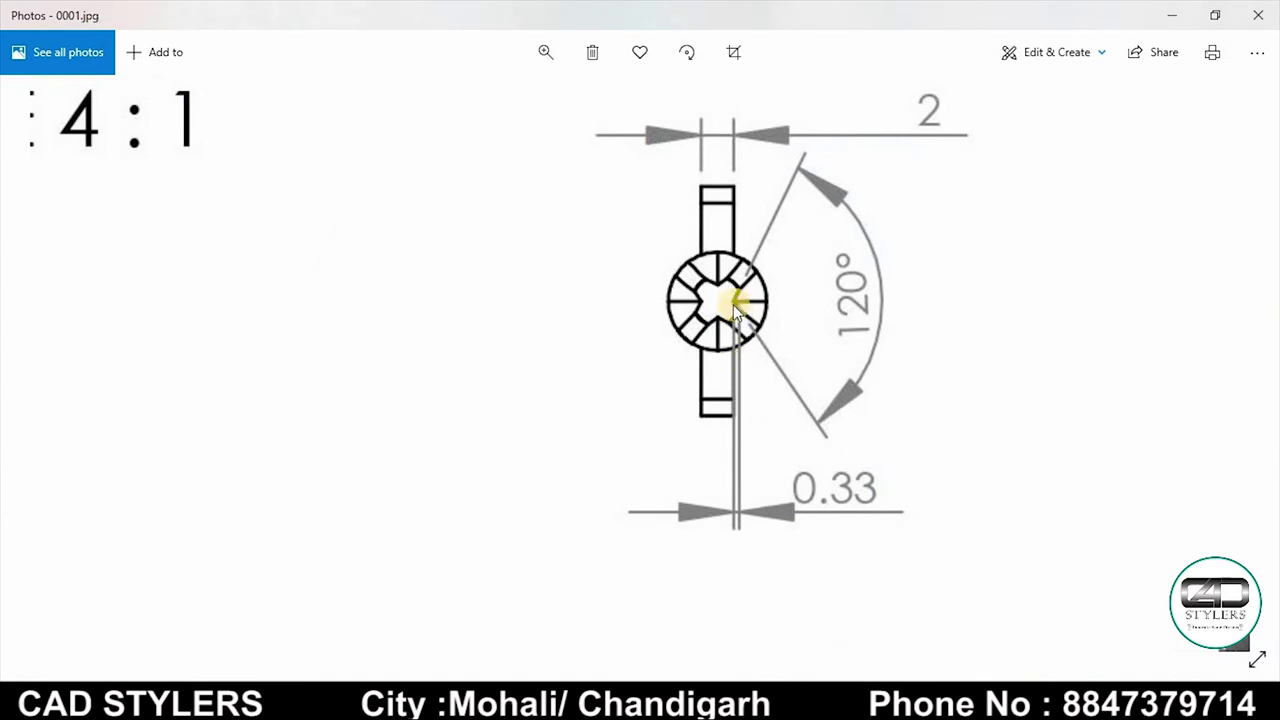
# Step: Convert the small central circle's edge into Sketch2
pyautogui.click(897, 657)
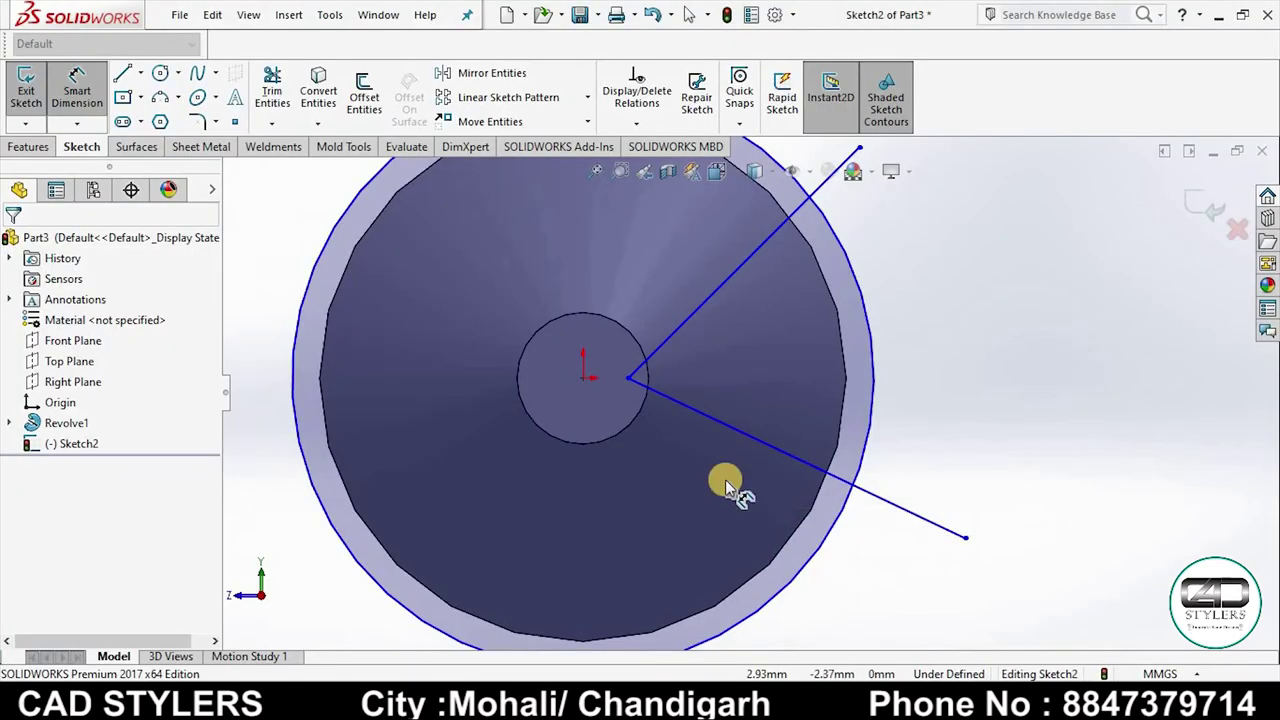
pyautogui.scroll(-3, 725, 479)
pyautogui.click(668, 258)
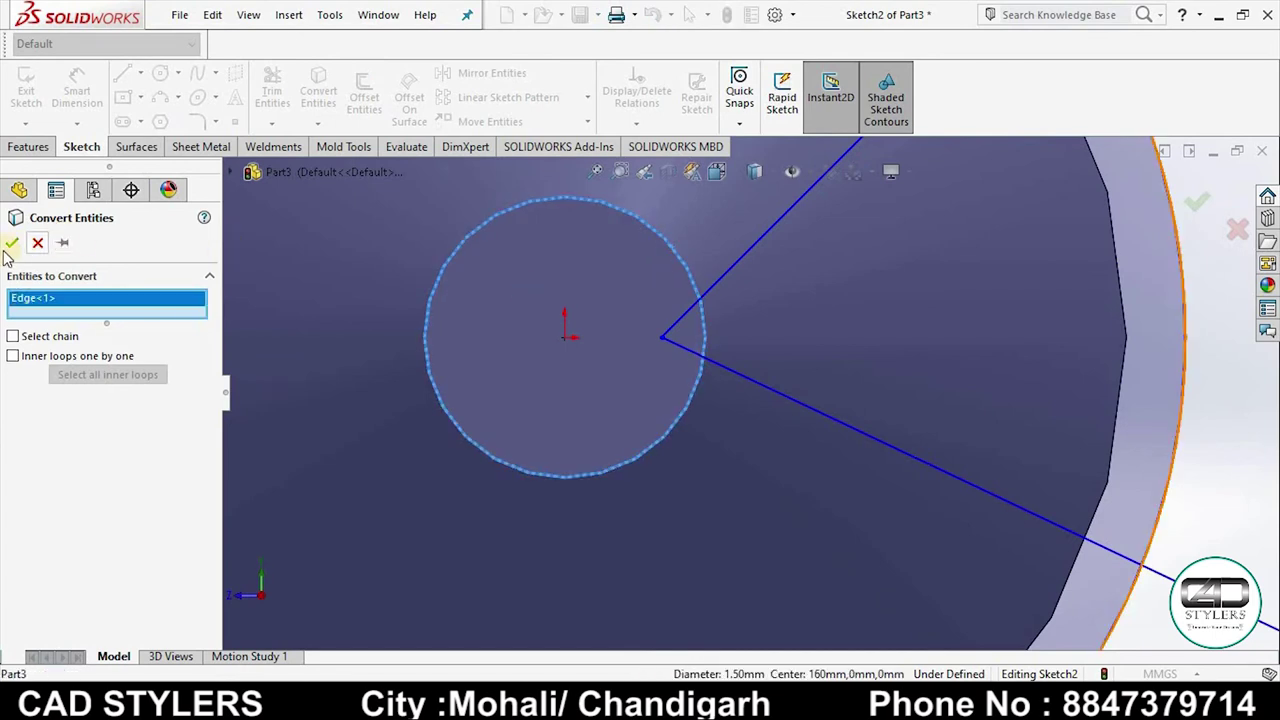
pyautogui.click(12, 244)
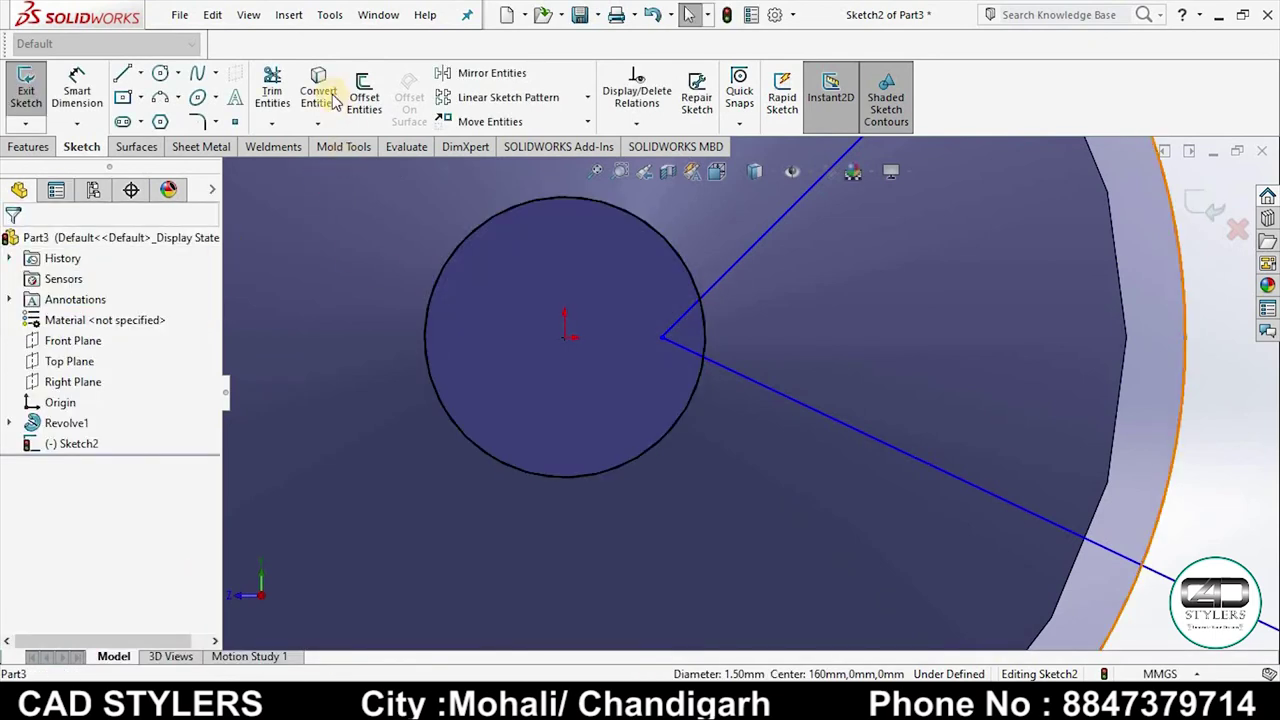
pyautogui.click(272, 92)
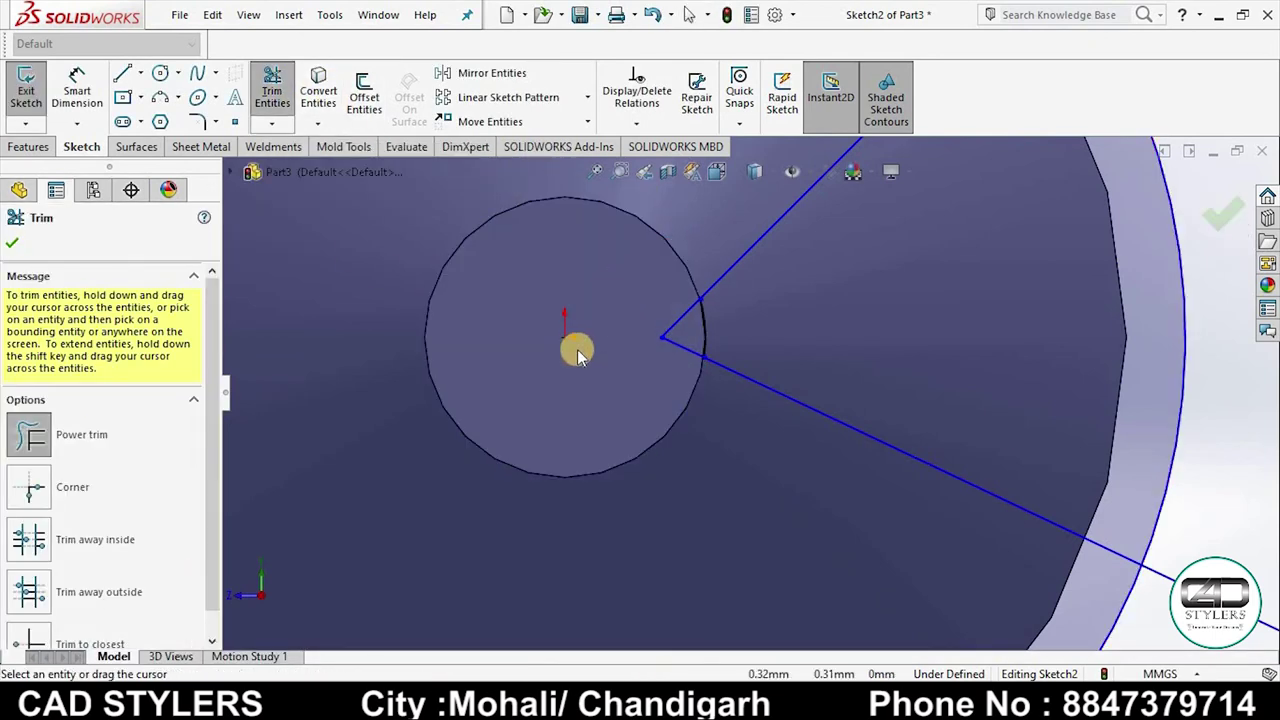
# Step: Dimension the wedge apex 0.33 mm horizontally from the lower line's circle intersection
pyautogui.click(75, 100)
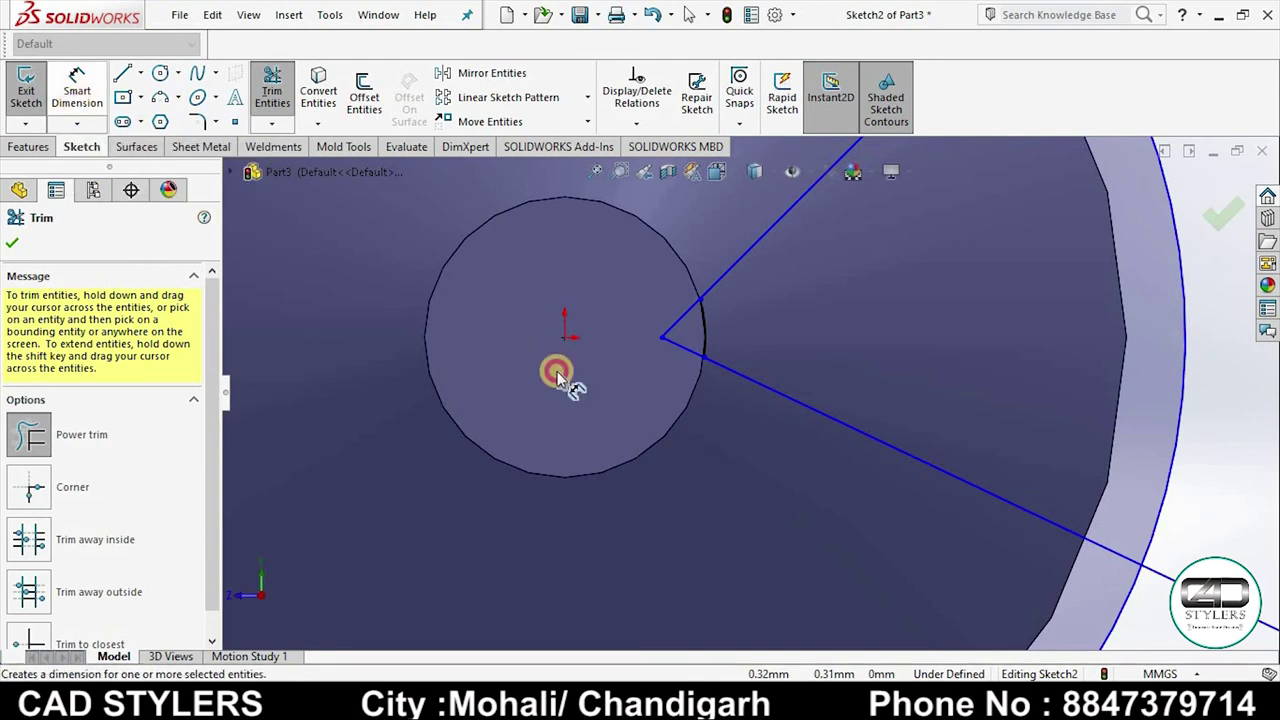
pyautogui.click(703, 360)
pyautogui.click(662, 337)
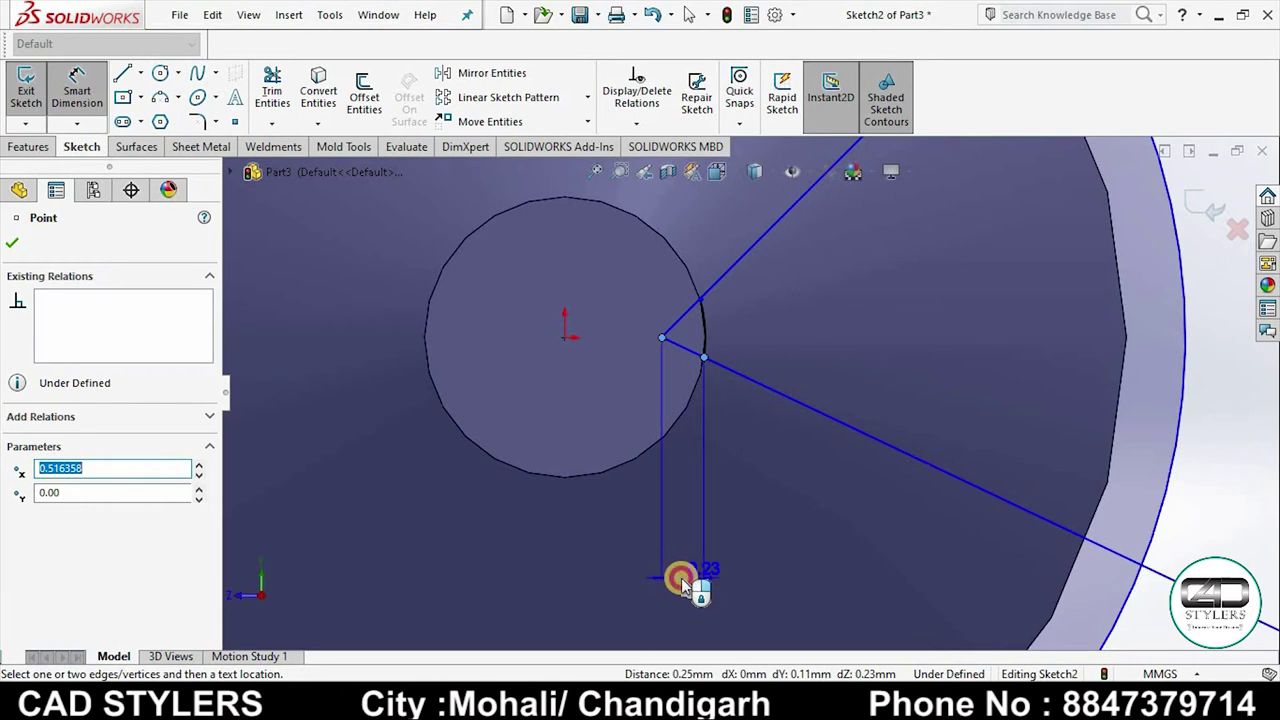
pyautogui.click(681, 578)
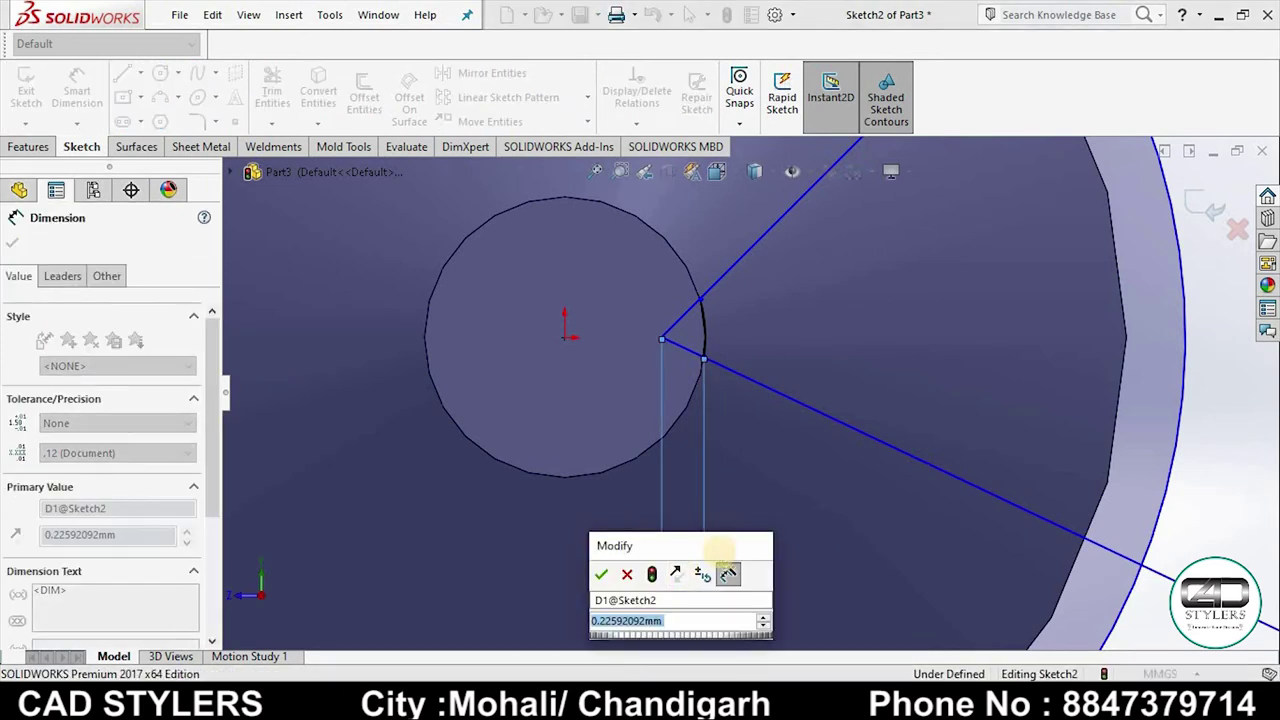
pyautogui.write('0.23')
pyautogui.press('Return')
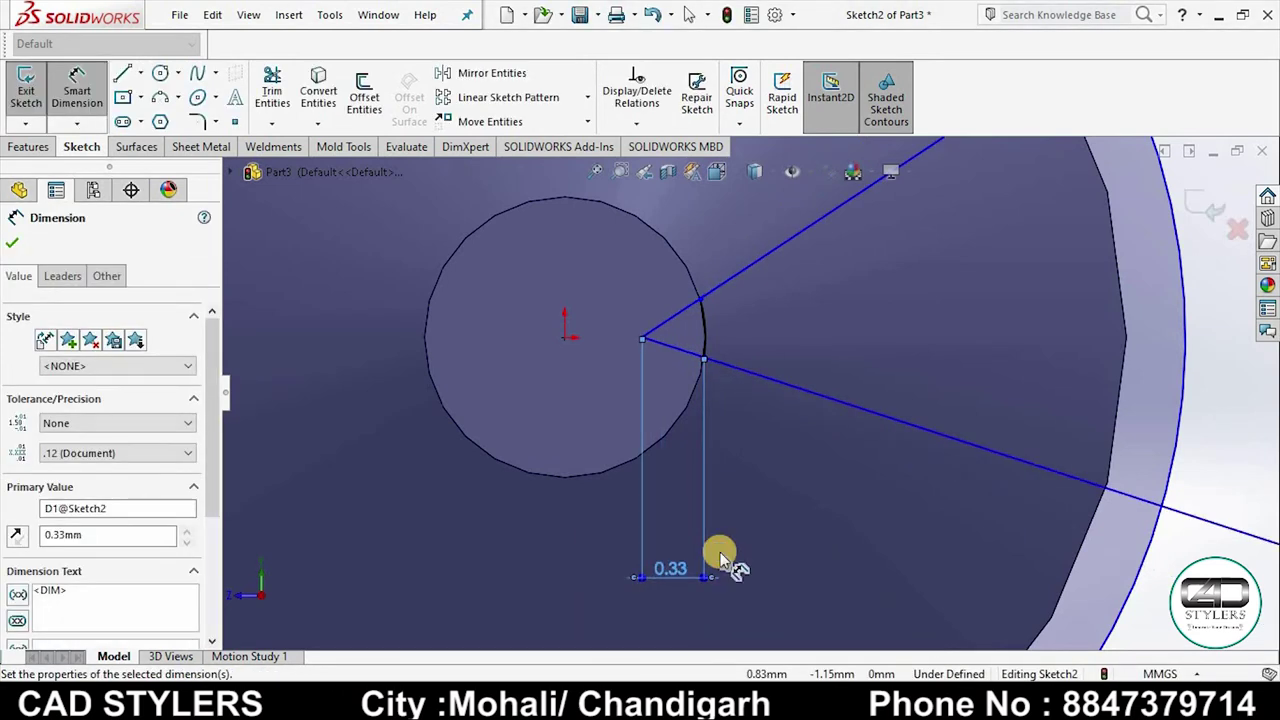
pyautogui.scroll(3, 809, 448)
pyautogui.scroll(-2, 753, 360)
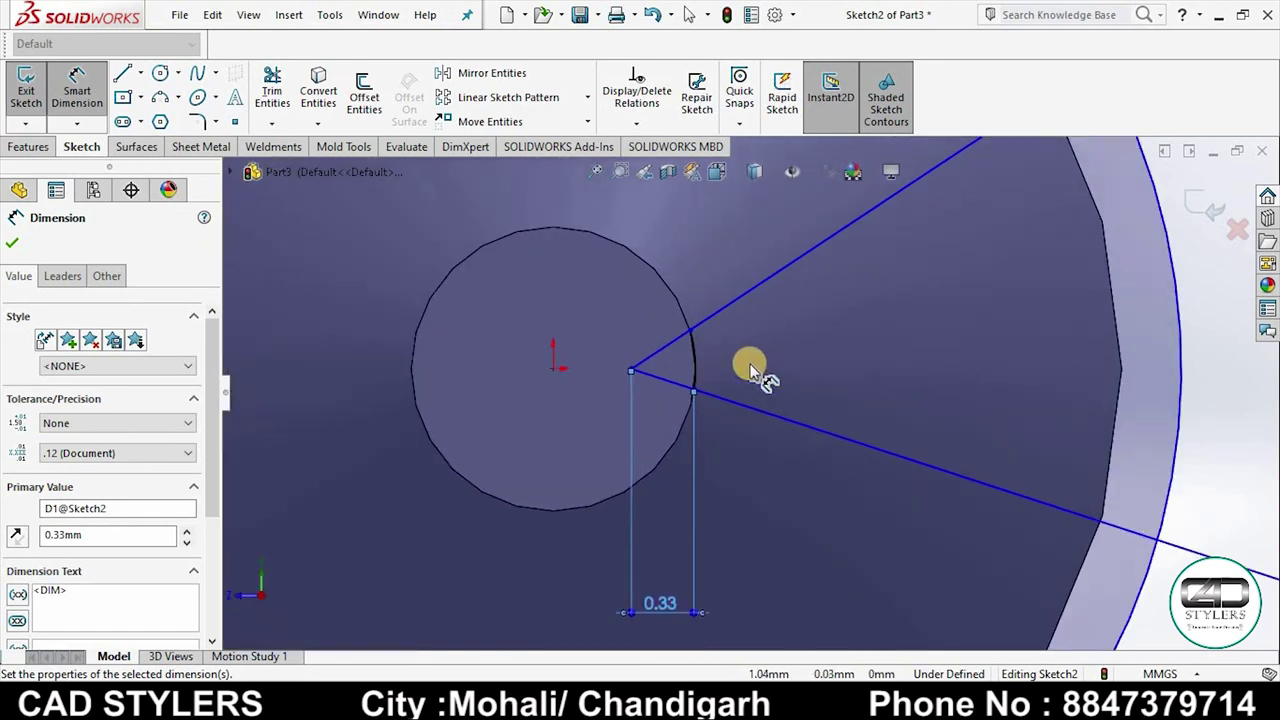
pyautogui.scroll(2, 750, 365)
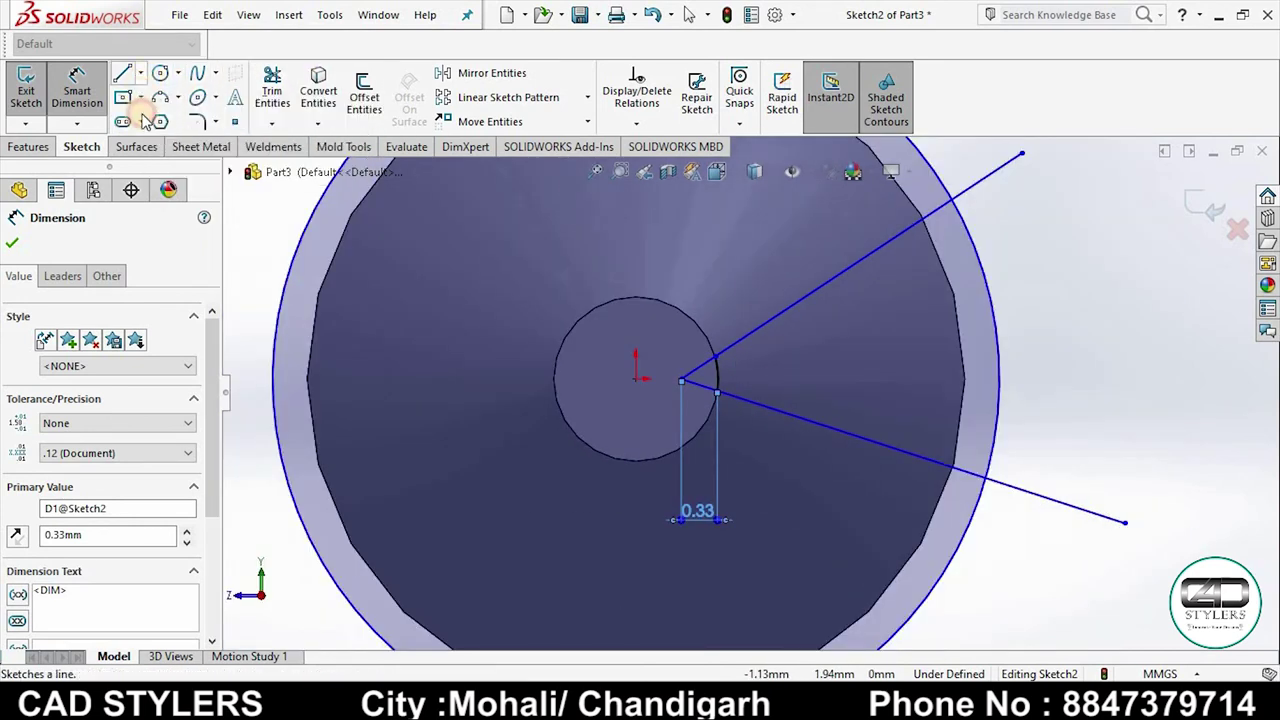
# Step: Draw a construction centreline from the wedge apex out between the two lines
pyautogui.click(140, 73)
pyautogui.click(180, 118)
pyautogui.click(682, 380)
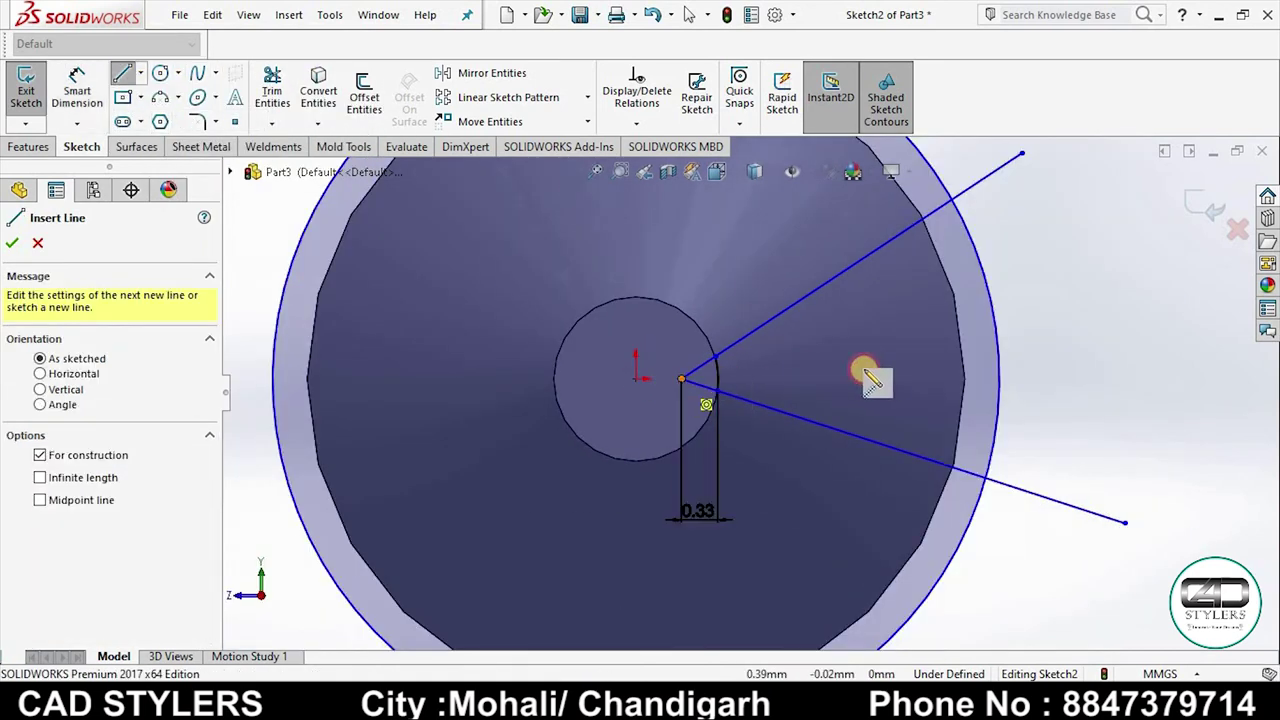
pyautogui.click(876, 368)
pyautogui.press('Escape')
# Step: Make the two wedge lines symmetric about the centreline
pyautogui.keyDown('ctrl'); pyautogui.click(338, 495); pyautogui.keyUp('ctrl')
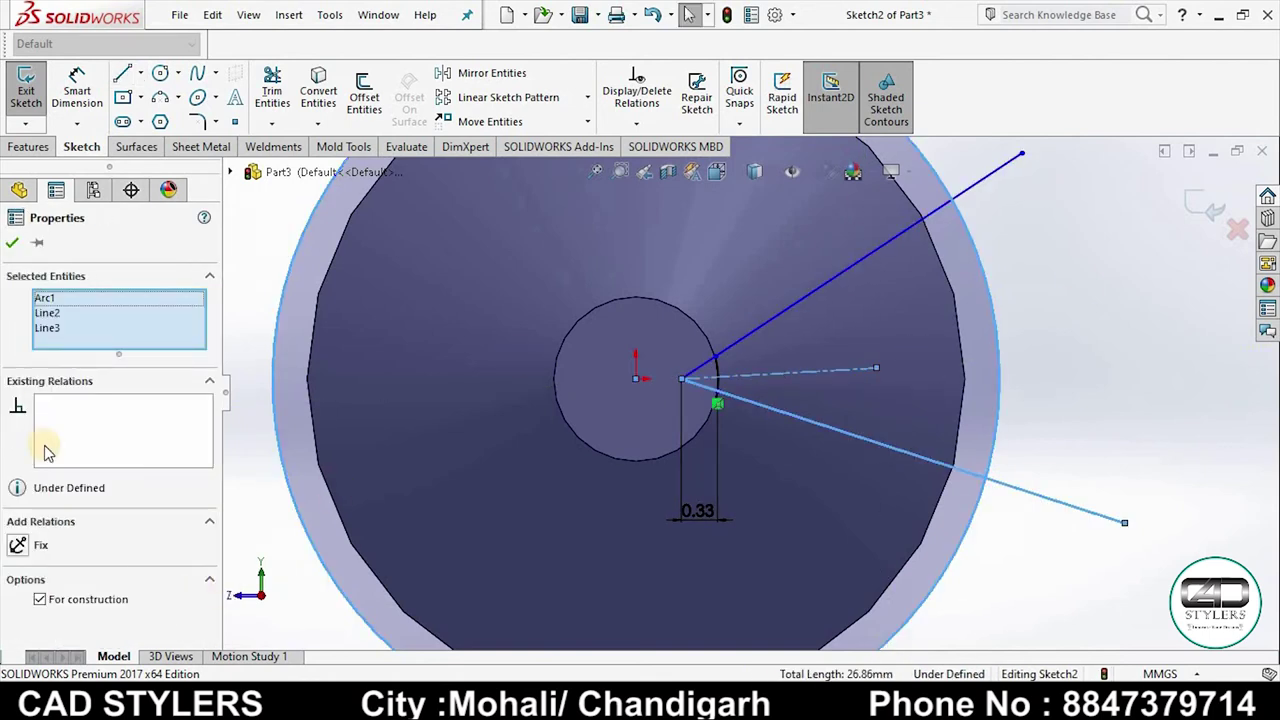
pyautogui.click(8, 248)
pyautogui.keyDown('ctrl'); pyautogui.click(877, 266); pyautogui.keyUp('ctrl')
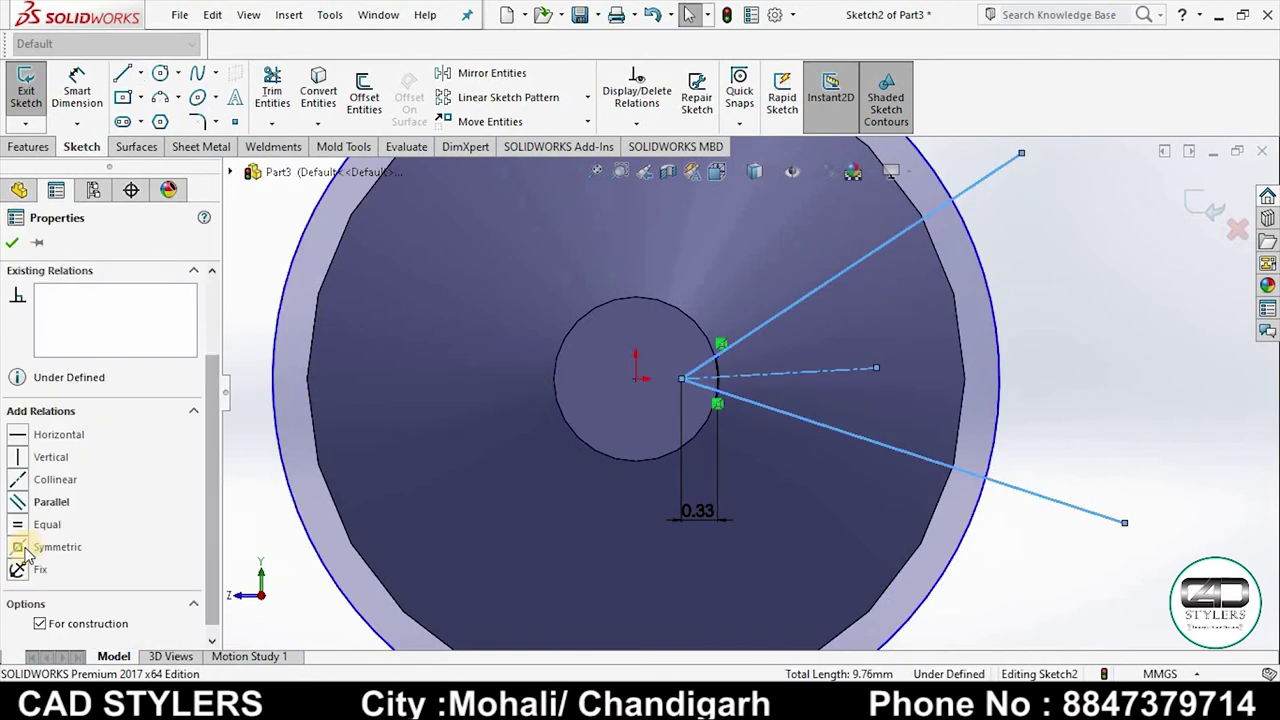
pyautogui.click(22, 548)
pyautogui.click(12, 244)
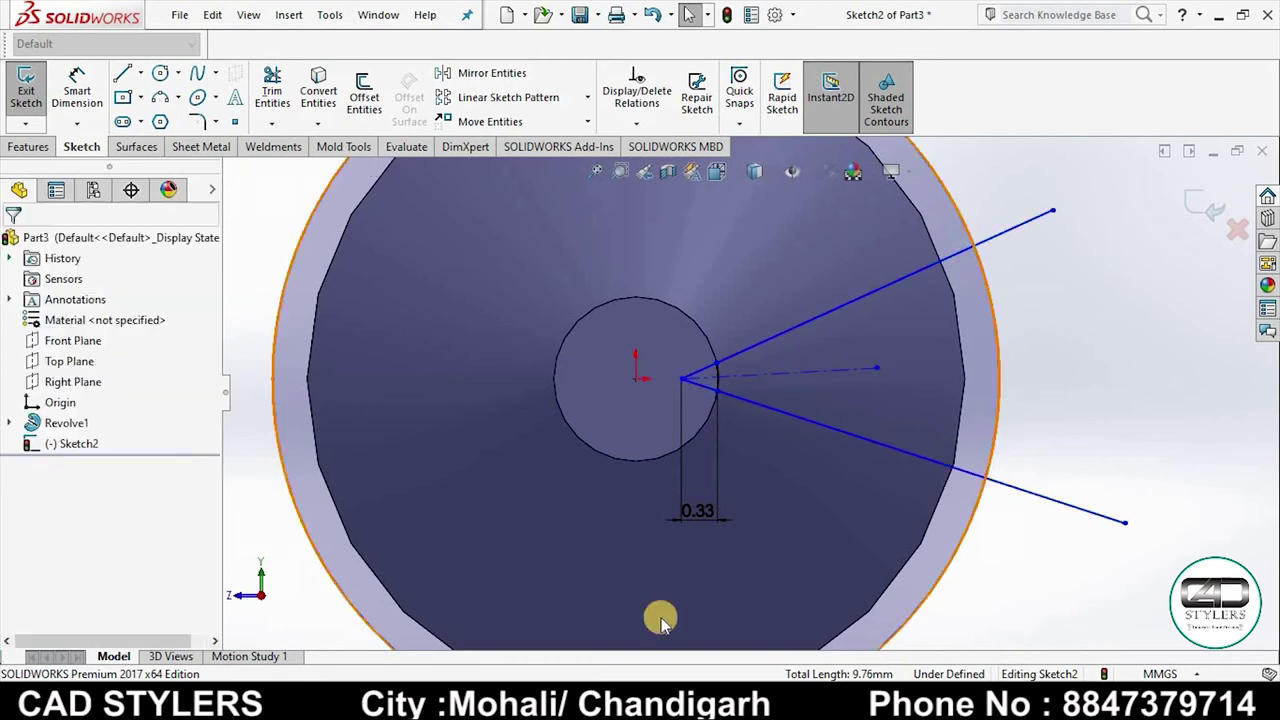
# Step: Check the reference drawing, then delete the small stray arc between the lines
pyautogui.click(910, 590)
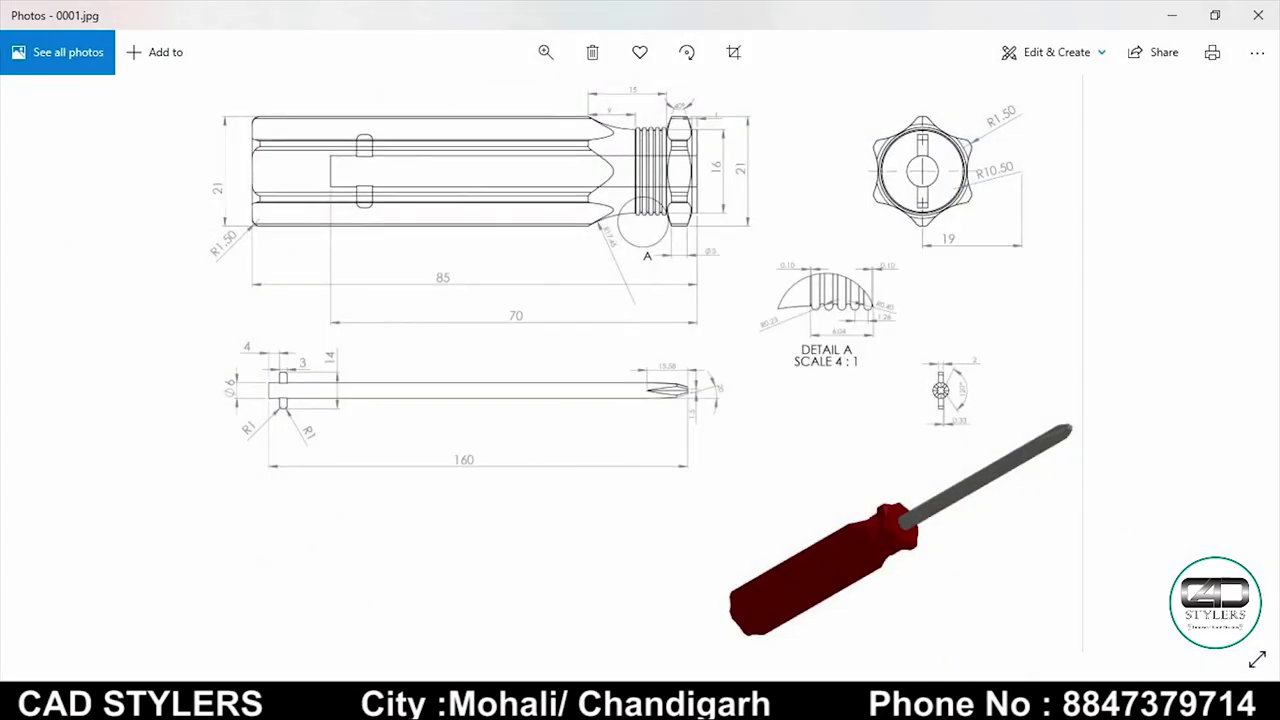
pyautogui.click(971, 614)
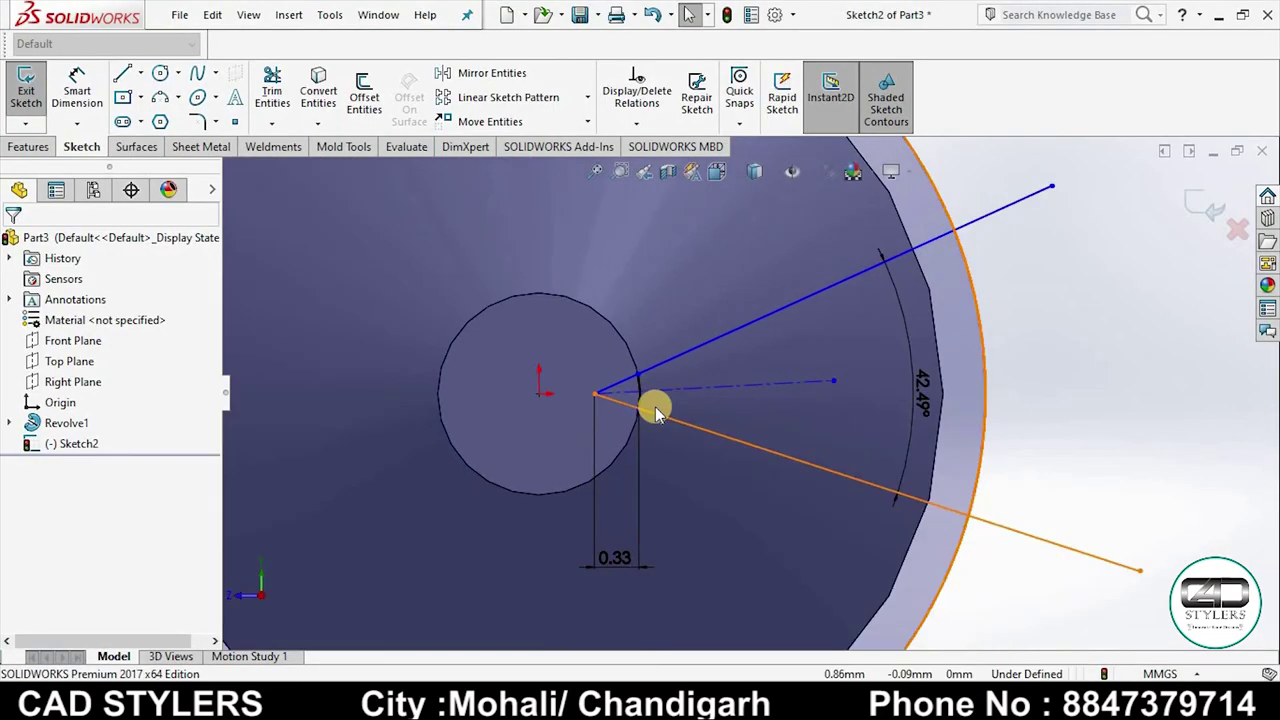
pyautogui.scroll(-2, 651, 406)
pyautogui.scroll(-2, 660, 404)
pyautogui.scroll(-2, 668, 402)
pyautogui.scroll(-2, 702, 440)
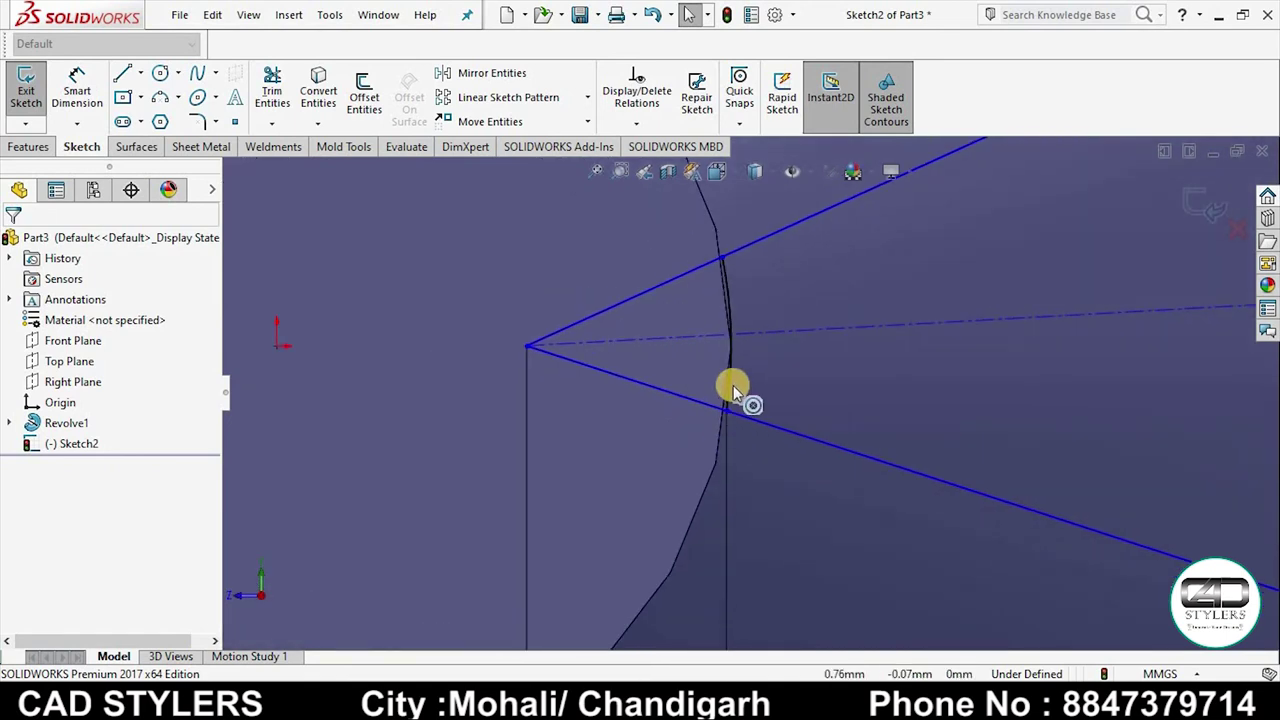
pyautogui.click(731, 390)
pyautogui.press('Delete')
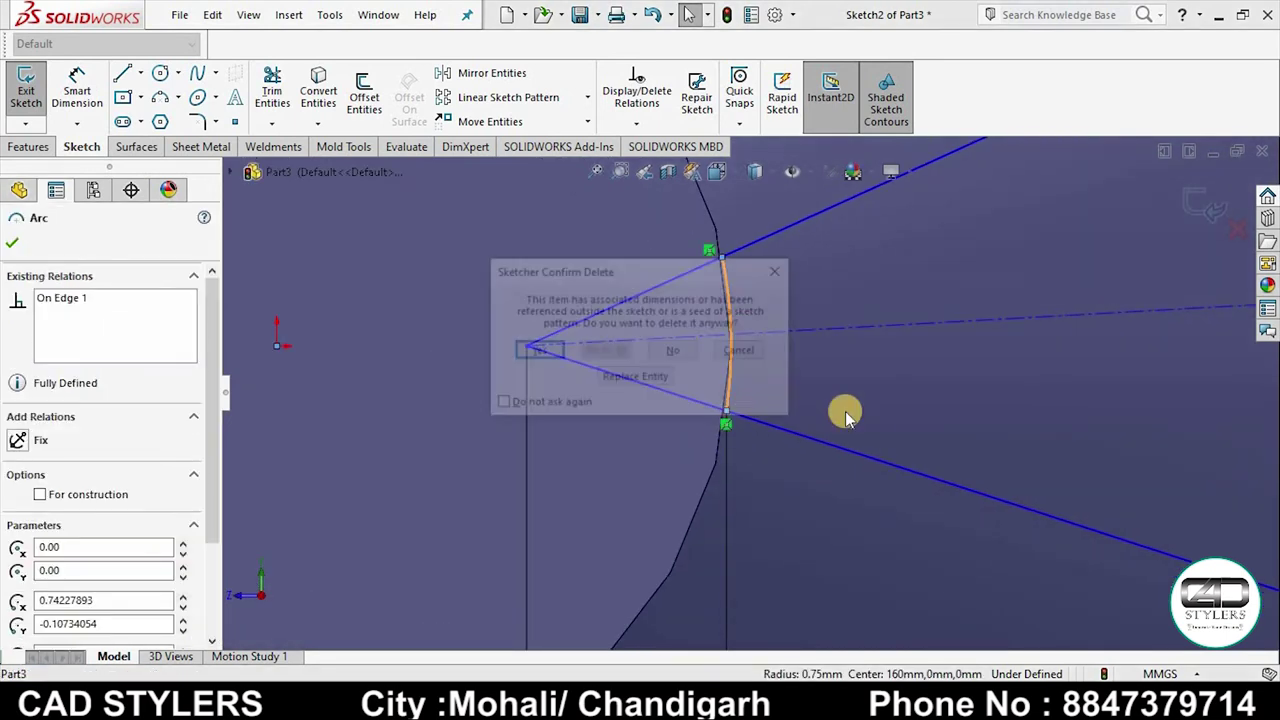
pyautogui.click(552, 358)
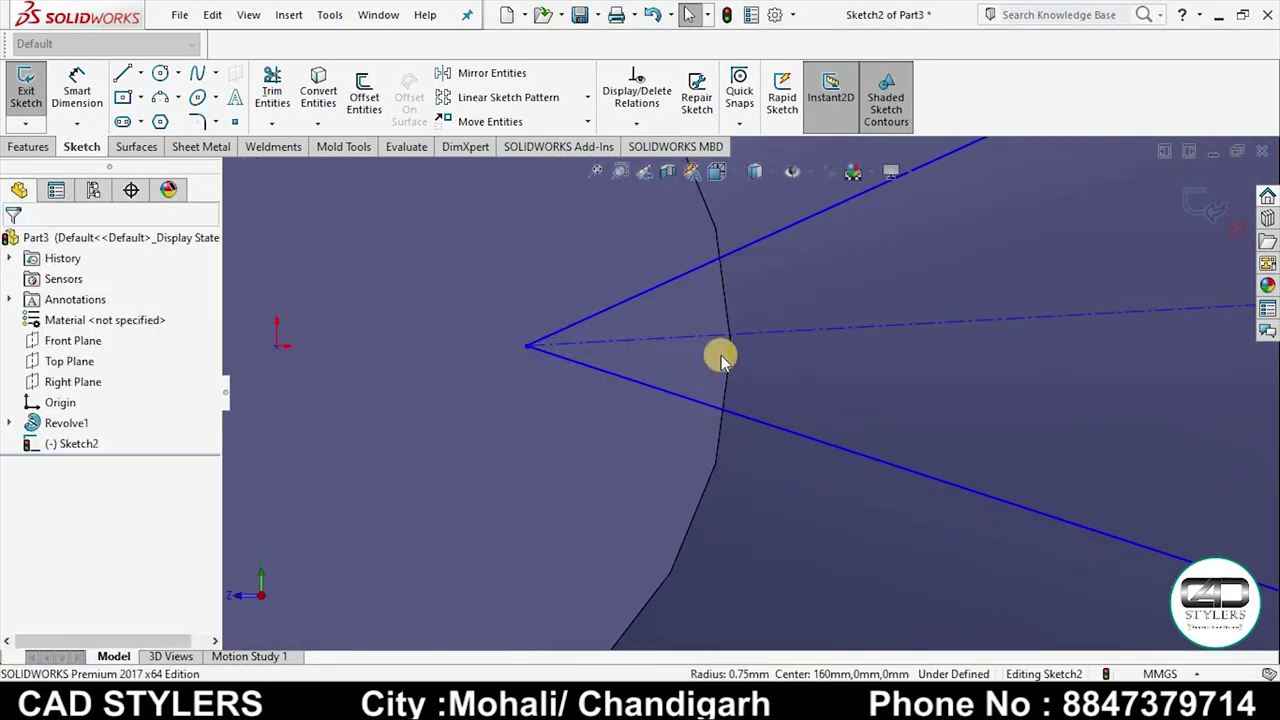
# Step: Change the 42.49° angle dimension between the lines to 120°
pyautogui.scroll(2, 723, 357)
pyautogui.scroll(2, 723, 357)
pyautogui.doubleClick(1042, 380)
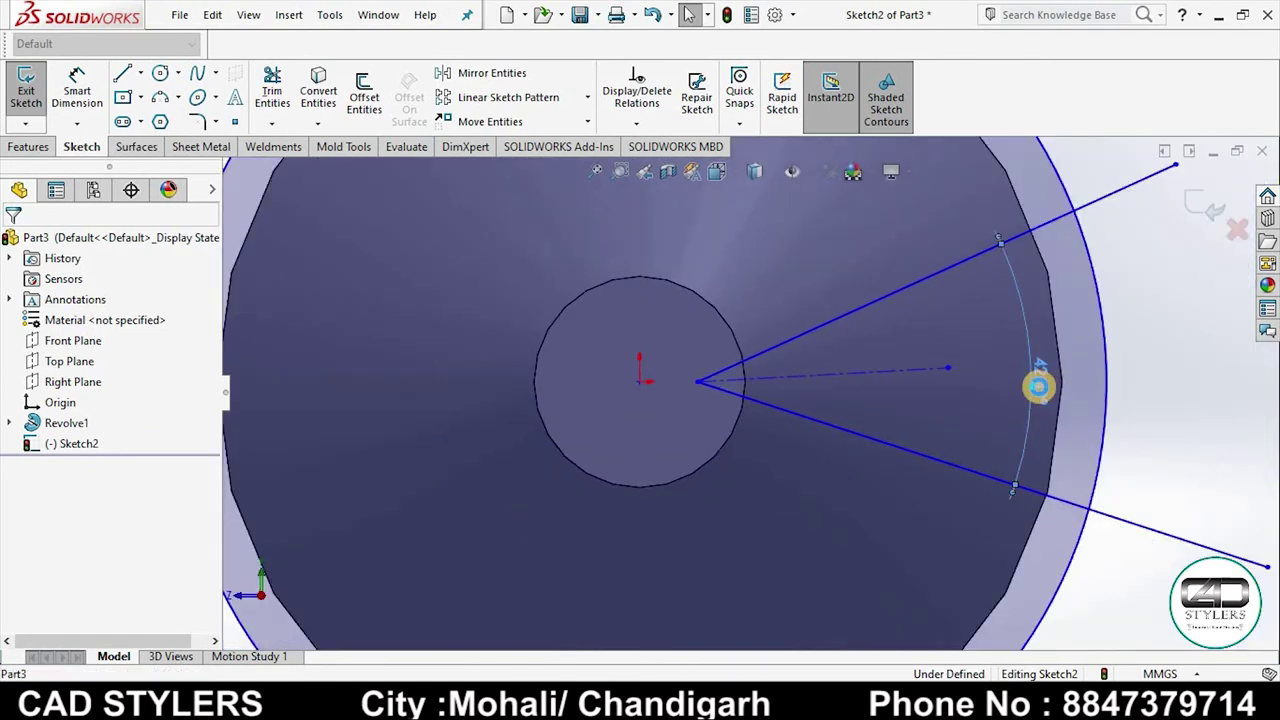
pyautogui.write('120')
pyautogui.press('Return')
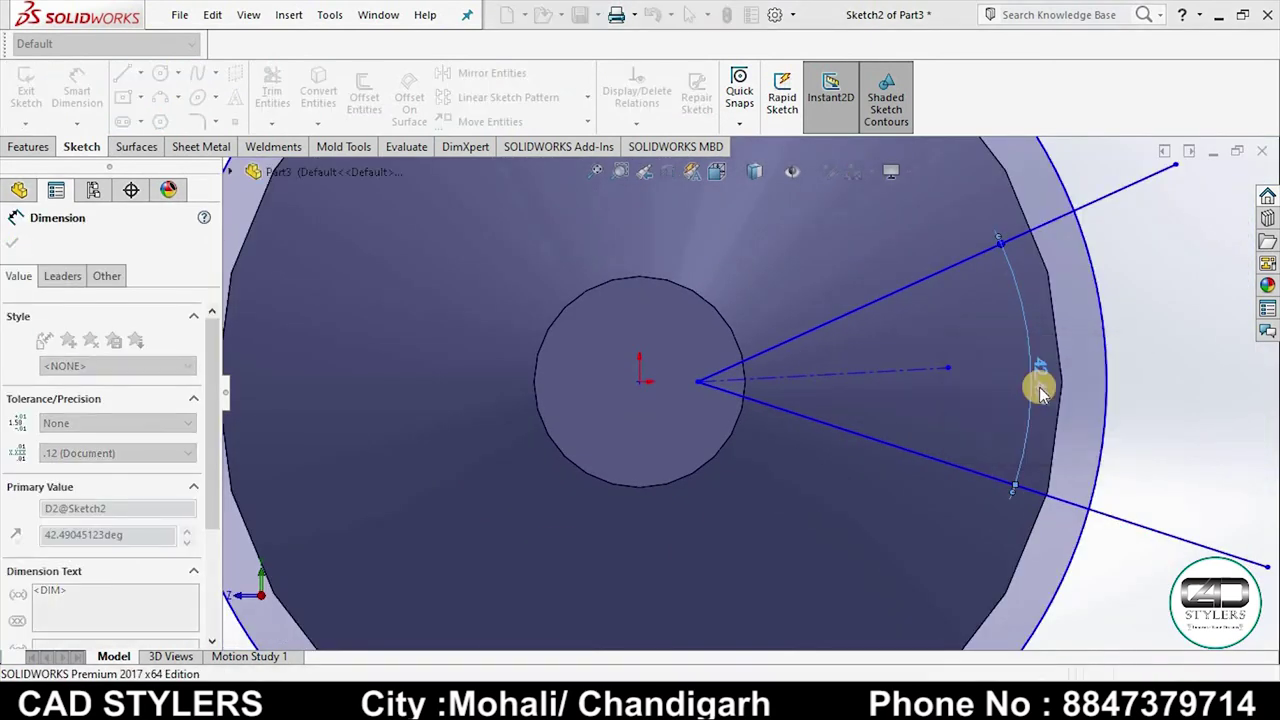
pyautogui.scroll(2, 651, 366)
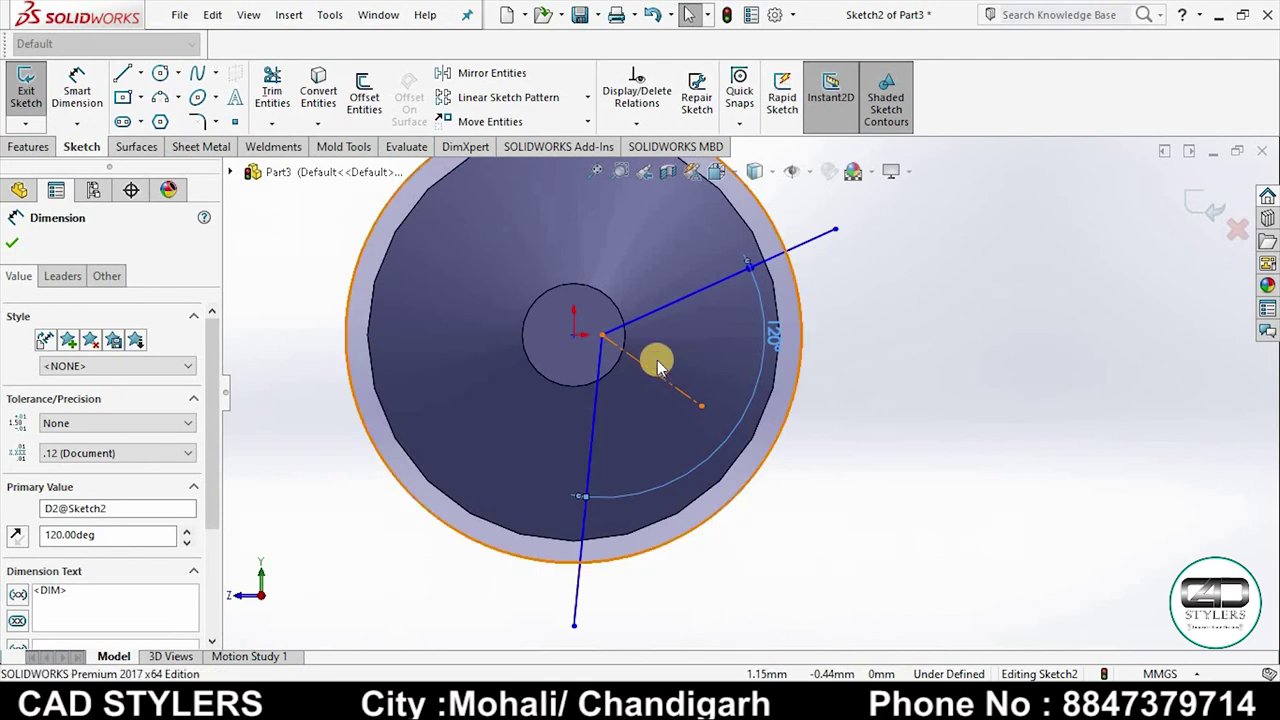
pyautogui.click(762, 305)
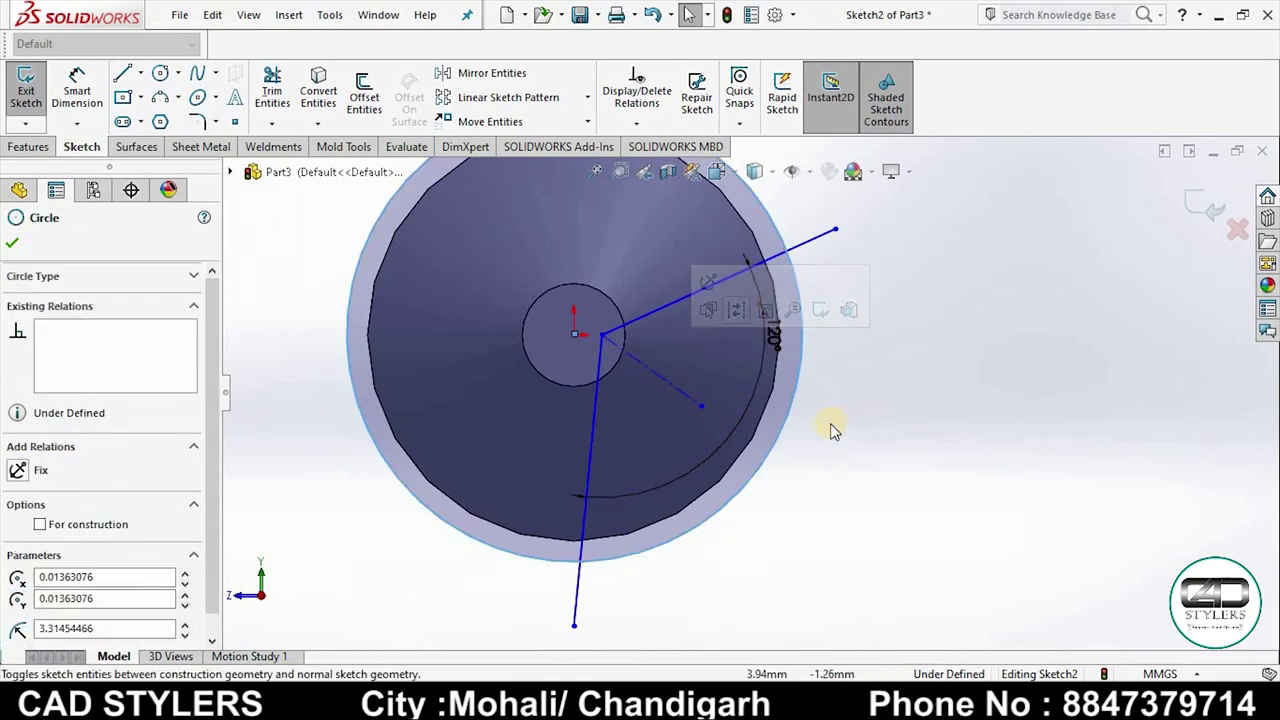
# Step: Make the dashed centreline horizontal so the 120° wedge is centred on it
pyautogui.click(680, 391)
pyautogui.click(729, 299)
pyautogui.click(930, 445)
pyautogui.scroll(2, 843, 392)
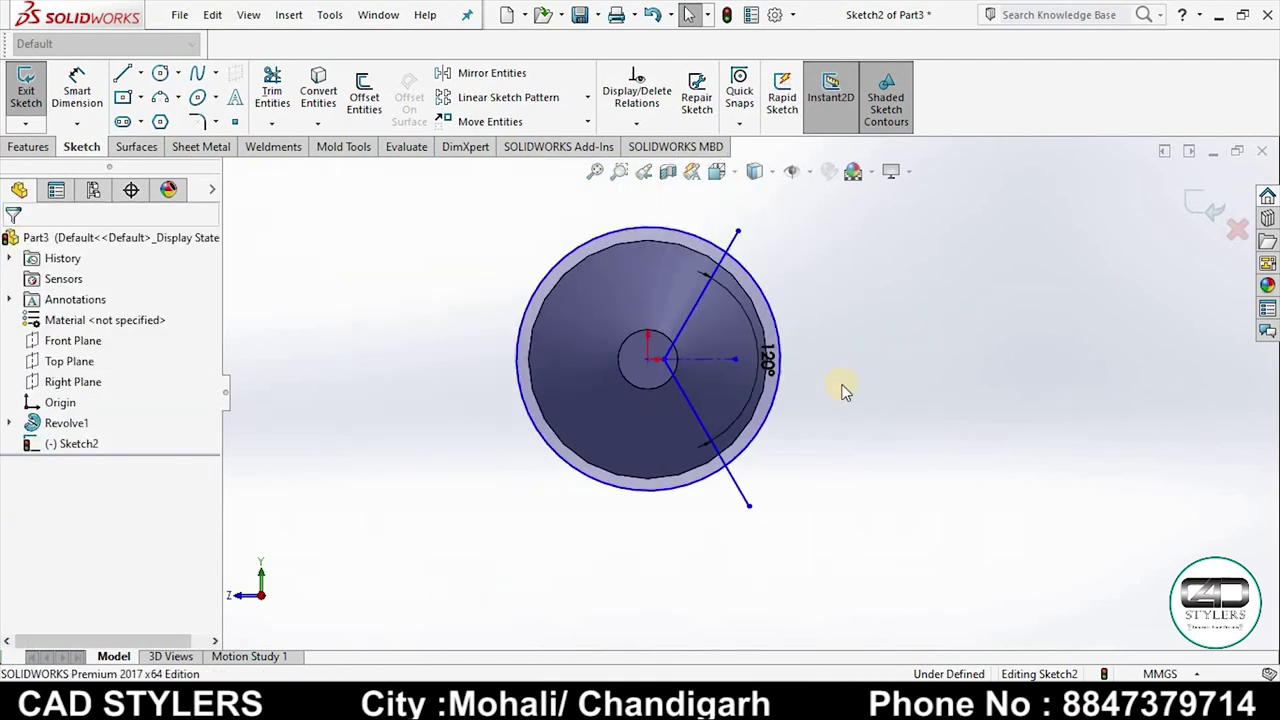
pyautogui.scroll(-3, 704, 388)
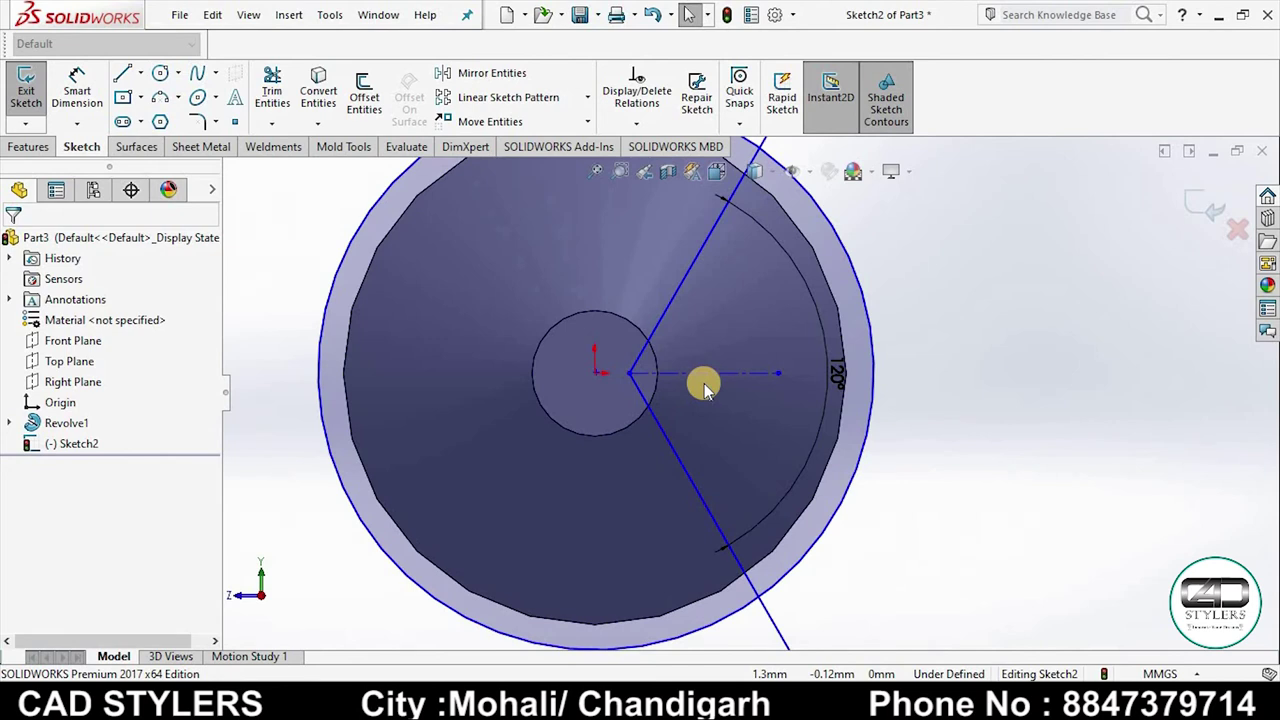
pyautogui.scroll(2, 748, 349)
pyautogui.scroll(2, 793, 265)
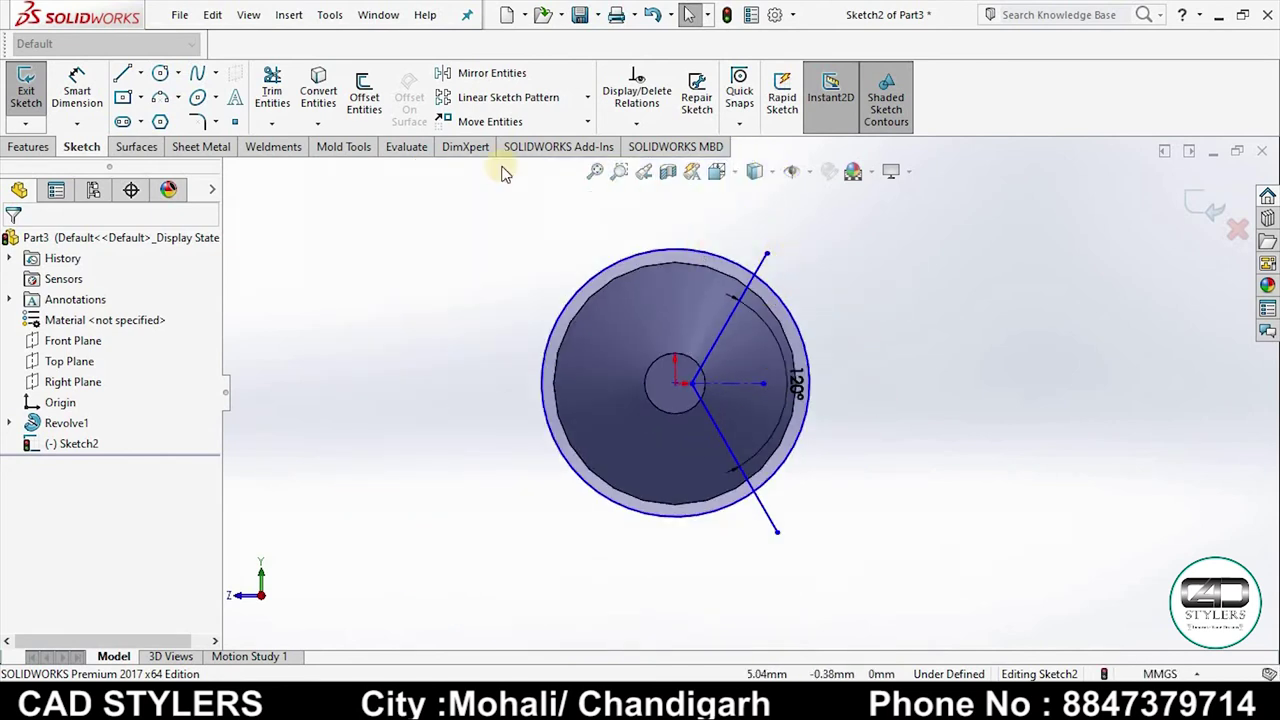
# Step: Trim the outer circle to the arc between the wedge lines and remove the lower line's overhang
pyautogui.click(285, 97)
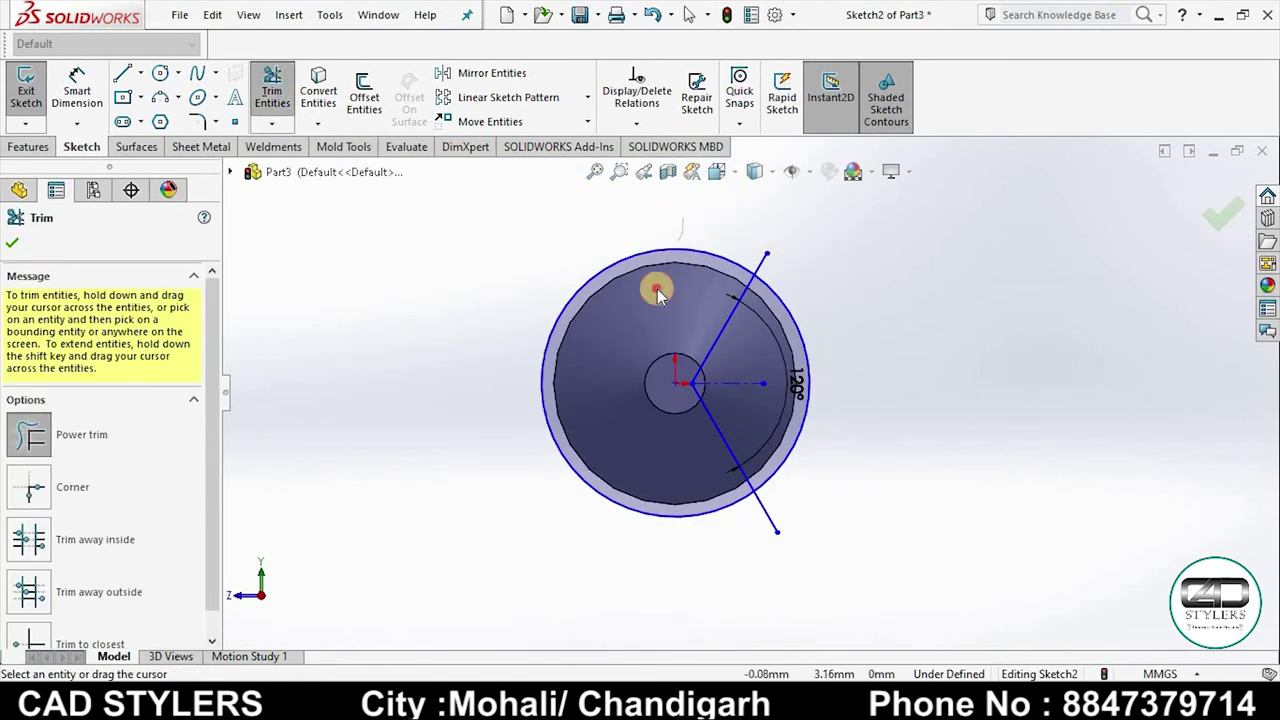
pyautogui.moveTo(657, 291); pyautogui.dragTo(659, 306)
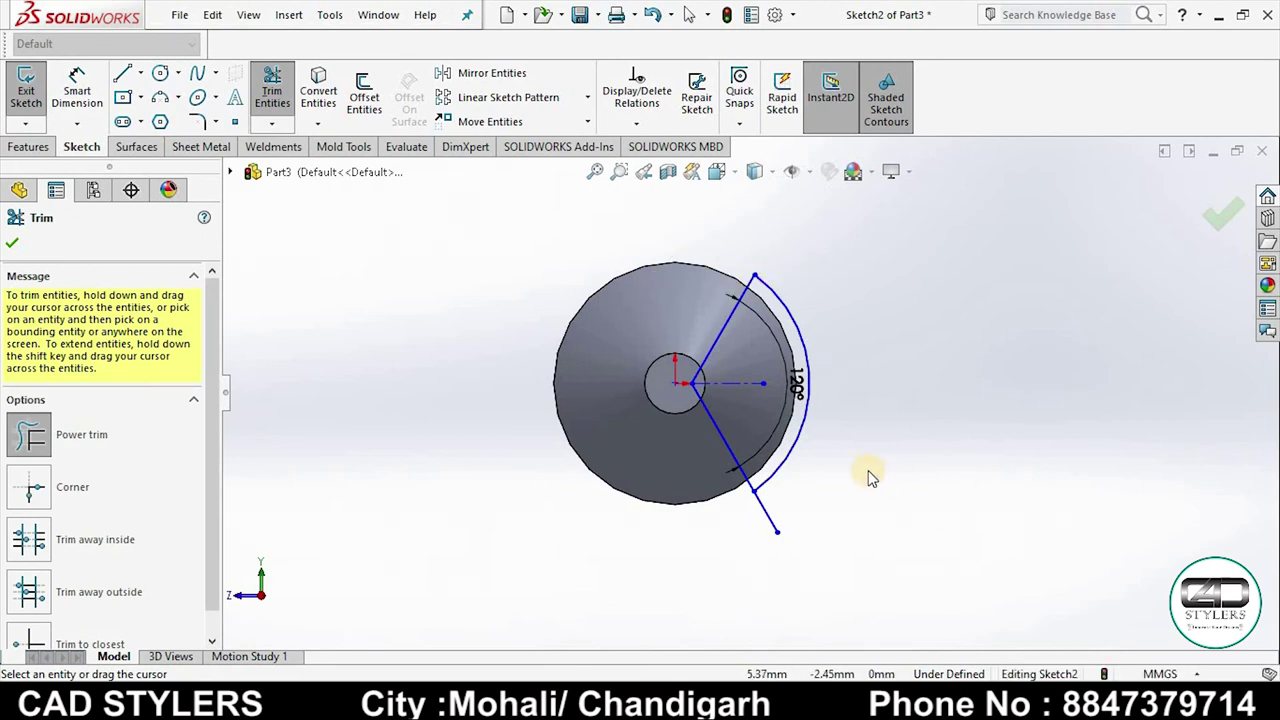
pyautogui.moveTo(868, 478); pyautogui.dragTo(699, 556)
pyautogui.moveTo(804, 250)
pyautogui.mouseDown(button='middle')
pyautogui.moveTo(805, 440)
pyautogui.moveTo(745, 478)
pyautogui.mouseUp(button='middle')
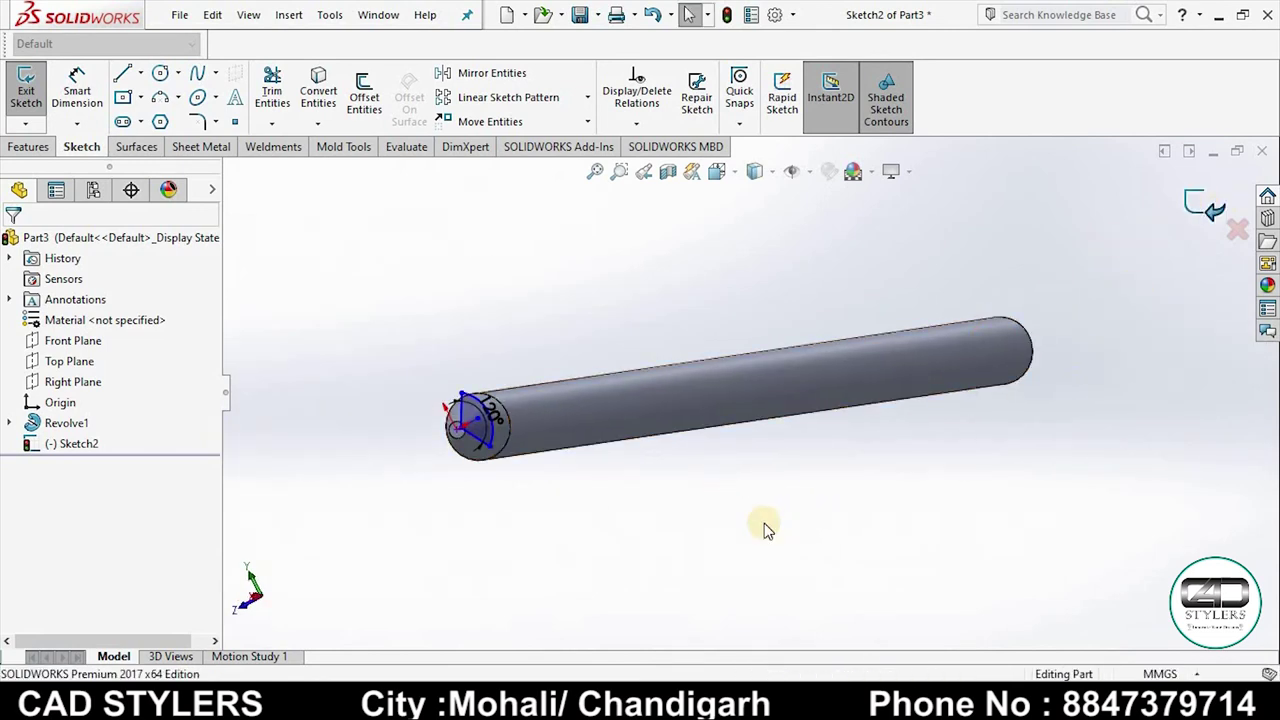
# Step: Exit the end-face sketch and fit the whole shaft in view
pyautogui.hotkey('ctrl', 'b')
pyautogui.moveTo(757, 428); pyautogui.dragTo(782, 505, button='middle')
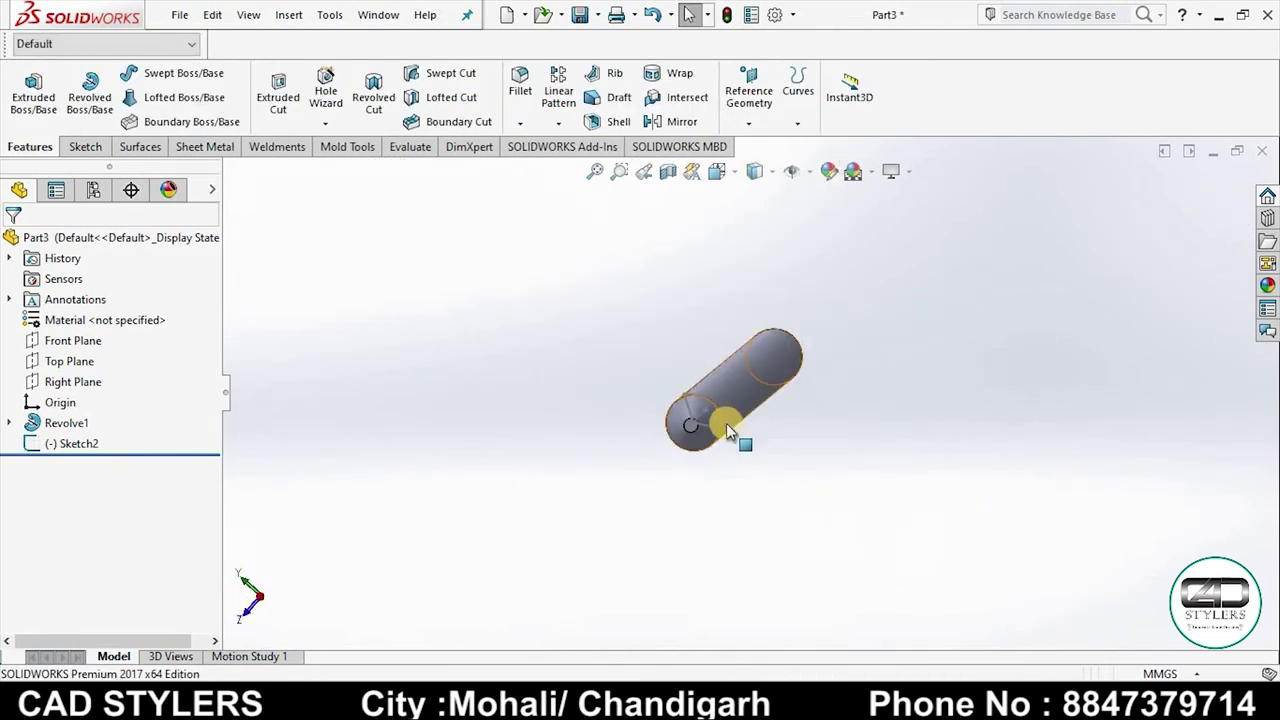
pyautogui.scroll(-3, 726, 429)
pyautogui.moveTo(726, 429); pyautogui.dragTo(789, 451, button='middle')
pyautogui.scroll(-3, 789, 451)
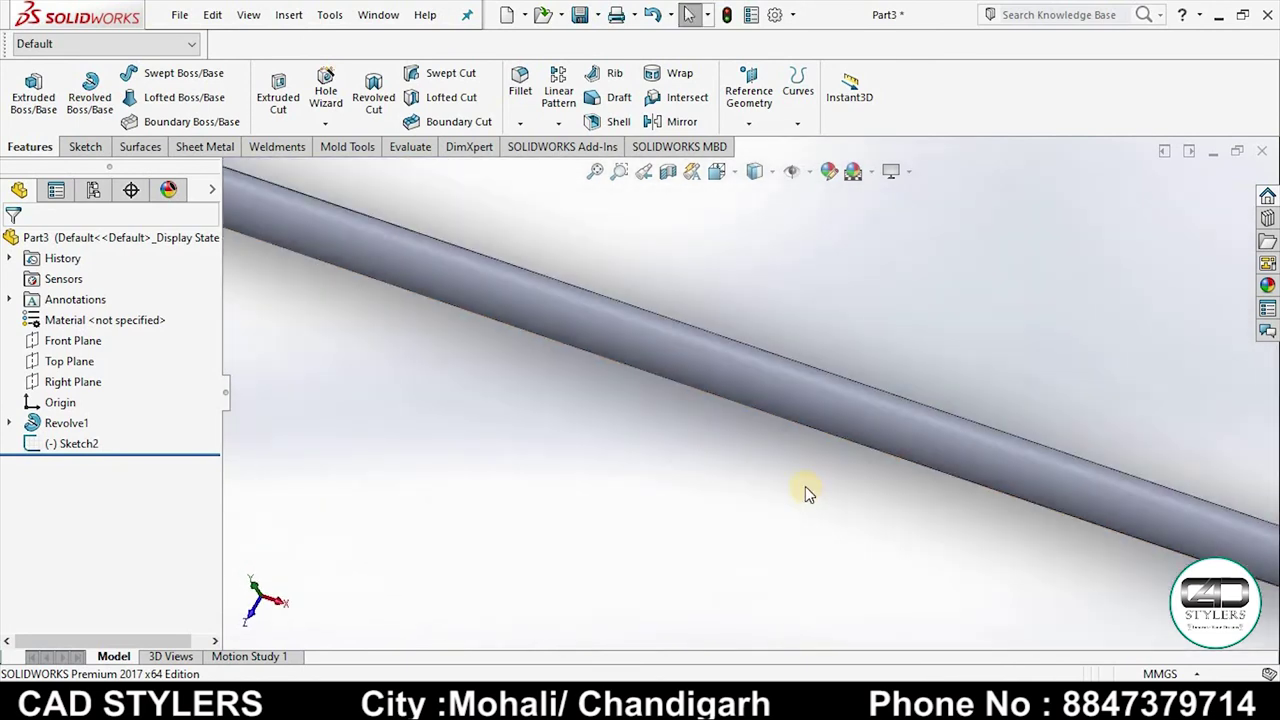
pyautogui.press('f')
# Step: Start Sketch3 on the Top Plane, viewed Normal To and zoomed on the shaft tip
pyautogui.rightClick(74, 363)
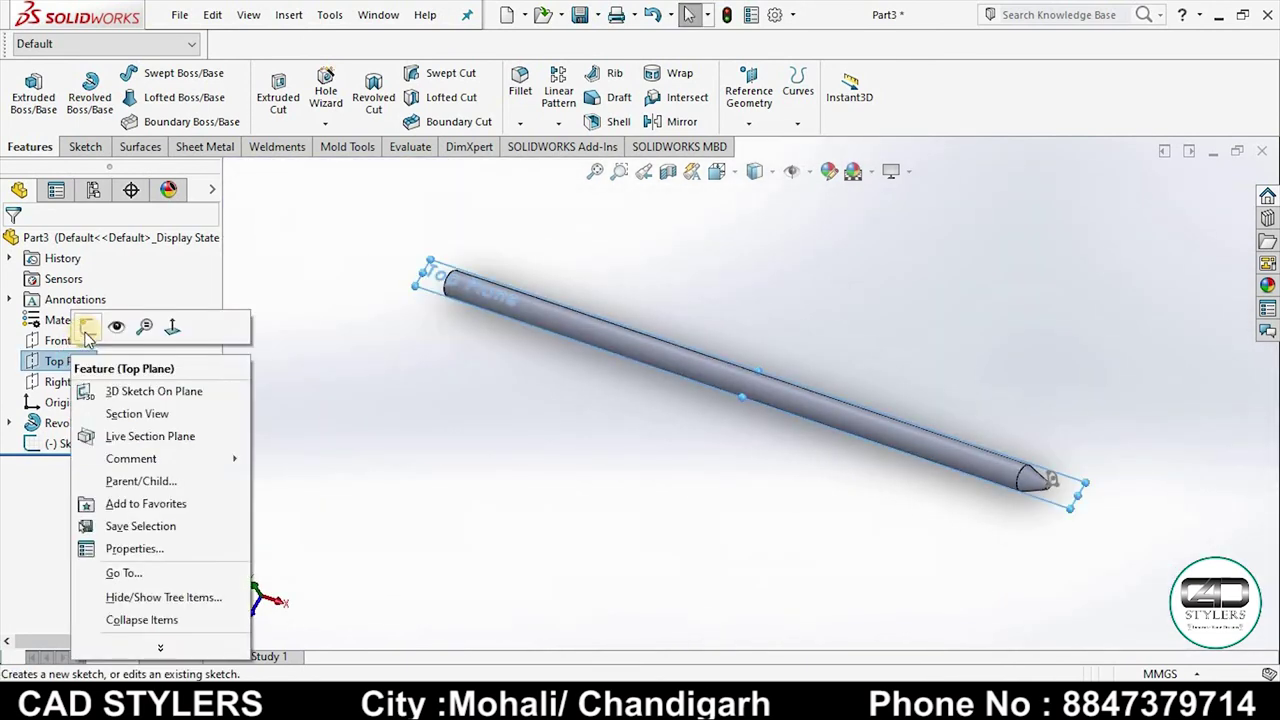
pyautogui.click(171, 330)
pyautogui.press('space')
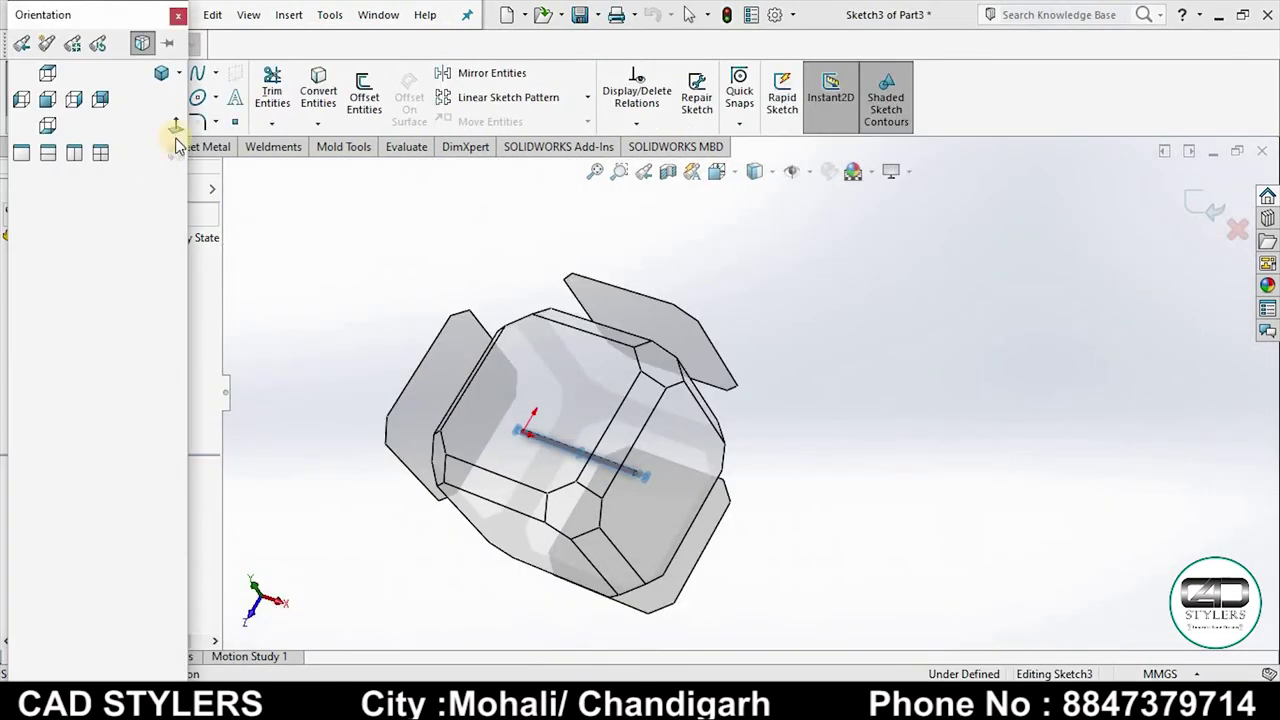
pyautogui.click(174, 126)
pyautogui.scroll(-3, 1005, 410)
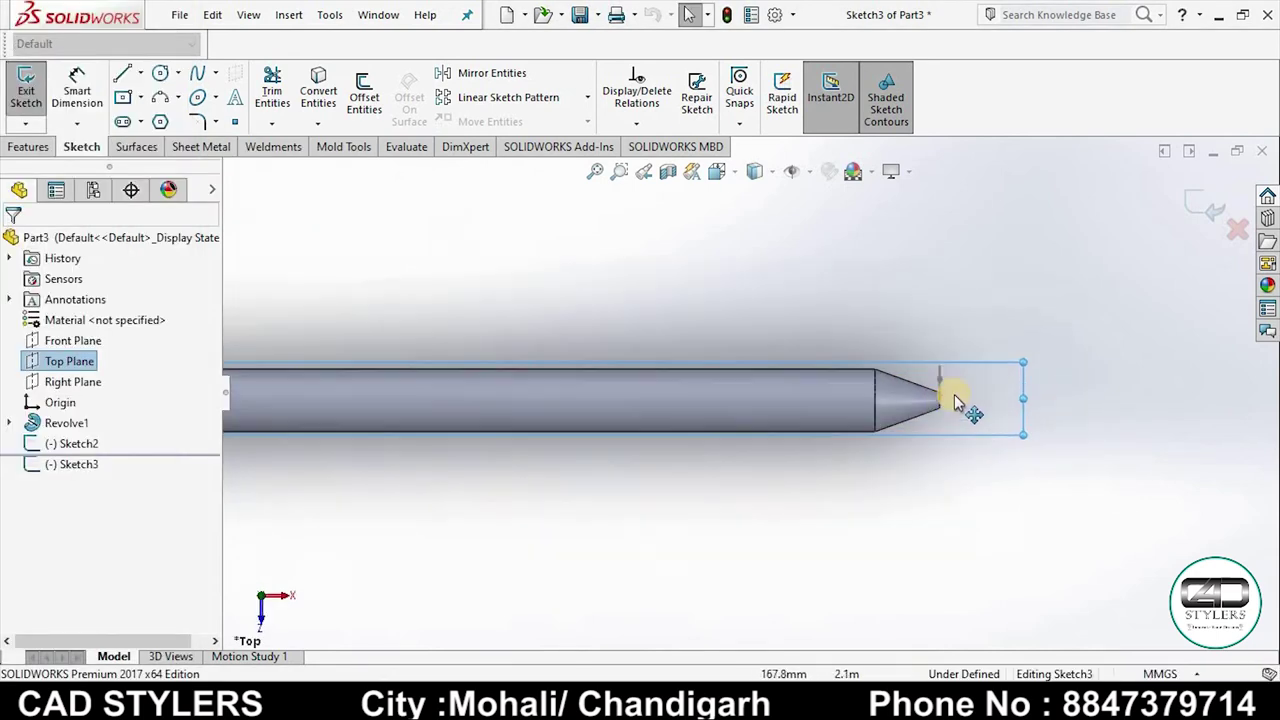
pyautogui.scroll(-3, 951, 400)
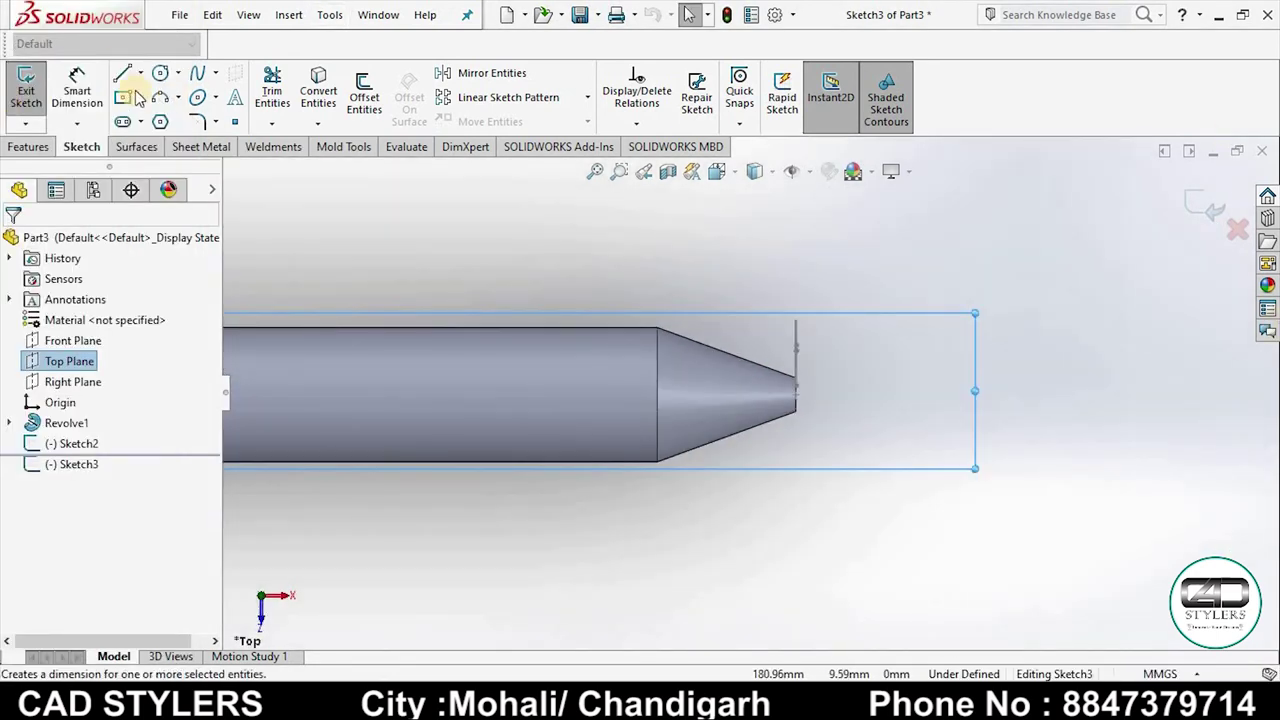
# Step: Check the screwdriver reference drawing for the tip geometry
pyautogui.click(122, 73)
pyautogui.click(852, 545)
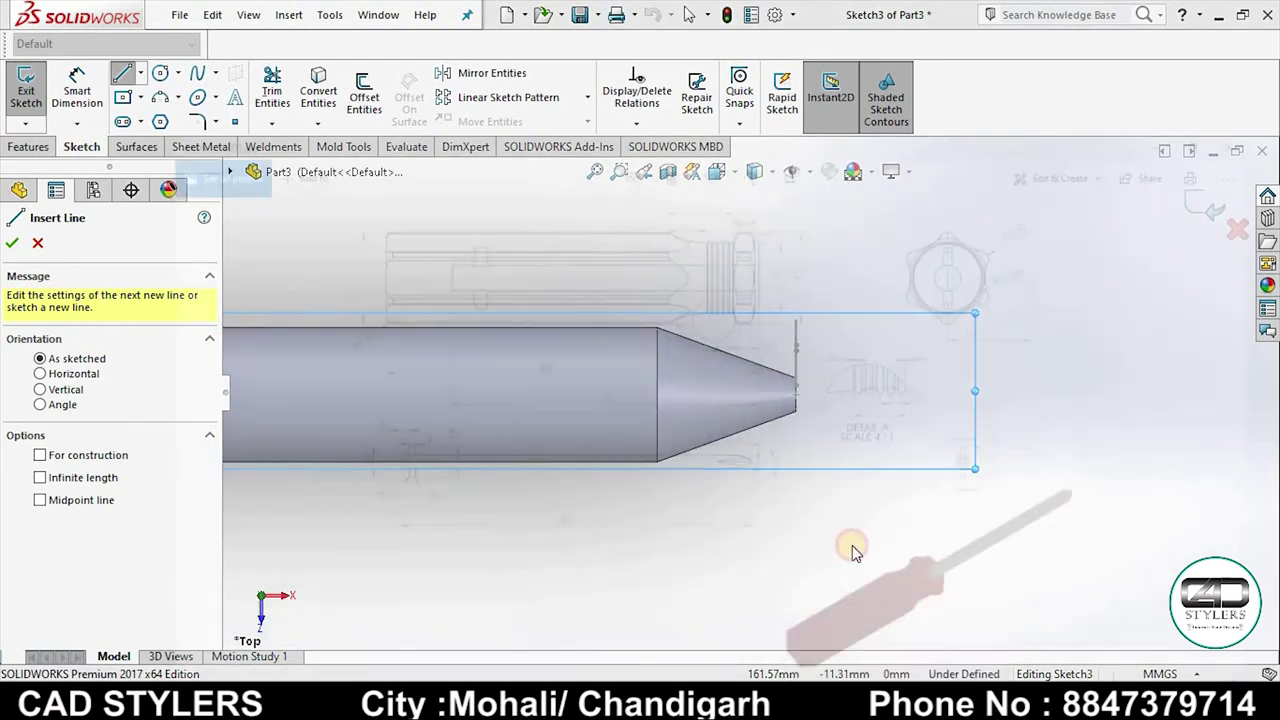
pyautogui.scroll(2, 657, 370)
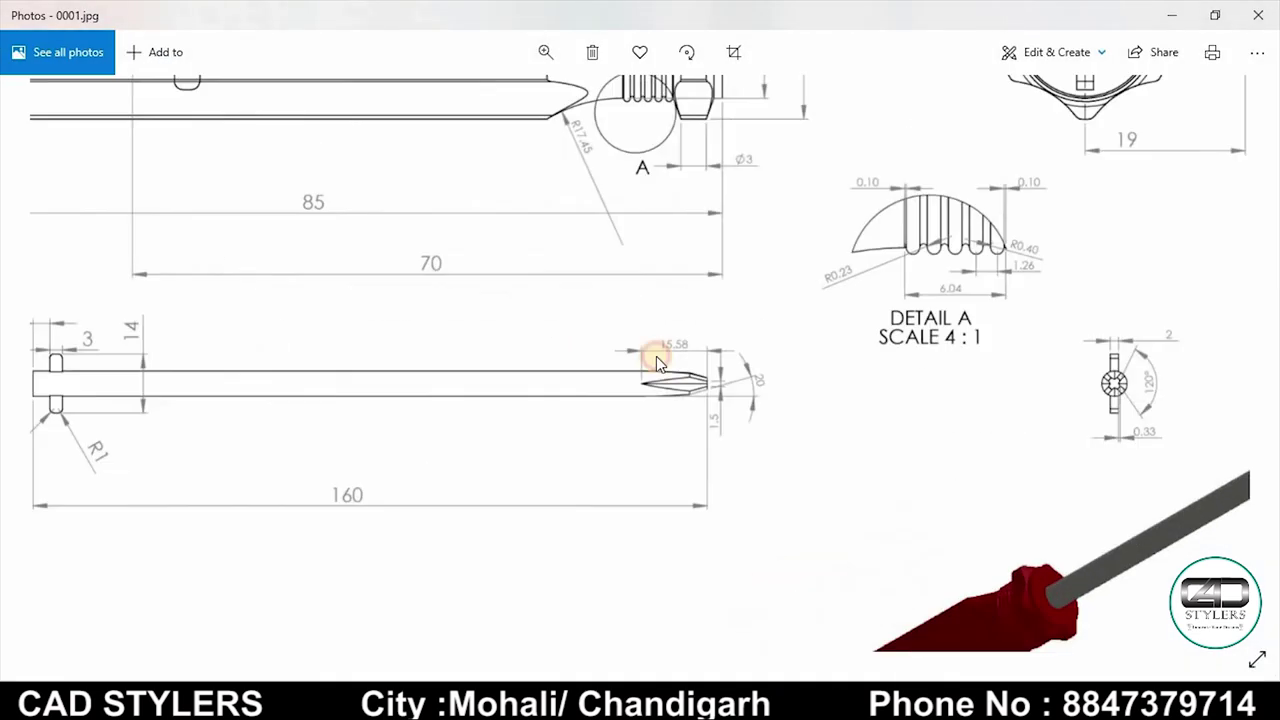
pyautogui.scroll(2, 640, 350)
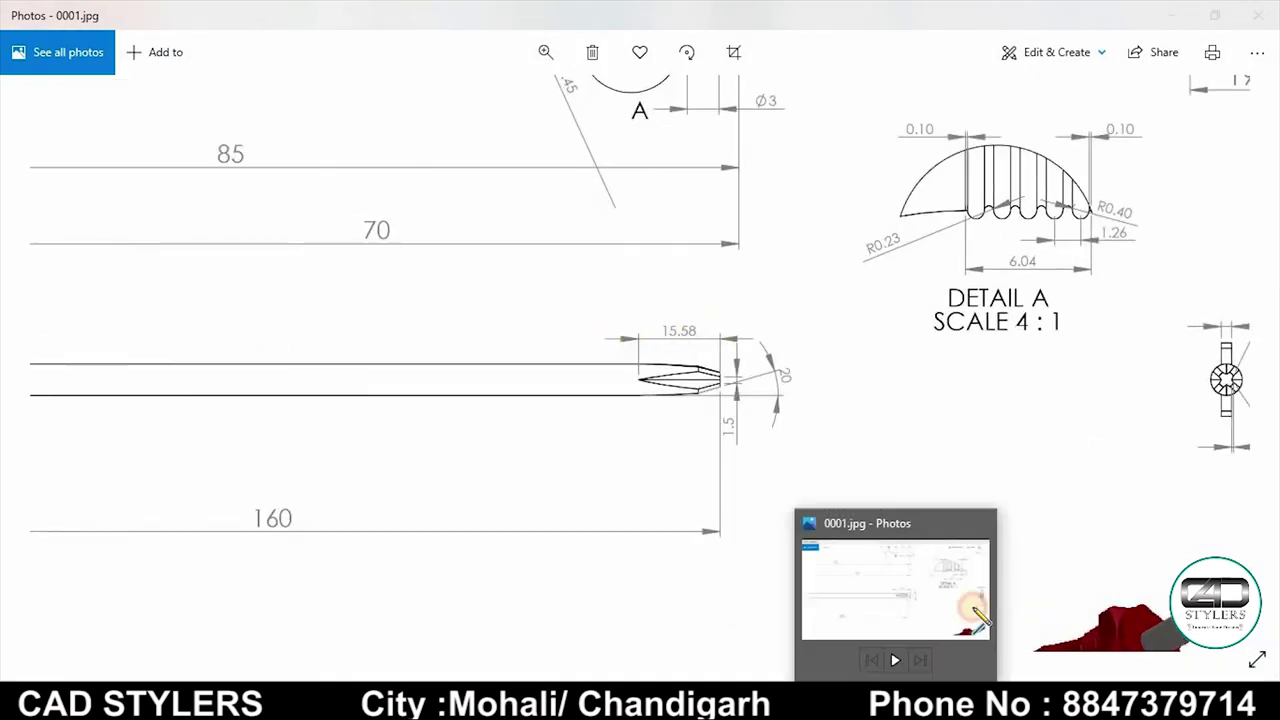
pyautogui.click(907, 678)
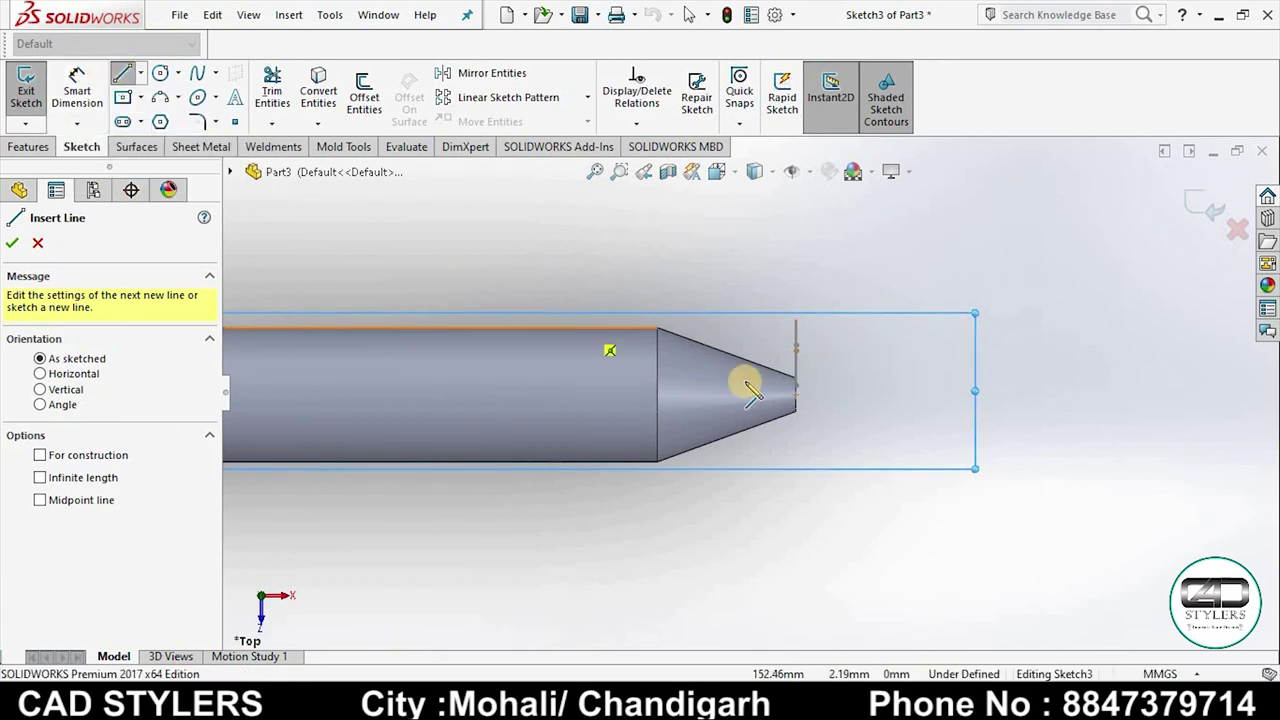
# Step: Draw a slanted line from the cone tip past the top edge, and convert the shaft's top silhouette edge
pyautogui.click(796, 366)
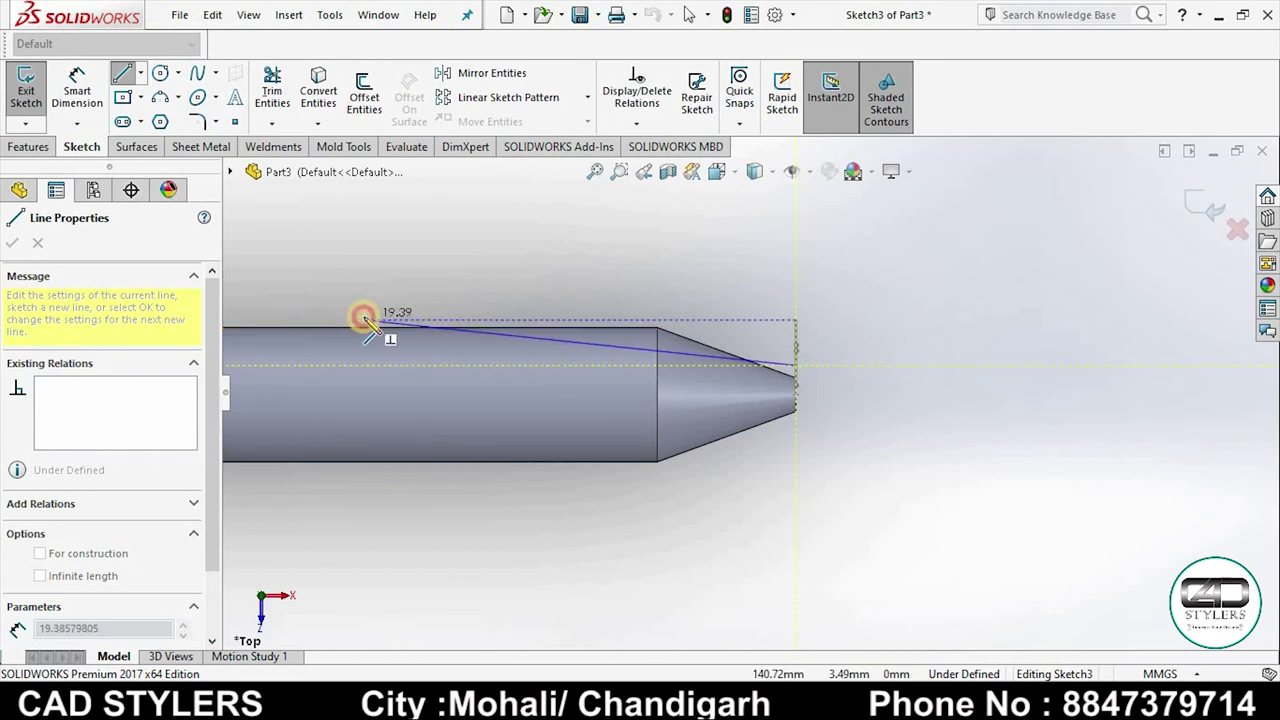
pyautogui.click(365, 320)
pyautogui.rightClick(365, 318)
pyautogui.click(386, 329)
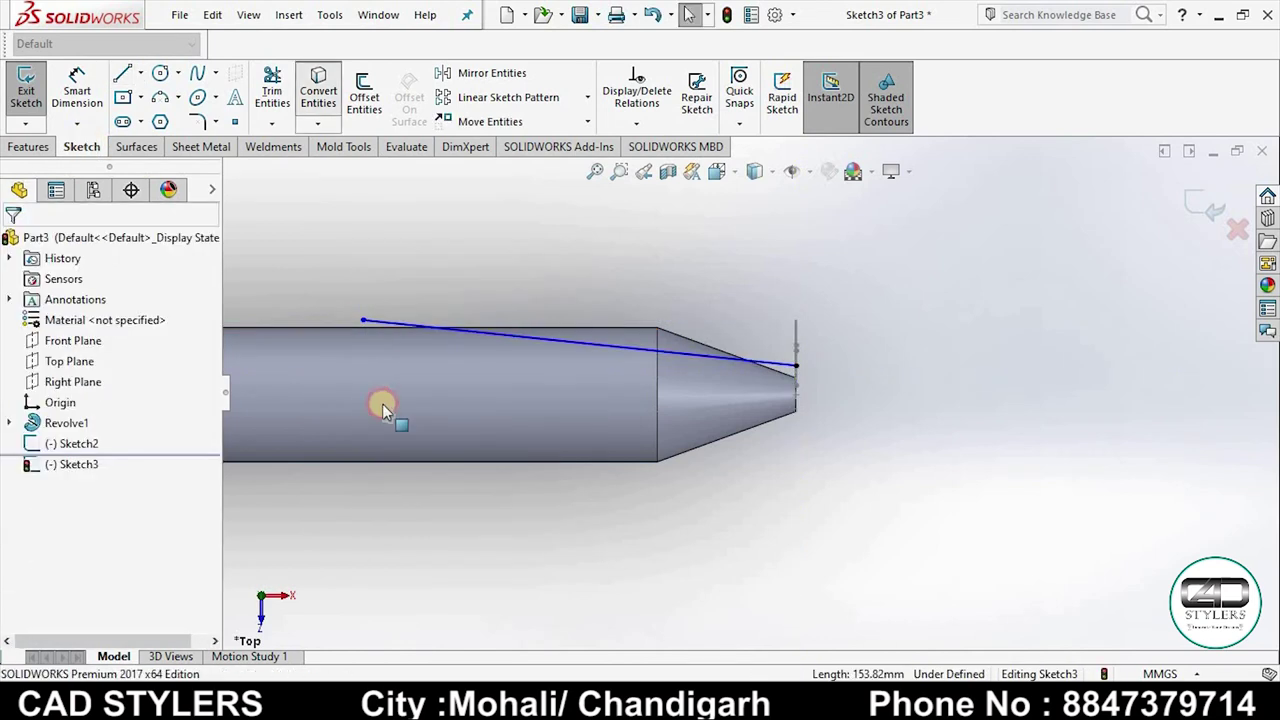
pyautogui.click(347, 330)
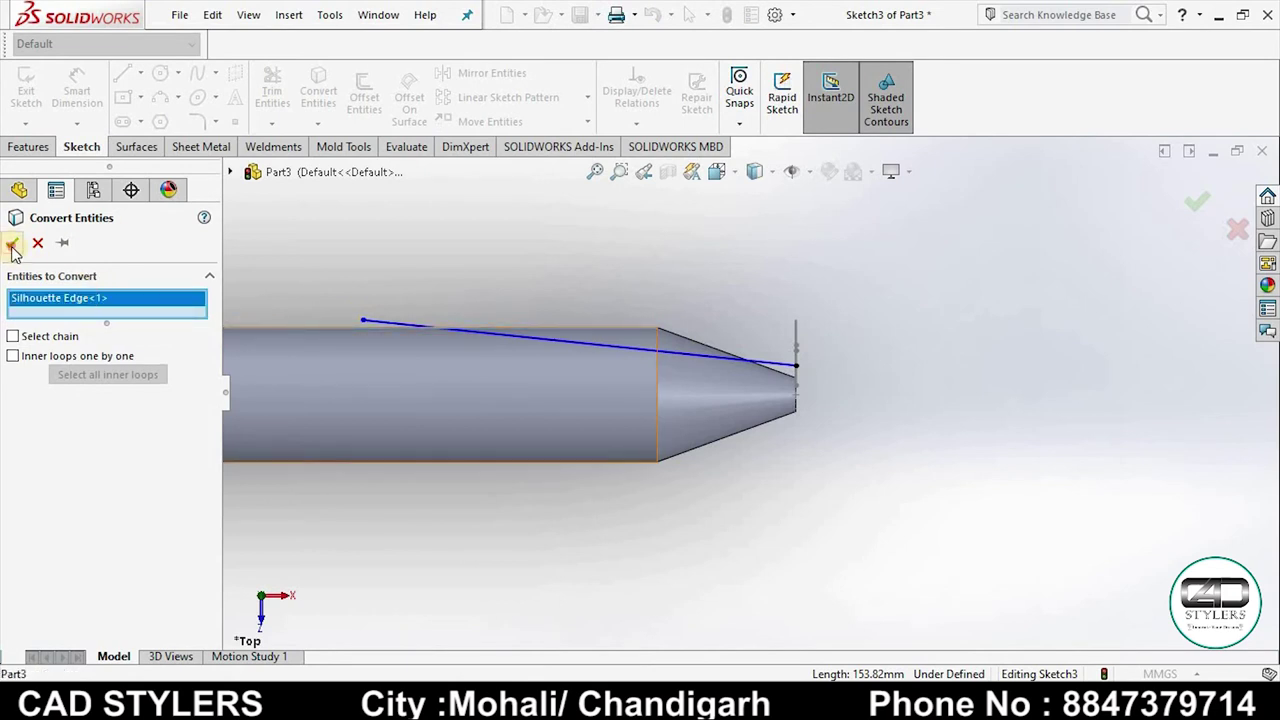
pyautogui.click(12, 245)
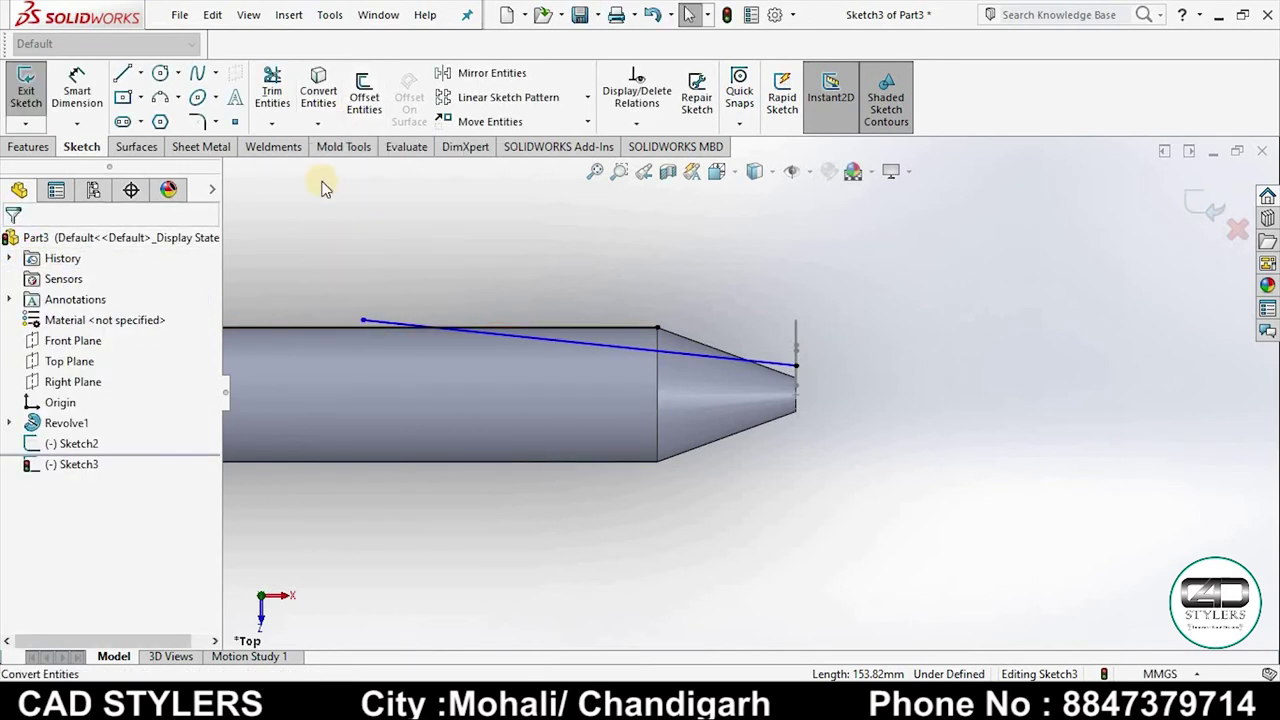
# Step: Trim the slanted line back to the shaft's top edge
pyautogui.click(272, 90)
pyautogui.scroll(-3, 412, 342)
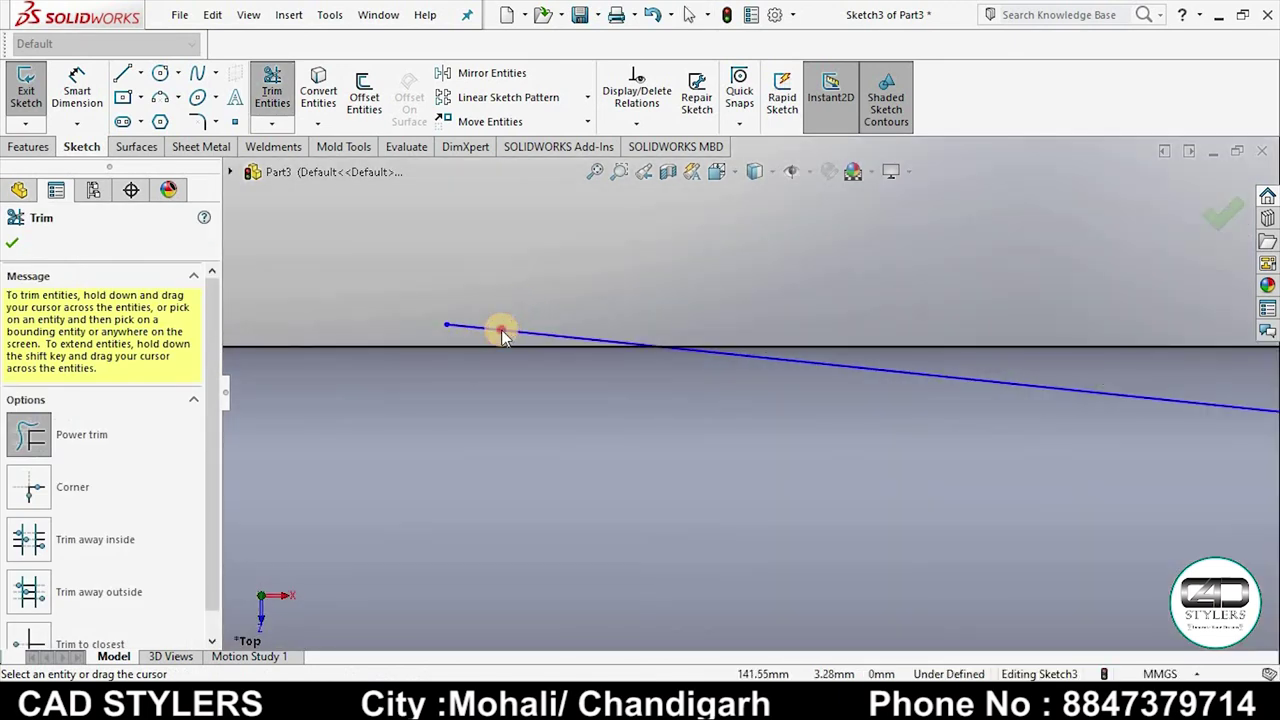
pyautogui.moveTo(502, 336); pyautogui.dragTo(477, 371)
pyautogui.scroll(2, 471, 374)
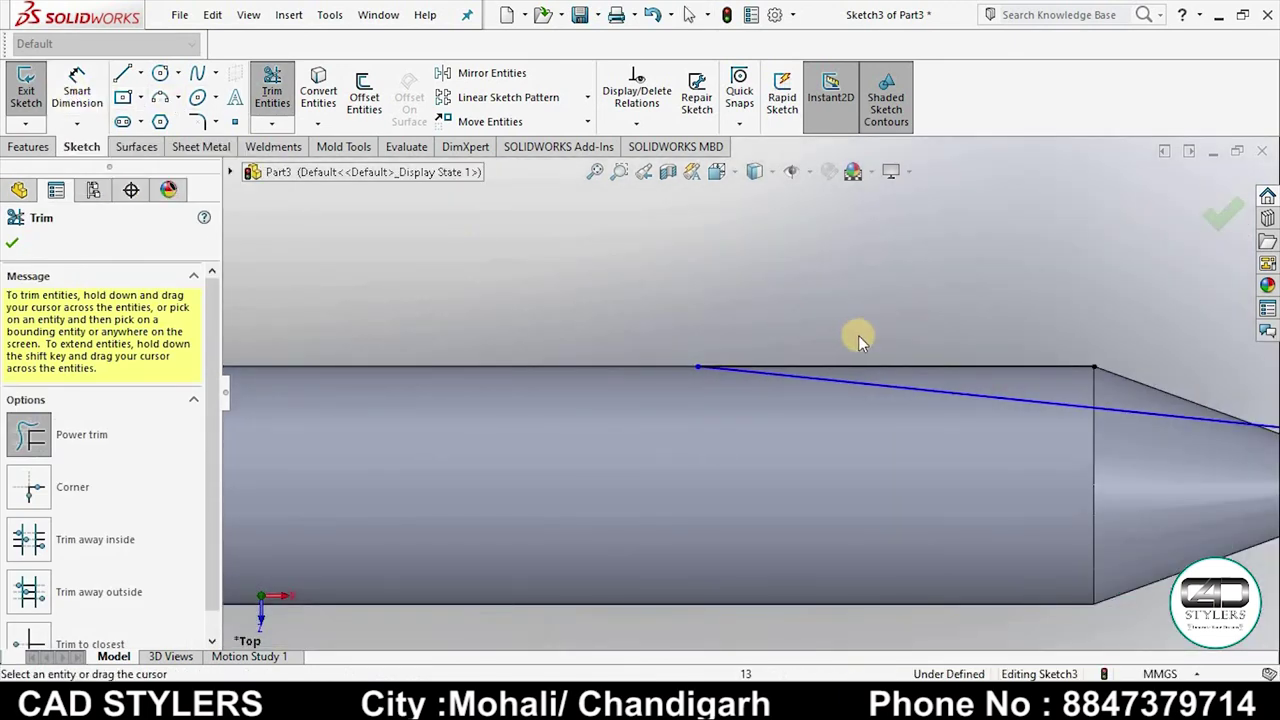
# Step: Dimension the slanted line's horizontal length as 15.58 mm, per the drawing
pyautogui.click(77, 90)
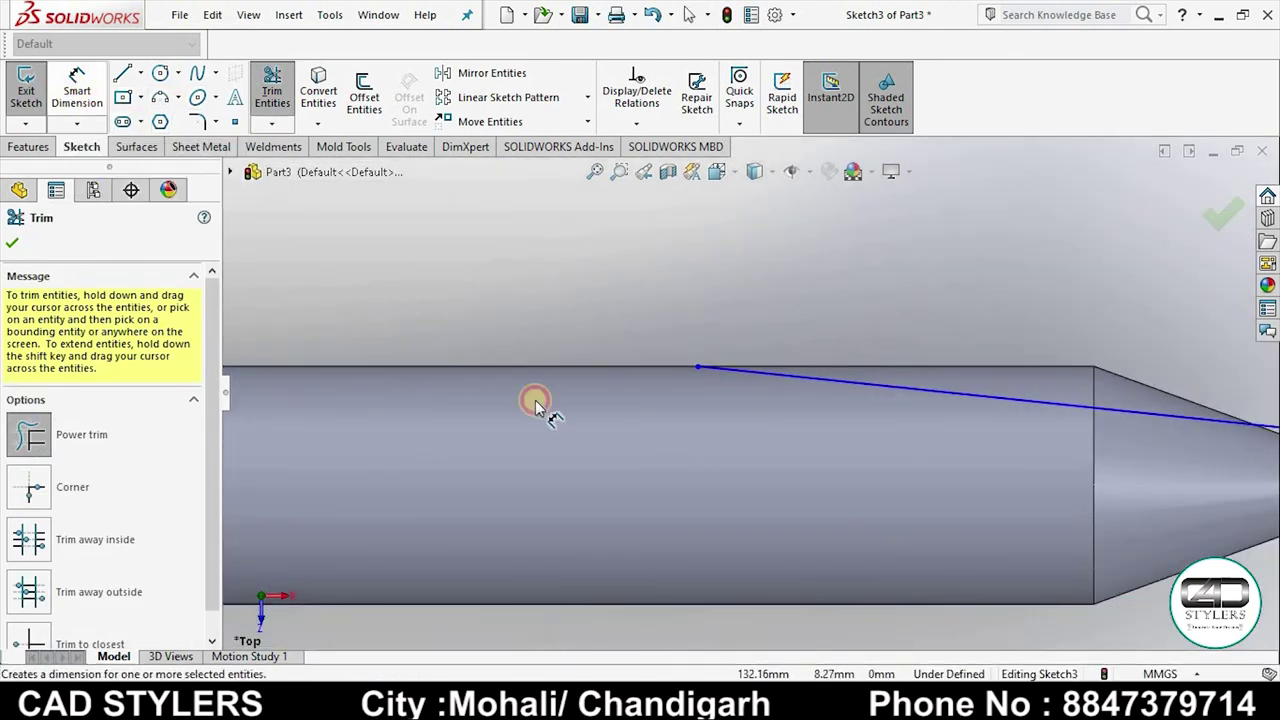
pyautogui.click(701, 369)
pyautogui.scroll(3, 744, 392)
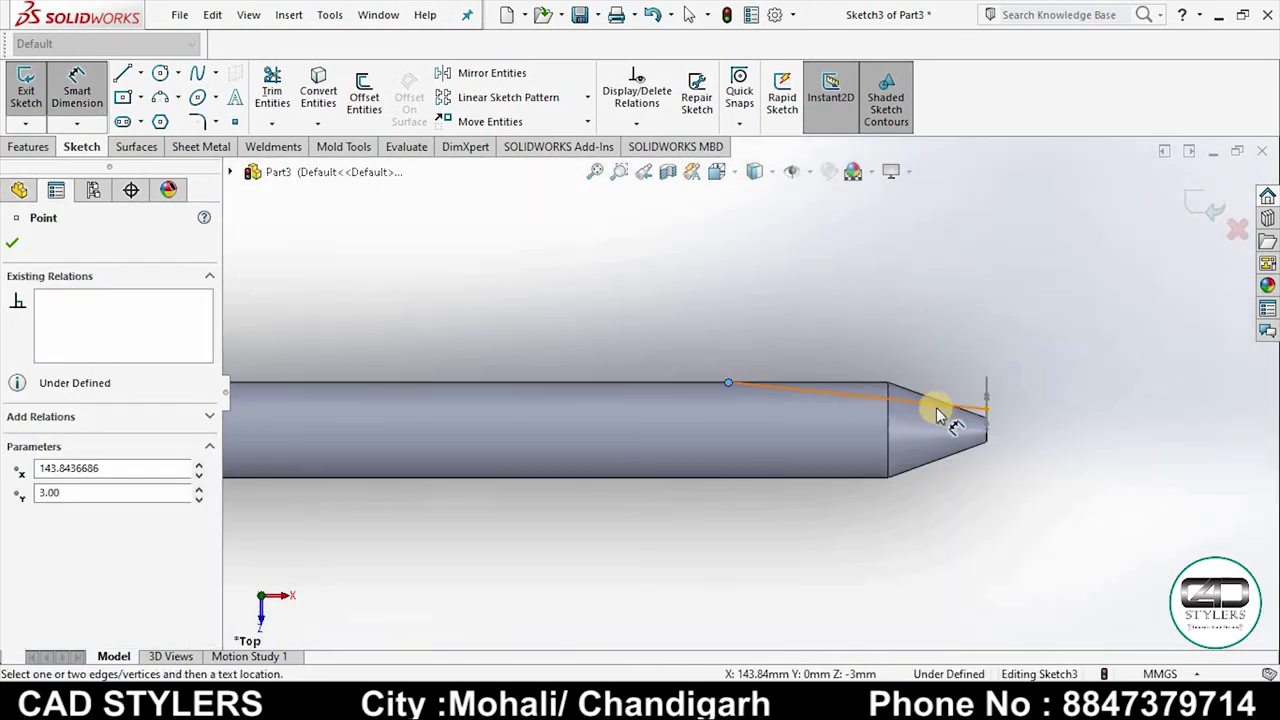
pyautogui.click(988, 408)
pyautogui.click(806, 312)
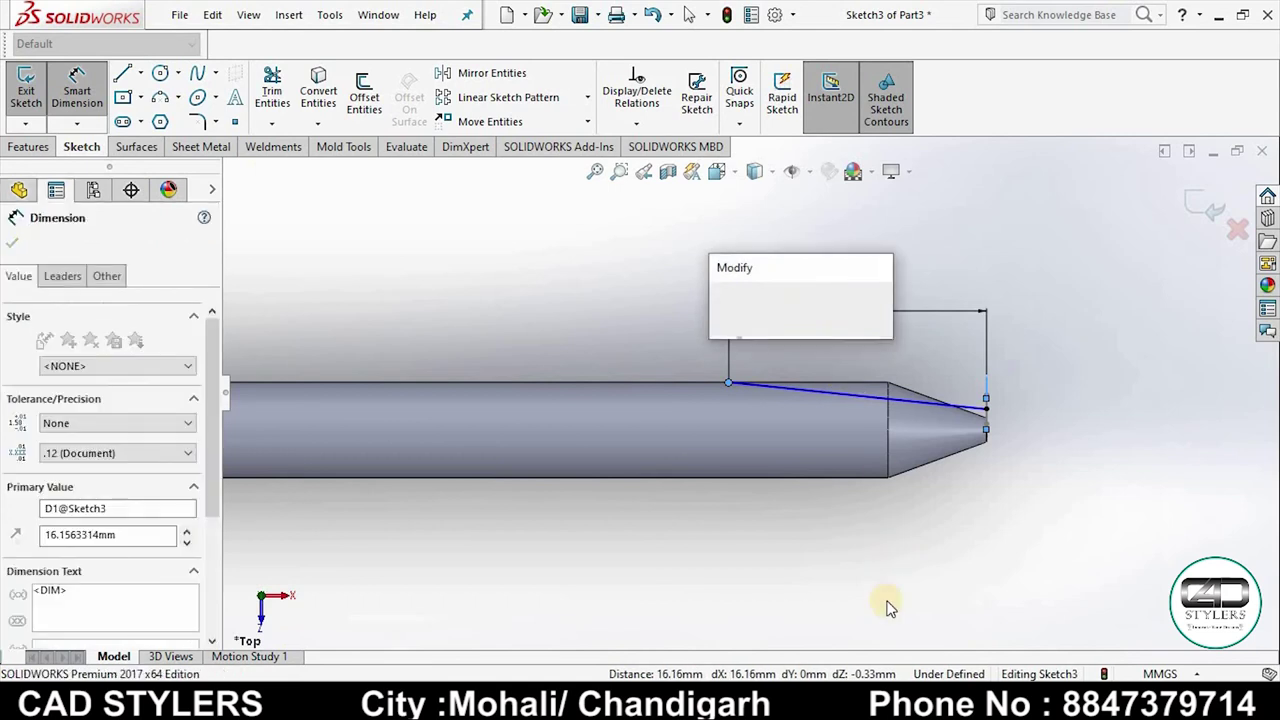
pyautogui.click(937, 545)
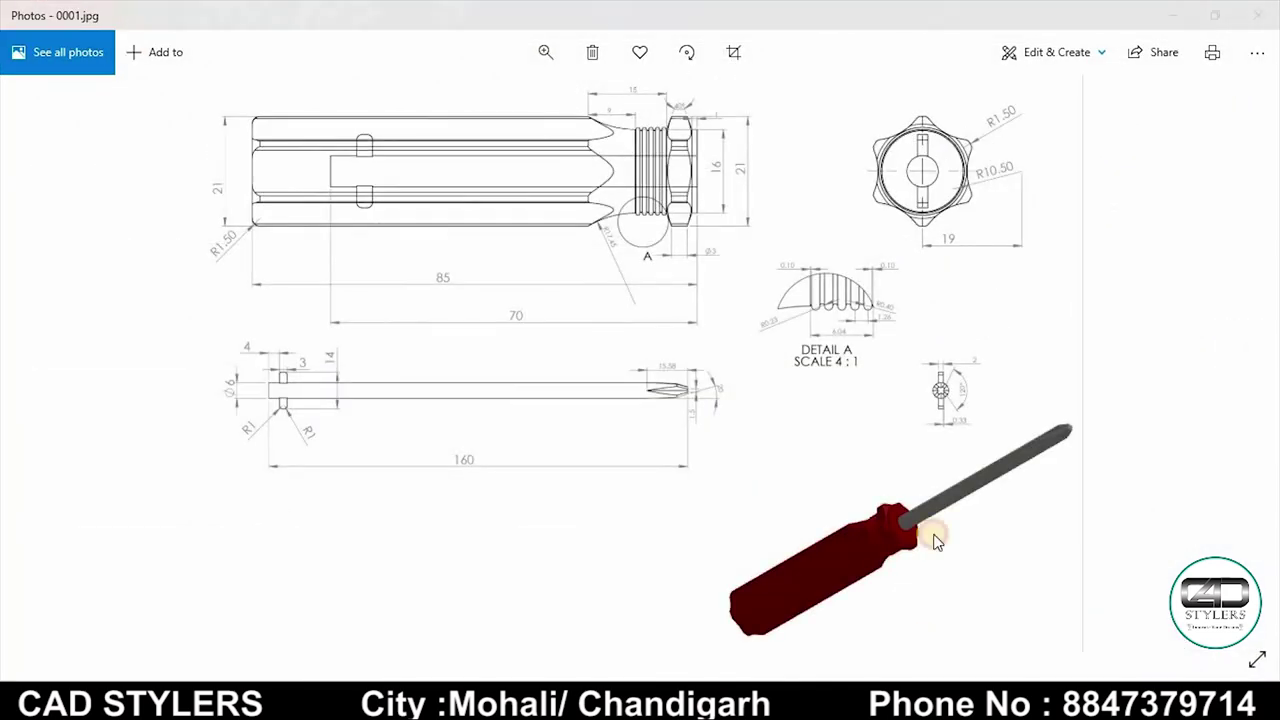
pyautogui.hotkey('alt', 'Tab')
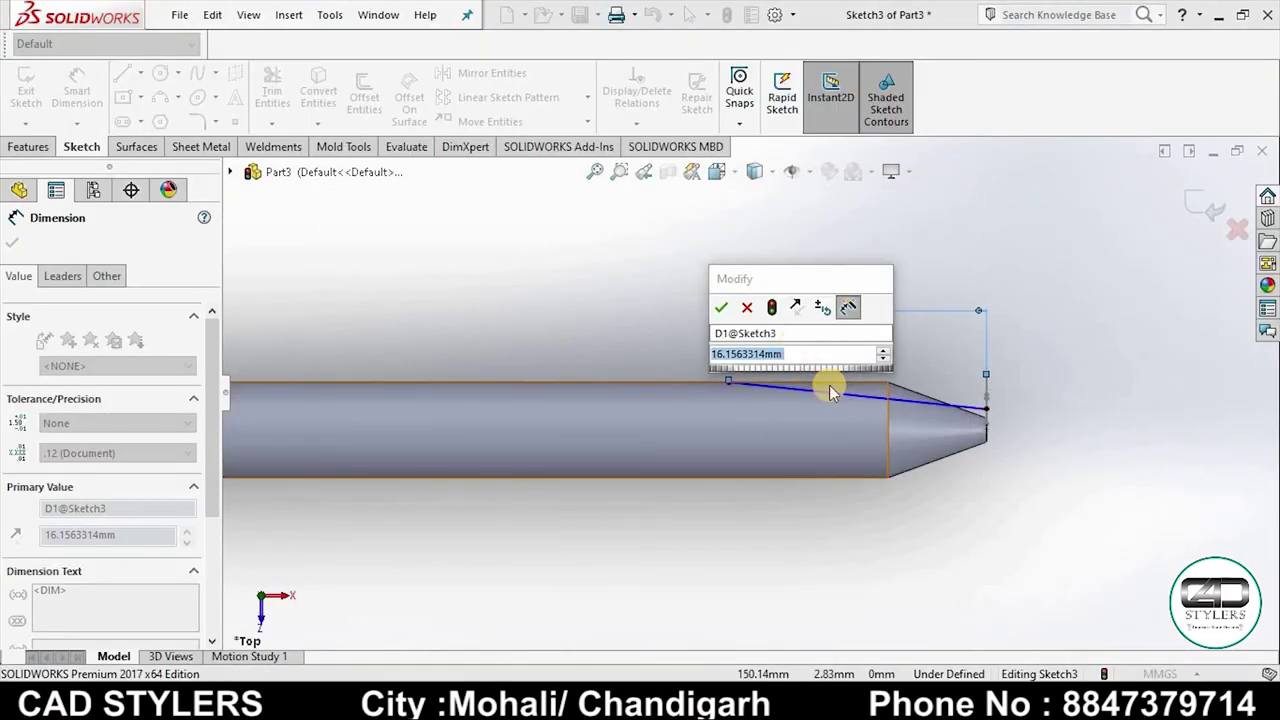
pyautogui.write('15.58')
pyautogui.press('Return')
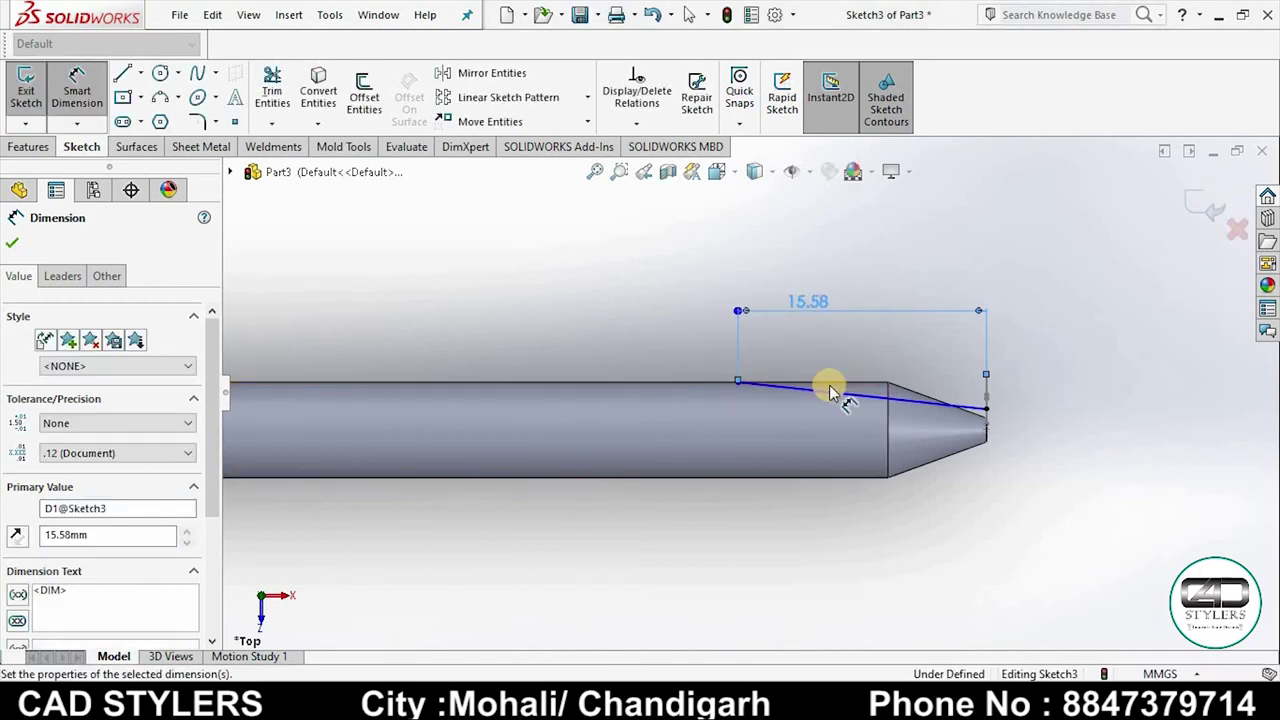
# Step: Recheck the drawing's tip dimensions, exit Sketch3, and orbit to the shaft tip
pyautogui.scroll(-2, 710, 365)
pyautogui.scroll(2, 712, 378)
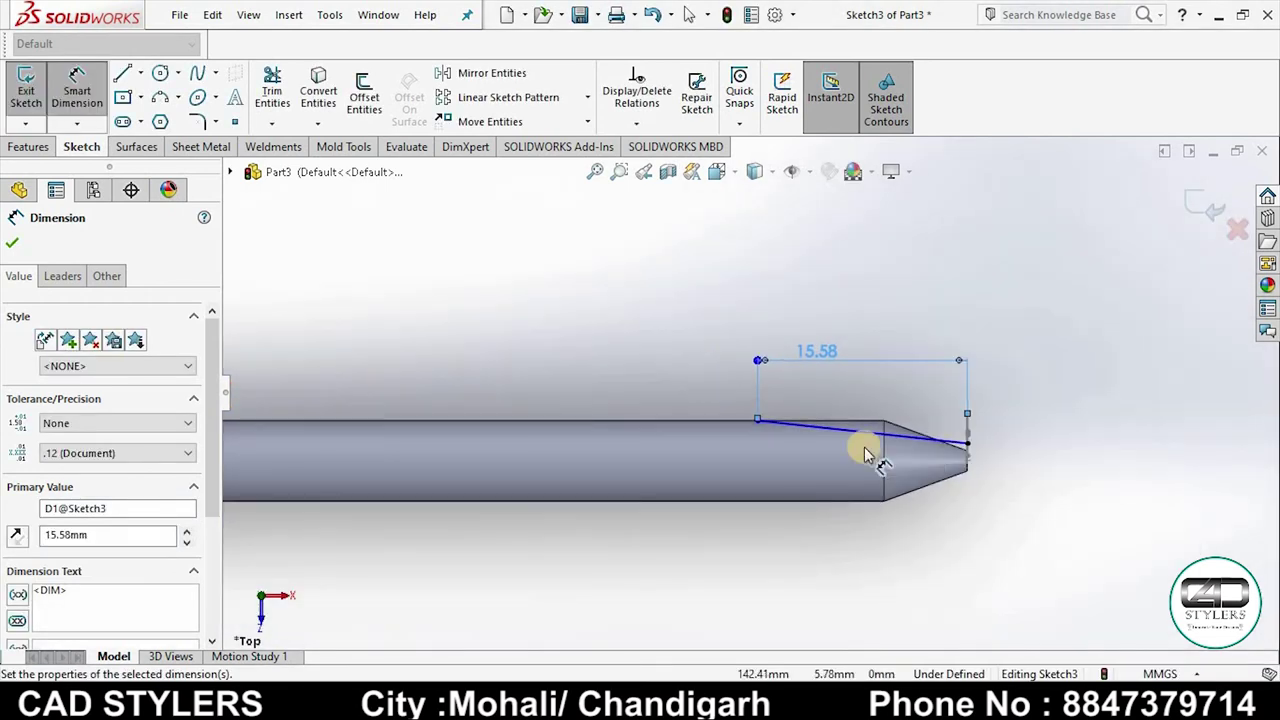
pyautogui.scroll(-3, 1000, 514)
pyautogui.click(680, 585)
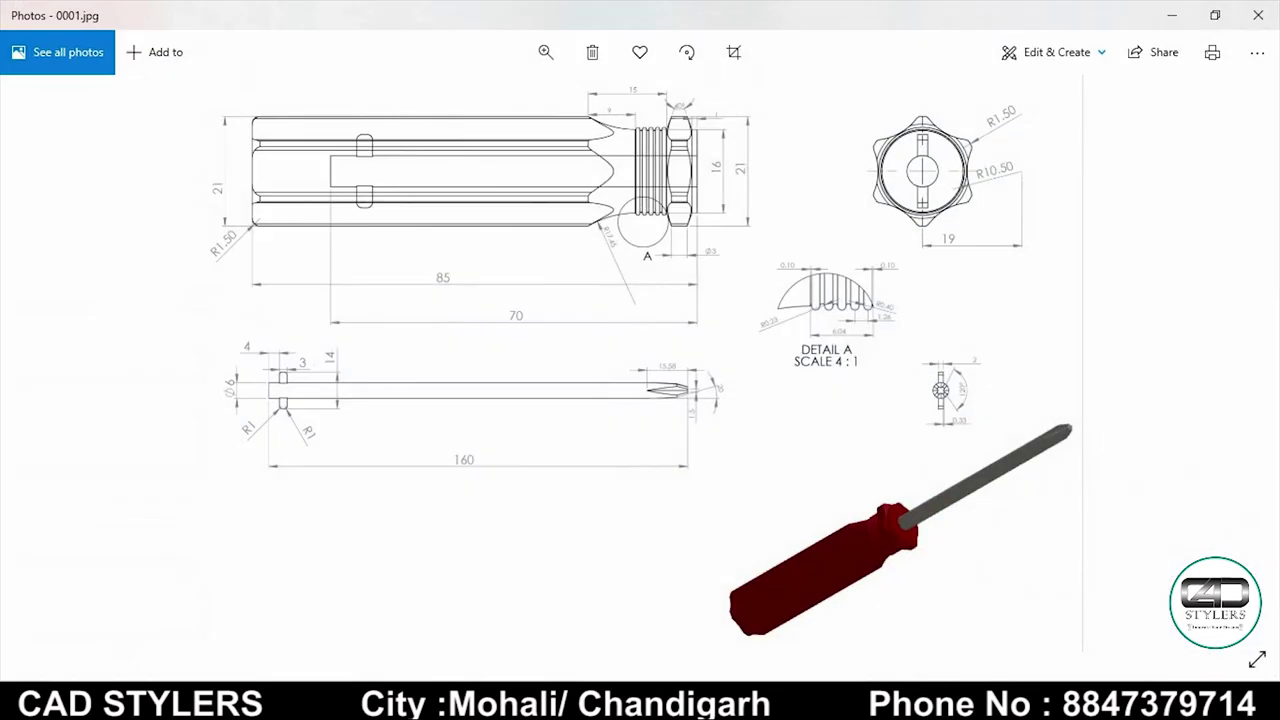
pyautogui.hotkey('alt', 'Tab')
pyautogui.click(1205, 213)
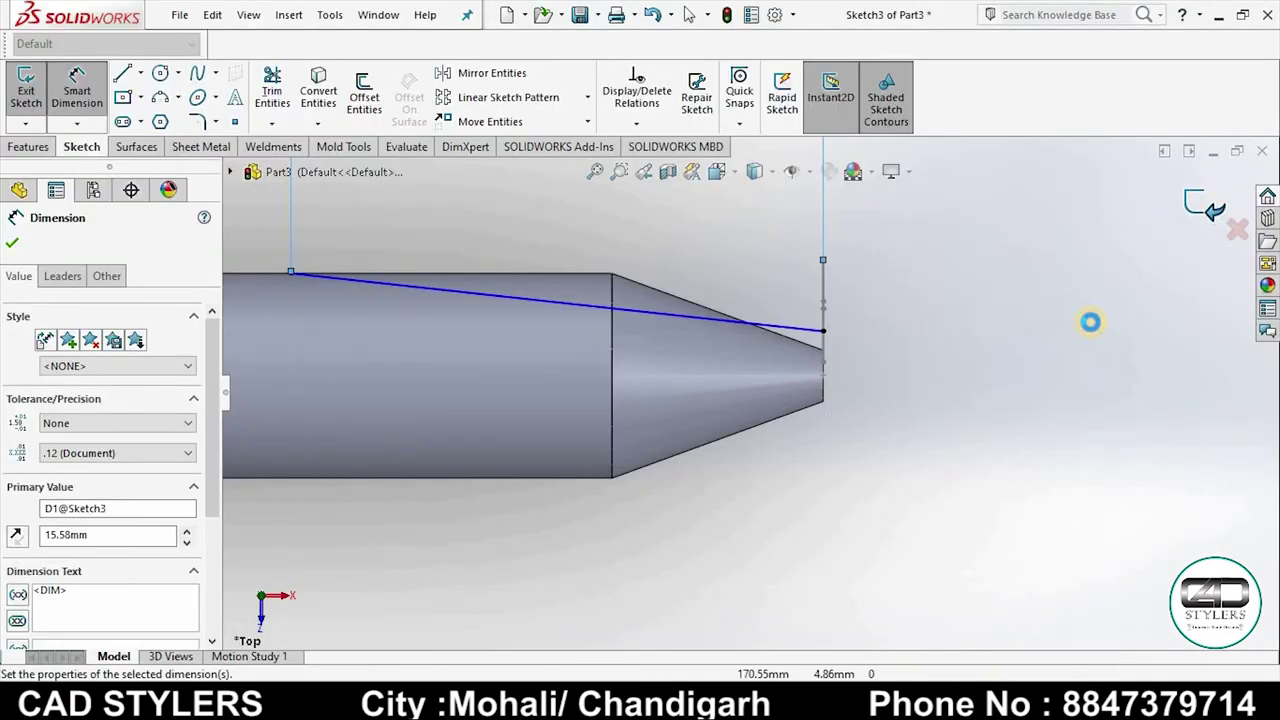
pyautogui.moveTo(1050, 368)
pyautogui.mouseDown(button='middle')
pyautogui.moveTo(908, 408)
pyautogui.moveTo(894, 398)
pyautogui.mouseUp(button='middle')
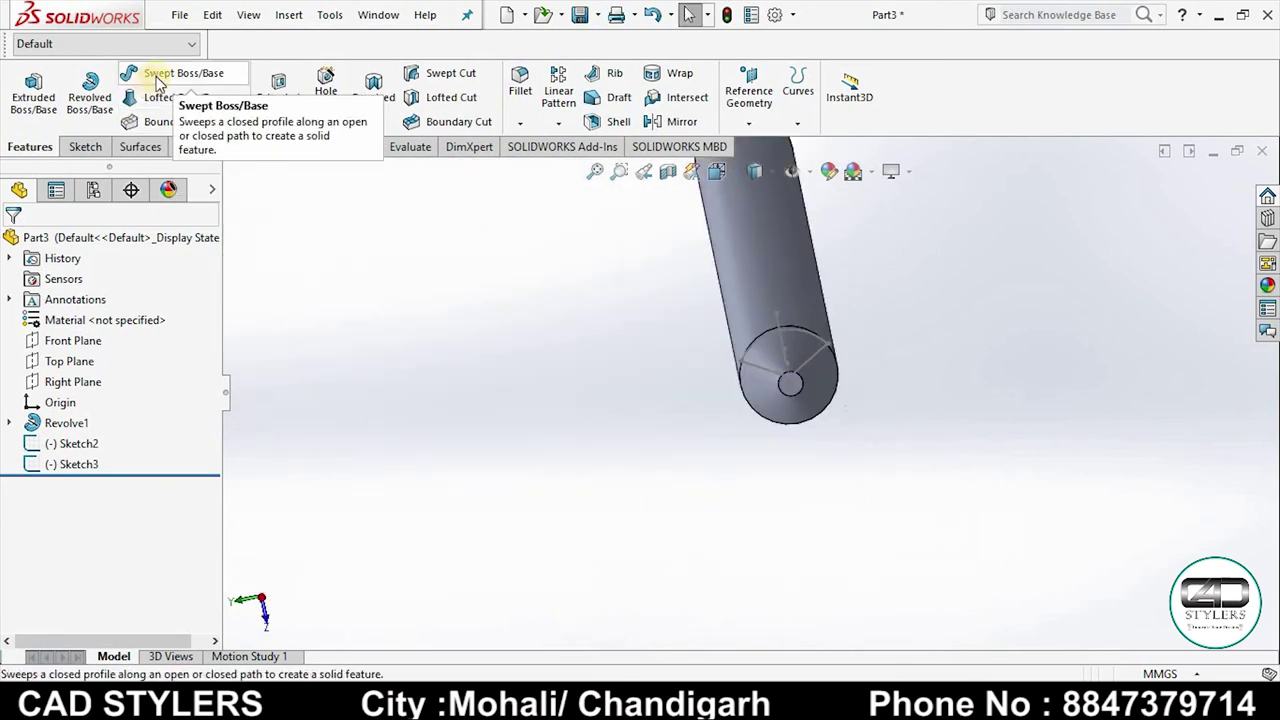
# Step: Create Cut-Sweep1 with the Sketch2 profile swept along the Sketch3 path
pyautogui.click(445, 73)
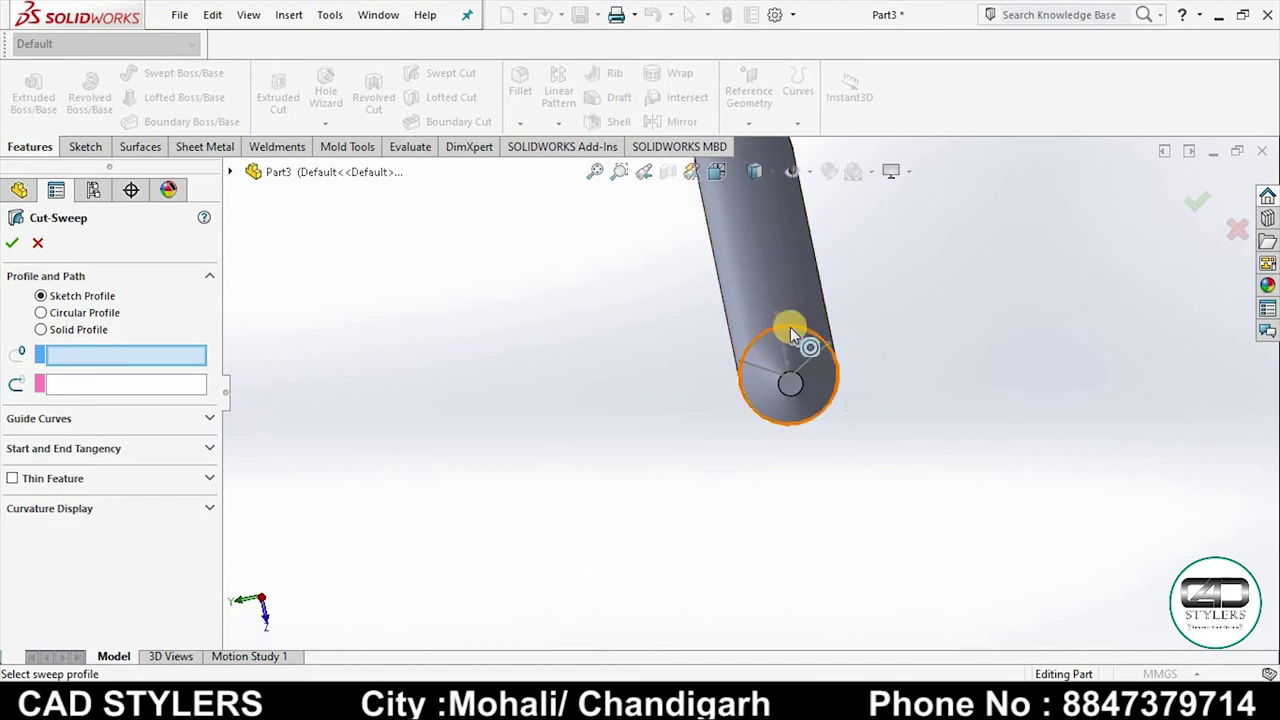
pyautogui.click(787, 328)
pyautogui.click(782, 326)
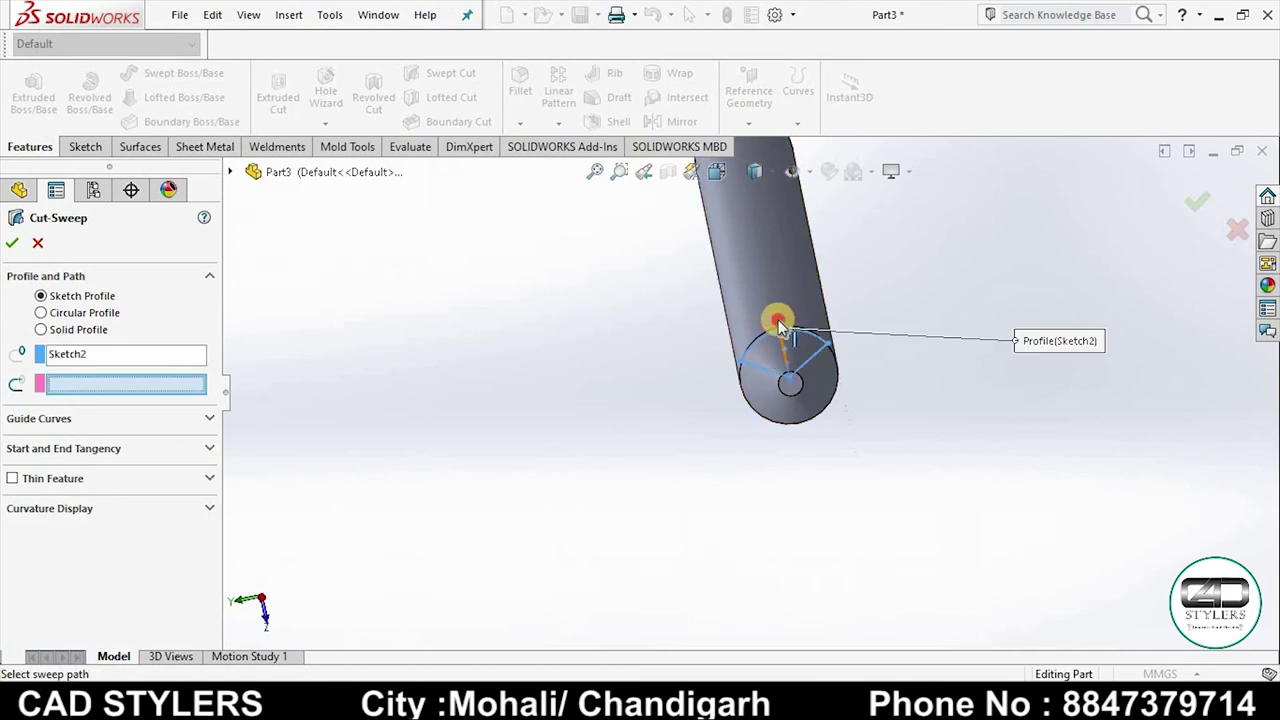
pyautogui.click(777, 320)
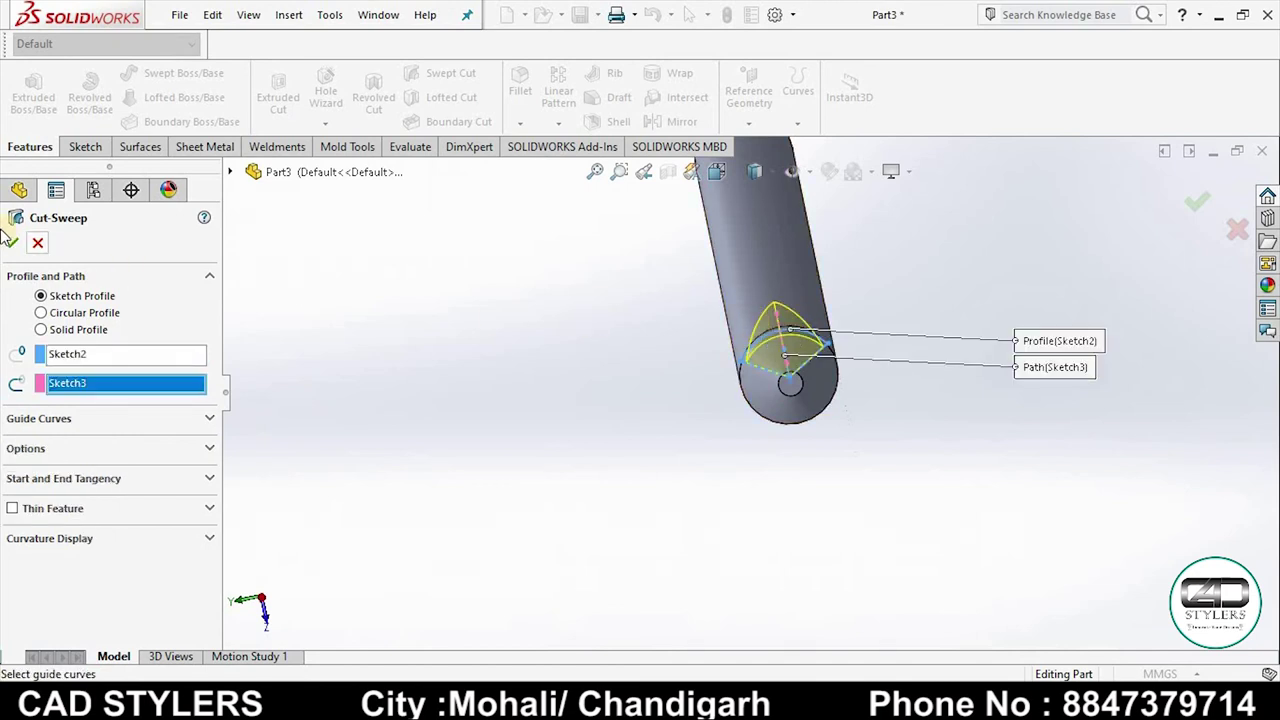
pyautogui.press('Return')
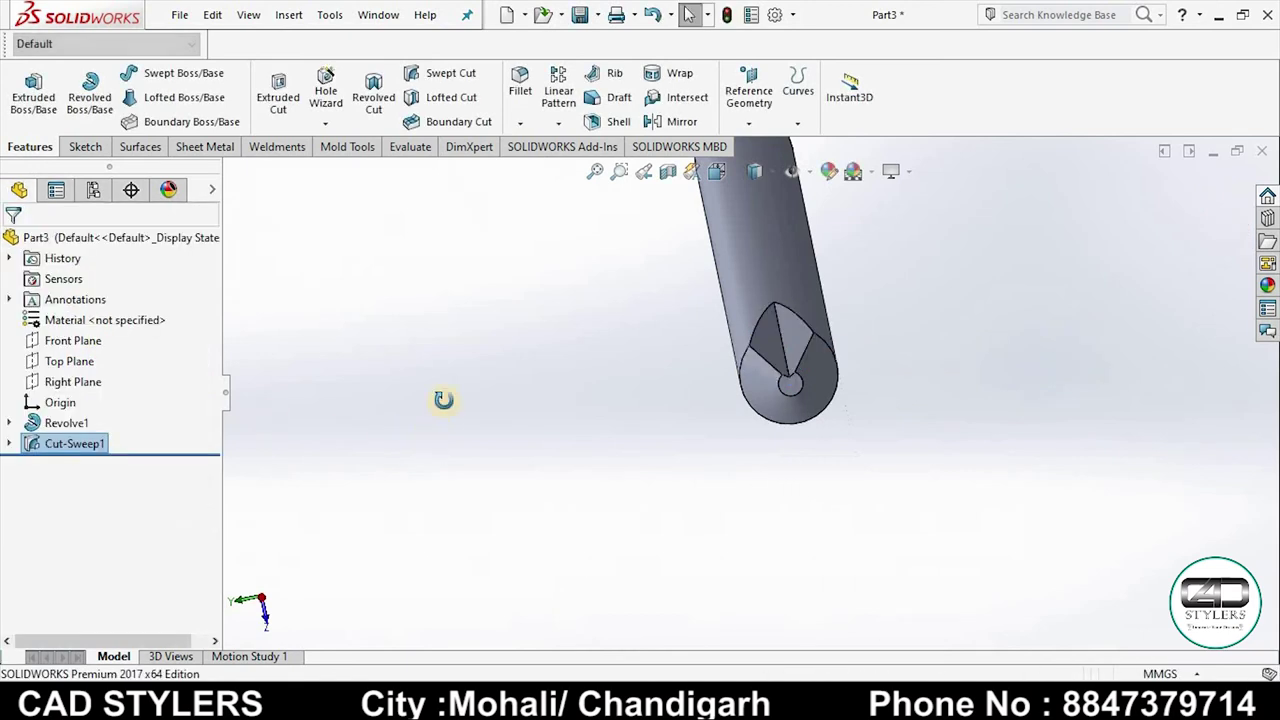
pyautogui.moveTo(443, 394)
pyautogui.mouseDown(button='middle')
pyautogui.moveTo(457, 420)
pyautogui.moveTo(403, 434)
pyautogui.moveTo(462, 450)
pyautogui.moveTo(586, 443)
pyautogui.mouseUp(button='middle')
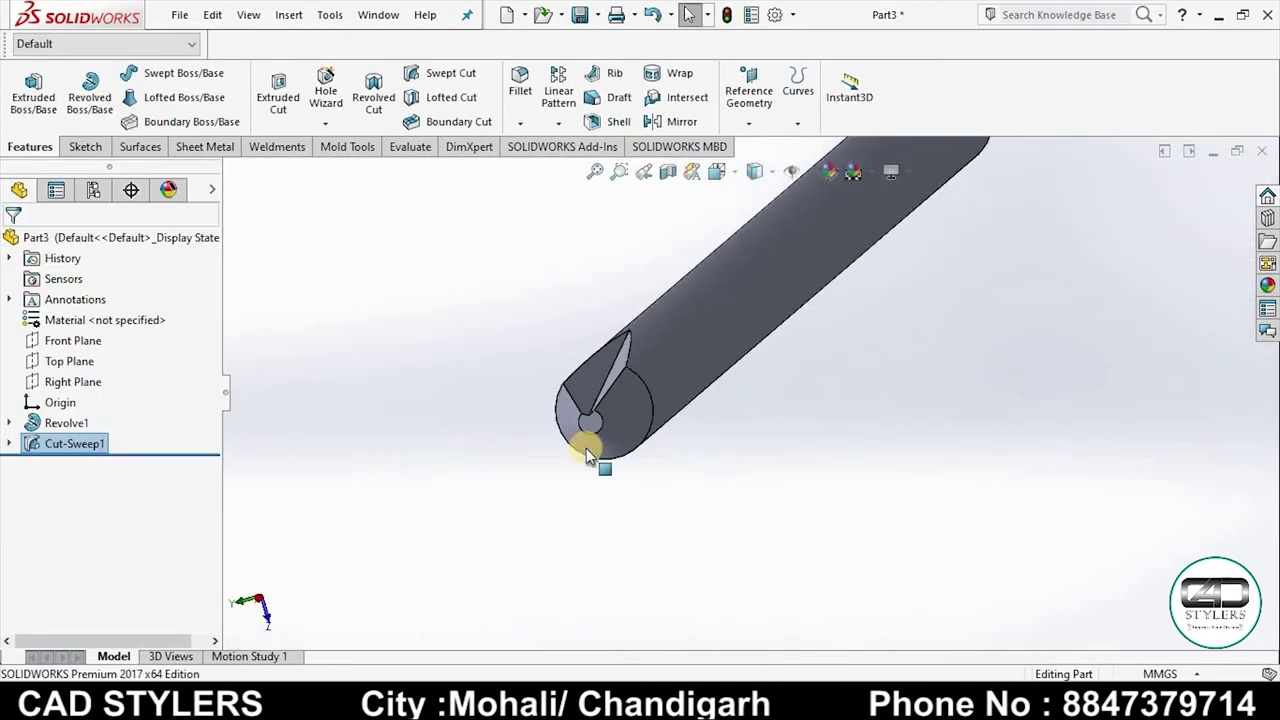
# Step: Create reference axis Axis1 from the shaft's cylindrical face, then review the 120° tip drawing
pyautogui.scroll(5, 650, 425)
pyautogui.moveTo(703, 409); pyautogui.dragTo(811, 374, button='middle')
pyautogui.scroll(-5, 833, 391)
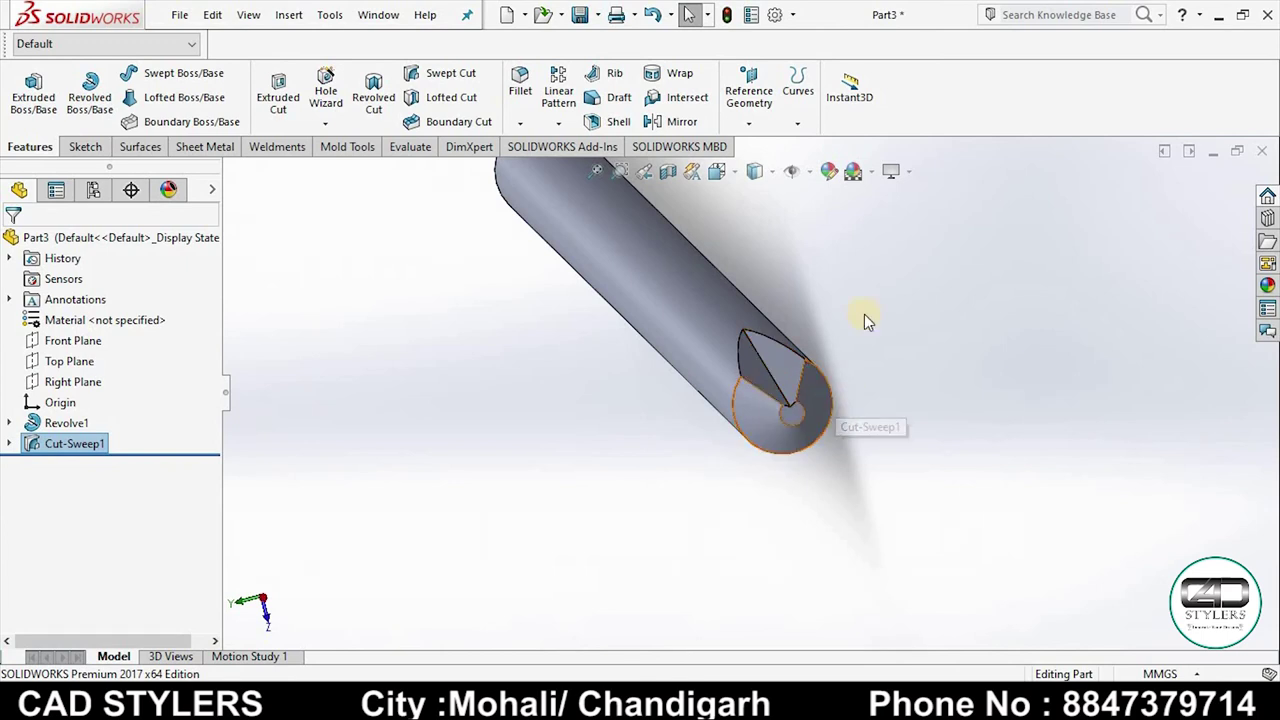
pyautogui.click(797, 122)
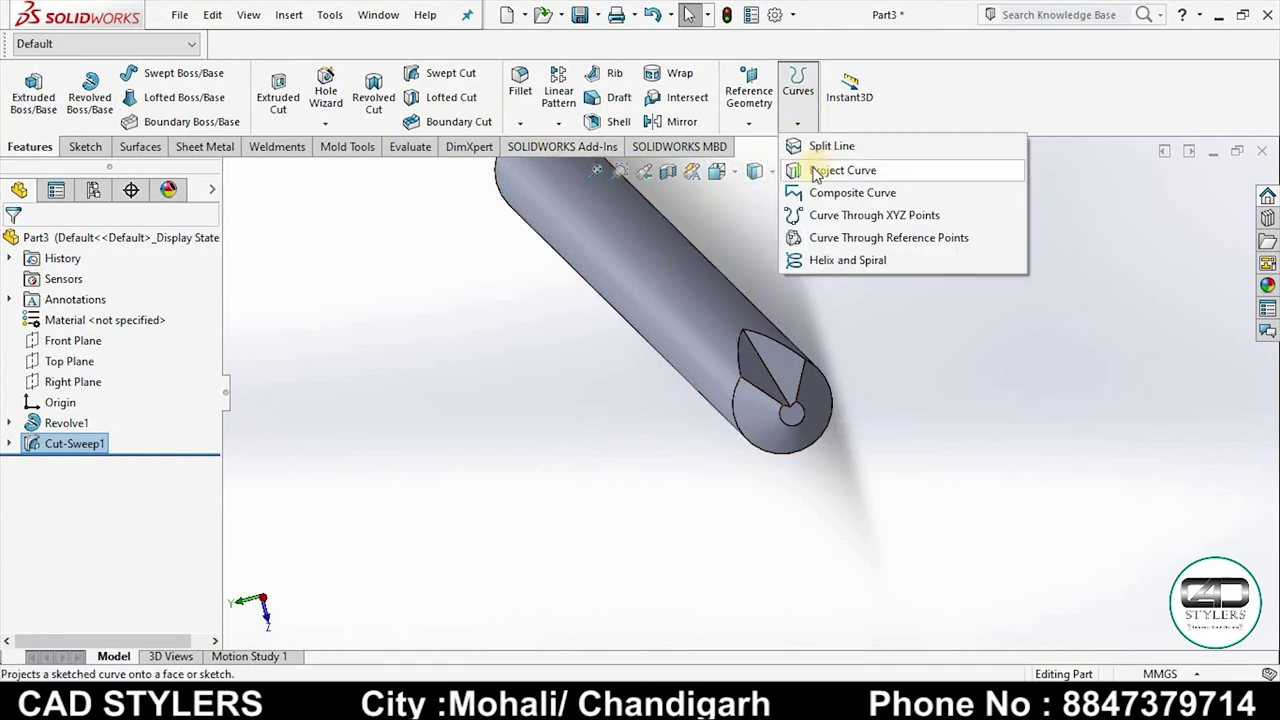
pyautogui.click(749, 122)
pyautogui.click(749, 122)
pyautogui.click(749, 122)
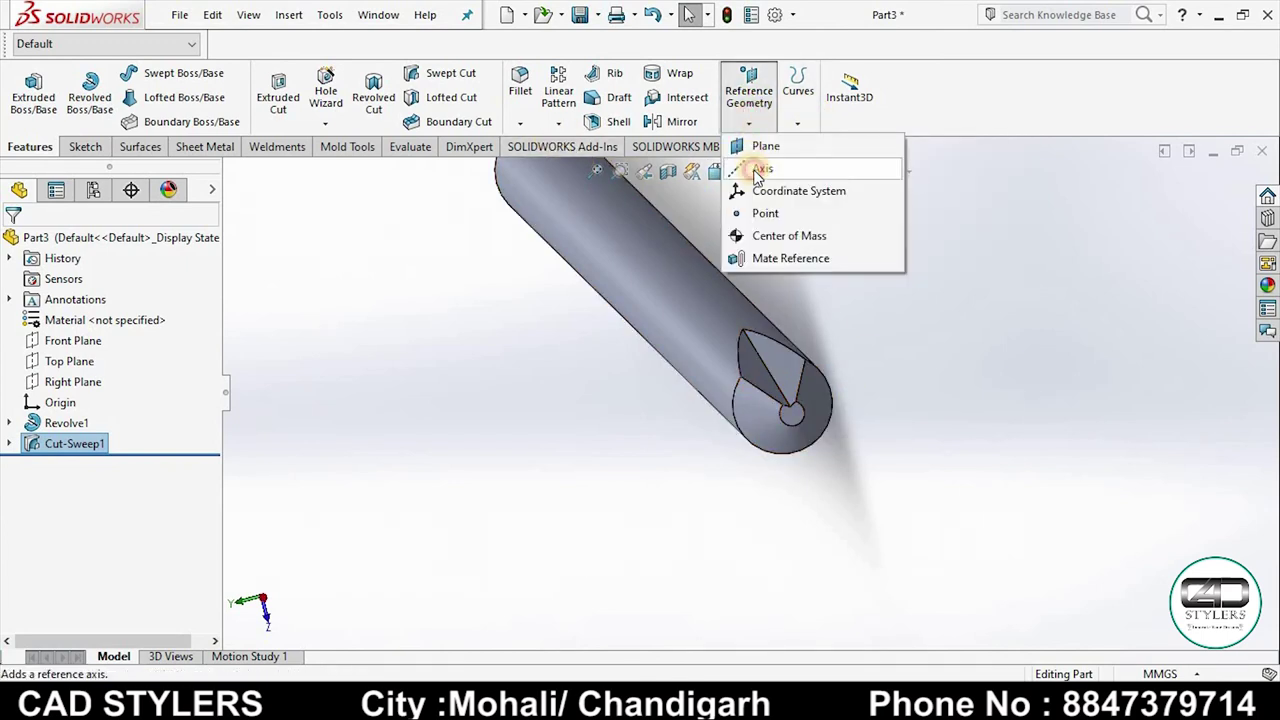
pyautogui.click(760, 168)
pyautogui.click(684, 284)
pyautogui.click(14, 244)
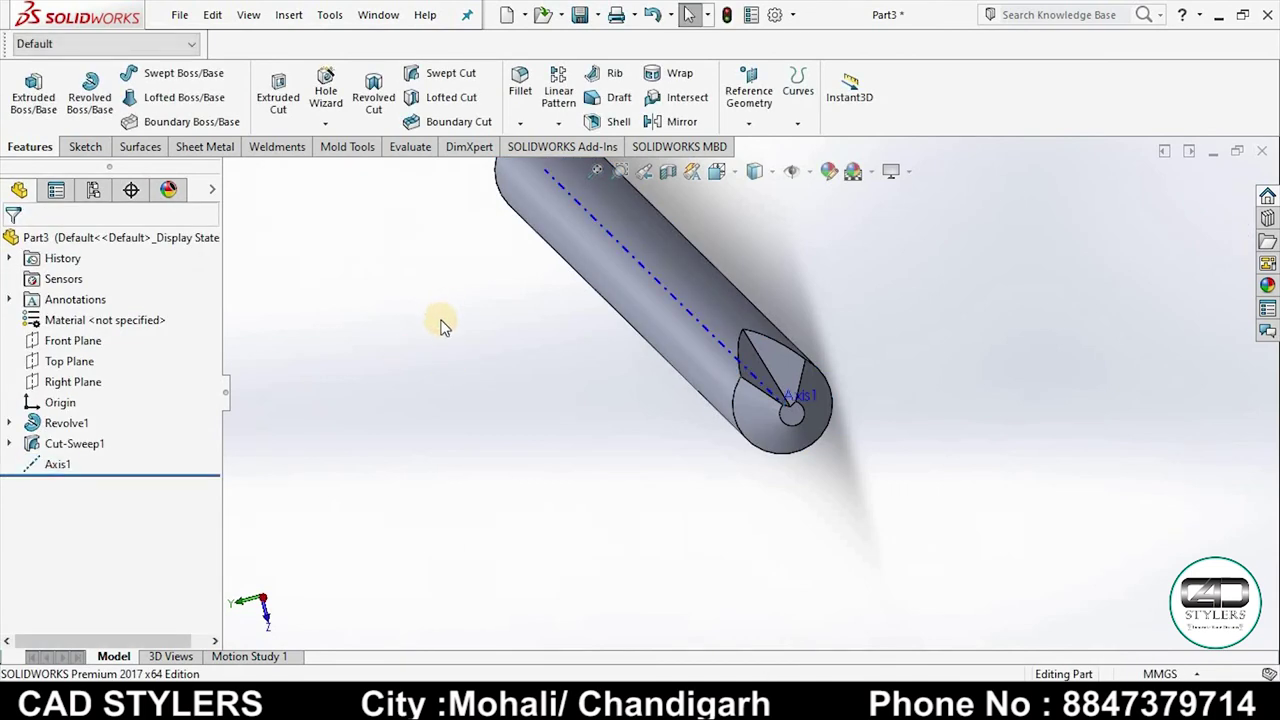
pyautogui.click(895, 590)
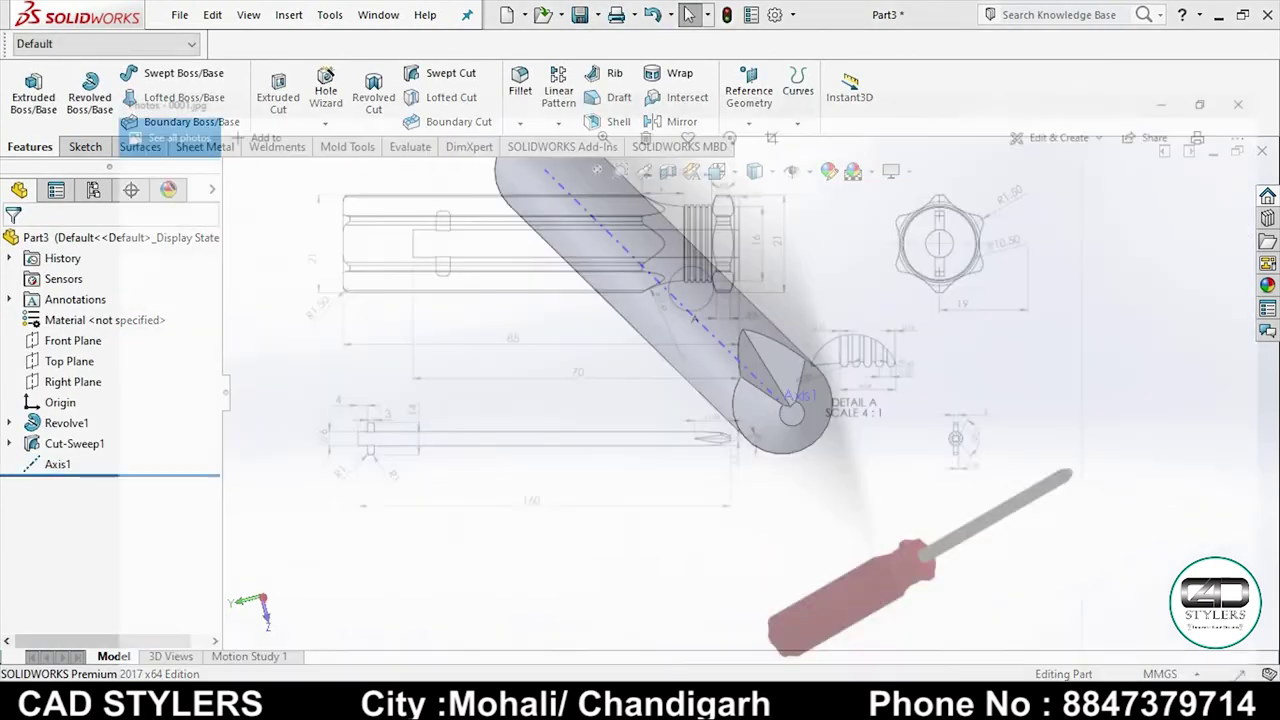
pyautogui.scroll(3, 964, 399)
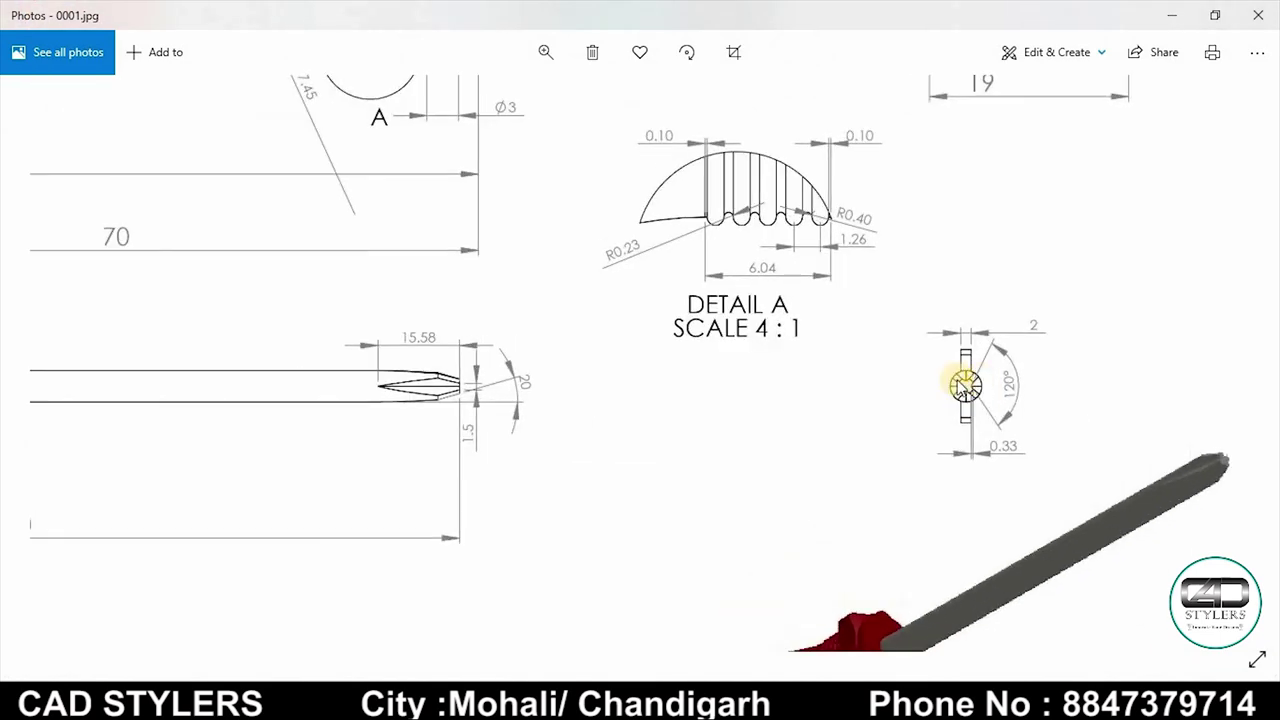
# Step: Circular-pattern Cut-Sweep1 around Axis1: 4 equally spaced instances over 360°
pyautogui.click(947, 649)
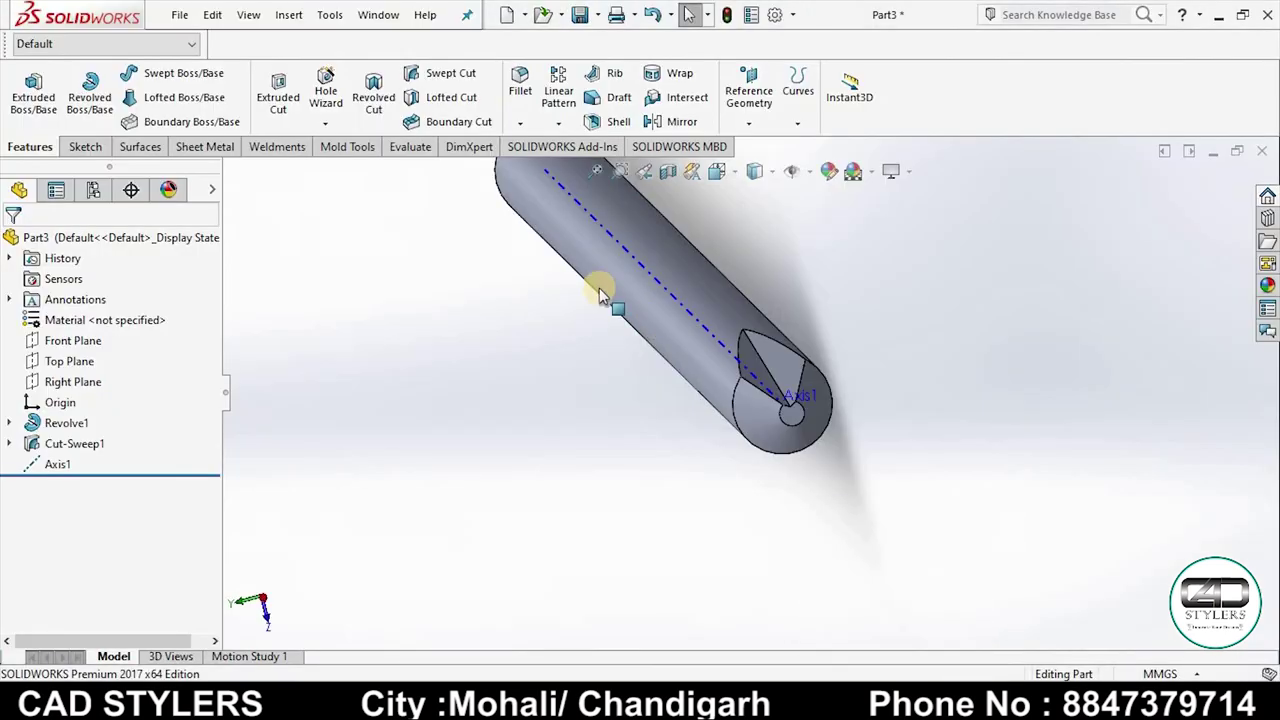
pyautogui.click(556, 132)
pyautogui.click(575, 166)
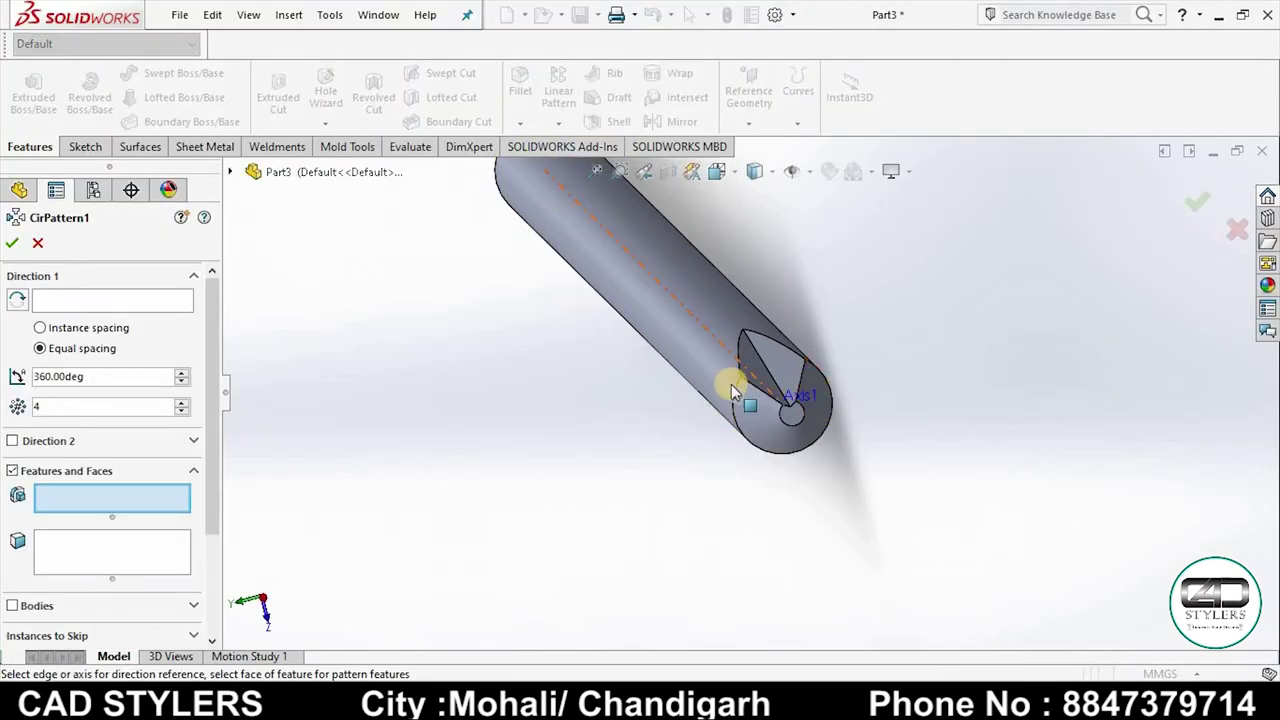
pyautogui.click(725, 350)
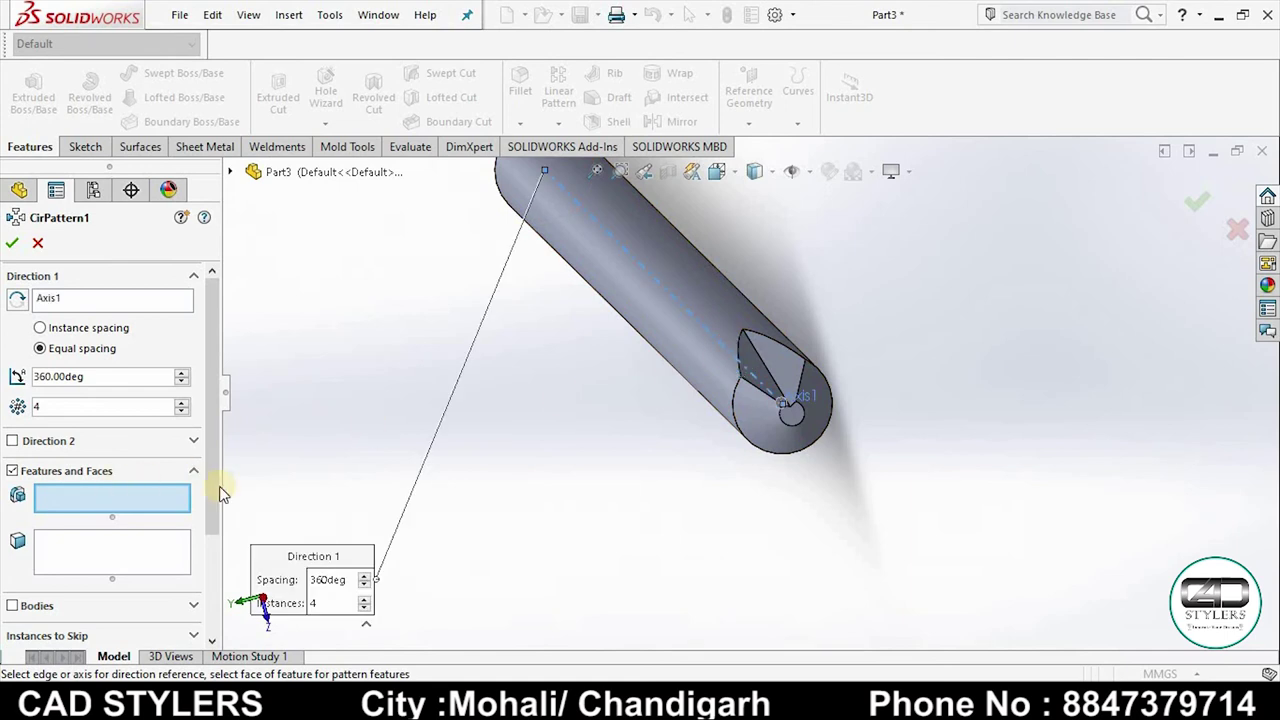
pyautogui.click(793, 377)
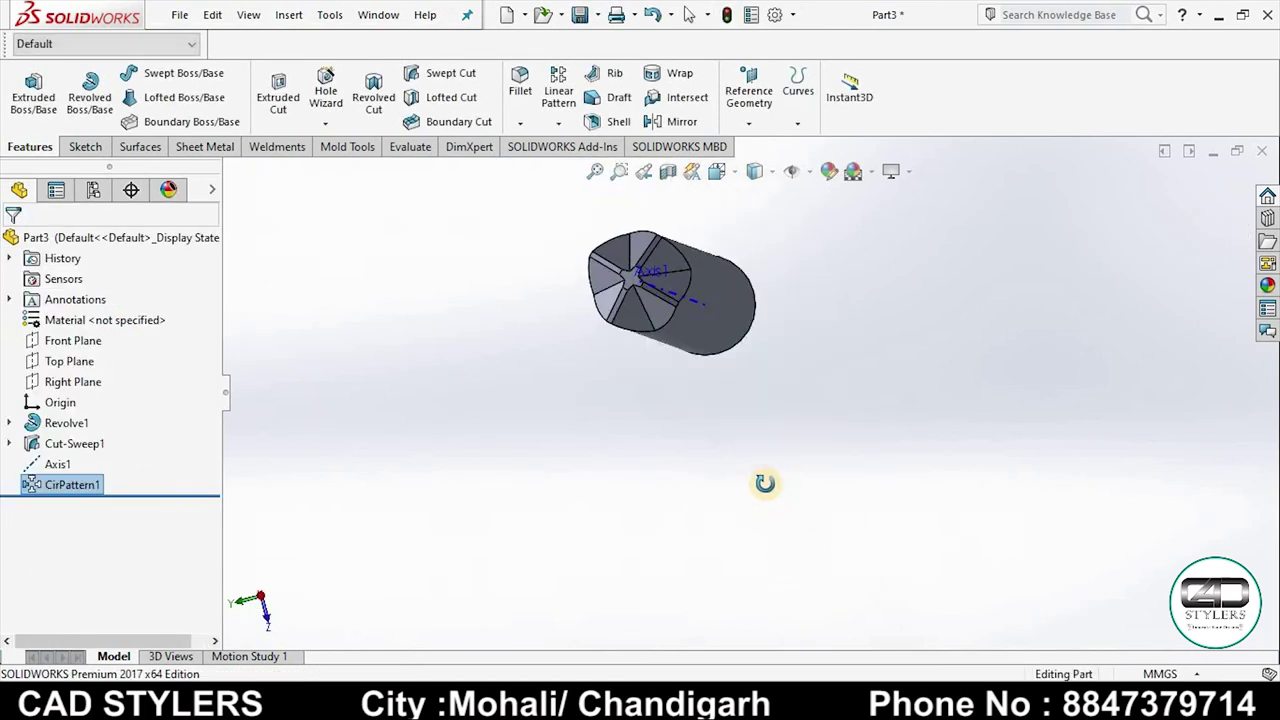
pyautogui.scroll(5, 830, 470)
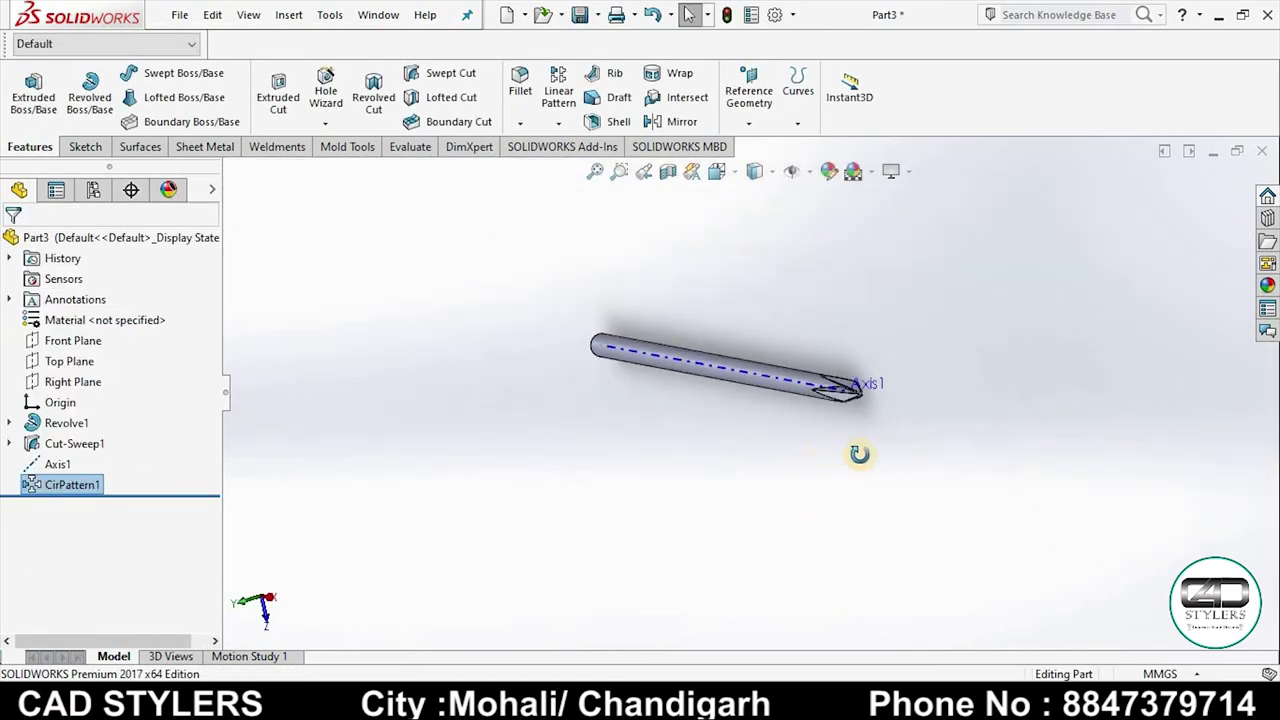
pyautogui.scroll(-5, 953, 428)
pyautogui.scroll(-3, 955, 460)
pyautogui.moveTo(885, 475); pyautogui.dragTo(857, 487, button='middle')
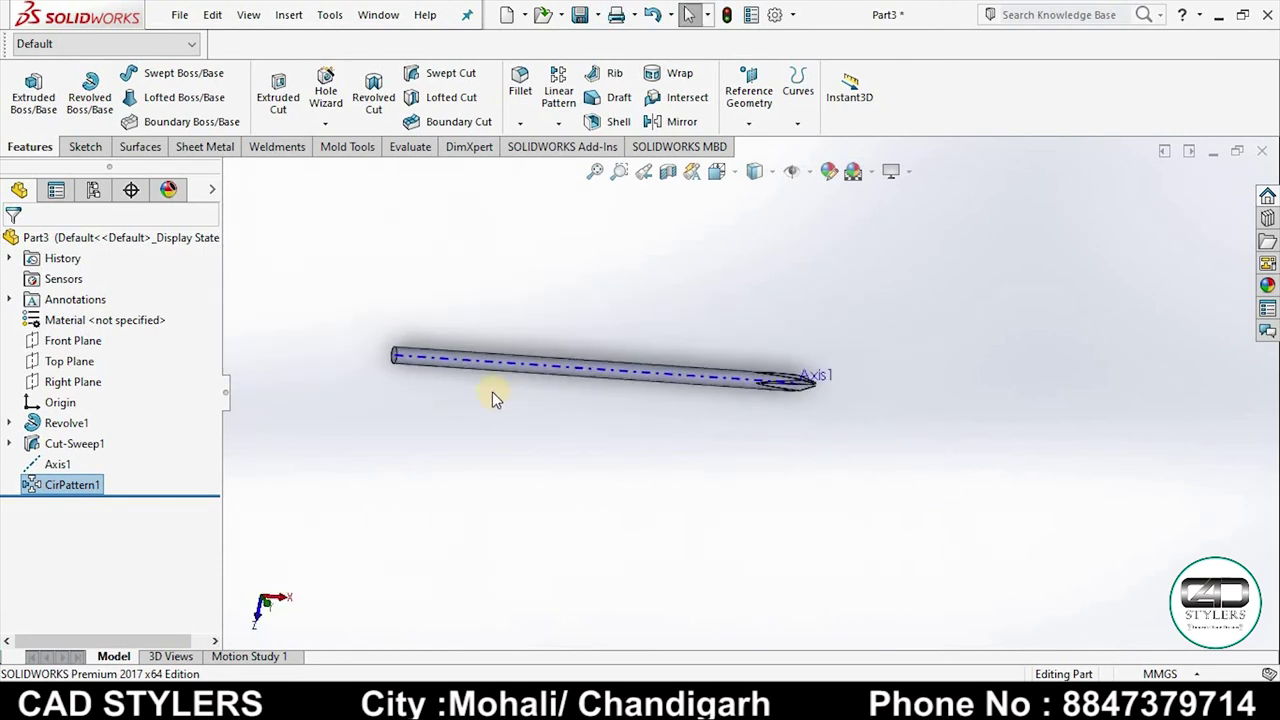
pyautogui.press('f')
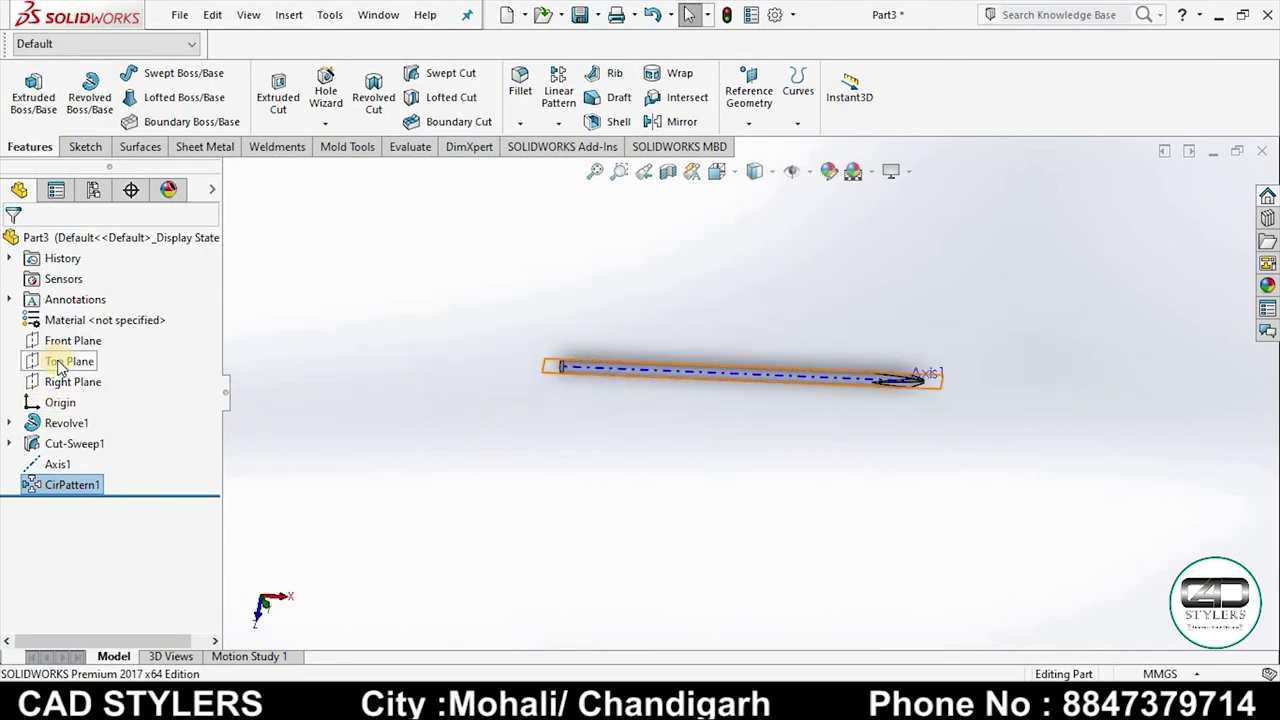
# Step: Start a new sketch on the Front Plane, viewed Normal To
pyautogui.click(80, 341)
pyautogui.rightClick(80, 341)
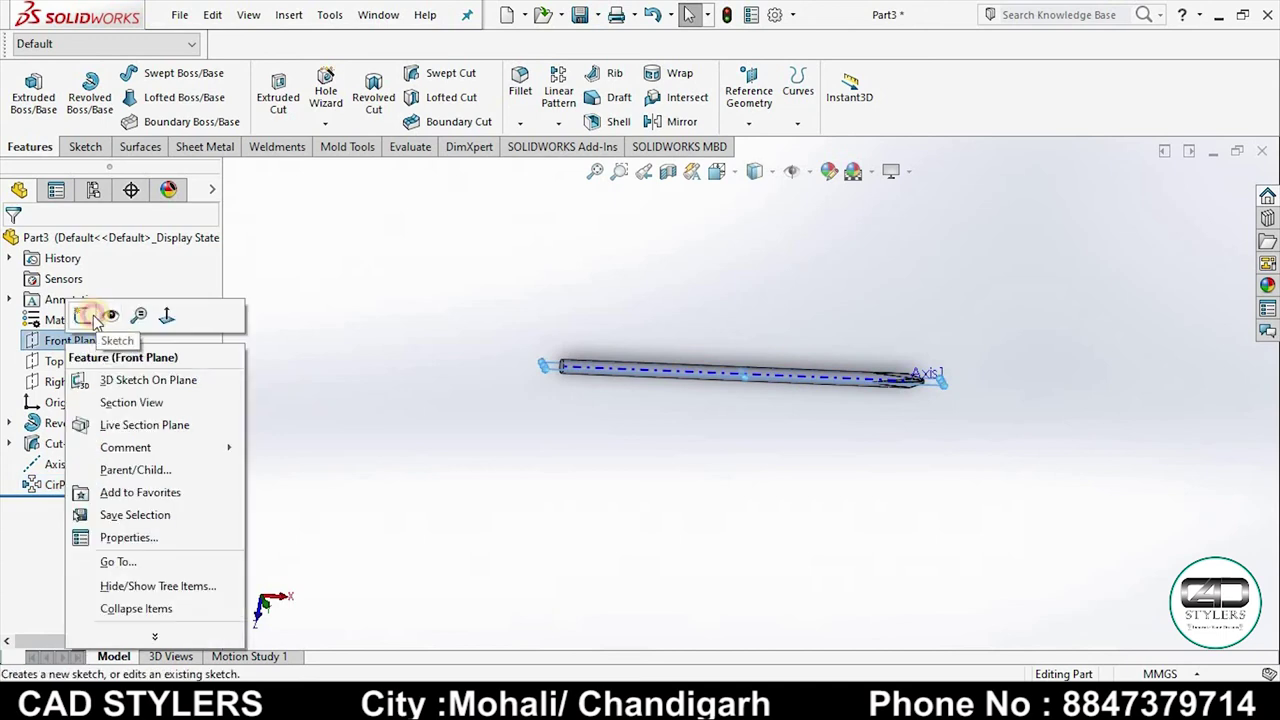
pyautogui.click(84, 316)
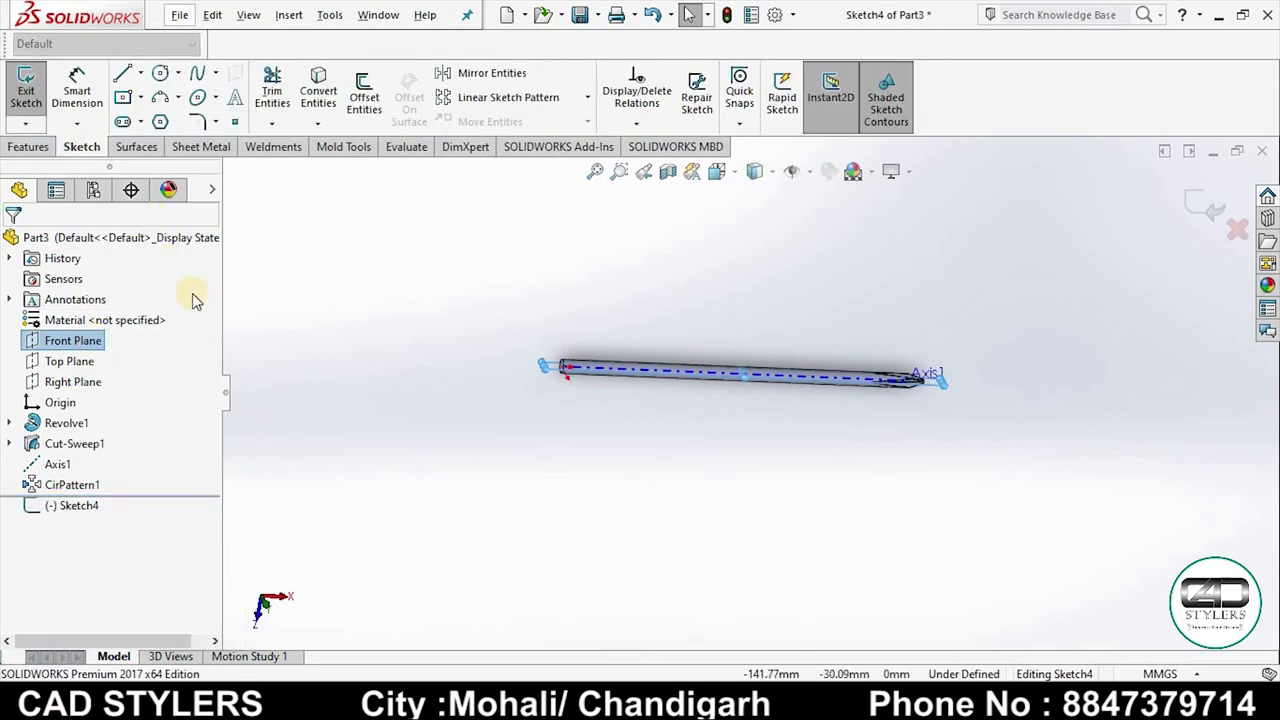
pyautogui.press('space')
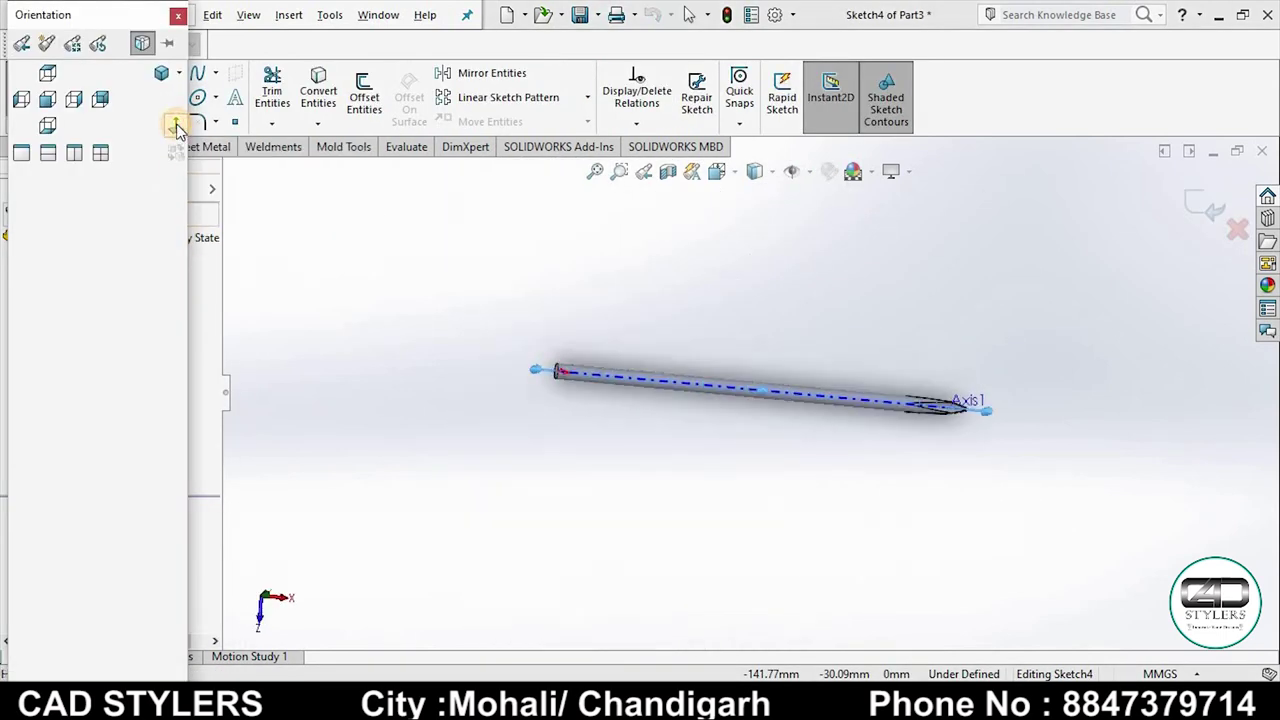
pyautogui.click(176, 128)
pyautogui.scroll(-2, 570, 447)
pyautogui.scroll(-2, 570, 447)
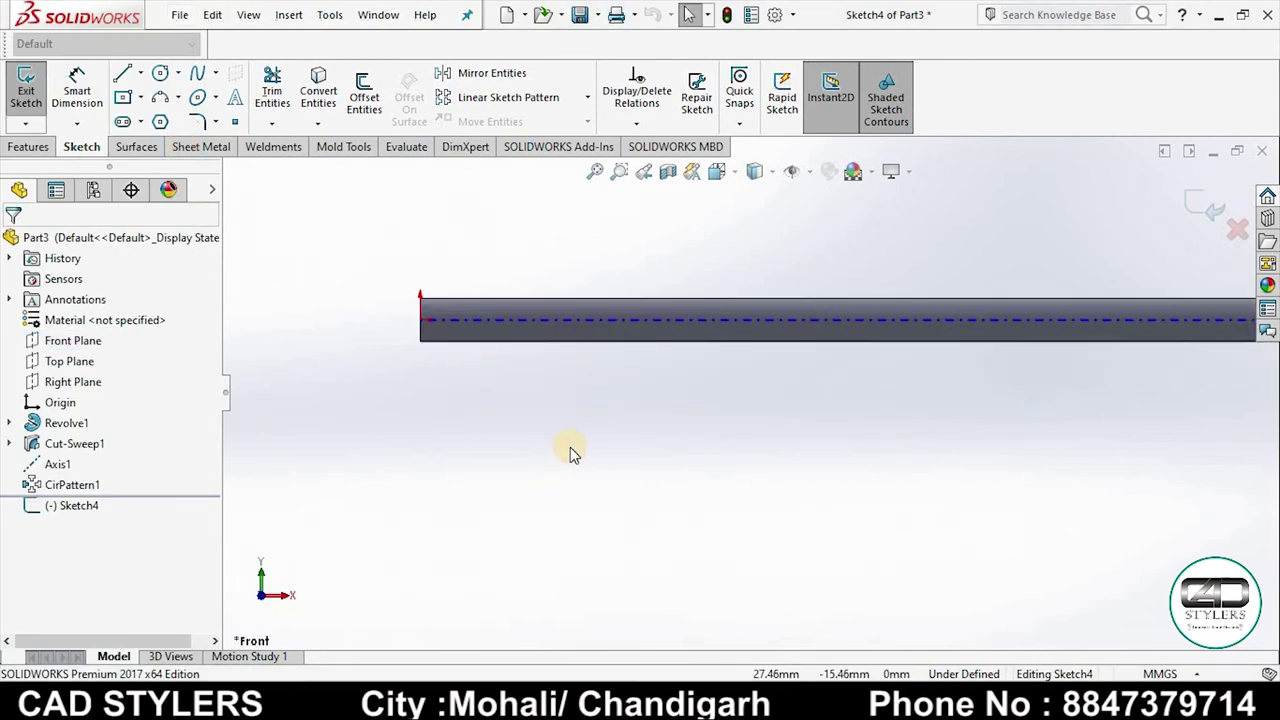
# Step: Draw a corner rectangle straddling the shaft near its left end
pyautogui.click(122, 104)
pyautogui.click(28, 311)
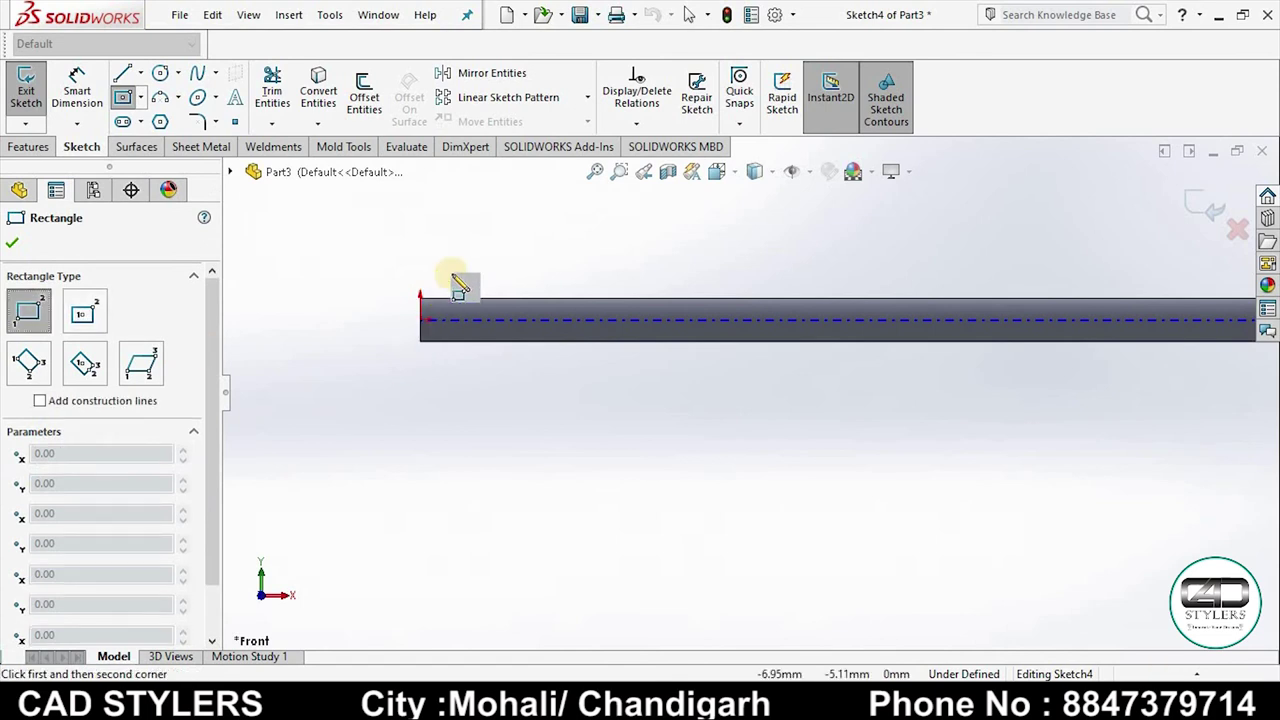
pyautogui.click(460, 262)
pyautogui.click(515, 378)
pyautogui.rightClick(572, 393)
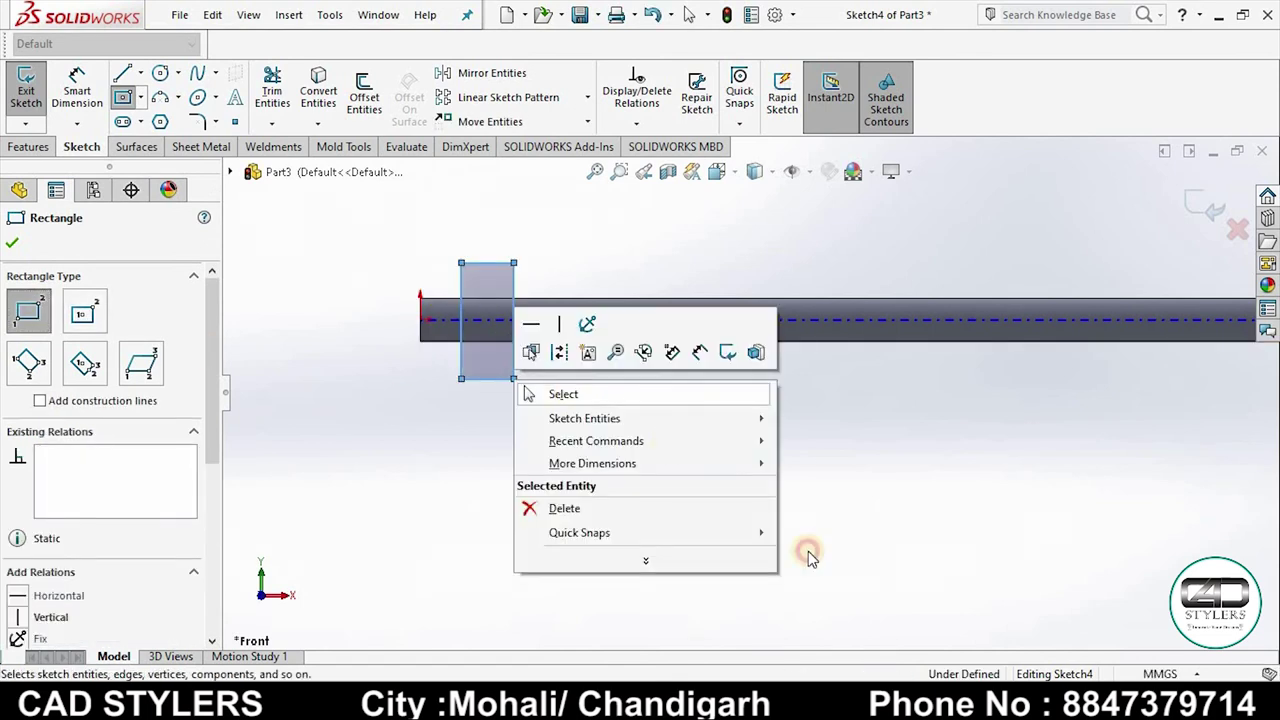
pyautogui.press('Escape')
# Step: Compare the rectangle against the shaft's reference drawing
pyautogui.click(907, 672)
pyautogui.scroll(-3, 309, 380)
pyautogui.scroll(3, 306, 394)
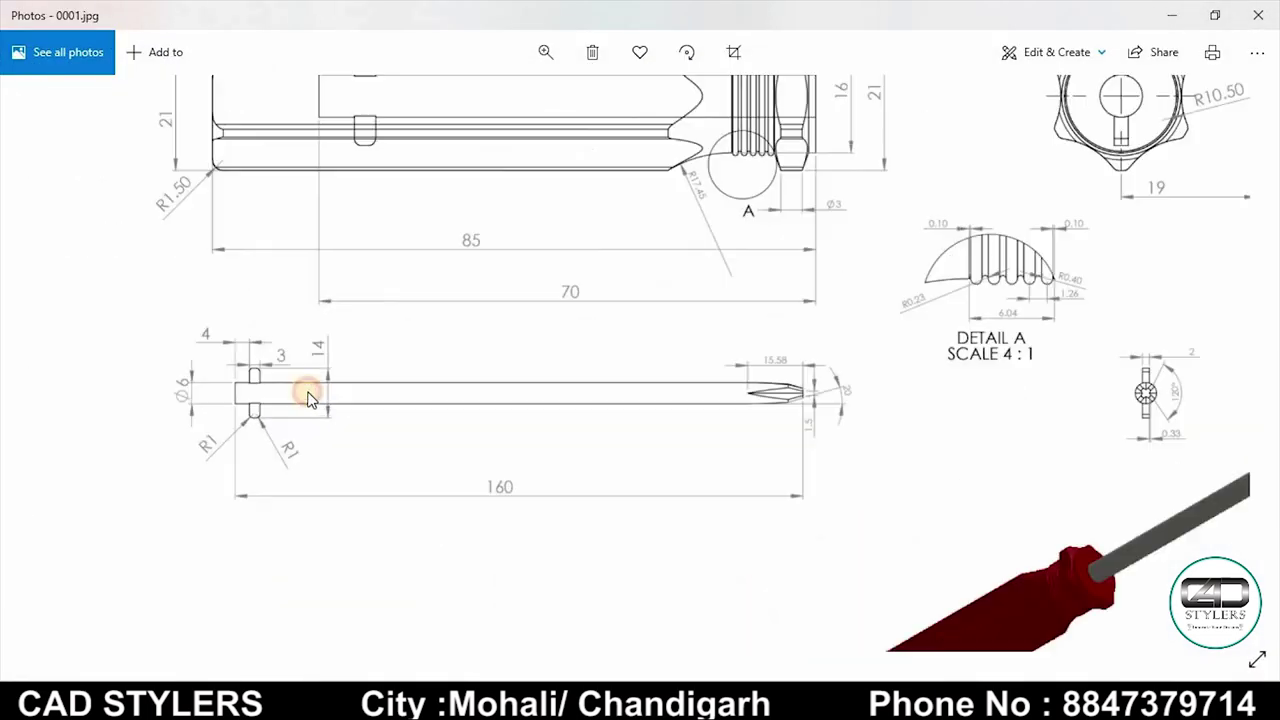
pyautogui.scroll(2, 200, 377)
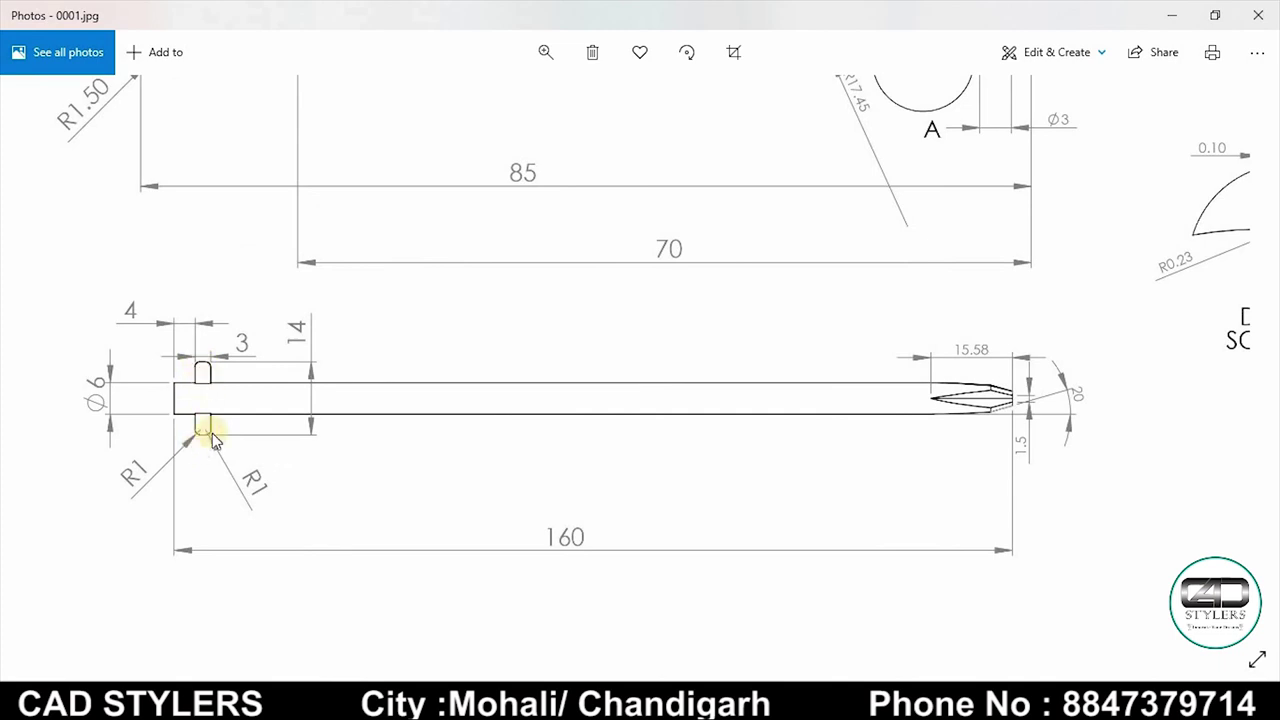
pyautogui.click(891, 668)
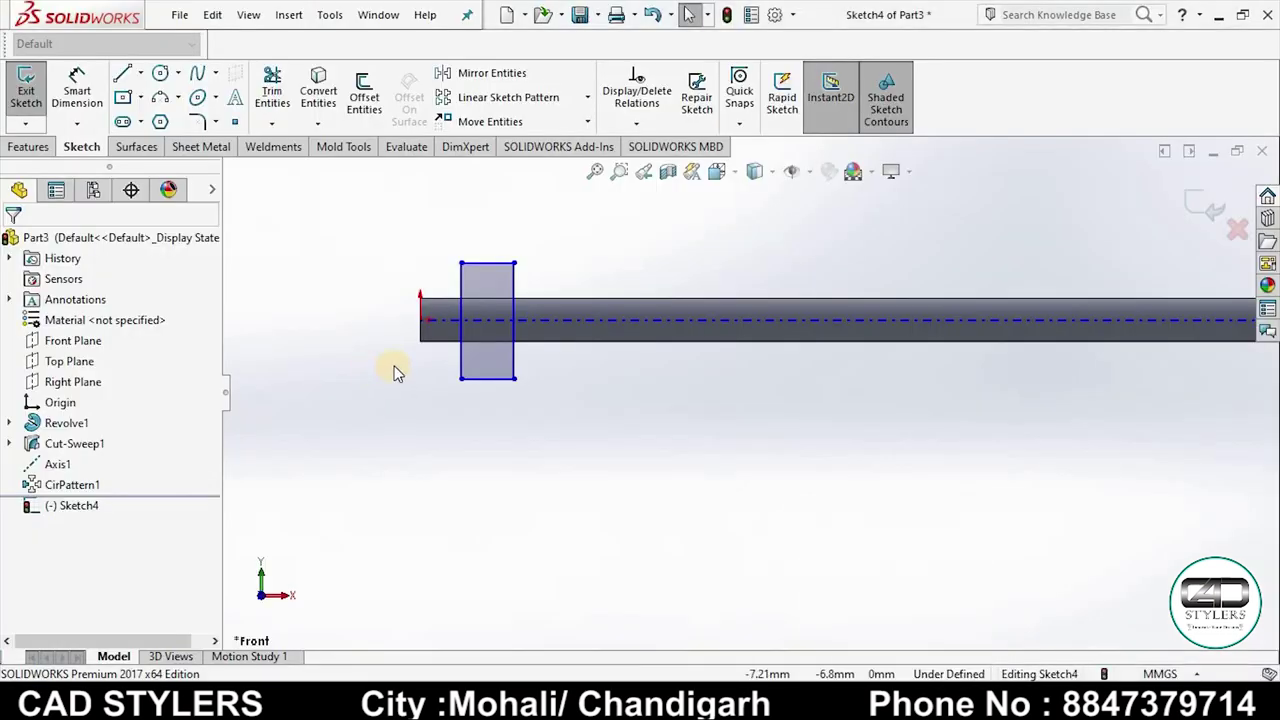
# Step: Dimension the pin rectangle 4 mm from the shaft end and 14 mm tall
pyautogui.click(77, 90)
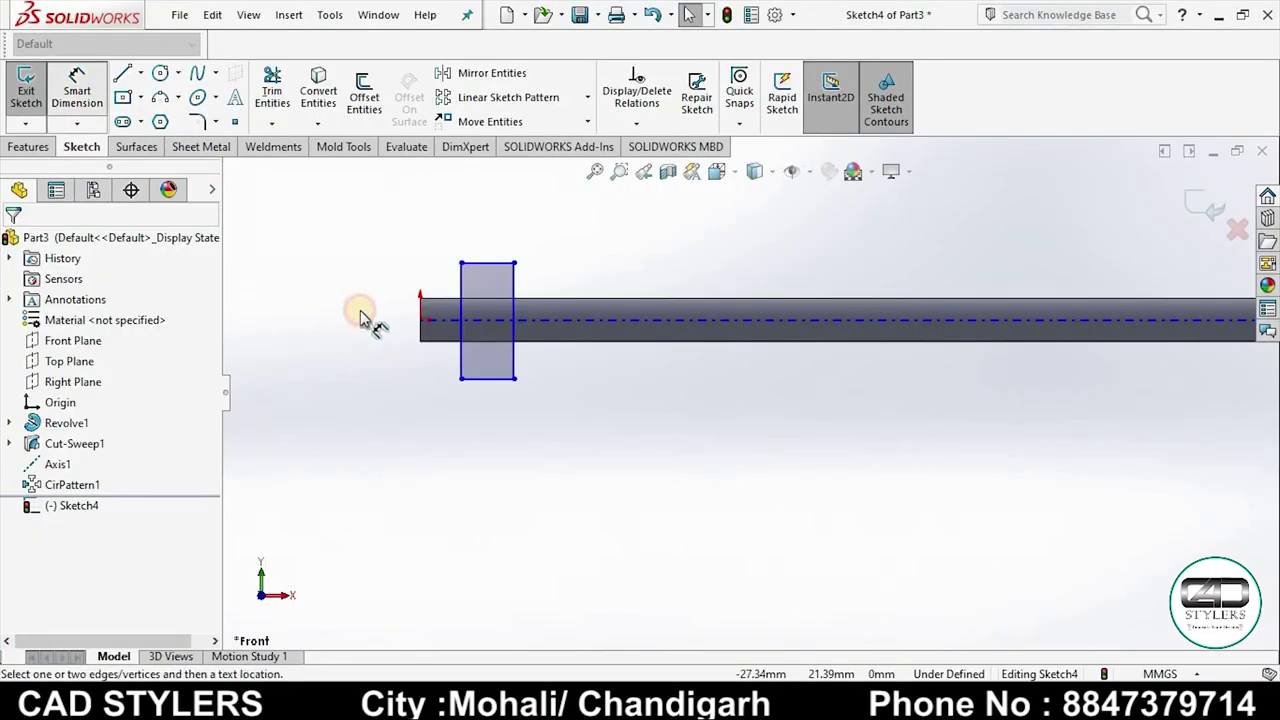
pyautogui.click(465, 288)
pyautogui.click(429, 255)
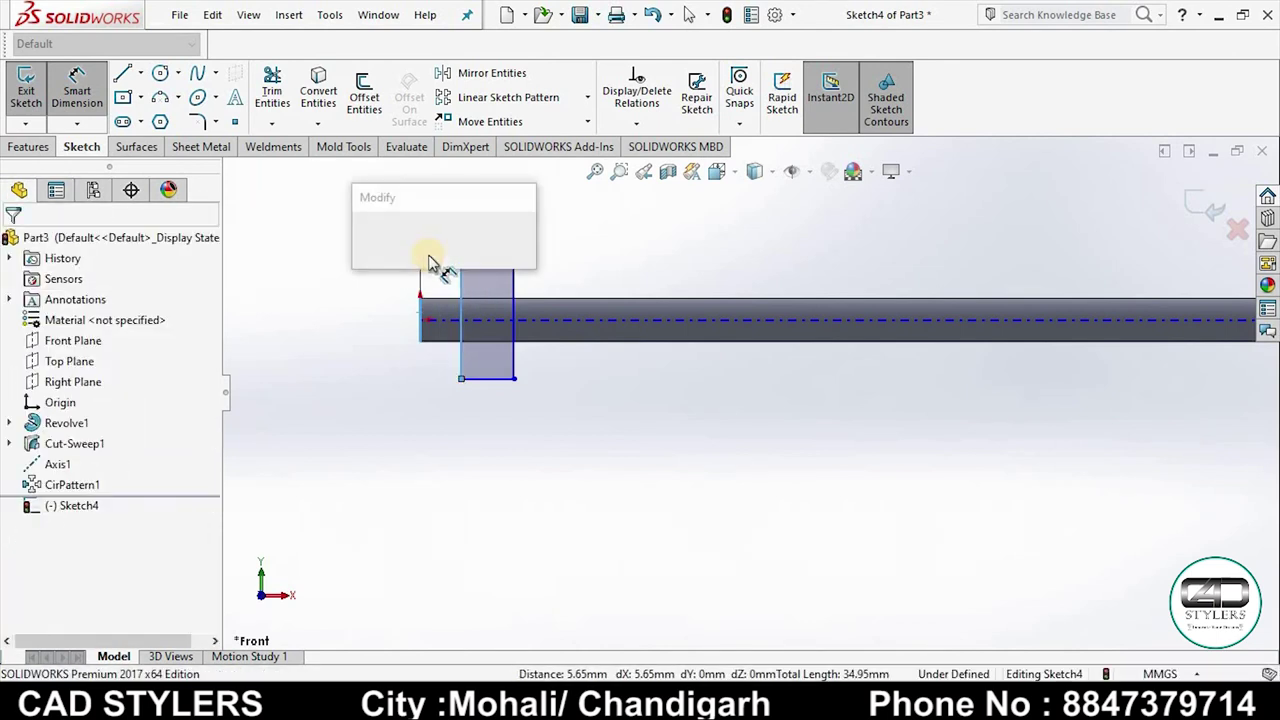
pyautogui.write('4')
pyautogui.press('Return')
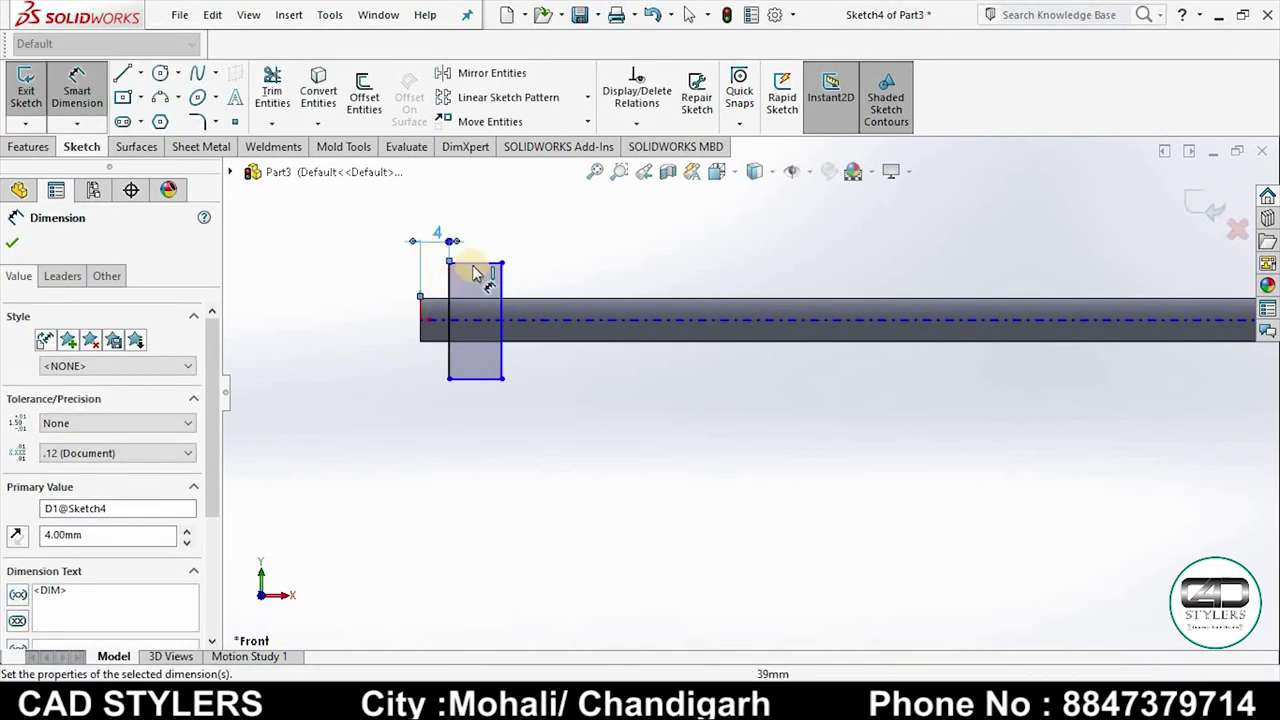
pyautogui.click(484, 378)
pyautogui.click(568, 364)
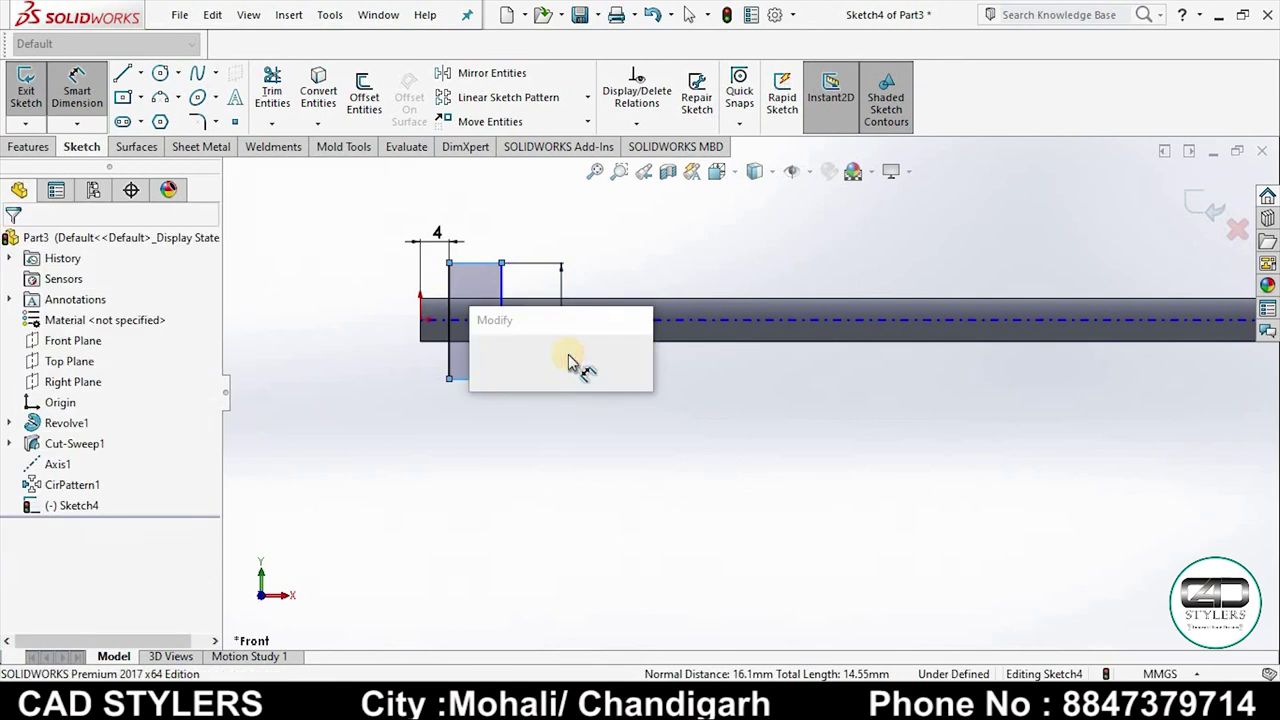
pyautogui.write('14')
pyautogui.press('Return')
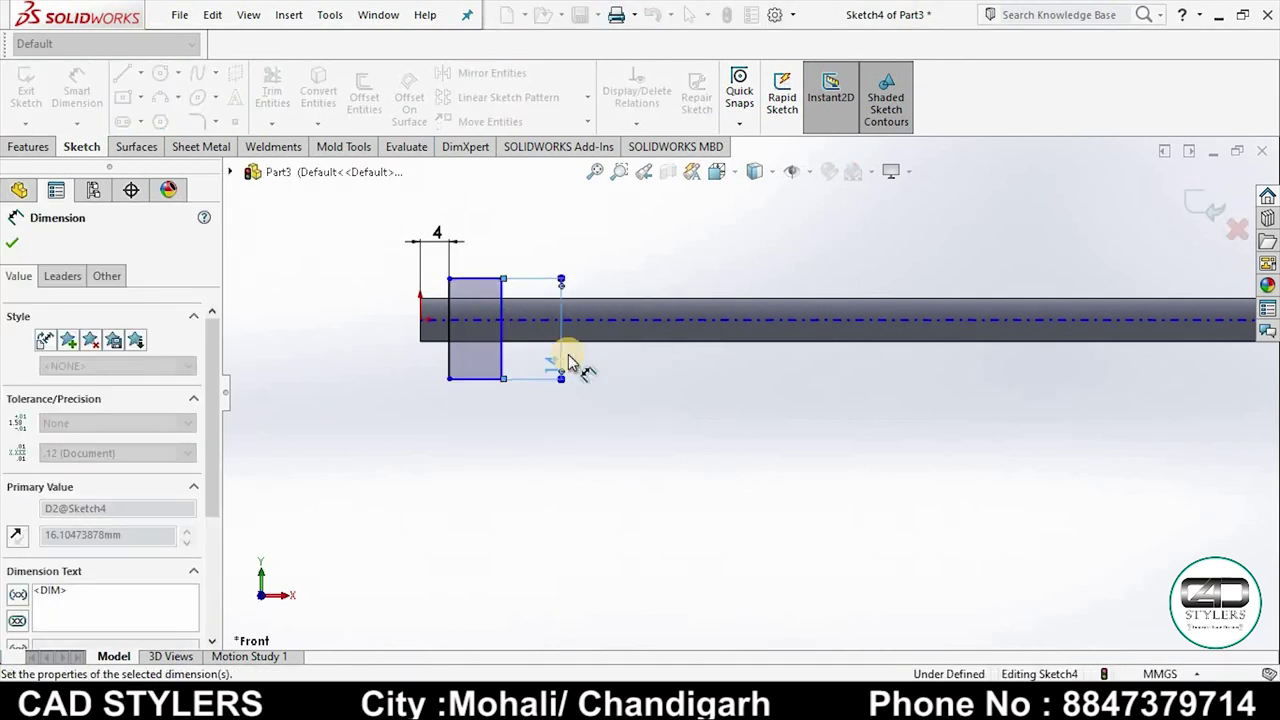
pyautogui.press('Escape')
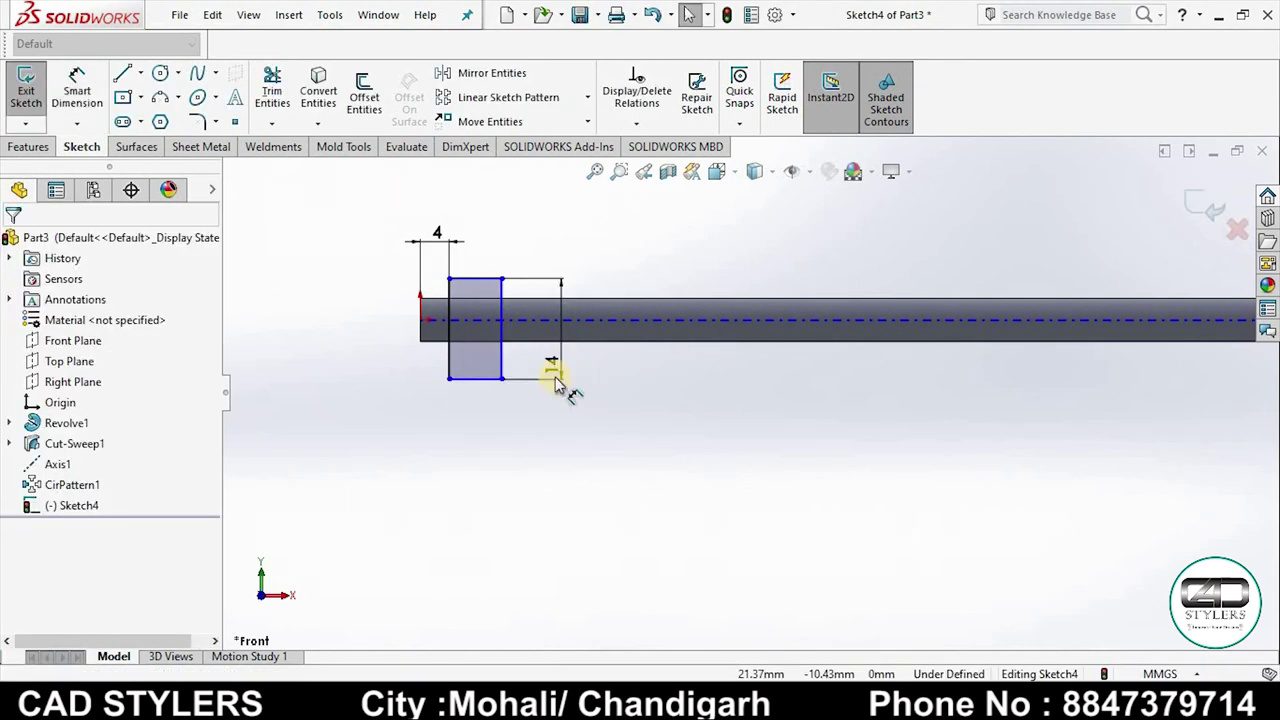
# Step: Draw a centerline from the shaft end along the shaft axis
pyautogui.click(140, 73)
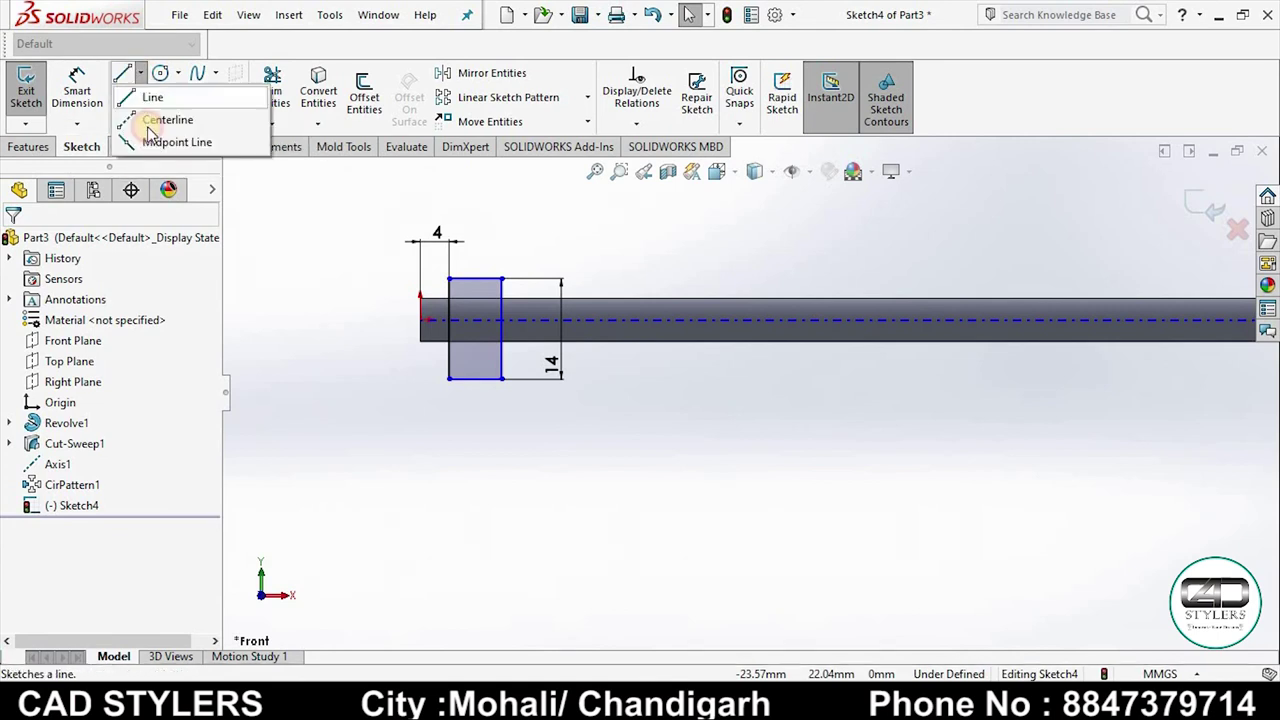
pyautogui.click(162, 119)
pyautogui.moveTo(420, 320); pyautogui.dragTo(344, 320)
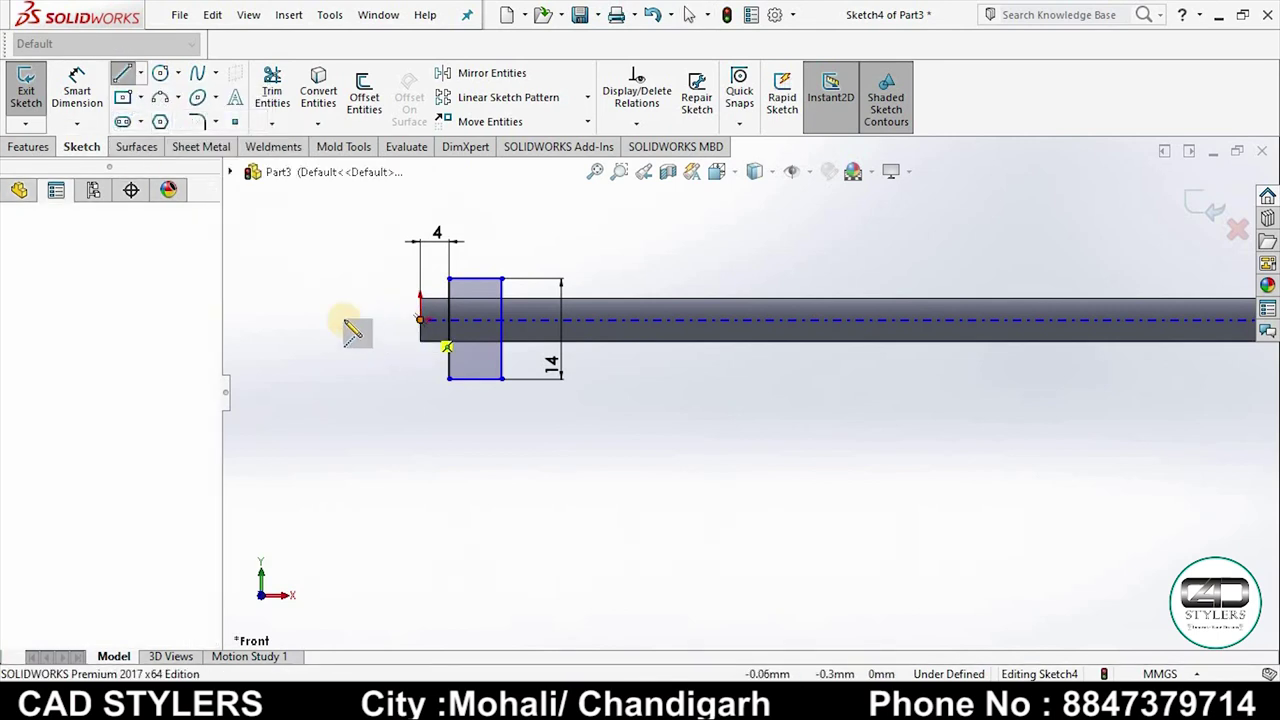
pyautogui.rightClick(345, 320)
pyautogui.click(386, 334)
pyautogui.press('Escape')
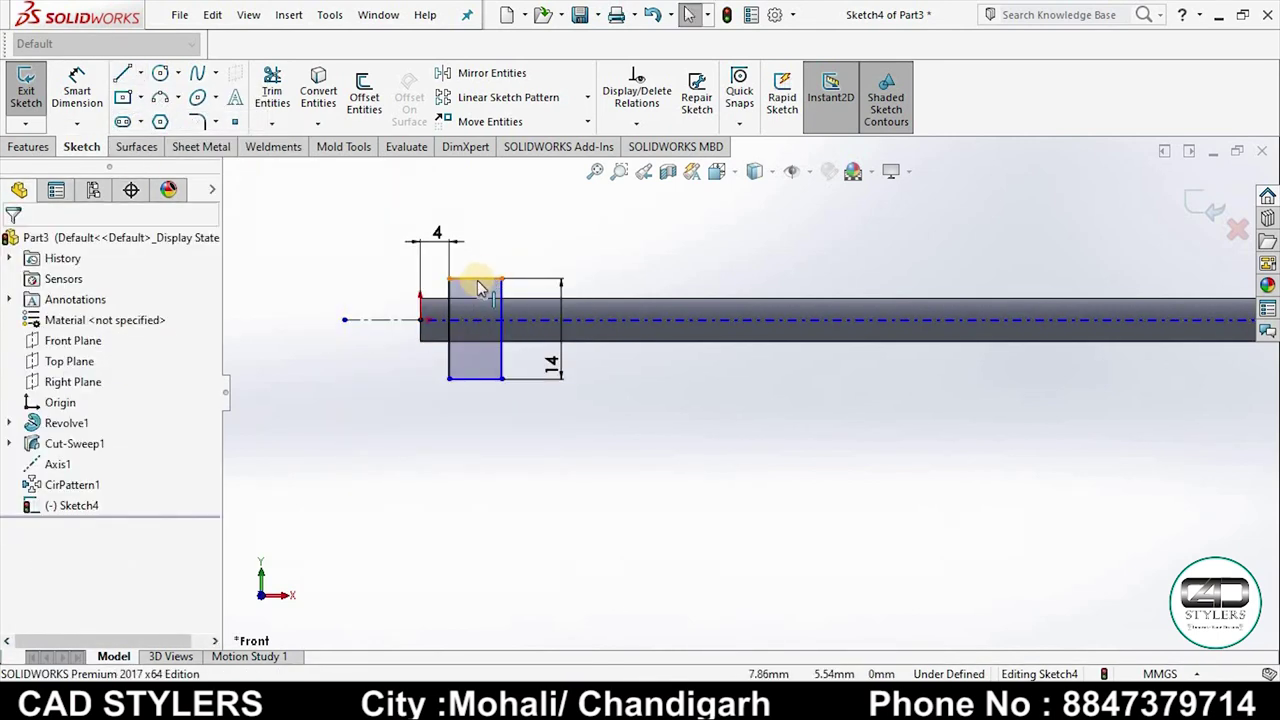
# Step: Make the rectangle's top and bottom edges symmetric about the centerline
pyautogui.click(473, 378)
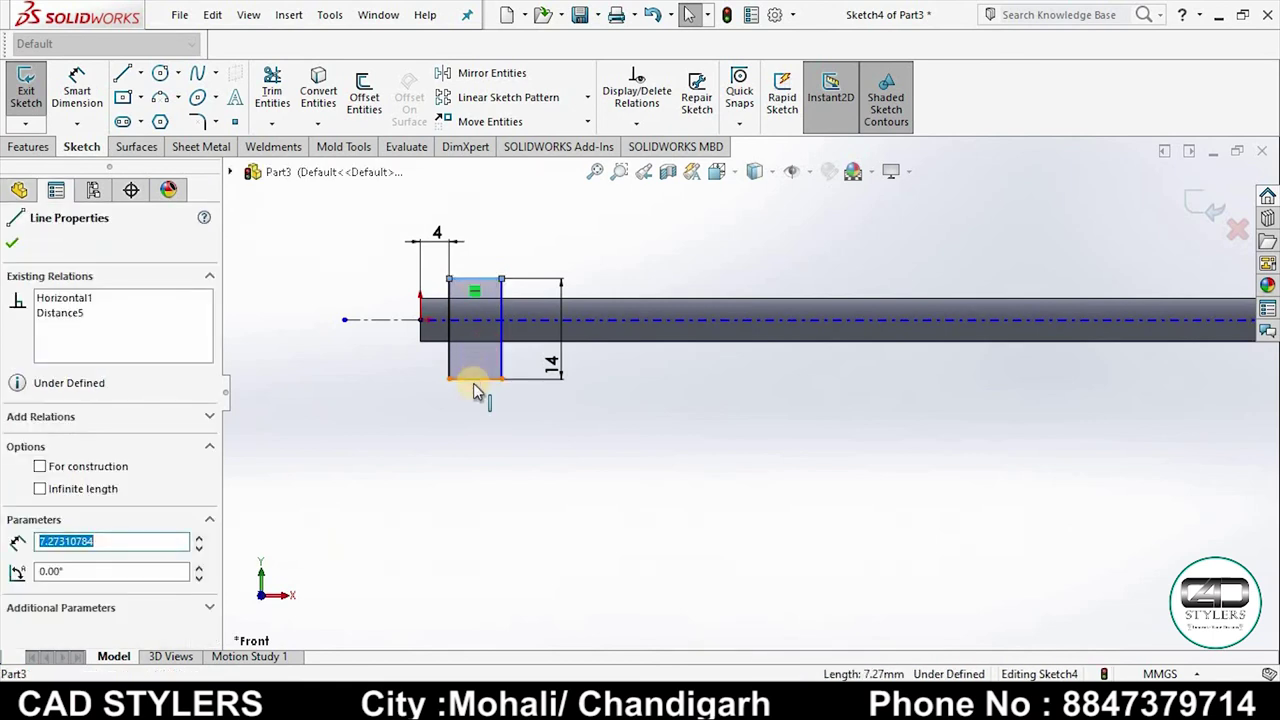
pyautogui.keyDown('ctrl'); pyautogui.click(383, 320); pyautogui.keyUp('ctrl')
pyautogui.click(21, 622)
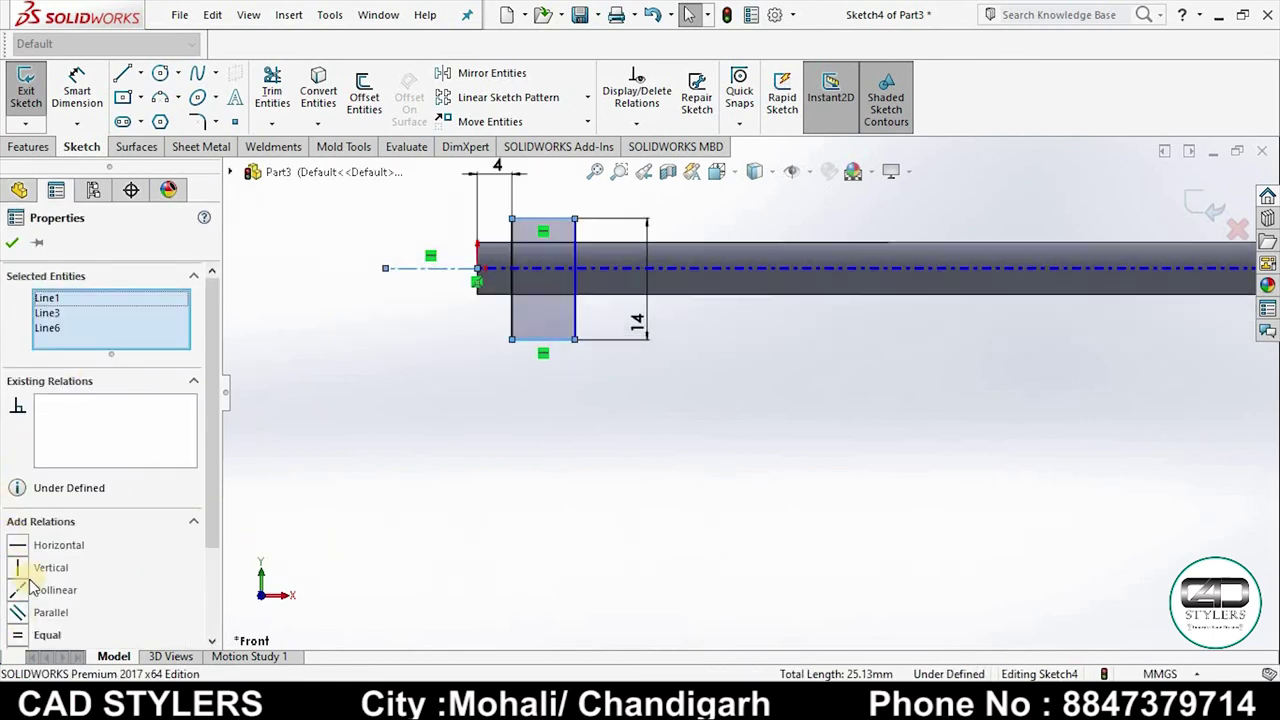
pyautogui.scroll(-3, 62, 600)
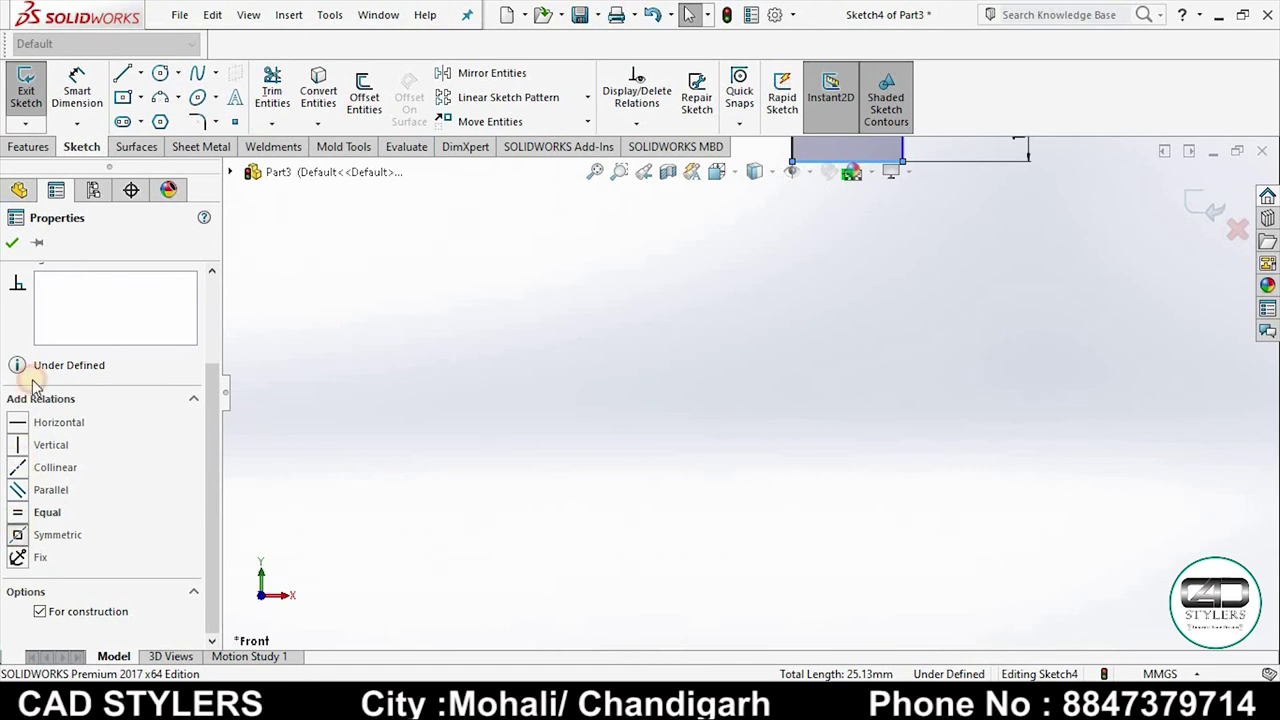
pyautogui.click(263, 420)
pyautogui.scroll(3, 706, 323)
pyautogui.scroll(2, 828, 323)
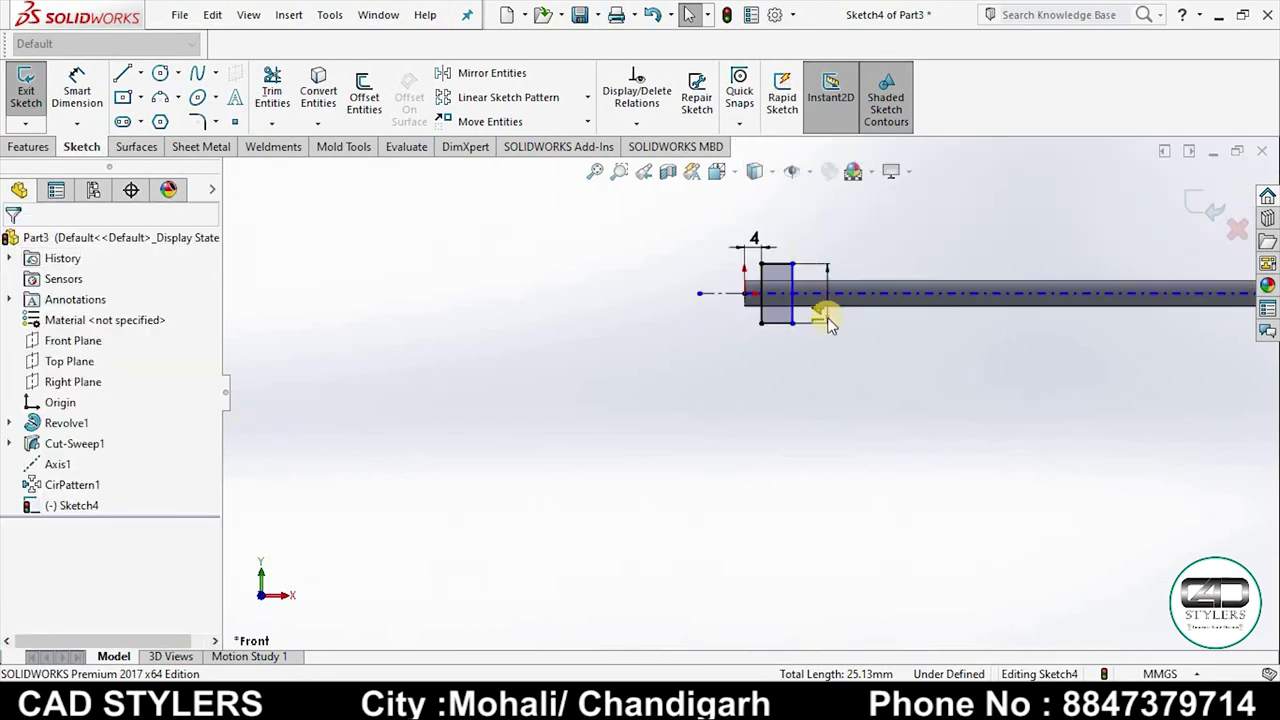
pyautogui.scroll(-3, 800, 340)
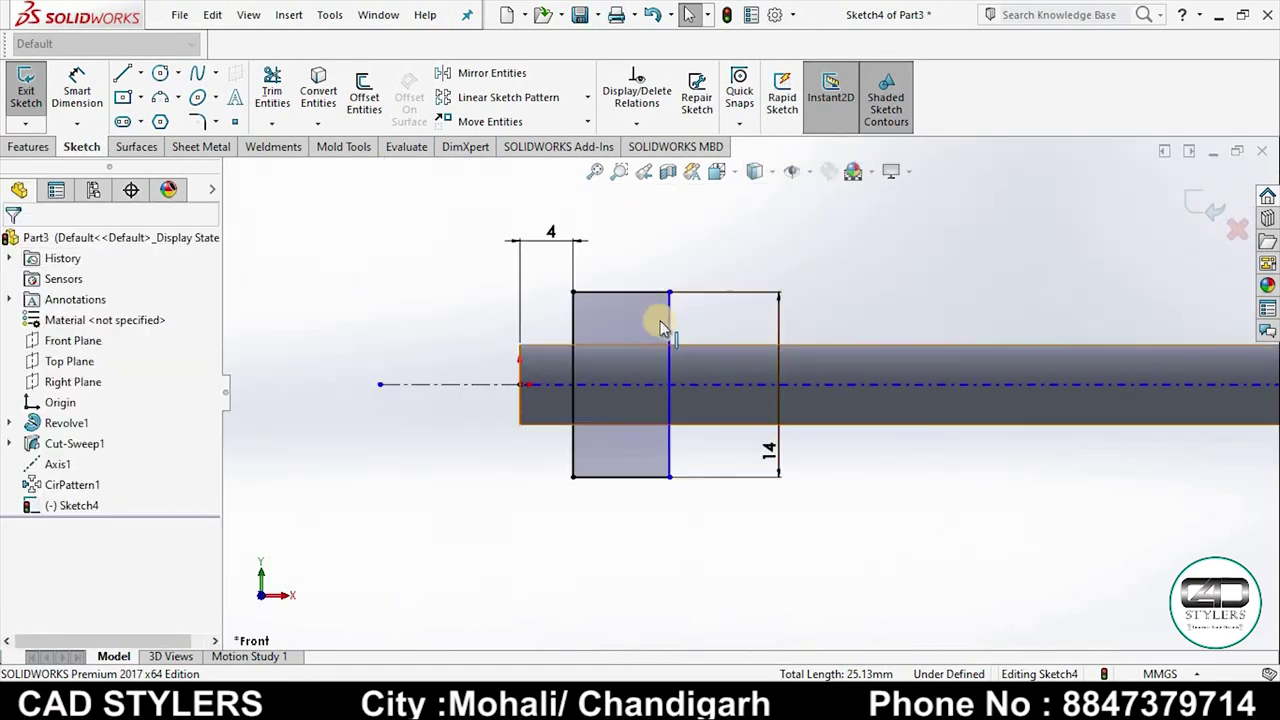
# Step: Dimension the rectangle width to 3 mm
pyautogui.click(669, 320)
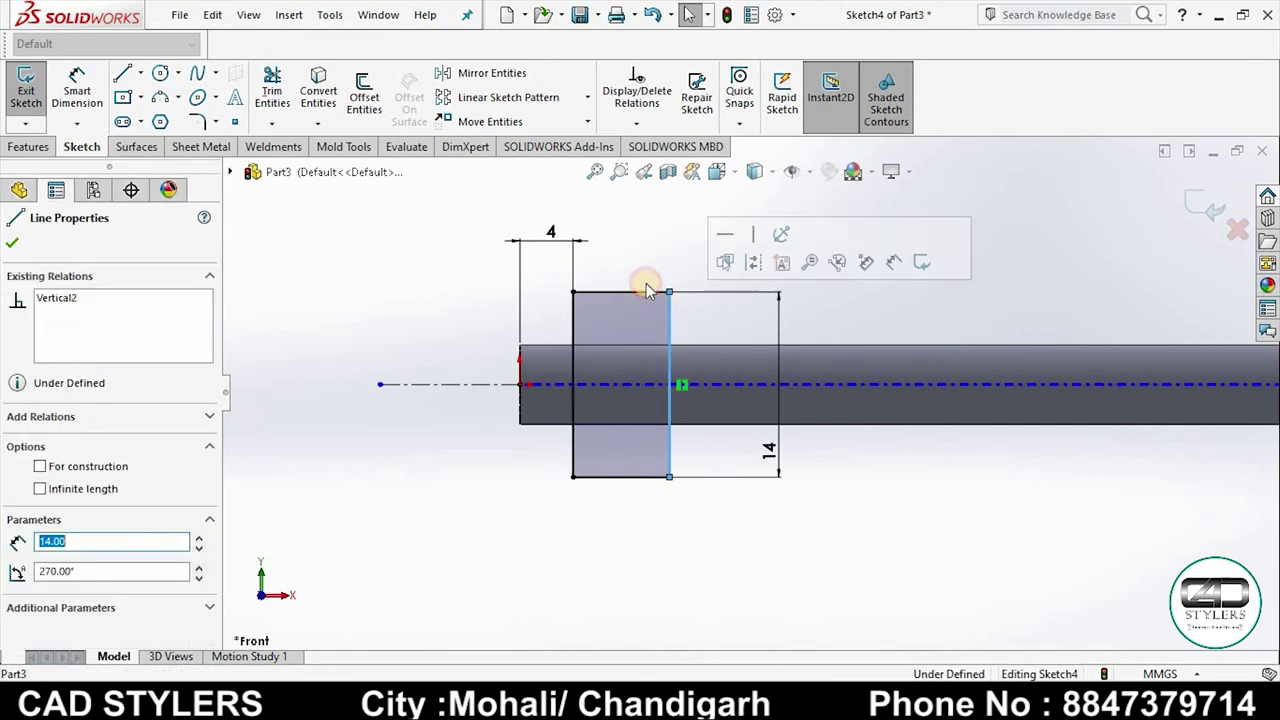
pyautogui.click(77, 90)
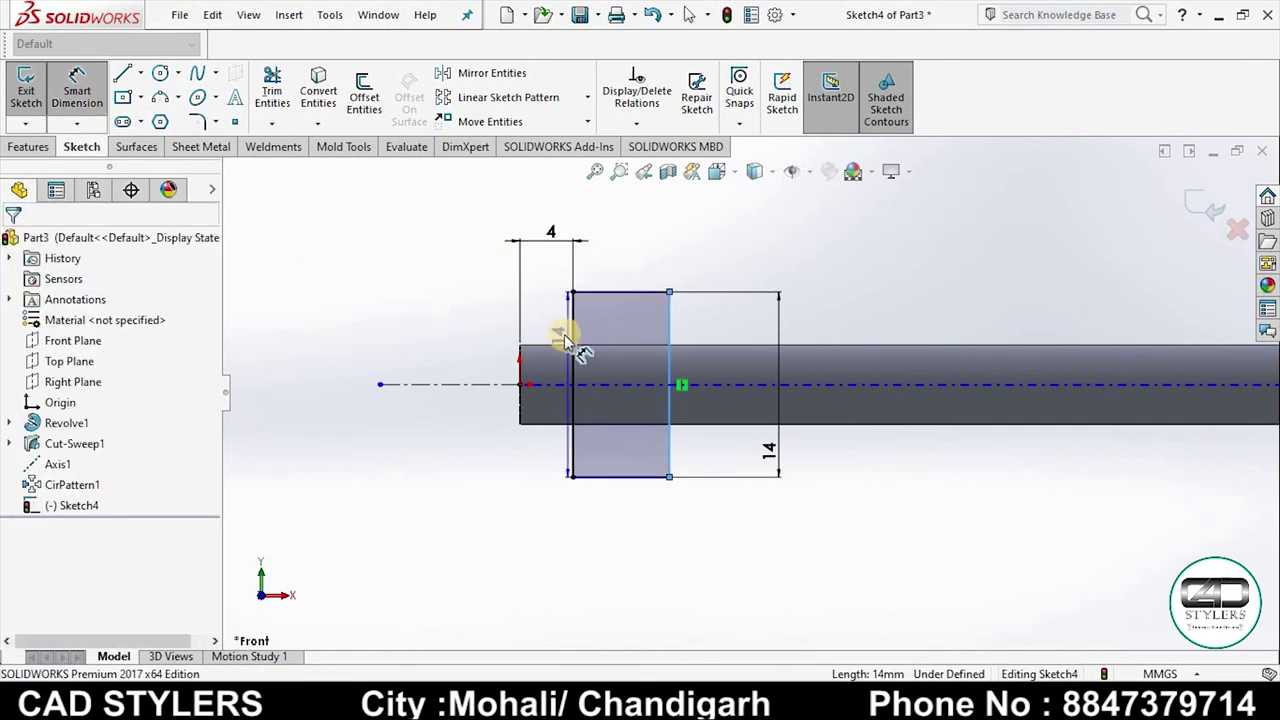
pyautogui.click(578, 318)
pyautogui.click(628, 276)
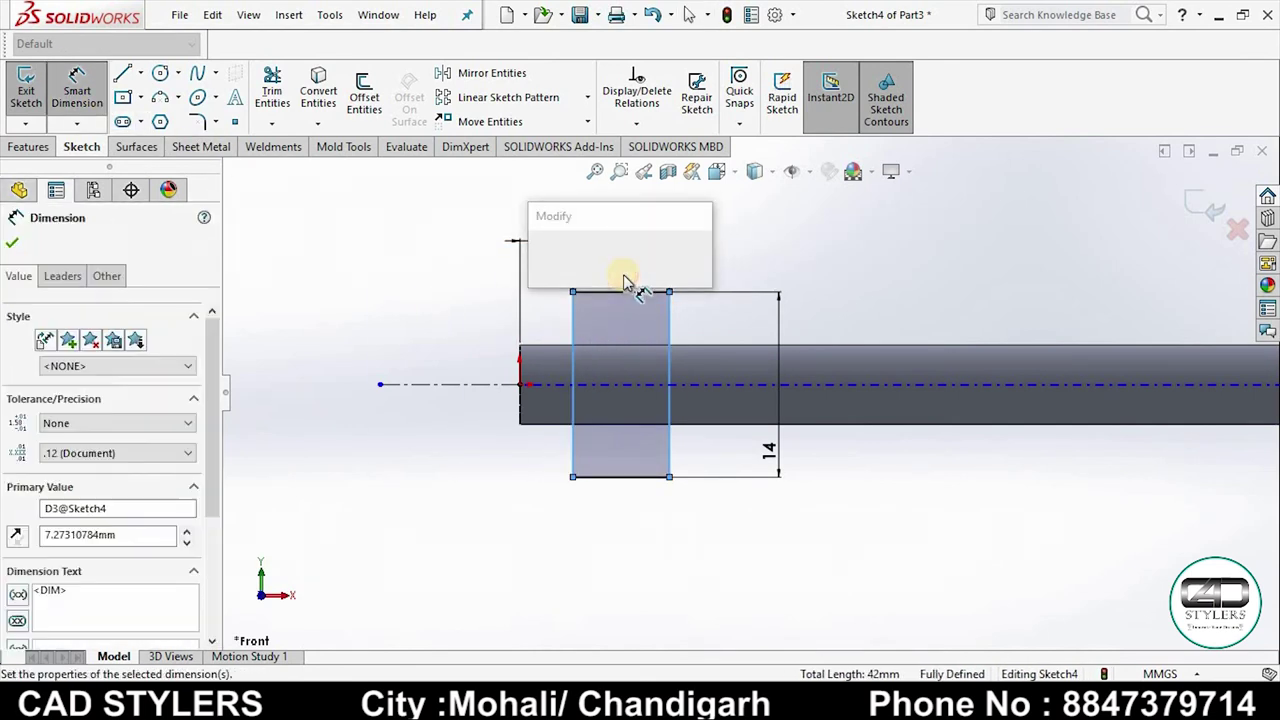
pyautogui.write('3')
pyautogui.press('Return')
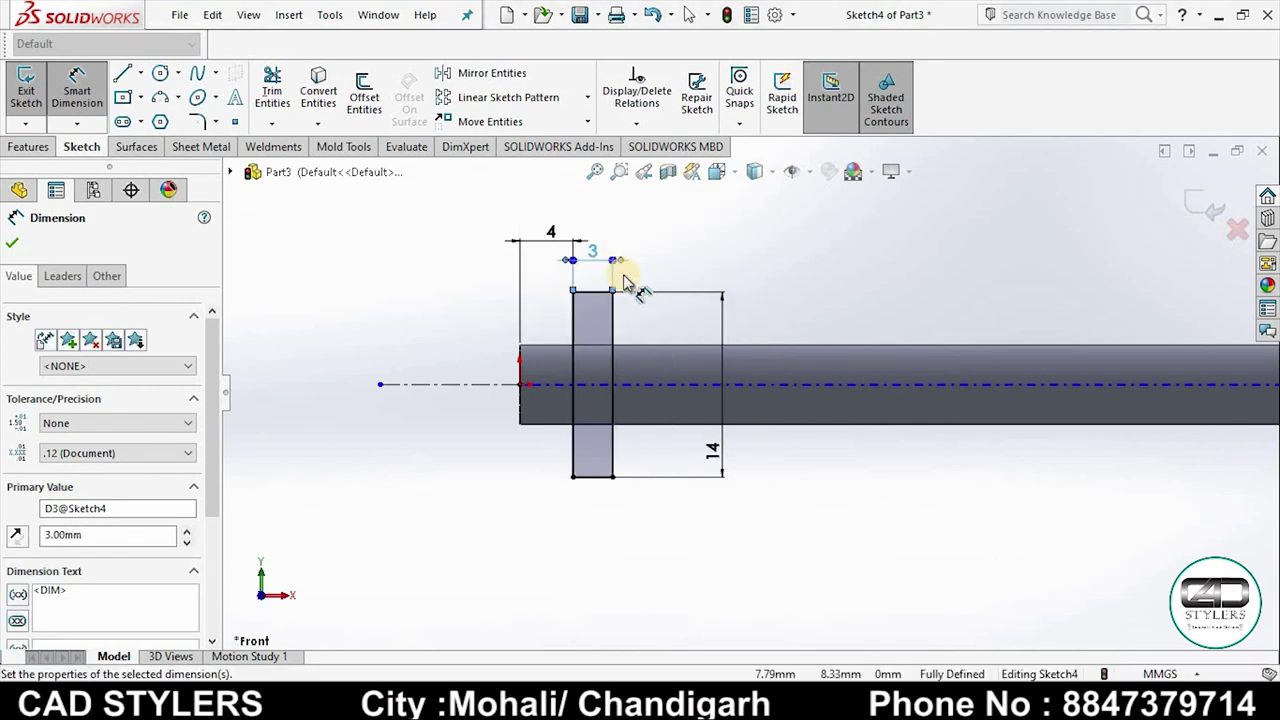
pyautogui.click(197, 121)
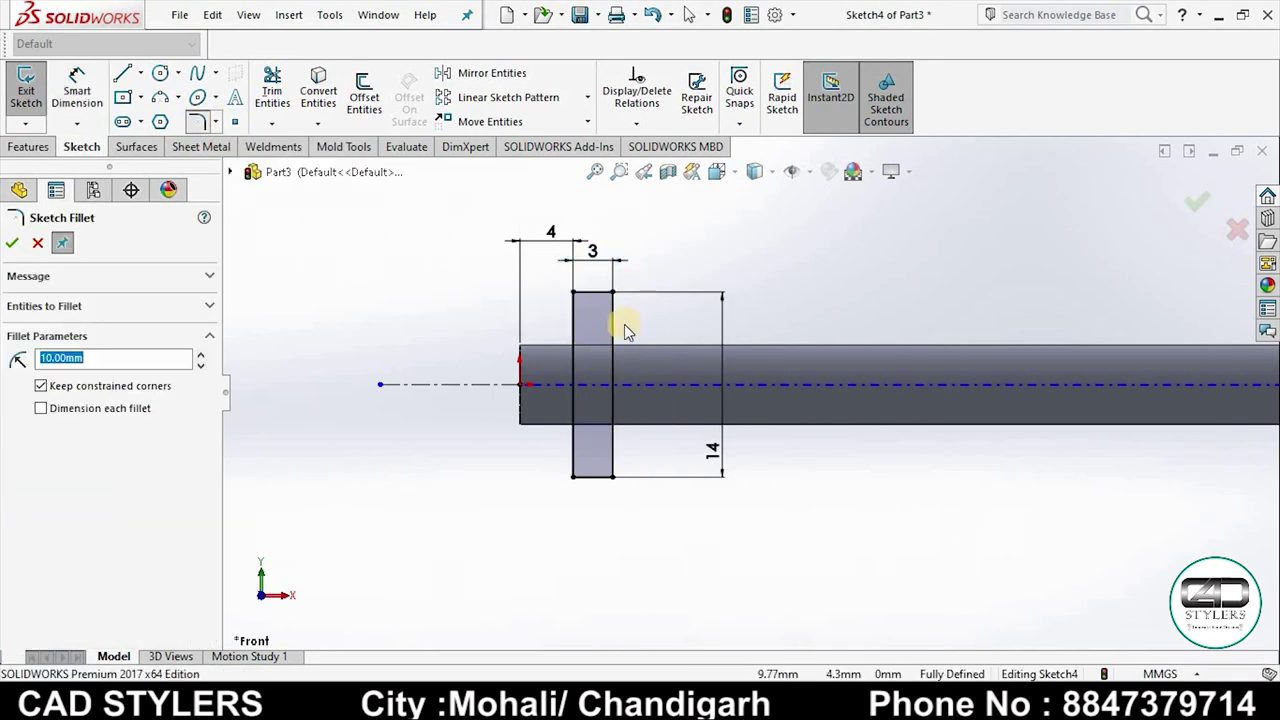
# Step: Apply 1 mm sketch fillets to all four rectangle corners and exit Sketch4
pyautogui.scroll(-4, 615, 305)
pyautogui.click(527, 283)
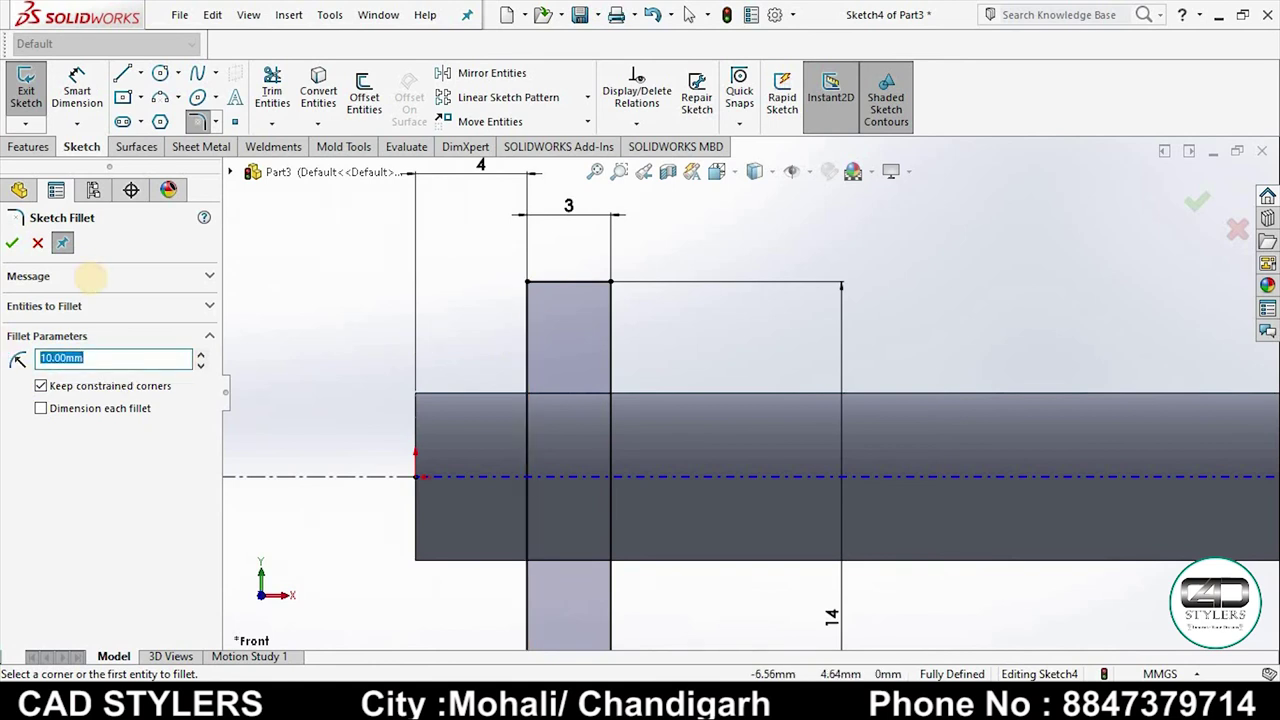
pyautogui.write('1')
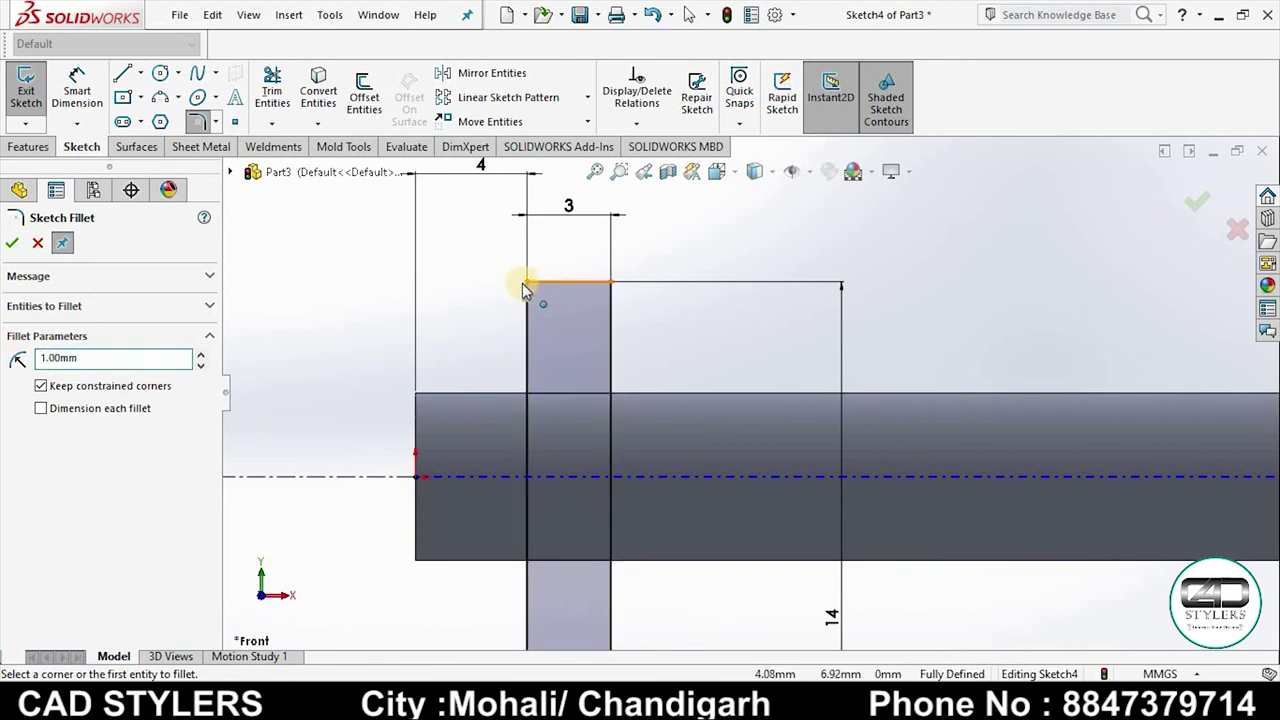
pyautogui.click(590, 283)
pyautogui.click(611, 357)
pyautogui.press('z')
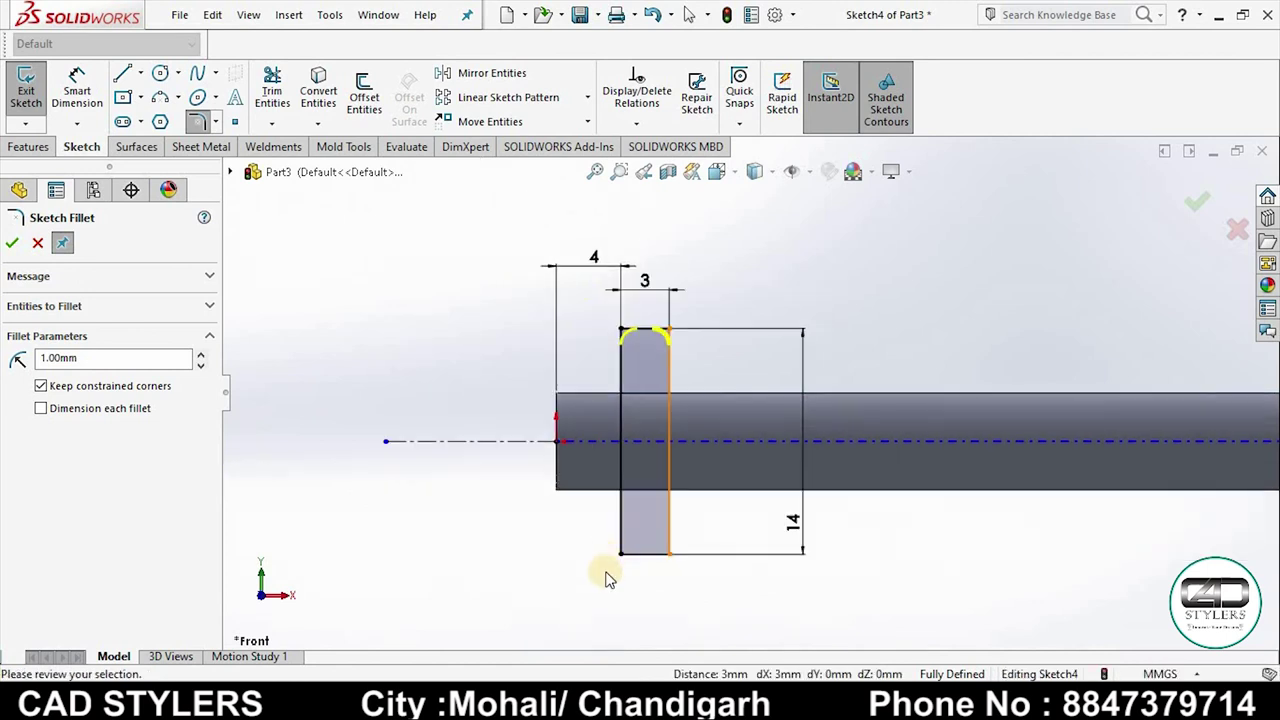
pyautogui.click(669, 553)
pyautogui.click(622, 553)
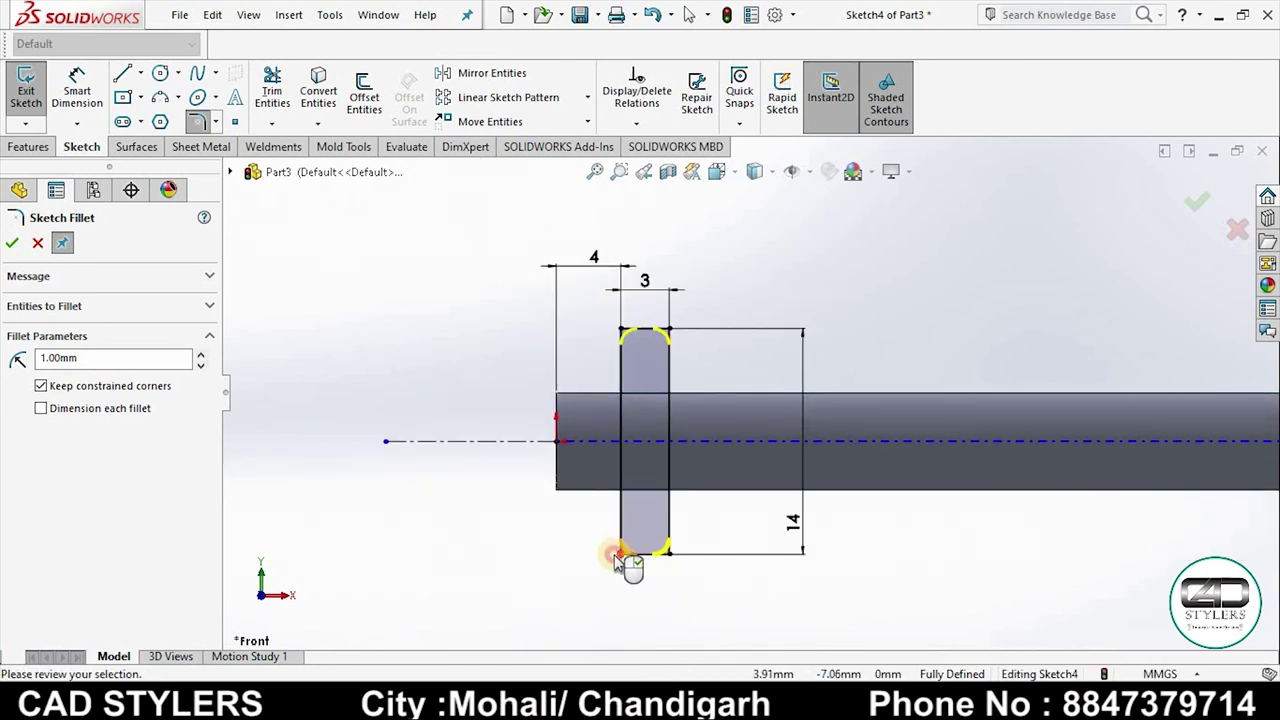
pyautogui.click(327, 310)
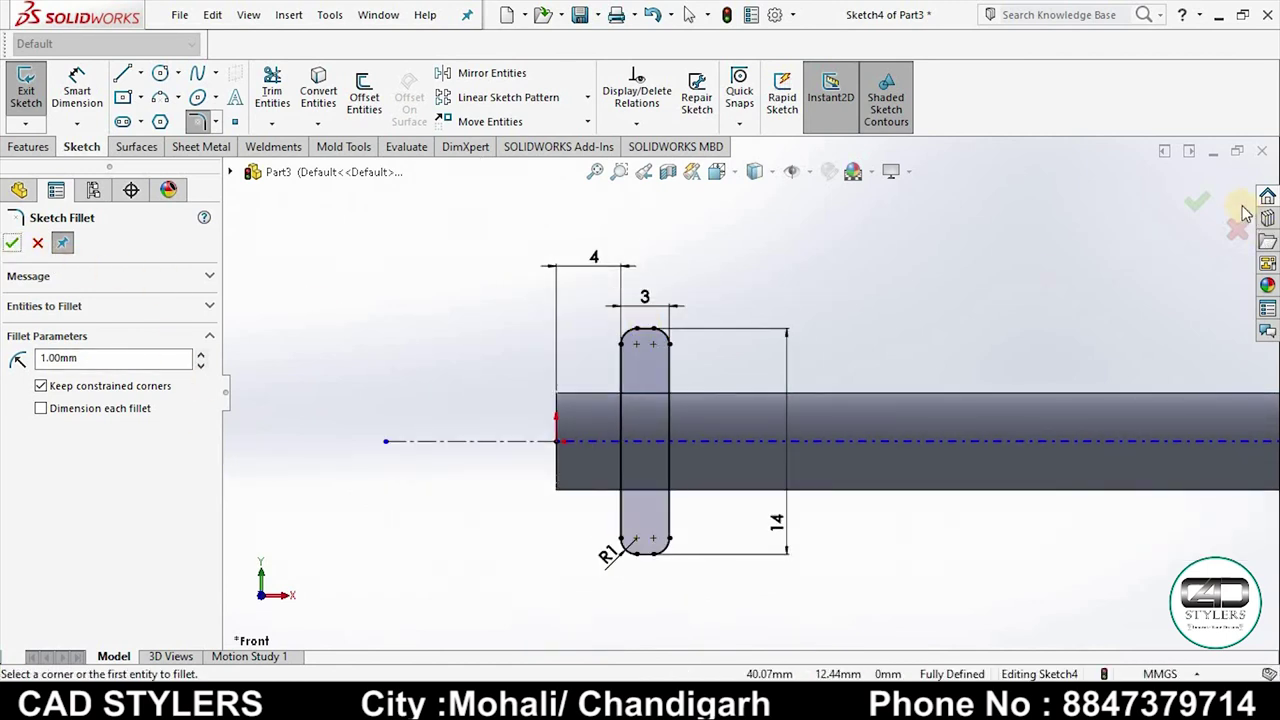
pyautogui.click(1199, 201)
pyautogui.click(1199, 201)
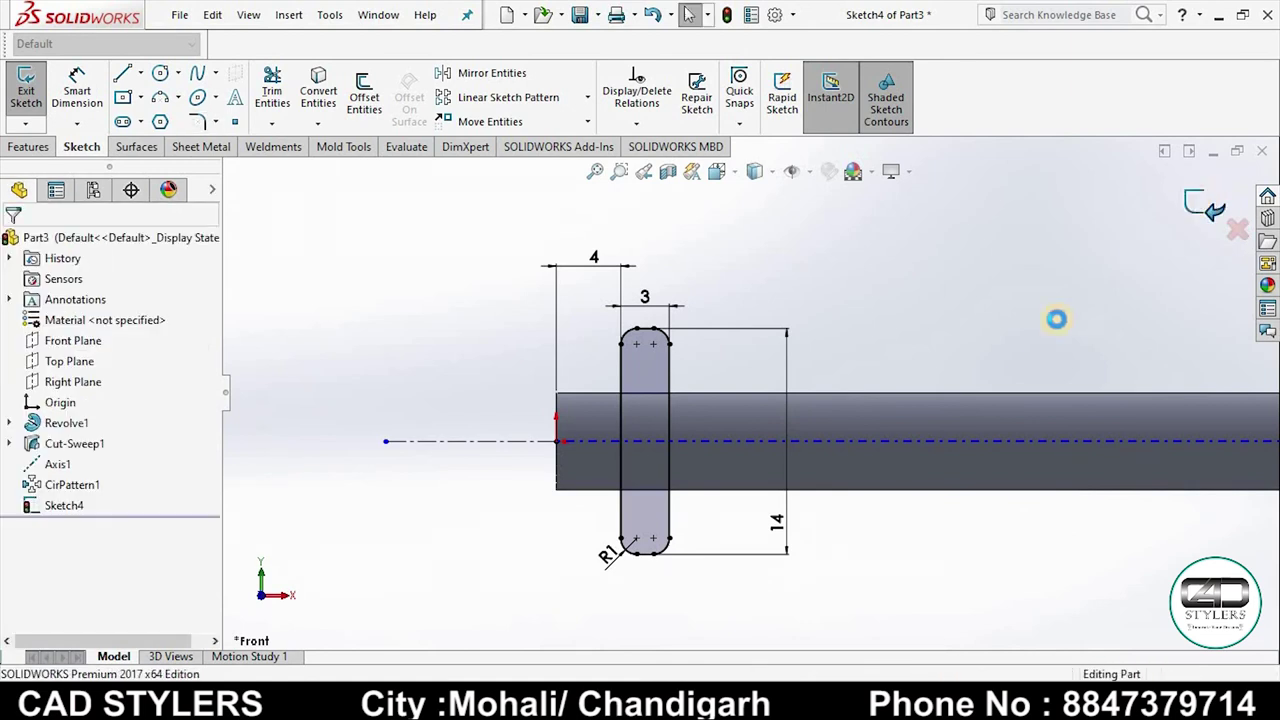
# Step: Boss-extrude the rounded pin sketch 2 mm deep with a Mid Plane end condition
pyautogui.moveTo(996, 340)
pyautogui.mouseDown(button='middle')
pyautogui.moveTo(937, 391)
pyautogui.moveTo(943, 297)
pyautogui.mouseUp(button='middle')
pyautogui.click(76, 507)
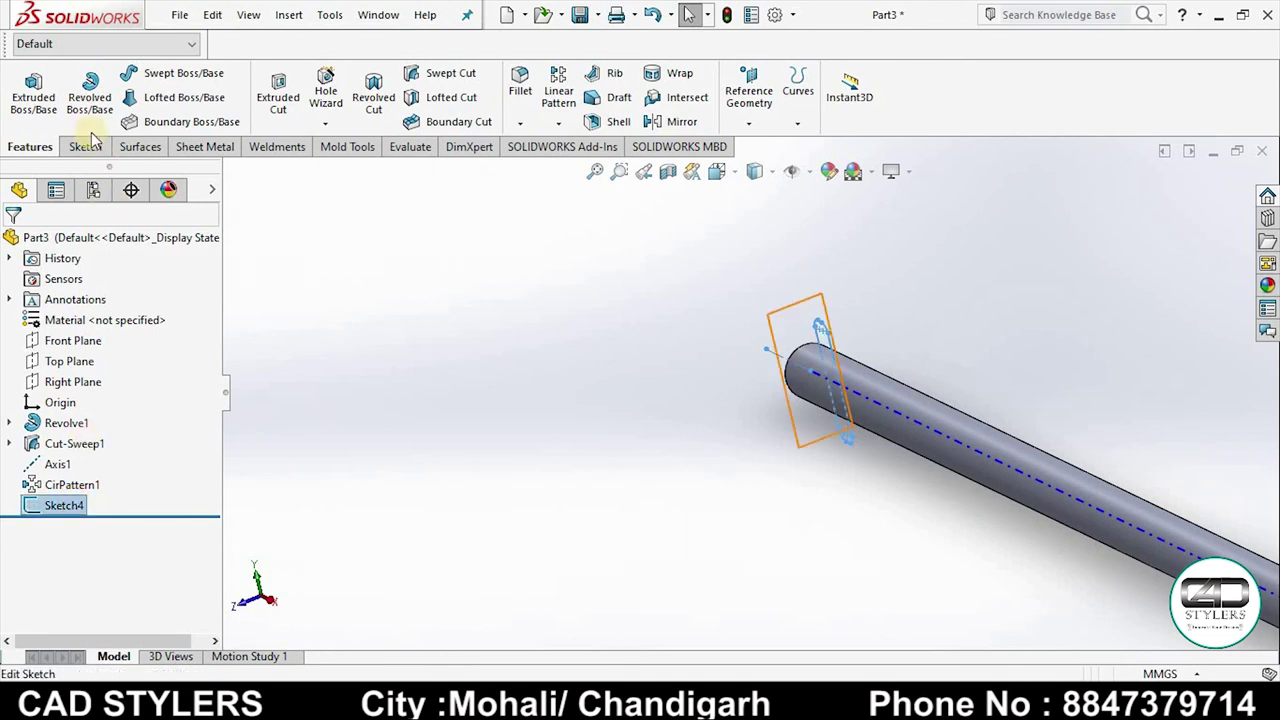
pyautogui.click(33, 90)
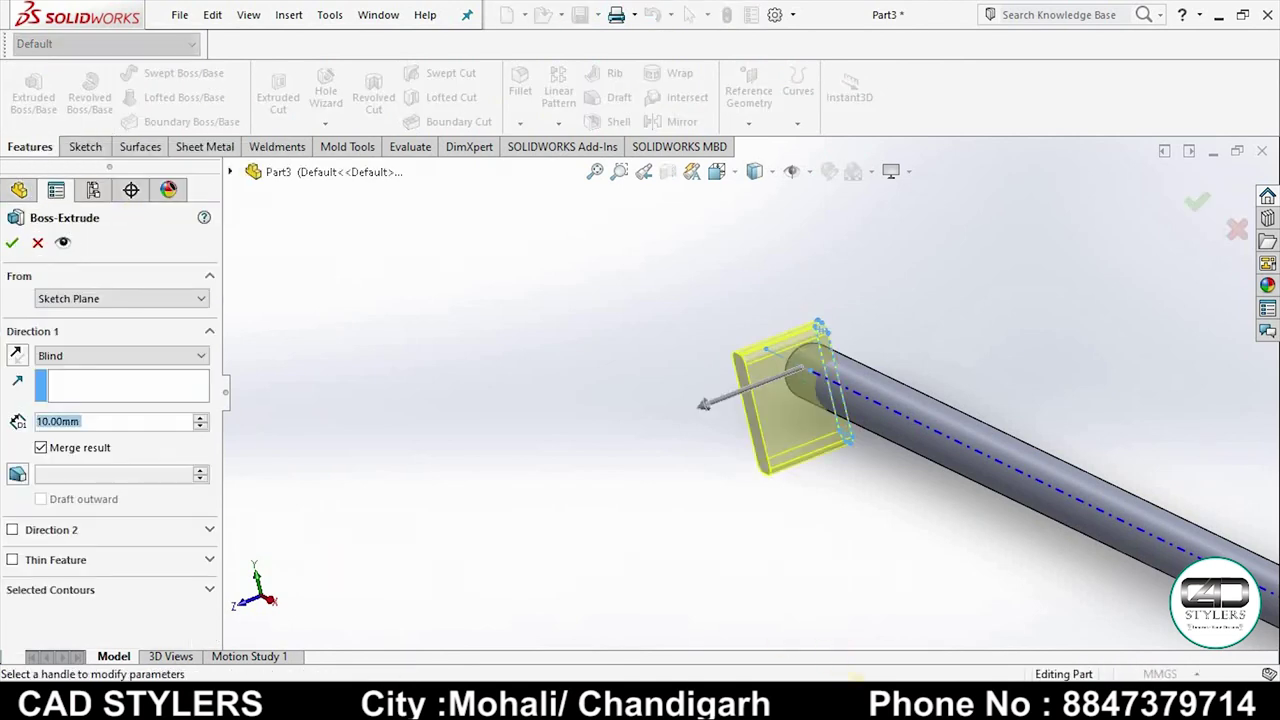
pyautogui.click(914, 580)
pyautogui.doubleClick(978, 372)
pyautogui.doubleClick(65, 421)
pyautogui.write('2')
pyautogui.press('Return')
pyautogui.click(91, 355)
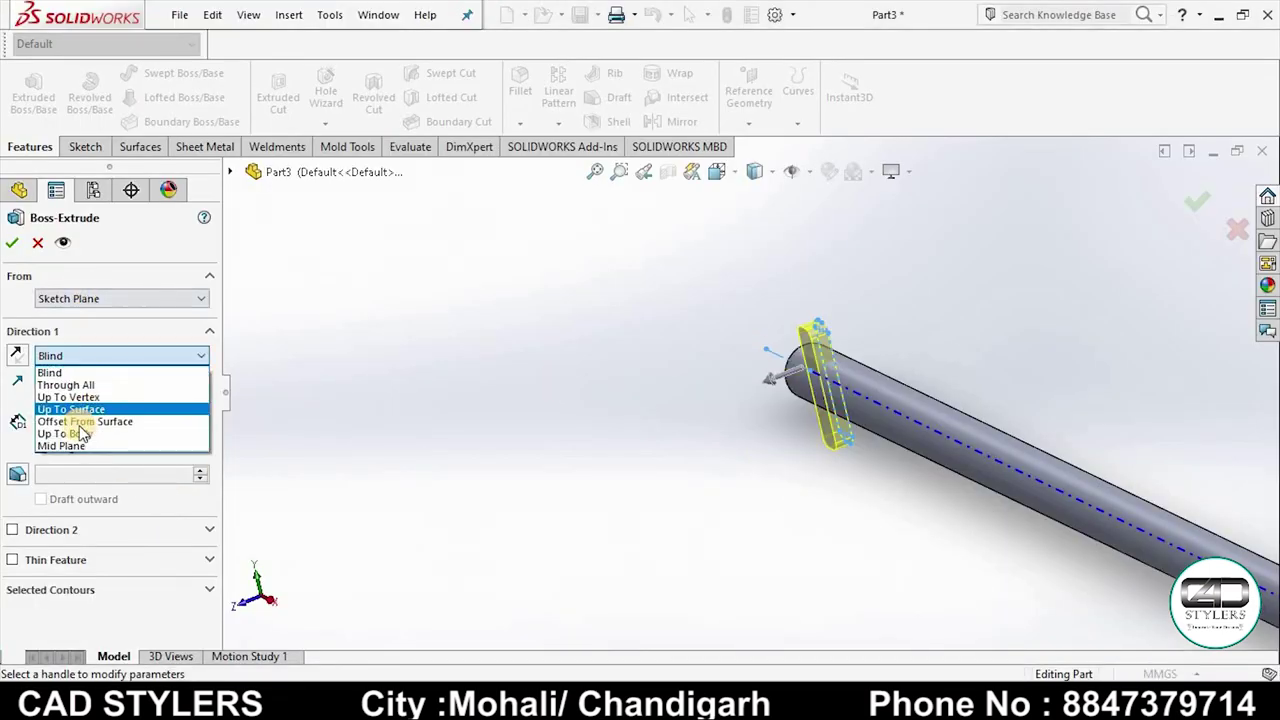
pyautogui.click(81, 446)
pyautogui.click(12, 243)
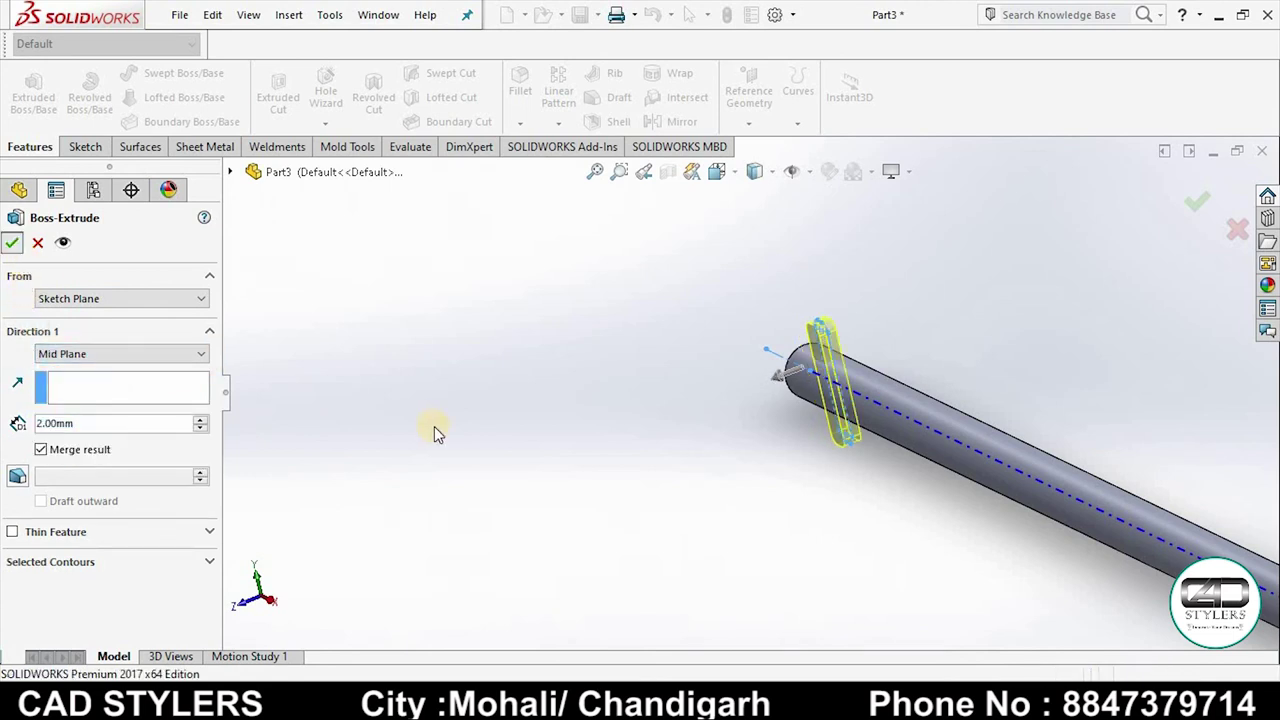
pyautogui.moveTo(434, 428)
pyautogui.mouseDown(button='middle')
pyautogui.moveTo(591, 508)
pyautogui.moveTo(635, 445)
pyautogui.mouseUp(button='middle')
# Step: Save the part to the Desktop with the file name 'shaft blade'
pyautogui.scroll(5, 811, 486)
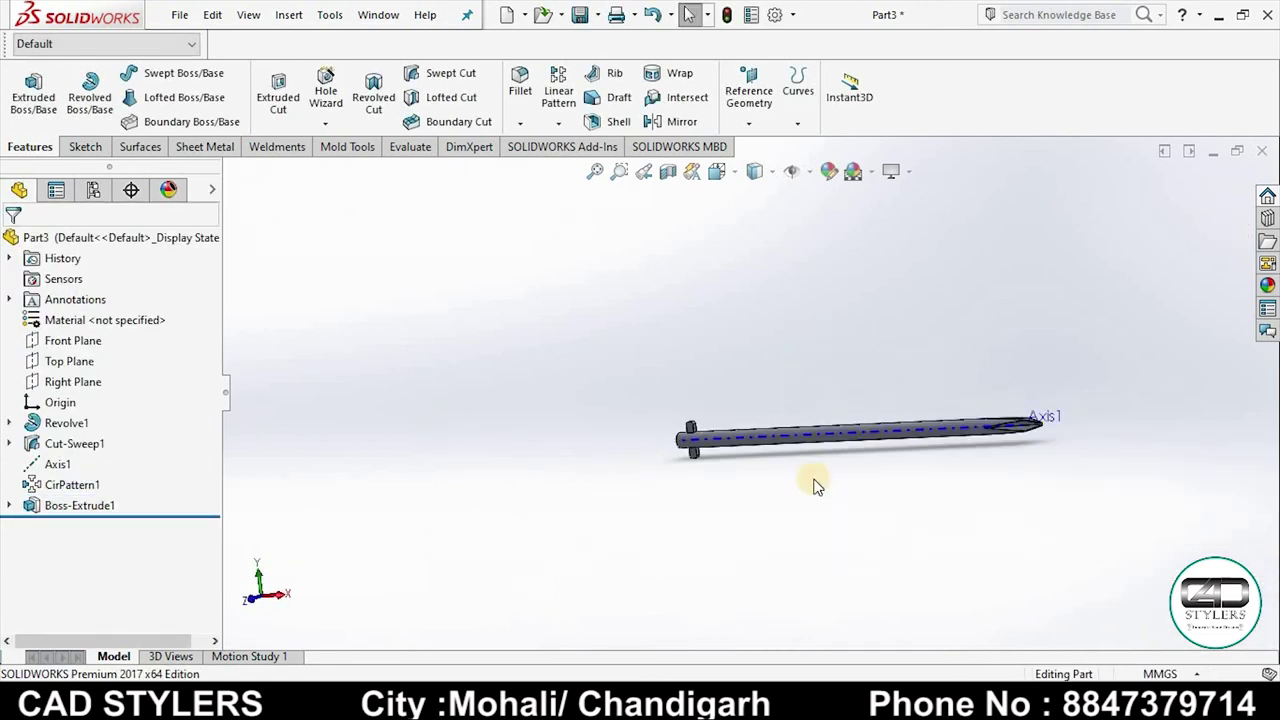
pyautogui.scroll(-2, 914, 437)
pyautogui.scroll(-2, 934, 466)
pyautogui.scroll(2, 934, 466)
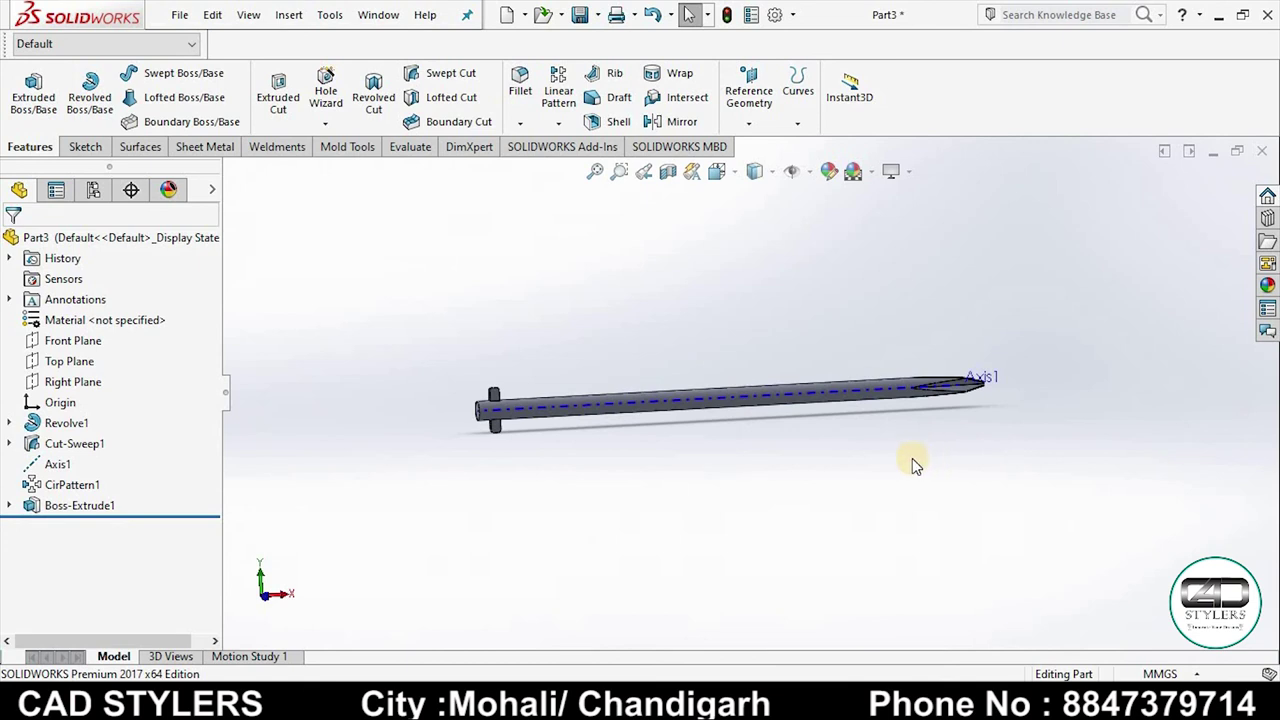
pyautogui.hotkey('ctrl', 's')
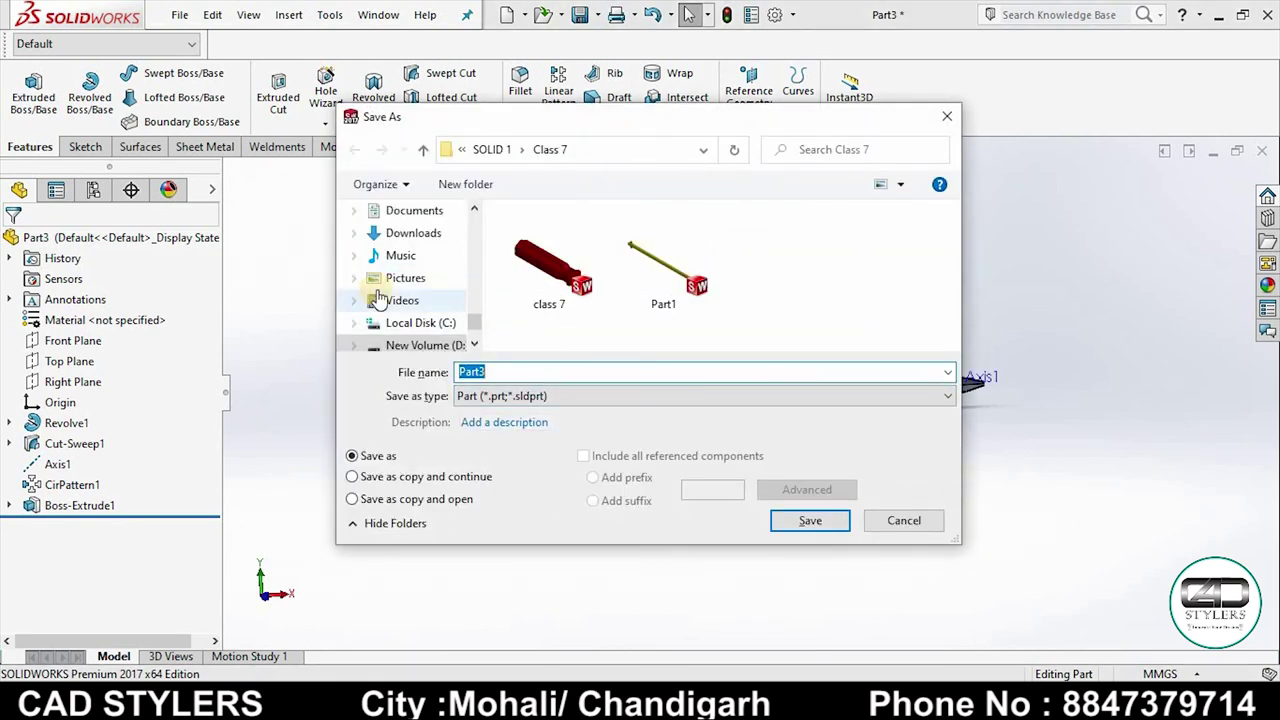
pyautogui.scroll(3, 366, 297)
pyautogui.click(405, 315)
pyautogui.write('shaft')
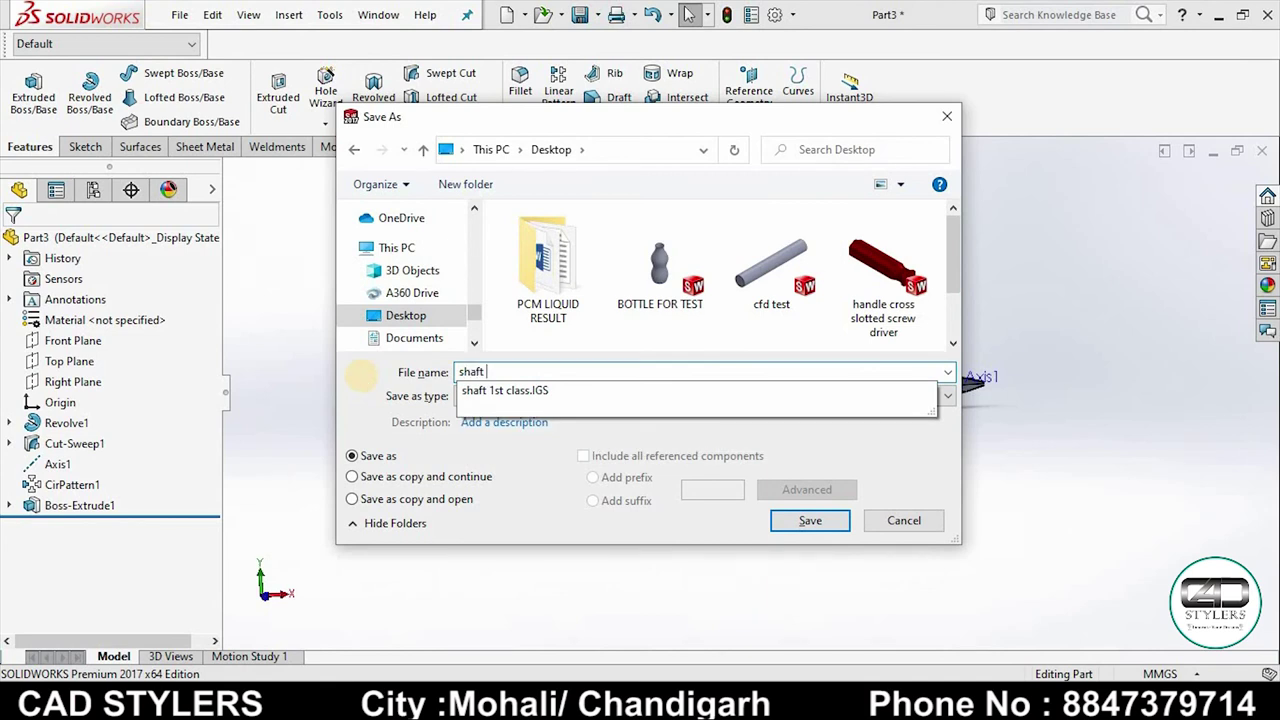
pyautogui.write('blade')
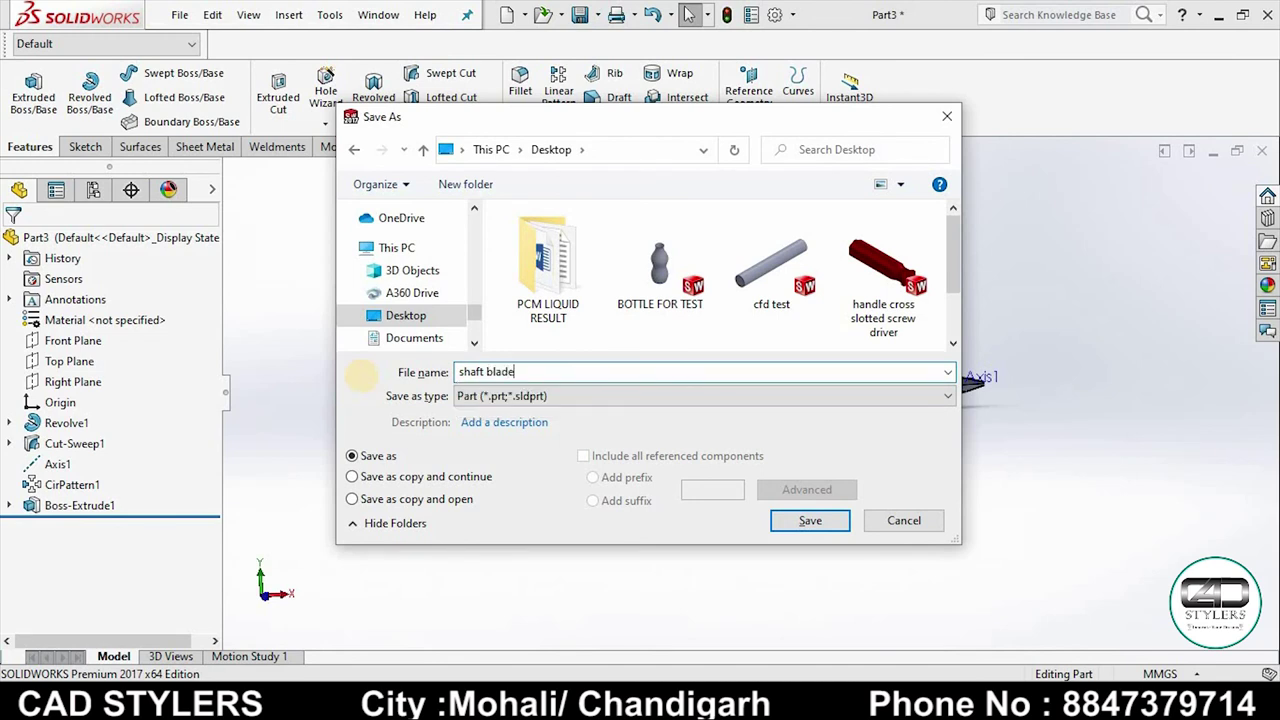
pyautogui.press('Return')
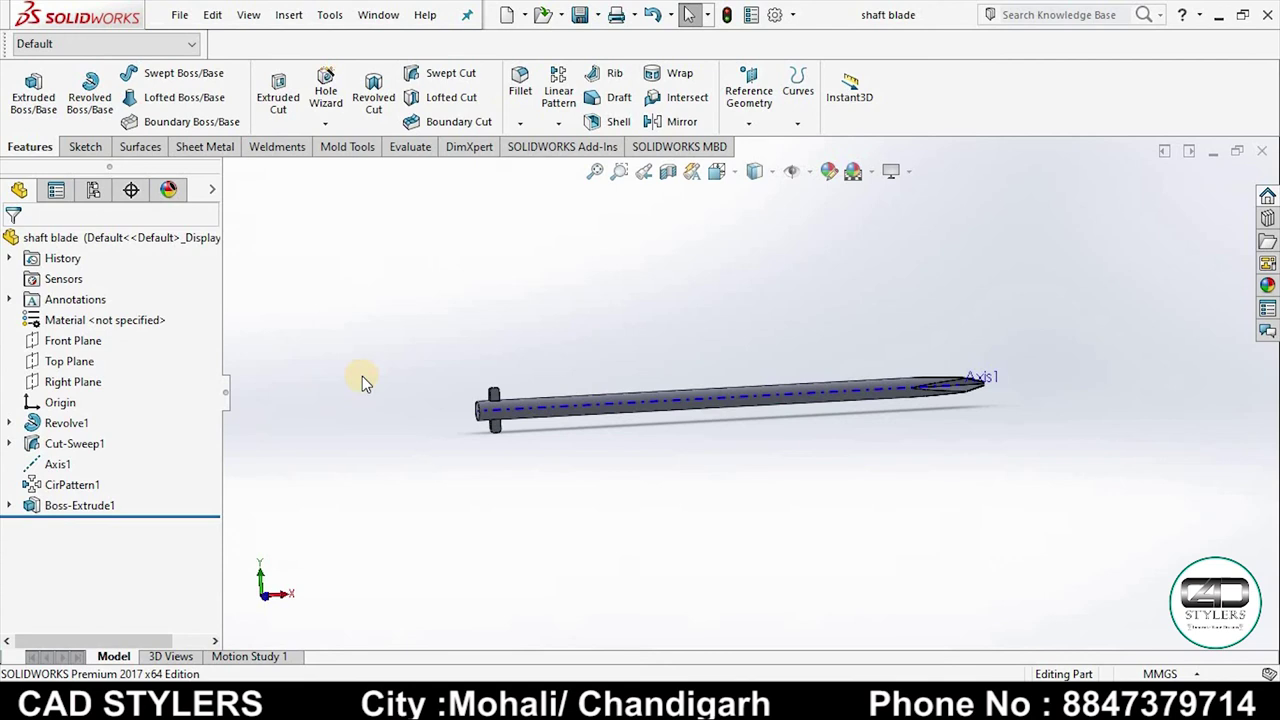
# Step: Create a new document from the Assembly template
pyautogui.hotkey('ctrl', 'n')
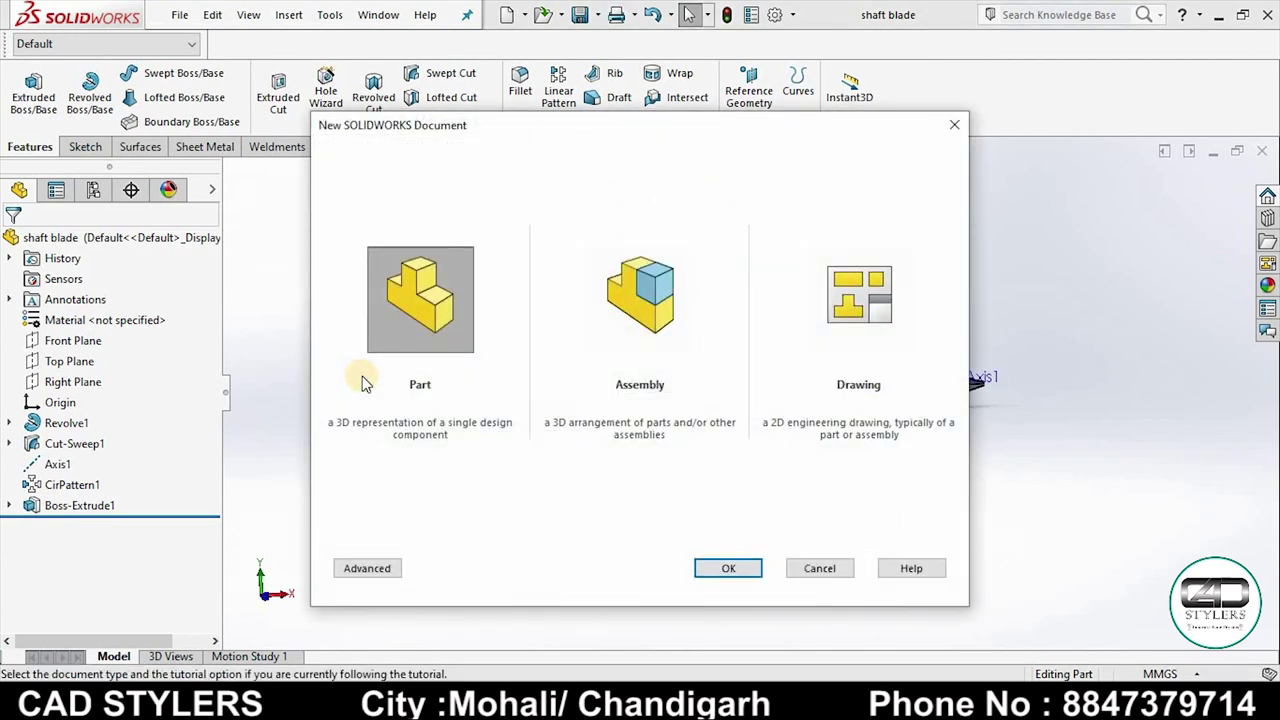
pyautogui.click(625, 380)
pyautogui.click(728, 568)
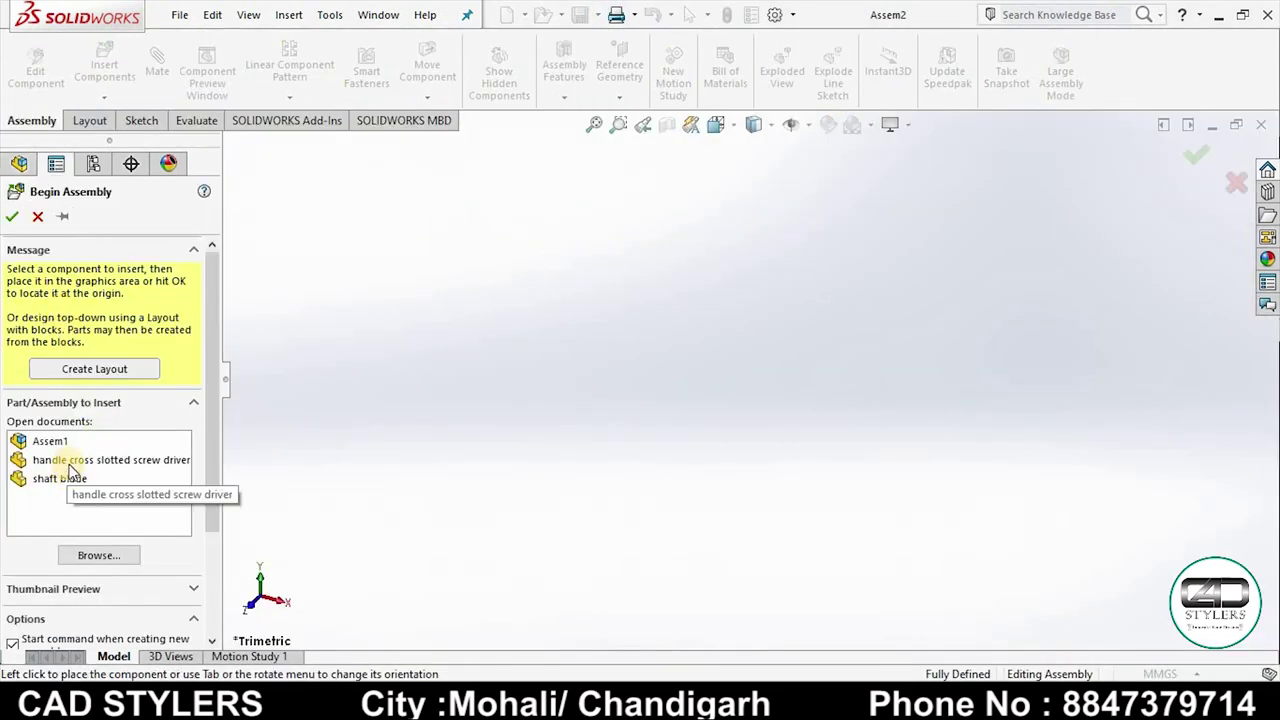
# Step: Insert the handle and shaft blade parts, placing them side by side
pyautogui.click(61, 459)
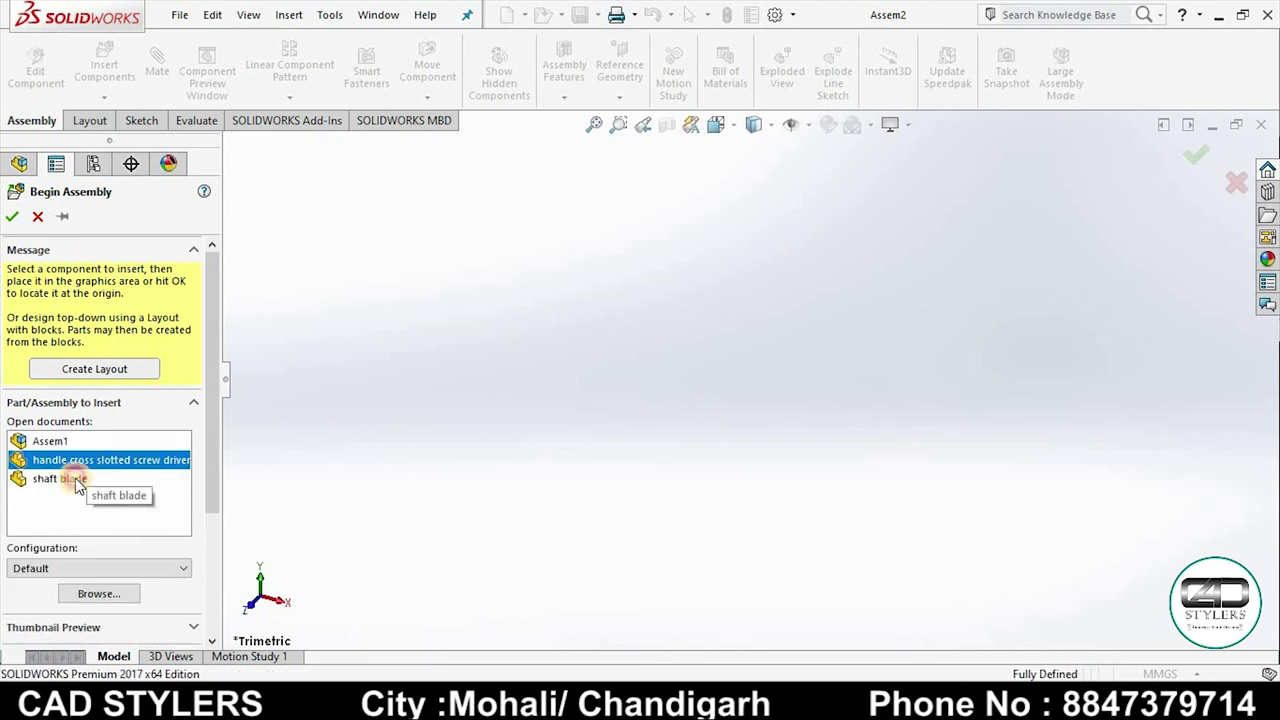
pyautogui.keyDown('ctrl'); pyautogui.click(76, 480); pyautogui.keyUp('ctrl')
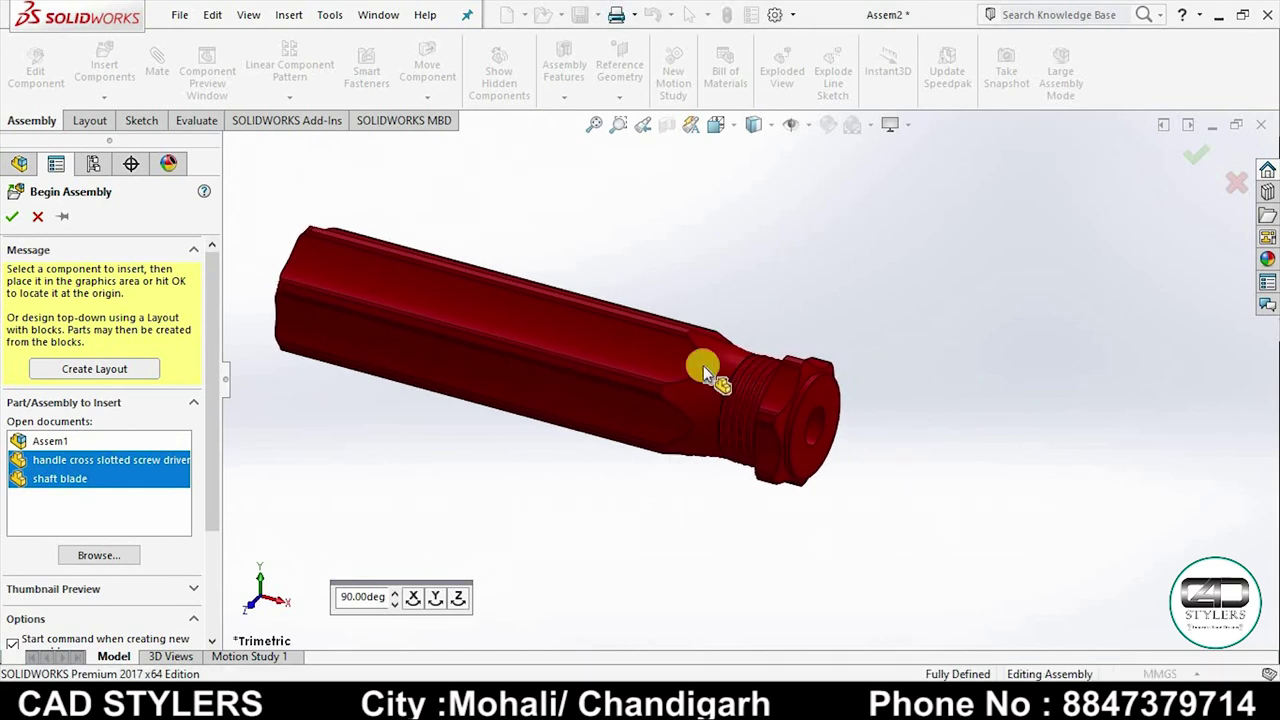
pyautogui.click(896, 301)
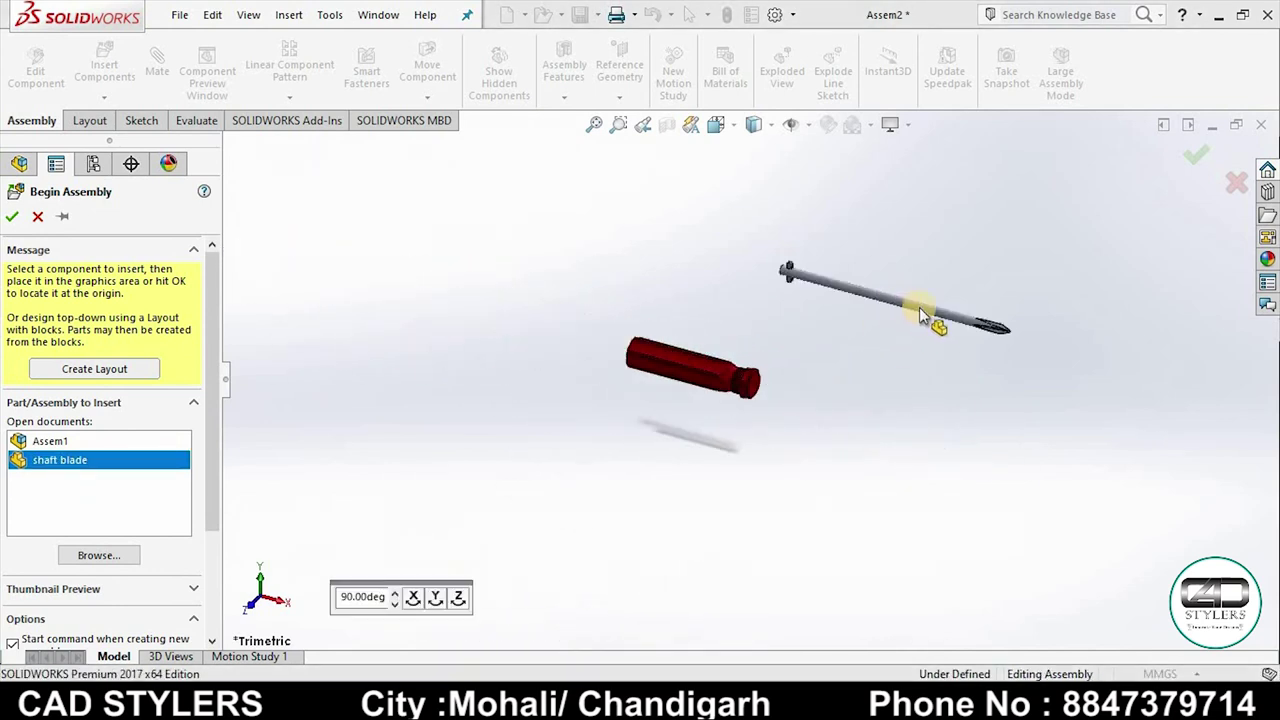
pyautogui.click(776, 443)
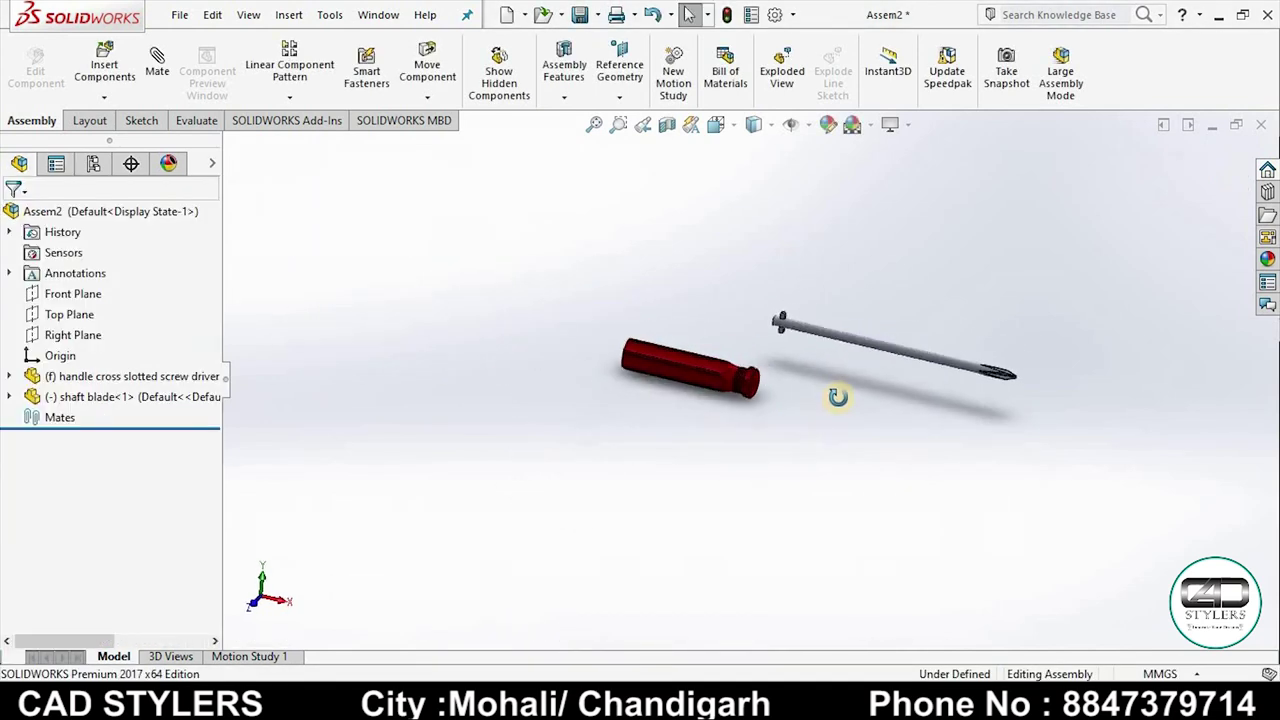
# Step: Select the assembly's Front Plane and fit both parts in view
pyautogui.scroll(-3, 821, 397)
pyautogui.scroll(-3, 777, 414)
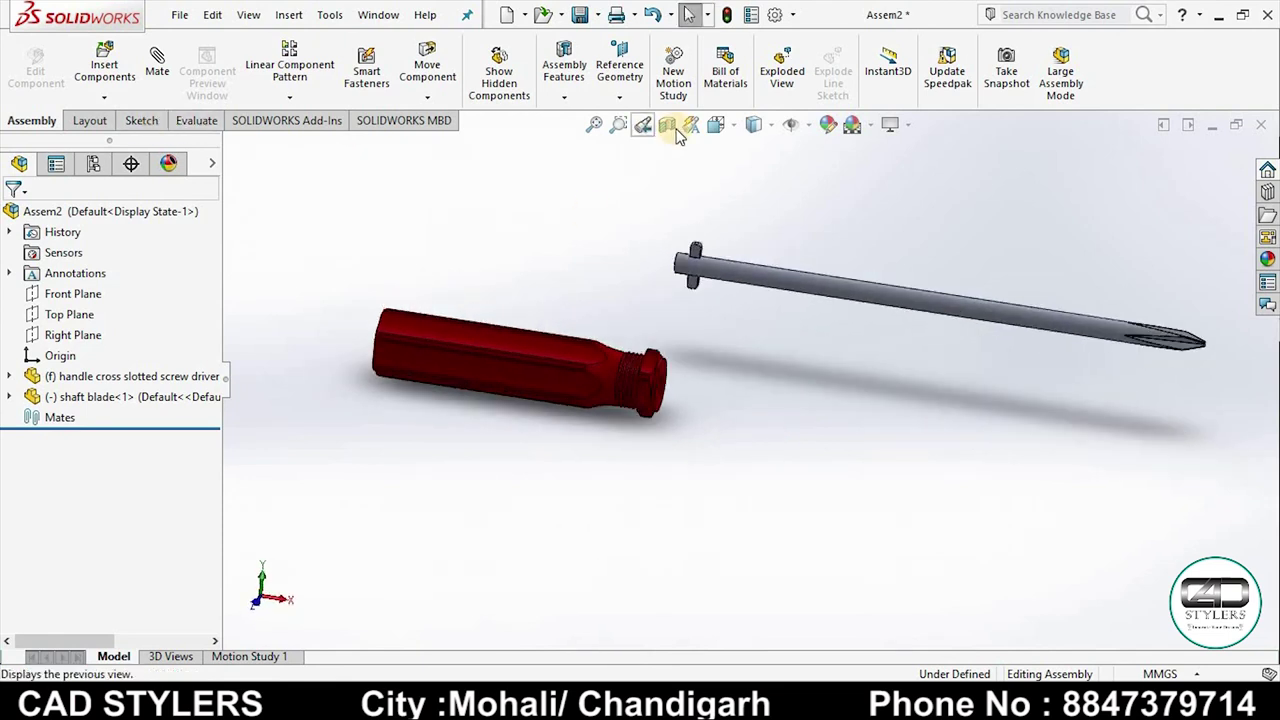
pyautogui.click(88, 298)
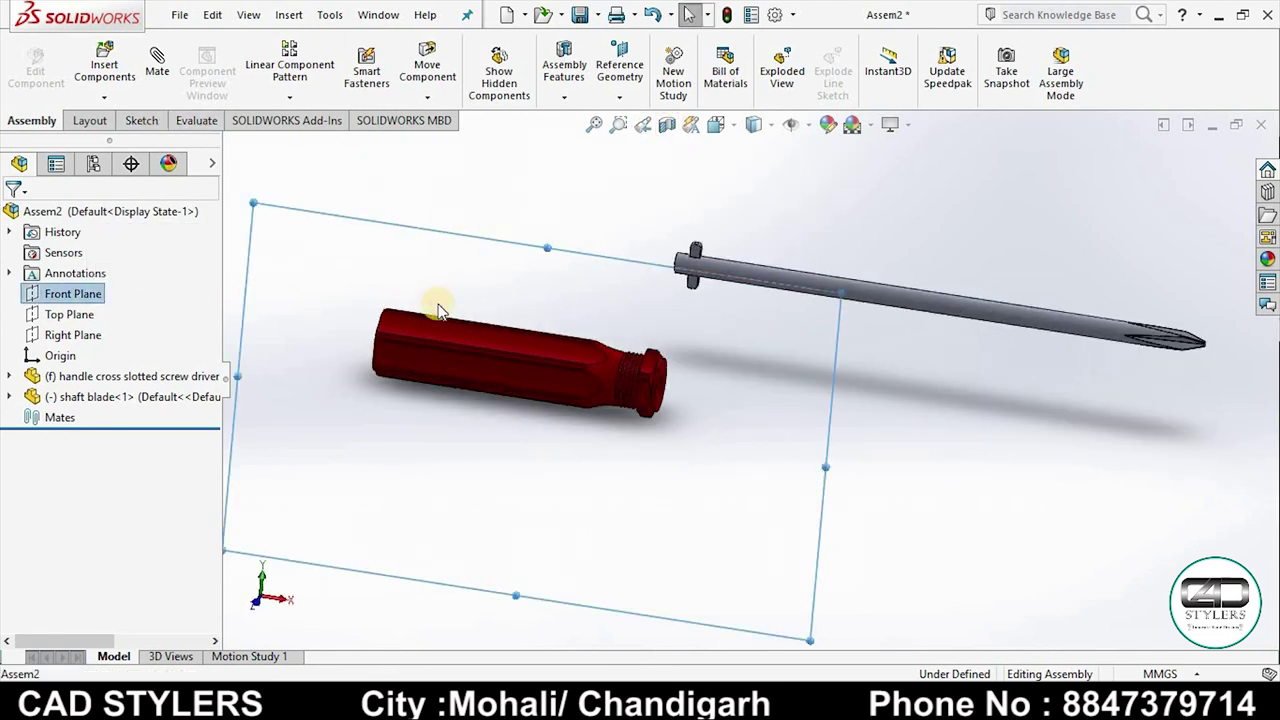
pyautogui.moveTo(434, 303)
pyautogui.mouseDown(button='middle')
pyautogui.moveTo(358, 402)
pyautogui.moveTo(457, 277)
pyautogui.mouseUp(button='middle')
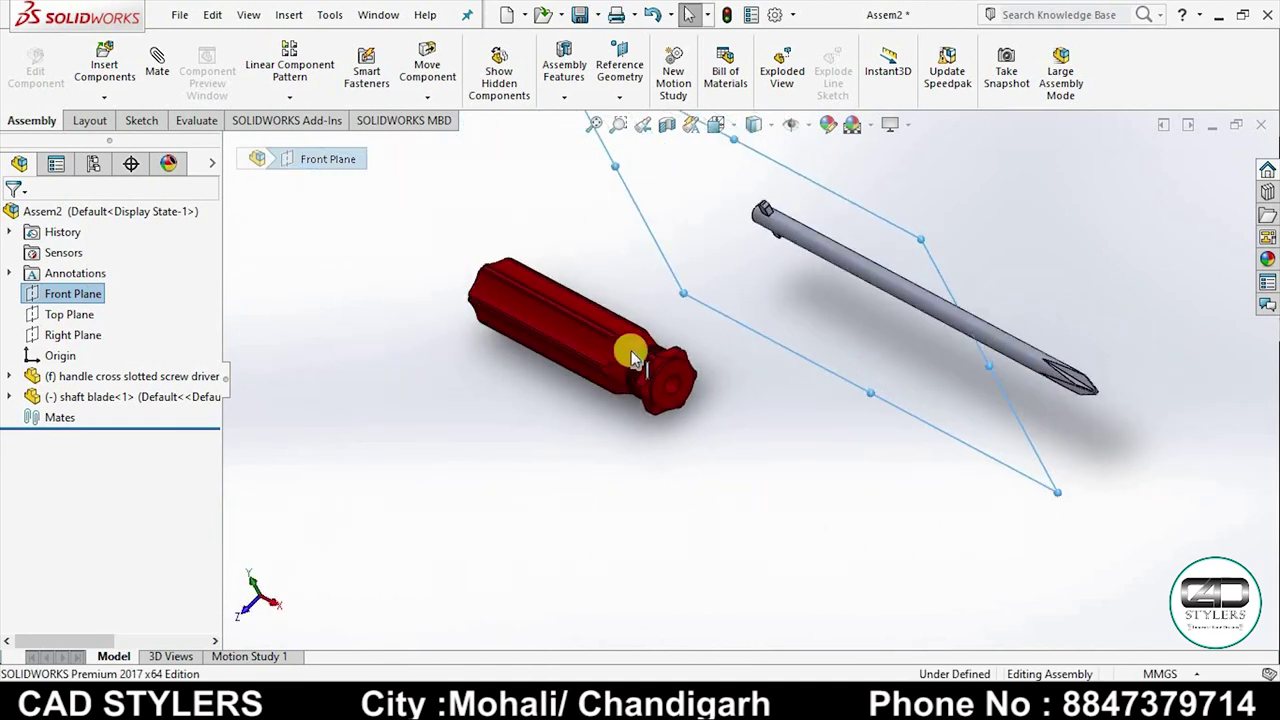
pyautogui.scroll(-1, 770, 222)
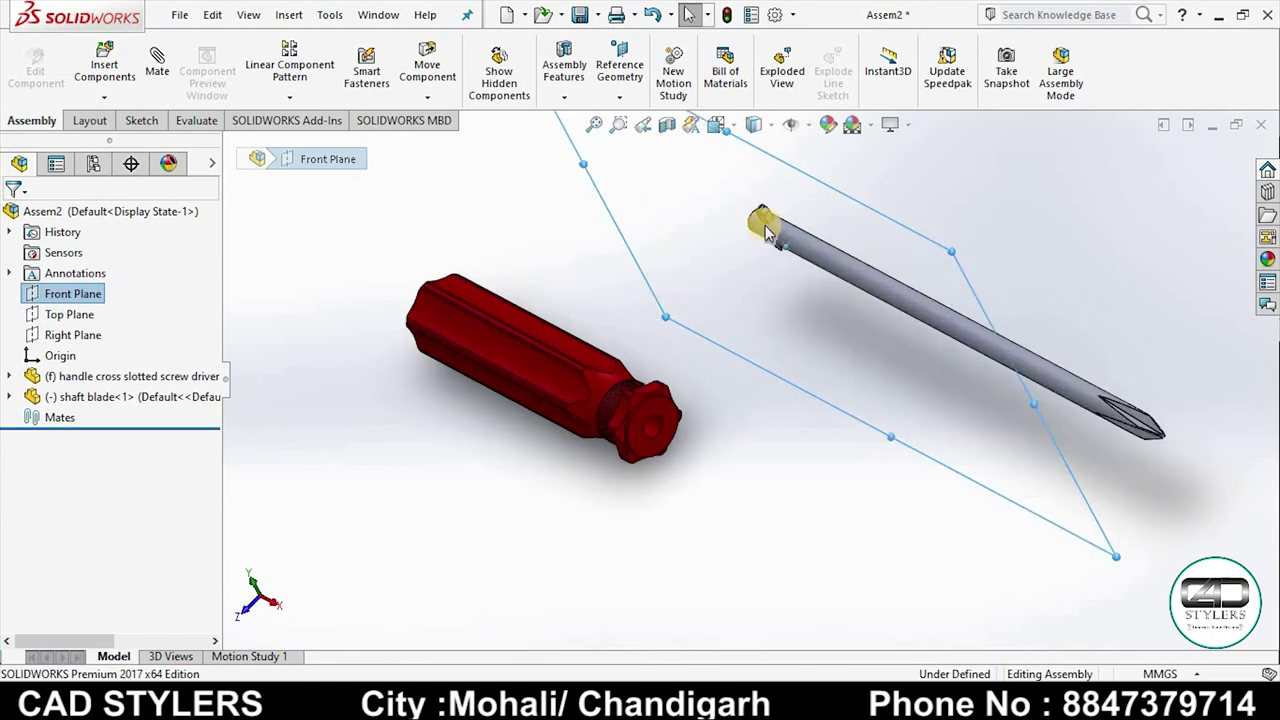
pyautogui.scroll(-2, 770, 225)
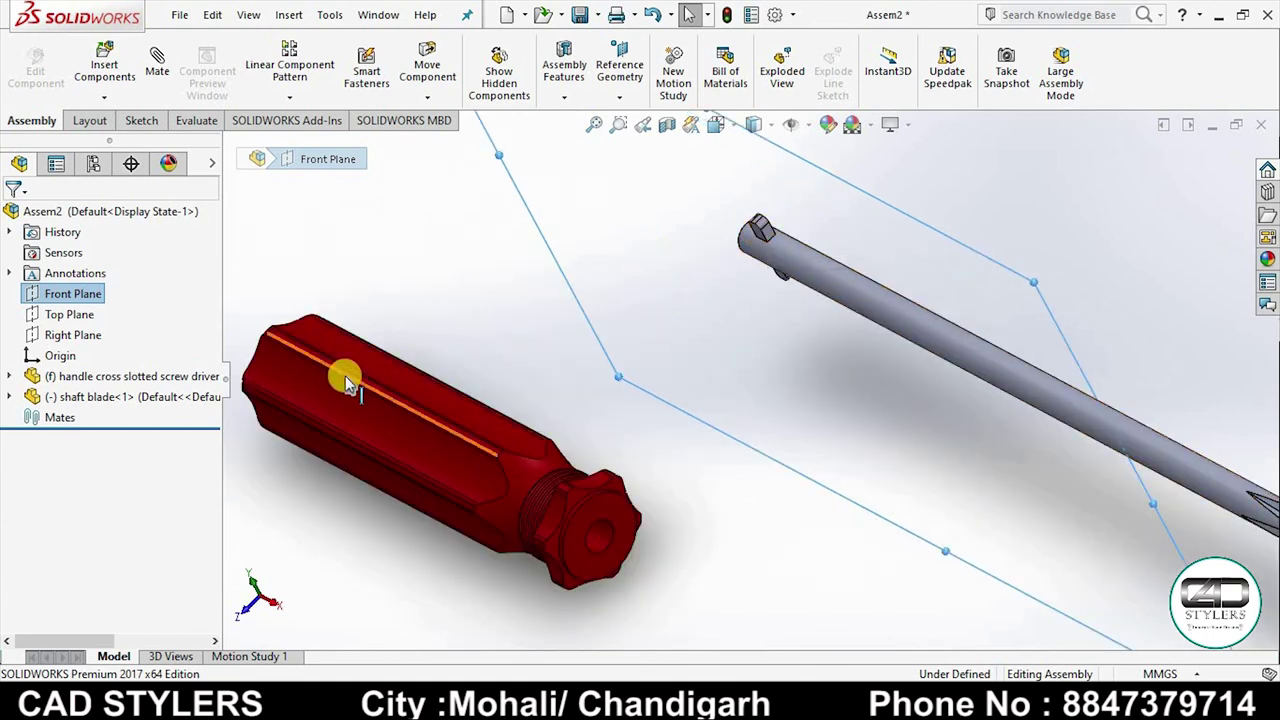
pyautogui.press('f')
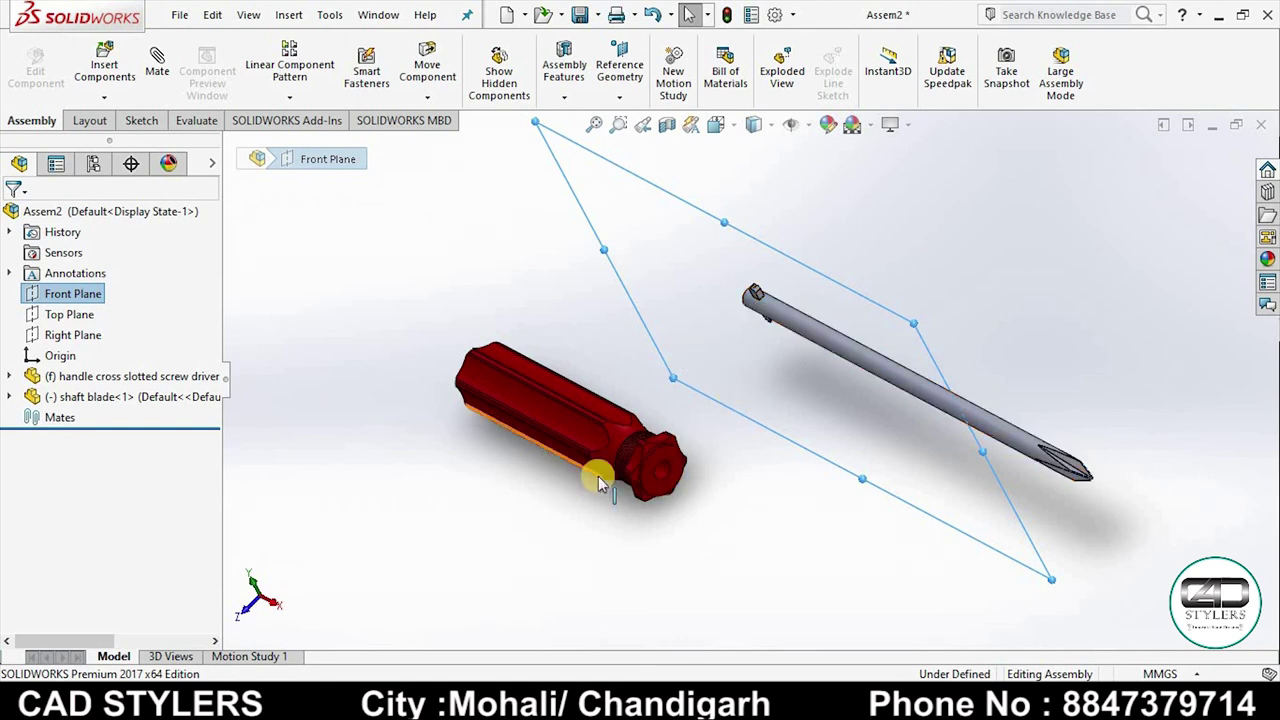
pyautogui.moveTo(614, 480); pyautogui.dragTo(755, 470, button='middle')
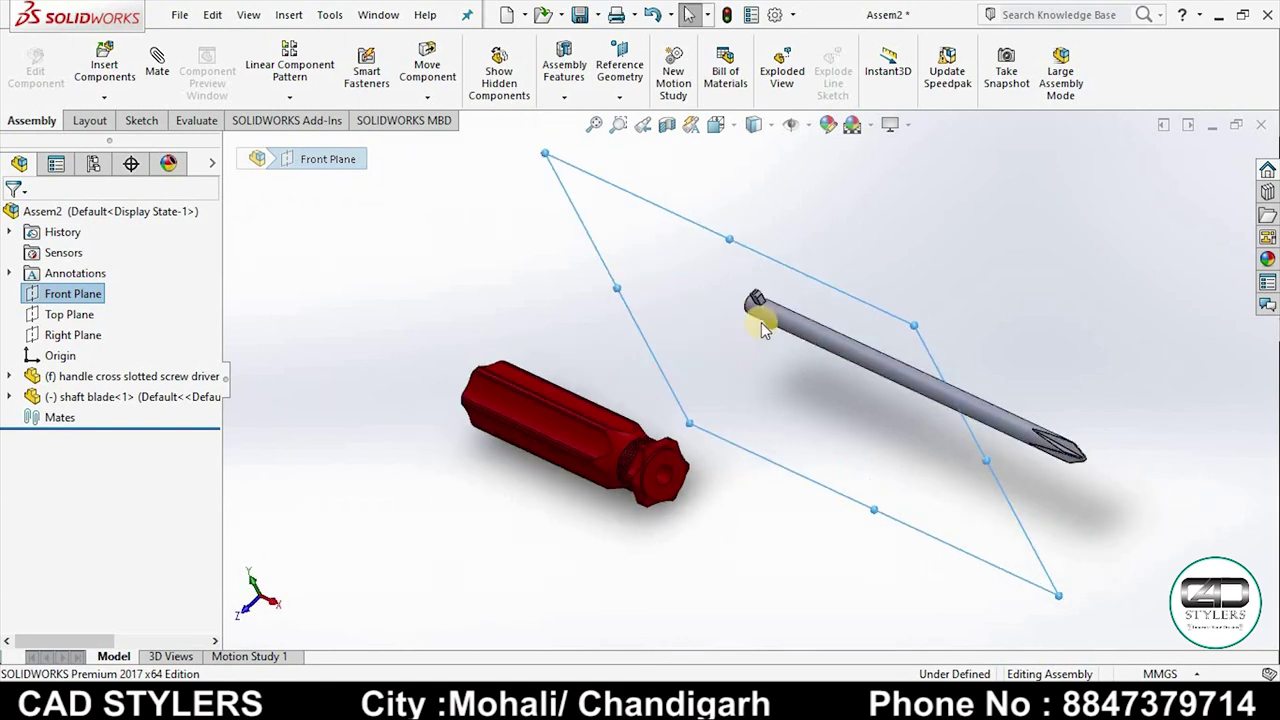
pyautogui.scroll(-2, 762, 330)
pyautogui.scroll(-2, 745, 330)
pyautogui.scroll(1, 596, 388)
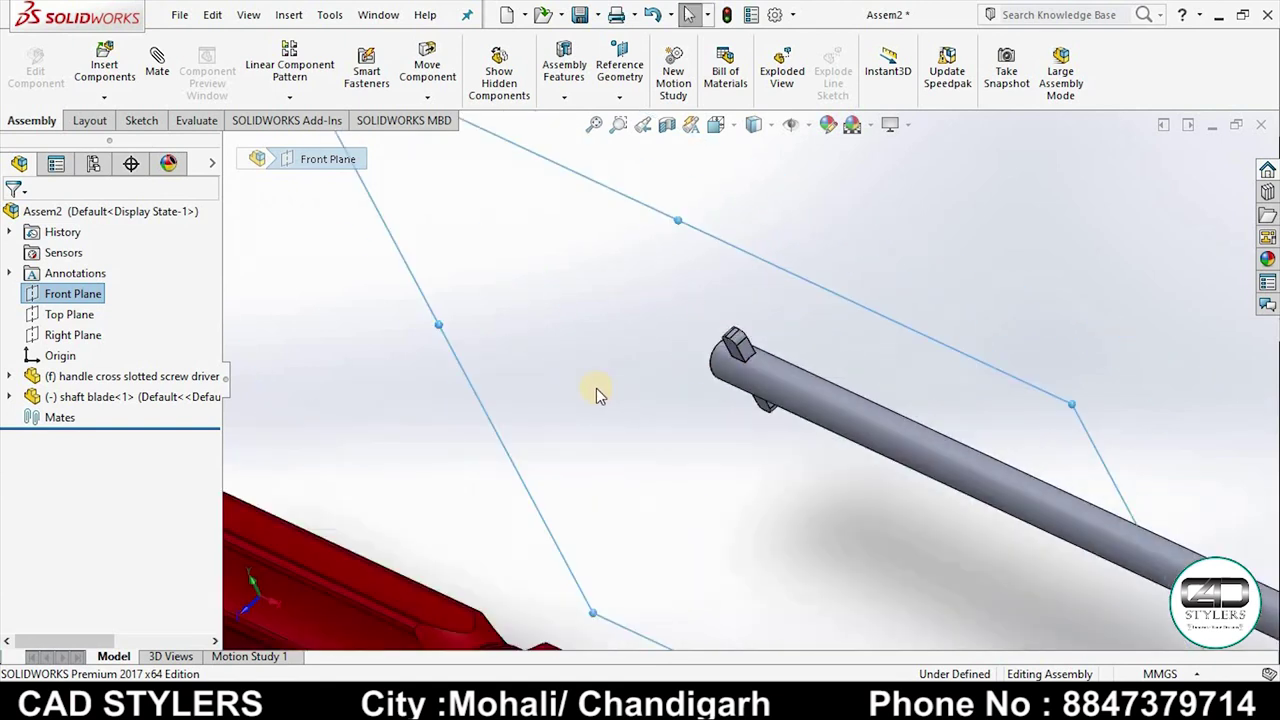
pyautogui.scroll(2, 596, 388)
pyautogui.scroll(1, 551, 433)
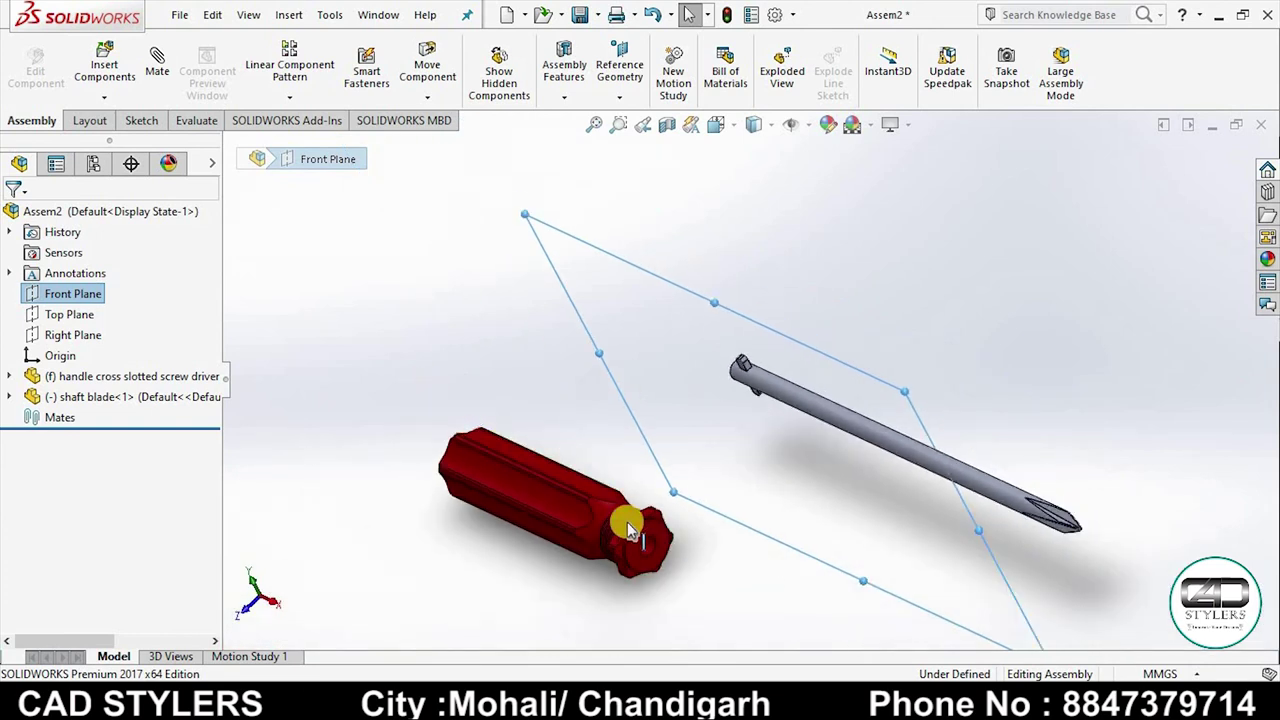
# Step: Create reference plane PLANE1 offset 76 mm from the Front Plane
pyautogui.click(619, 97)
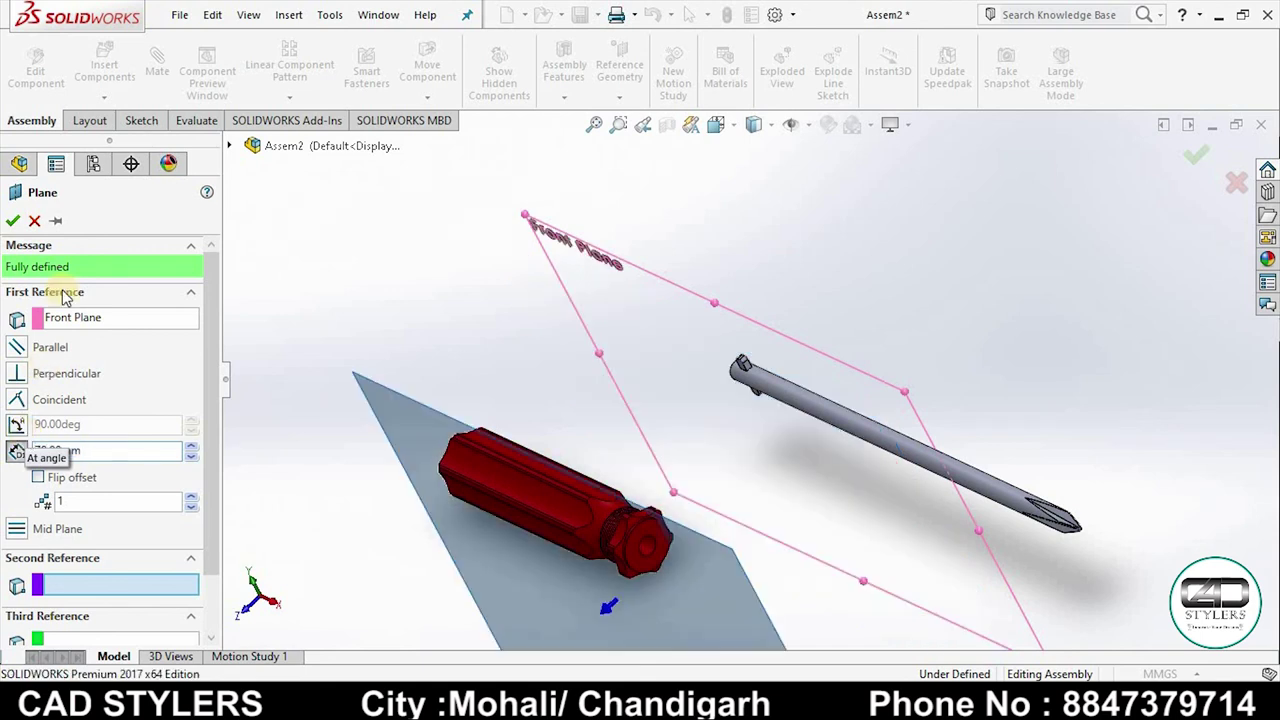
pyautogui.moveTo(475, 320); pyautogui.dragTo(400, 391, button='middle')
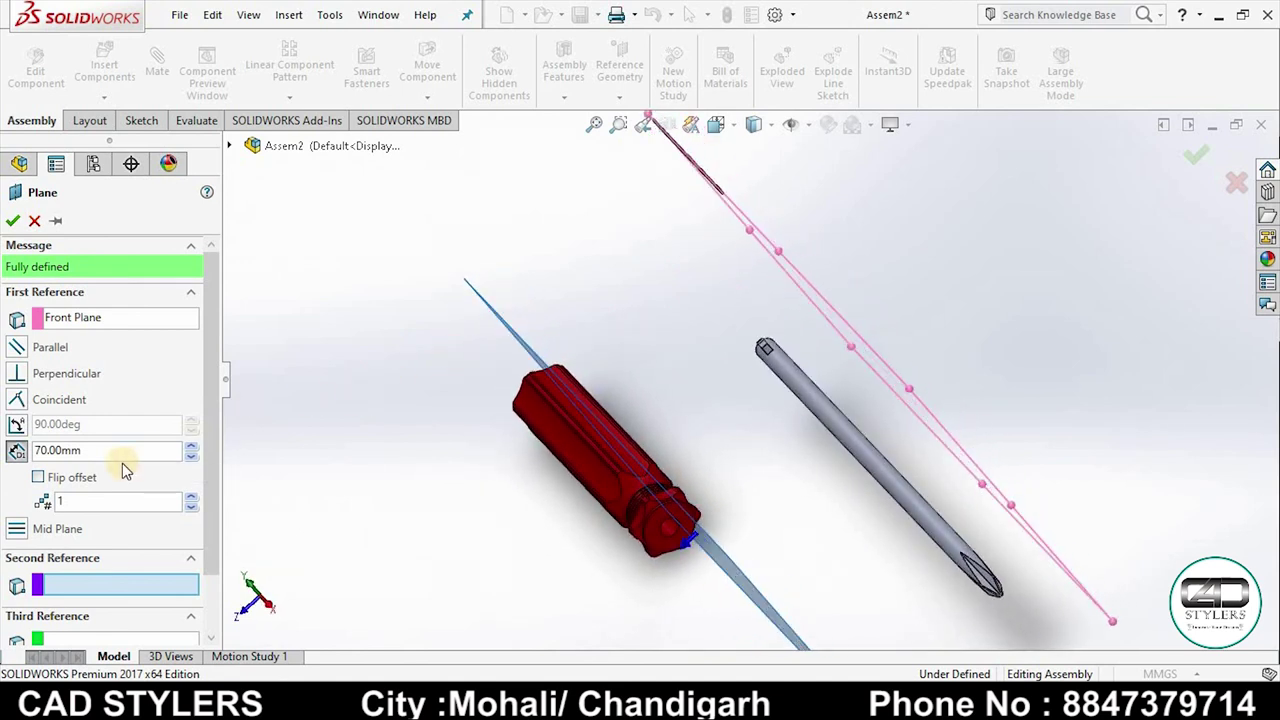
pyautogui.click(16, 450)
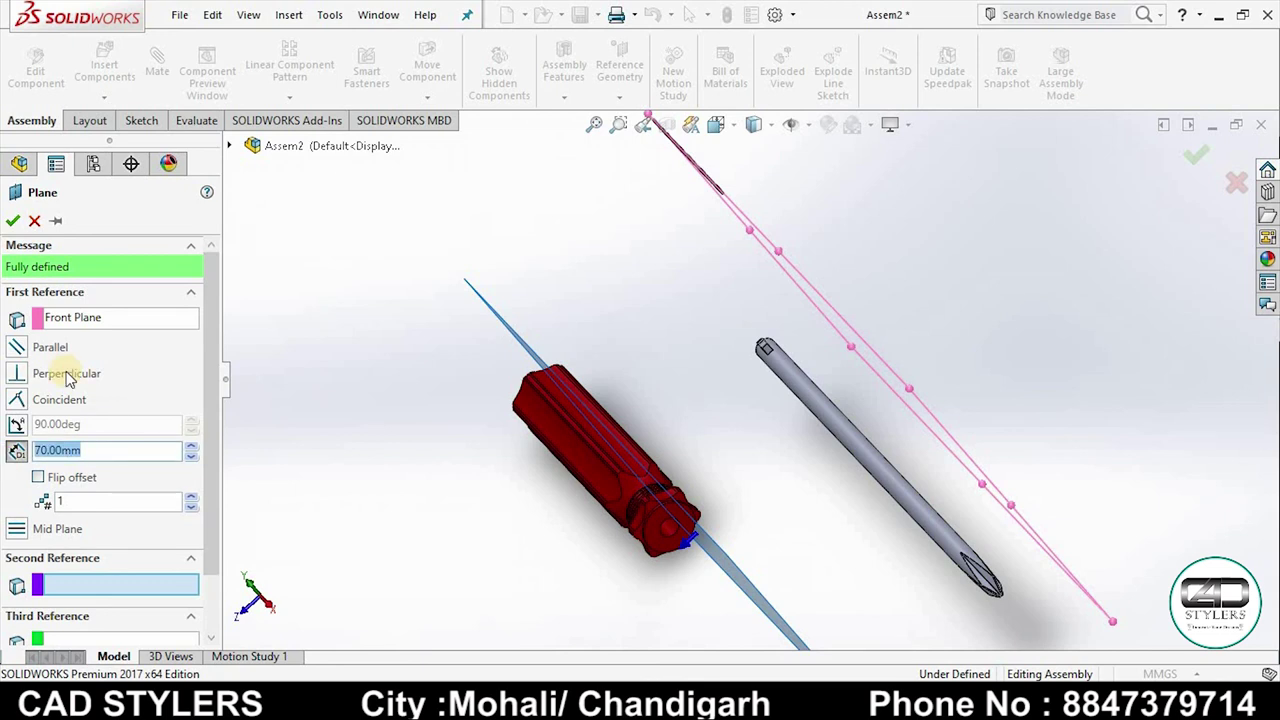
pyautogui.write('75')
pyautogui.press('Return')
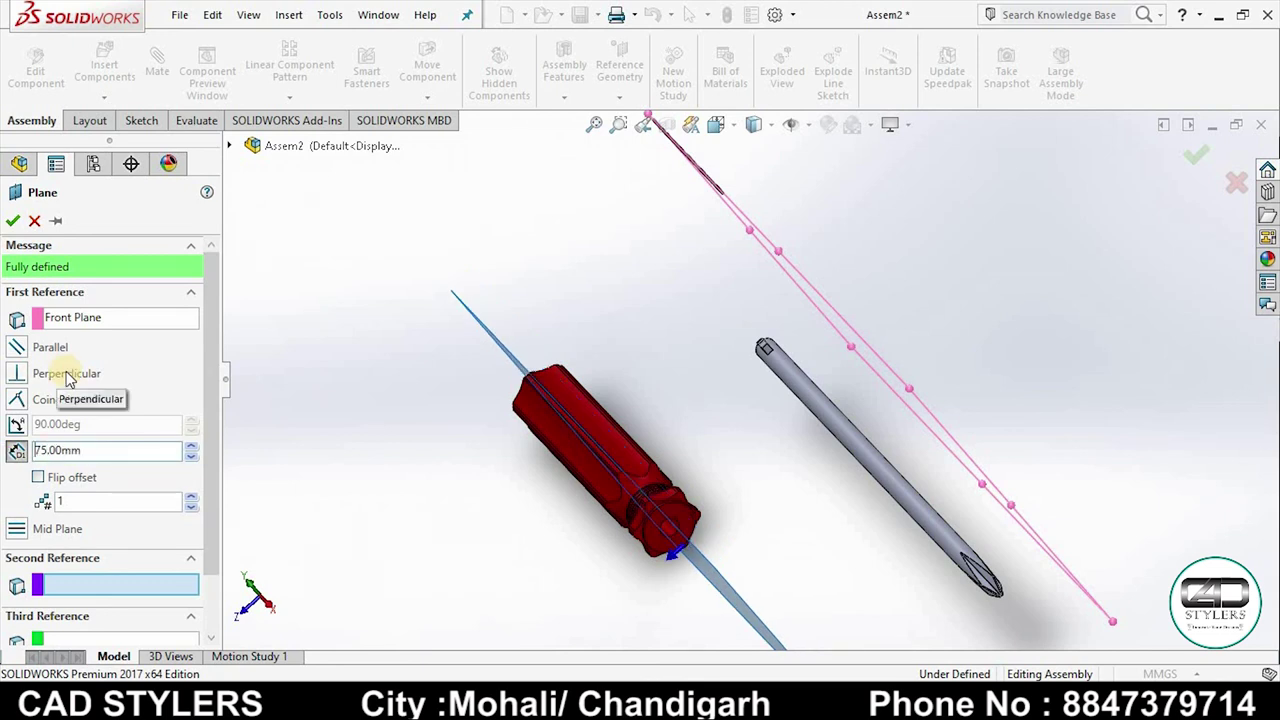
pyautogui.moveTo(458, 455)
pyautogui.mouseDown(button='middle')
pyautogui.moveTo(471, 429)
pyautogui.moveTo(490, 494)
pyautogui.moveTo(480, 523)
pyautogui.mouseUp(button='middle')
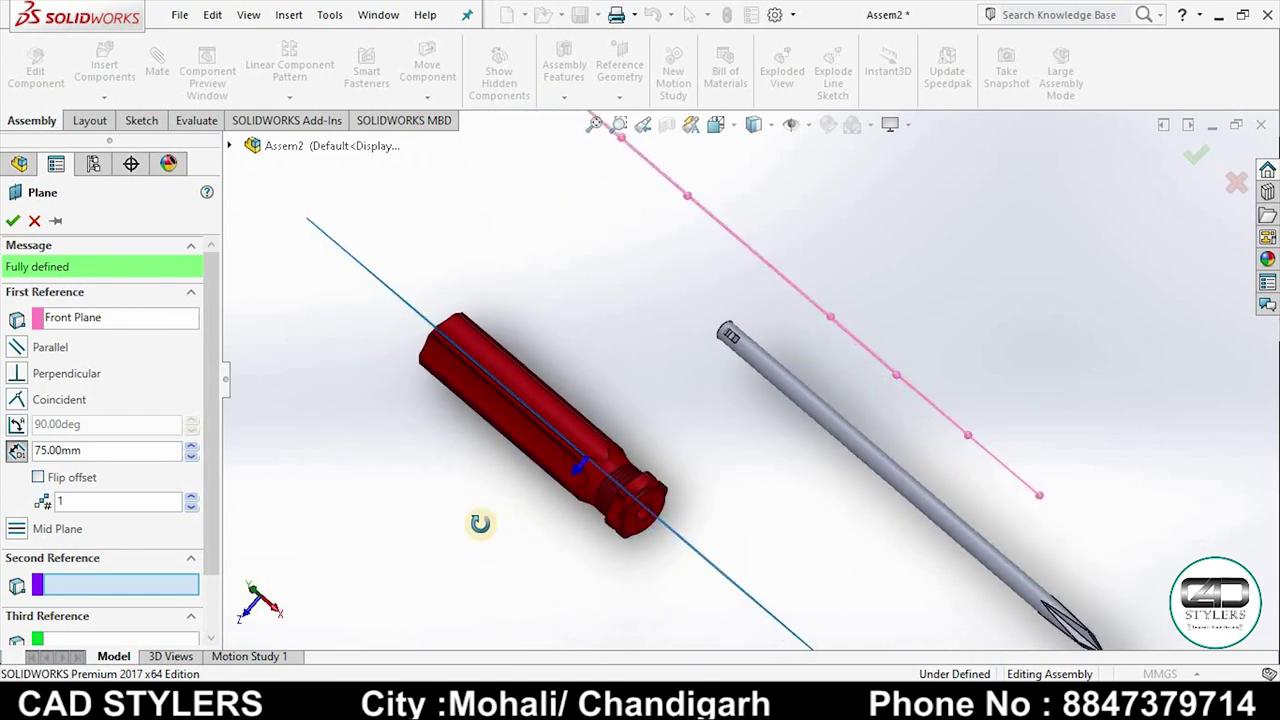
pyautogui.moveTo(88, 450); pyautogui.dragTo(18, 450)
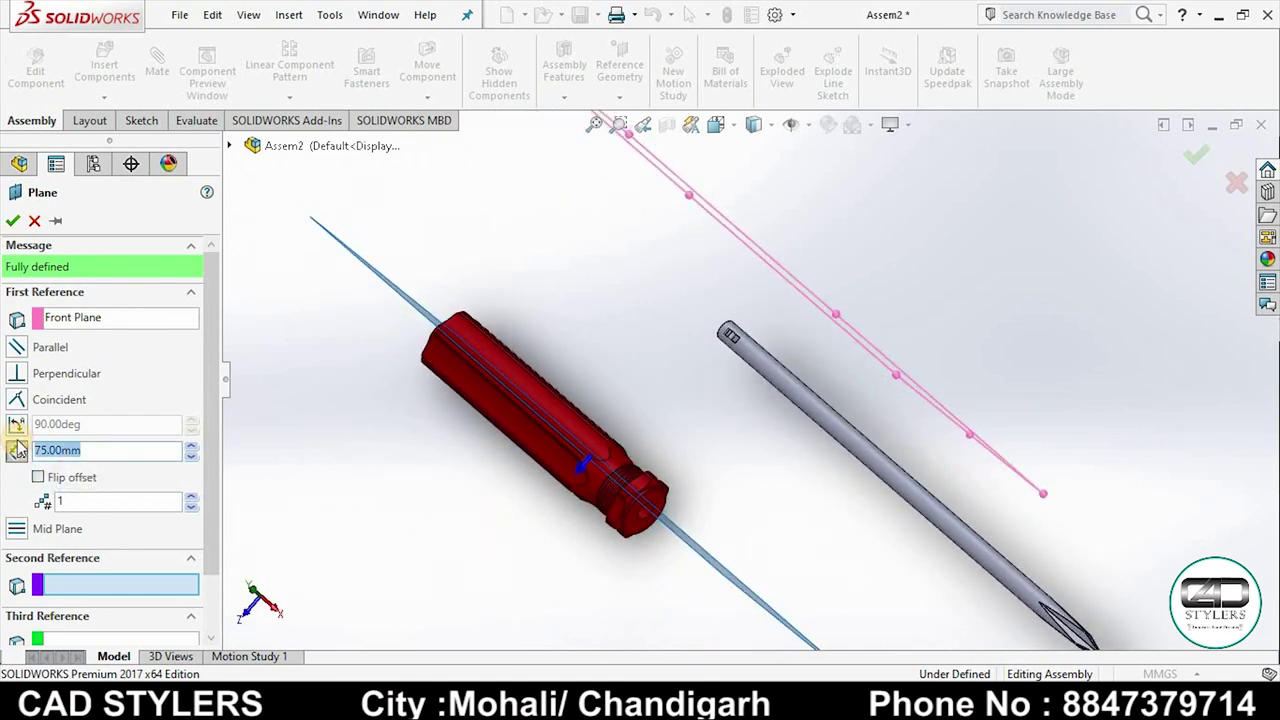
pyautogui.write('76')
pyautogui.press('Return')
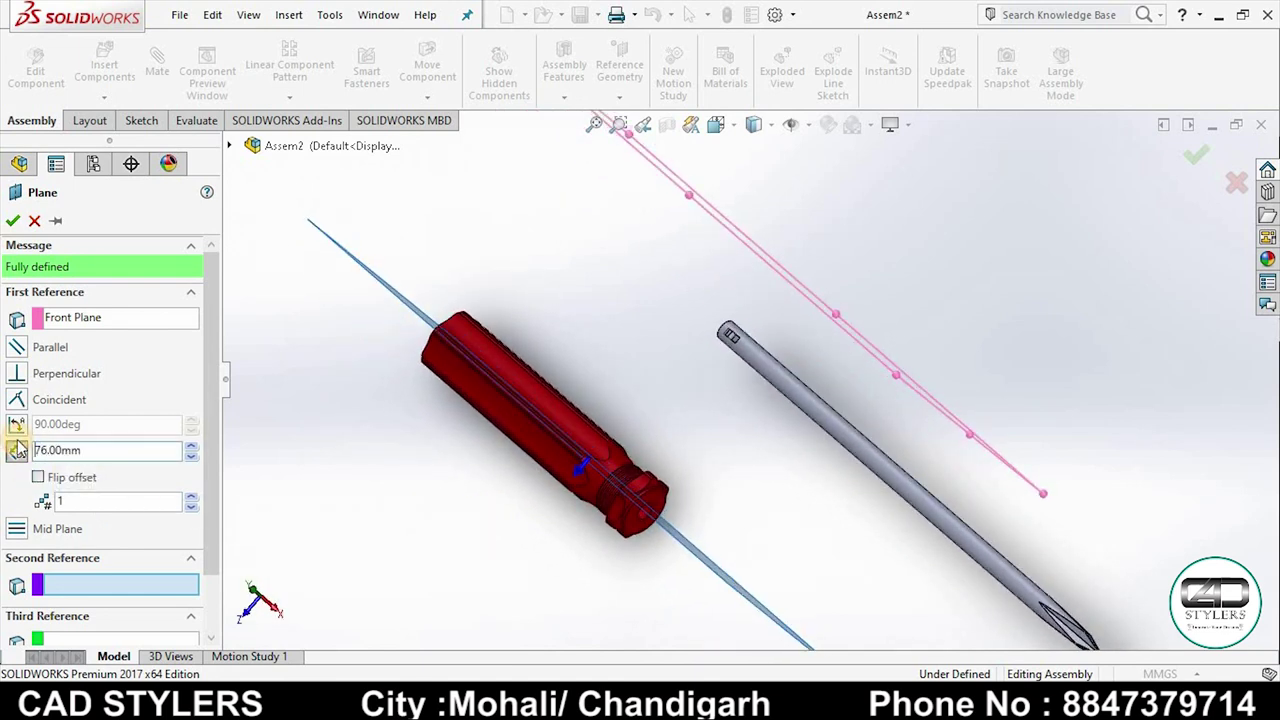
pyautogui.click(13, 221)
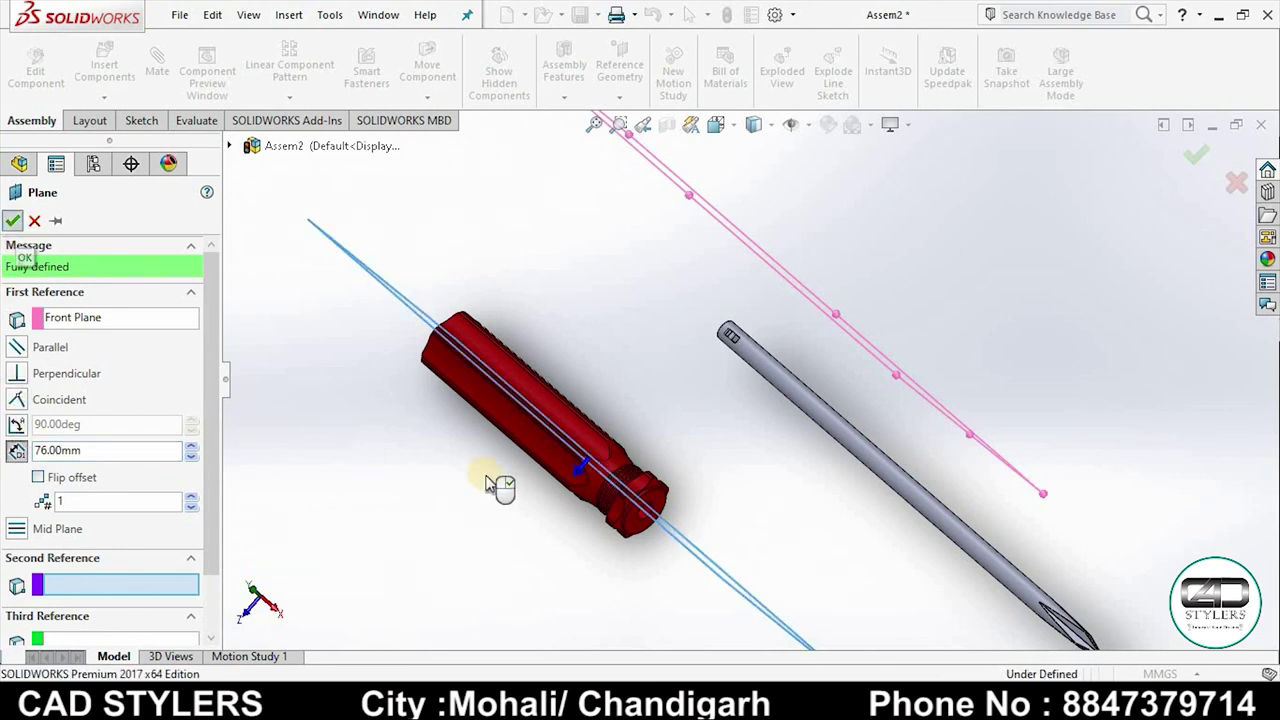
pyautogui.moveTo(496, 436)
pyautogui.mouseDown(button='middle')
pyautogui.moveTo(466, 429)
pyautogui.moveTo(657, 309)
pyautogui.moveTo(643, 351)
pyautogui.mouseUp(button='middle')
pyautogui.scroll(3, 643, 351)
pyautogui.click(667, 124)
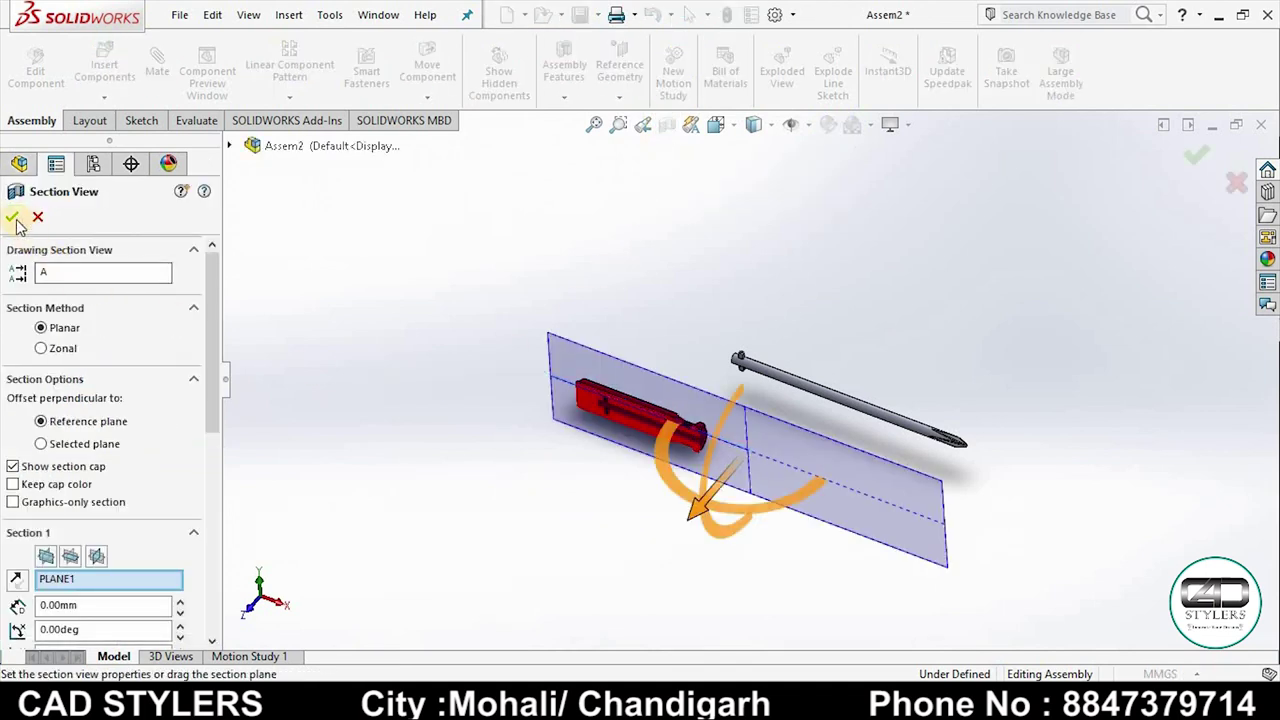
# Step: Accept the PLANE1 section view and orbit to inspect the cut-open handle
pyautogui.press('Return')
pyautogui.moveTo(534, 380); pyautogui.dragTo(551, 357, button='middle')
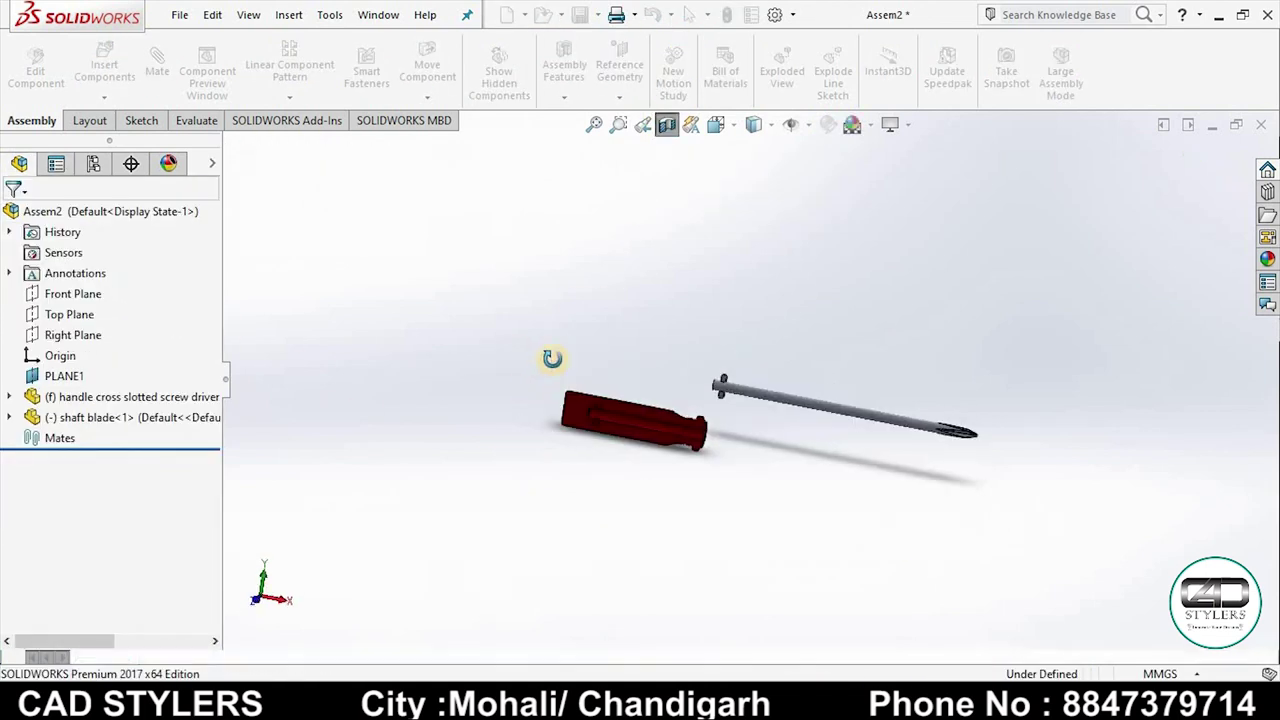
pyautogui.scroll(-3, 723, 457)
pyautogui.scroll(-2, 723, 465)
pyautogui.scroll(2, 723, 440)
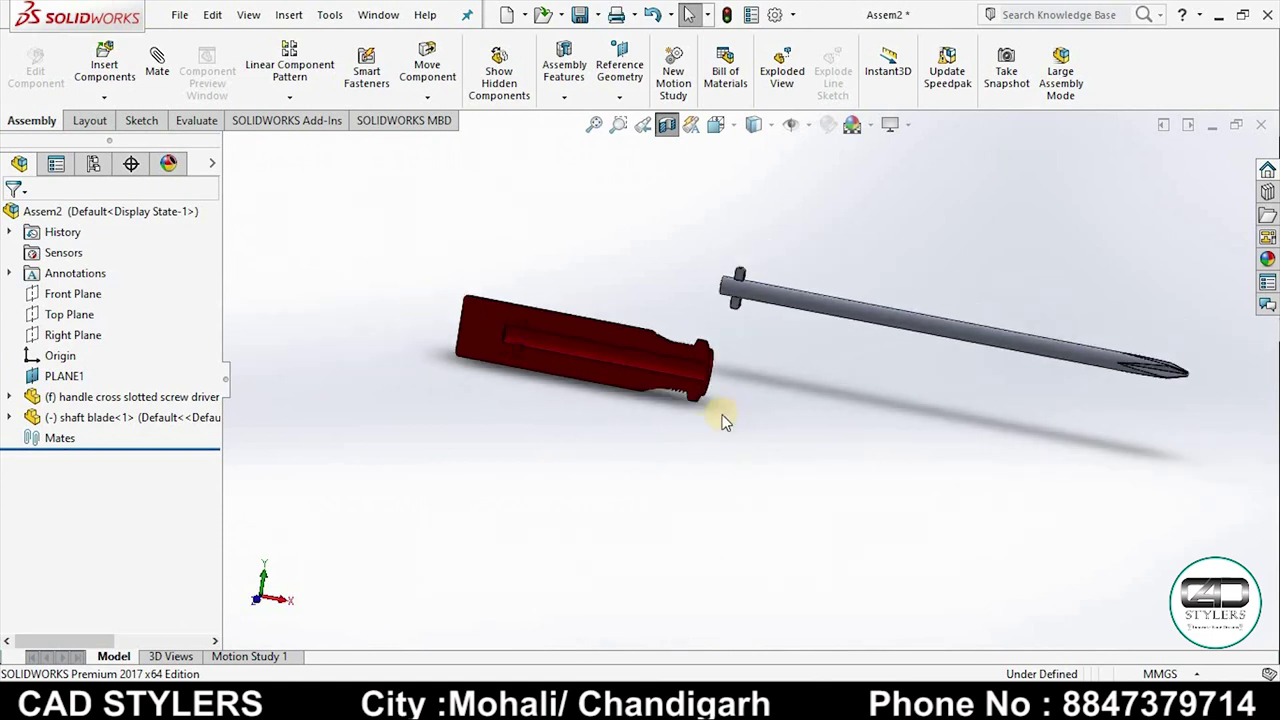
pyautogui.scroll(-3, 711, 430)
pyautogui.moveTo(735, 430); pyautogui.dragTo(748, 414, button='middle')
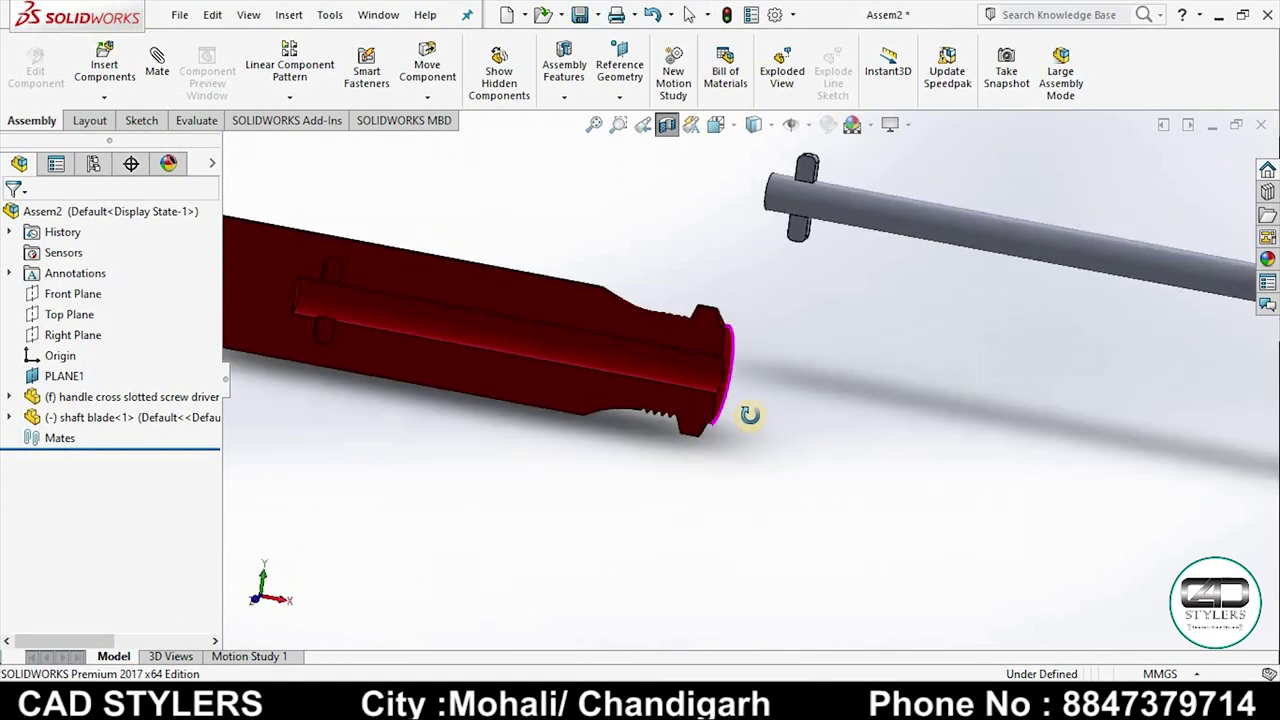
pyautogui.scroll(3, 751, 417)
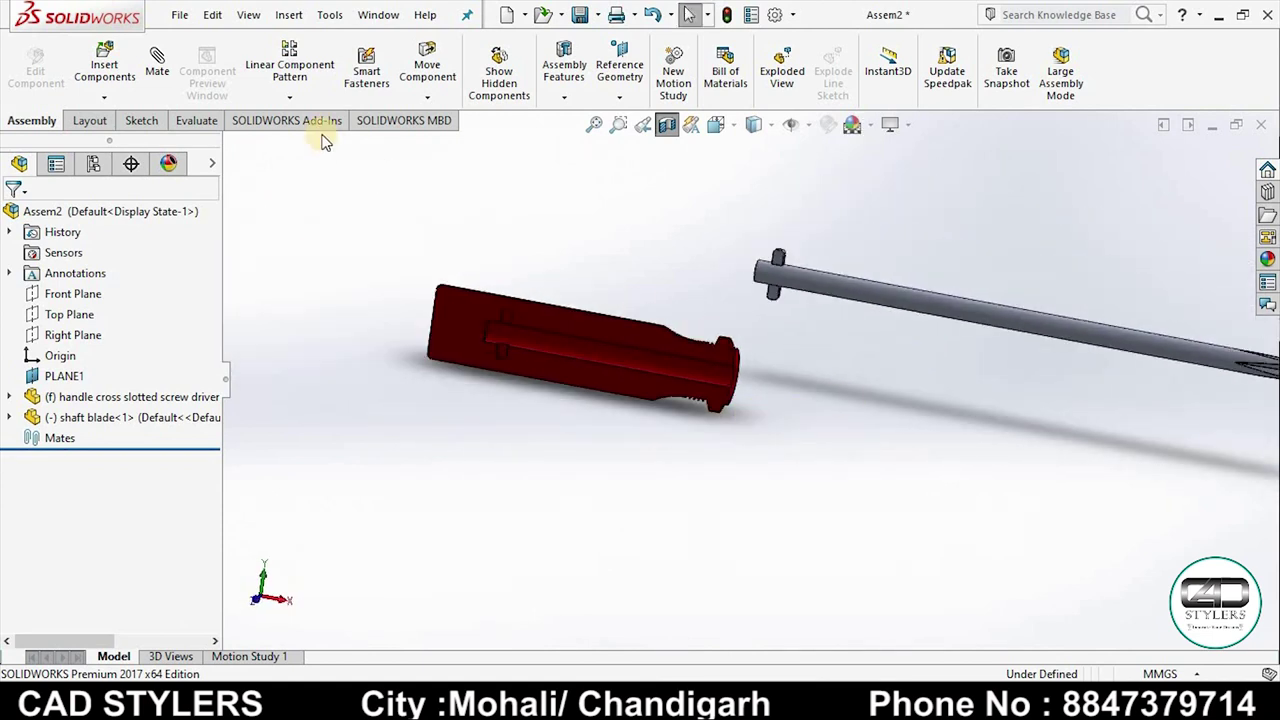
pyautogui.click(157, 72)
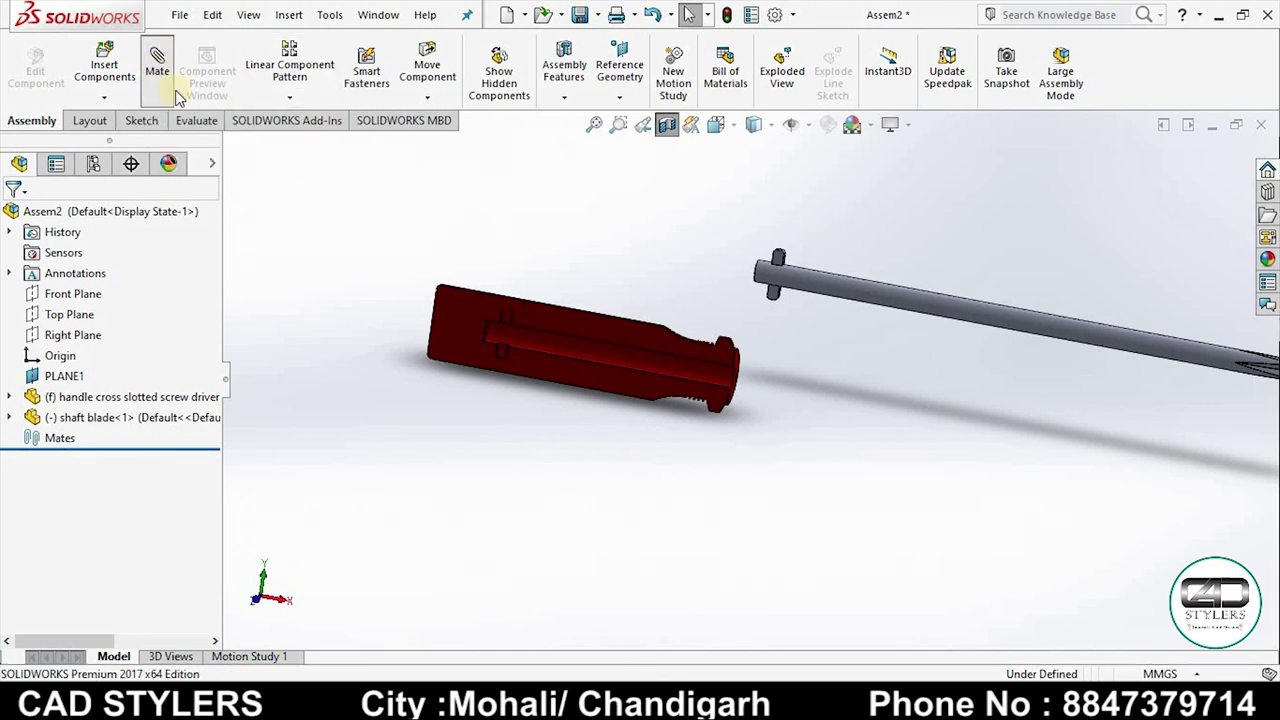
# Step: Mate the shaft's cylindrical face concentric with the handle's bore
pyautogui.scroll(-2, 823, 290)
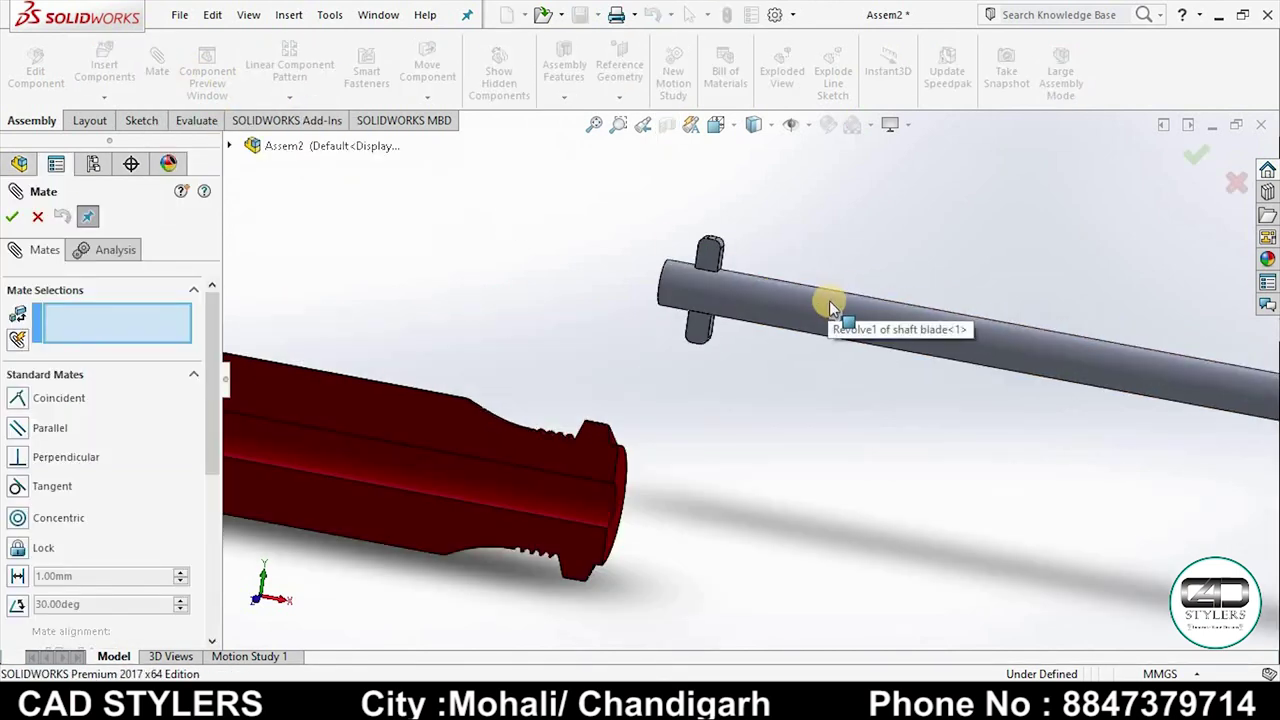
pyautogui.click(829, 305)
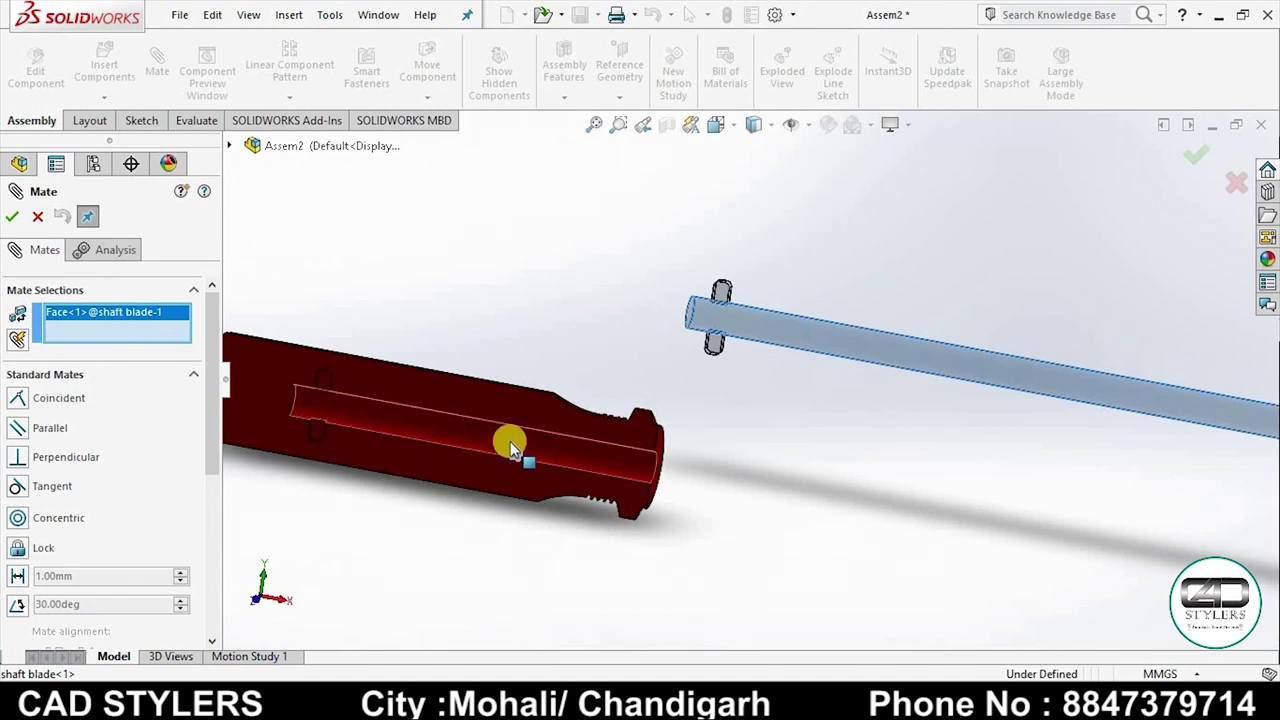
pyautogui.click(521, 492)
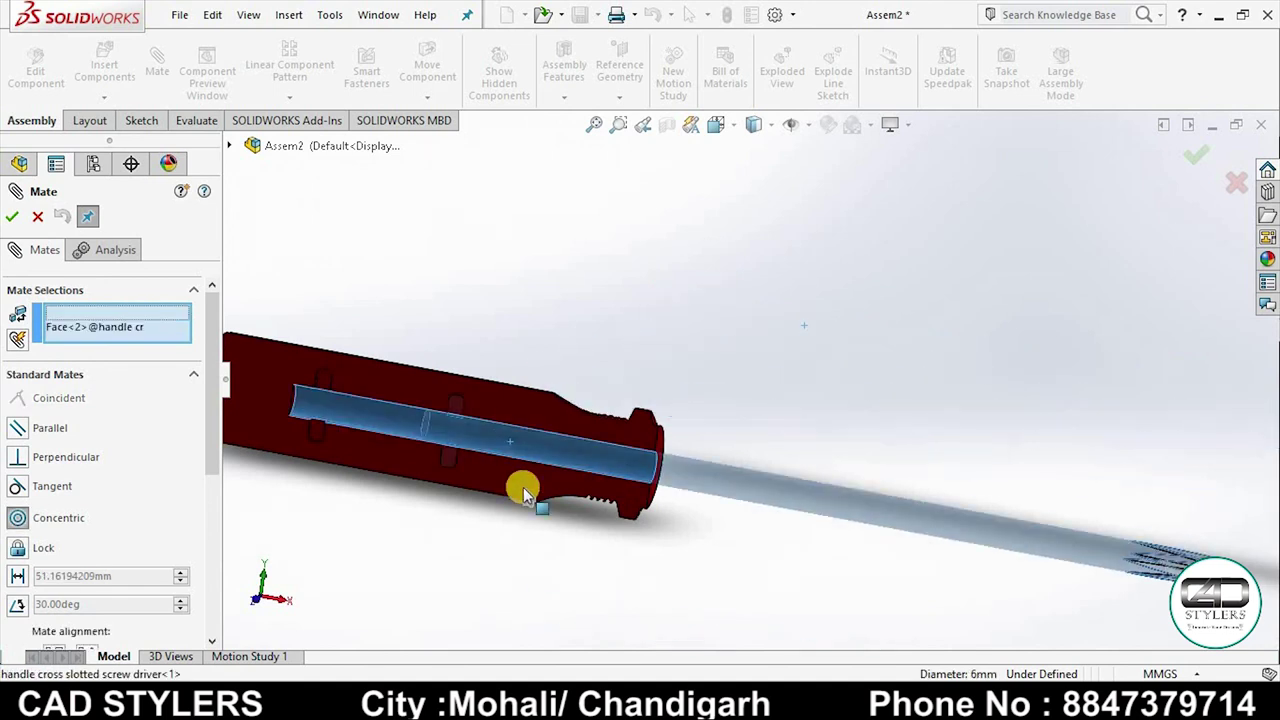
pyautogui.click(12, 216)
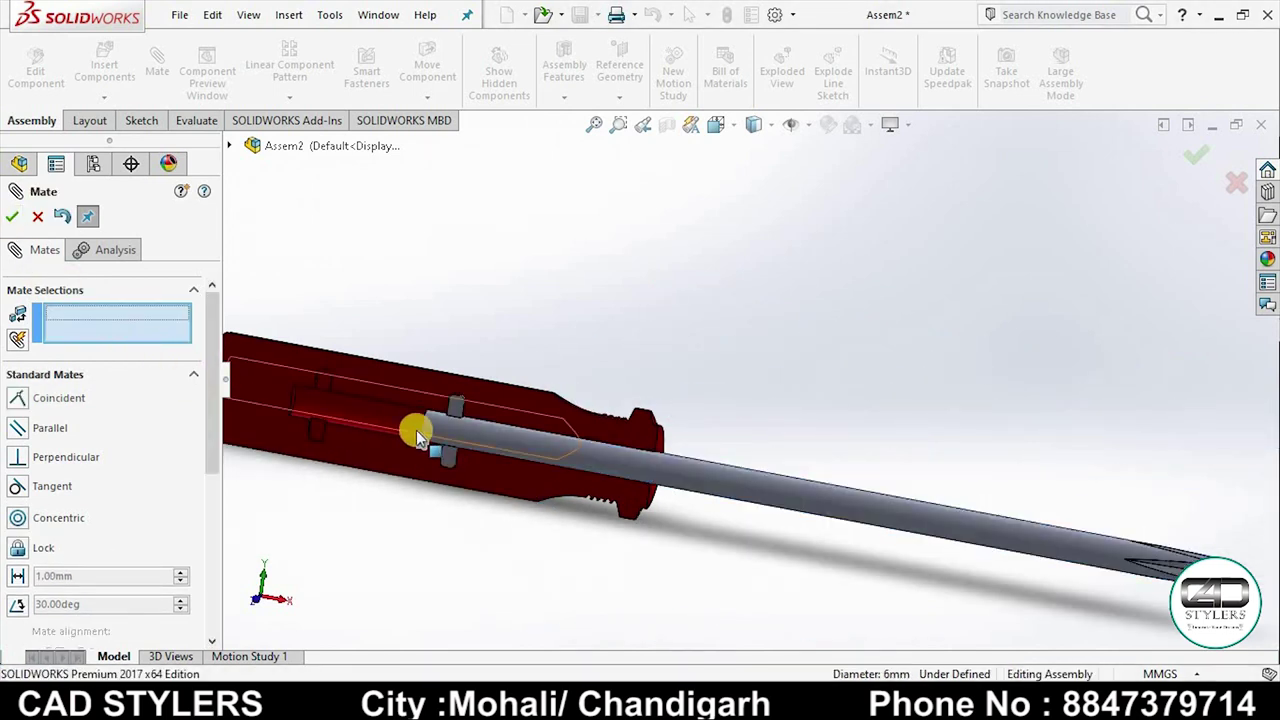
pyautogui.moveTo(466, 394); pyautogui.dragTo(462, 434, button='middle')
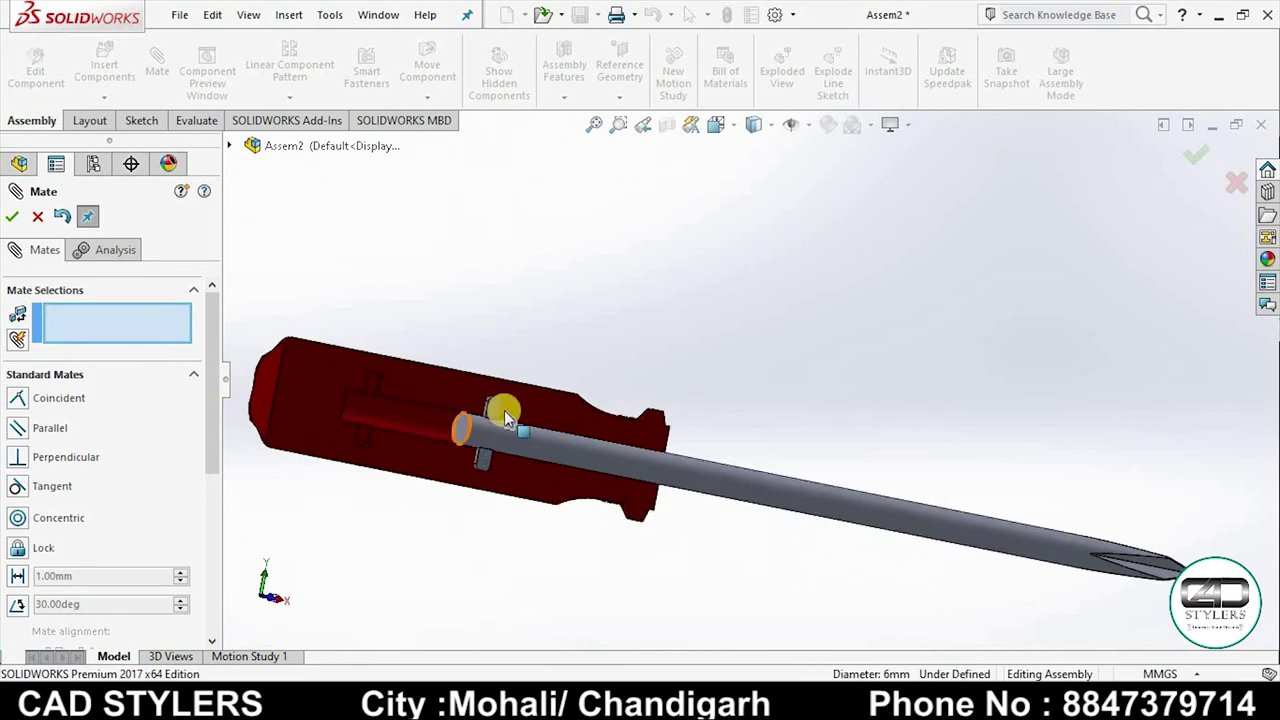
pyautogui.scroll(-3, 496, 419)
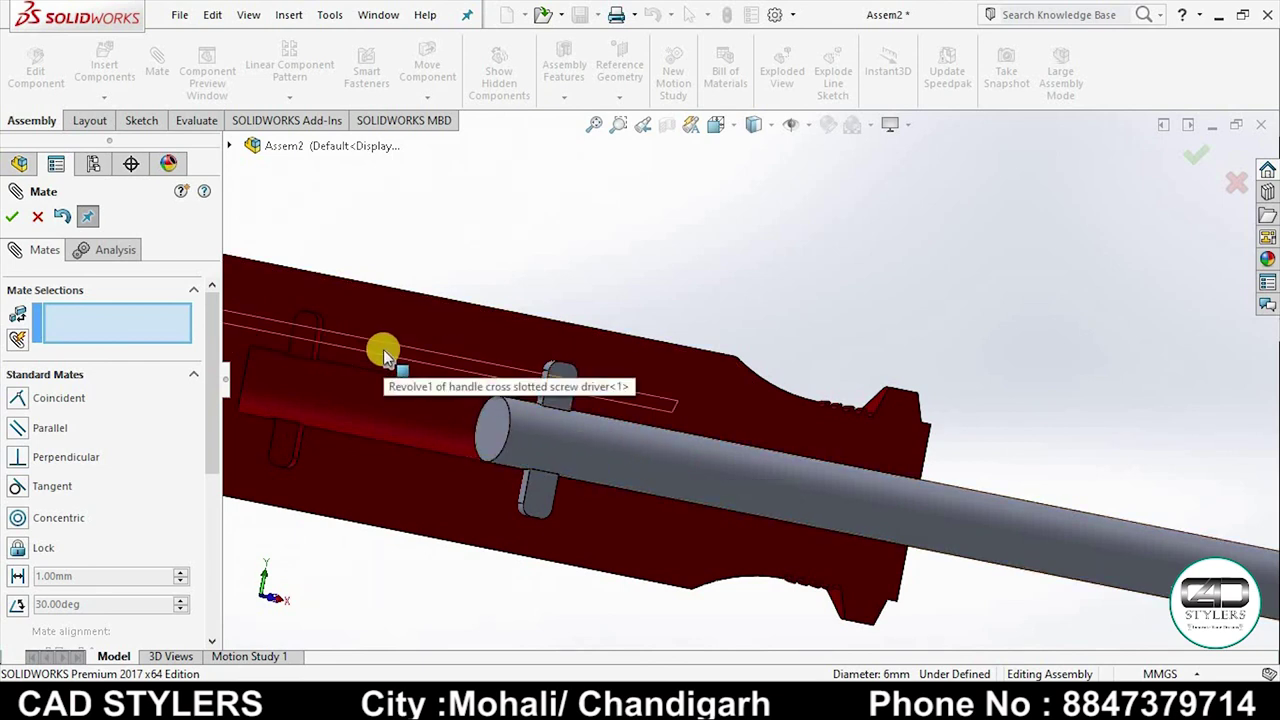
pyautogui.scroll(2, 571, 409)
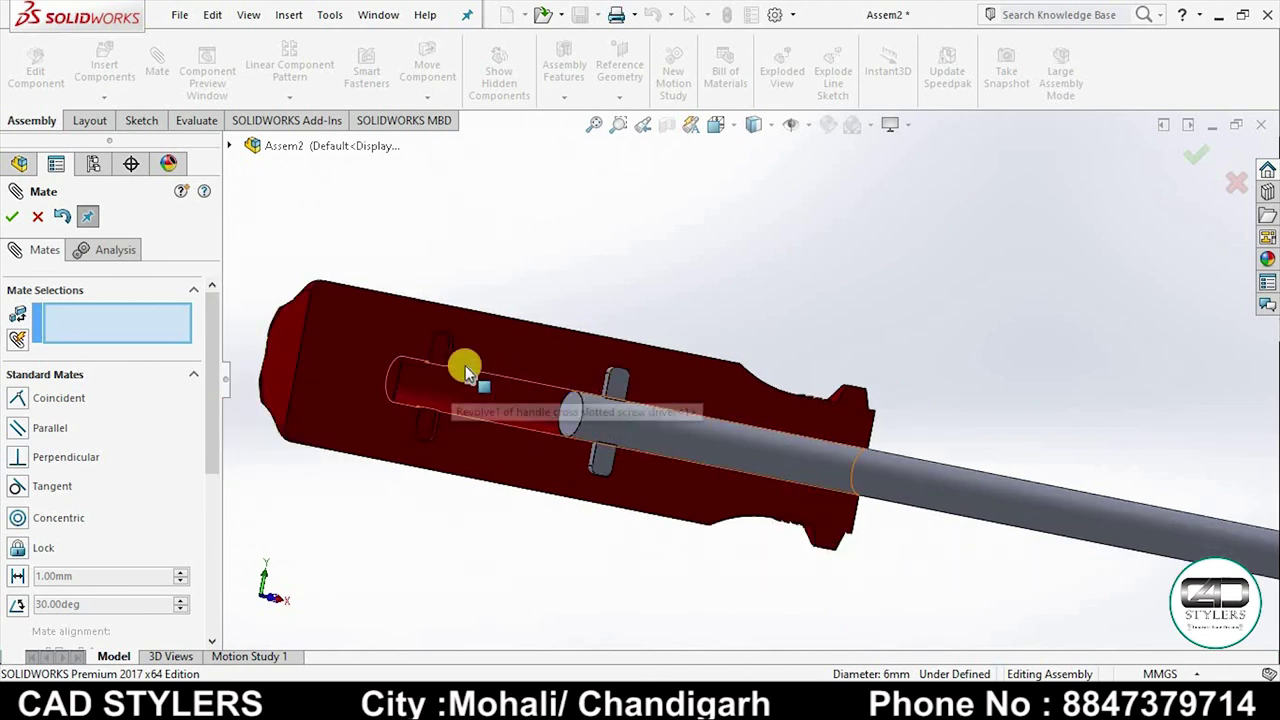
# Step: Mate the shaft end face coincident with the bore's inner end face
pyautogui.click(520, 426)
pyautogui.moveTo(432, 435); pyautogui.dragTo(245, 447, button='middle')
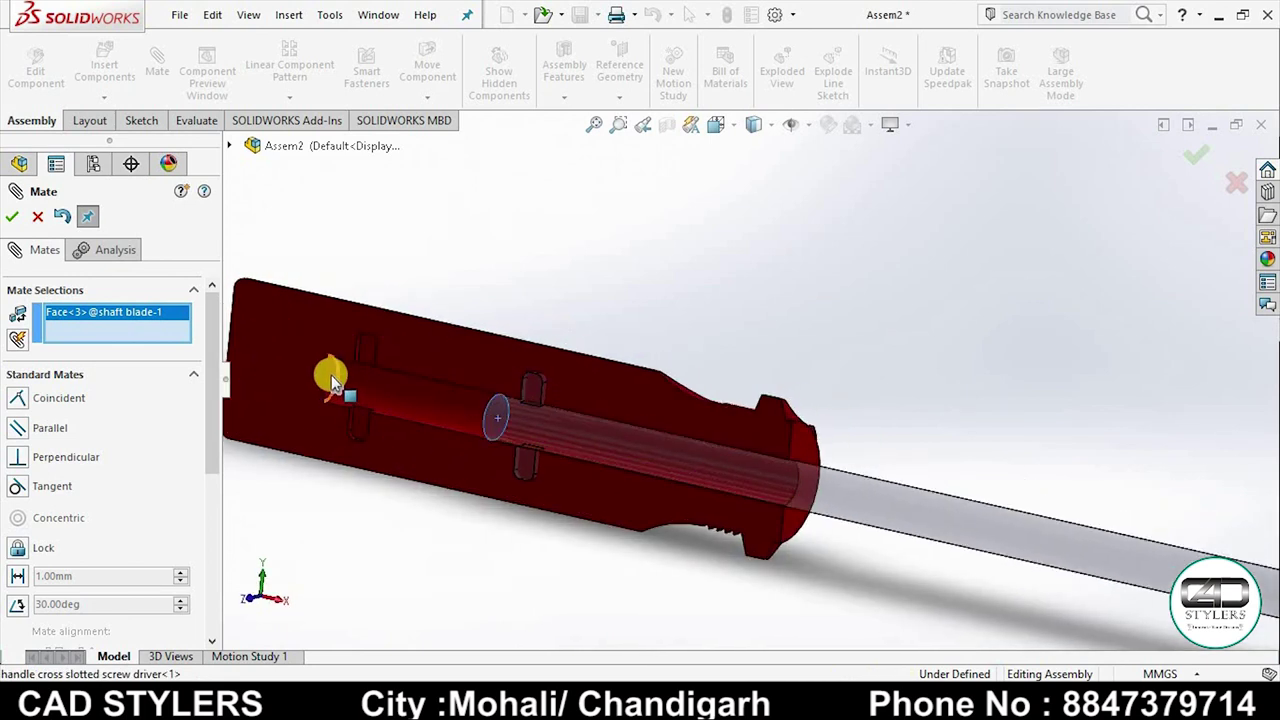
pyautogui.click(245, 447)
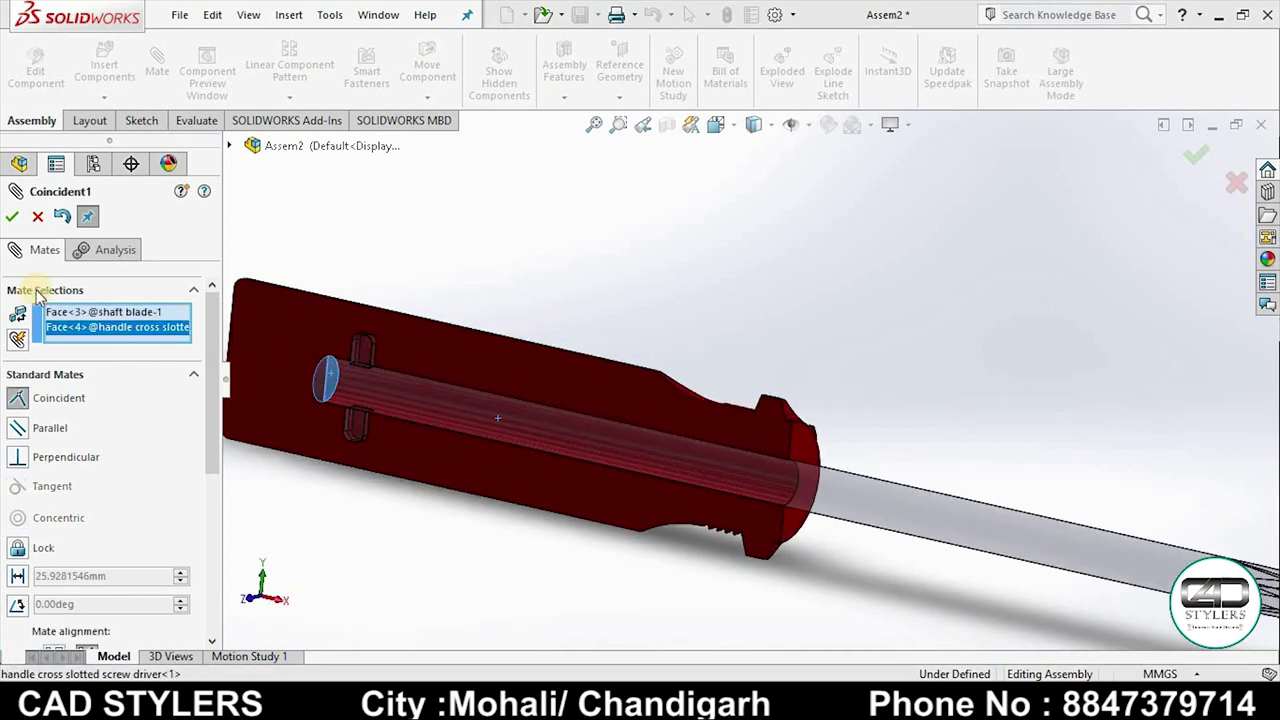
pyautogui.click(12, 217)
pyautogui.moveTo(757, 351); pyautogui.dragTo(778, 371, button='middle')
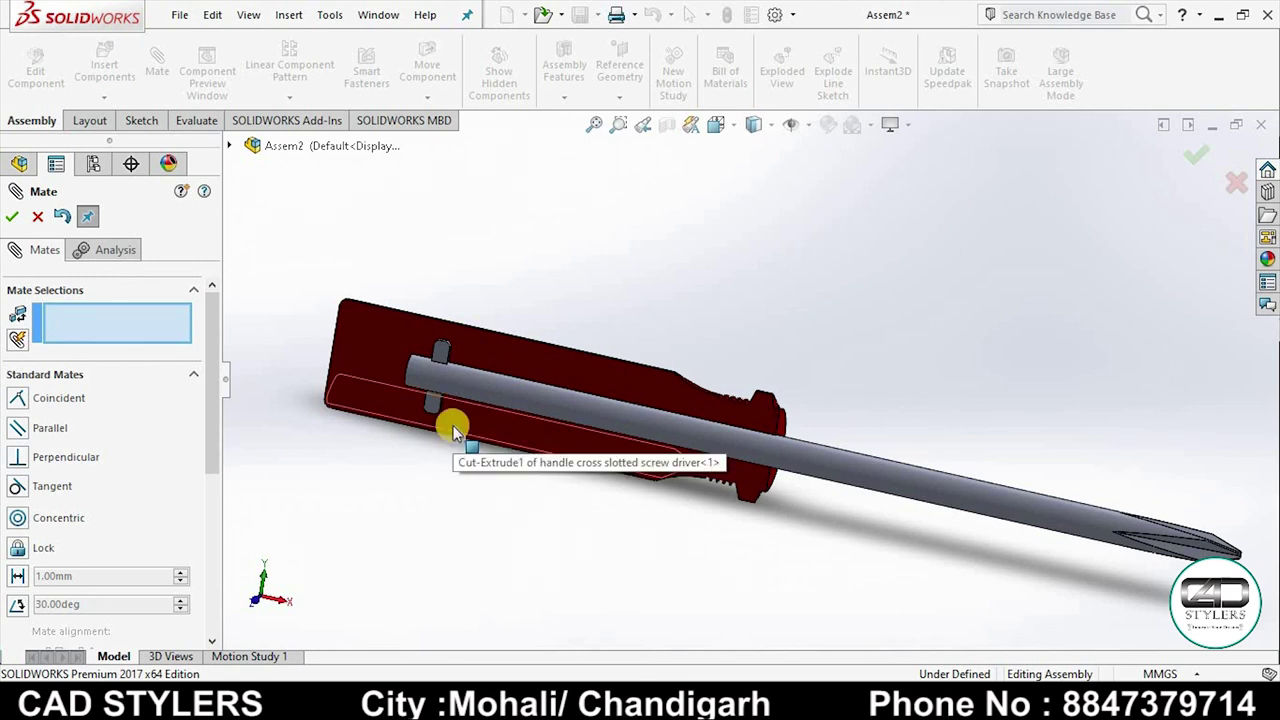
pyautogui.click(12, 218)
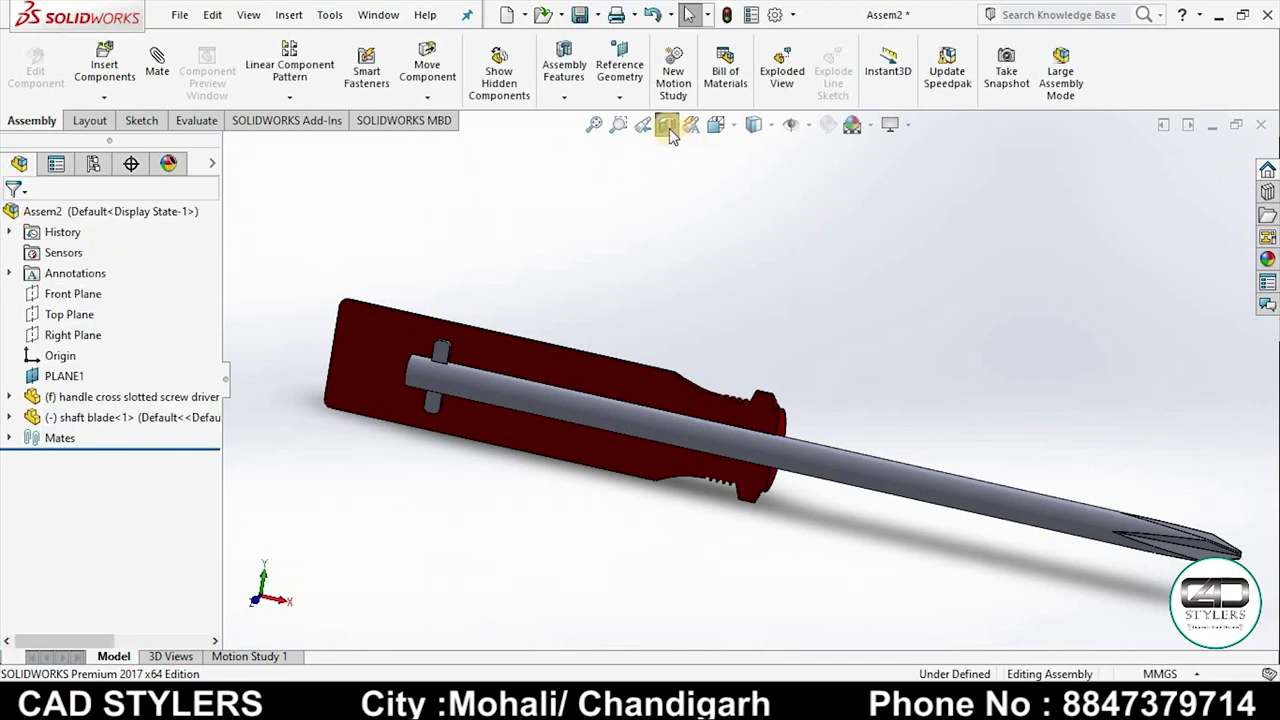
# Step: Turn off the section view and orbit the solid screwdriver horizontal
pyautogui.click(667, 125)
pyautogui.moveTo(771, 329)
pyautogui.mouseDown(button='middle')
pyautogui.moveTo(817, 328)
pyautogui.moveTo(760, 380)
pyautogui.mouseUp(button='middle')
pyautogui.scroll(3, 829, 409)
pyautogui.moveTo(829, 409)
pyautogui.mouseDown(button='middle')
pyautogui.moveTo(1020, 477)
pyautogui.moveTo(954, 491)
pyautogui.moveTo(705, 452)
pyautogui.moveTo(717, 471)
pyautogui.moveTo(714, 389)
pyautogui.moveTo(737, 369)
pyautogui.moveTo(690, 451)
pyautogui.moveTo(723, 451)
pyautogui.mouseUp(button='middle')
pyautogui.scroll(-2, 703, 429)
pyautogui.scroll(-2, 709, 409)
pyautogui.scroll(3, 700, 470)
pyautogui.scroll(-2, 643, 466)
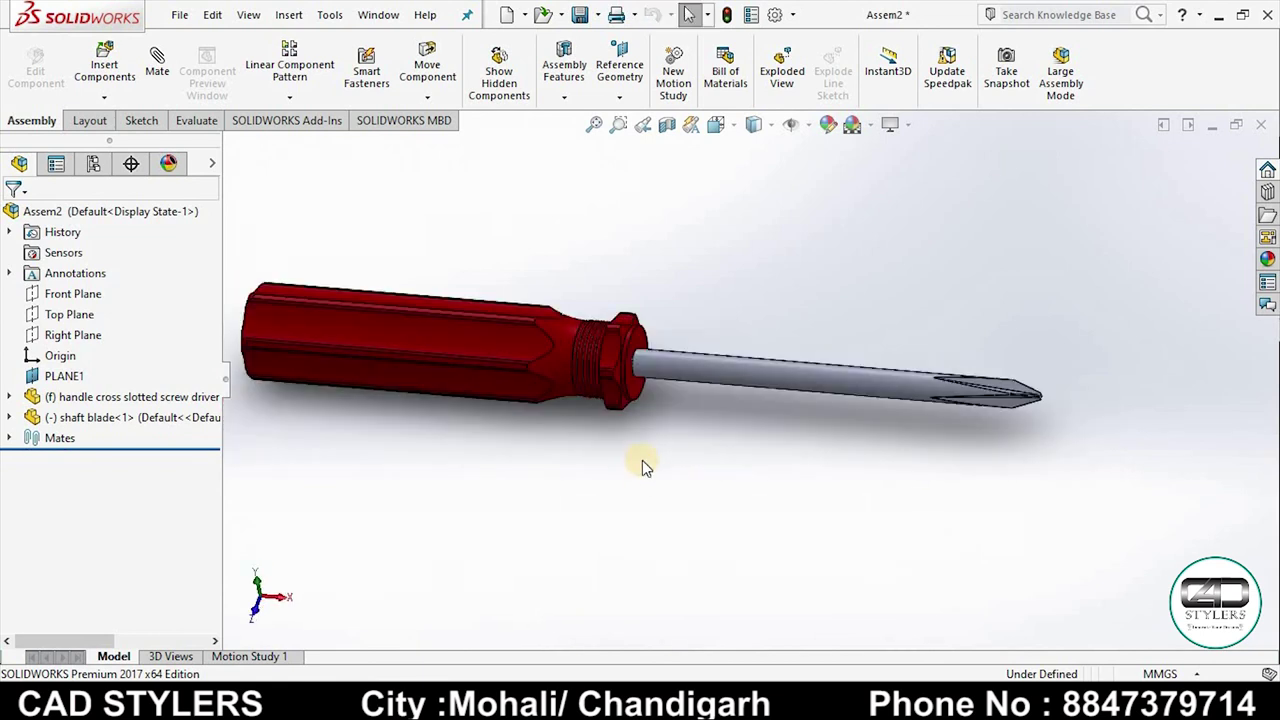
# Step: Orbit and zoom to inspect the cross tip and handle together
pyautogui.moveTo(643, 466)
pyautogui.mouseDown(button='middle')
pyautogui.moveTo(590, 500)
pyautogui.moveTo(589, 483)
pyautogui.moveTo(631, 466)
pyautogui.moveTo(666, 417)
pyautogui.moveTo(745, 391)
pyautogui.moveTo(749, 443)
pyautogui.moveTo(660, 469)
pyautogui.moveTo(617, 533)
pyautogui.moveTo(629, 546)
pyautogui.moveTo(837, 466)
pyautogui.moveTo(814, 451)
pyautogui.moveTo(677, 449)
pyautogui.mouseUp(button='middle')
pyautogui.scroll(-3, 837, 466)
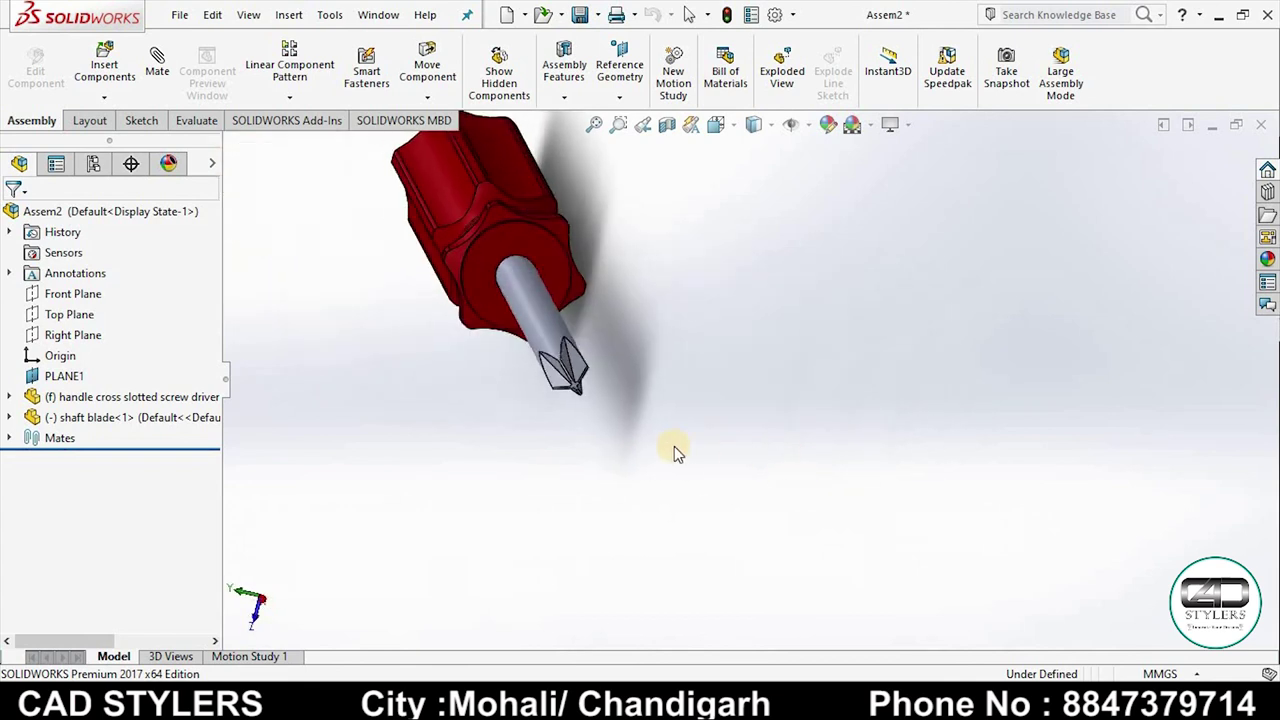
pyautogui.scroll(-3, 579, 392)
pyautogui.scroll(-2, 586, 429)
pyautogui.moveTo(586, 429)
pyautogui.mouseDown(button='middle')
pyautogui.moveTo(623, 420)
pyautogui.moveTo(700, 446)
pyautogui.moveTo(771, 337)
pyautogui.moveTo(794, 346)
pyautogui.mouseUp(button='middle')
pyautogui.scroll(3, 794, 346)
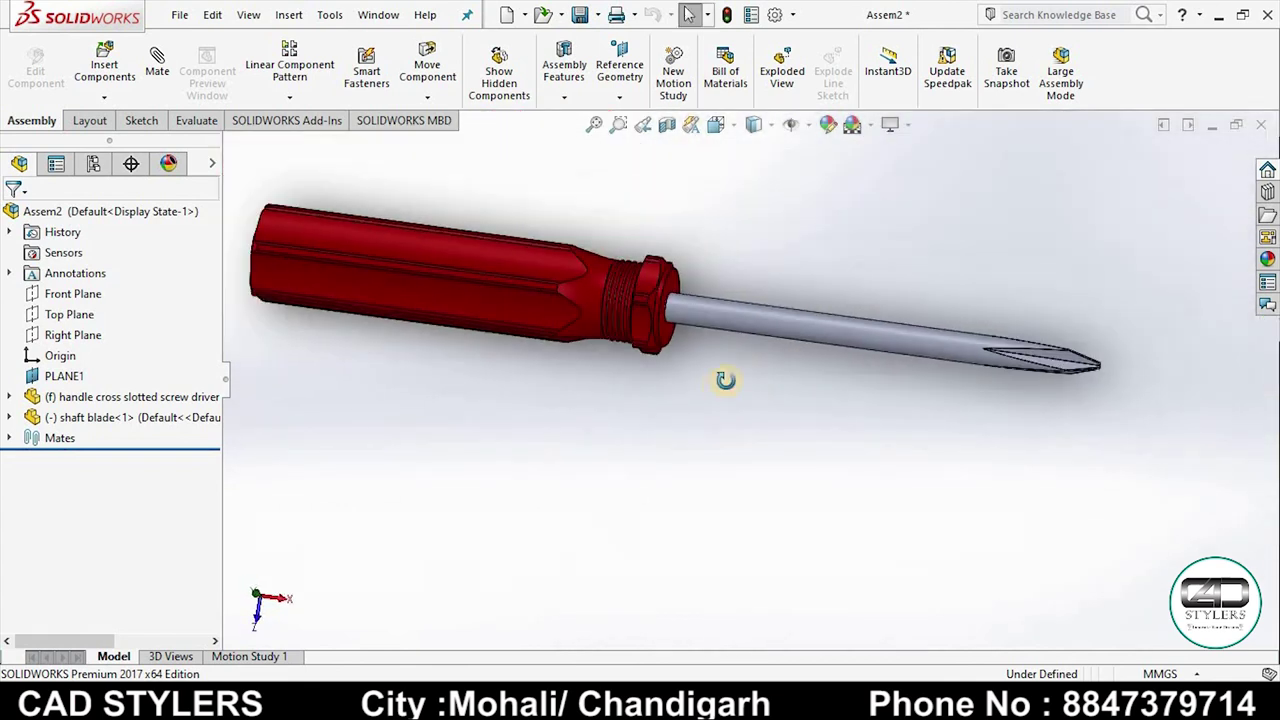
pyautogui.moveTo(726, 380)
pyautogui.mouseDown(button='middle')
pyautogui.moveTo(727, 400)
pyautogui.moveTo(700, 329)
pyautogui.mouseUp(button='middle')
pyautogui.scroll(-3, 706, 386)
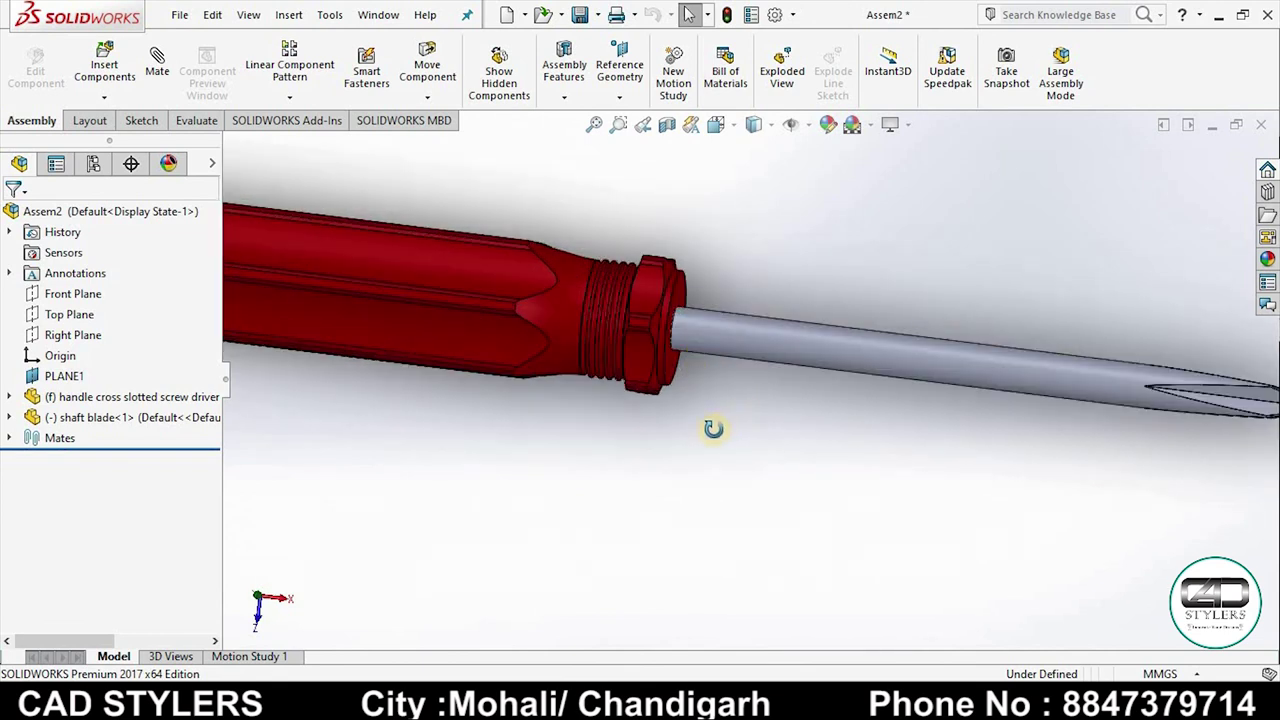
pyautogui.scroll(1, 666, 449)
pyautogui.moveTo(714, 429)
pyautogui.mouseDown(button='middle')
pyautogui.moveTo(666, 449)
pyautogui.moveTo(705, 421)
pyautogui.mouseUp(button='middle')
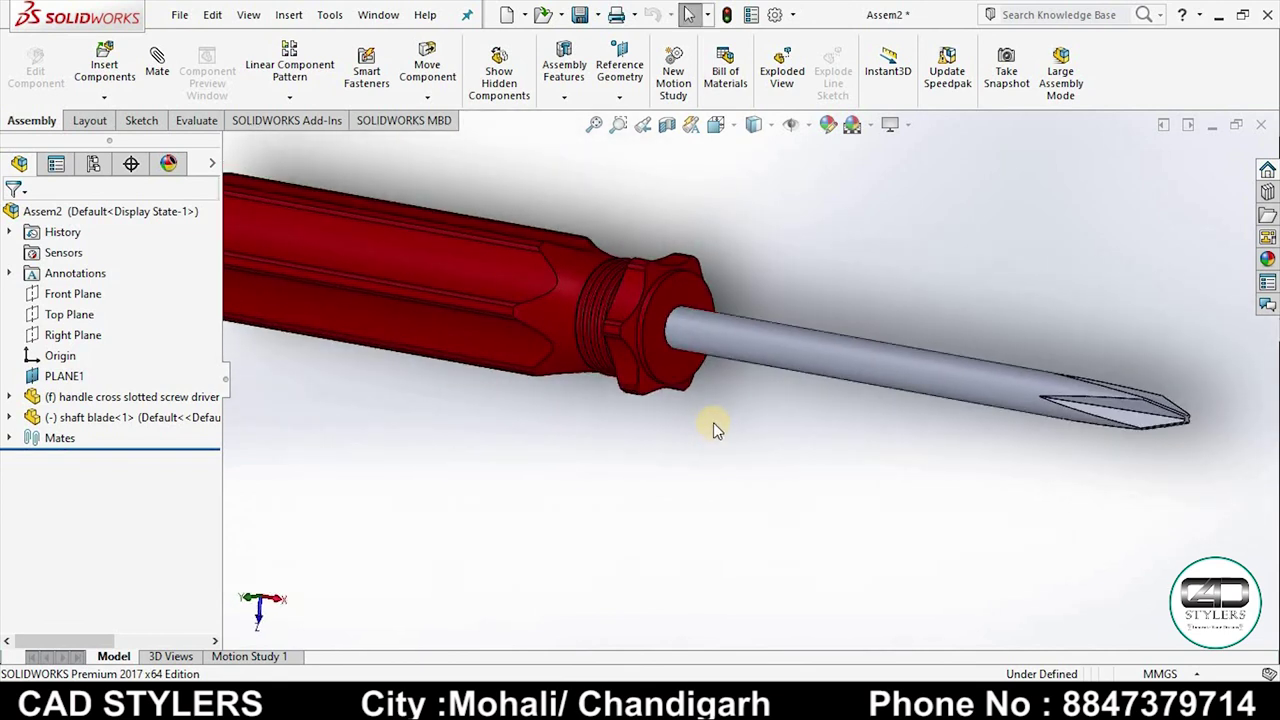
pyautogui.scroll(2, 713, 422)
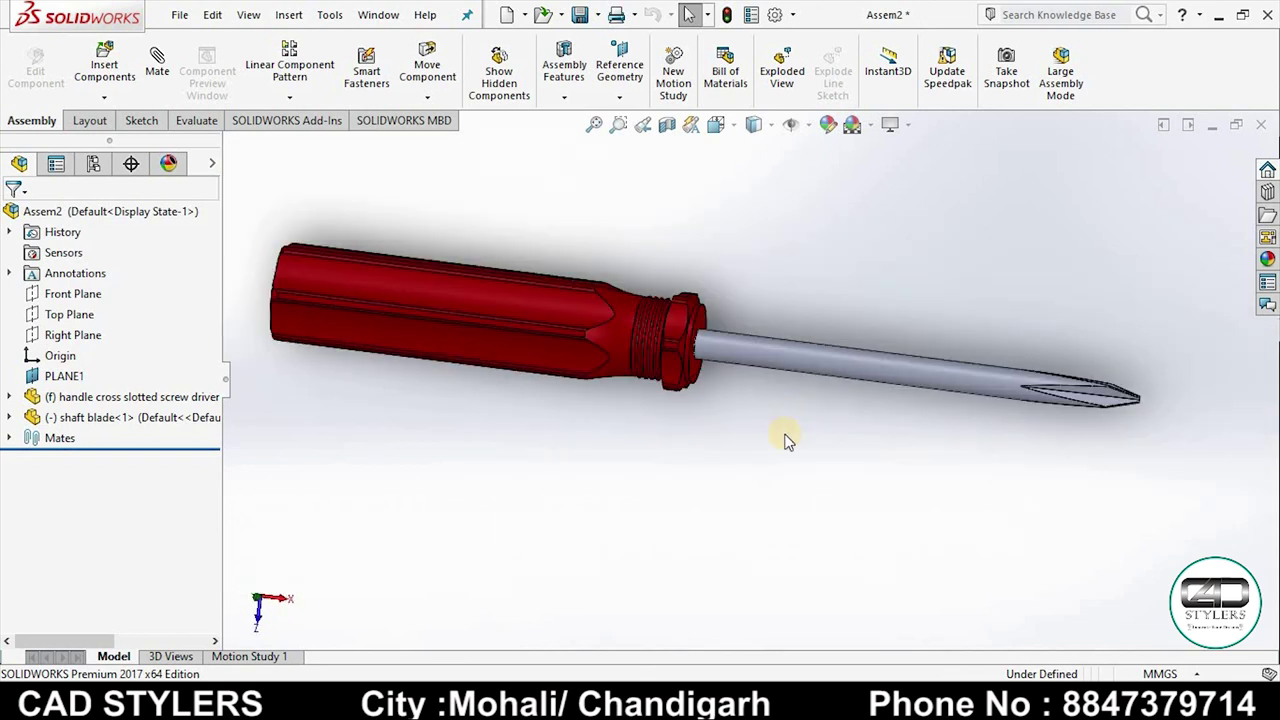